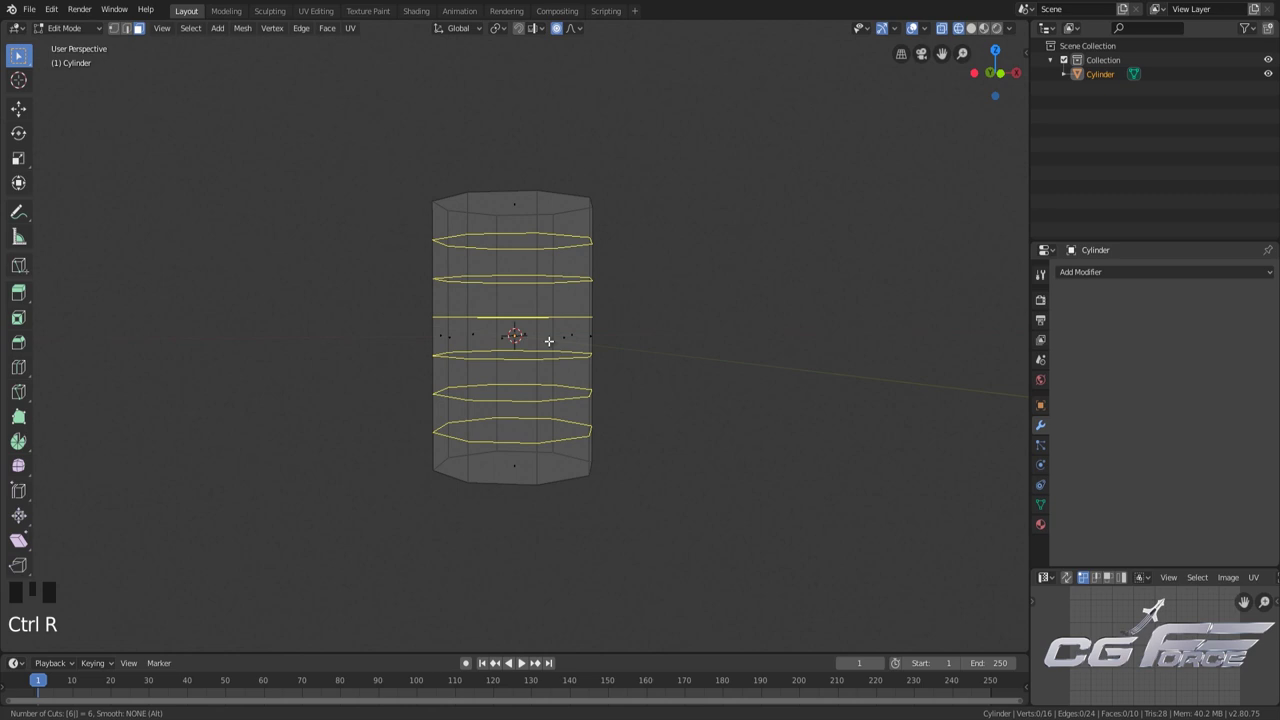
Confirm six centred loop cuts, then box-select the cylinder's top vertex row in front view
{"action": "left_click", "coordinate": [549, 341]}
{"action": "left_click", "coordinate": [687, 323]}
{"action": "key", "text": "1"}
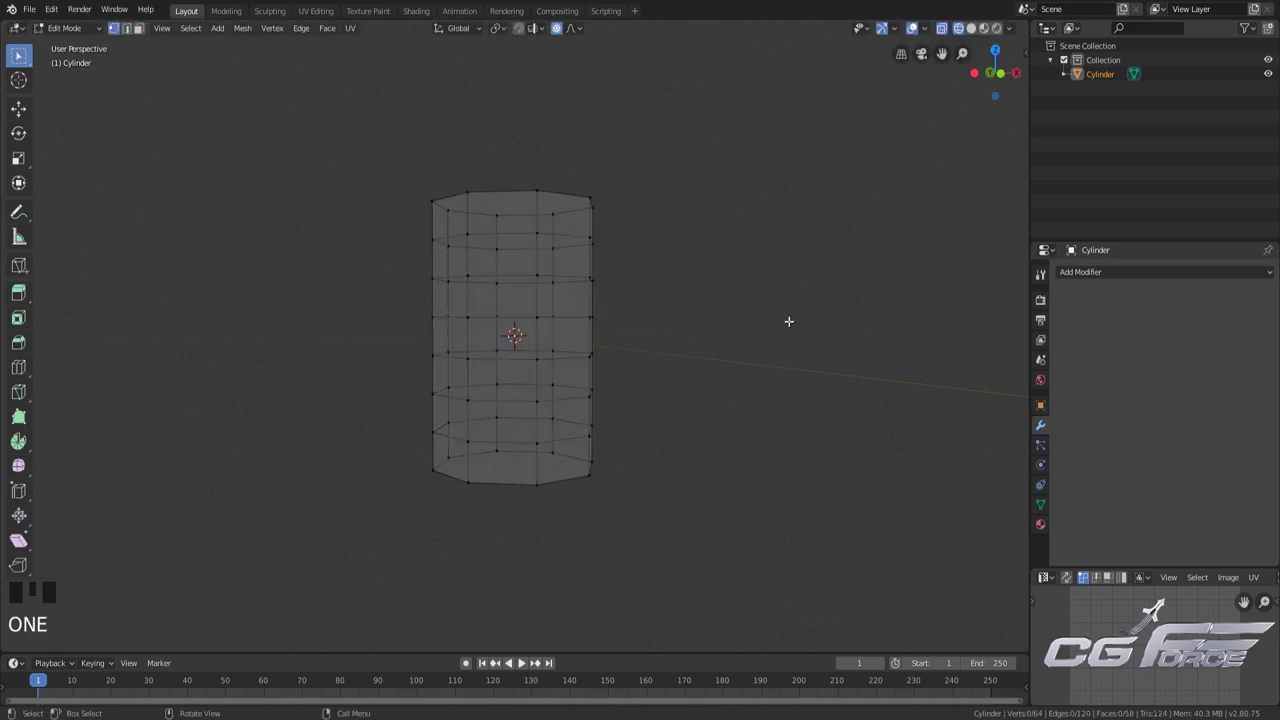
{"action": "key", "text": "KP_1"}
{"action": "scroll", "coordinate": [773, 322], "scroll_direction": "up", "scroll_amount": 1}
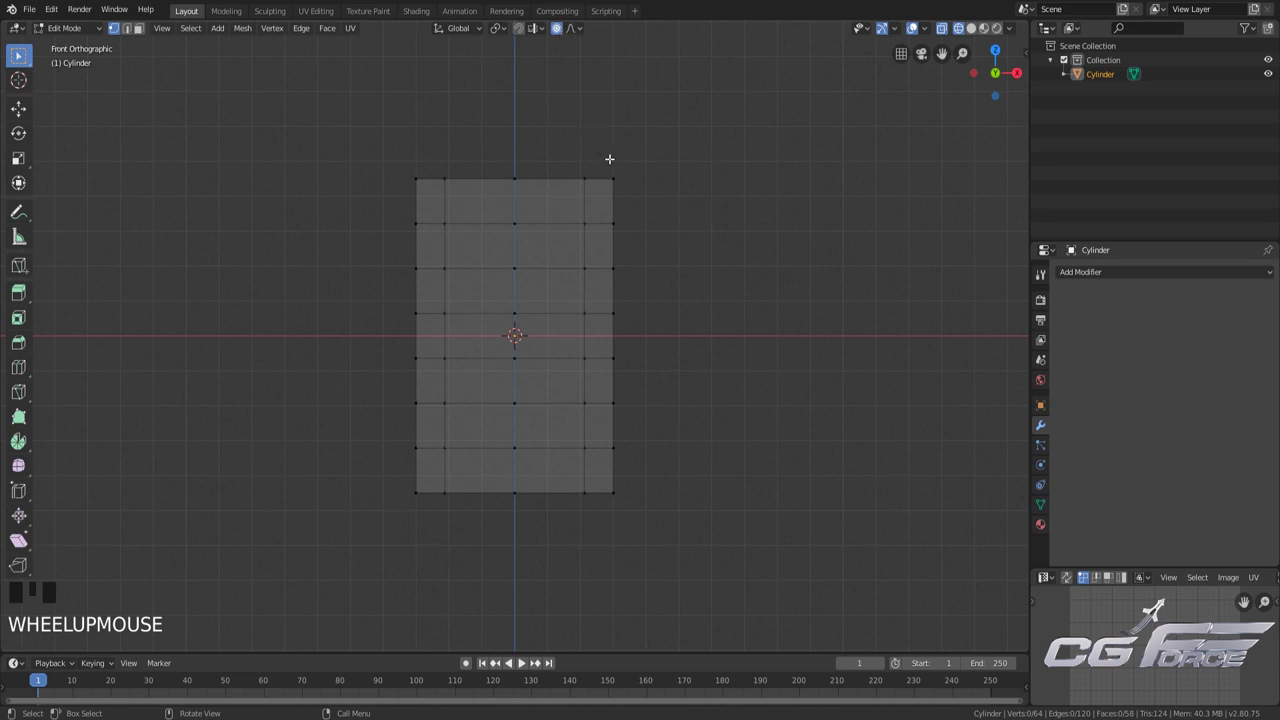
{"action": "middle_click_drag", "start_coordinate": [643, 199], "coordinate": [672, 213], "text": "shift"}
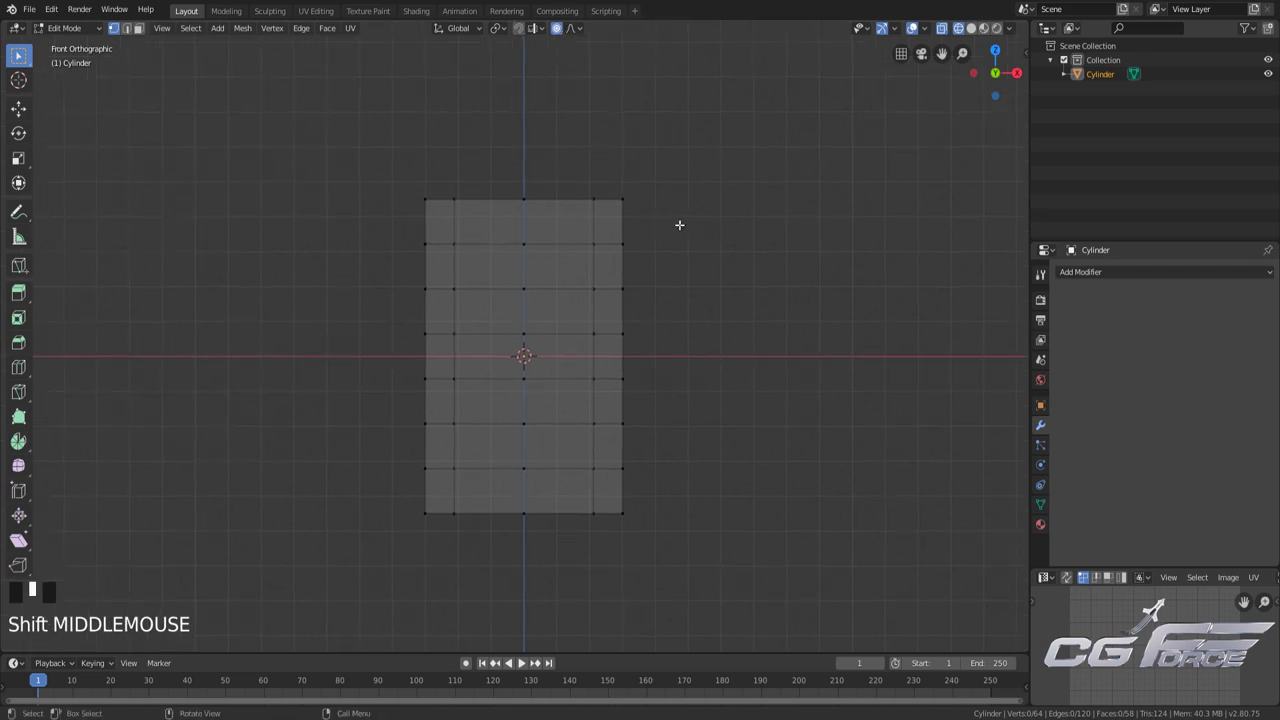
{"action": "left_click_drag", "start_coordinate": [687, 228], "coordinate": [383, 128]}
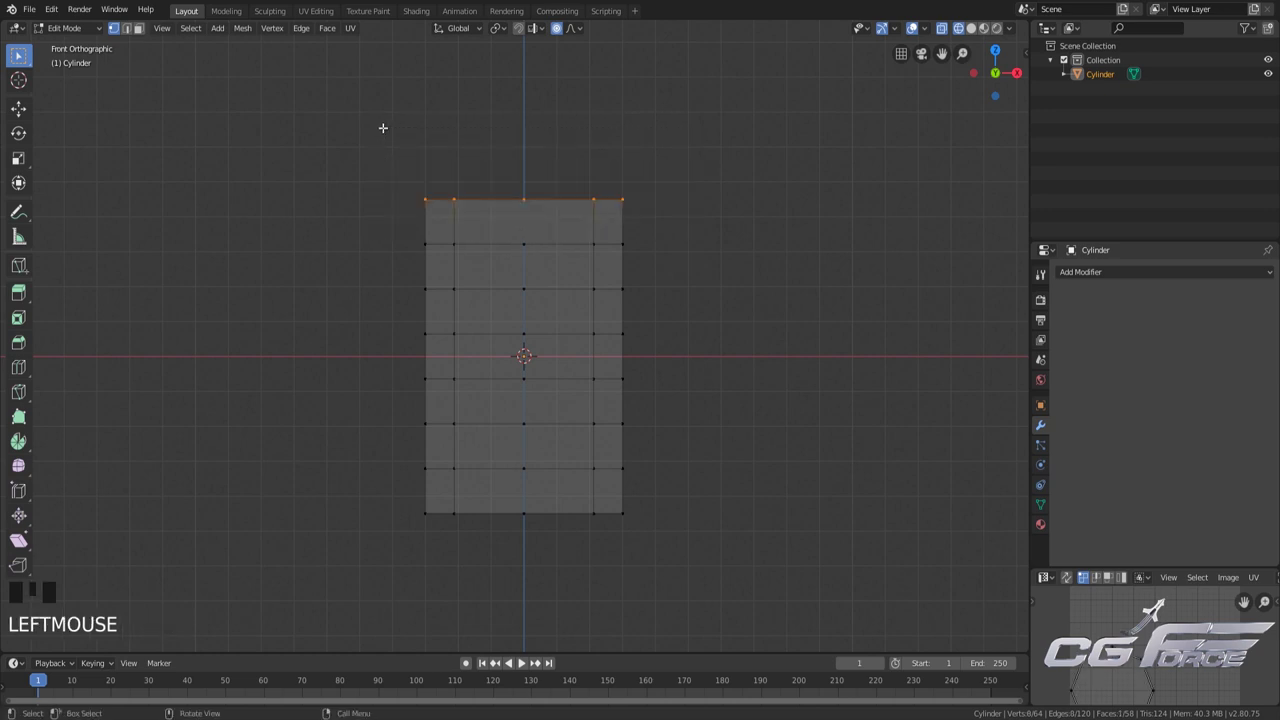
Scale the top vertex row inward horizontally with proportional editing to narrow the top
{"action": "key", "text": "s"}
{"action": "key", "text": "shift+z"}
{"action": "scroll", "coordinate": [806, 240], "scroll_direction": "down", "scroll_amount": 5}
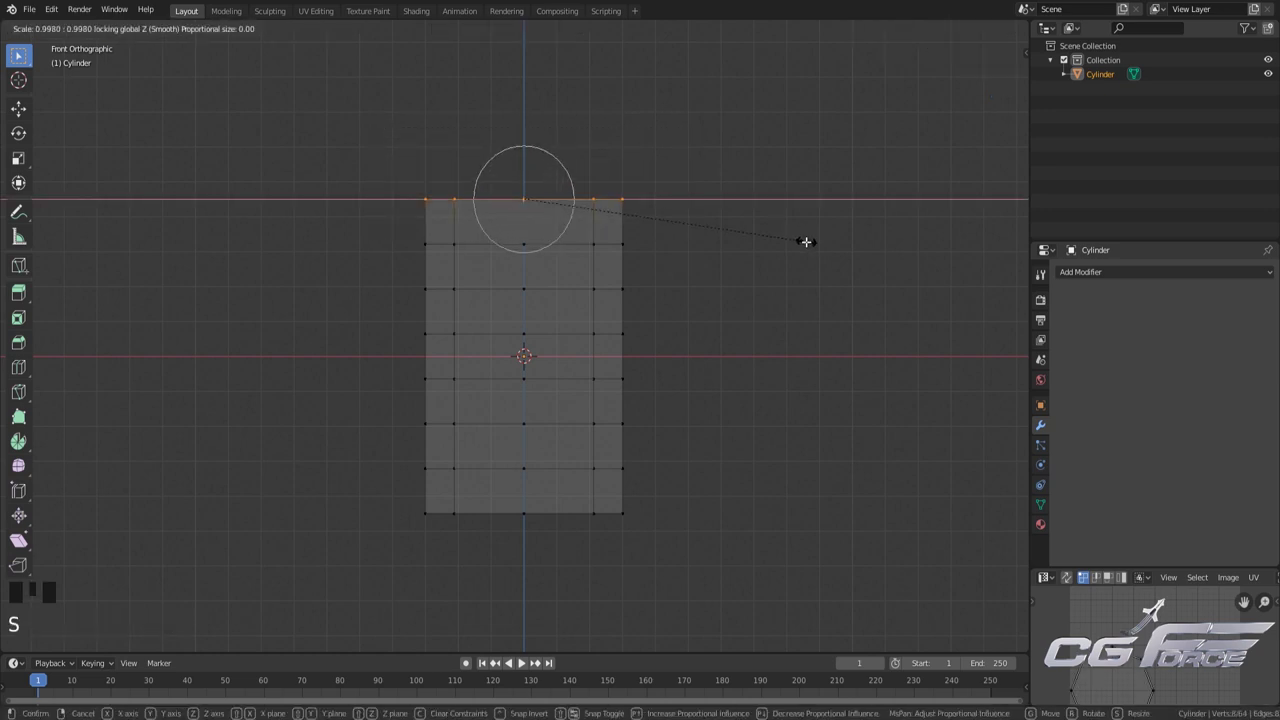
{"action": "scroll", "coordinate": [665, 218], "scroll_direction": "up", "scroll_amount": 1}
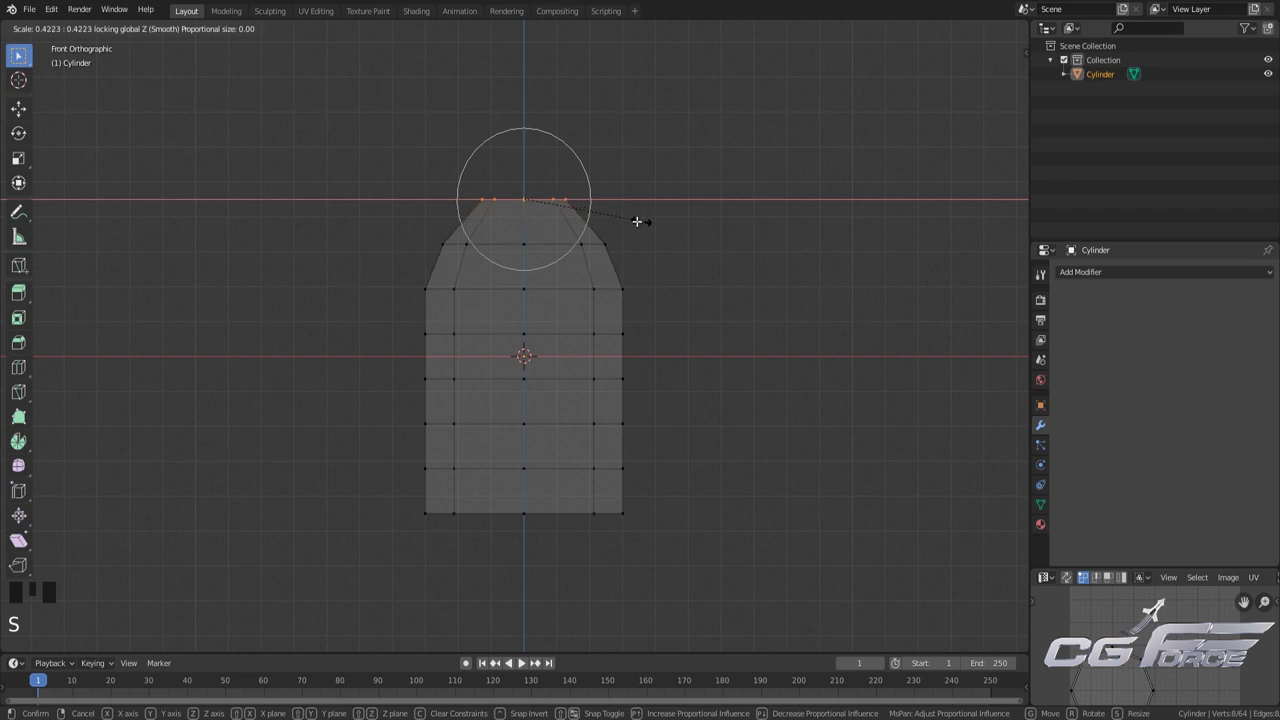
{"action": "left_click", "coordinate": [620, 224]}
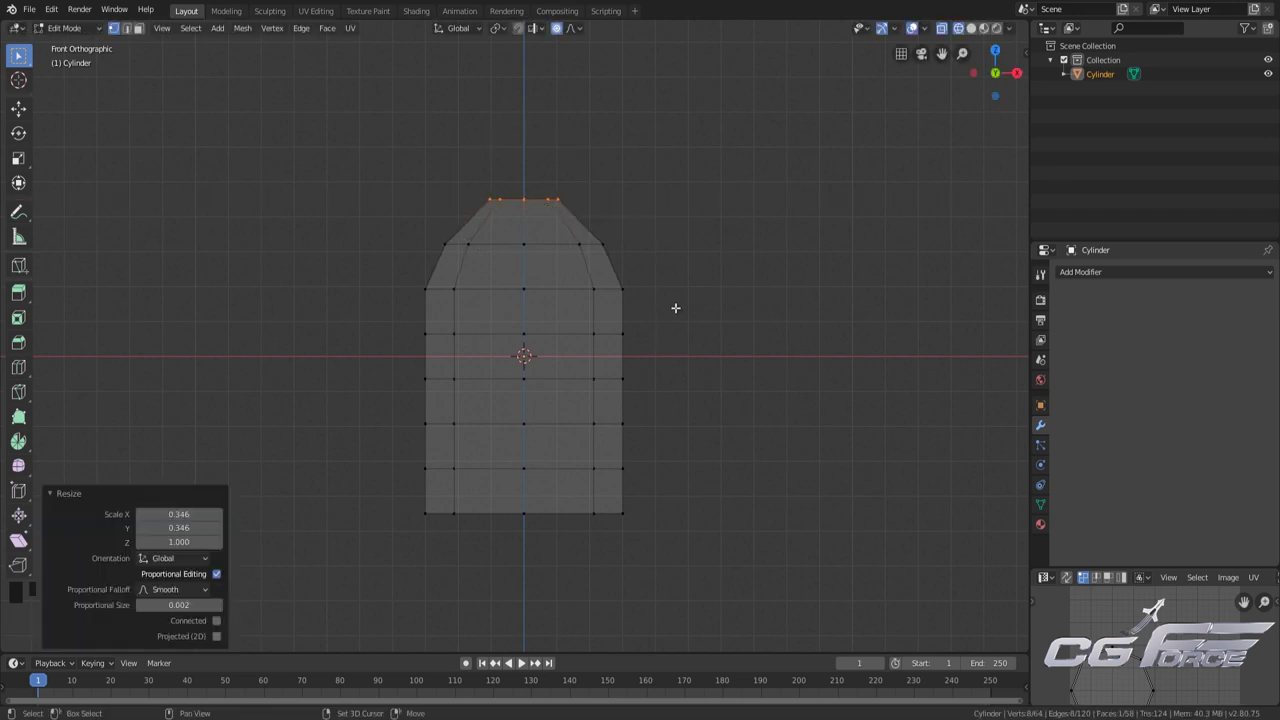
Select the bottom vertex row and scale it inward horizontally to narrow the bottom
{"action": "scroll", "coordinate": [664, 355], "scroll_direction": "down", "scroll_amount": 3, "text": "shift"}
{"action": "left_click_drag", "start_coordinate": [698, 372], "coordinate": [437, 408]}
{"action": "key", "text": "s"}
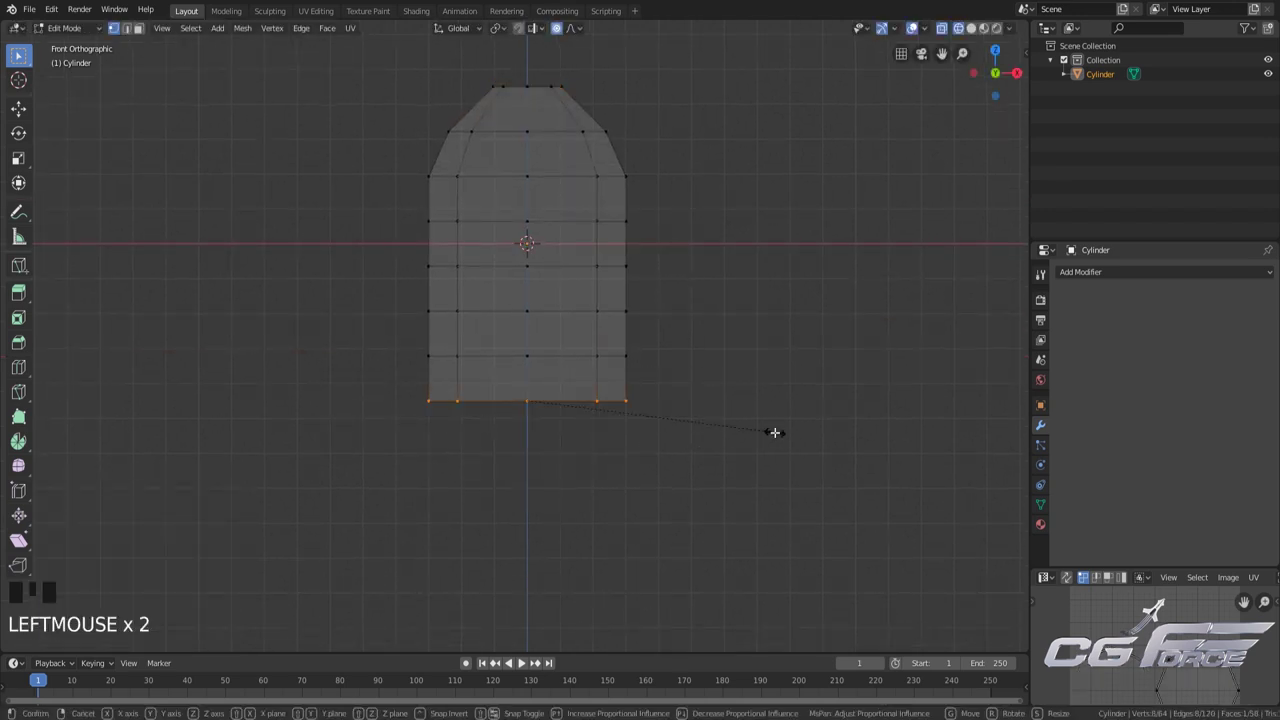
{"action": "key", "text": "shift+z"}
{"action": "scroll", "coordinate": [635, 425], "scroll_direction": "up", "scroll_amount": 1}
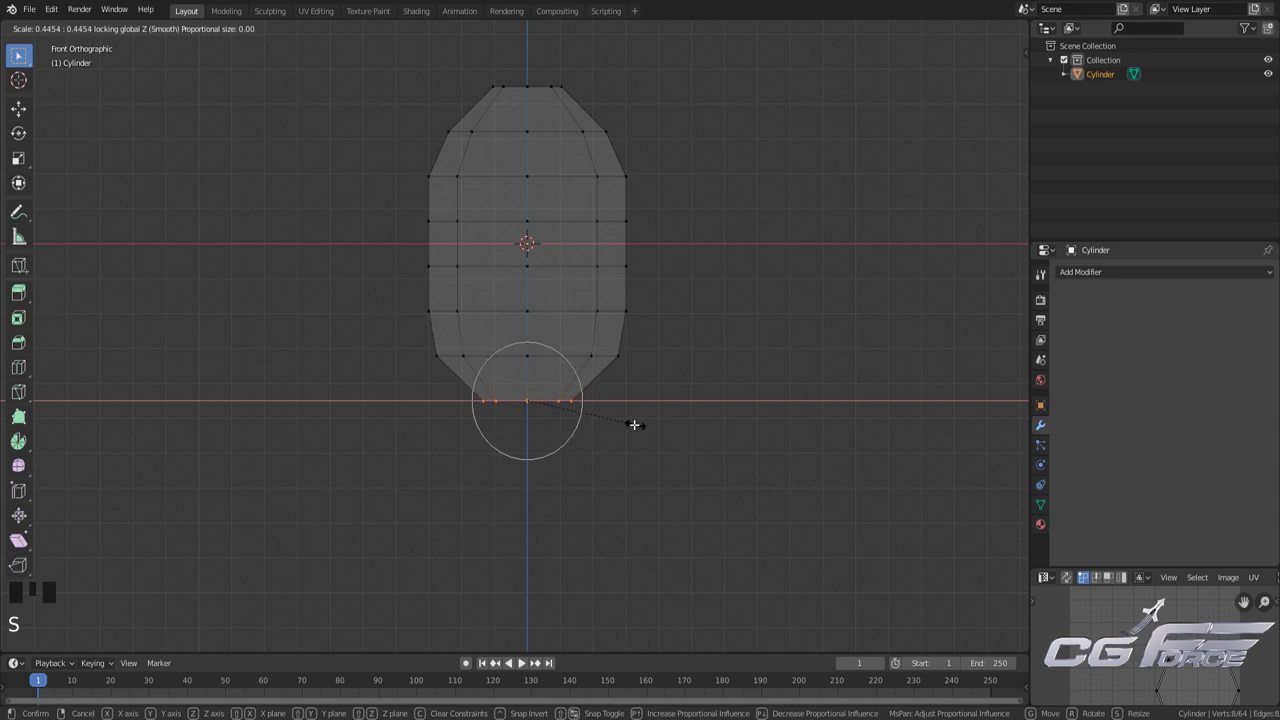
{"action": "left_click", "coordinate": [640, 429]}
Select the upper and lower edge loops and scale them inward horizontally
{"action": "middle_click_drag", "start_coordinate": [689, 266], "coordinate": [643, 386], "text": "shift"}
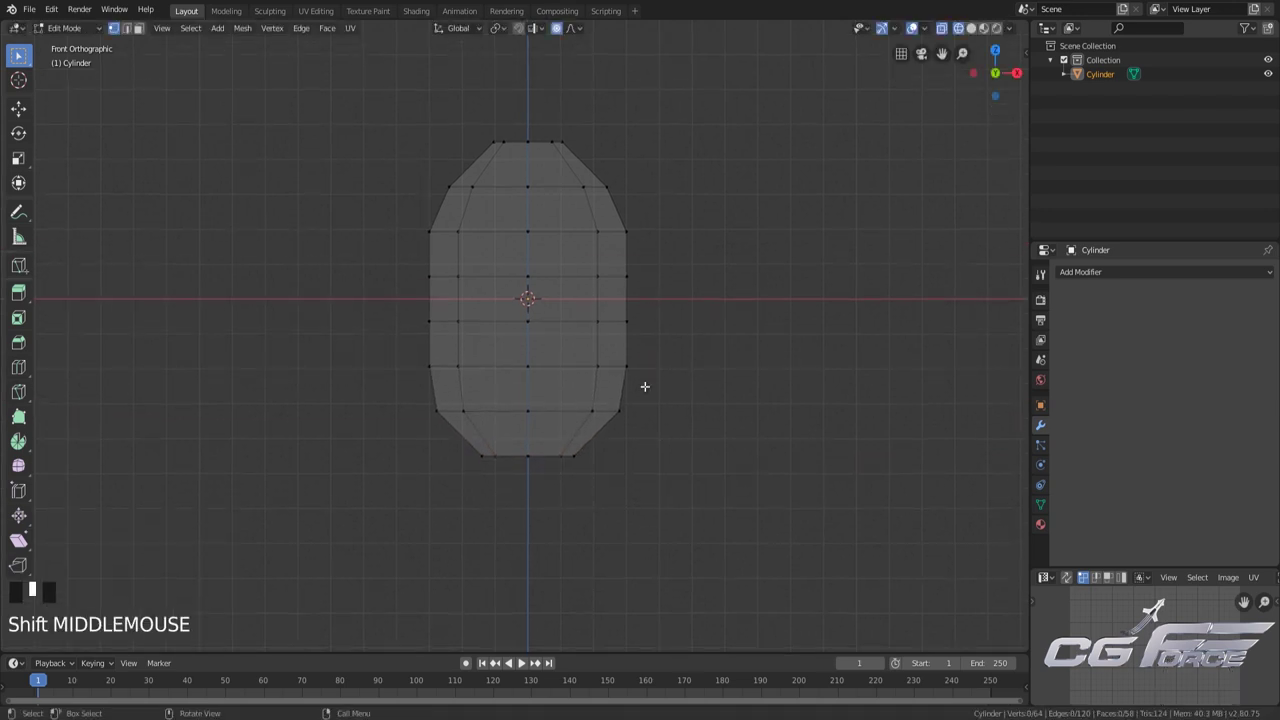
{"action": "left_click", "coordinate": [561, 406], "text": "alt+shift"}
{"action": "left_click", "coordinate": [574, 229], "text": "alt+shift"}
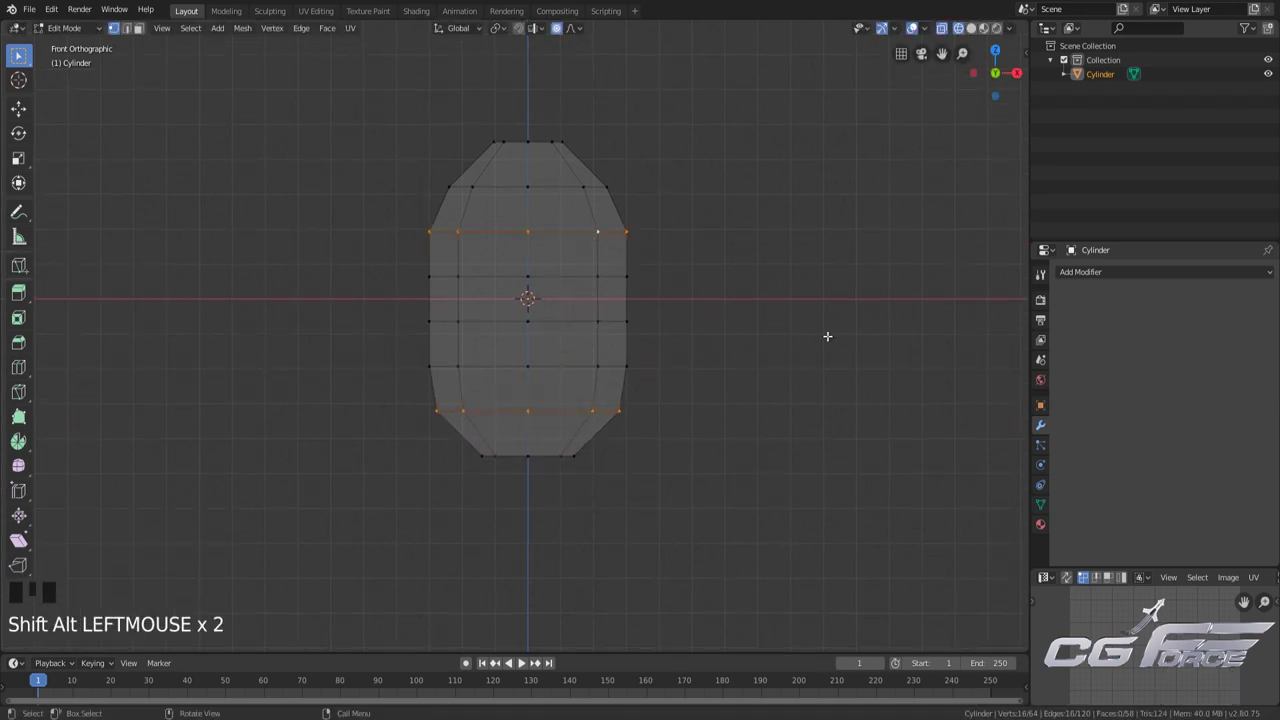
{"action": "key", "text": "s"}
{"action": "key", "text": "shift+z"}
{"action": "scroll", "coordinate": [826, 335], "scroll_direction": "down", "scroll_amount": 6}
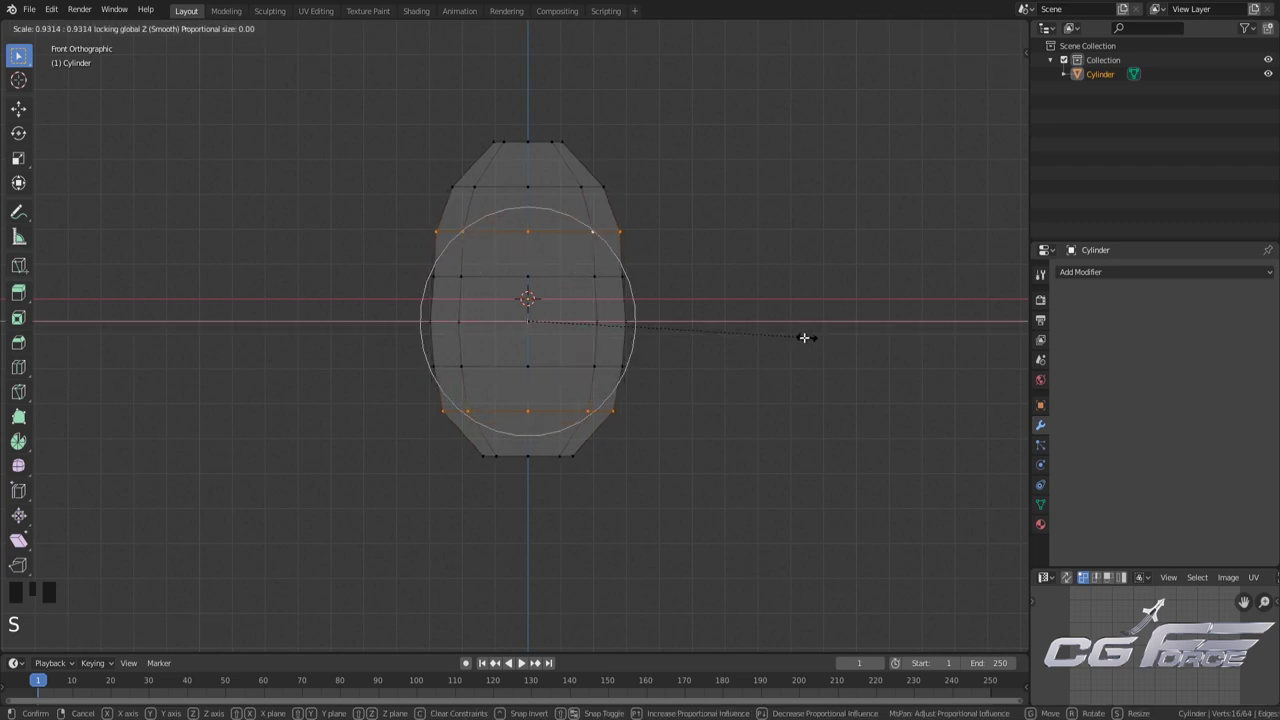
{"action": "left_click", "coordinate": [760, 333]}
Slightly pinch the middle edge loop inward to form a waist, then deselect
{"action": "left_click", "coordinate": [543, 323], "text": "alt+shift"}
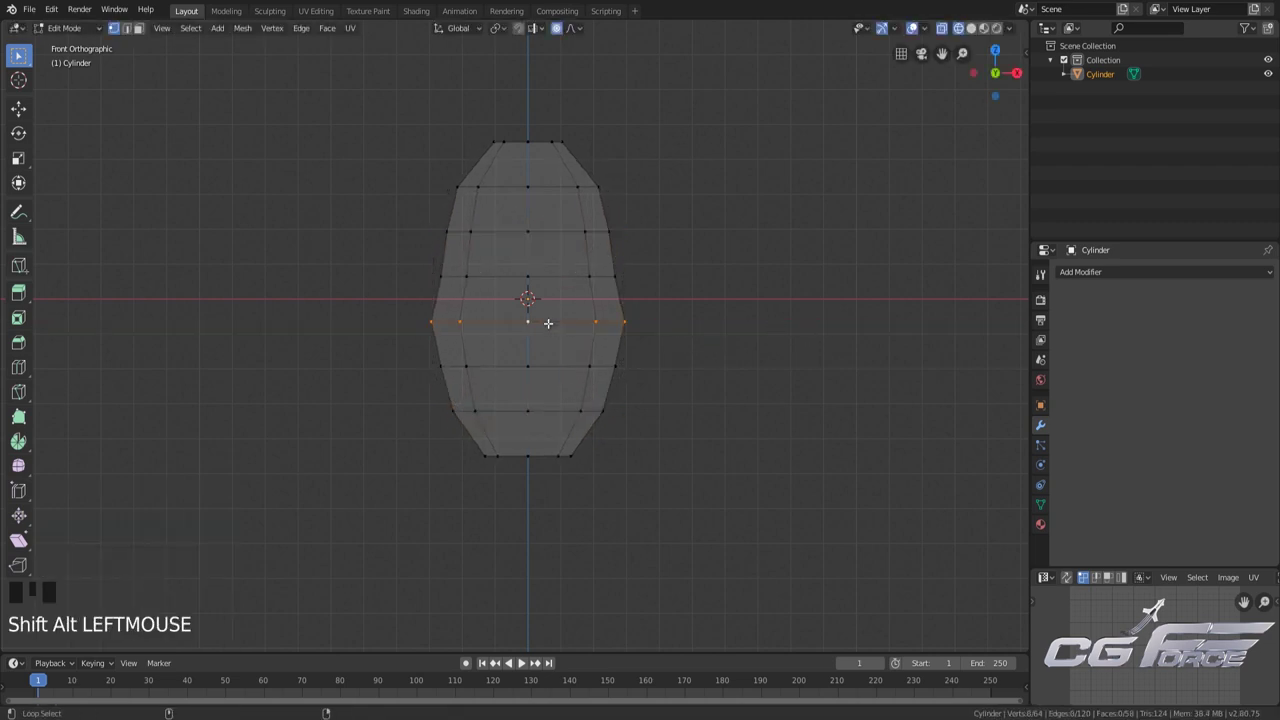
{"action": "key", "text": "s"}
{"action": "key", "text": "shift+z"}
{"action": "scroll", "coordinate": [763, 331], "scroll_direction": "up", "scroll_amount": 5}
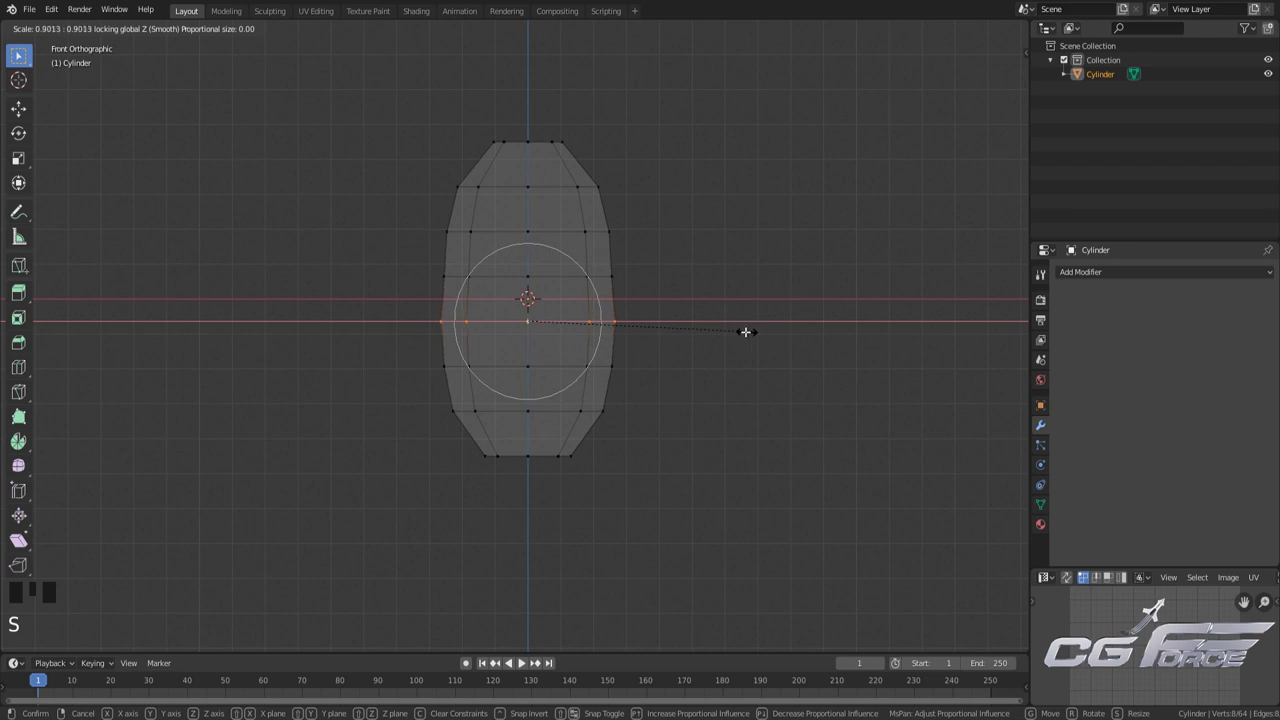
{"action": "left_click", "coordinate": [738, 330]}
{"action": "left_click", "coordinate": [650, 287]}
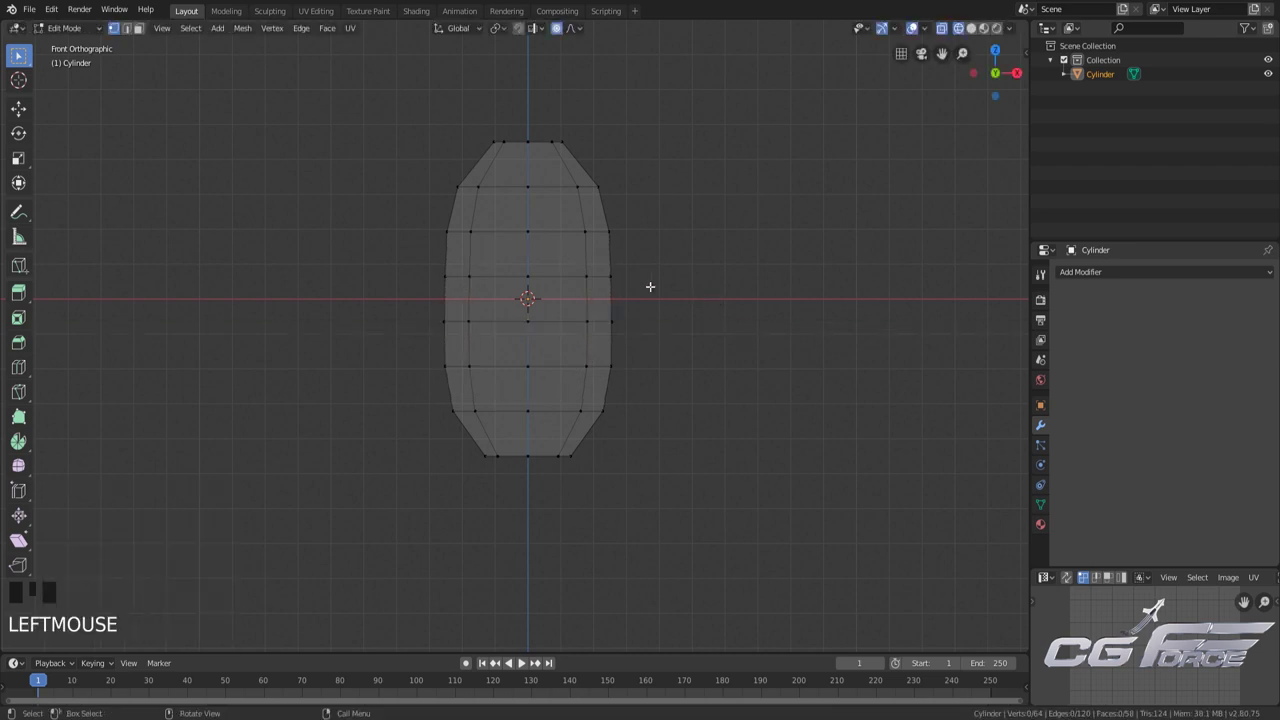
Inset the bottom cap face and merge it at center into a triangle fan
{"action": "left_click", "coordinate": [139, 29]}
{"action": "scroll", "coordinate": [583, 277], "scroll_direction": "up", "scroll_amount": 2}
{"action": "middle_click_drag", "start_coordinate": [608, 274], "coordinate": [546, 409]}
{"action": "left_click", "coordinate": [546, 409]}
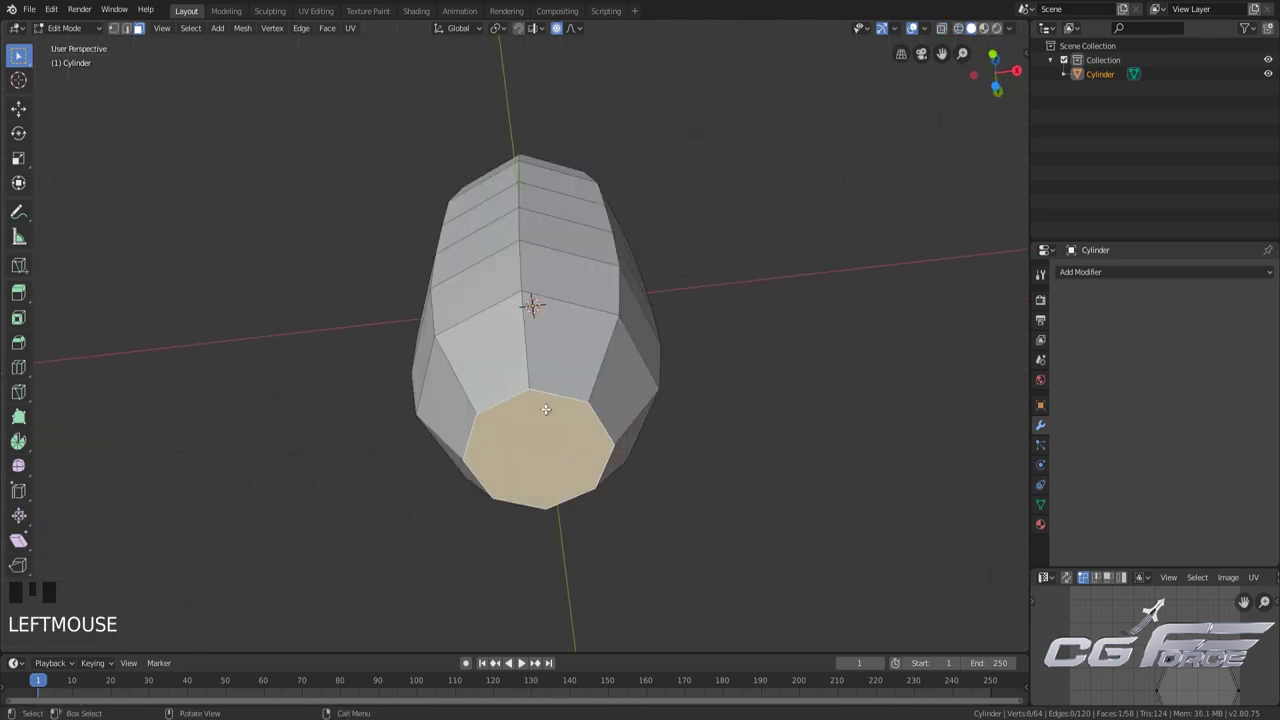
{"action": "key", "text": "i"}
{"action": "left_click", "coordinate": [691, 434]}
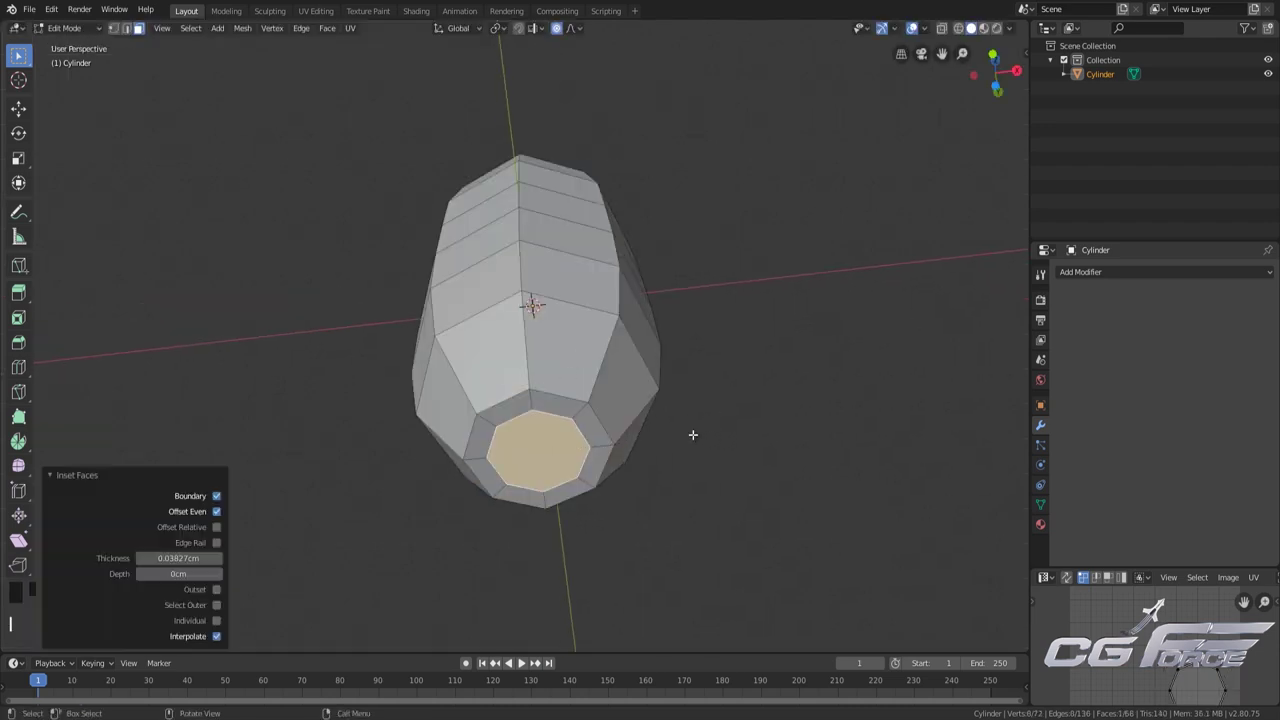
{"action": "key", "text": "alt+m"}
{"action": "left_click", "coordinate": [692, 434]}
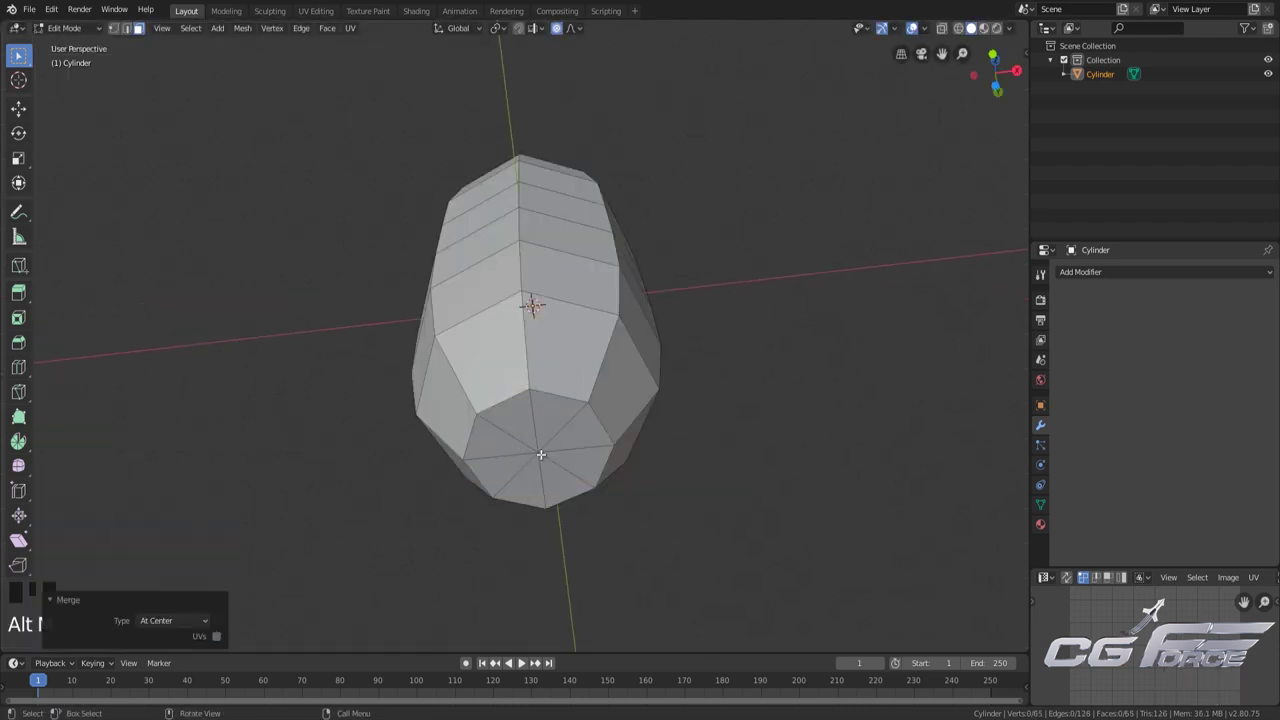
Inset the top cap face with proportional editing turned off
{"action": "middle_click_drag", "start_coordinate": [588, 219], "coordinate": [530, 333]}
{"action": "left_click", "coordinate": [530, 333]}
{"action": "scroll", "coordinate": [560, 65], "scroll_direction": "up", "scroll_amount": 2}
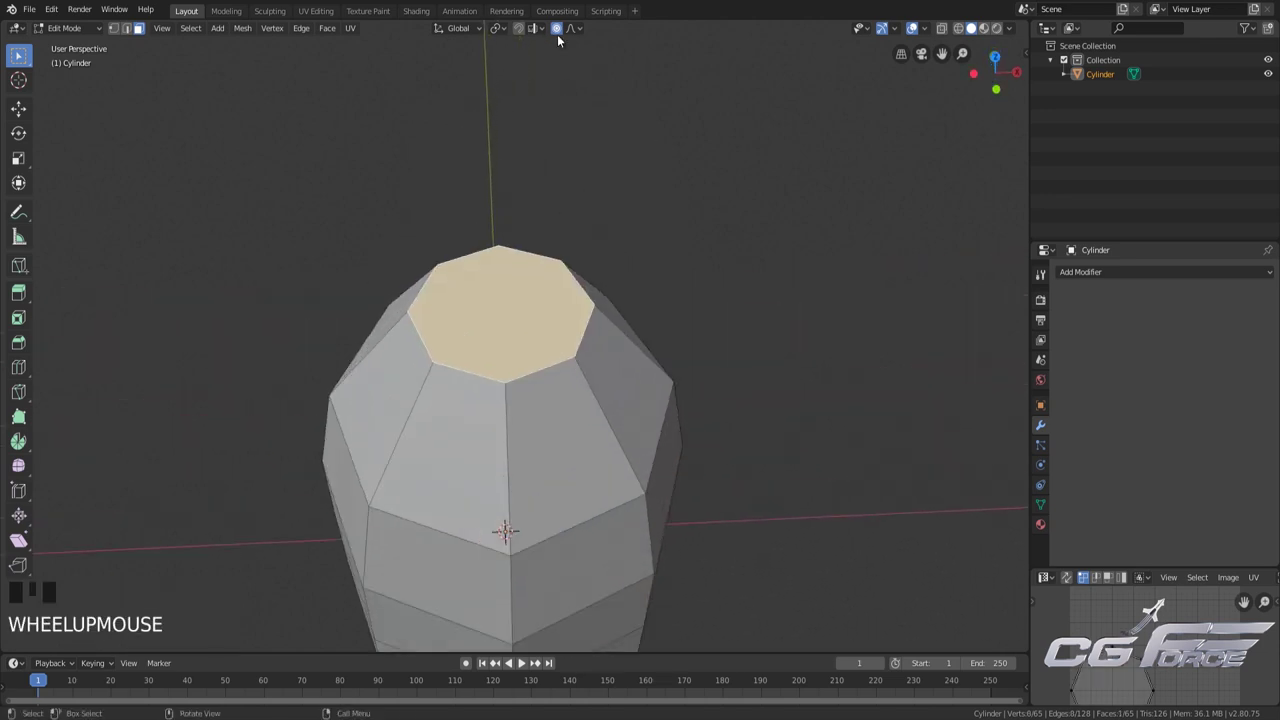
{"action": "left_click", "coordinate": [557, 29]}
{"action": "key", "text": "i"}
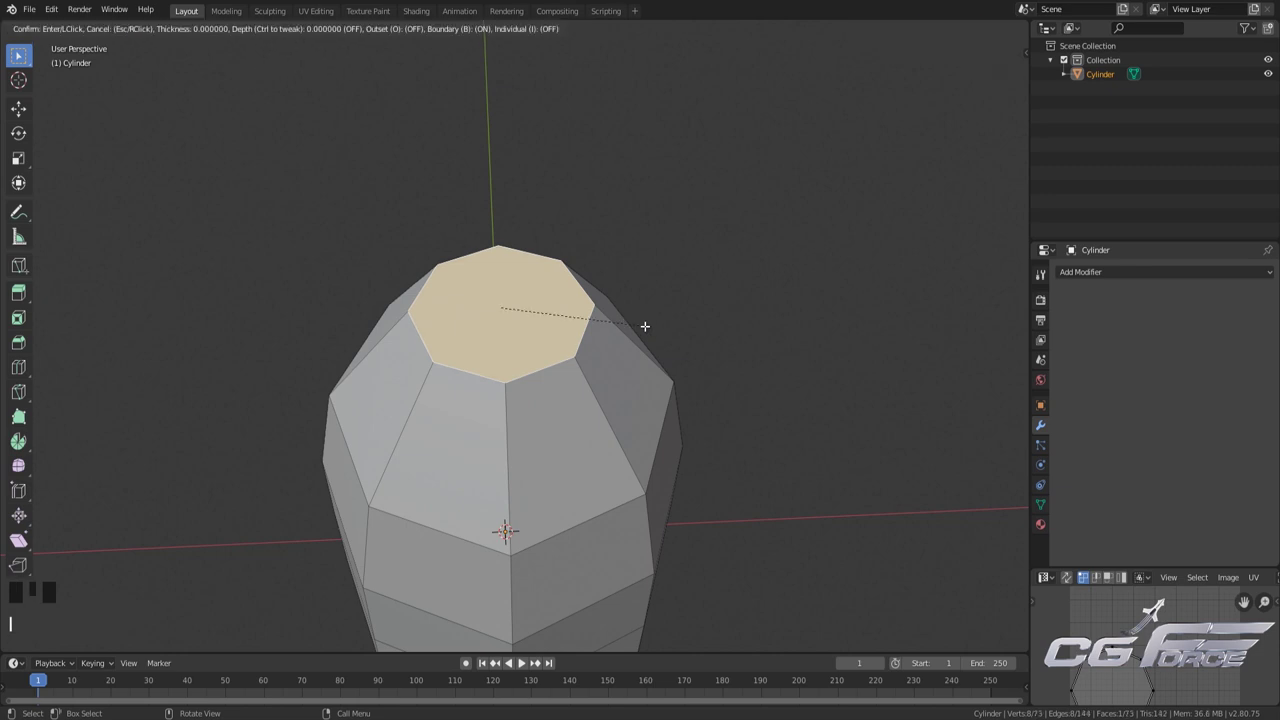
{"action": "left_click", "coordinate": [634, 329]}
Lower the inset top face slightly along Z and inset it a second time
{"action": "middle_click_drag", "start_coordinate": [616, 382], "coordinate": [591, 343]}
{"action": "middle_click_drag", "start_coordinate": [573, 293], "coordinate": [589, 349], "text": "shift"}
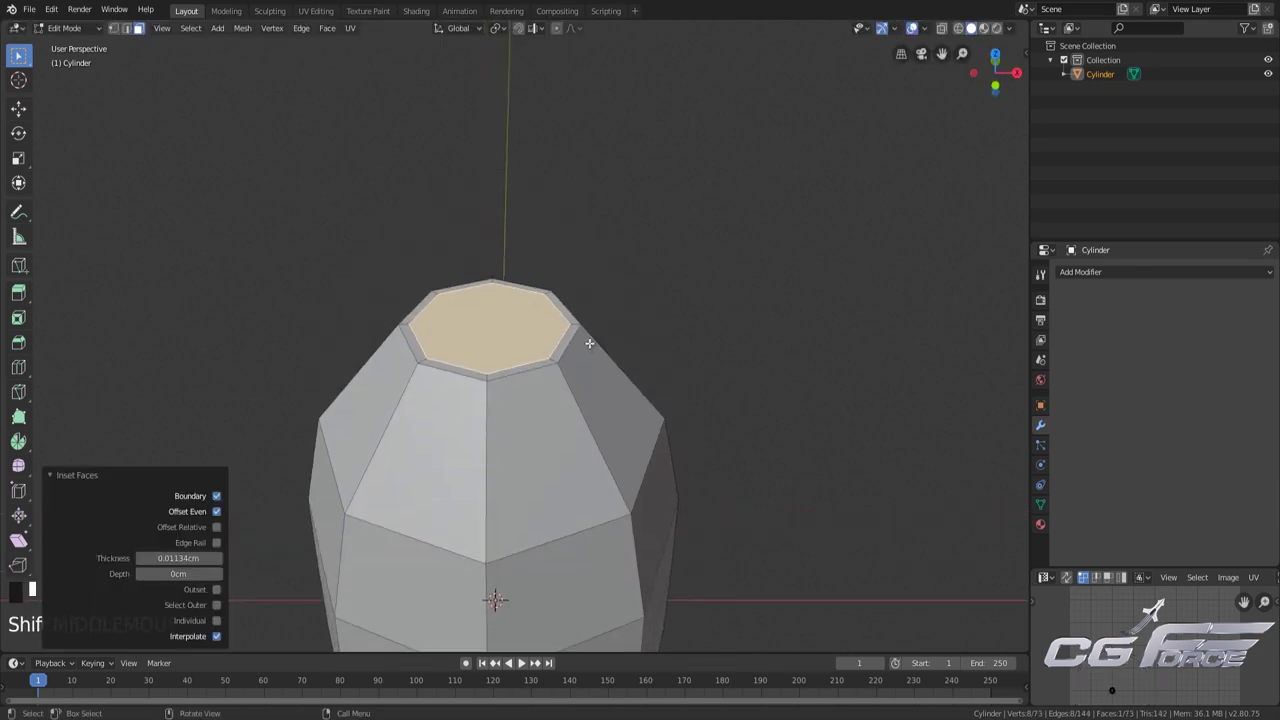
{"action": "key", "text": "g"}
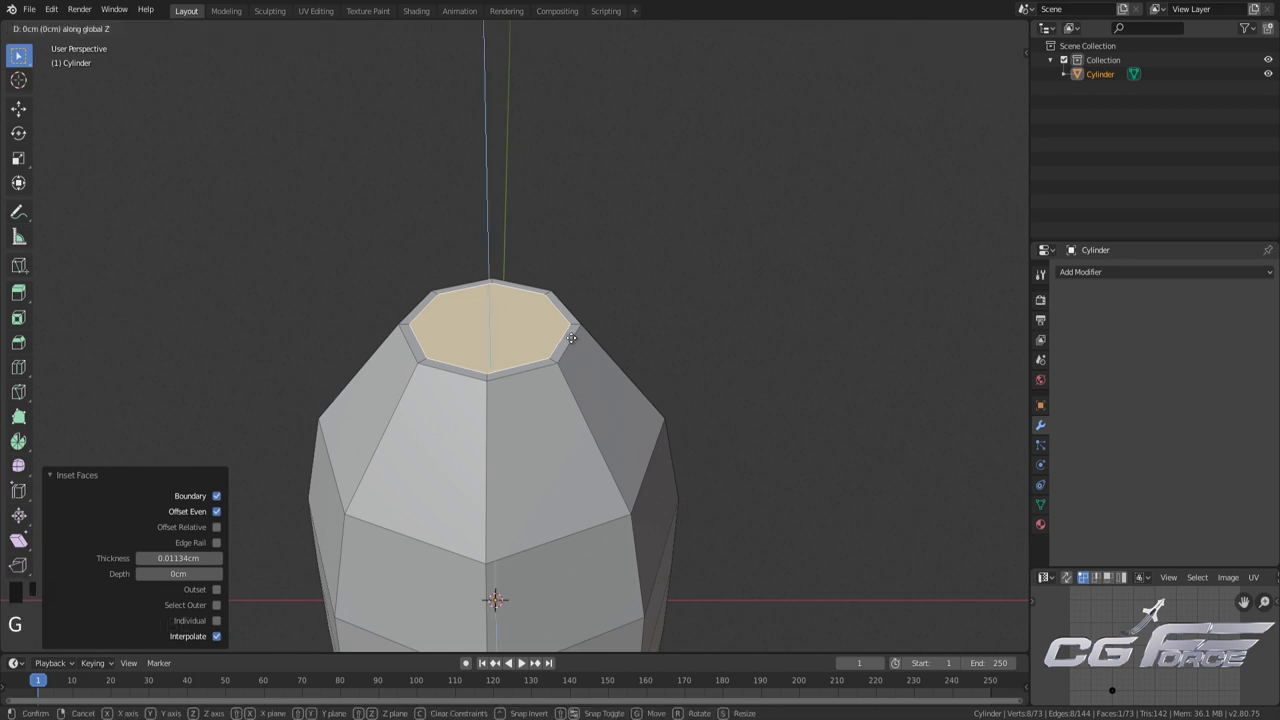
{"action": "key", "text": "z"}
{"action": "left_click", "coordinate": [571, 354]}
{"action": "key", "text": "i"}
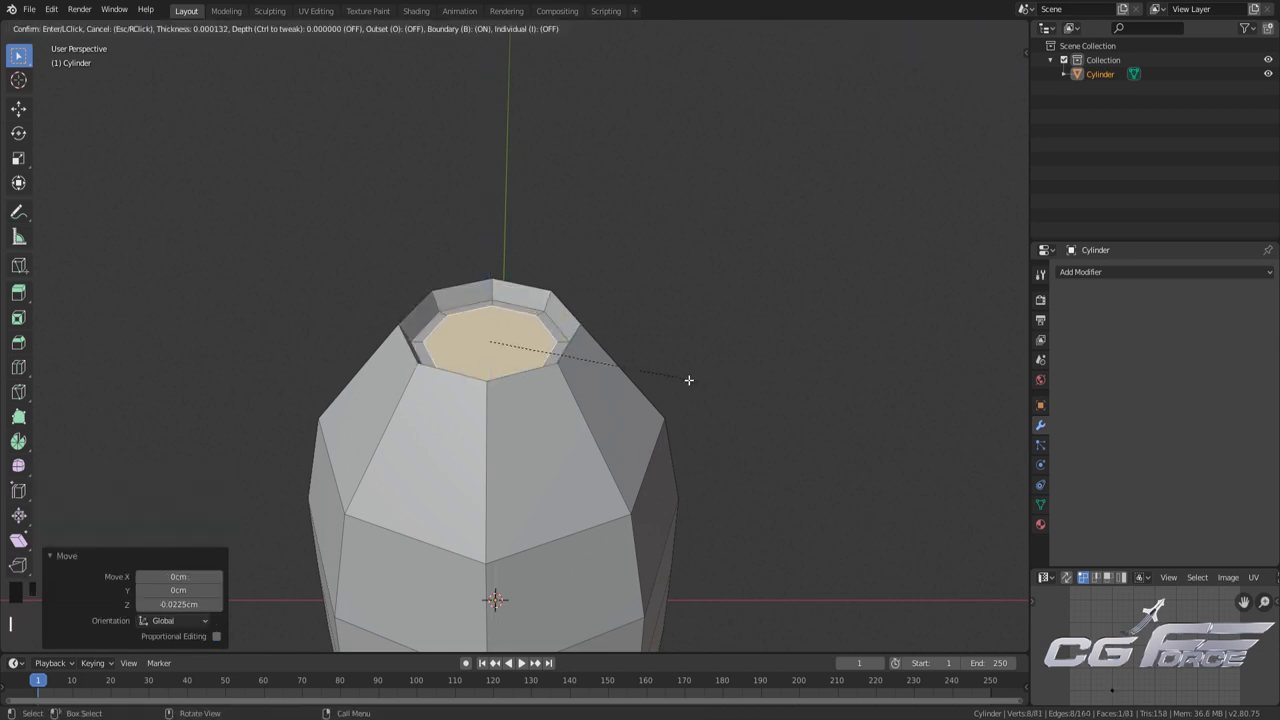
{"action": "left_click", "coordinate": [680, 378]}
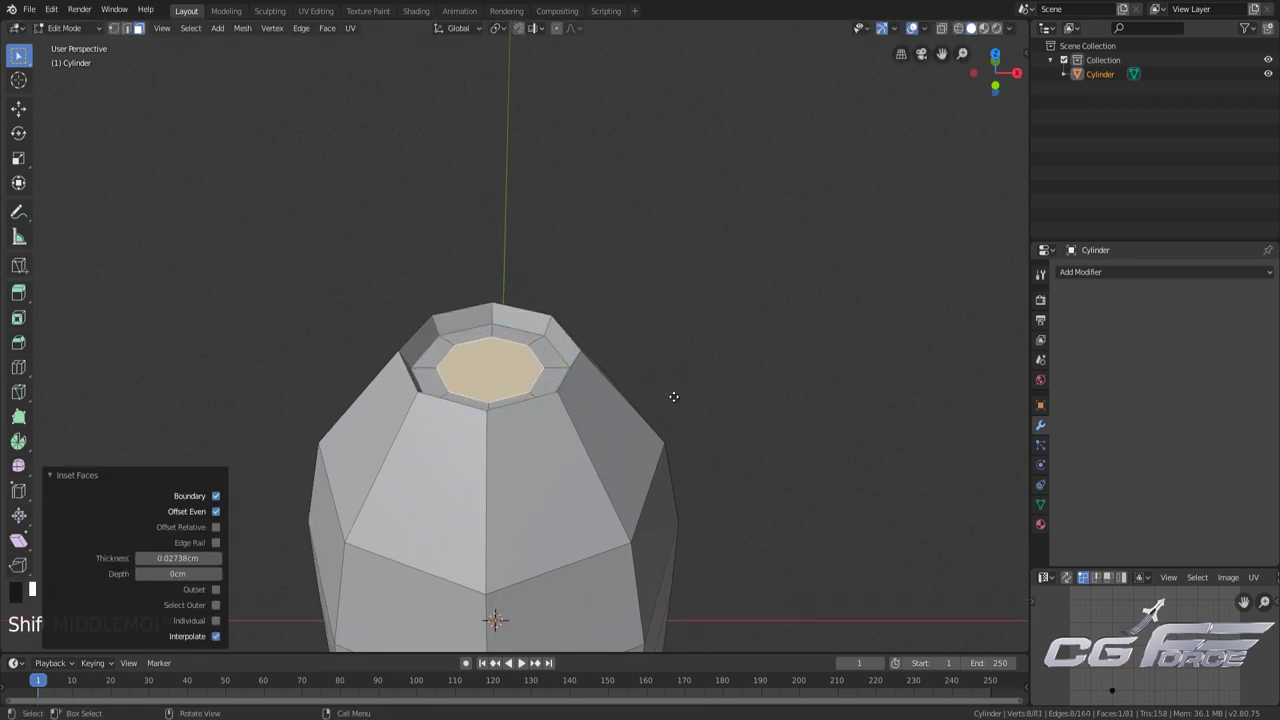
Extrude the inset top face upward and shrink it to 0.328
{"action": "key", "text": "e"}
{"action": "left_click", "coordinate": [671, 351]}
{"action": "key", "text": "s"}
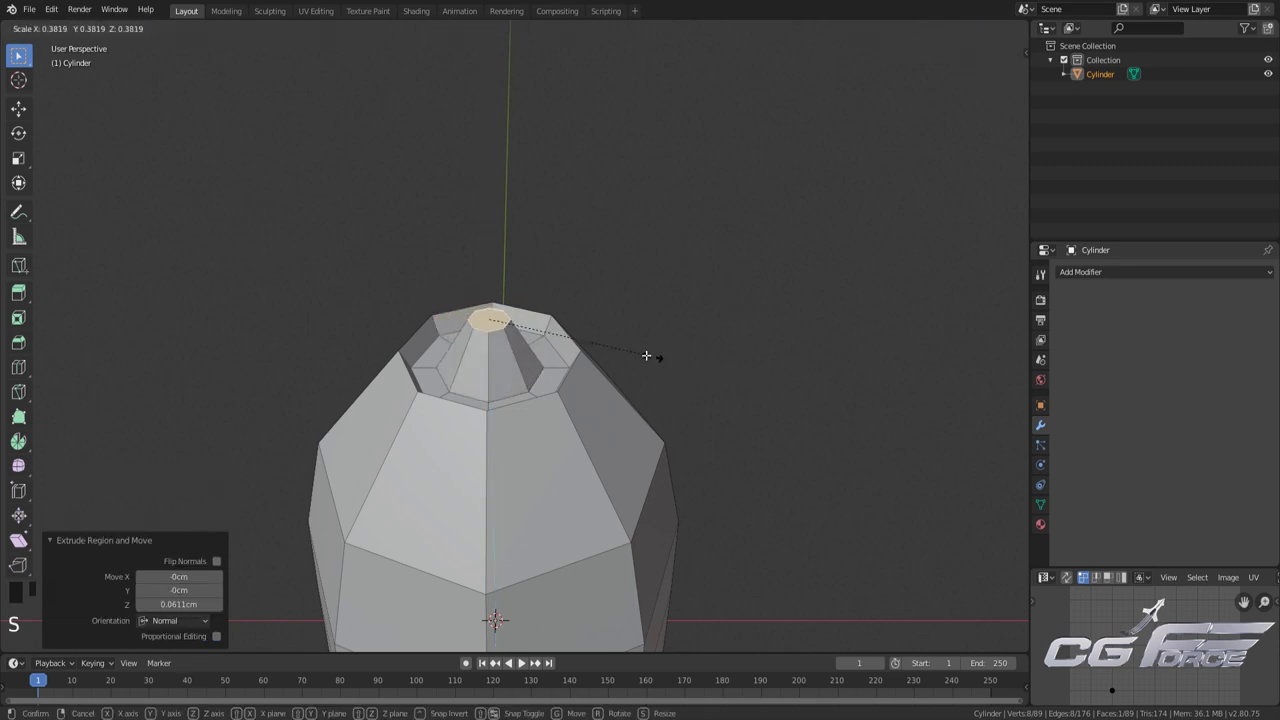
{"action": "left_click", "coordinate": [629, 354]}
{"action": "scroll", "coordinate": [698, 396], "scroll_direction": "up", "scroll_amount": 1}
Add a tiny inset to the top face and merge it into one centre point
{"action": "key", "text": "i"}
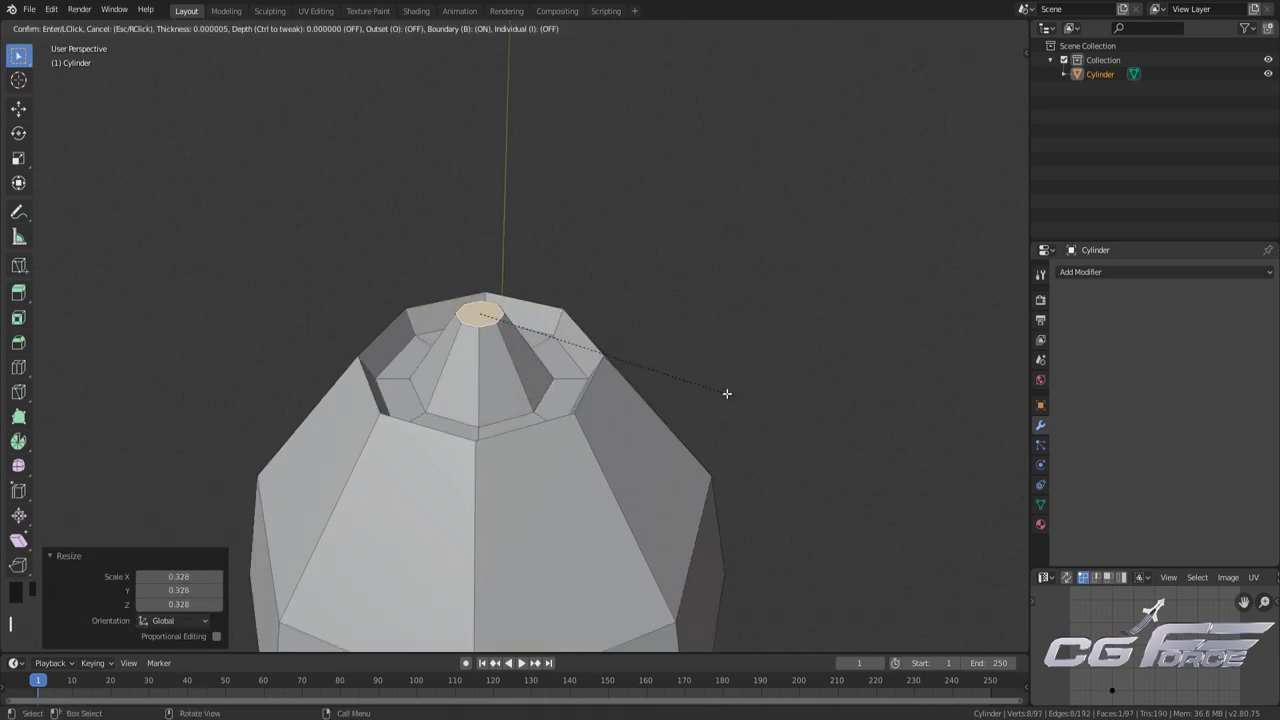
{"action": "left_click", "coordinate": [722, 392]}
{"action": "key", "text": "alt+m"}
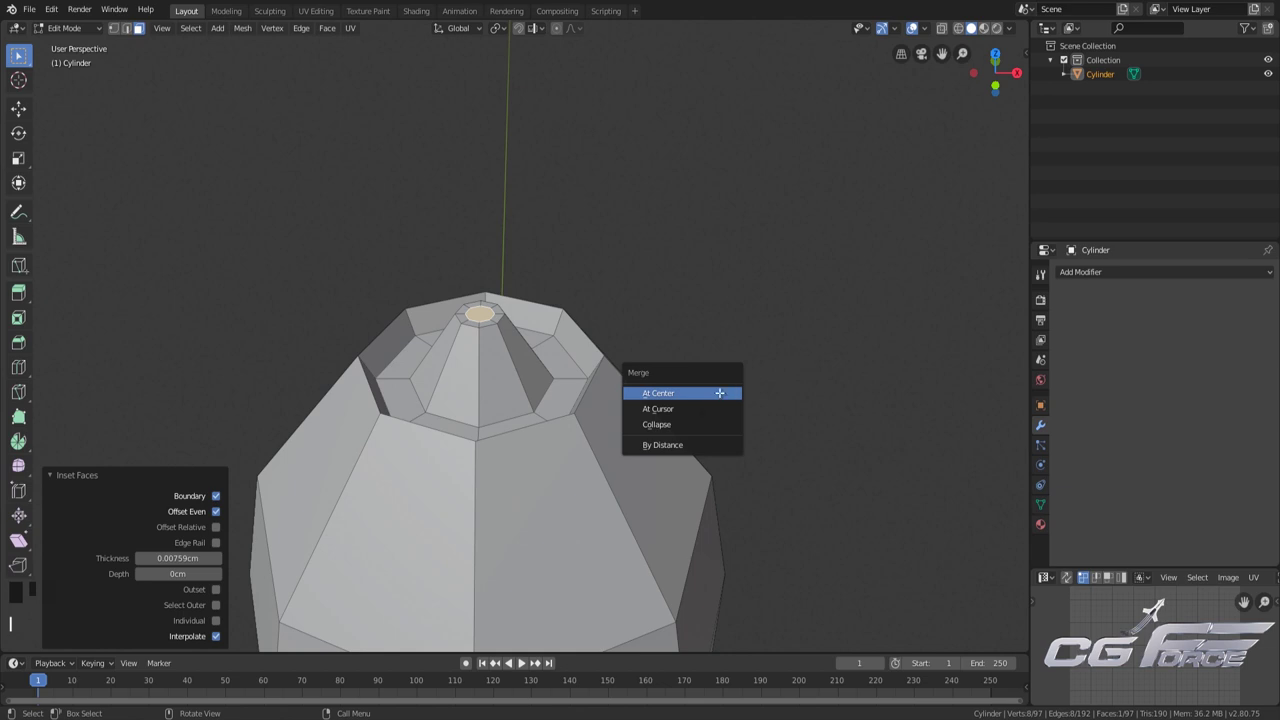
{"action": "left_click", "coordinate": [719, 393]}
{"action": "scroll", "coordinate": [474, 349], "scroll_direction": "up", "scroll_amount": 5}
{"action": "scroll", "coordinate": [543, 358], "scroll_direction": "down", "scroll_amount": 6}
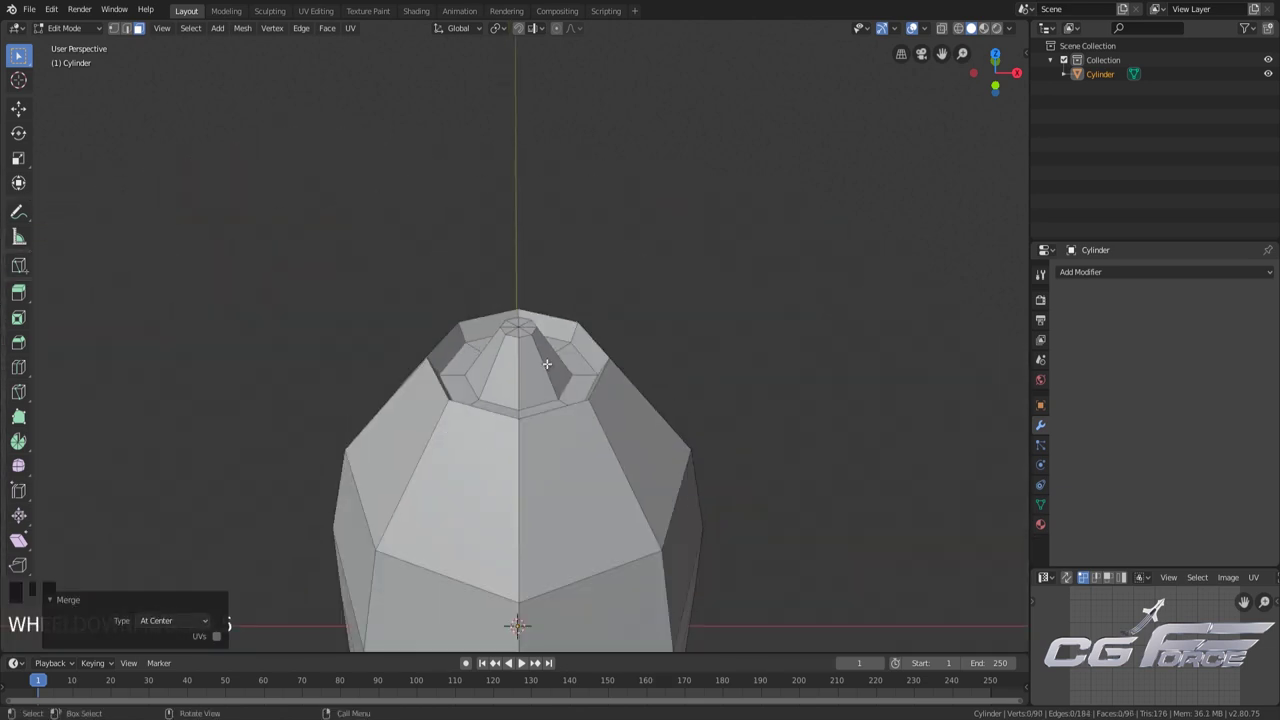
{"action": "scroll", "coordinate": [522, 321], "scroll_direction": "up", "scroll_amount": 3}
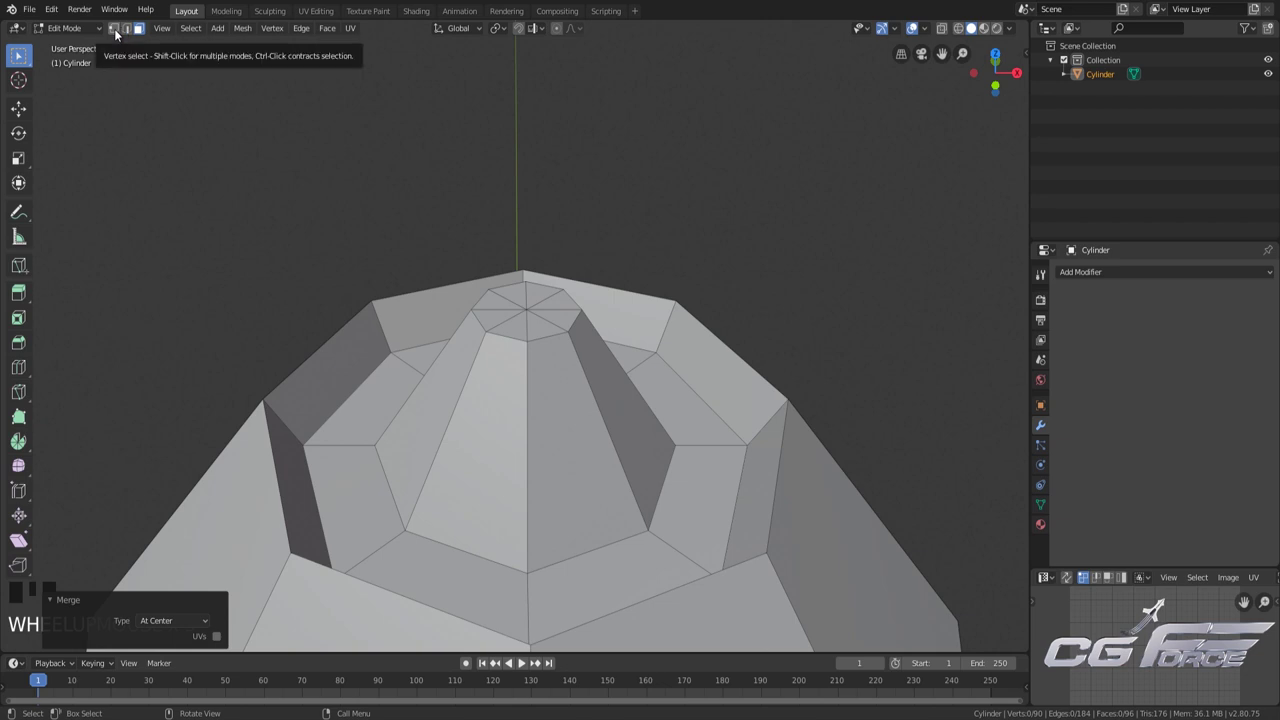
Raise the top centre vertex 0.0394 cm along Z into a pointed spike
{"action": "left_click", "coordinate": [114, 28]}
{"action": "left_click", "coordinate": [535, 304]}
{"action": "scroll", "coordinate": [535, 304], "scroll_direction": "down", "scroll_amount": 3}
{"action": "middle_click_drag", "start_coordinate": [557, 334], "coordinate": [563, 326]}
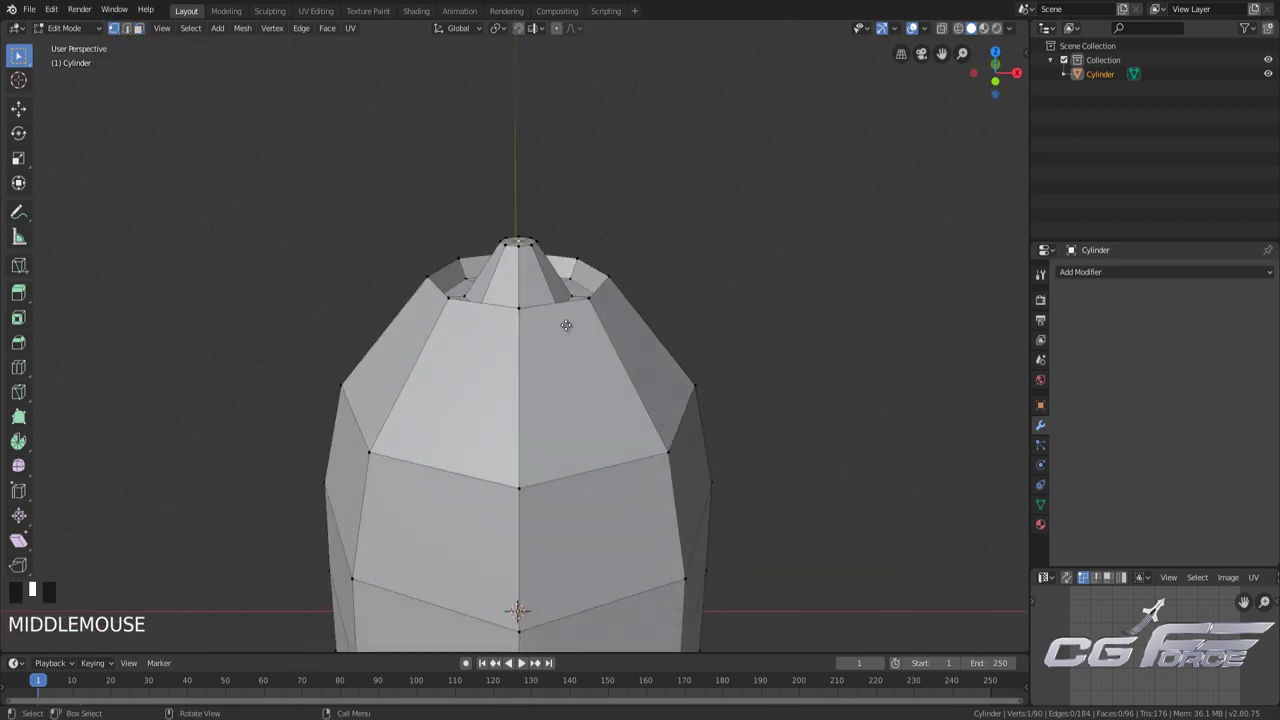
{"action": "key", "text": "g"}
{"action": "key", "text": "z"}
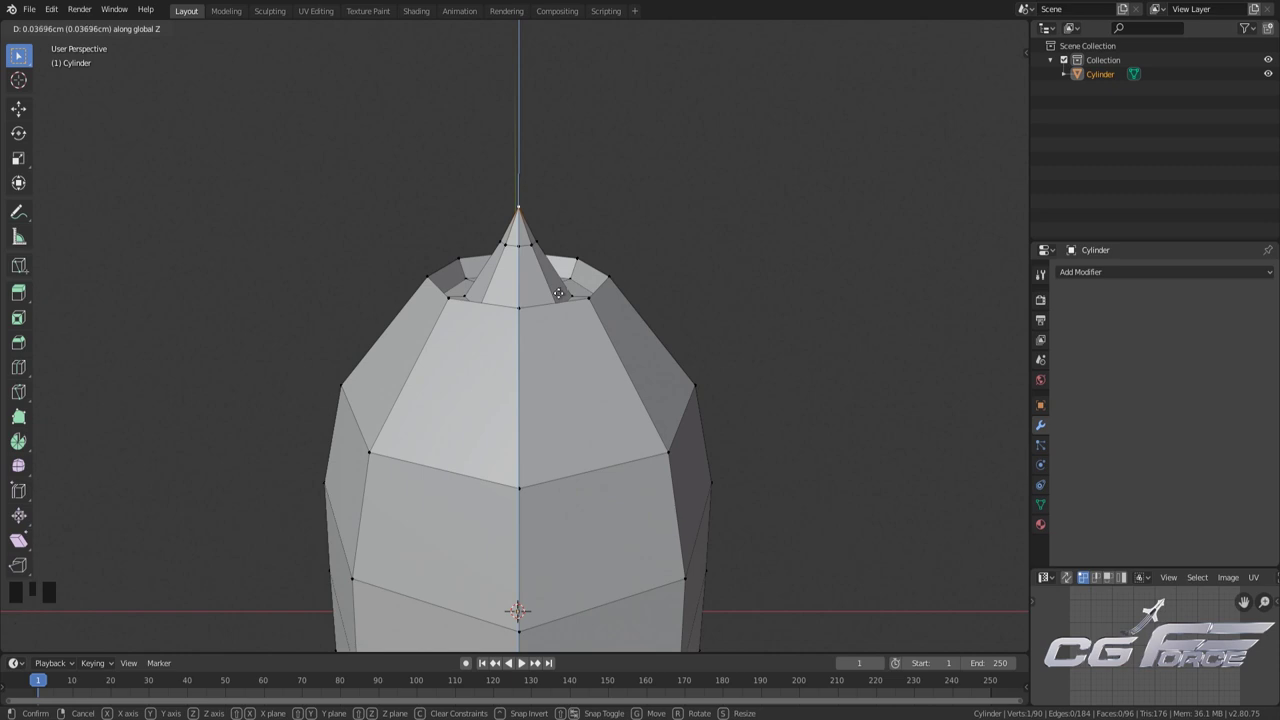
{"action": "left_click", "coordinate": [560, 294]}
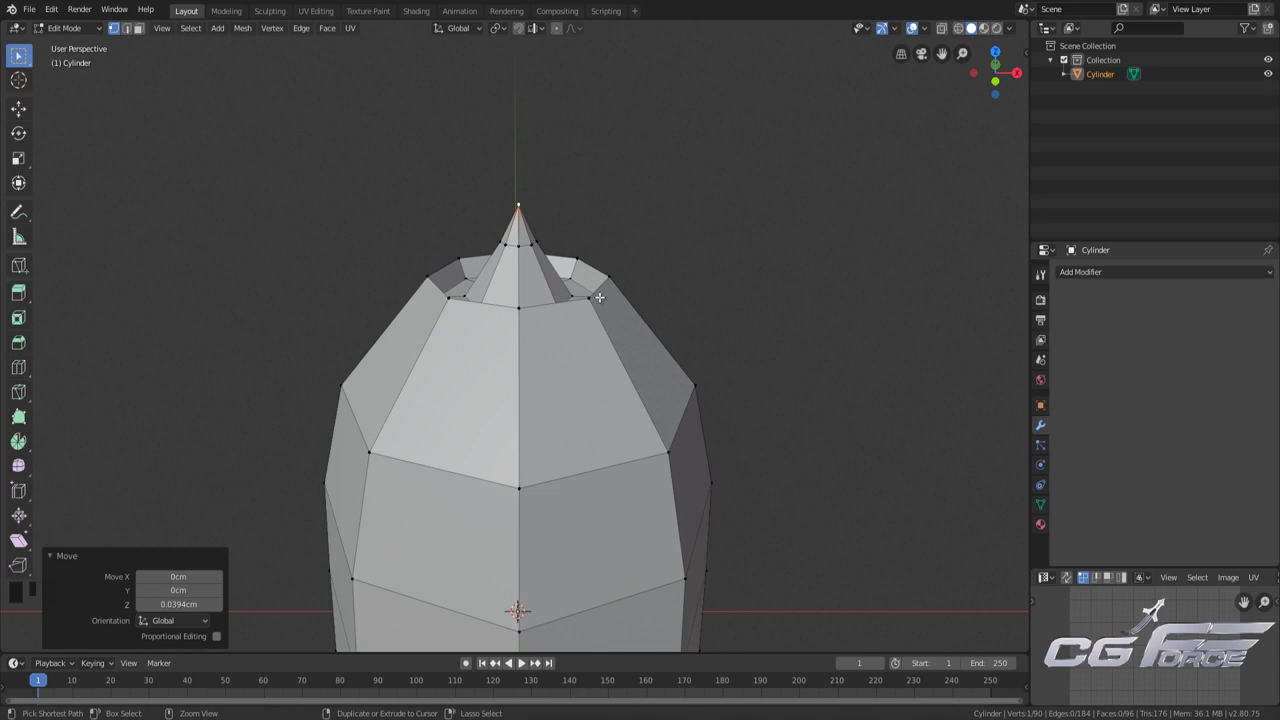
Grow the selection to the top cone faces and scale them inward horizontally to narrow the tip
{"action": "key", "text": "ctrl+KP_Add"}
{"action": "key", "text": "KP_1"}
{"action": "key", "text": "shift+z"}
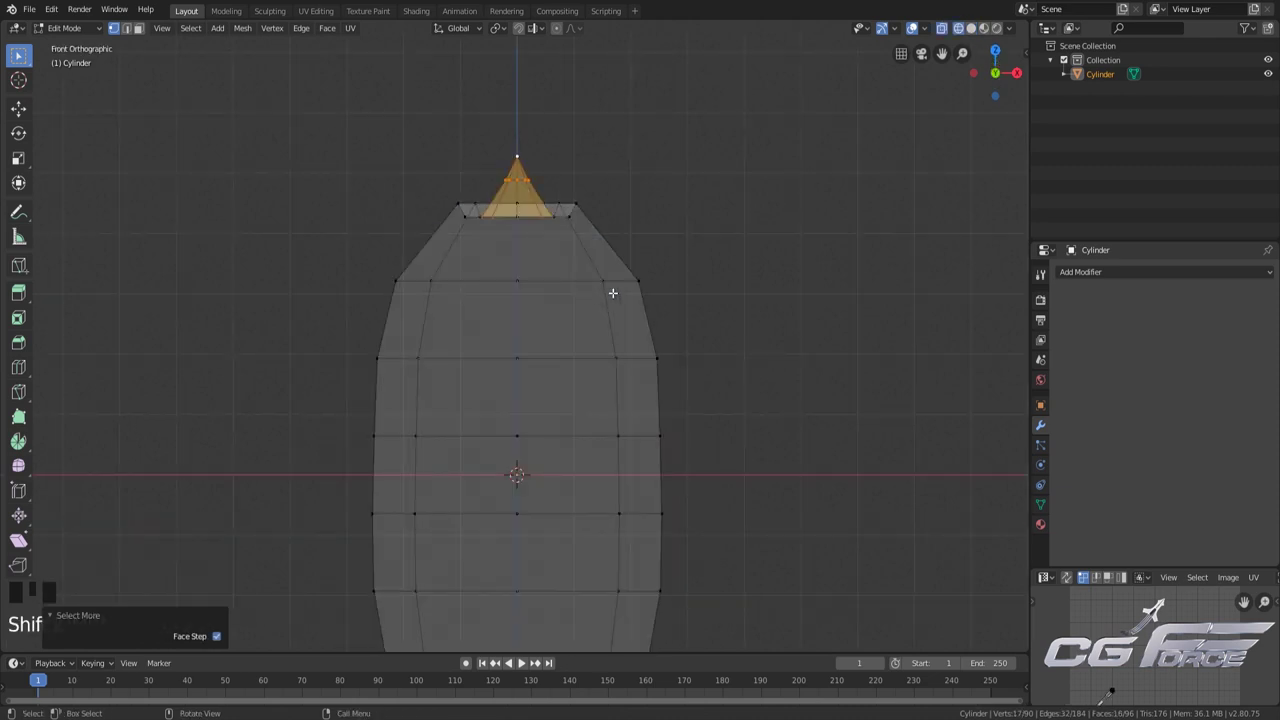
{"action": "middle_click_drag", "start_coordinate": [613, 292], "coordinate": [614, 329], "text": "shift"}
{"action": "key", "text": "s"}
{"action": "key", "text": "shift+z"}
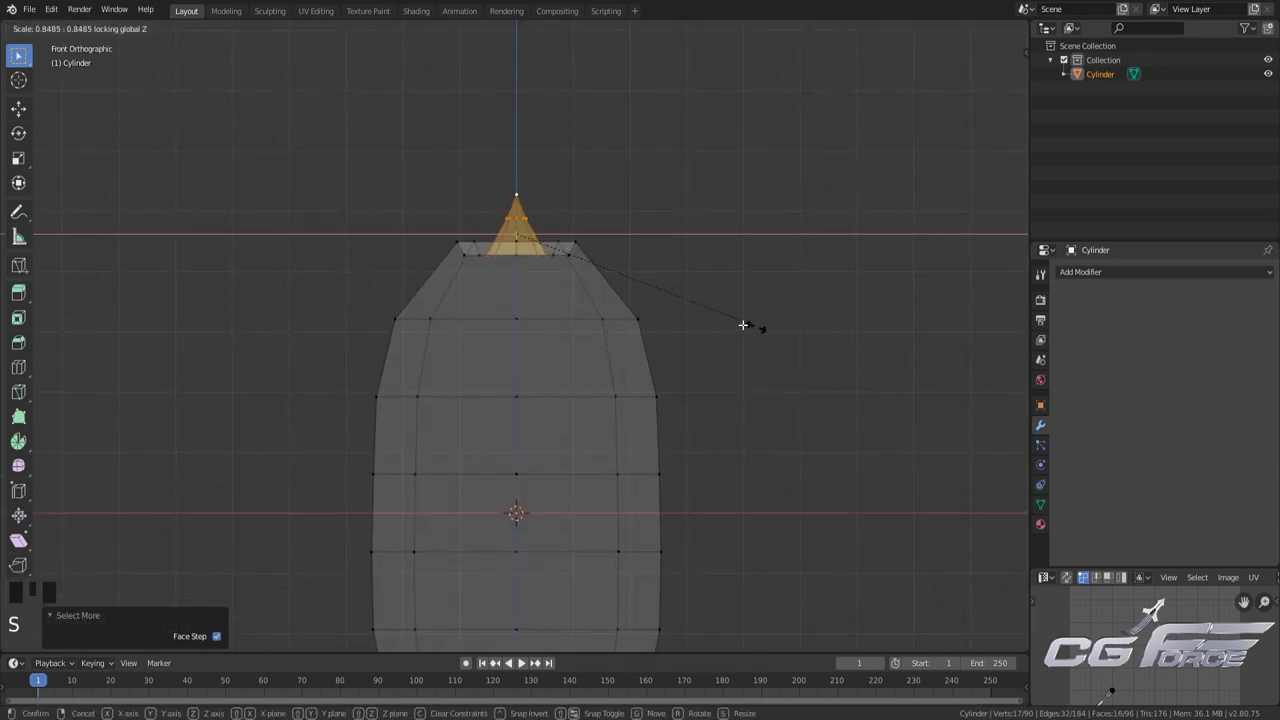
{"action": "left_click", "coordinate": [605, 300]}
{"action": "left_click", "coordinate": [701, 261]}
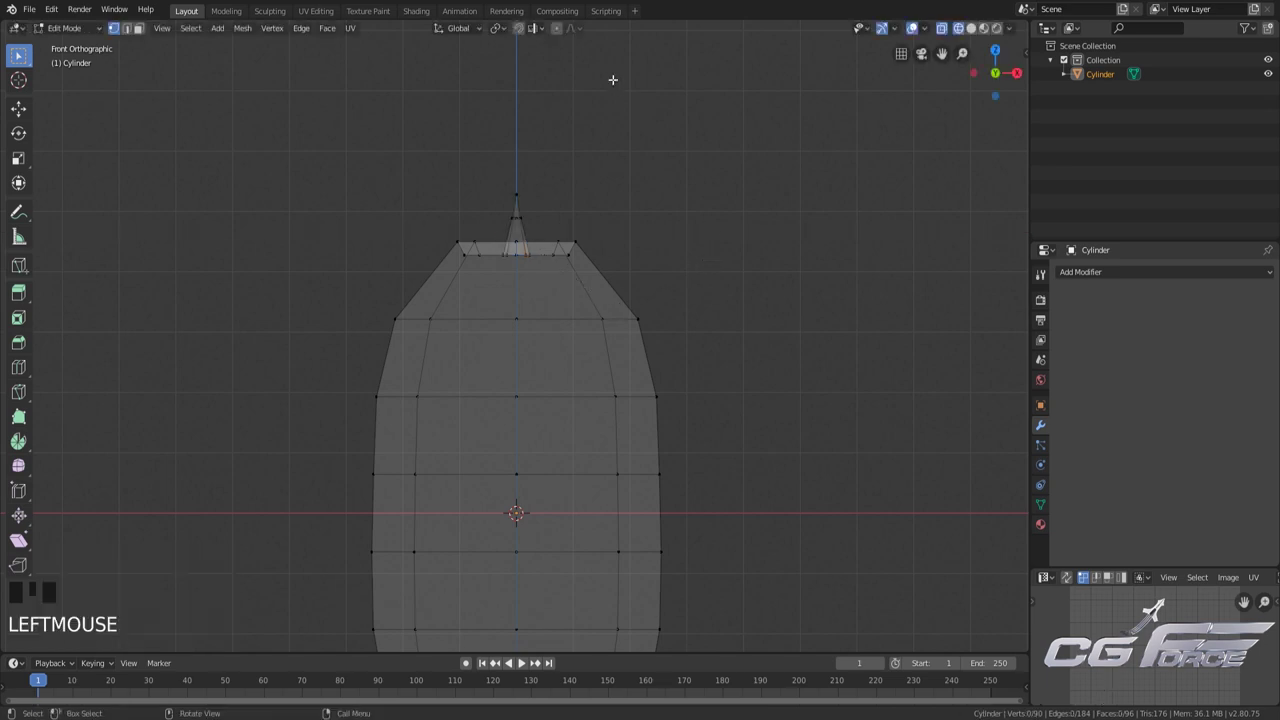
With proportional editing on, scale the top vertex ring and tip inward horizontally
{"action": "left_click", "coordinate": [556, 28]}
{"action": "left_click_drag", "start_coordinate": [695, 186], "coordinate": [314, 290]}
{"action": "key", "text": "s"}
{"action": "key", "text": "shift+z"}
{"action": "scroll", "coordinate": [812, 306], "scroll_direction": "down", "scroll_amount": 4}
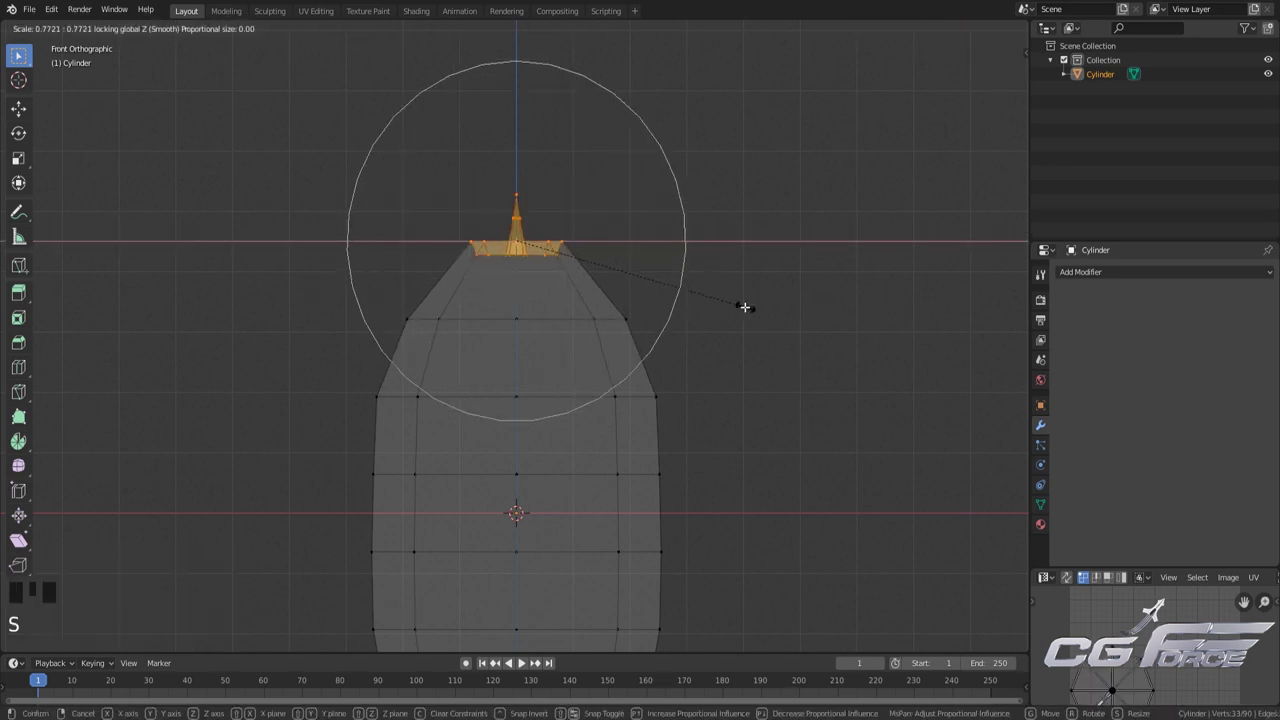
{"action": "left_click", "coordinate": [697, 311]}
Box-select the middle faces and scale them inward horizontally to slim the middle section
{"action": "scroll", "coordinate": [714, 403], "scroll_direction": "down", "scroll_amount": 3}
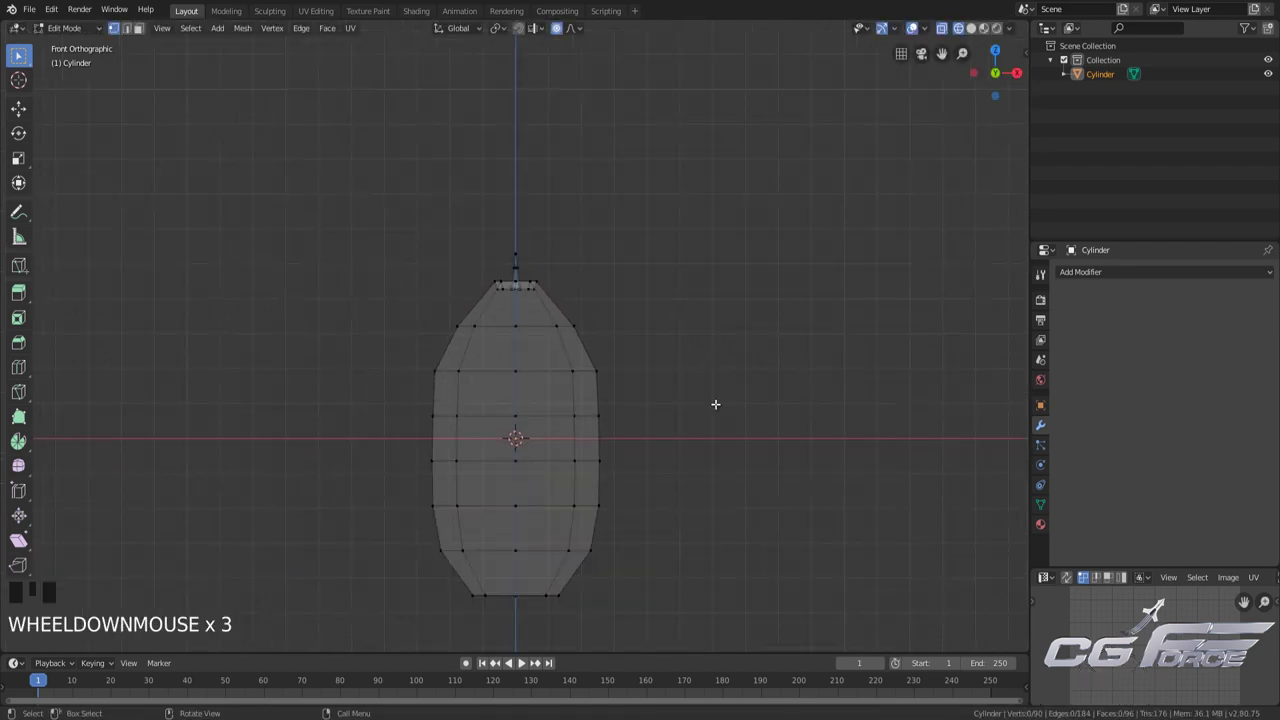
{"action": "middle_click_drag", "start_coordinate": [714, 403], "coordinate": [651, 286], "text": "shift"}
{"action": "left_click", "coordinate": [541, 261], "text": "alt+shift"}
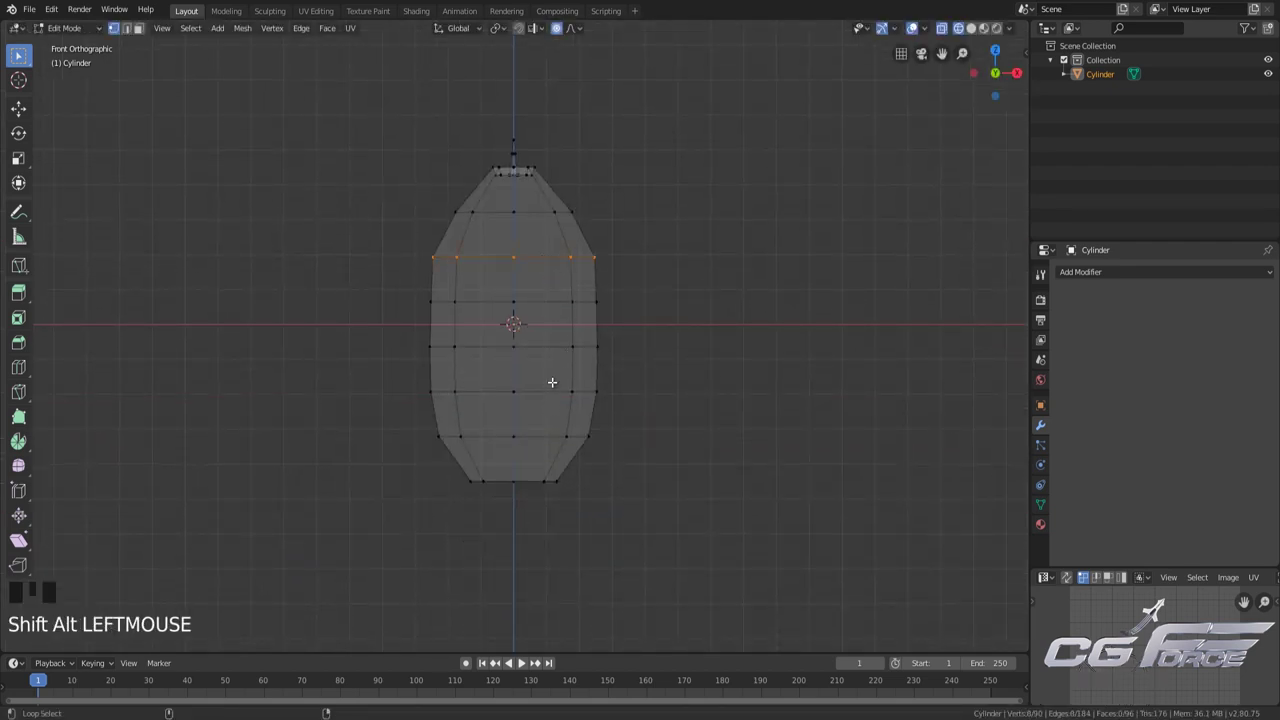
{"action": "key", "text": "b"}
{"action": "left_click_drag", "start_coordinate": [379, 249], "coordinate": [654, 437]}
{"action": "key", "text": "s"}
{"action": "key", "text": "shift+z"}
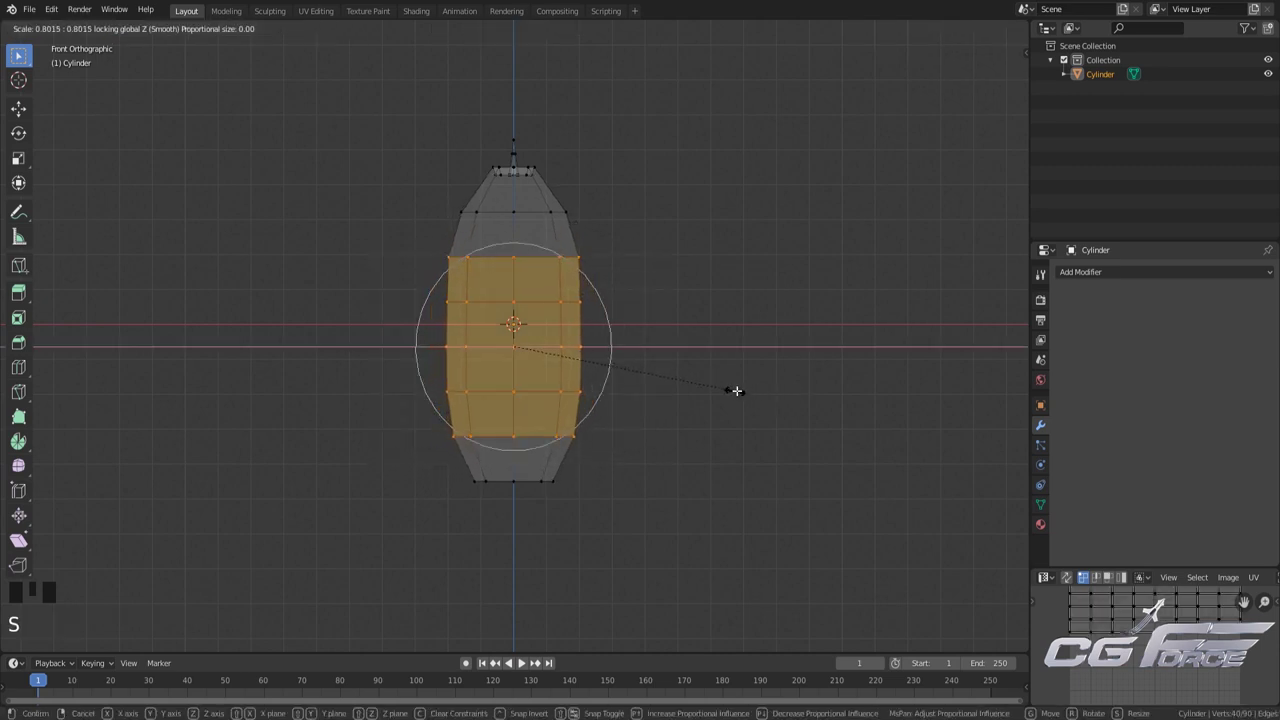
{"action": "left_click", "coordinate": [738, 391]}
{"action": "left_click", "coordinate": [704, 427]}
{"action": "scroll", "coordinate": [646, 422], "scroll_direction": "up", "scroll_amount": 3}
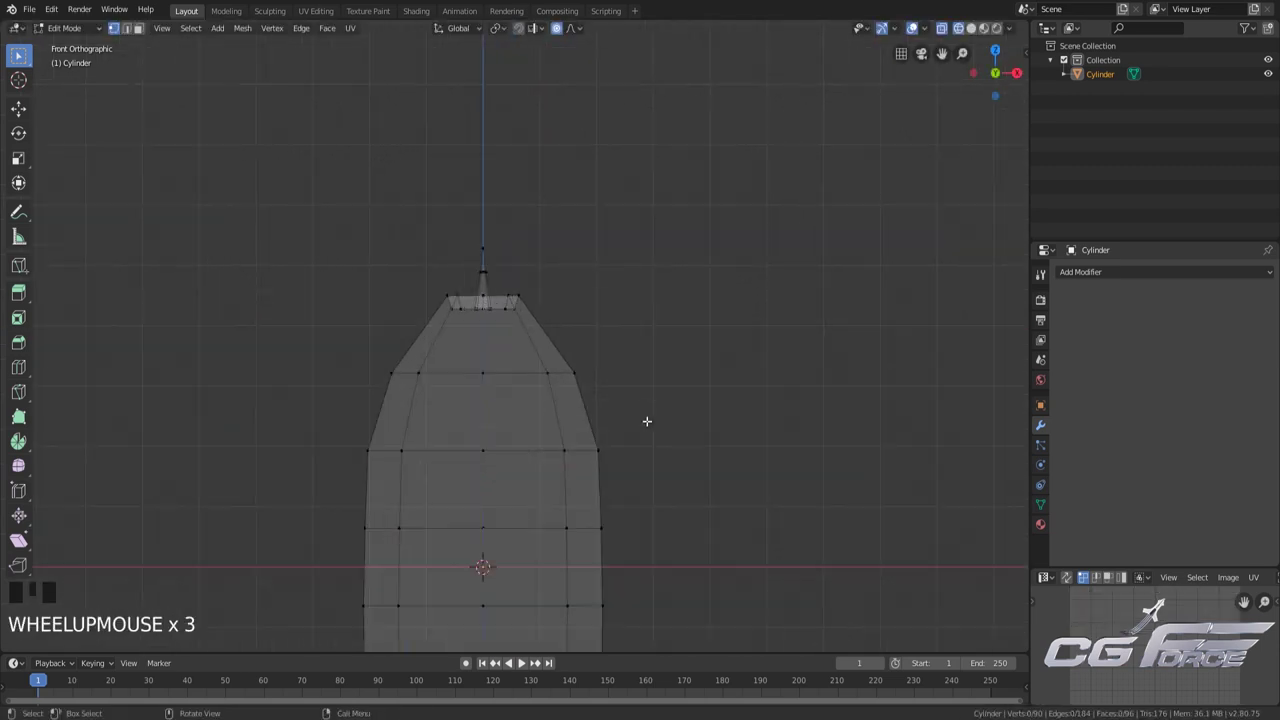
{"action": "scroll", "coordinate": [646, 420], "scroll_direction": "down", "scroll_amount": 5}
Shift the tip vertex 0.0291 cm along X with smooth proportional falloff so it leans sideways
{"action": "key", "text": "shift+z"}
{"action": "middle_click_drag", "start_coordinate": [644, 415], "coordinate": [624, 398]}
{"action": "scroll", "coordinate": [590, 425], "scroll_direction": "up", "scroll_amount": 4}
{"action": "left_click", "coordinate": [531, 254]}
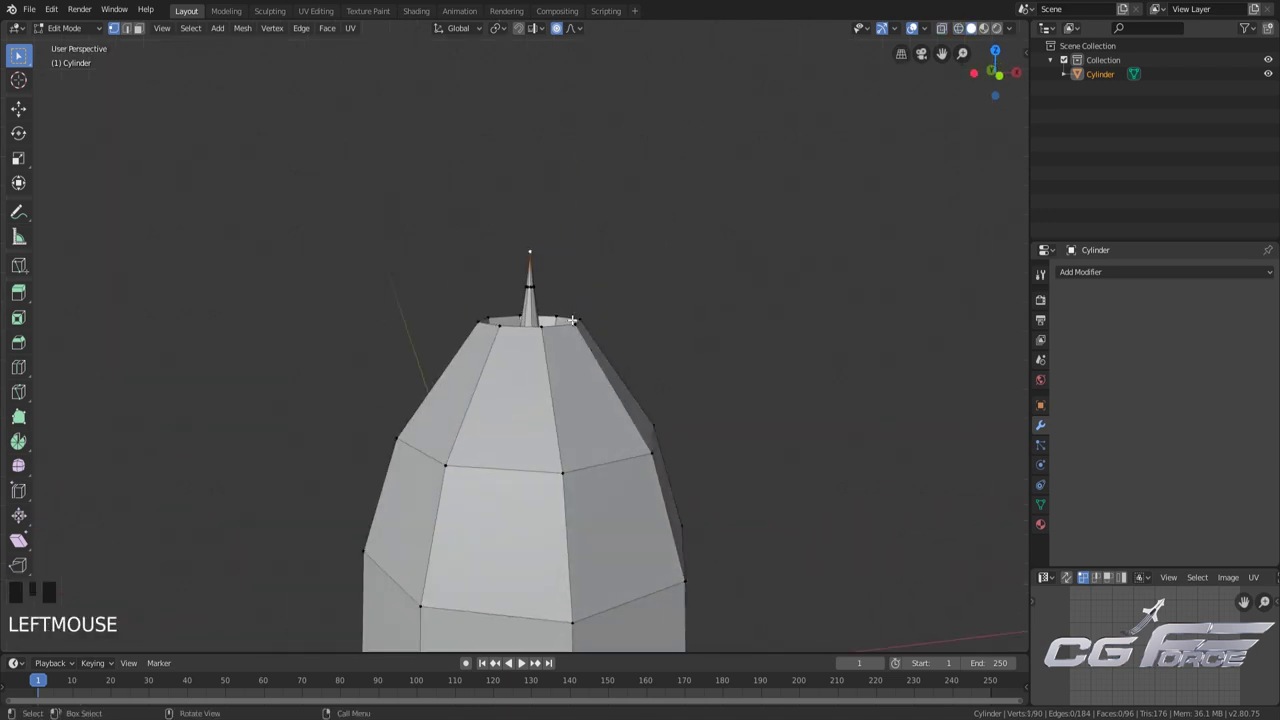
{"action": "middle_click_drag", "start_coordinate": [531, 254], "coordinate": [717, 306]}
{"action": "key", "text": "g"}
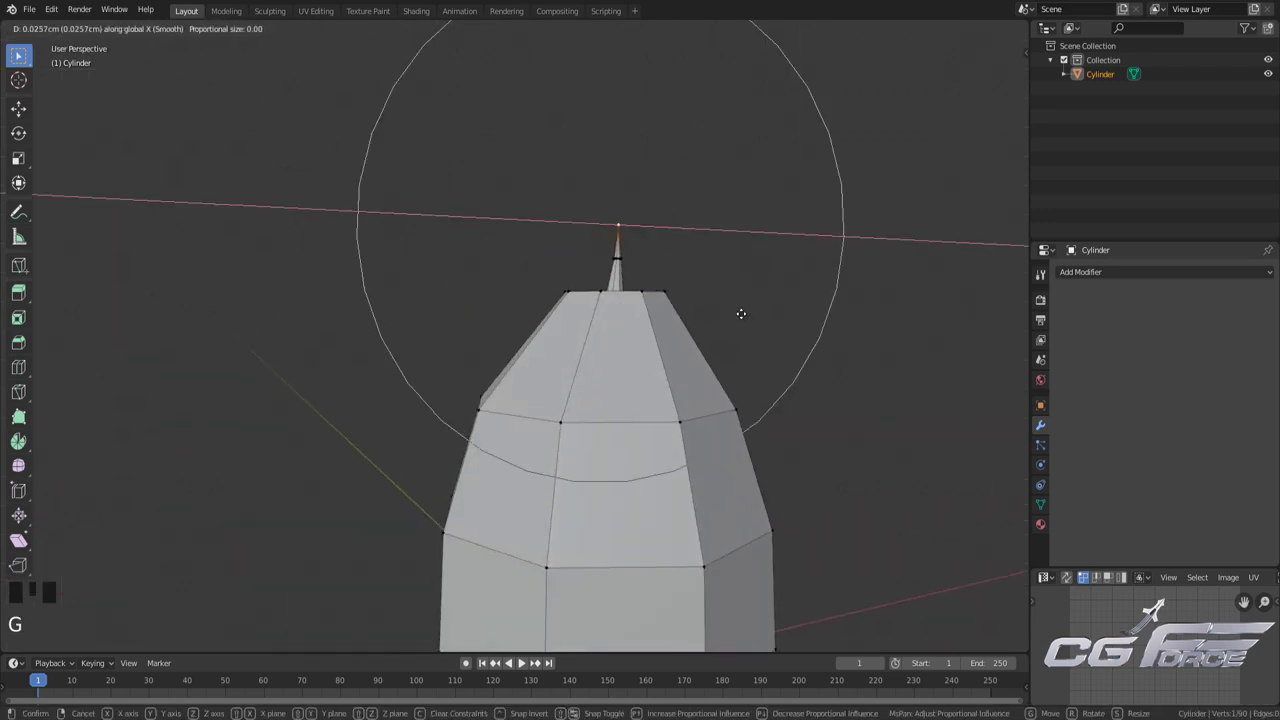
{"action": "scroll", "coordinate": [738, 314], "scroll_direction": "up", "scroll_amount": 6}
{"action": "left_click", "coordinate": [746, 320]}
{"action": "scroll", "coordinate": [790, 328], "scroll_direction": "down", "scroll_amount": 4}
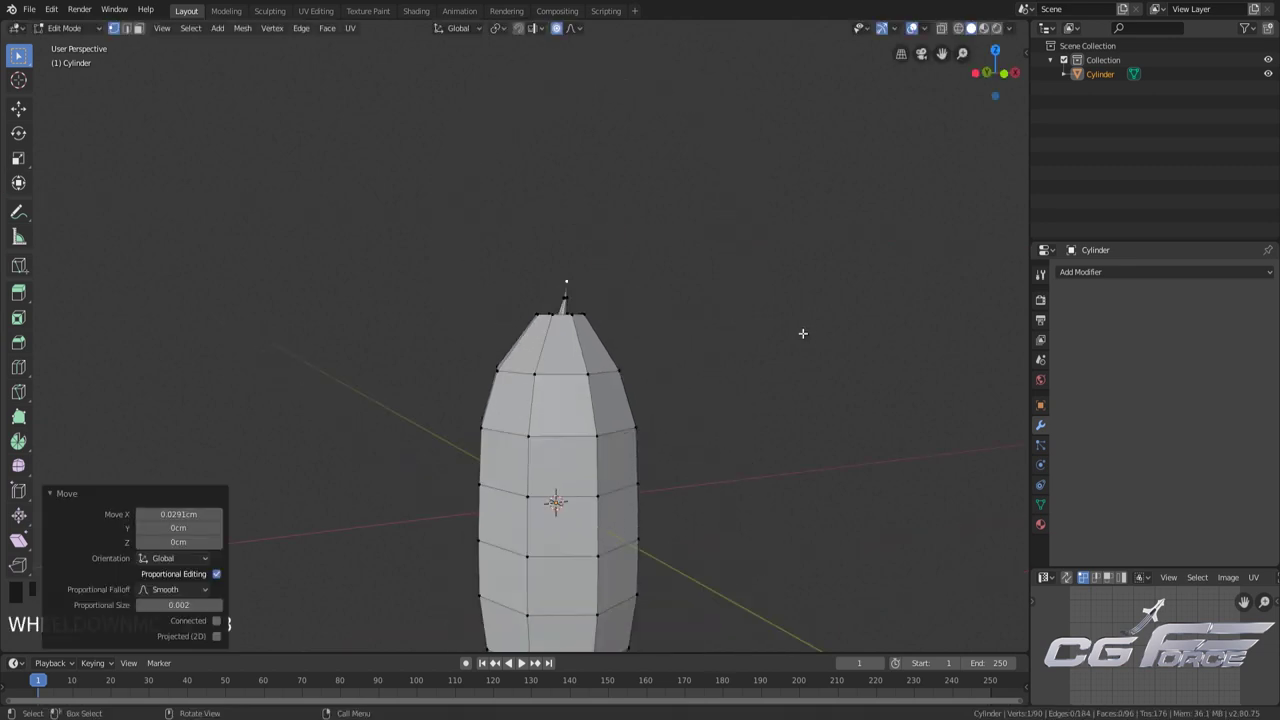
{"action": "key", "text": "KP_1"}
Select the whole mesh and apply Shade Smooth to all faces
{"action": "middle_click_drag", "start_coordinate": [737, 386], "coordinate": [708, 349], "text": "shift"}
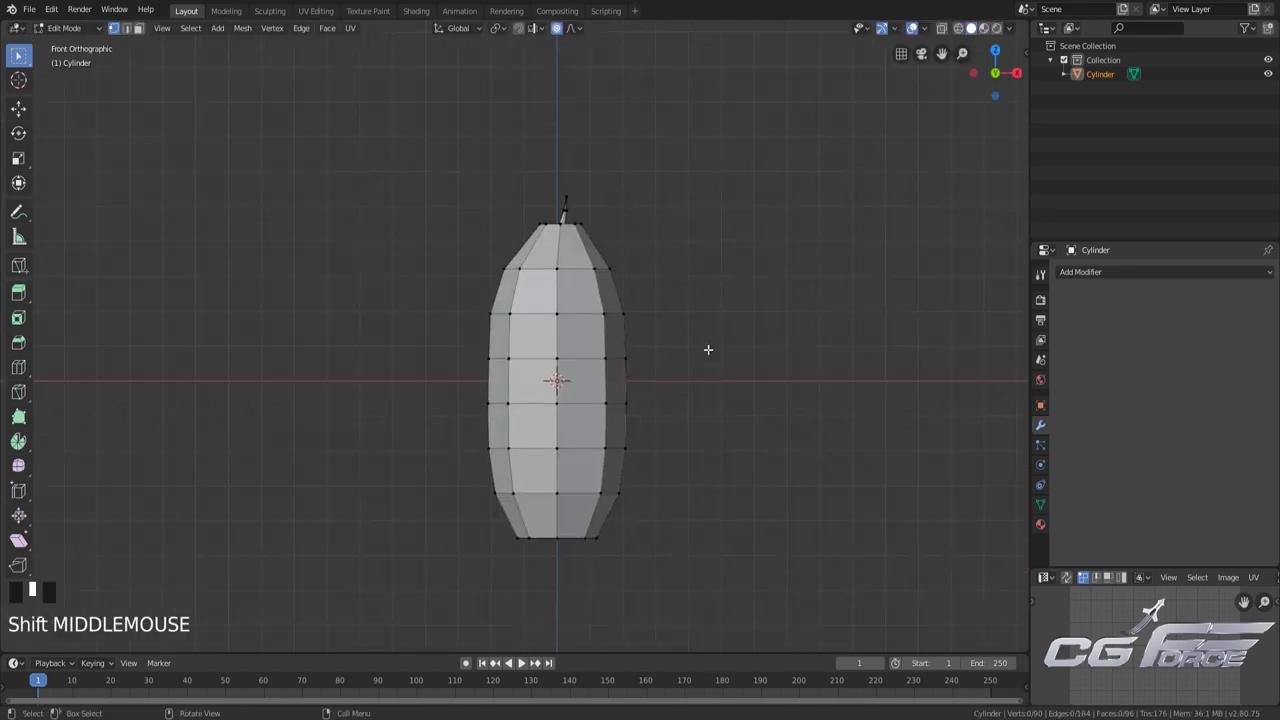
{"action": "key", "text": "Tab"}
{"action": "key", "text": "Tab"}
{"action": "scroll", "coordinate": [724, 355], "scroll_direction": "up", "scroll_amount": 1}
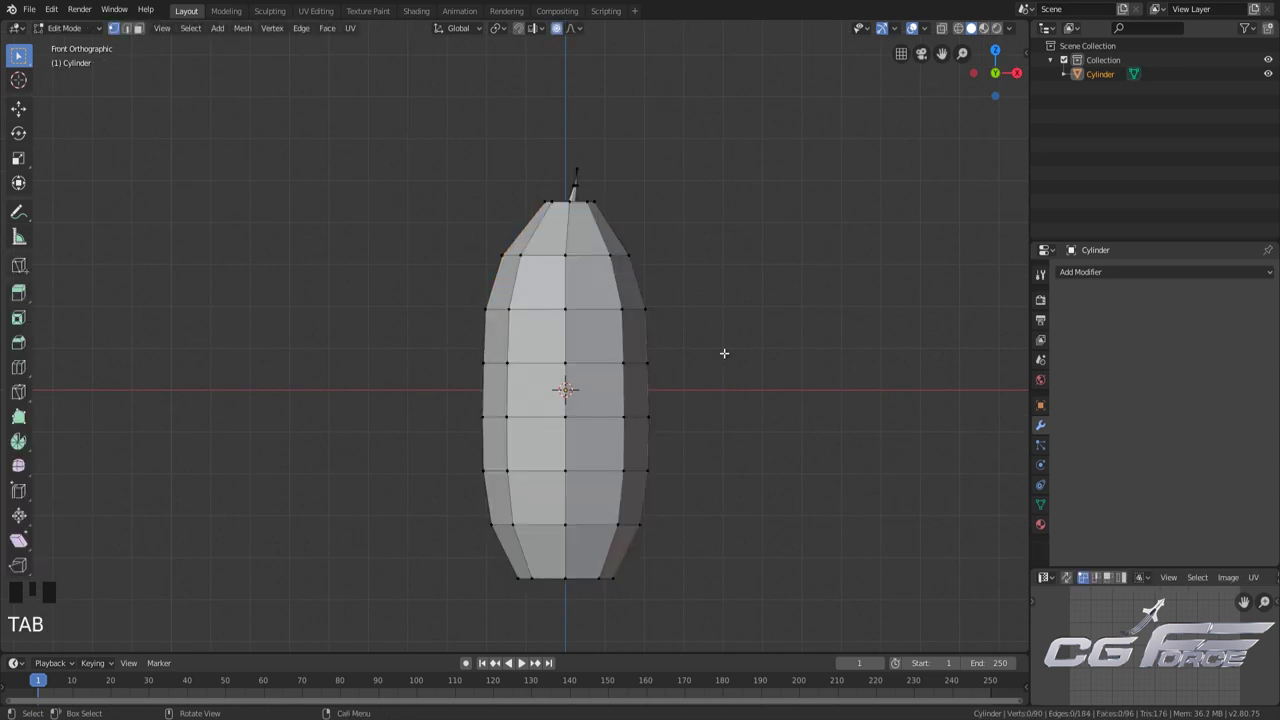
{"action": "key", "text": "a"}
{"action": "key", "text": "ctrl+f"}
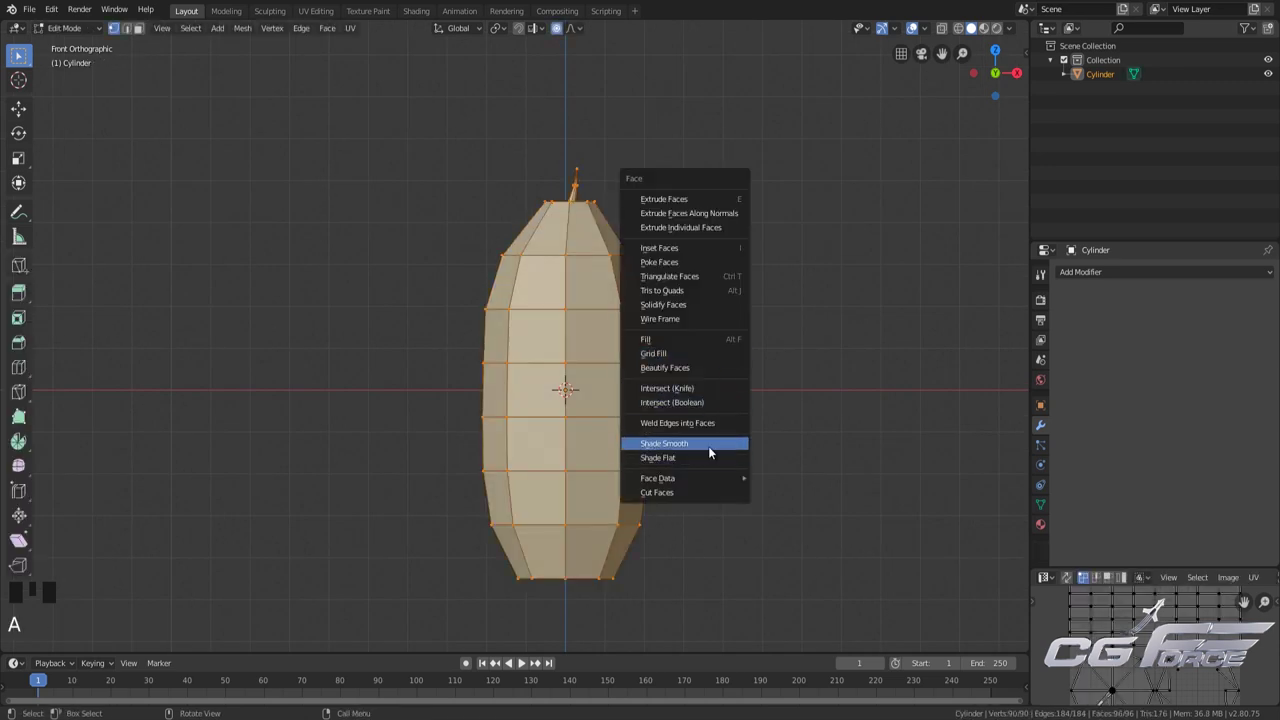
{"action": "left_click", "coordinate": [708, 446]}
{"action": "key", "text": "Tab"}
Add a Subdivision Surface modifier with render level 1 and quality 1
{"action": "left_click", "coordinate": [1120, 272]}
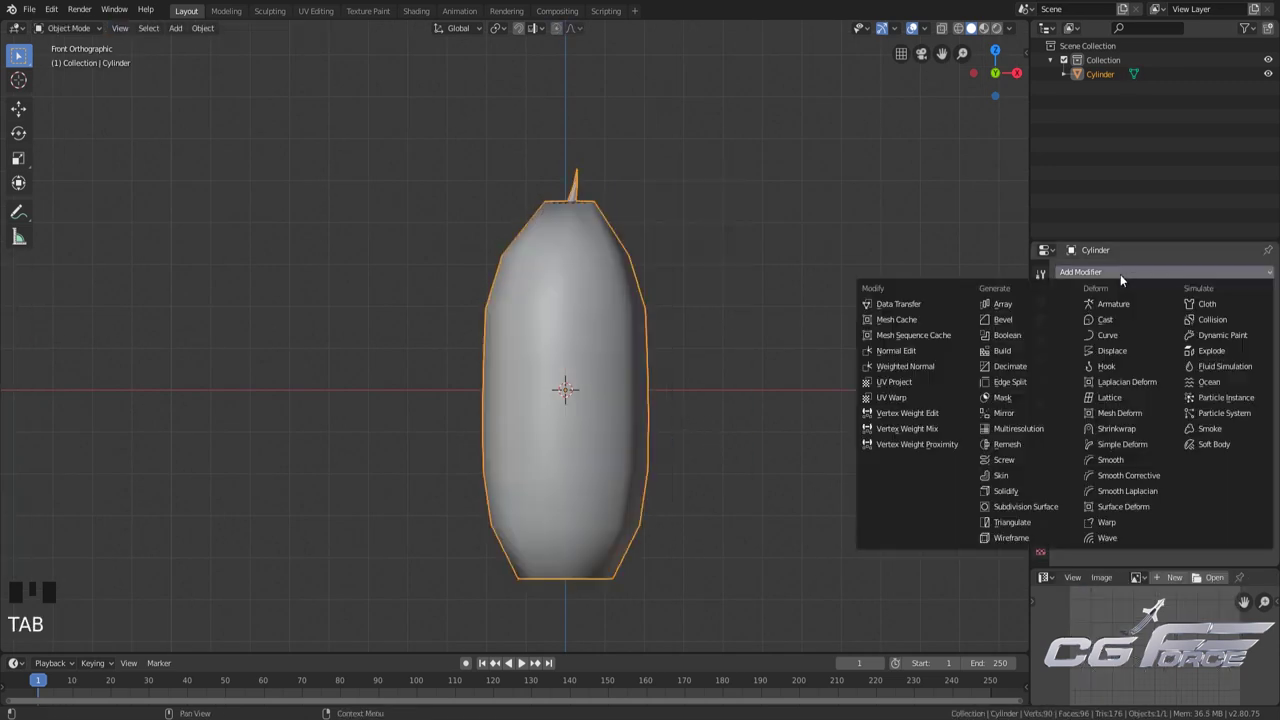
{"action": "left_click", "coordinate": [1033, 491]}
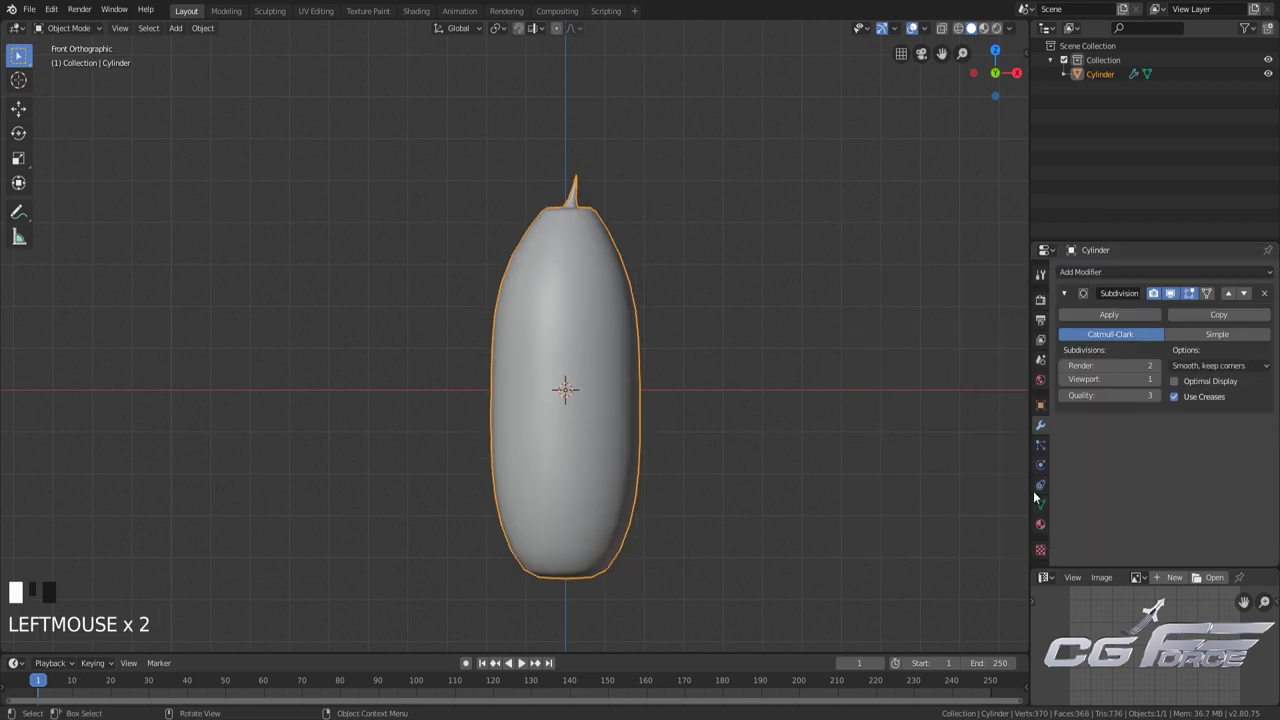
{"action": "left_click", "coordinate": [1063, 365]}
{"action": "left_click", "coordinate": [1064, 397]}
{"action": "left_click", "coordinate": [1064, 397]}
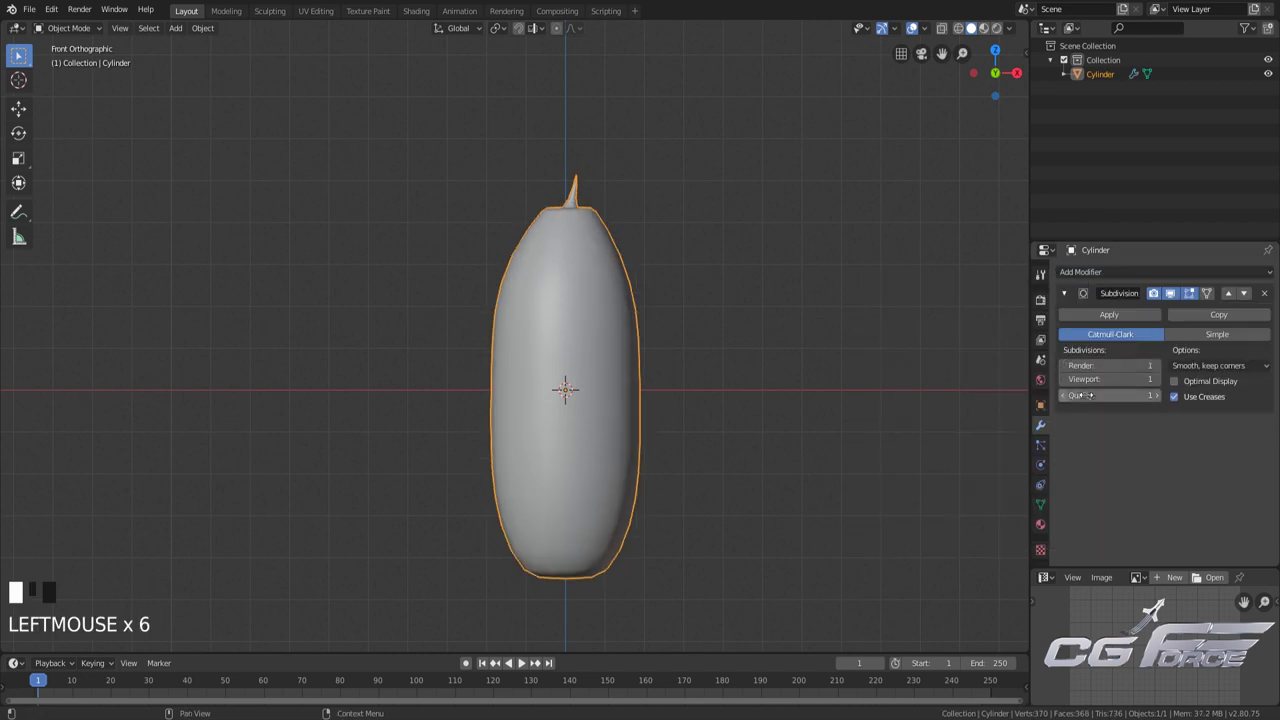
{"action": "scroll", "coordinate": [674, 378], "scroll_direction": "down", "scroll_amount": 2}
{"action": "mouse_move", "coordinate": [674, 384]}
{"action": "middle_mouse_down"}
{"action": "mouse_move", "coordinate": [594, 425]}
{"action": "mouse_move", "coordinate": [669, 400]}
{"action": "middle_mouse_up"}
{"action": "scroll", "coordinate": [600, 415], "scroll_direction": "down", "scroll_amount": 3}
{"action": "scroll", "coordinate": [705, 455], "scroll_direction": "up", "scroll_amount": 3}
{"action": "middle_click_drag", "start_coordinate": [709, 466], "coordinate": [617, 400]}
In front view, scale the peanut shape to about 0.89 along Z
{"action": "key", "text": "a"}
{"action": "scroll", "coordinate": [654, 396], "scroll_direction": "down", "scroll_amount": 2}
{"action": "key", "text": "KP_1"}
{"action": "key", "text": "KP_Decimal"}
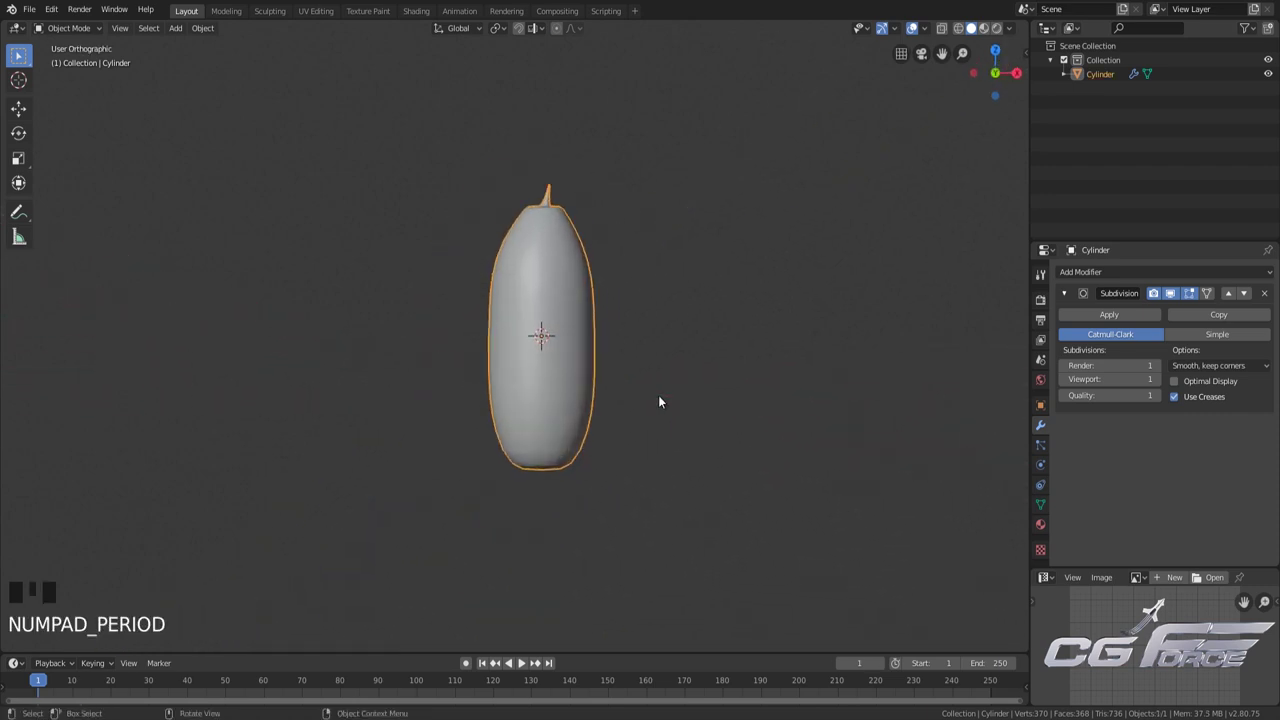
{"action": "scroll", "coordinate": [658, 395], "scroll_direction": "down", "scroll_amount": 5}
{"action": "key", "text": "s"}
{"action": "key", "text": "z"}
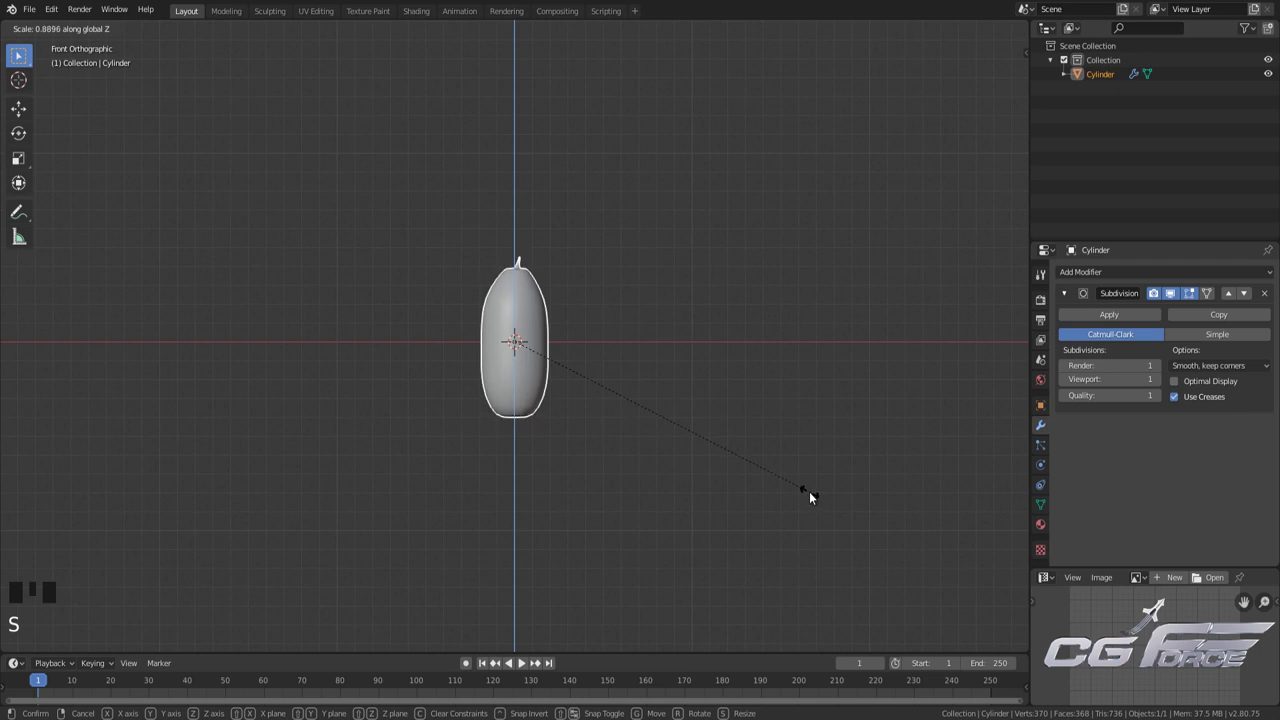
{"action": "left_click", "coordinate": [805, 490]}
{"action": "left_click", "coordinate": [650, 452]}
{"action": "scroll", "coordinate": [650, 452], "scroll_direction": "up", "scroll_amount": 1, "text": "ctrl"}
Save the file as Peanuts-Tutorial.blend and duplicate the peanut shape
{"action": "key", "text": "ctrl+s"}
{"action": "key", "text": "a"}
{"action": "scroll", "coordinate": [570, 400], "scroll_direction": "down", "scroll_amount": 3}
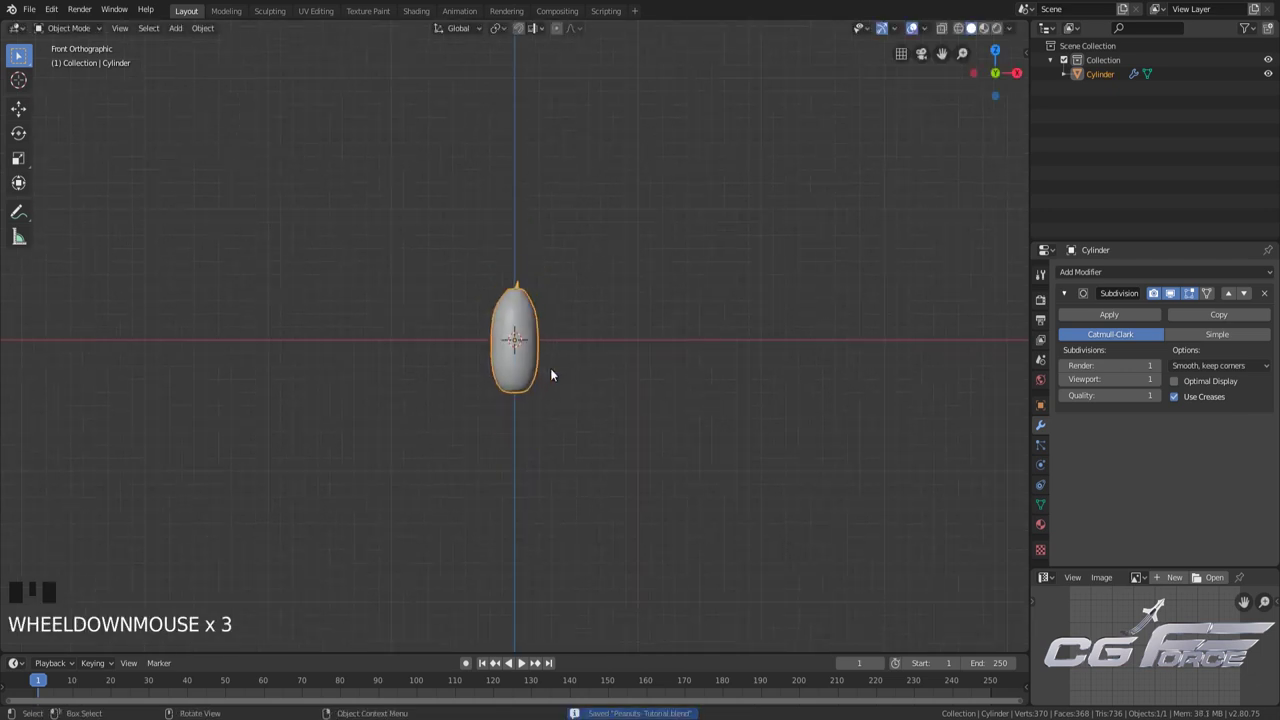
{"action": "middle_click_drag", "start_coordinate": [551, 371], "coordinate": [564, 352], "text": "shift"}
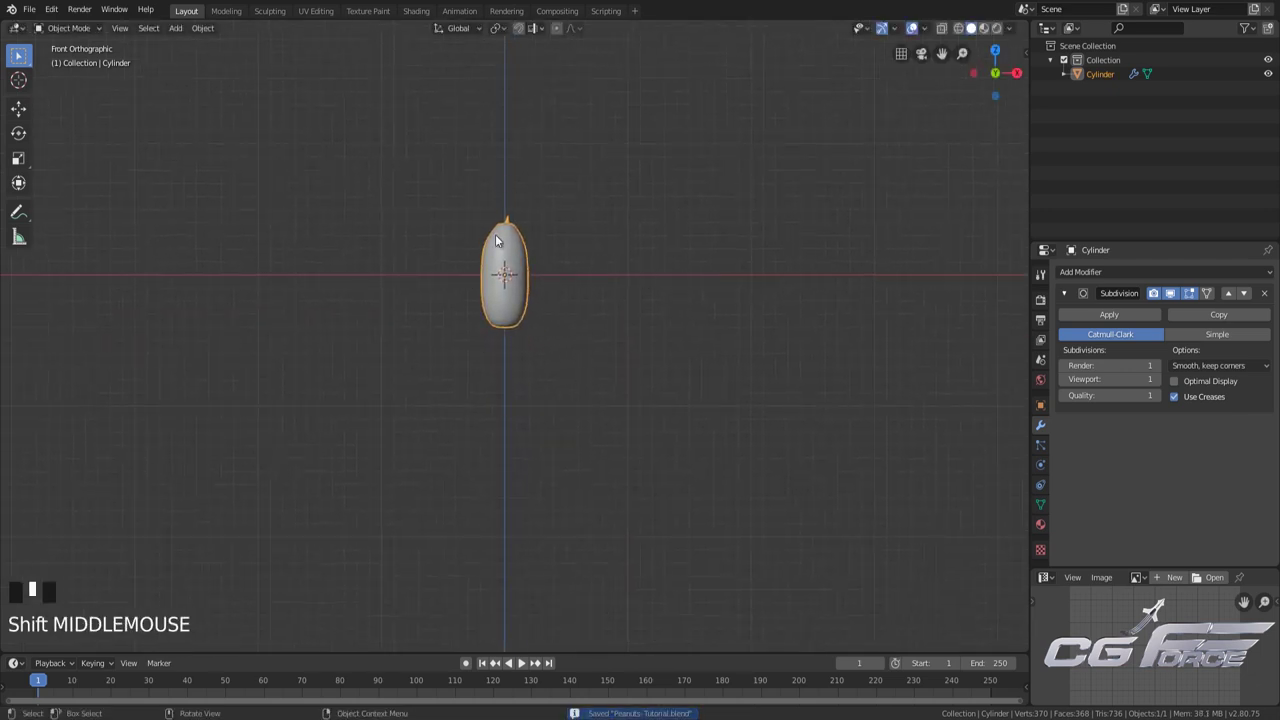
{"action": "scroll", "coordinate": [528, 288], "scroll_direction": "down", "scroll_amount": 1}
{"action": "middle_click_drag", "start_coordinate": [528, 288], "coordinate": [557, 321], "text": "shift"}
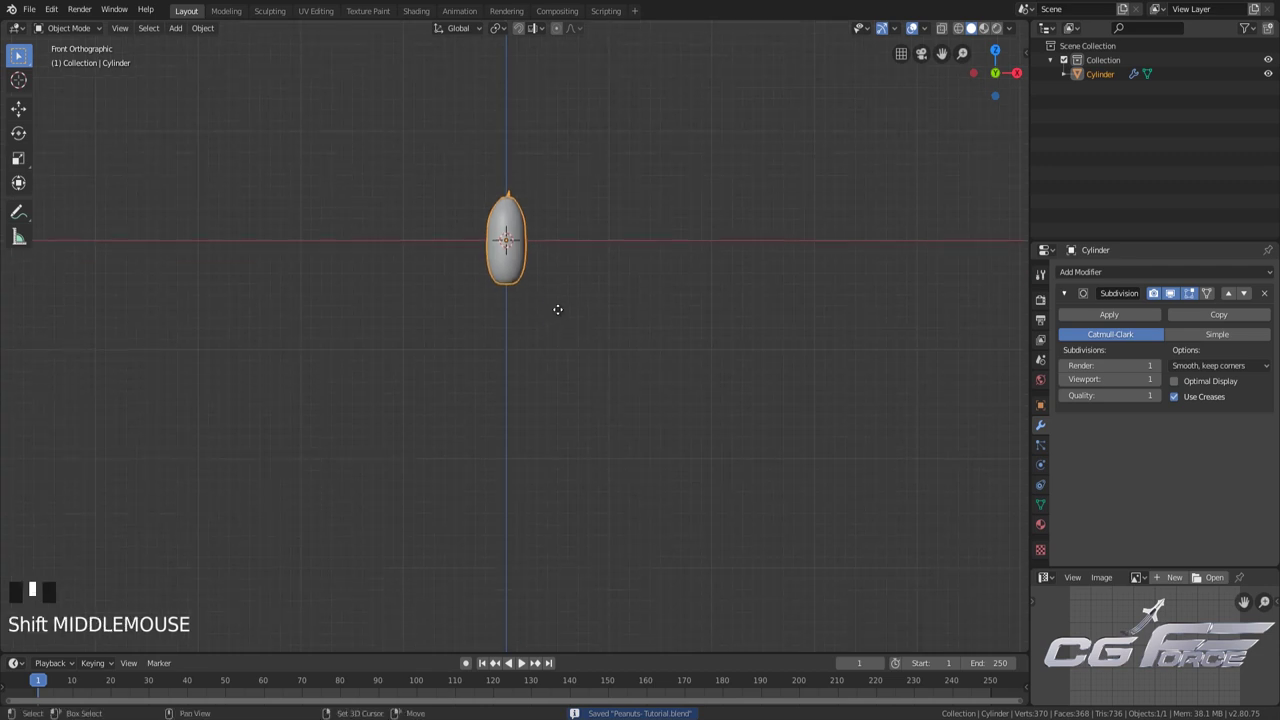
{"action": "key", "text": "shift+d"}
Place the copy below the original and select its mid-height edge loop in Edit Mode
{"action": "left_click", "coordinate": [568, 456]}
{"action": "key", "text": "Tab"}
{"action": "scroll", "coordinate": [608, 441], "scroll_direction": "up", "scroll_amount": 3}
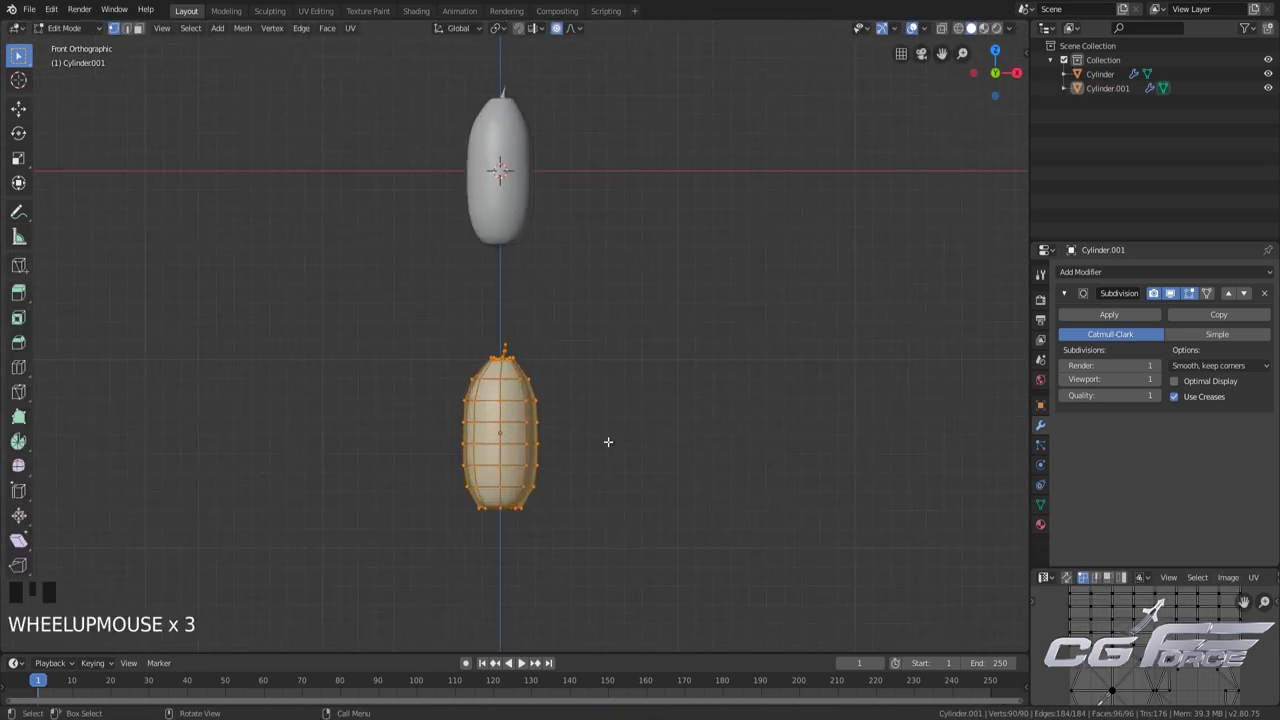
{"action": "scroll", "coordinate": [608, 441], "scroll_direction": "up", "scroll_amount": 1}
{"action": "left_click", "coordinate": [606, 420]}
{"action": "key", "text": "shift+z"}
{"action": "left_click", "coordinate": [520, 413], "text": "alt+shift"}
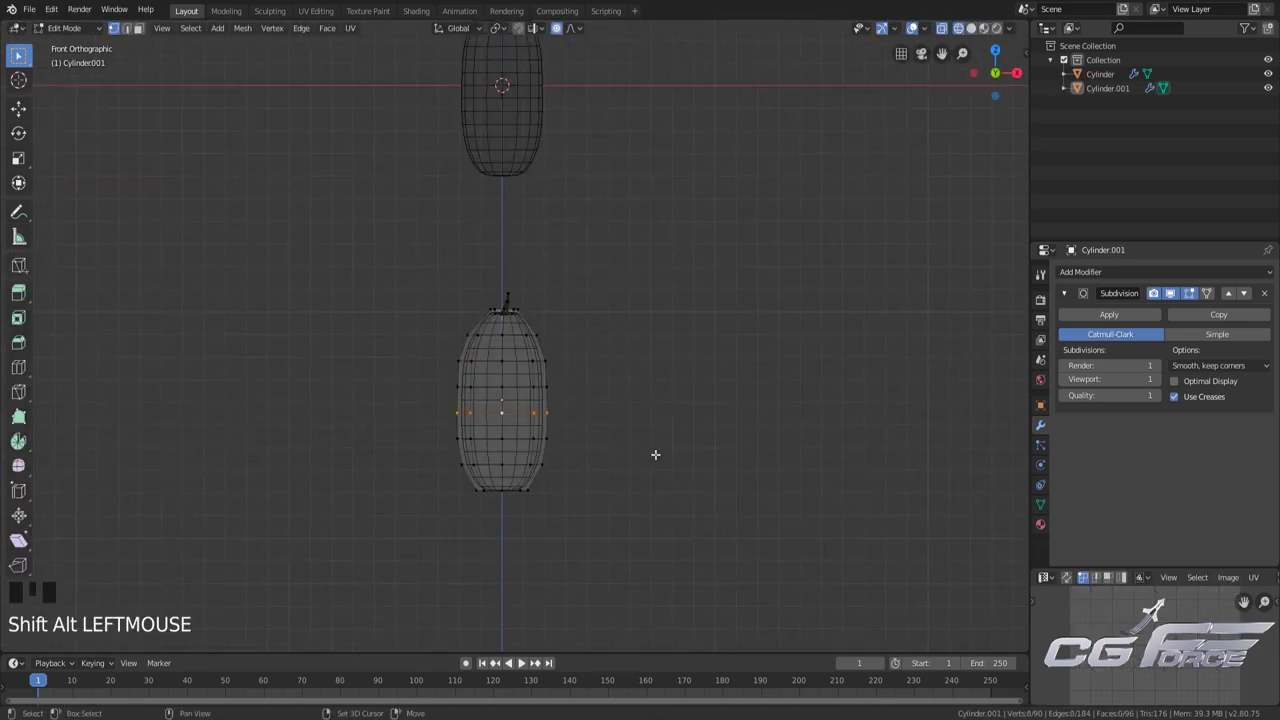
{"action": "key", "text": "shift+z"}
Move the mid-height loop sideways along X to bend Cylinder.001
{"action": "scroll", "coordinate": [650, 456], "scroll_direction": "up", "scroll_amount": 1}
{"action": "middle_click_drag", "start_coordinate": [643, 457], "coordinate": [666, 411], "text": "shift"}
{"action": "key", "text": "g"}
{"action": "key", "text": "x"}
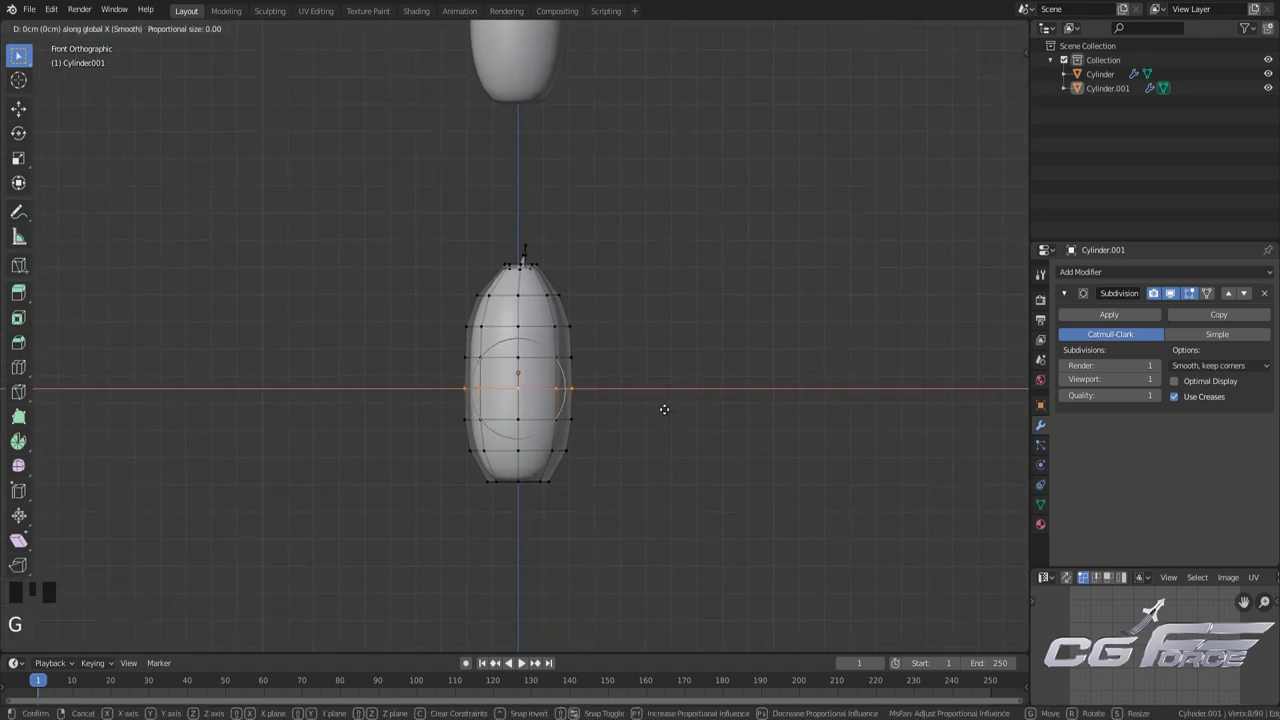
{"action": "scroll", "coordinate": [662, 410], "scroll_direction": "down", "scroll_amount": 5}
{"action": "left_click", "coordinate": [652, 413]}
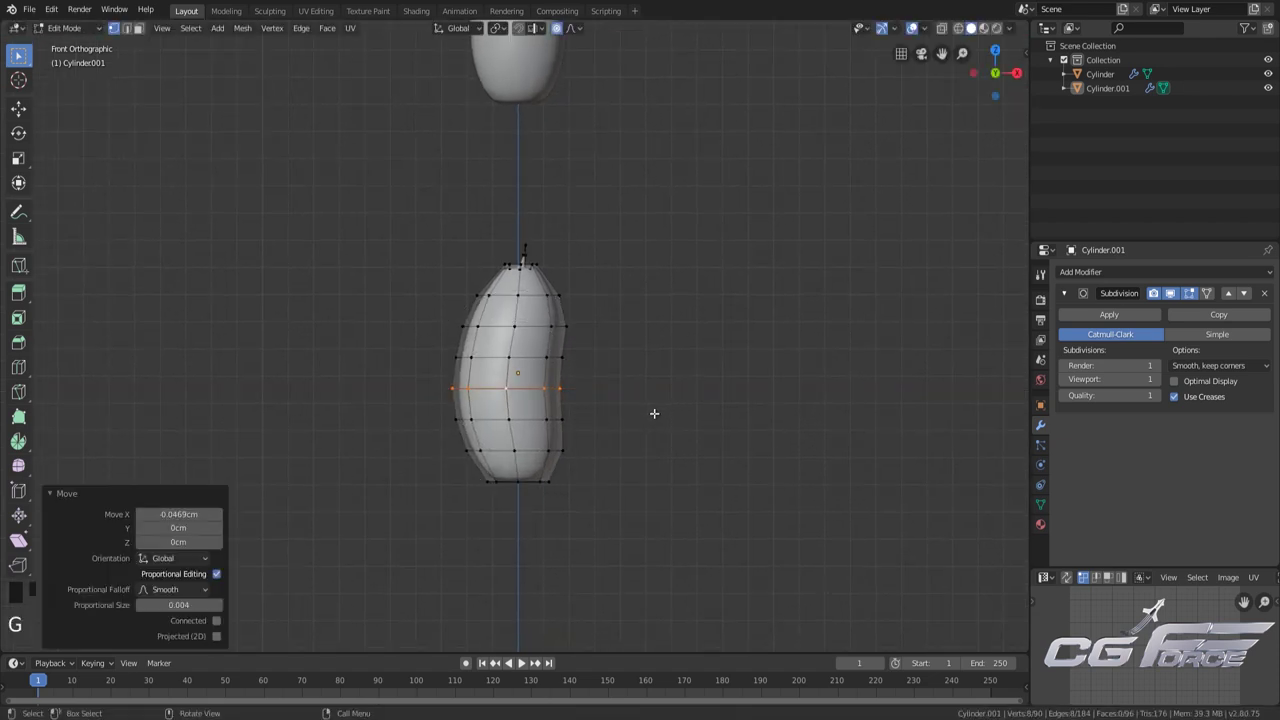
Bend the shell further sideways along X with proportional soft falloff
{"action": "middle_click_drag", "start_coordinate": [652, 476], "coordinate": [580, 306]}
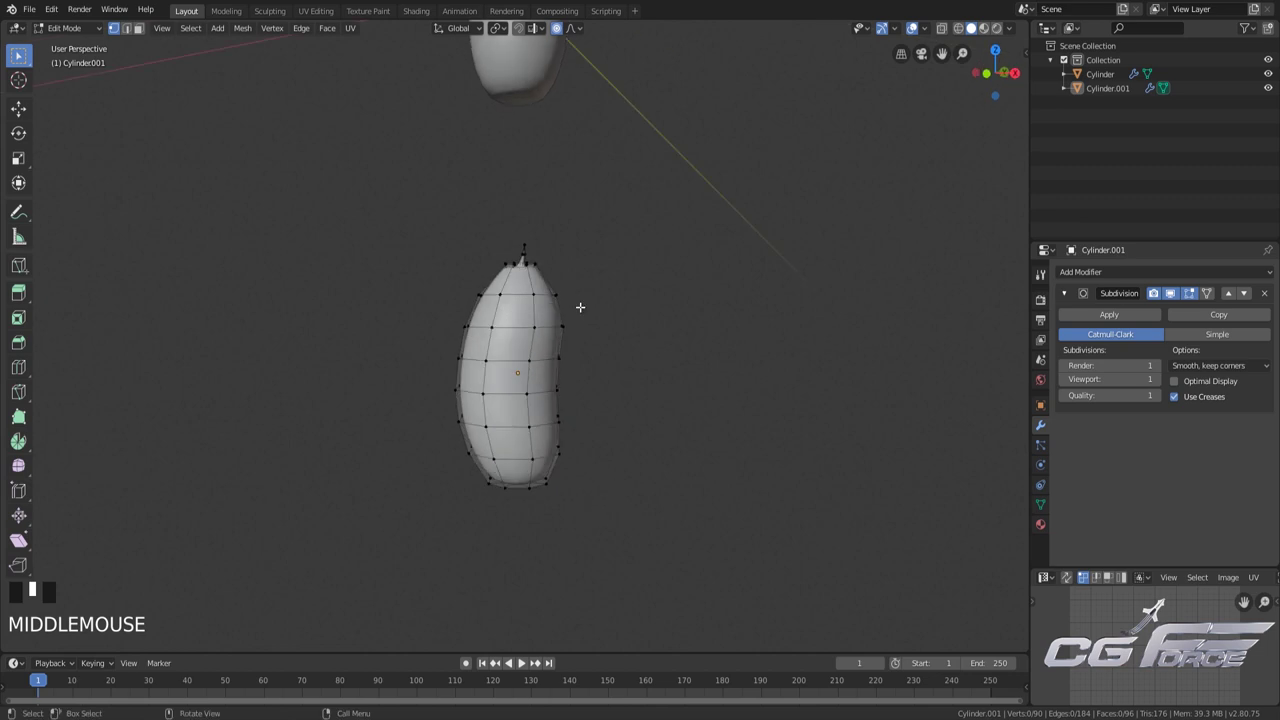
{"action": "left_click", "coordinate": [560, 274]}
{"action": "scroll", "coordinate": [613, 262], "scroll_direction": "up", "scroll_amount": 4}
{"action": "middle_click_drag", "start_coordinate": [613, 262], "coordinate": [608, 263], "text": "shift"}
{"action": "key", "text": "g"}
{"action": "key", "text": "x"}
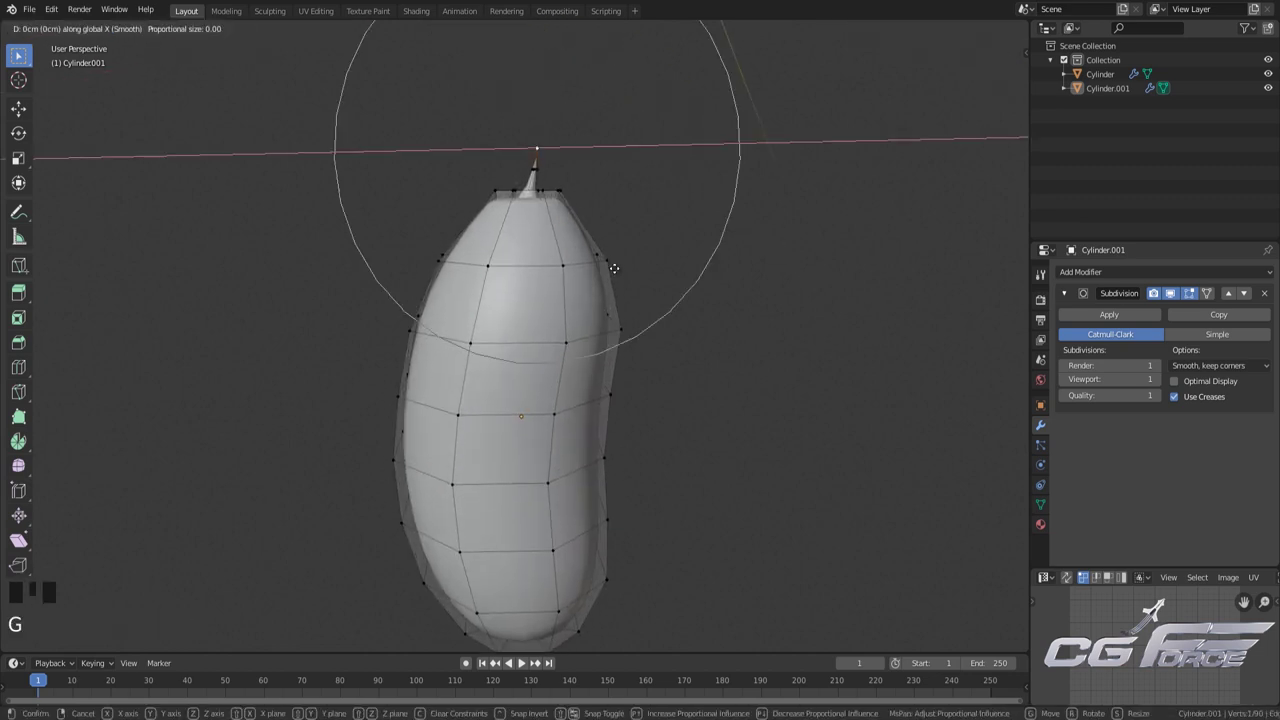
{"action": "left_click", "coordinate": [597, 272]}
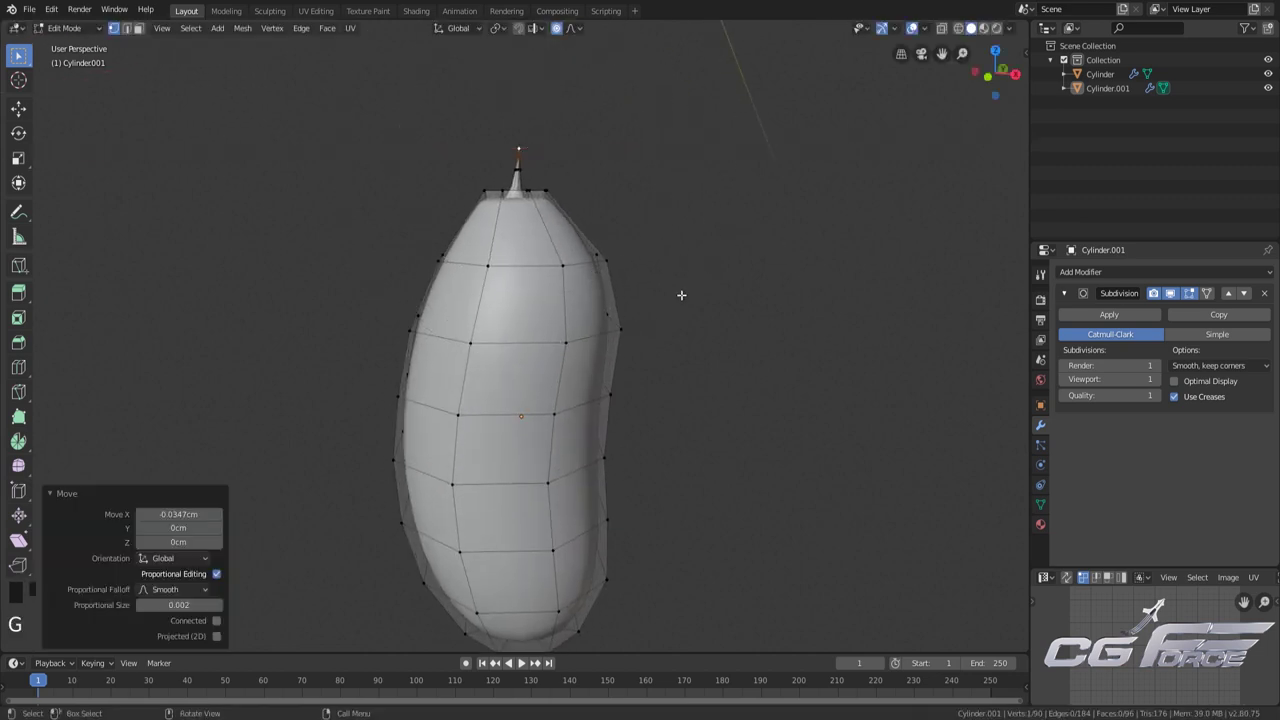
{"action": "scroll", "coordinate": [654, 400], "scroll_direction": "down", "scroll_amount": 5}
In Object Mode front view, narrow Cylinder.001 to 0.776 with its height fixed
{"action": "key", "text": "Tab"}
{"action": "key", "text": "KP_1"}
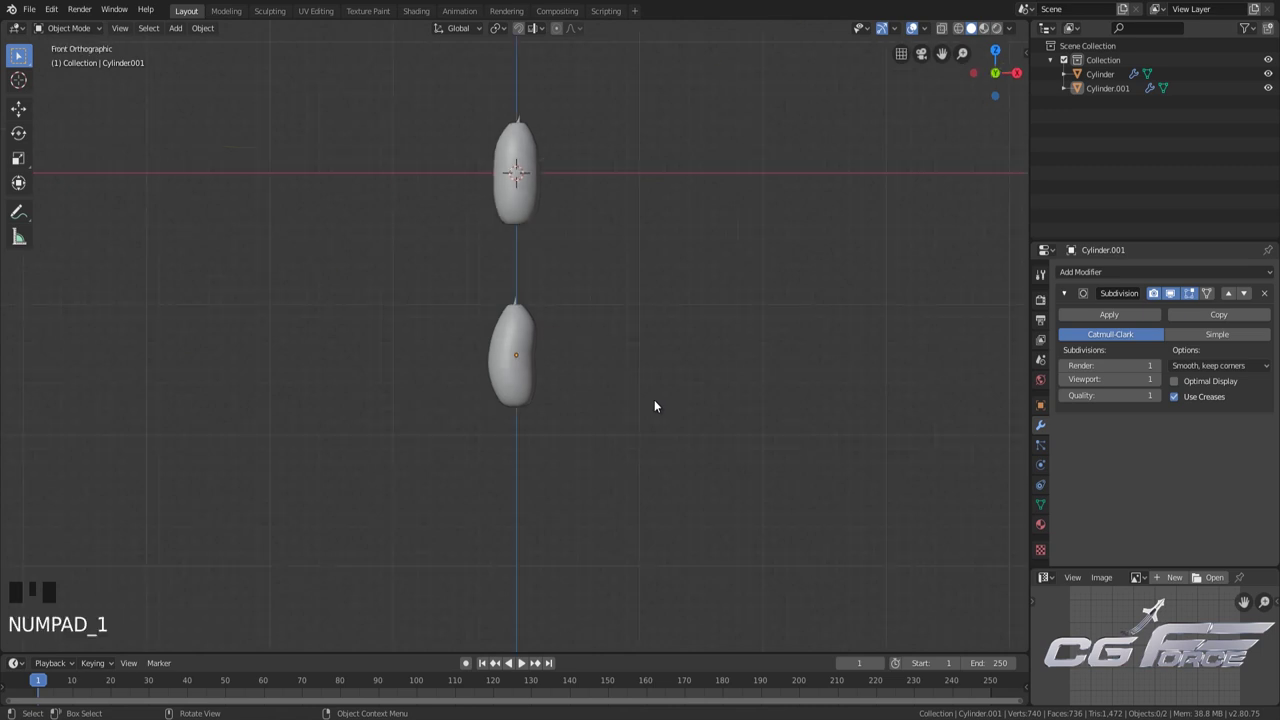
{"action": "scroll", "coordinate": [630, 375], "scroll_direction": "up", "scroll_amount": 1}
{"action": "left_click", "coordinate": [528, 375]}
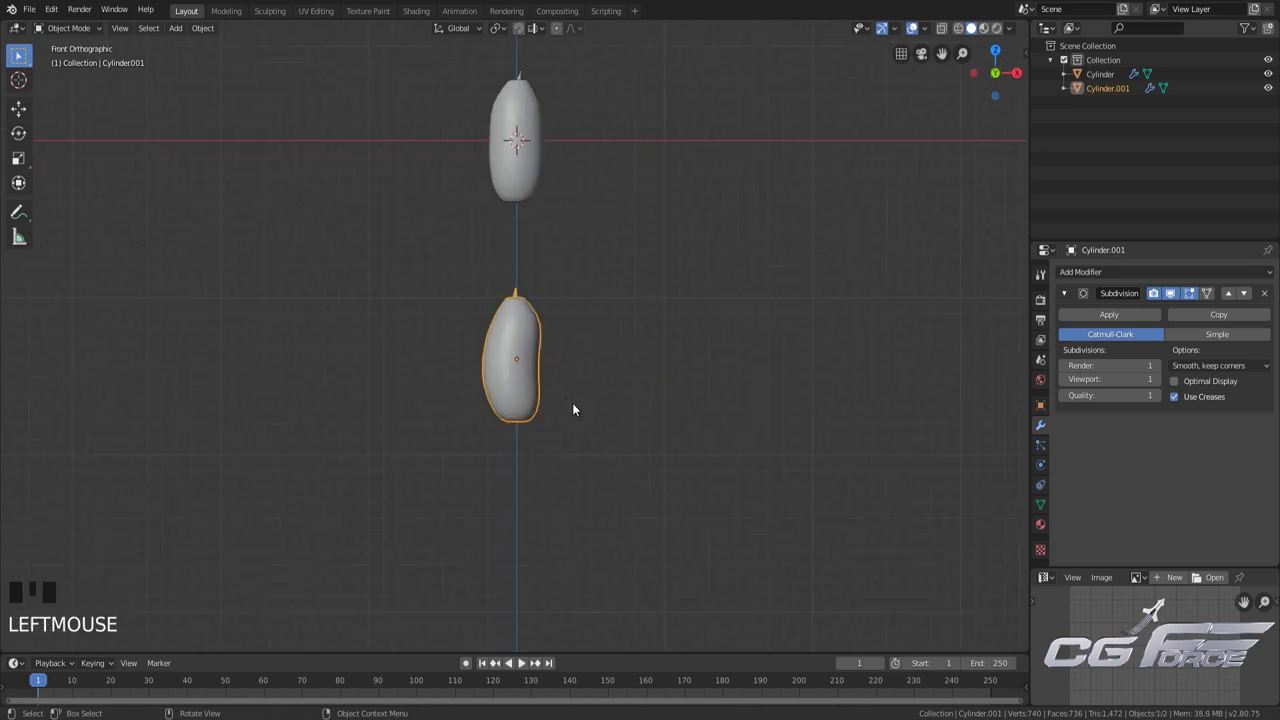
{"action": "scroll", "coordinate": [638, 415], "scroll_direction": "up", "scroll_amount": 2}
{"action": "left_click", "coordinate": [639, 413]}
{"action": "left_click", "coordinate": [517, 361]}
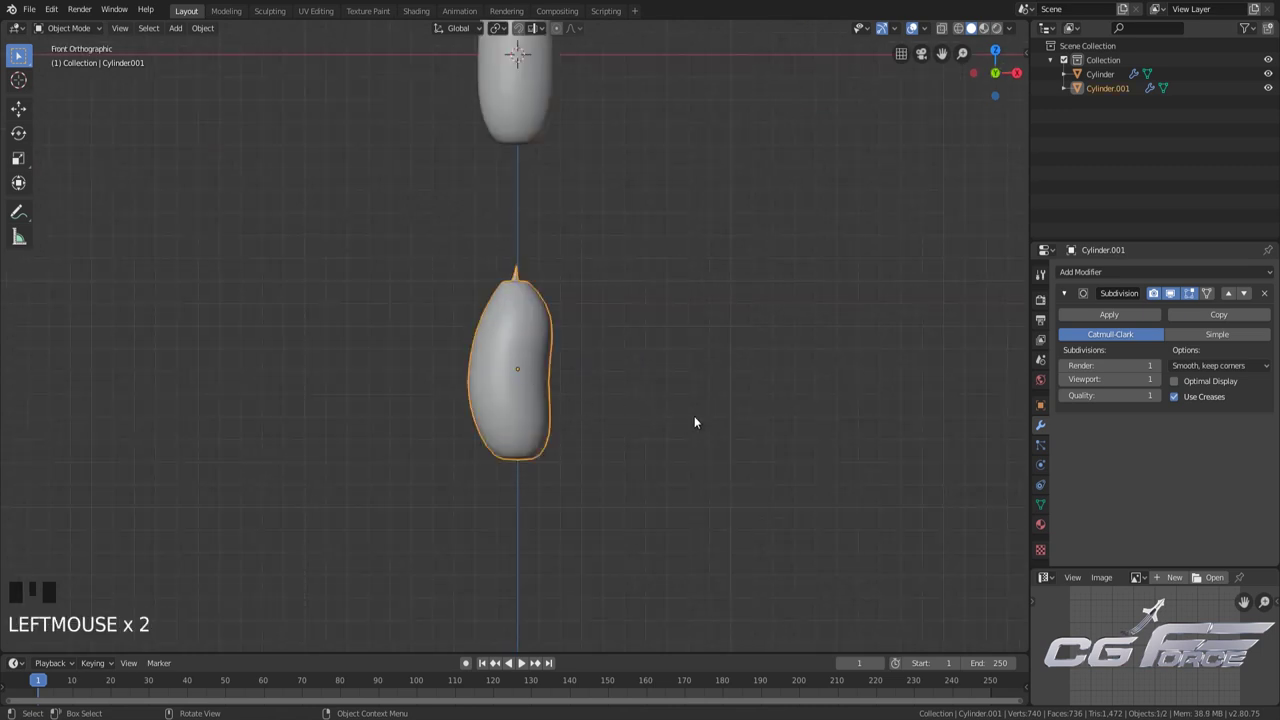
{"action": "key", "text": "s"}
{"action": "key", "text": "shift+z"}
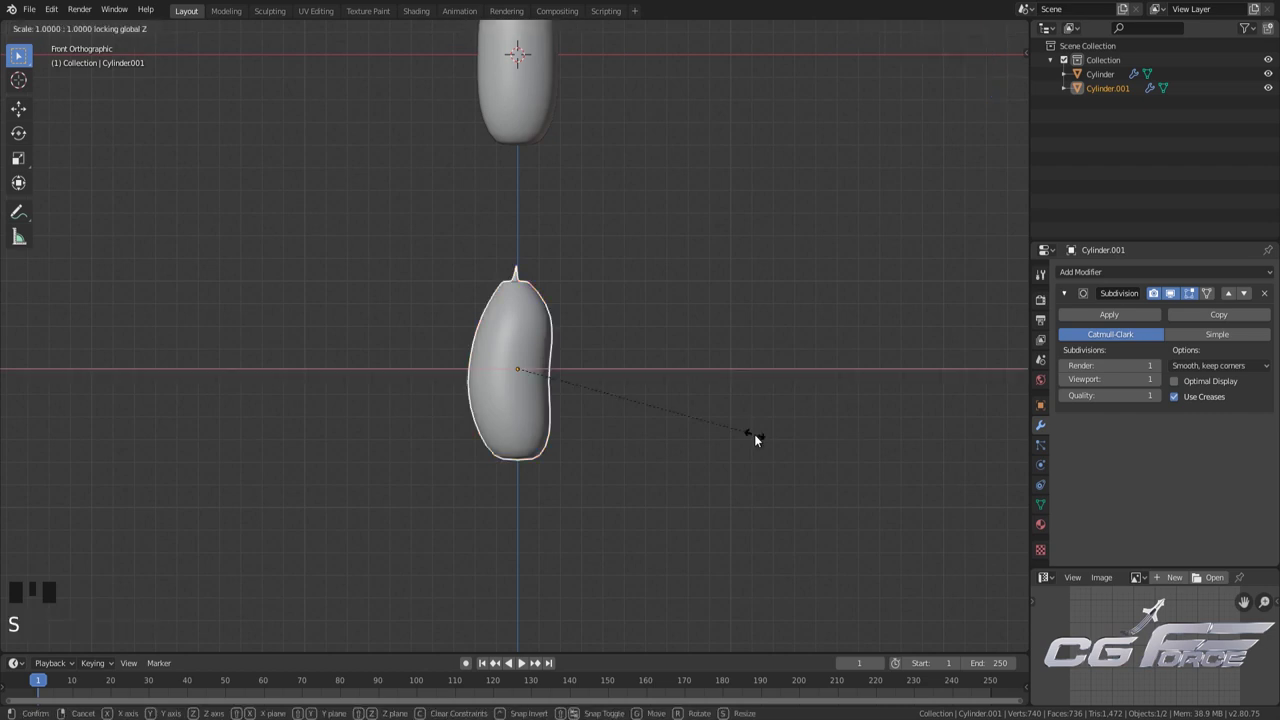
{"action": "left_click", "coordinate": [698, 438]}
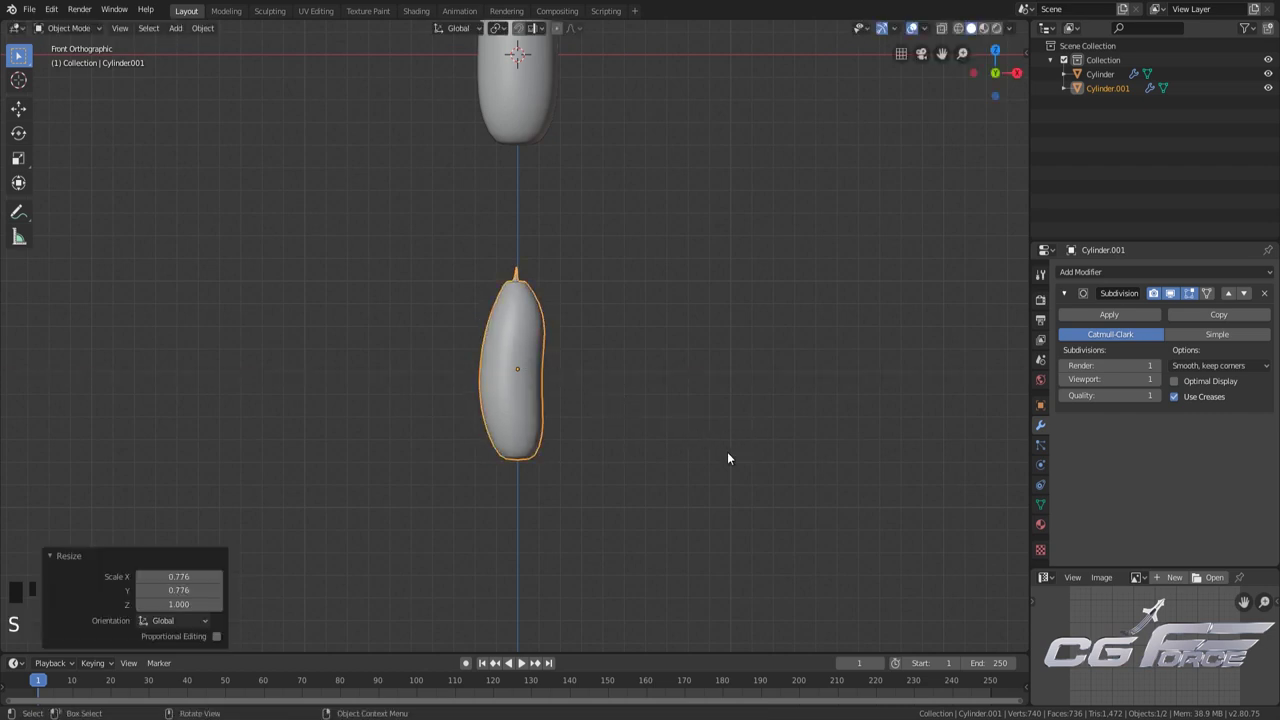
Shorten Cylinder.001 to 0.894 along Z
{"action": "key", "text": "s"}
{"action": "key", "text": "z"}
{"action": "left_click", "coordinate": [706, 440]}
{"action": "scroll", "coordinate": [667, 390], "scroll_direction": "down", "scroll_amount": 5}
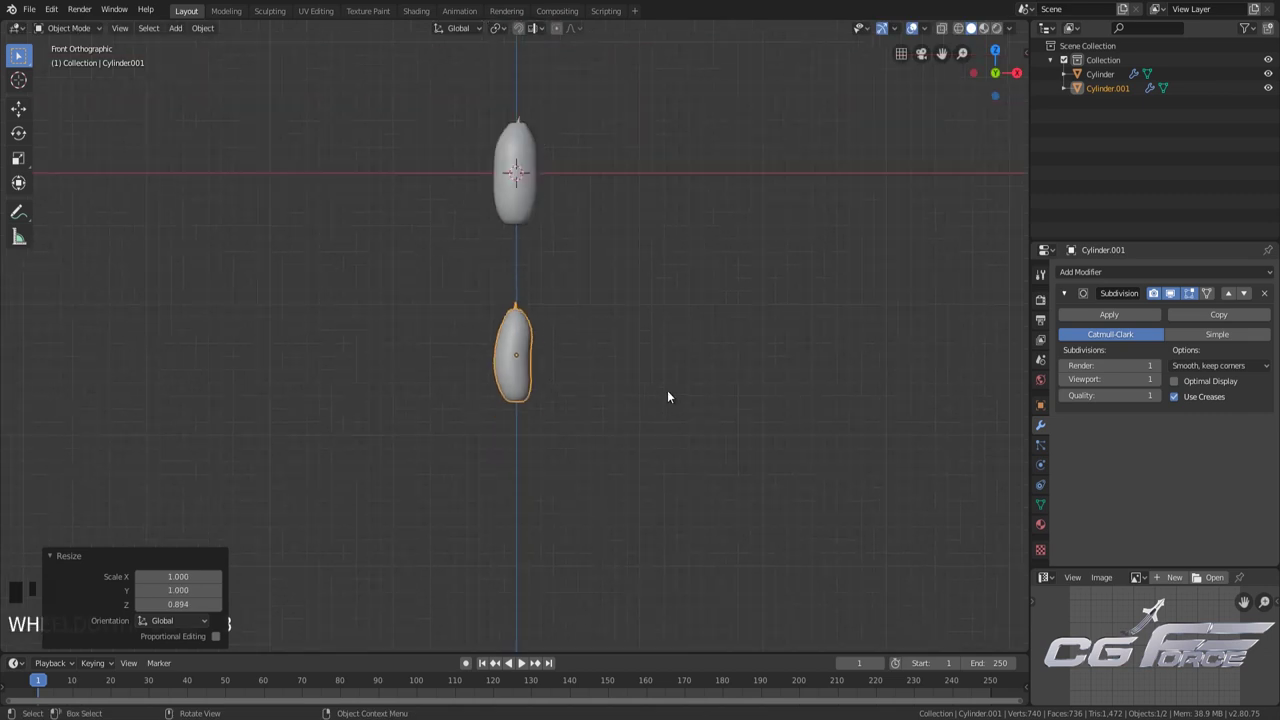
{"action": "middle_click_drag", "start_coordinate": [562, 408], "coordinate": [580, 350], "text": "shift"}
{"action": "left_click", "coordinate": [540, 184]}
{"action": "left_click", "coordinate": [540, 189]}
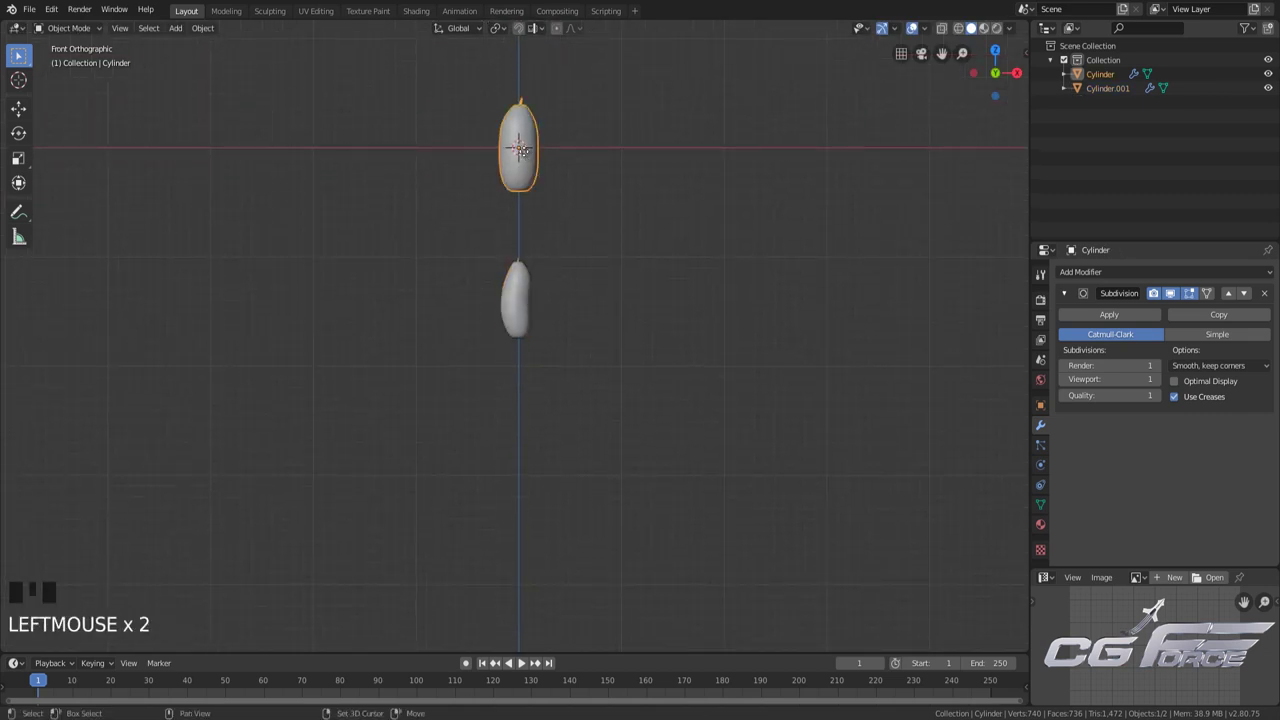
Duplicate the top shell into Cylinder.002, placed below the other shells
{"action": "key", "text": "shift+d"}
{"action": "left_click", "coordinate": [595, 453]}
{"action": "middle_click_drag", "start_coordinate": [595, 453], "coordinate": [636, 405], "text": "shift"}
{"action": "left_click", "coordinate": [636, 405]}
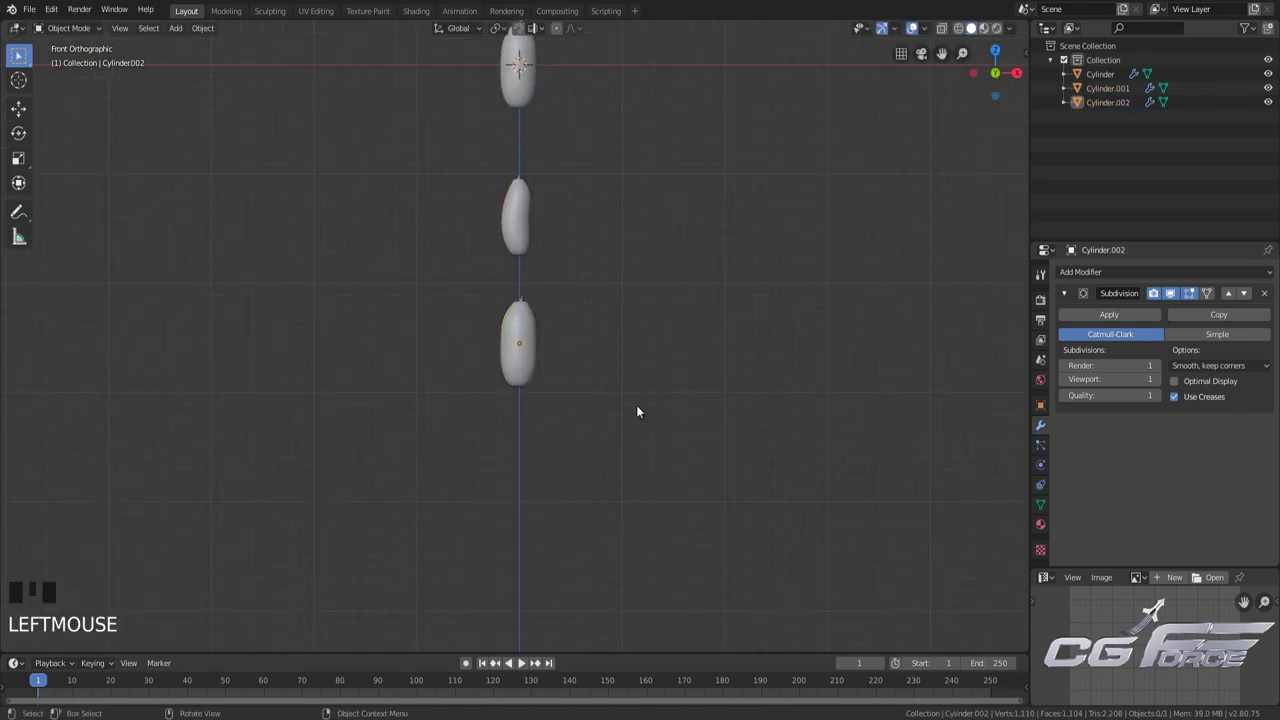
{"action": "scroll", "coordinate": [560, 380], "scroll_direction": "up", "scroll_amount": 3}
{"action": "left_click", "coordinate": [560, 380]}
Bulge Cylinder.002's middle edge loop sideways along X with soft falloff
{"action": "key", "text": "Tab"}
{"action": "scroll", "coordinate": [570, 370], "scroll_direction": "up", "scroll_amount": 3}
{"action": "left_click", "coordinate": [581, 359]}
{"action": "left_click", "coordinate": [581, 352], "text": "alt+shift"}
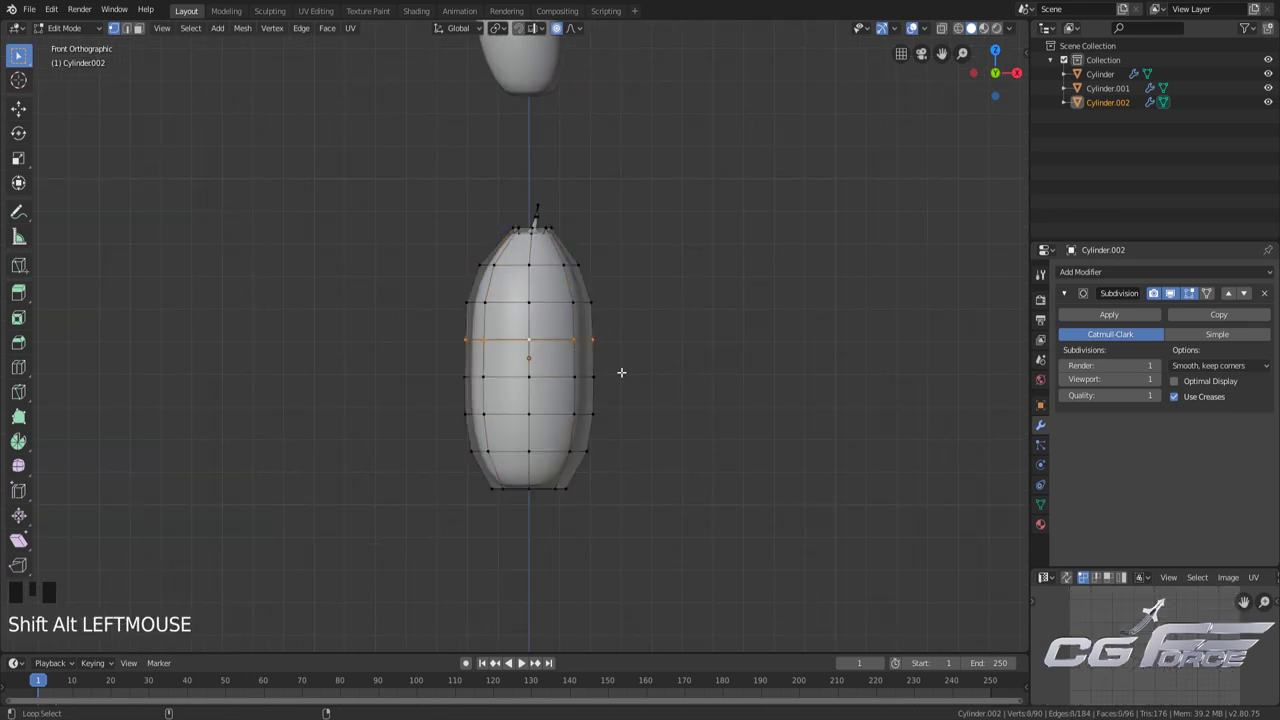
{"action": "middle_click_drag", "start_coordinate": [646, 379], "coordinate": [646, 414], "text": "shift"}
{"action": "scroll", "coordinate": [551, 289], "scroll_direction": "down", "scroll_amount": 1}
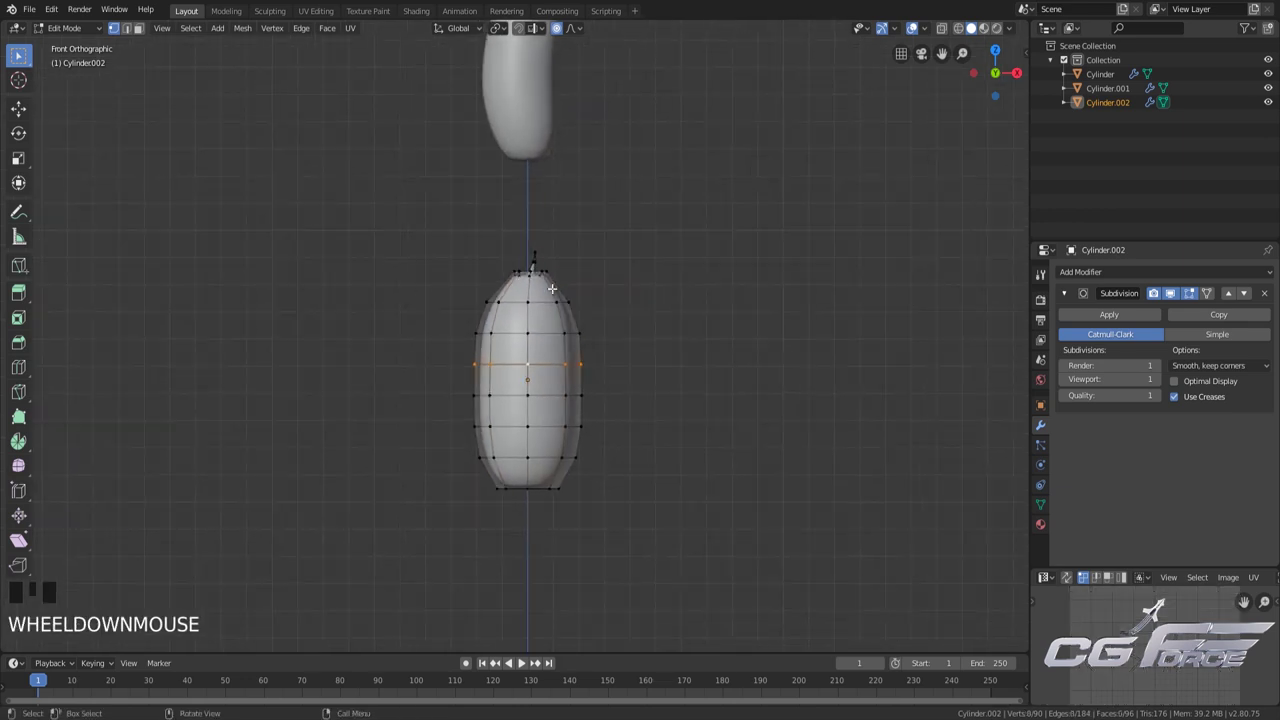
{"action": "key", "text": "g"}
{"action": "key", "text": "x"}
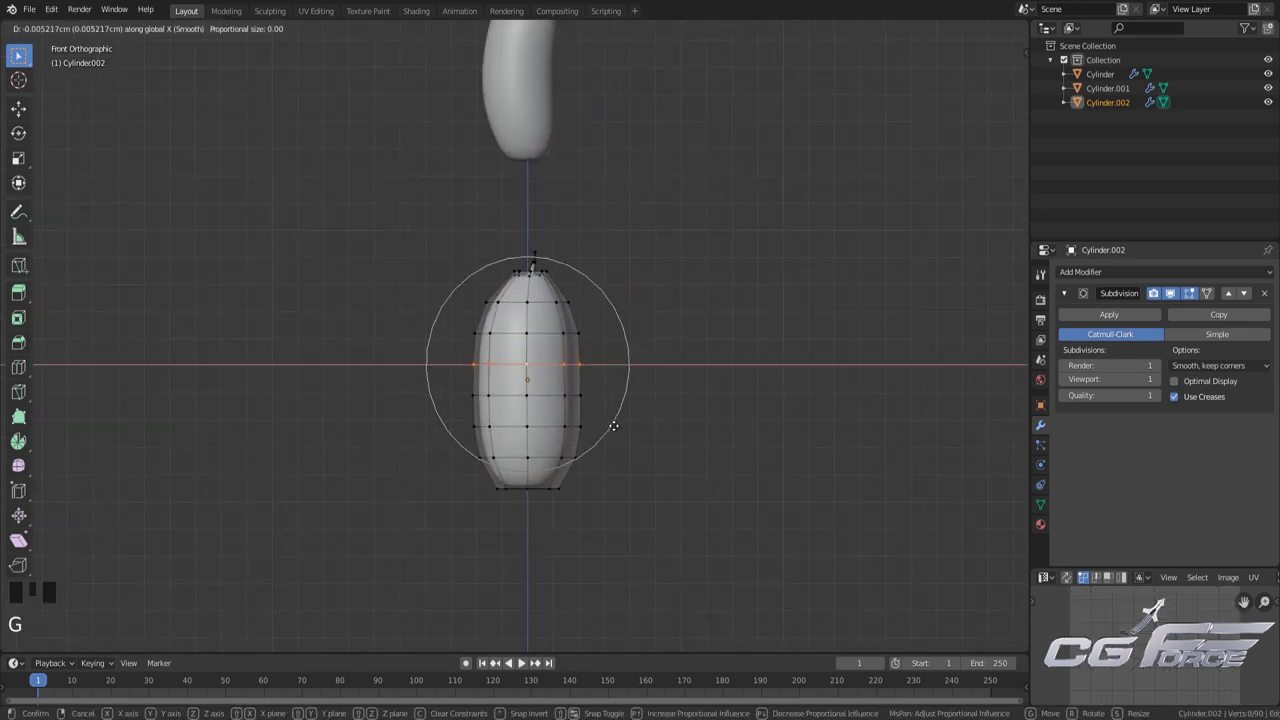
{"action": "left_click", "coordinate": [622, 440]}
Widen the whole Cylinder.002 mesh to 1.091, keeping its height fixed
{"action": "left_click", "coordinate": [622, 440]}
{"action": "scroll", "coordinate": [606, 463], "scroll_direction": "down", "scroll_amount": 2}
{"action": "scroll", "coordinate": [583, 429], "scroll_direction": "up", "scroll_amount": 3}
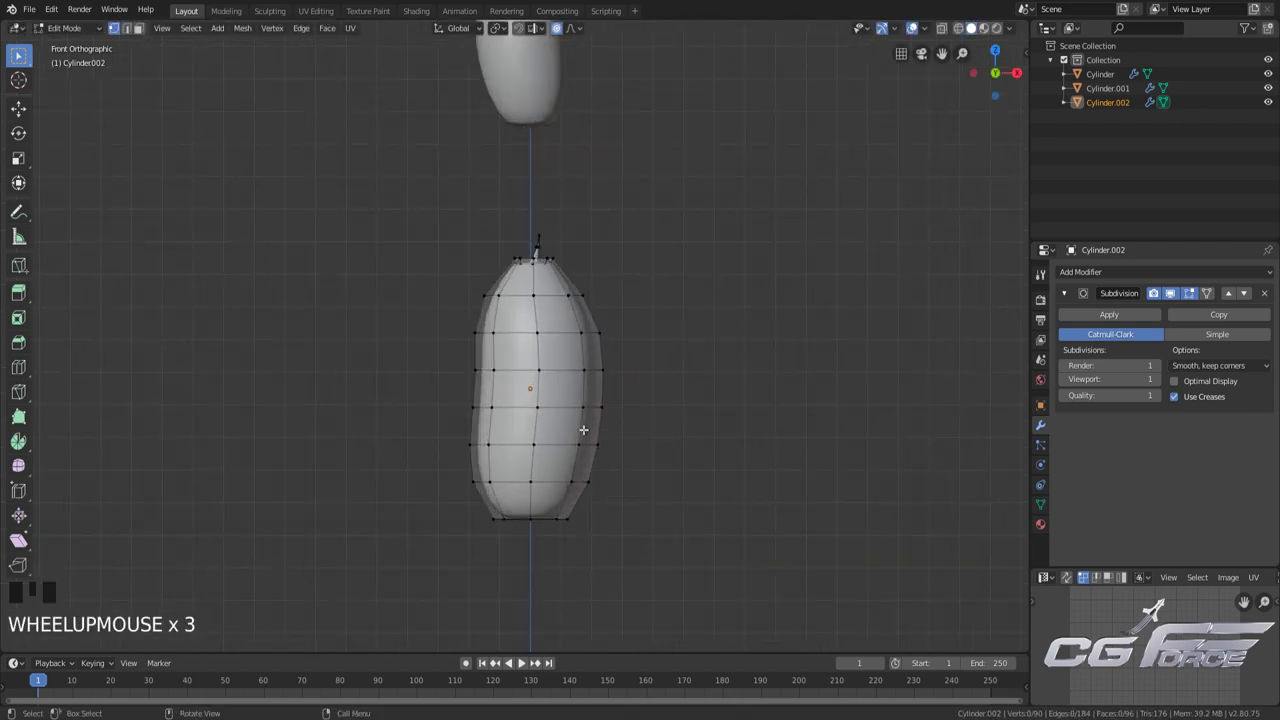
{"action": "key", "text": "a"}
{"action": "key", "text": "s"}
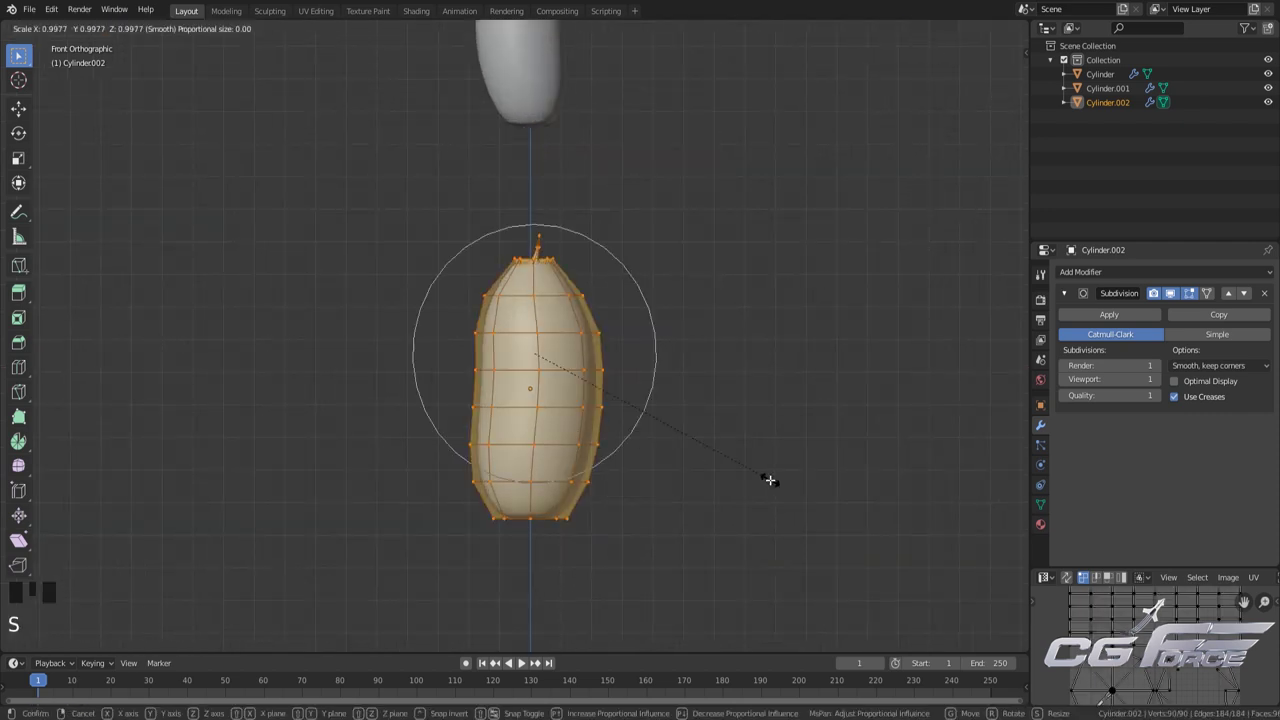
{"action": "key", "text": "shift+z"}
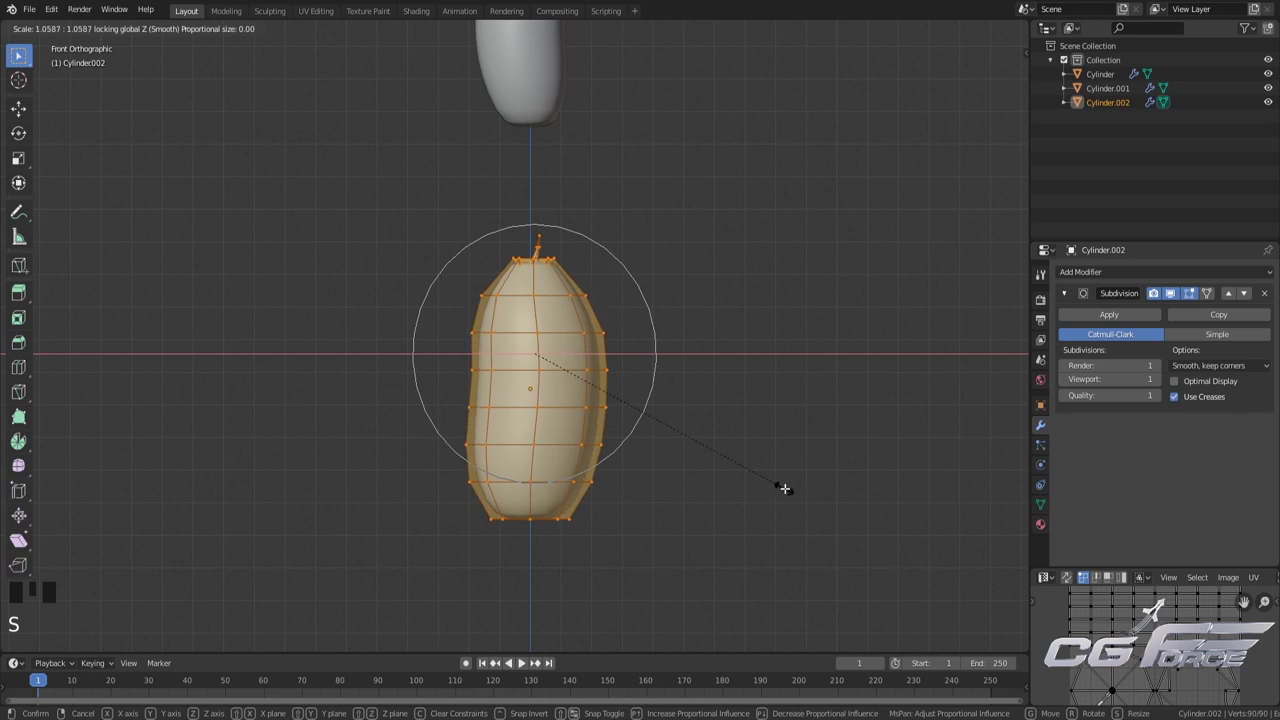
{"action": "left_click", "coordinate": [791, 491]}
Shorten the Cylinder.002 mesh to 0.923 along Z
{"action": "left_click", "coordinate": [706, 486]}
{"action": "key", "text": "a"}
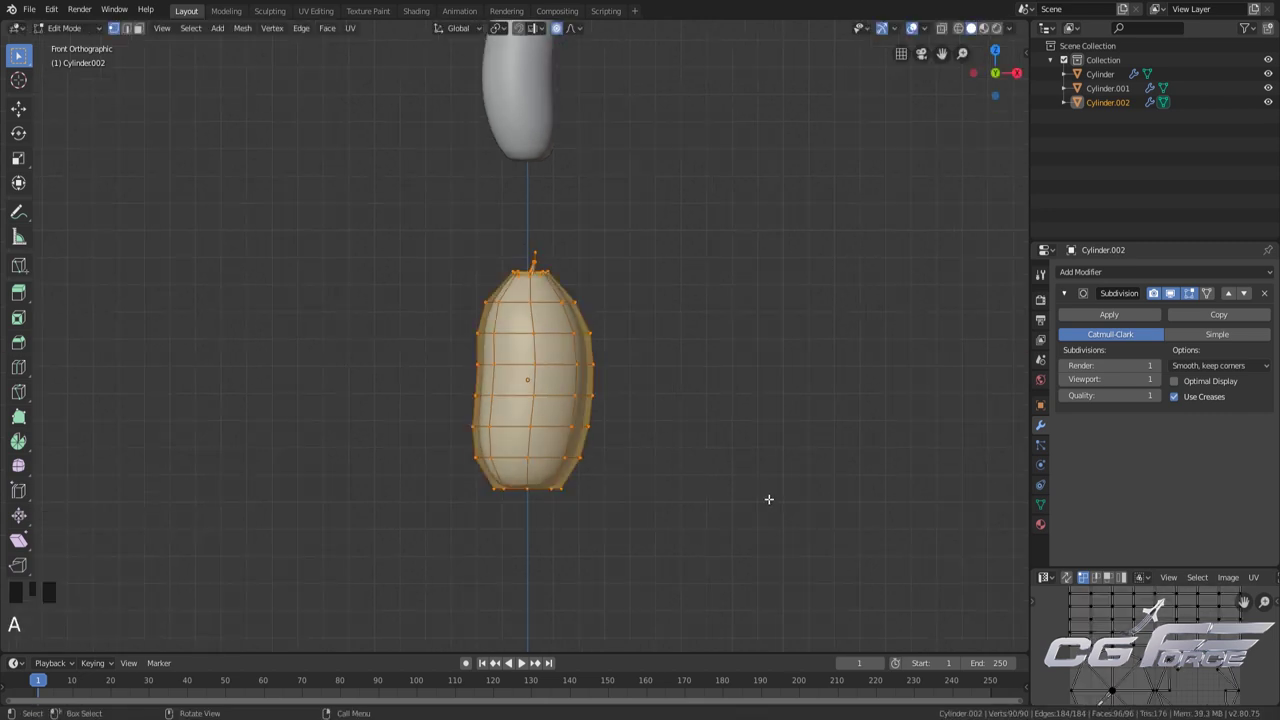
{"action": "key", "text": "s"}
{"action": "key", "text": "z"}
{"action": "left_click", "coordinate": [738, 492]}
Lower the shell's tip vertex slightly with soft falloff
{"action": "scroll", "coordinate": [663, 394], "scroll_direction": "down", "scroll_amount": 3}
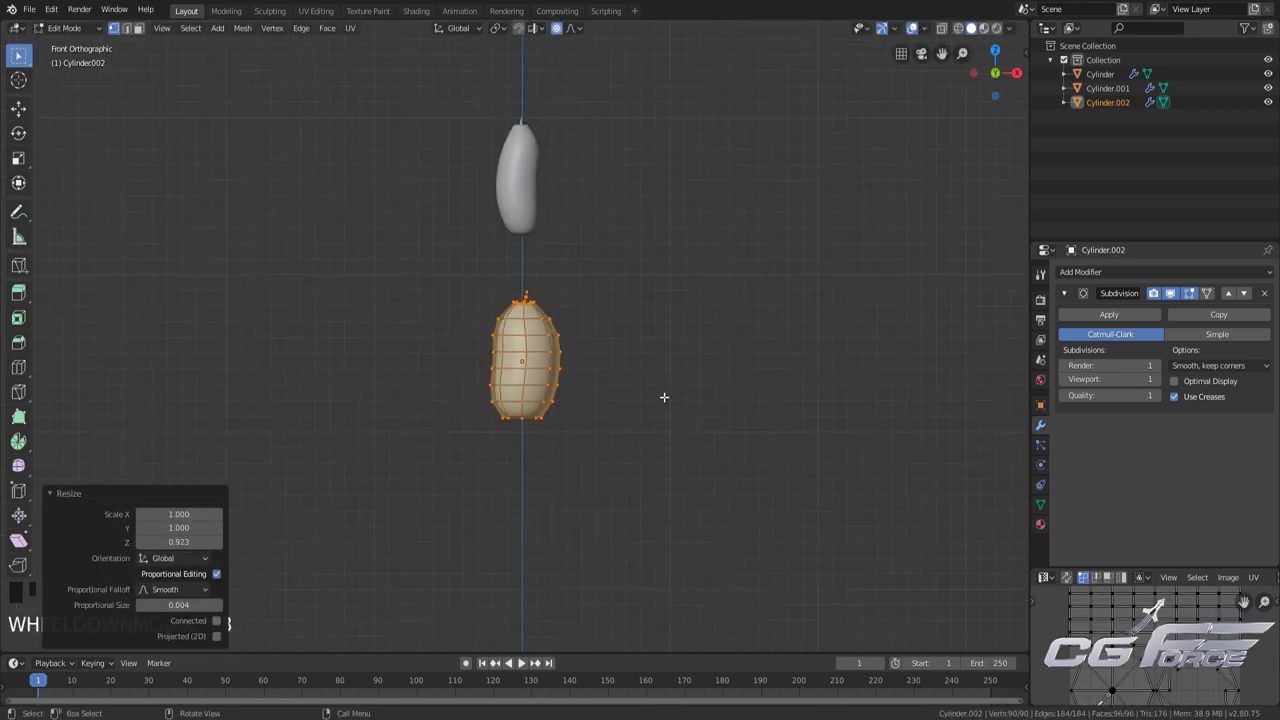
{"action": "left_click", "coordinate": [663, 394]}
{"action": "scroll", "coordinate": [537, 237], "scroll_direction": "up", "scroll_amount": 3}
{"action": "left_click", "coordinate": [613, 281]}
{"action": "scroll", "coordinate": [613, 281], "scroll_direction": "up", "scroll_amount": 1}
{"action": "key", "text": "g"}
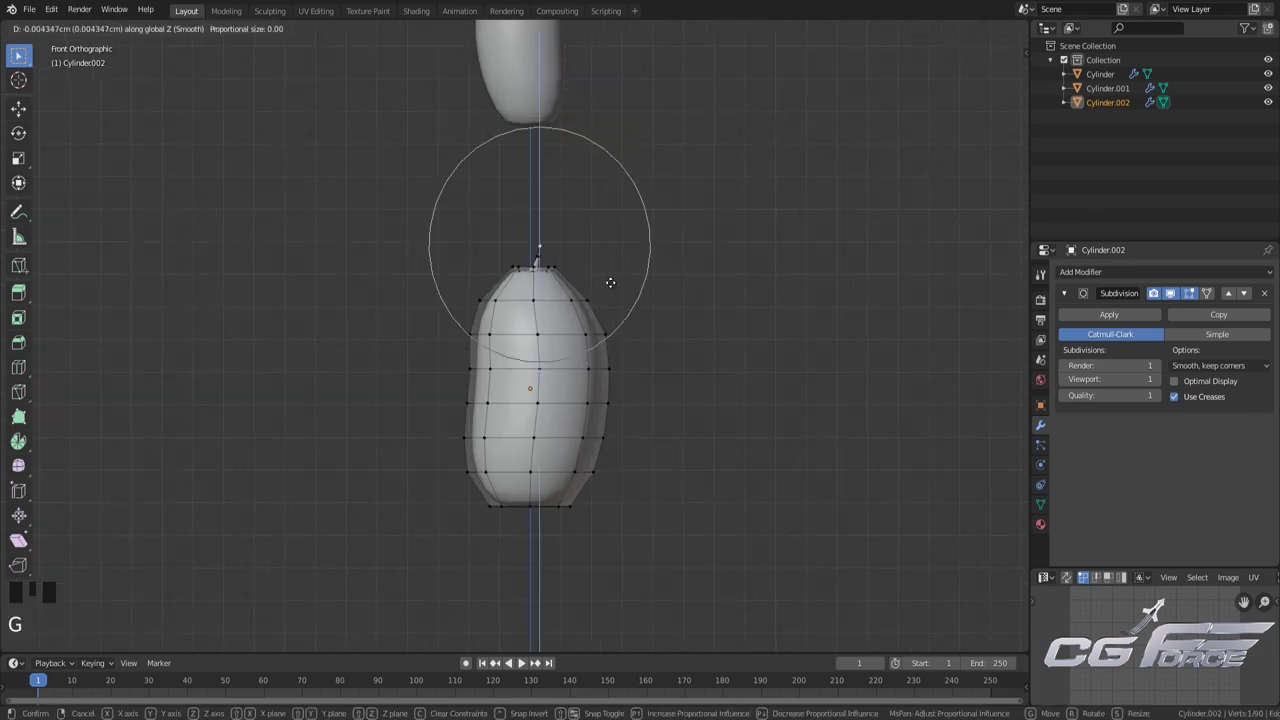
{"action": "left_click", "coordinate": [606, 290]}
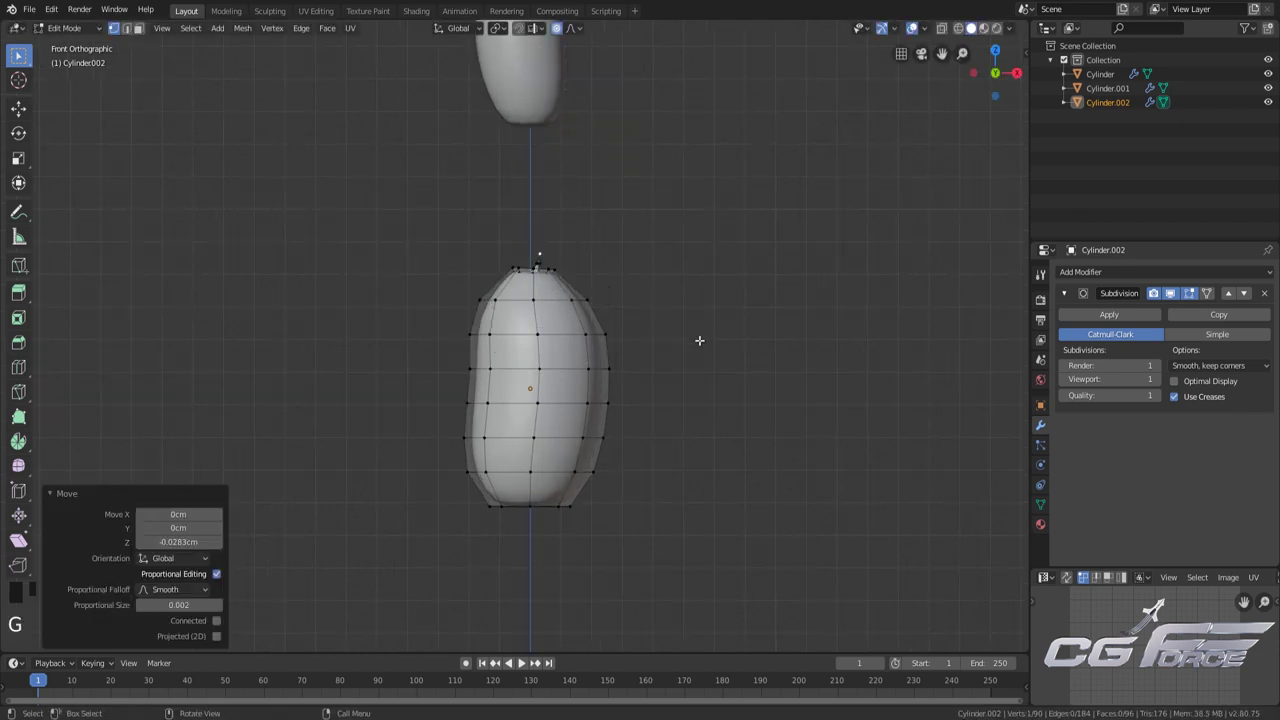
Return to Object Mode and save Peanuts-Tutorial.blend
{"action": "key", "text": "Tab"}
{"action": "scroll", "coordinate": [683, 388], "scroll_direction": "down", "scroll_amount": 4}
{"action": "scroll", "coordinate": [652, 396], "scroll_direction": "up", "scroll_amount": 4}
{"action": "key", "text": "ctrl+s"}
{"action": "scroll", "coordinate": [649, 386], "scroll_direction": "down", "scroll_amount": 3}
{"action": "middle_click_drag", "start_coordinate": [649, 386], "coordinate": [617, 384], "text": "shift"}
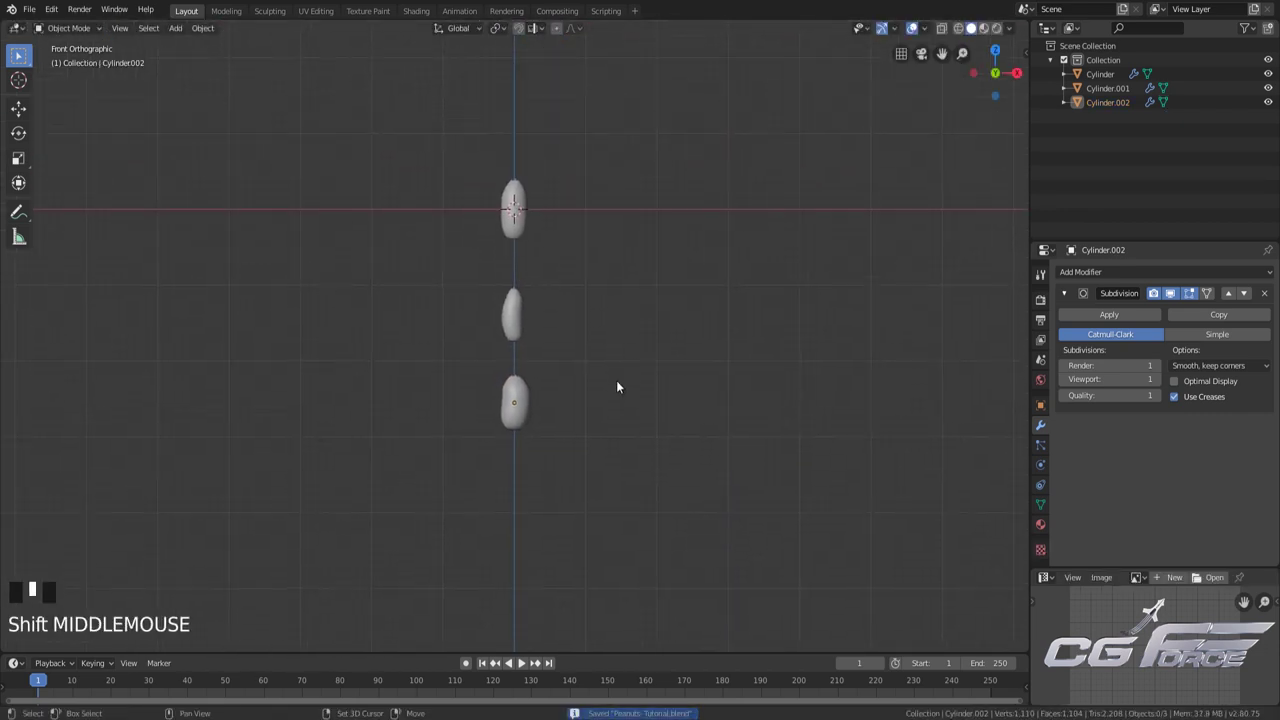
Duplicate the top shell into Cylinder.003, placed to the right in front view
{"action": "middle_click_drag", "start_coordinate": [713, 326], "coordinate": [700, 349]}
{"action": "key", "text": "KP_1"}
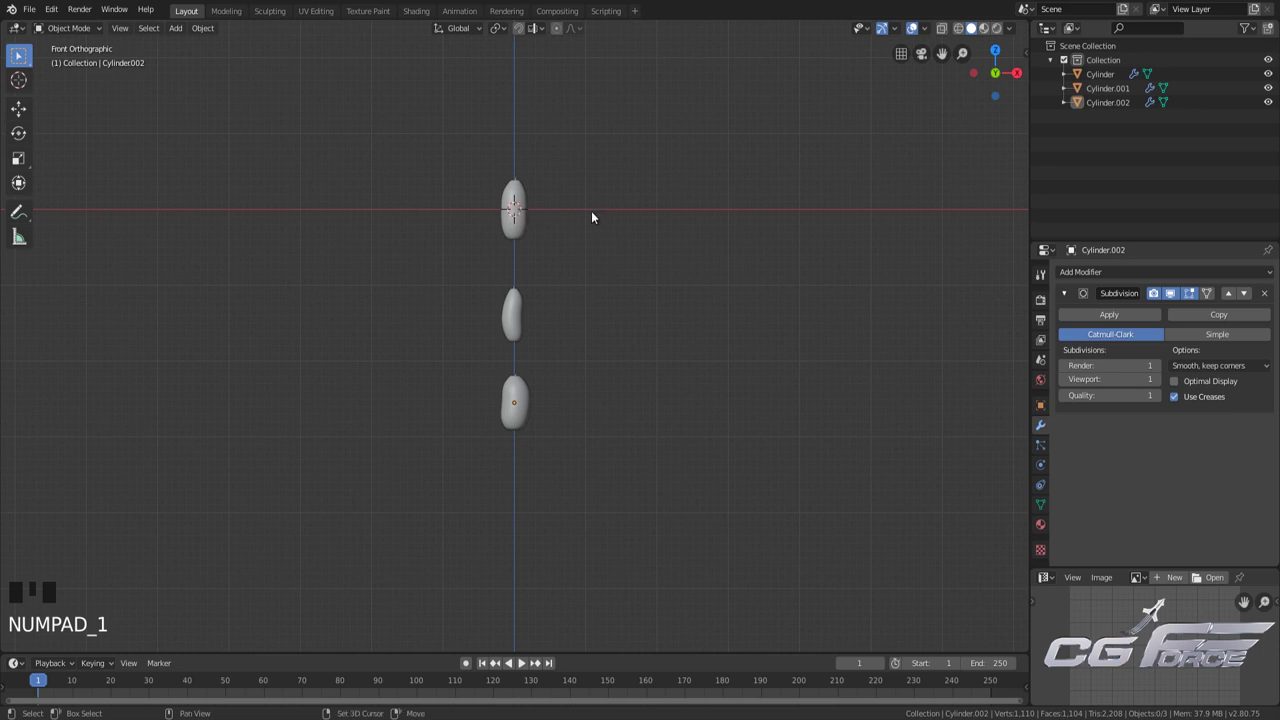
{"action": "middle_click_drag", "start_coordinate": [591, 217], "coordinate": [575, 240], "text": "shift"}
{"action": "left_click", "coordinate": [579, 240]}
{"action": "key", "text": "shift+d"}
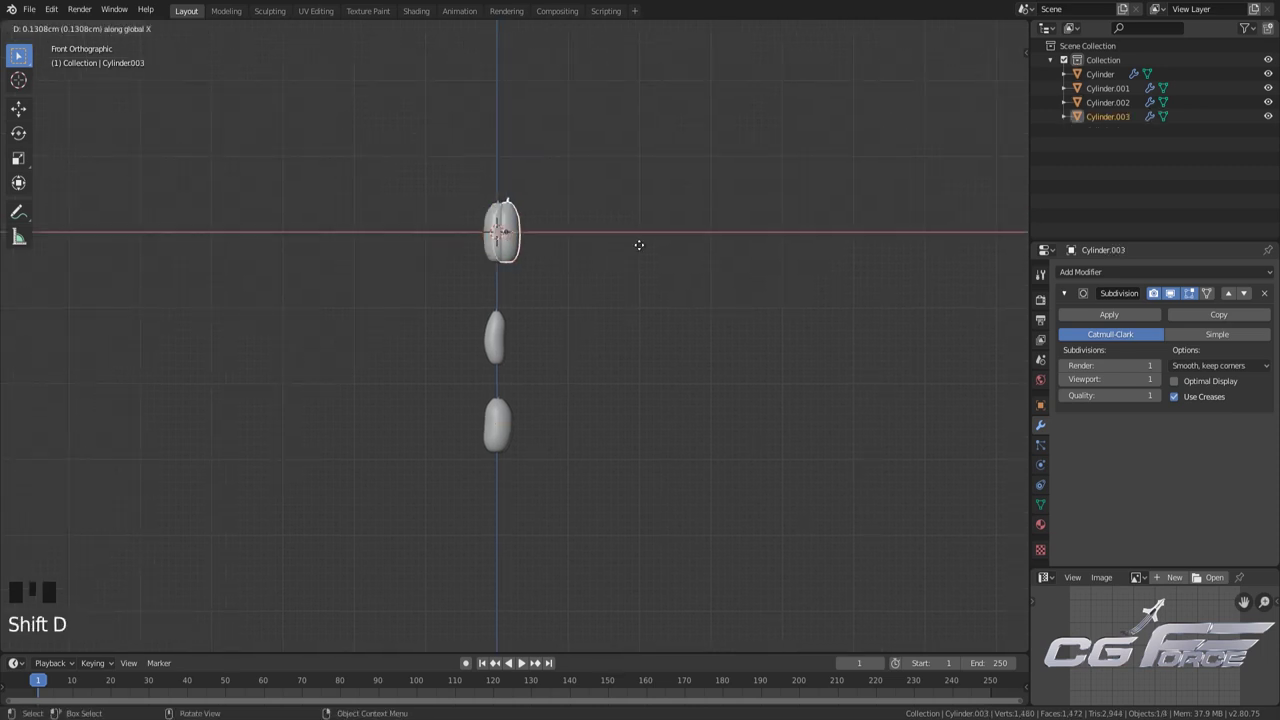
{"action": "left_click", "coordinate": [682, 252]}
{"action": "left_click", "coordinate": [686, 325]}
{"action": "scroll", "coordinate": [634, 321], "scroll_direction": "up", "scroll_amount": 6}
In Edit Mode, circle-select a strip of faces along Cylinder.003's right side
{"action": "key", "text": "Tab"}
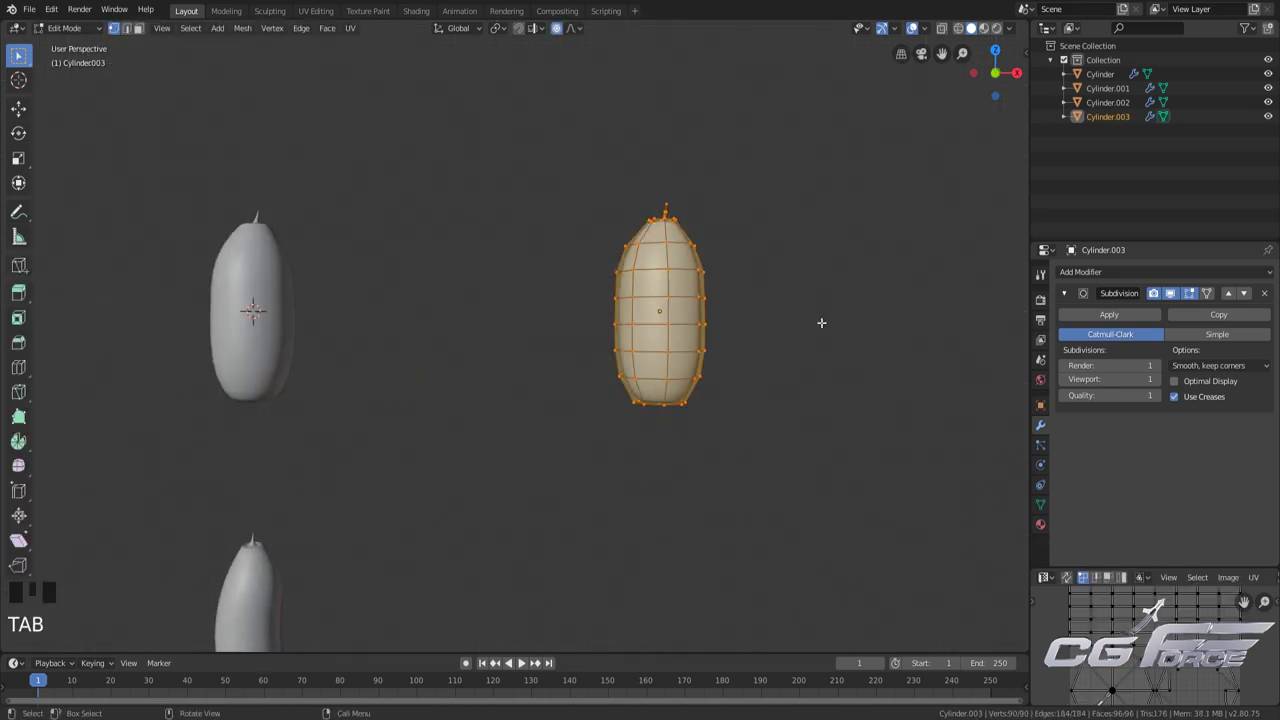
{"action": "key", "text": "KP_5"}
{"action": "key", "text": "KP_Decimal"}
{"action": "left_click", "coordinate": [660, 490]}
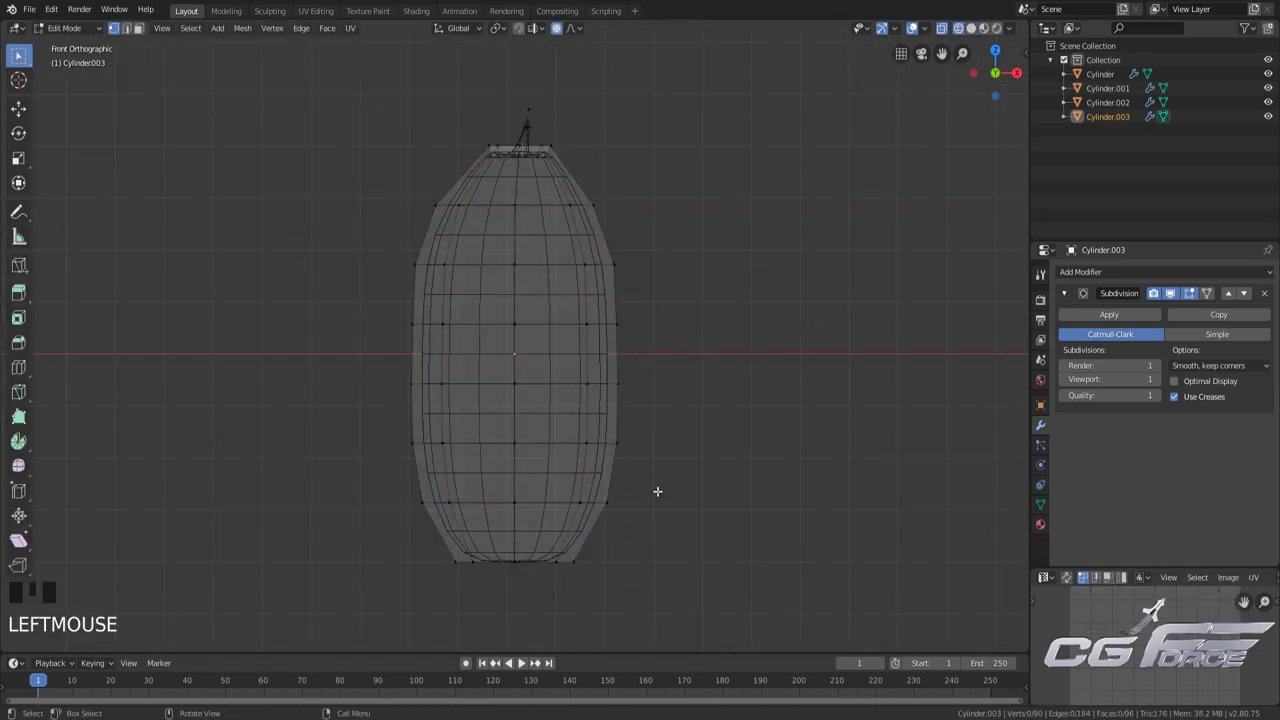
{"action": "key", "text": "c"}
{"action": "mouse_move", "coordinate": [606, 543]}
{"action": "left_mouse_down"}
{"action": "mouse_move", "coordinate": [619, 372]}
{"action": "mouse_move", "coordinate": [603, 191]}
{"action": "left_mouse_up"}
{"action": "right_click", "coordinate": [603, 191]}
Add more right-strip faces and a top rim face to the selection
{"action": "scroll", "coordinate": [611, 288], "scroll_direction": "up", "scroll_amount": 4}
{"action": "scroll", "coordinate": [611, 288], "scroll_direction": "up", "scroll_amount": 2}
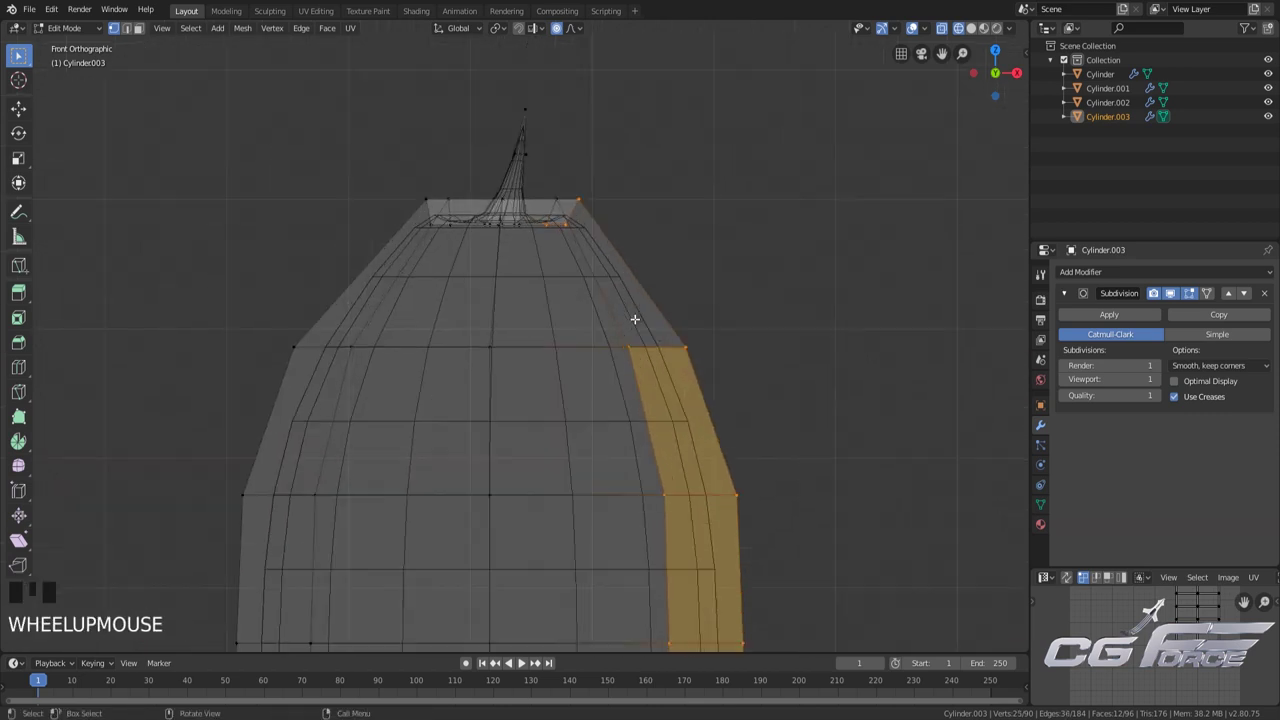
{"action": "key", "text": "shift+z"}
{"action": "mouse_move", "coordinate": [691, 283]}
{"action": "middle_mouse_down"}
{"action": "mouse_move", "coordinate": [597, 343]}
{"action": "mouse_move", "coordinate": [578, 312]}
{"action": "middle_mouse_up"}
{"action": "key", "text": "shift+z"}
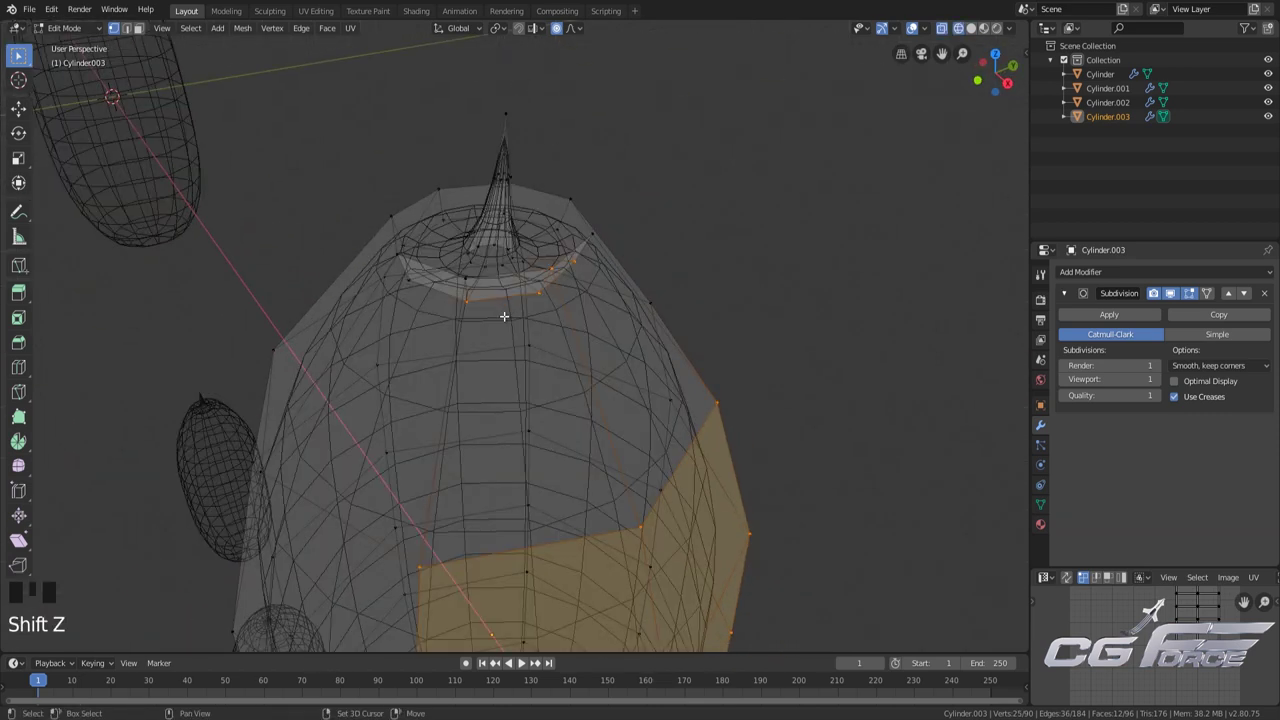
{"action": "key", "text": "shift+z"}
{"action": "mouse_move", "coordinate": [492, 302]}
{"action": "middle_mouse_down"}
{"action": "mouse_move", "coordinate": [560, 270]}
{"action": "mouse_move", "coordinate": [605, 225]}
{"action": "mouse_move", "coordinate": [618, 336]}
{"action": "middle_mouse_up"}
{"action": "left_click", "coordinate": [608, 220], "text": "shift"}
{"action": "left_click", "coordinate": [607, 257], "text": "shift"}
Add the inner top rim faces and a stem face to the selection
{"action": "key", "text": "shift+z"}
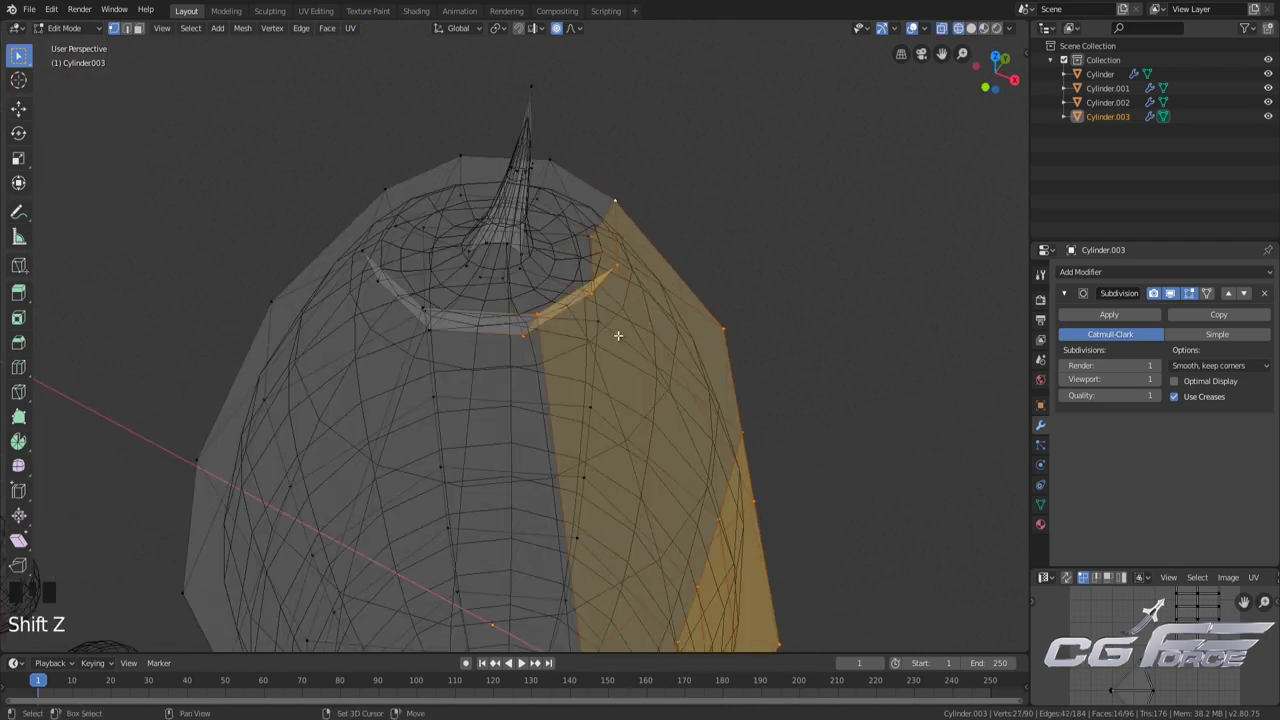
{"action": "left_click", "coordinate": [524, 270], "text": "shift"}
{"action": "left_click", "coordinate": [524, 270], "text": "shift"}
{"action": "middle_click_drag", "start_coordinate": [555, 254], "coordinate": [526, 244]}
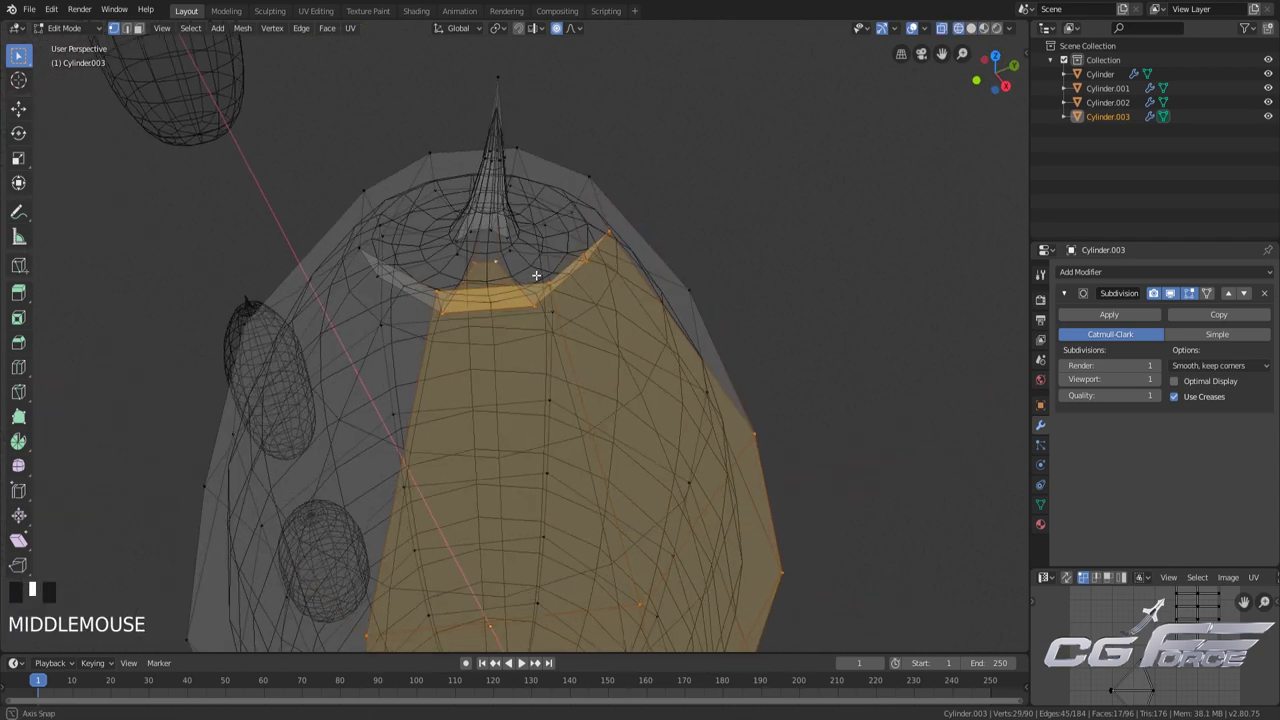
{"action": "scroll", "coordinate": [526, 244], "scroll_direction": "down", "scroll_amount": 2}
{"action": "left_click", "coordinate": [515, 265], "text": "shift"}
{"action": "key", "text": "shift+z"}
{"action": "scroll", "coordinate": [556, 215], "scroll_direction": "up", "scroll_amount": 2}
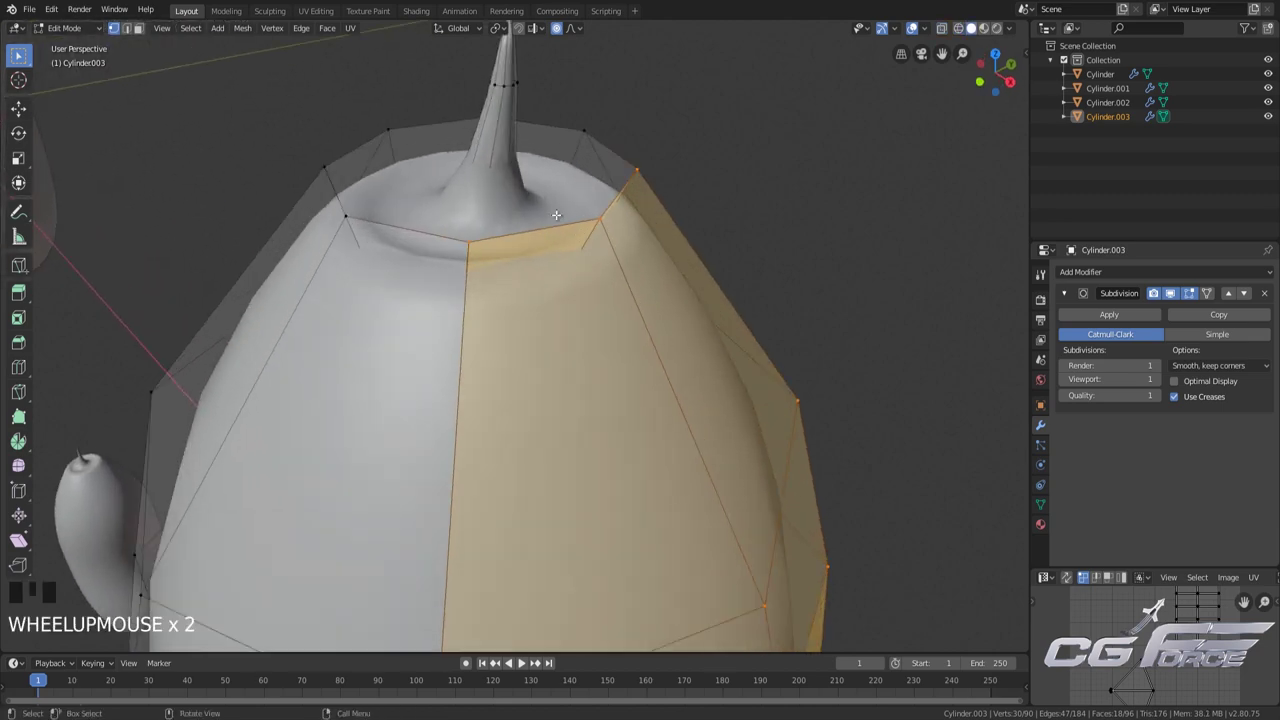
{"action": "left_click", "coordinate": [517, 96], "text": "shift"}
{"action": "left_click", "coordinate": [517, 96], "text": "shift"}
{"action": "middle_click_drag", "start_coordinate": [614, 179], "coordinate": [515, 258], "text": "shift"}
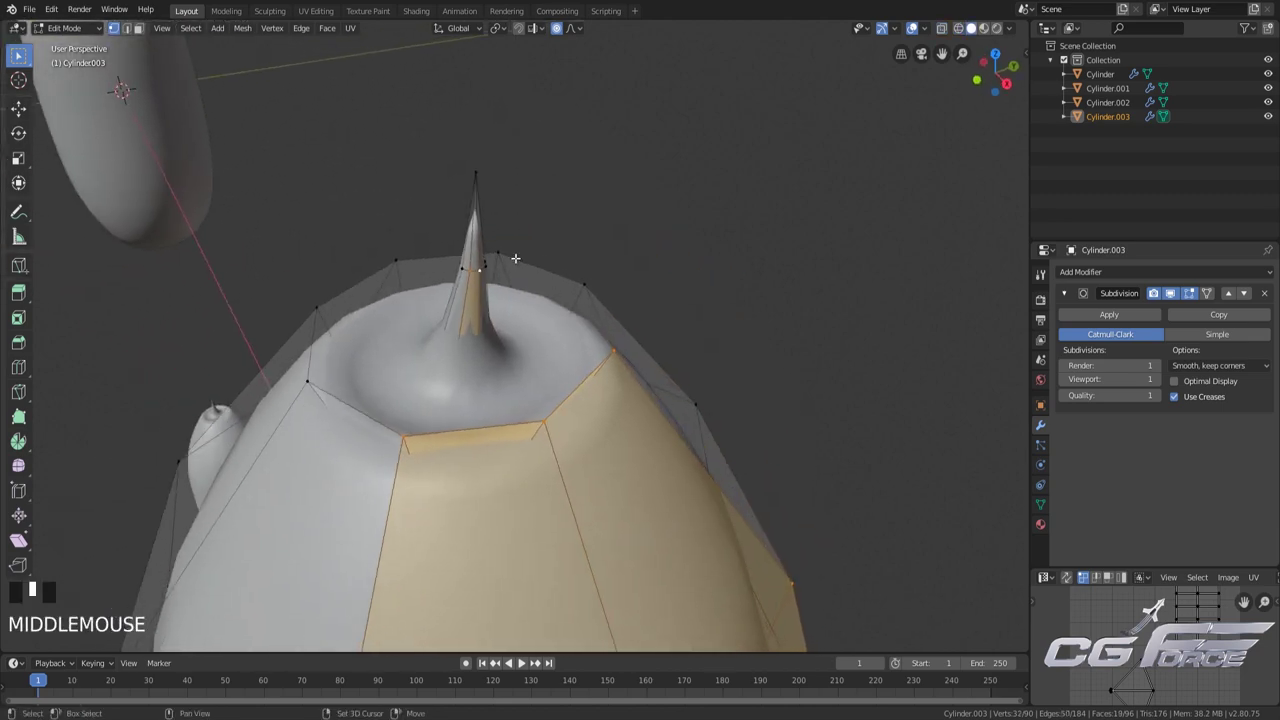
{"action": "scroll", "coordinate": [657, 380], "scroll_direction": "down", "scroll_amount": 4}
Switch to Solid shading and delete the selected faces
{"action": "key", "text": "z"}
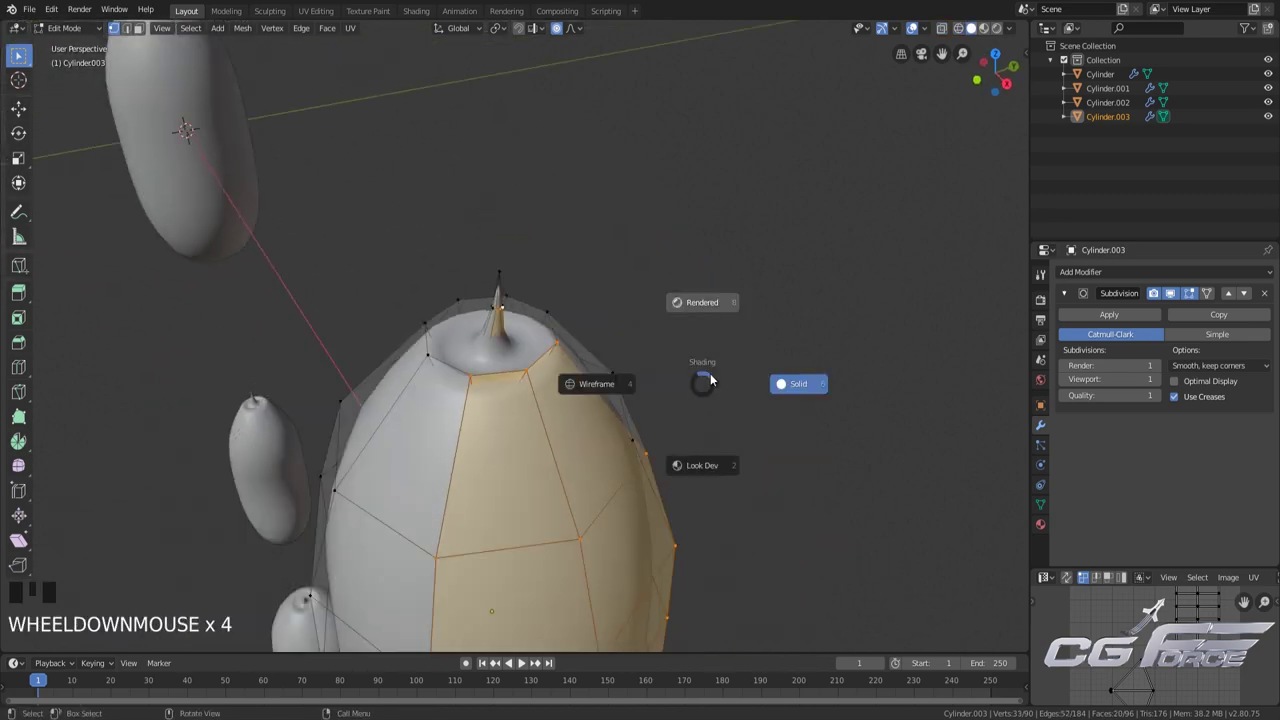
{"action": "left_click", "coordinate": [824, 378]}
{"action": "key", "text": "x"}
{"action": "left_click", "coordinate": [790, 406]}
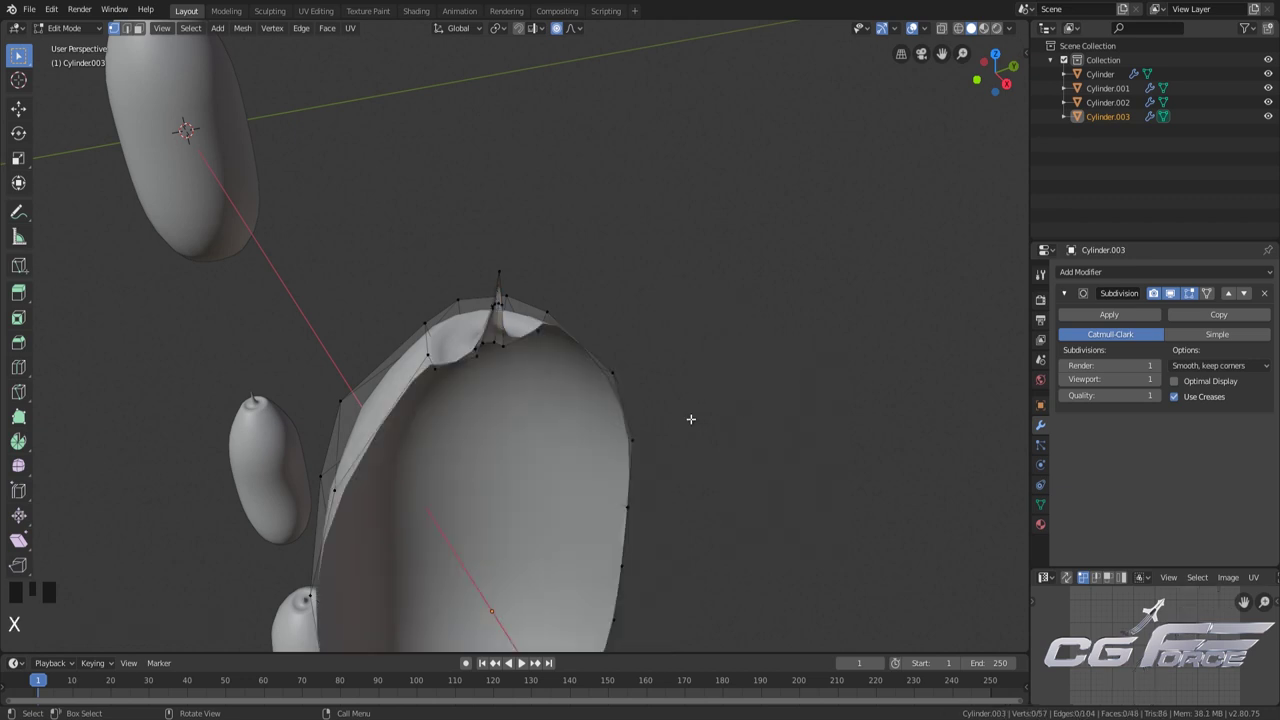
Select the open boundary edge loop of the half-shell
{"action": "middle_click_drag", "start_coordinate": [689, 420], "coordinate": [699, 347], "text": "shift"}
{"action": "middle_click_drag", "start_coordinate": [655, 473], "coordinate": [515, 360]}
{"action": "scroll", "coordinate": [669, 474], "scroll_direction": "down", "scroll_amount": 2}
{"action": "scroll", "coordinate": [515, 360], "scroll_direction": "down", "scroll_amount": 2}
{"action": "scroll", "coordinate": [584, 427], "scroll_direction": "up", "scroll_amount": 2}
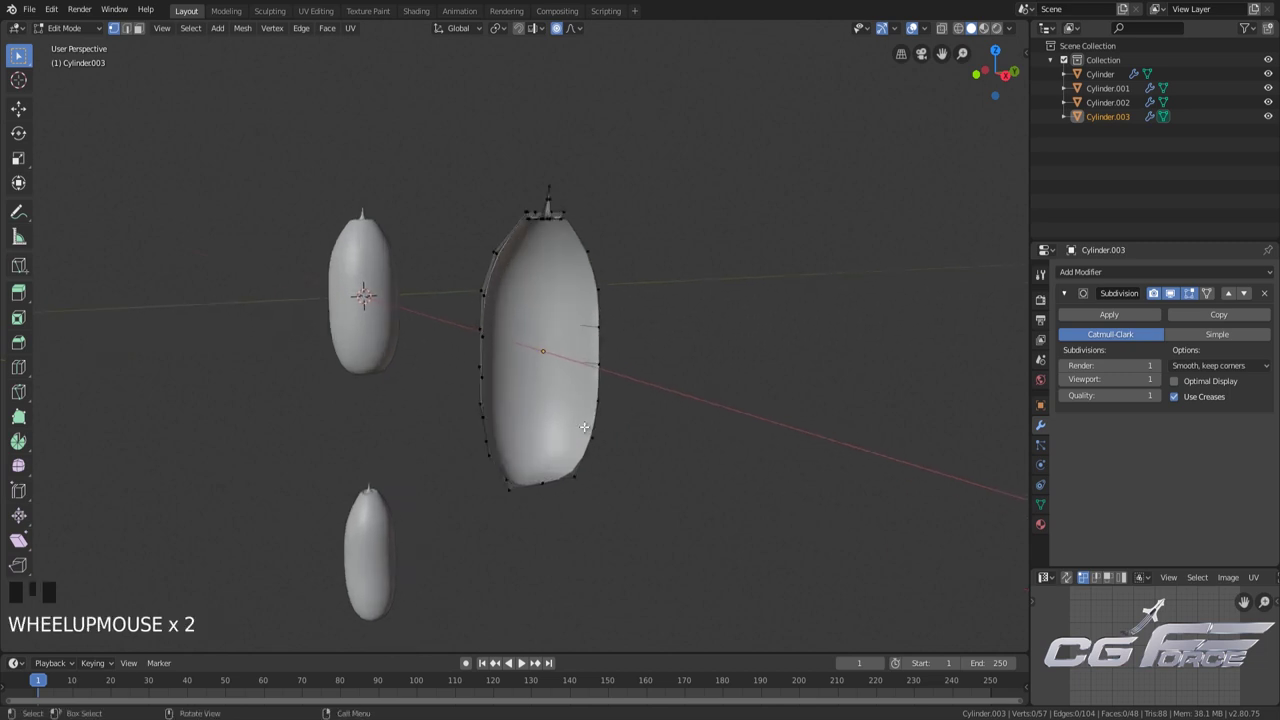
{"action": "left_click", "coordinate": [603, 380], "text": "alt+shift"}
{"action": "middle_click_drag", "start_coordinate": [603, 380], "coordinate": [620, 423]}
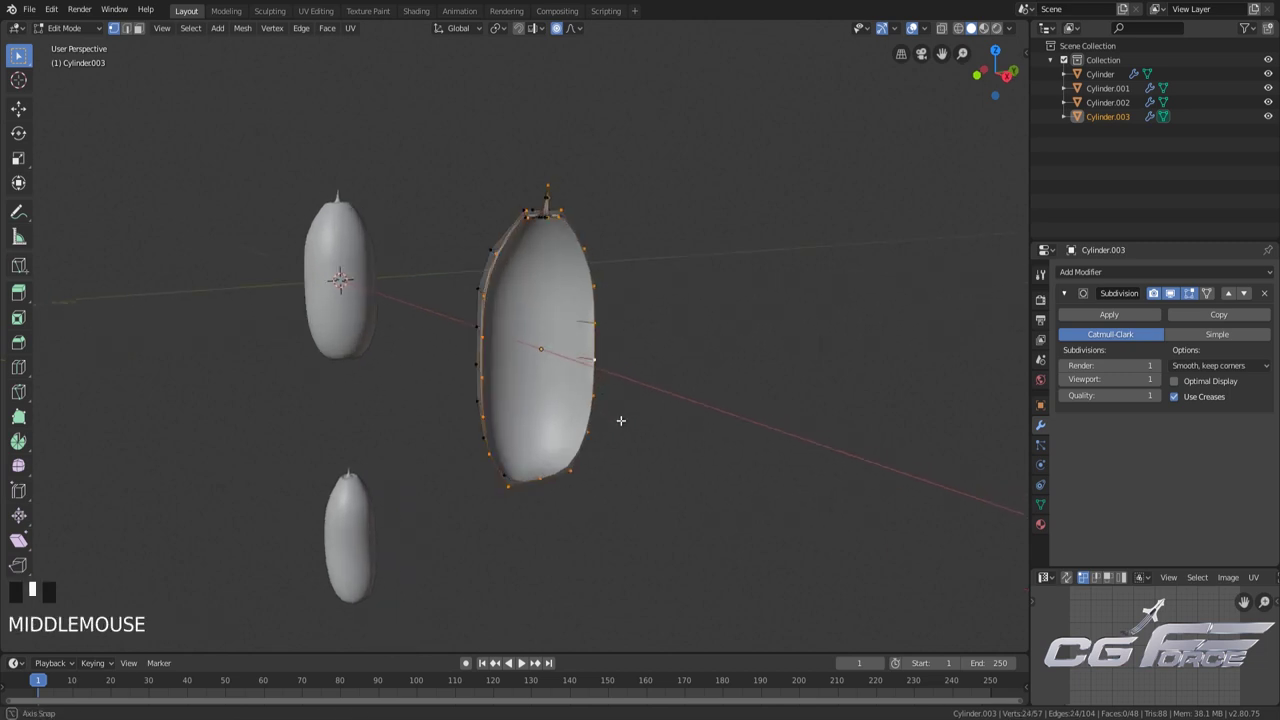
{"action": "scroll", "coordinate": [651, 409], "scroll_direction": "up", "scroll_amount": 2}
Close Cylinder.003's open boundary loop with a Grid Fill, then inspect the new faces
{"action": "key", "text": "ctrl+f"}
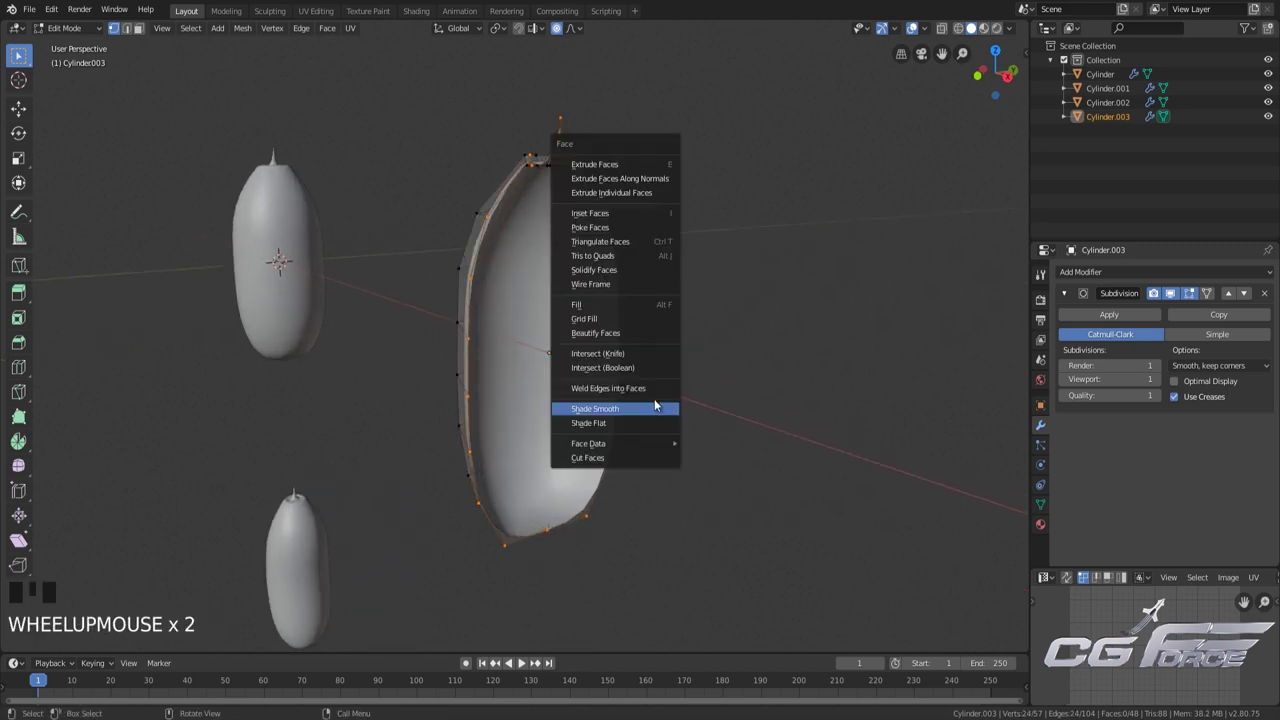
{"action": "left_click", "coordinate": [629, 320]}
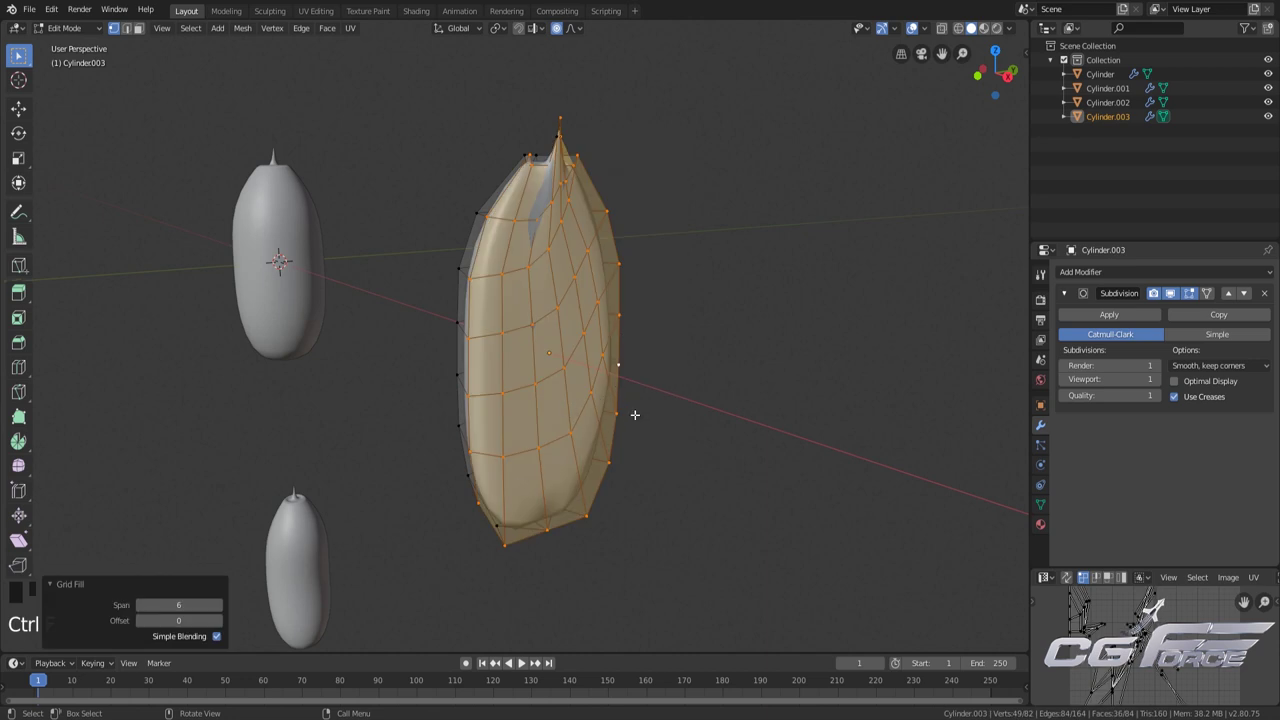
{"action": "middle_click_drag", "start_coordinate": [634, 414], "coordinate": [633, 376]}
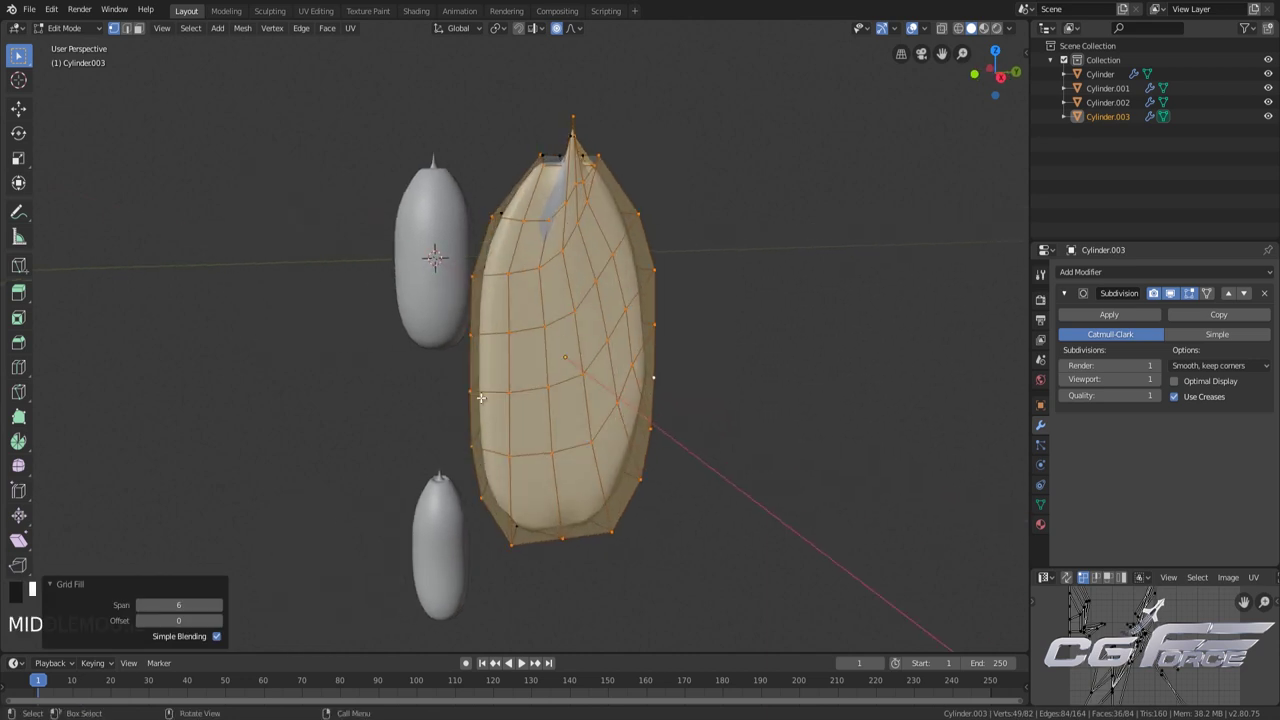
{"action": "middle_click_drag", "start_coordinate": [599, 285], "coordinate": [594, 358]}
{"action": "scroll", "coordinate": [572, 472], "scroll_direction": "up", "scroll_amount": 2}
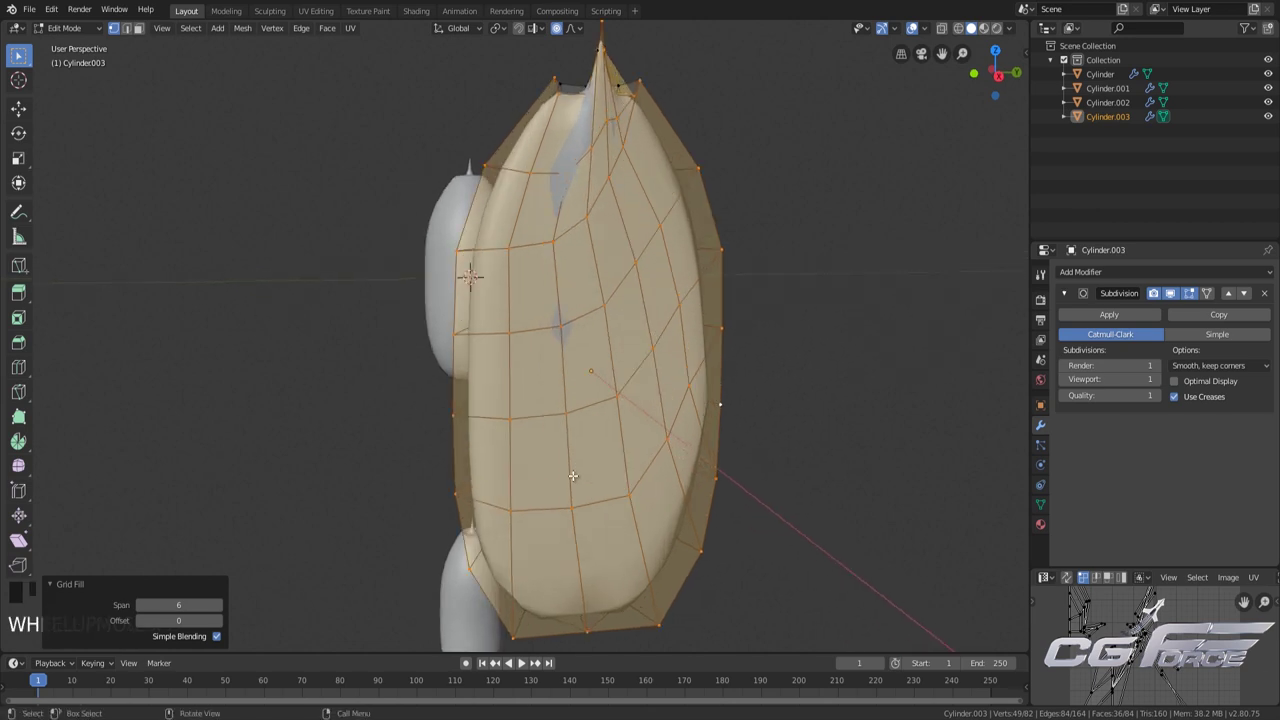
{"action": "scroll", "coordinate": [574, 476], "scroll_direction": "down", "scroll_amount": 2, "text": "shift"}
{"action": "scroll", "coordinate": [521, 464], "scroll_direction": "down", "scroll_amount": 2}
{"action": "middle_click_drag", "start_coordinate": [521, 464], "coordinate": [566, 482]}
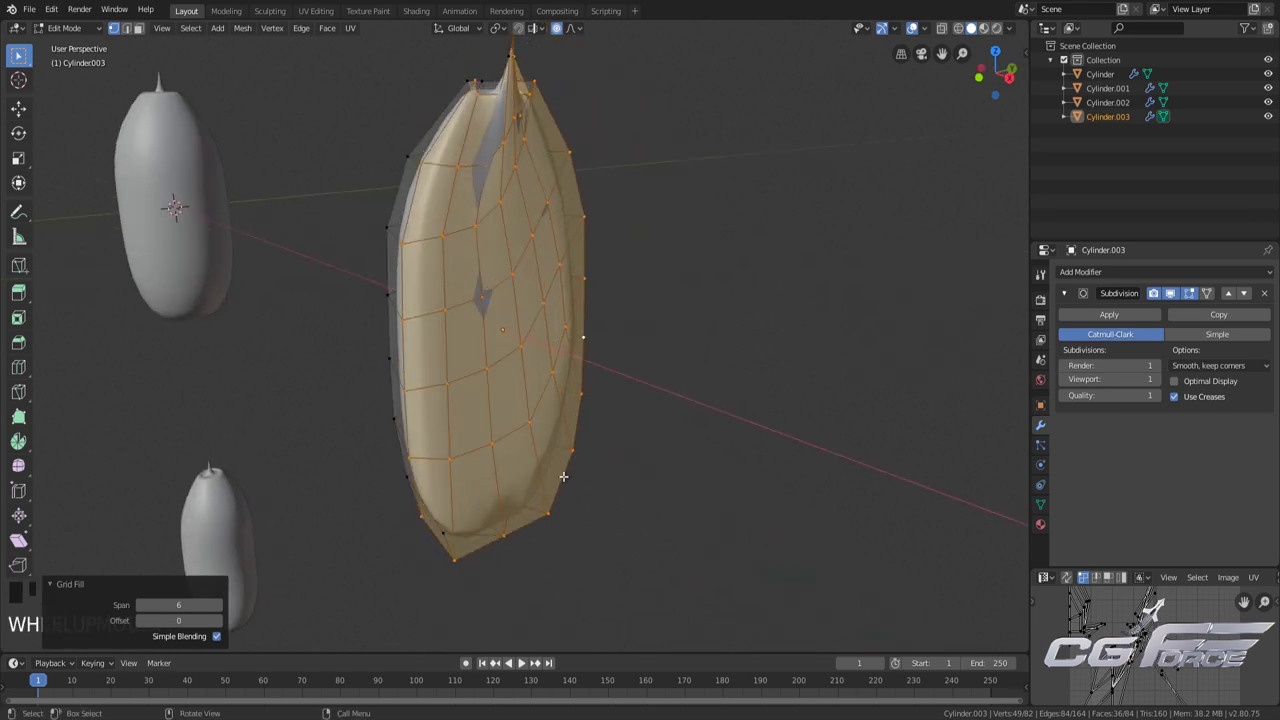
{"action": "middle_click", "coordinate": [570, 488]}
{"action": "scroll", "coordinate": [545, 499], "scroll_direction": "down", "scroll_amount": 1}
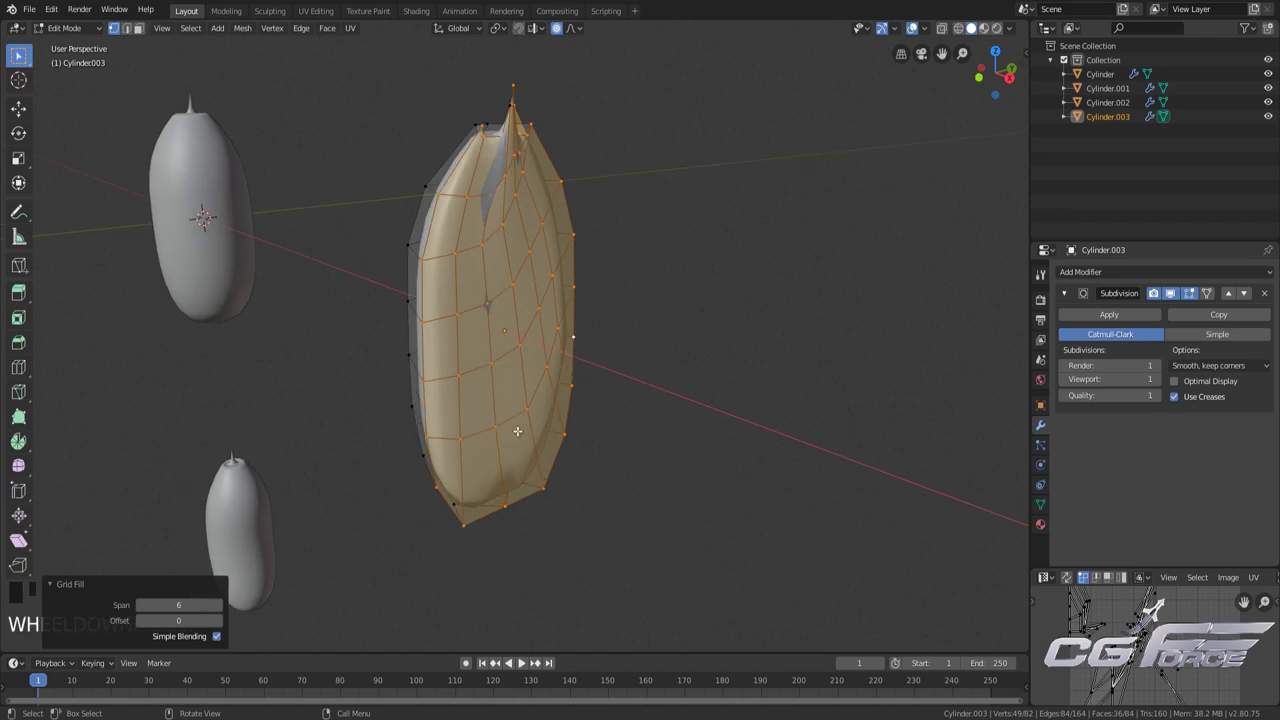
{"action": "middle_click_drag", "start_coordinate": [604, 427], "coordinate": [575, 424]}
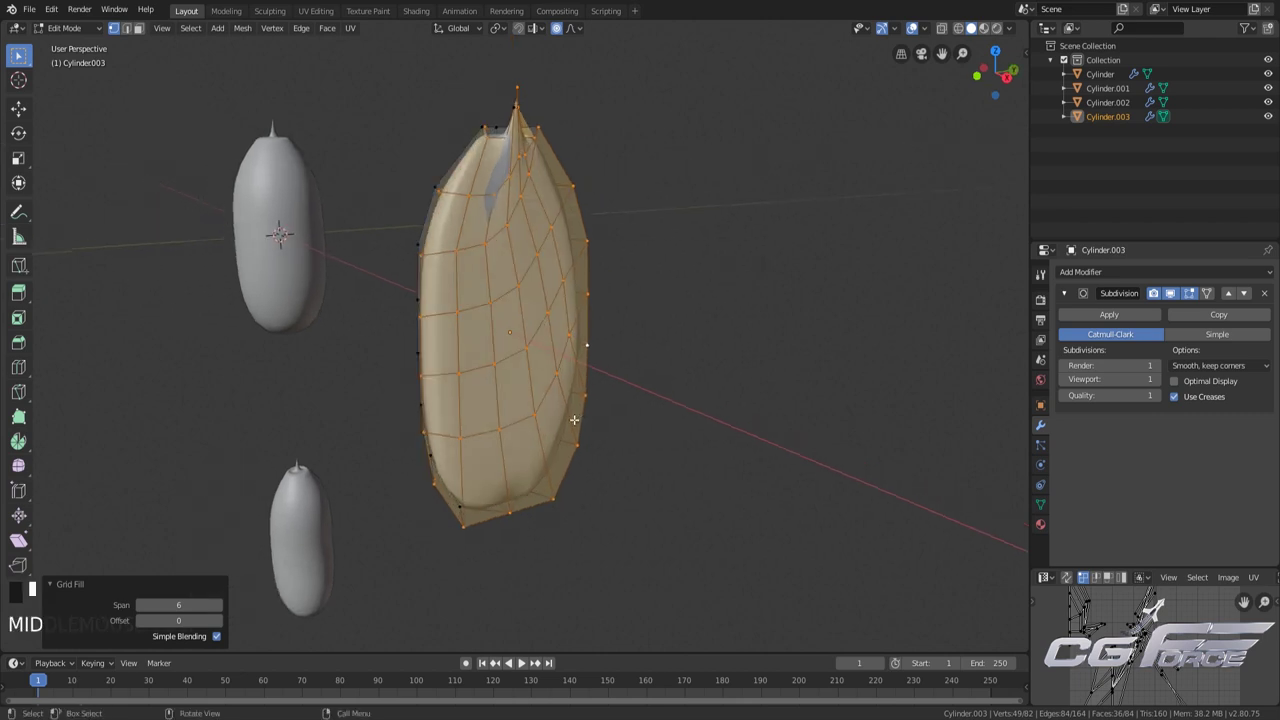
{"action": "scroll", "coordinate": [575, 424], "scroll_direction": "up", "scroll_amount": 1}
{"action": "scroll", "coordinate": [555, 420], "scroll_direction": "down", "scroll_amount": 1}
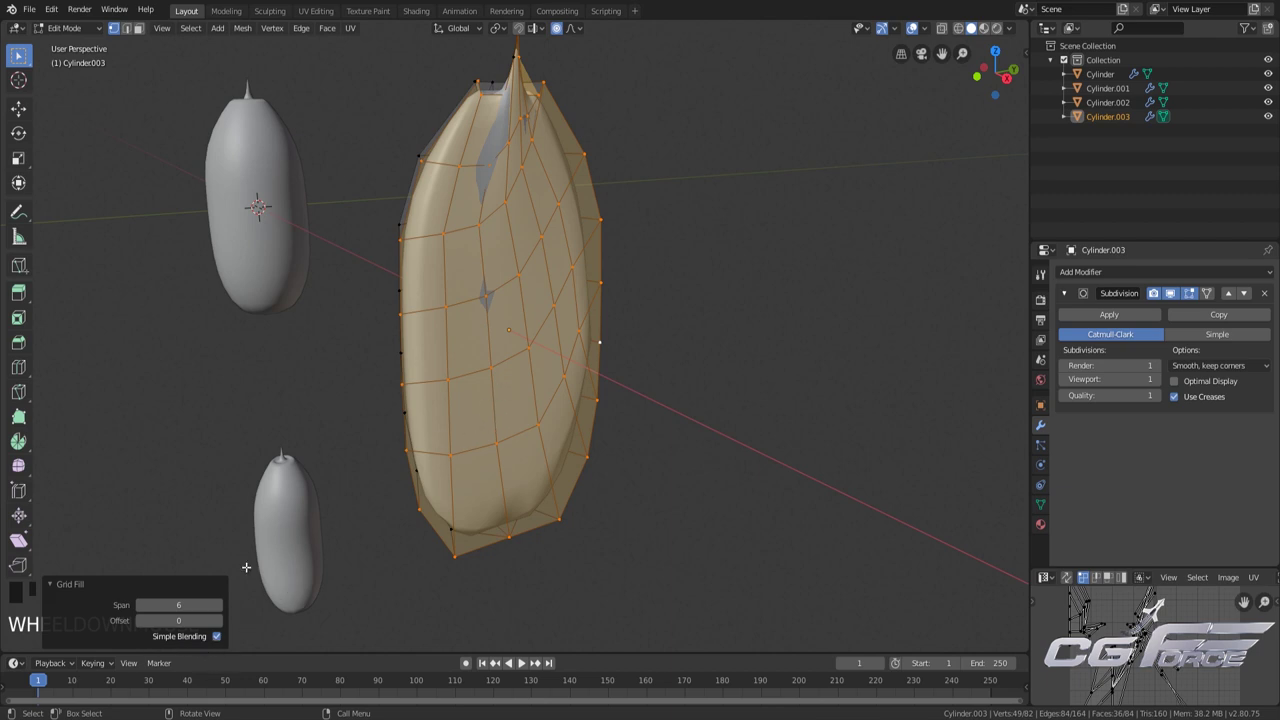
Raise the Grid Fill offset to 5 for 82 vertices, then deselect the mesh
{"action": "left_click", "coordinate": [220, 627]}
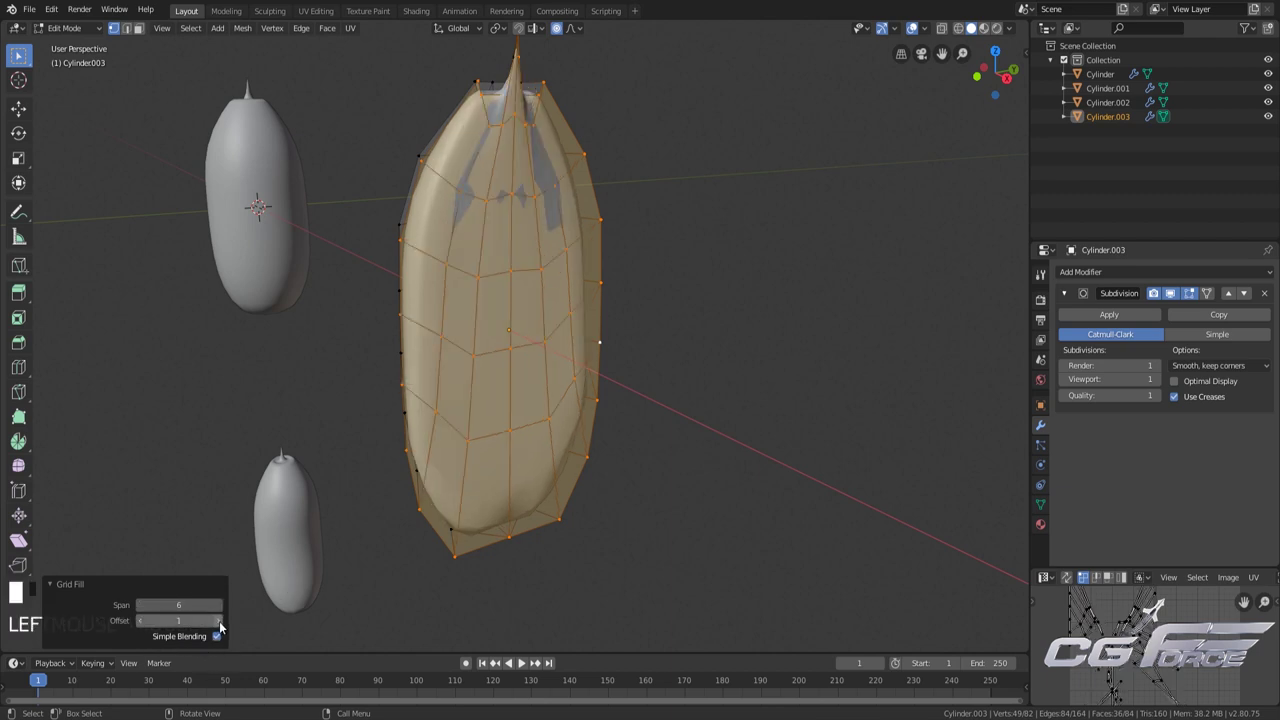
{"action": "left_click", "coordinate": [220, 627]}
{"action": "left_click", "coordinate": [220, 627]}
{"action": "left_click", "coordinate": [220, 627]}
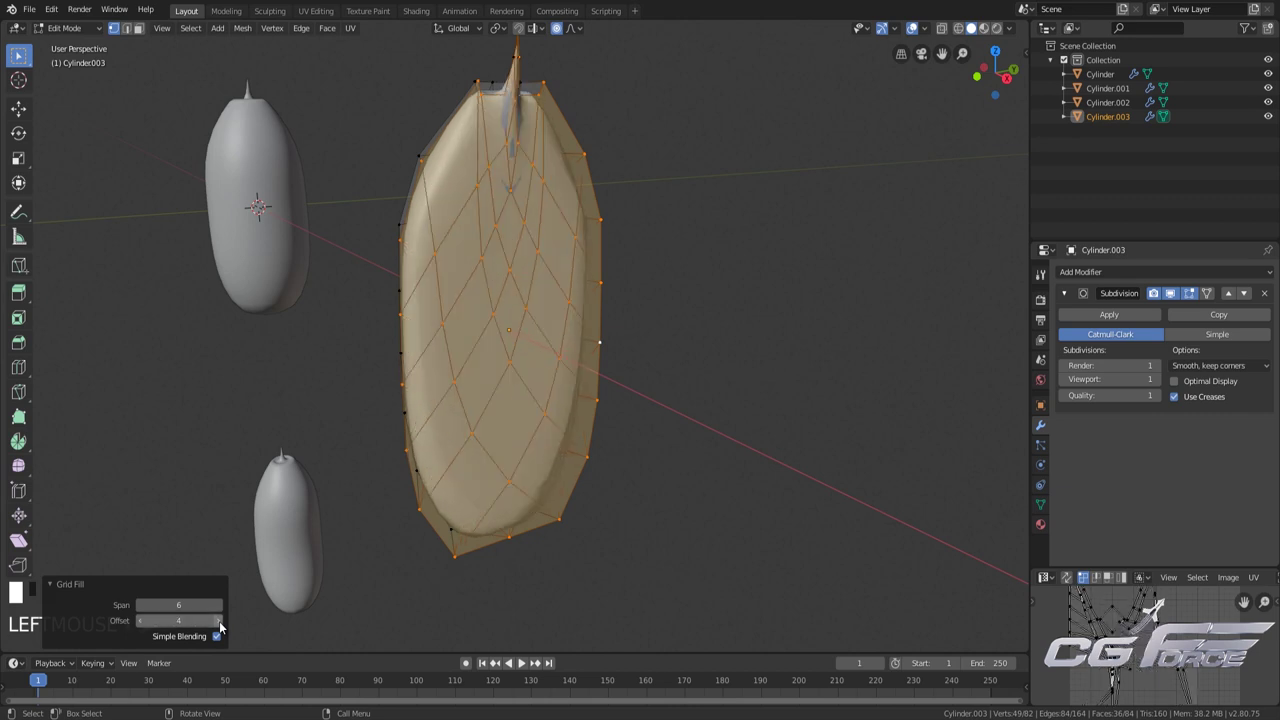
{"action": "left_click", "coordinate": [220, 627]}
{"action": "scroll", "coordinate": [356, 611], "scroll_direction": "up", "scroll_amount": 3}
{"action": "scroll", "coordinate": [446, 563], "scroll_direction": "down", "scroll_amount": 3}
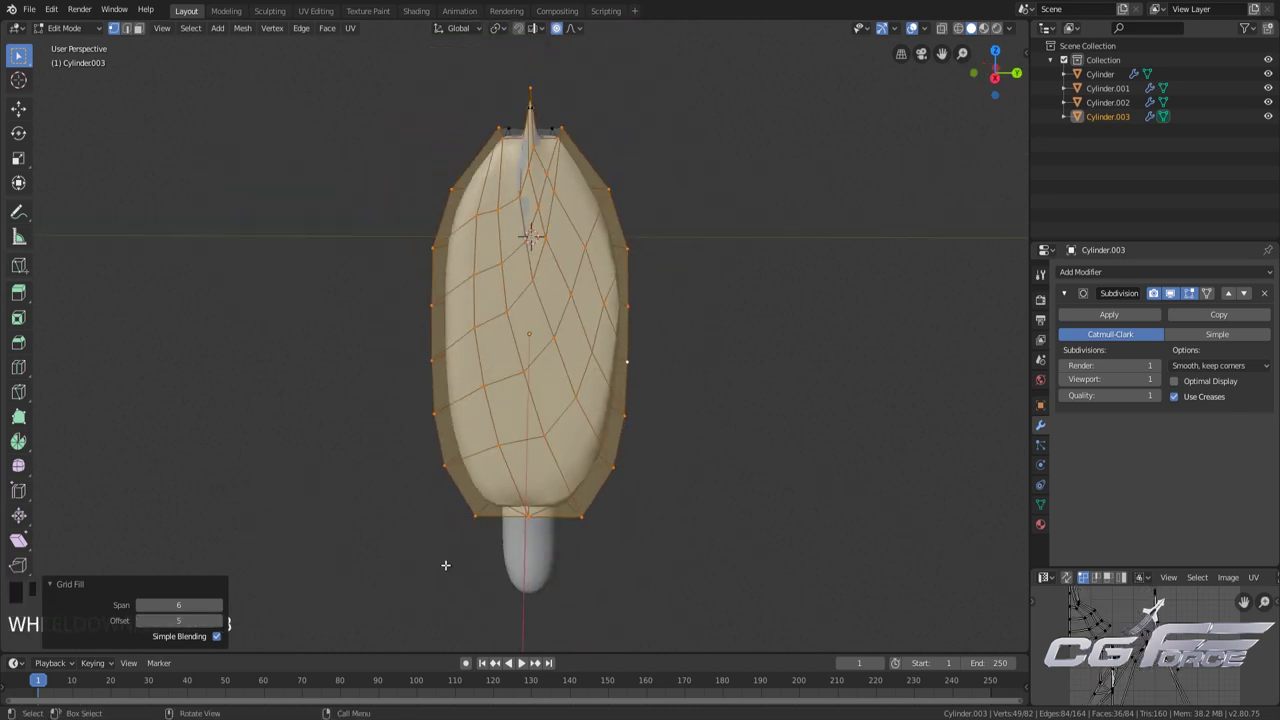
{"action": "middle_click_drag", "start_coordinate": [446, 563], "coordinate": [465, 520]}
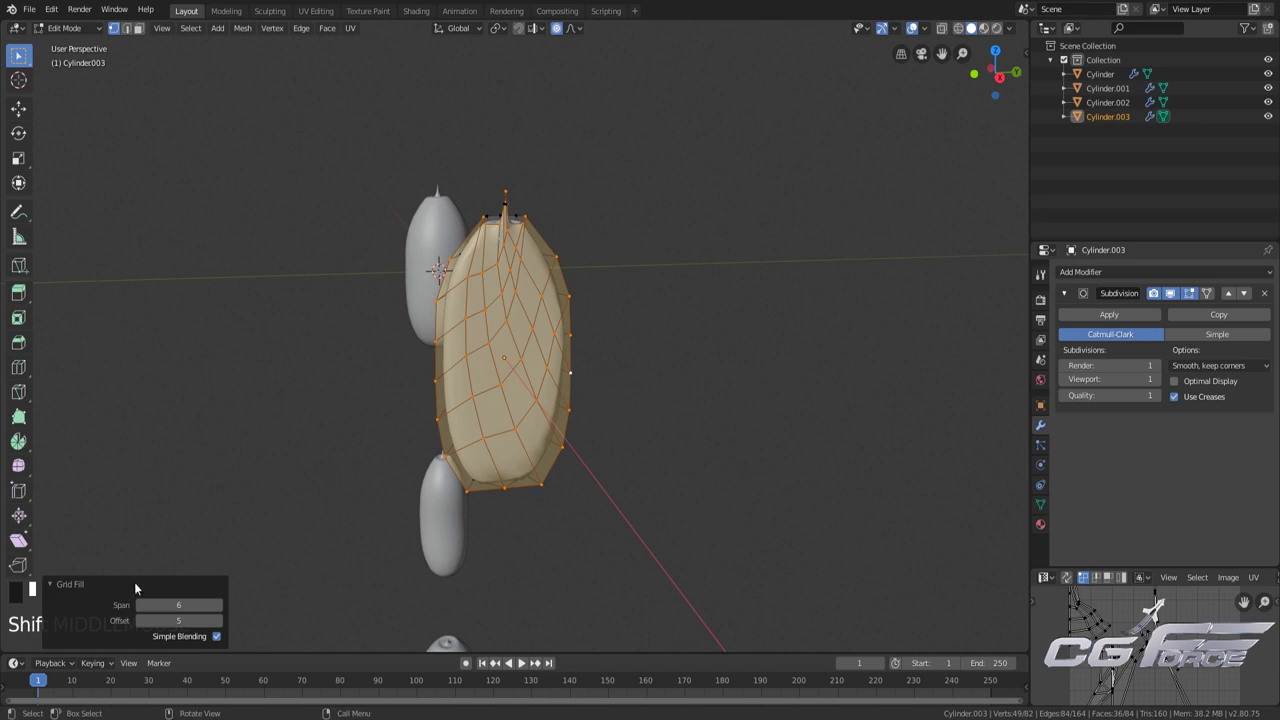
{"action": "middle_click_drag", "start_coordinate": [526, 486], "coordinate": [520, 520]}
{"action": "scroll", "coordinate": [520, 530], "scroll_direction": "up", "scroll_amount": 3}
{"action": "left_click", "coordinate": [520, 546]}
{"action": "scroll", "coordinate": [523, 506], "scroll_direction": "down", "scroll_amount": 2}
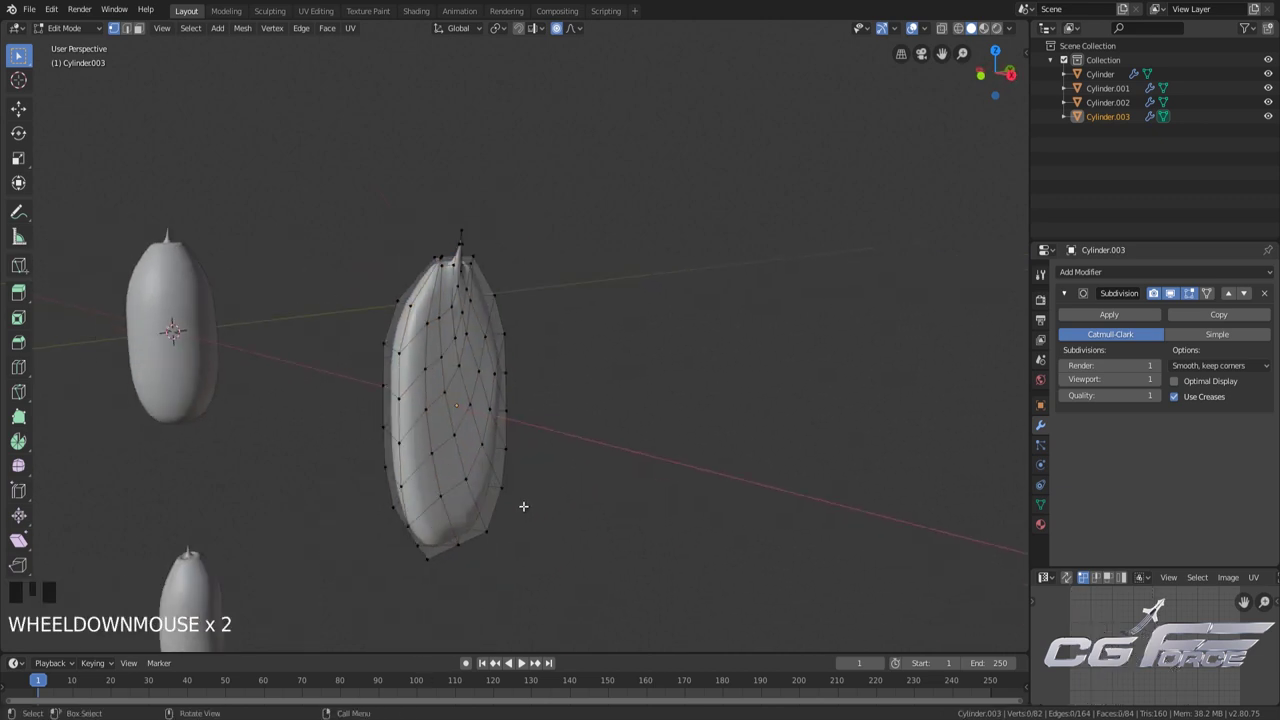
Select a centre face of the fill and push it inward with proportional falloff
{"action": "key", "text": "3"}
{"action": "left_click", "coordinate": [460, 416]}
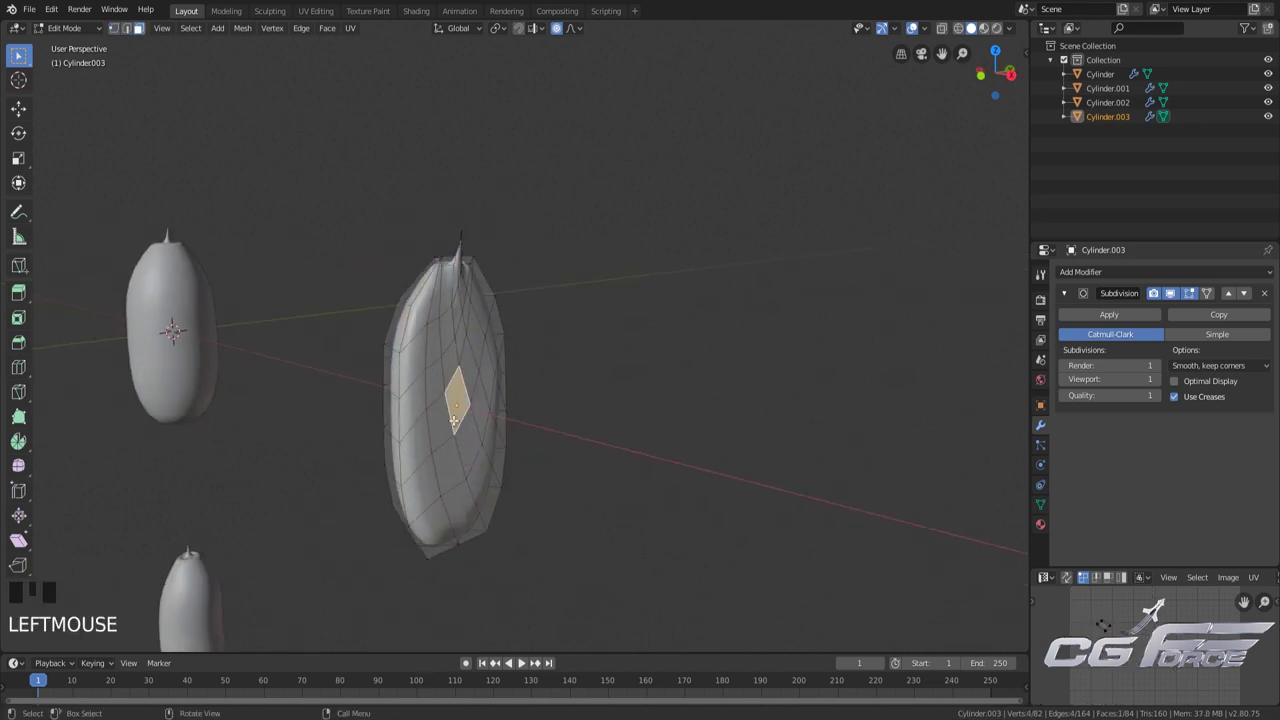
{"action": "middle_click_drag", "start_coordinate": [445, 474], "coordinate": [470, 480]}
{"action": "scroll", "coordinate": [470, 480], "scroll_direction": "up", "scroll_amount": 2}
{"action": "key", "text": "g"}
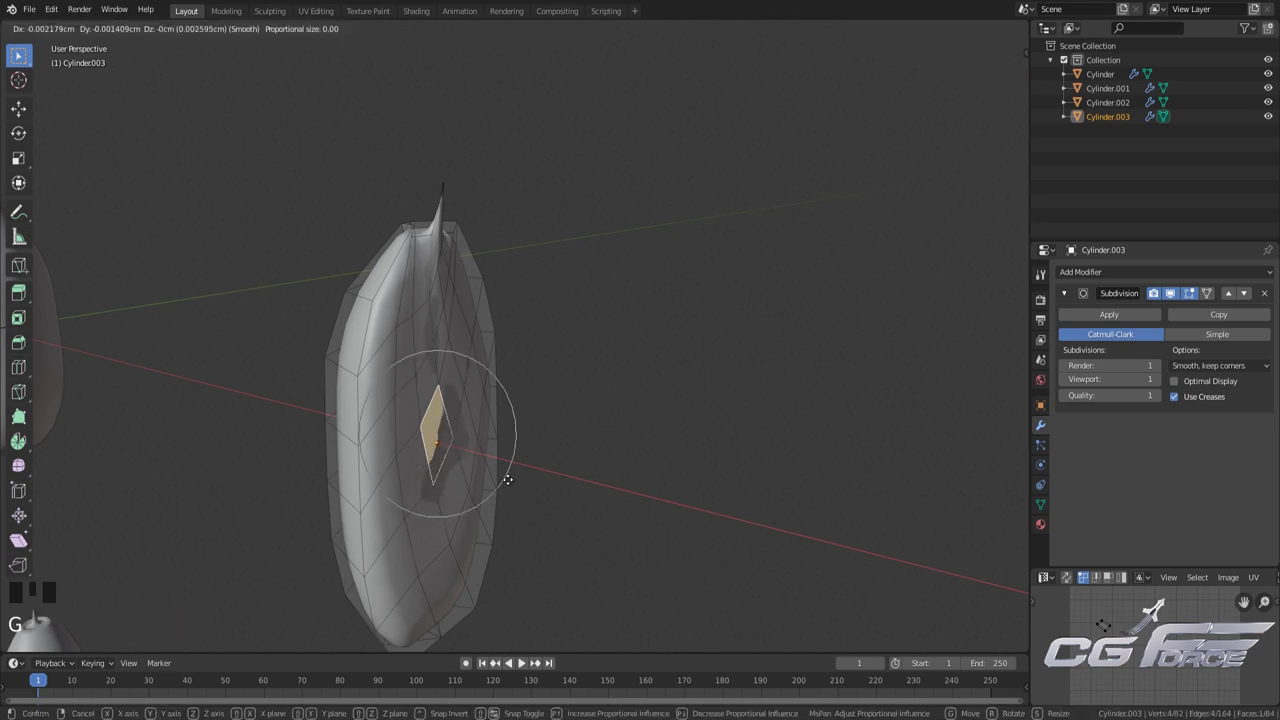
{"action": "left_click", "coordinate": [544, 489]}
{"action": "scroll", "coordinate": [544, 489], "scroll_direction": "down", "scroll_amount": 2}
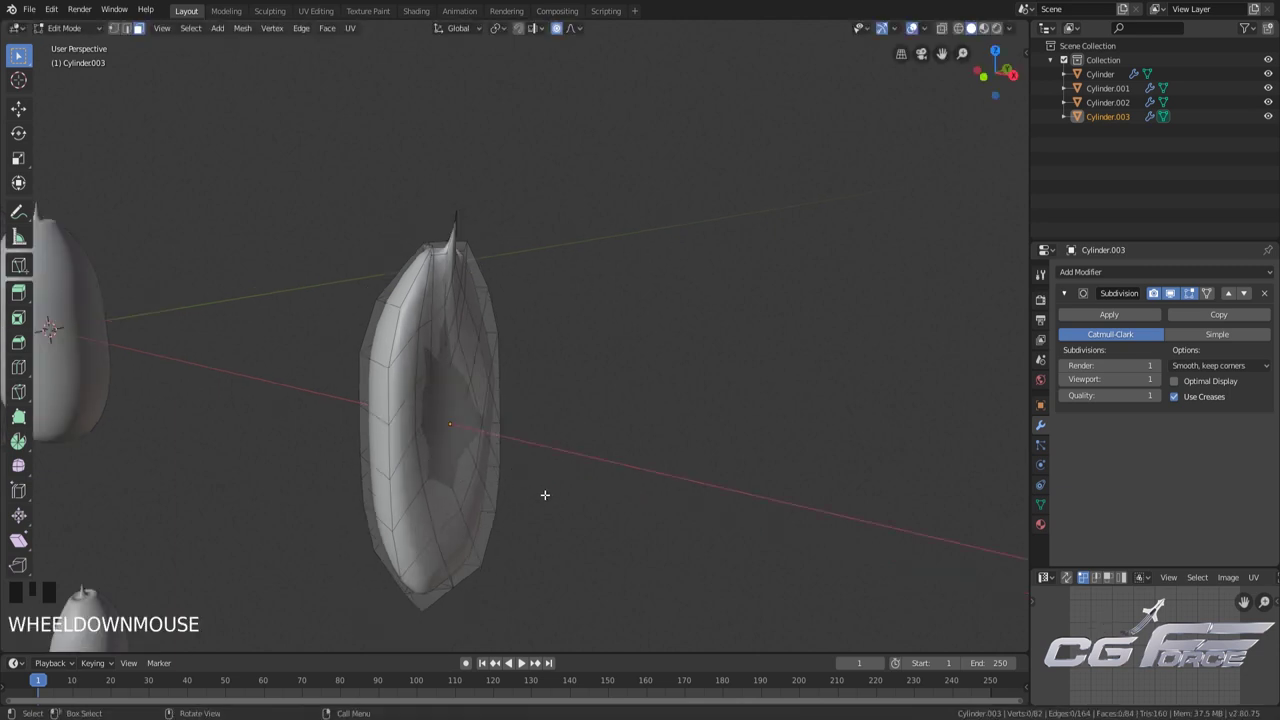
Return to Object Mode and view the scene from the front
{"action": "key", "text": "Tab"}
{"action": "key", "text": "KP_1"}
{"action": "middle_click_drag", "start_coordinate": [564, 494], "coordinate": [594, 286], "text": "shift"}
{"action": "scroll", "coordinate": [577, 380], "scroll_direction": "down", "scroll_amount": 3}
Duplicate the peanut half as Cylinder.004 and move it straight down along Z
{"action": "key", "text": "shift+d"}
{"action": "key", "text": "z"}
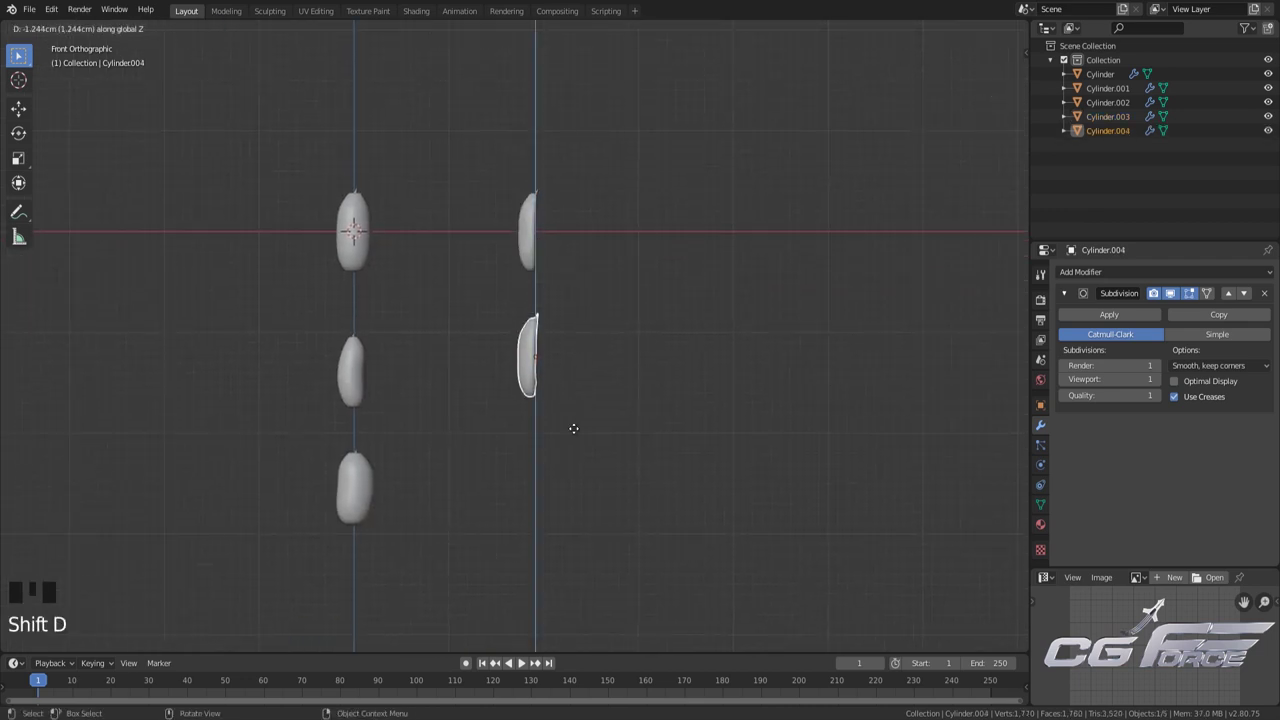
{"action": "left_click", "coordinate": [576, 426]}
{"action": "middle_click_drag", "start_coordinate": [576, 426], "coordinate": [633, 400], "text": "shift"}
{"action": "scroll", "coordinate": [809, 497], "scroll_direction": "up", "scroll_amount": 2}
Rescale the duplicate along Z, then along X
{"action": "key", "text": "s"}
{"action": "key", "text": "z"}
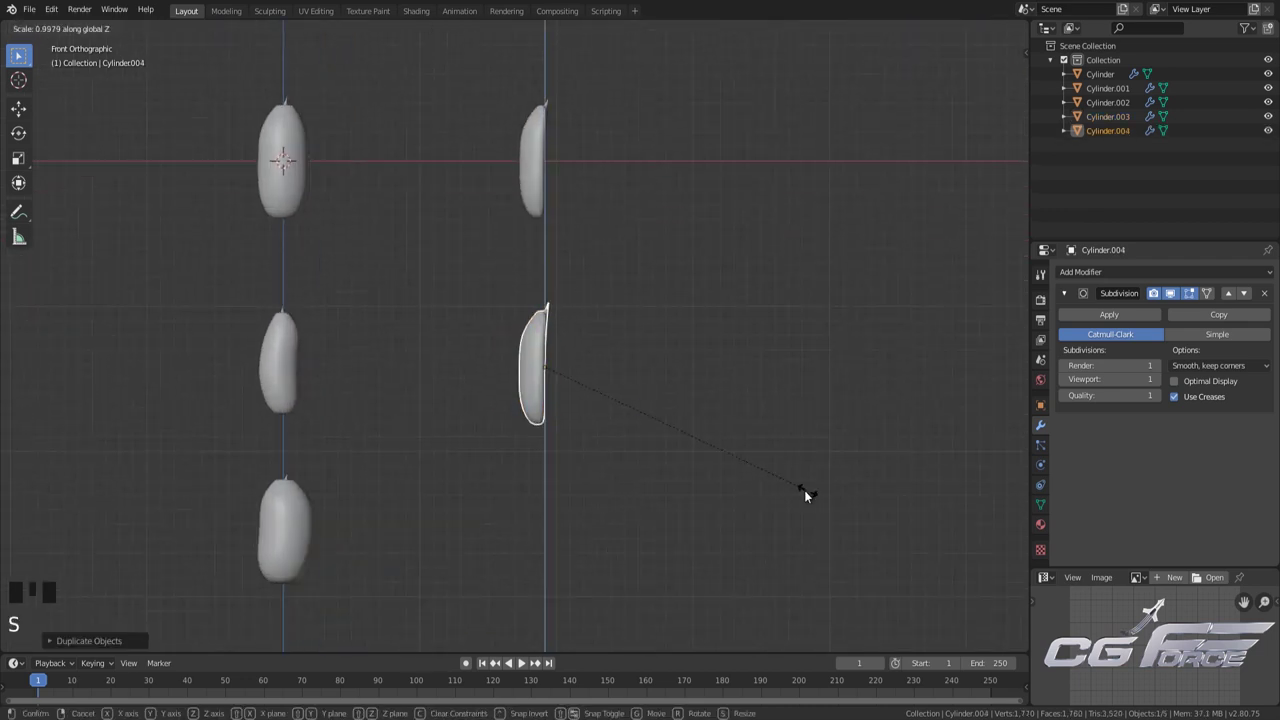
{"action": "left_click", "coordinate": [748, 470]}
{"action": "key", "text": "s"}
{"action": "key", "text": "x"}
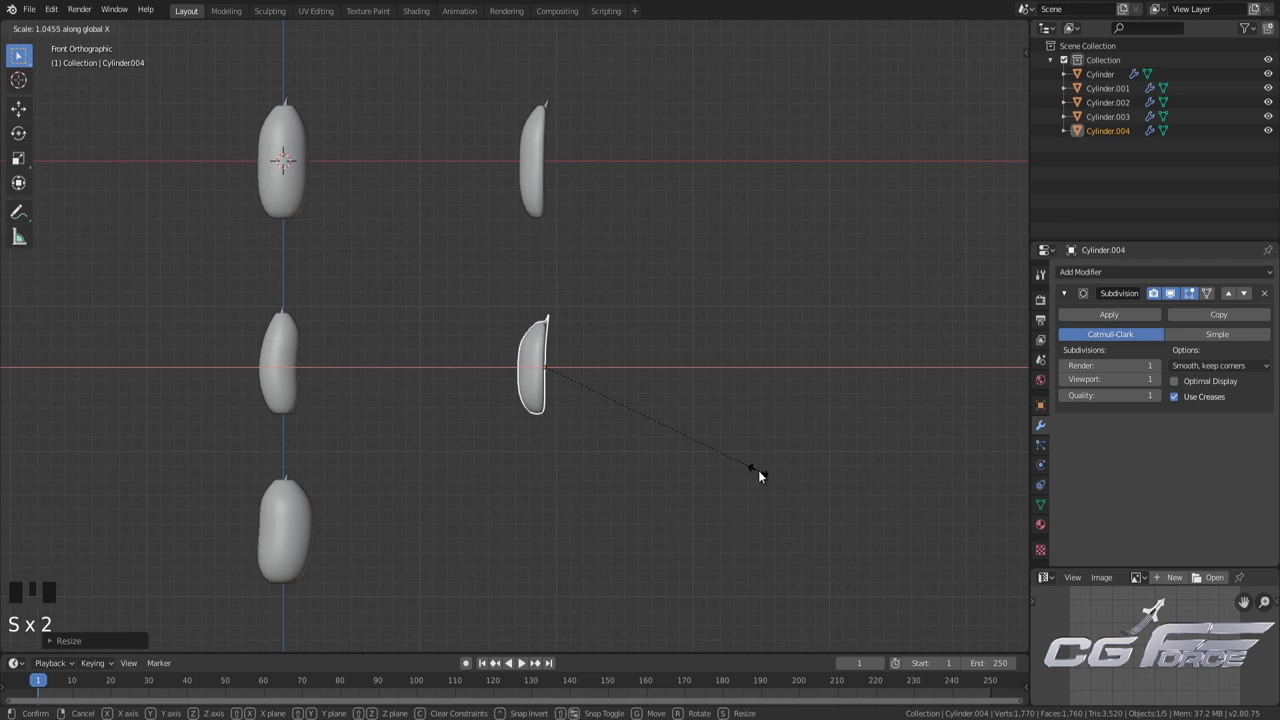
{"action": "left_click", "coordinate": [765, 471]}
{"action": "middle_click_drag", "start_coordinate": [765, 471], "coordinate": [691, 419], "text": "shift"}
{"action": "scroll", "coordinate": [683, 423], "scroll_direction": "up", "scroll_amount": 5}
{"action": "left_click", "coordinate": [707, 352]}
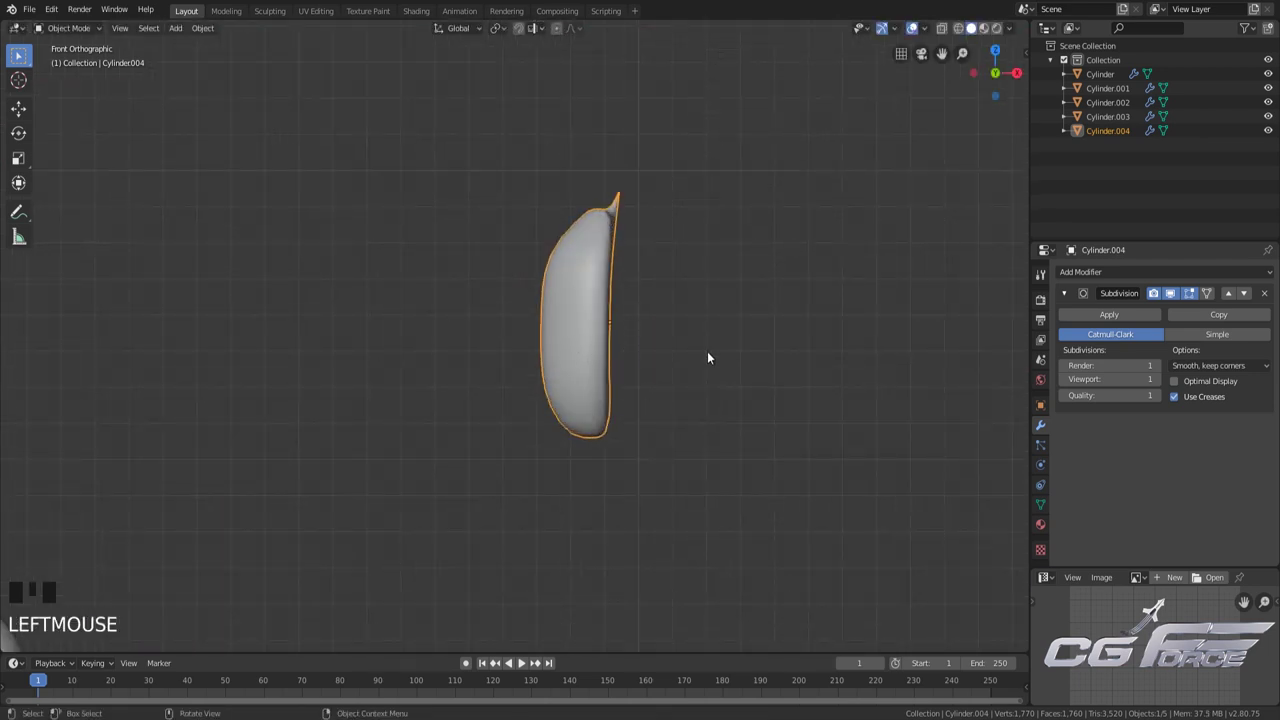
{"action": "middle_click_drag", "start_coordinate": [707, 357], "coordinate": [669, 397]}
{"action": "scroll", "coordinate": [669, 397], "scroll_direction": "up", "scroll_amount": 3}
In Edit Mode on Cylinder.004, select parts of the mesh, checking them in wireframe
{"action": "key", "text": "Tab"}
{"action": "left_click", "coordinate": [571, 349]}
{"action": "left_click", "coordinate": [577, 310], "text": "shift"}
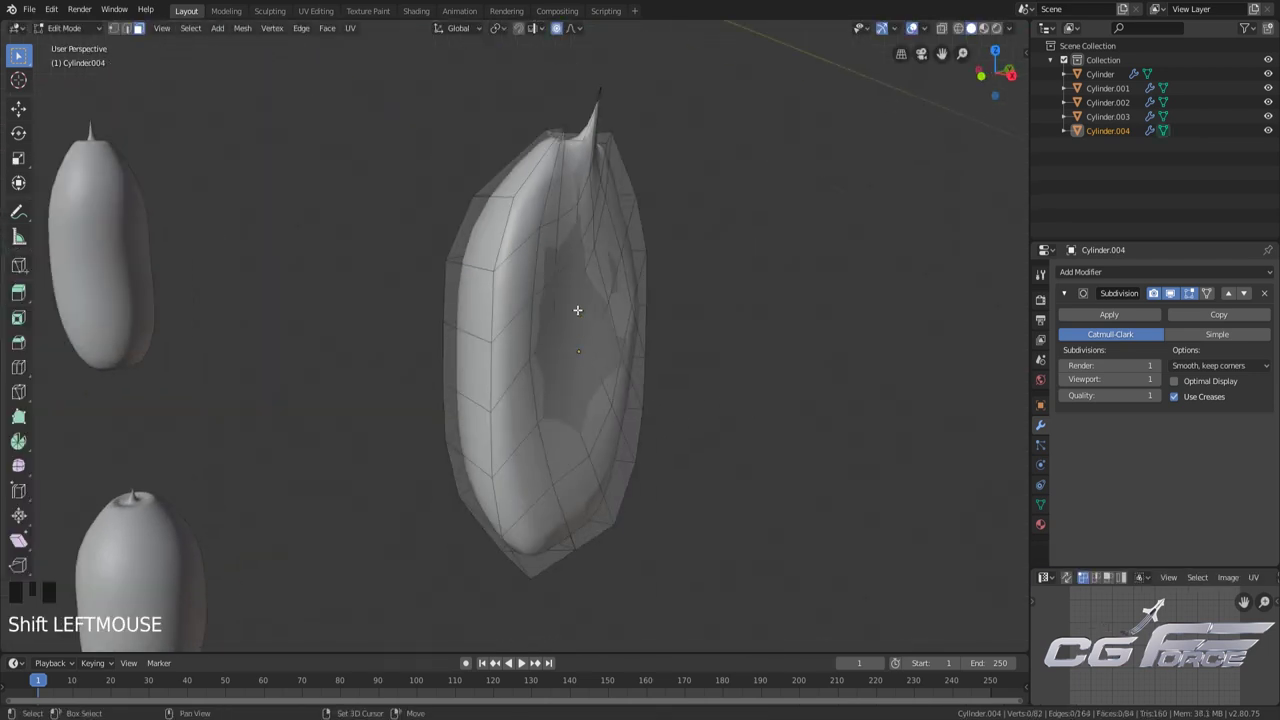
{"action": "key", "text": "shift+z"}
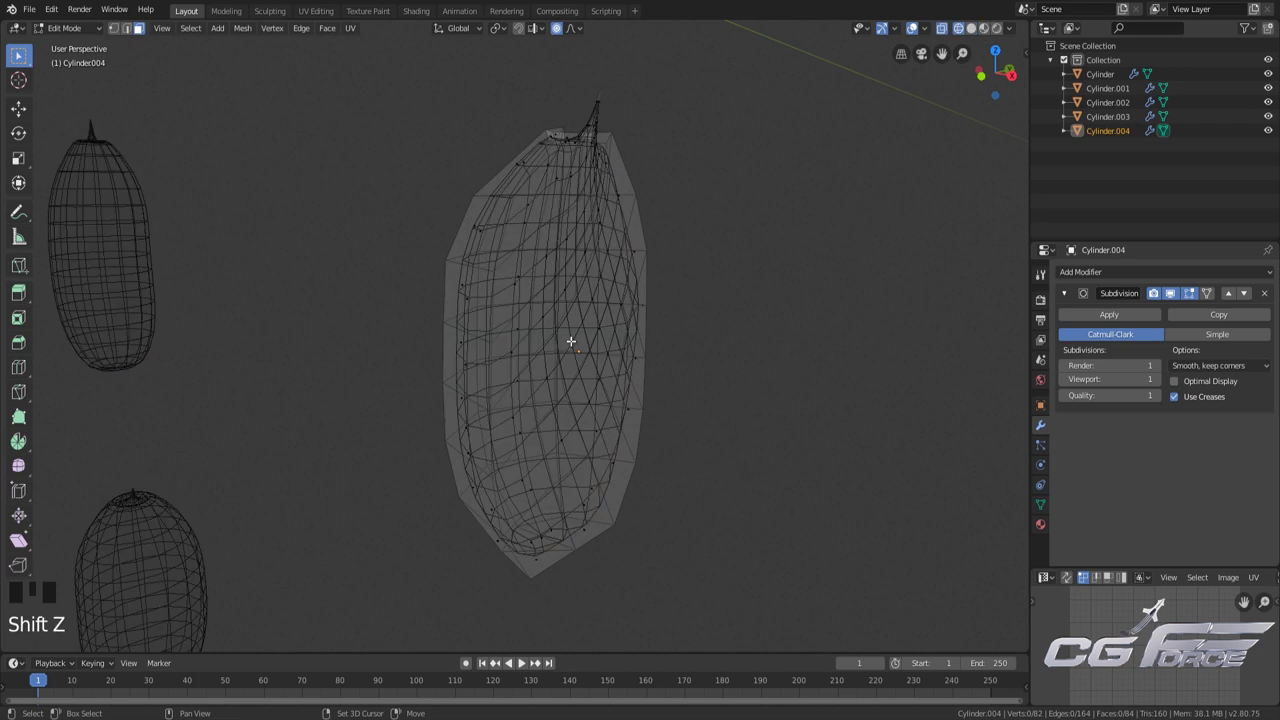
{"action": "key", "text": "2"}
{"action": "key", "text": "shift+z"}
{"action": "left_click", "coordinate": [573, 392]}
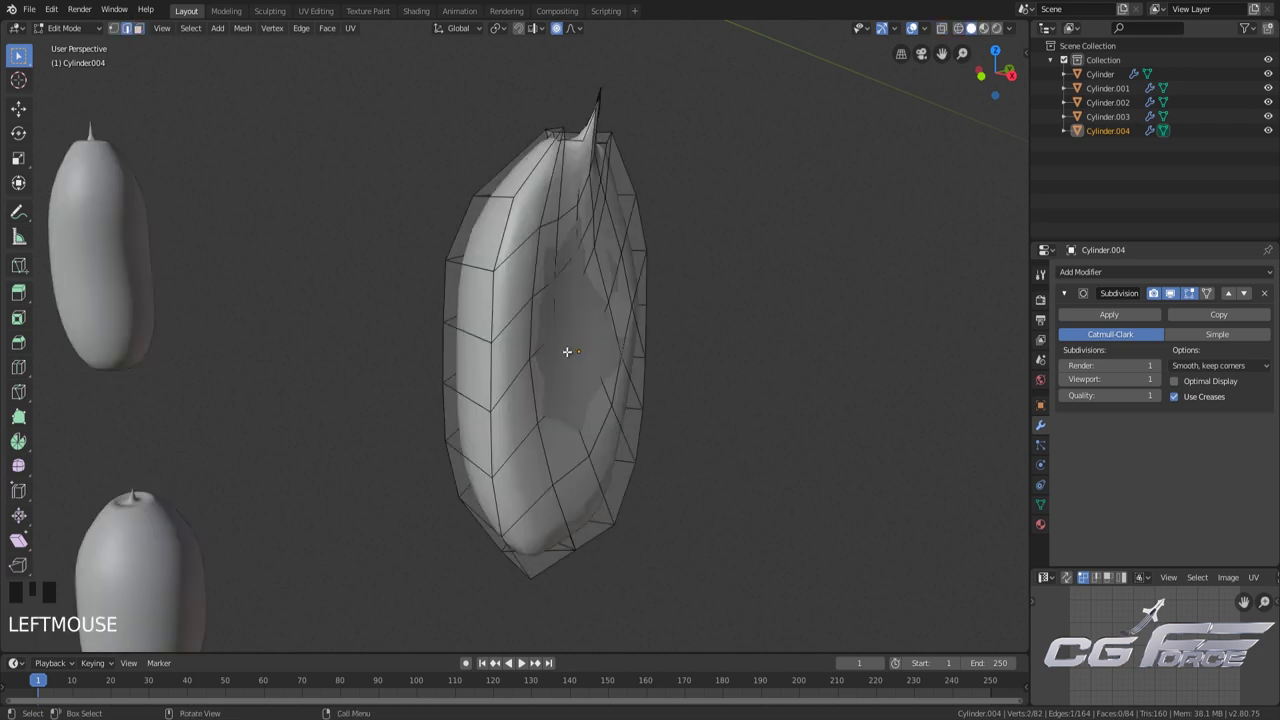
{"action": "left_click", "coordinate": [586, 337], "text": "shift"}
Select faces on the shell in face mode and switch to see-through wireframe
{"action": "key", "text": "shift+z"}
{"action": "scroll", "coordinate": [686, 377], "scroll_direction": "up", "scroll_amount": 2}
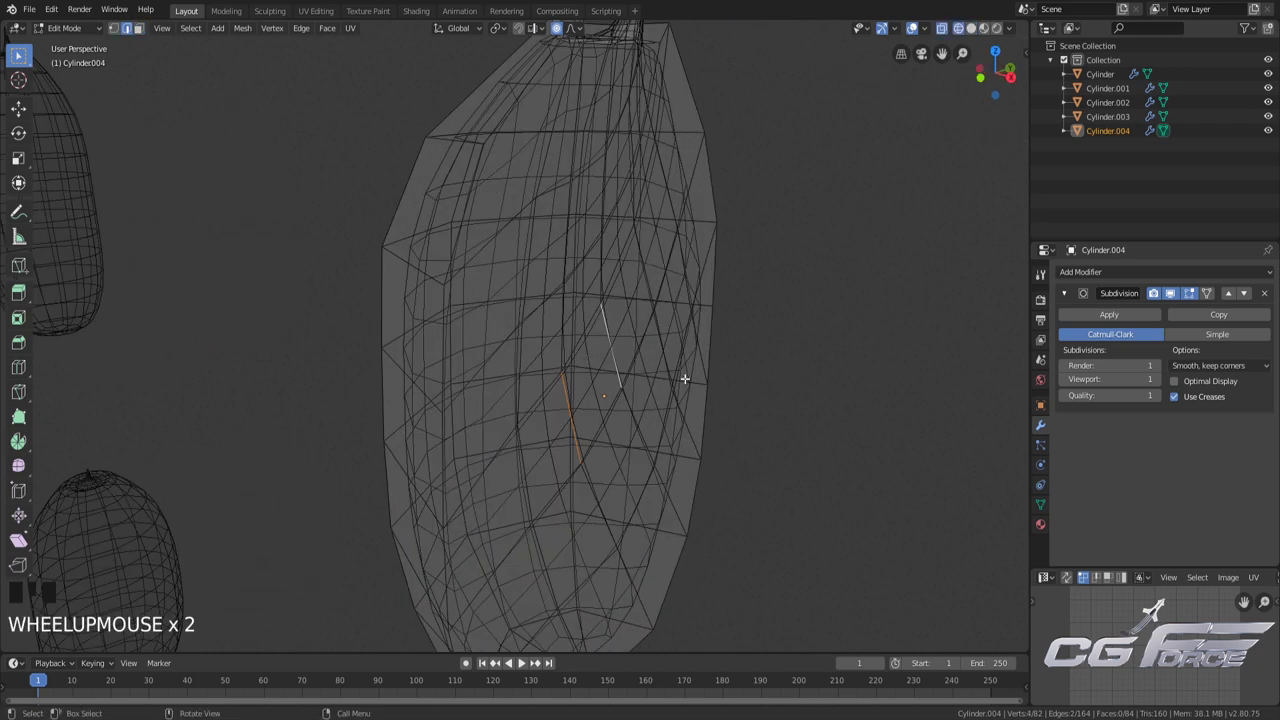
{"action": "left_click", "coordinate": [787, 385]}
{"action": "key", "text": "3"}
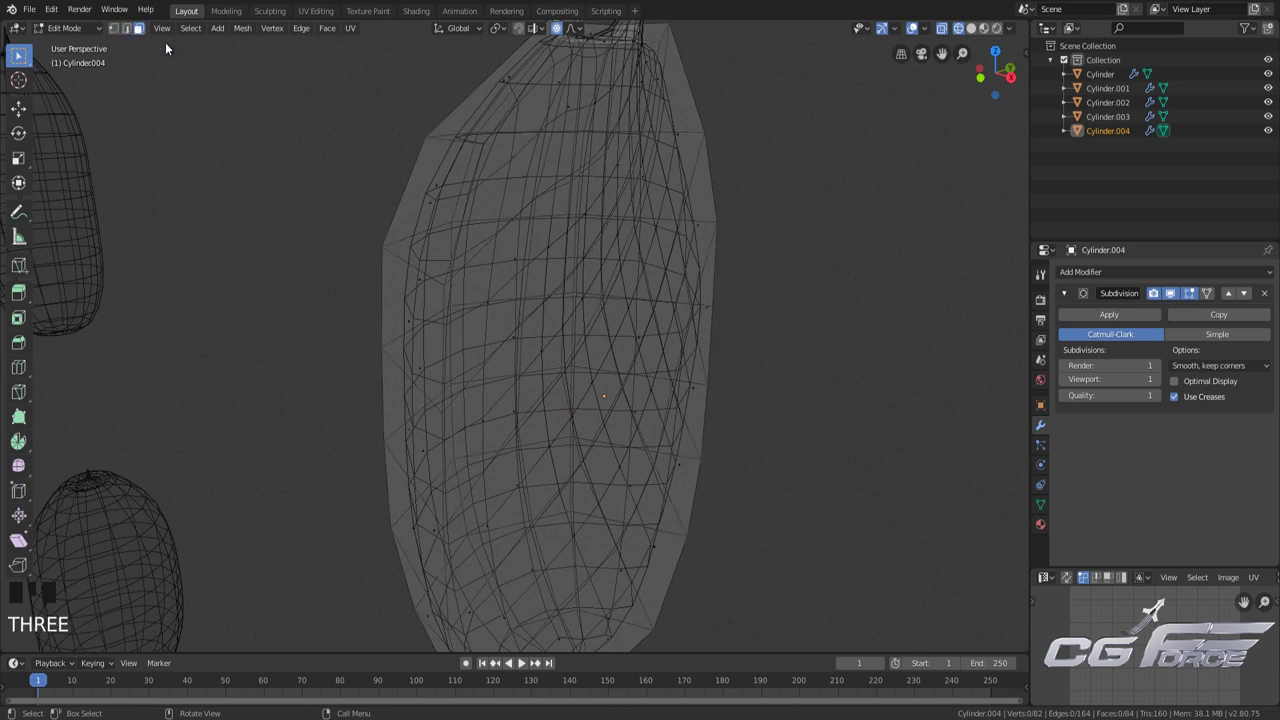
{"action": "key", "text": "shift+z"}
{"action": "left_click", "coordinate": [592, 324], "text": "shift"}
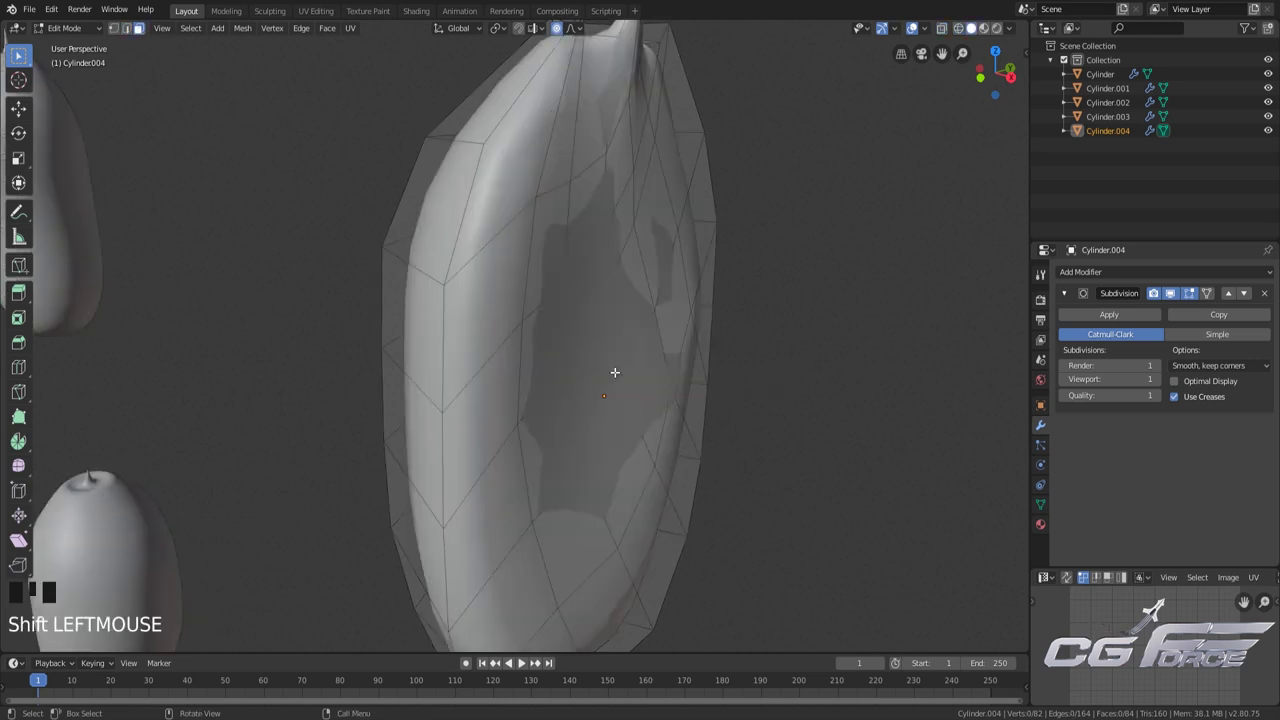
{"action": "scroll", "coordinate": [627, 407], "scroll_direction": "down", "scroll_amount": 1}
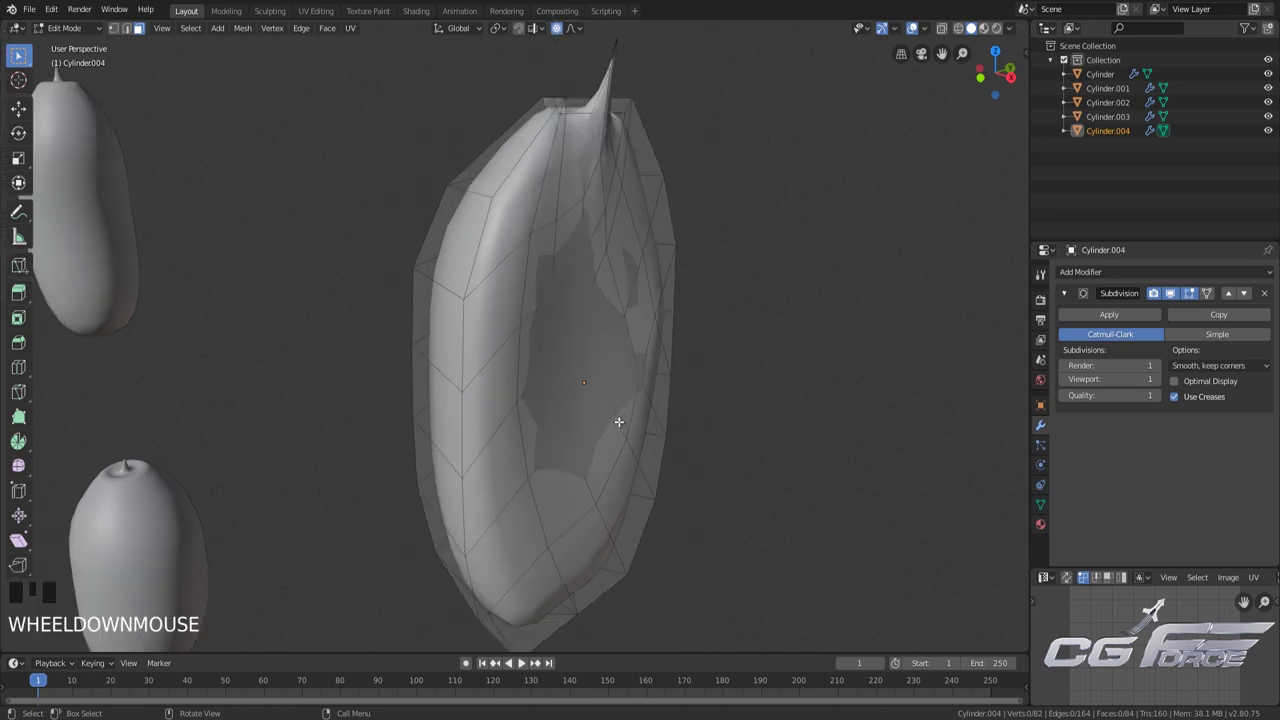
{"action": "key", "text": "shift+z"}
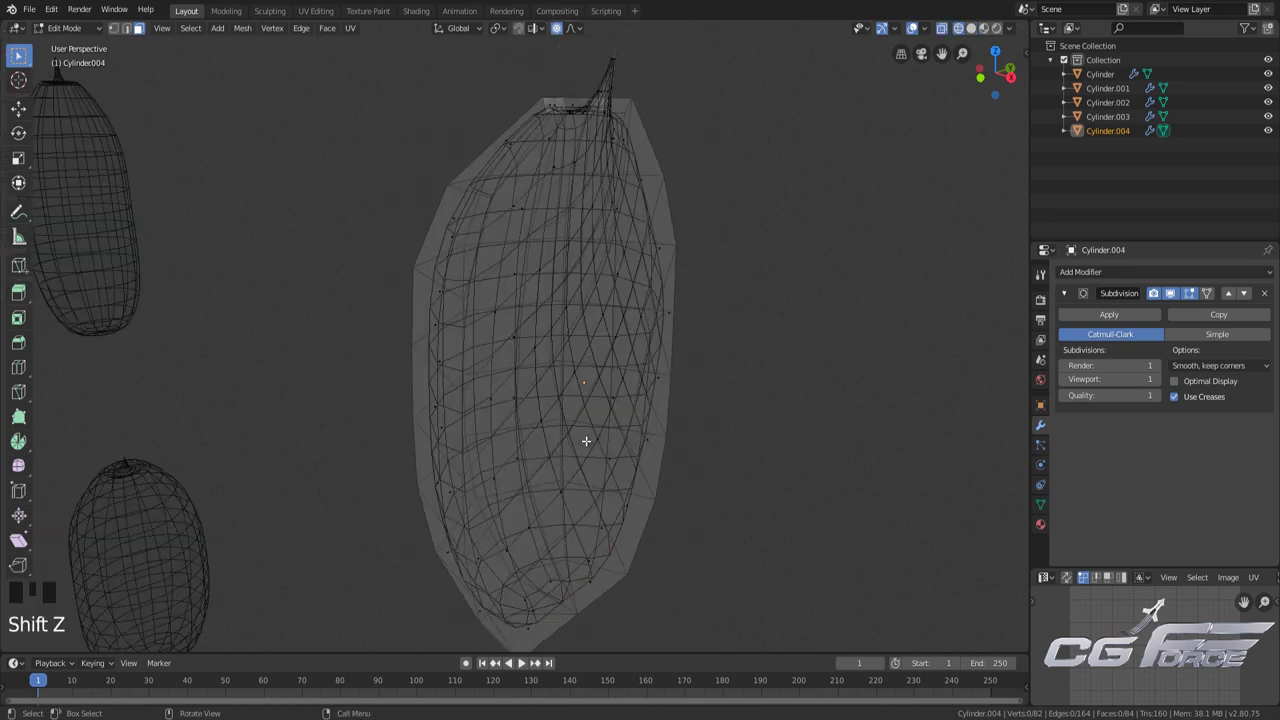
Select faces on Cylinder.004's filled side and dent them along X with proportional falloff
{"action": "triple_click", "coordinate": [138, 32]}
{"action": "scroll", "coordinate": [423, 320], "scroll_direction": "down", "scroll_amount": 2}
{"action": "scroll", "coordinate": [426, 374], "scroll_direction": "up", "scroll_amount": 4}
{"action": "left_click", "coordinate": [394, 419]}
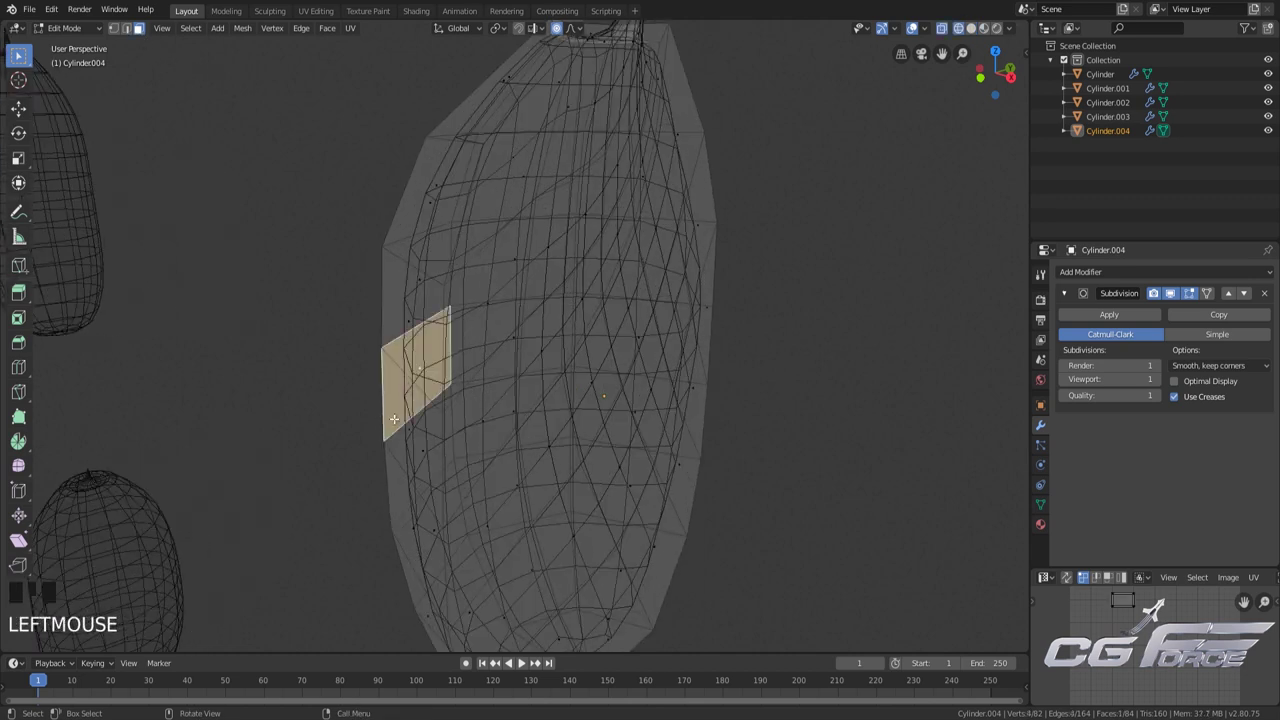
{"action": "scroll", "coordinate": [394, 419], "scroll_direction": "down", "scroll_amount": 1}
{"action": "key", "text": "shift+z"}
{"action": "scroll", "coordinate": [636, 440], "scroll_direction": "up", "scroll_amount": 2}
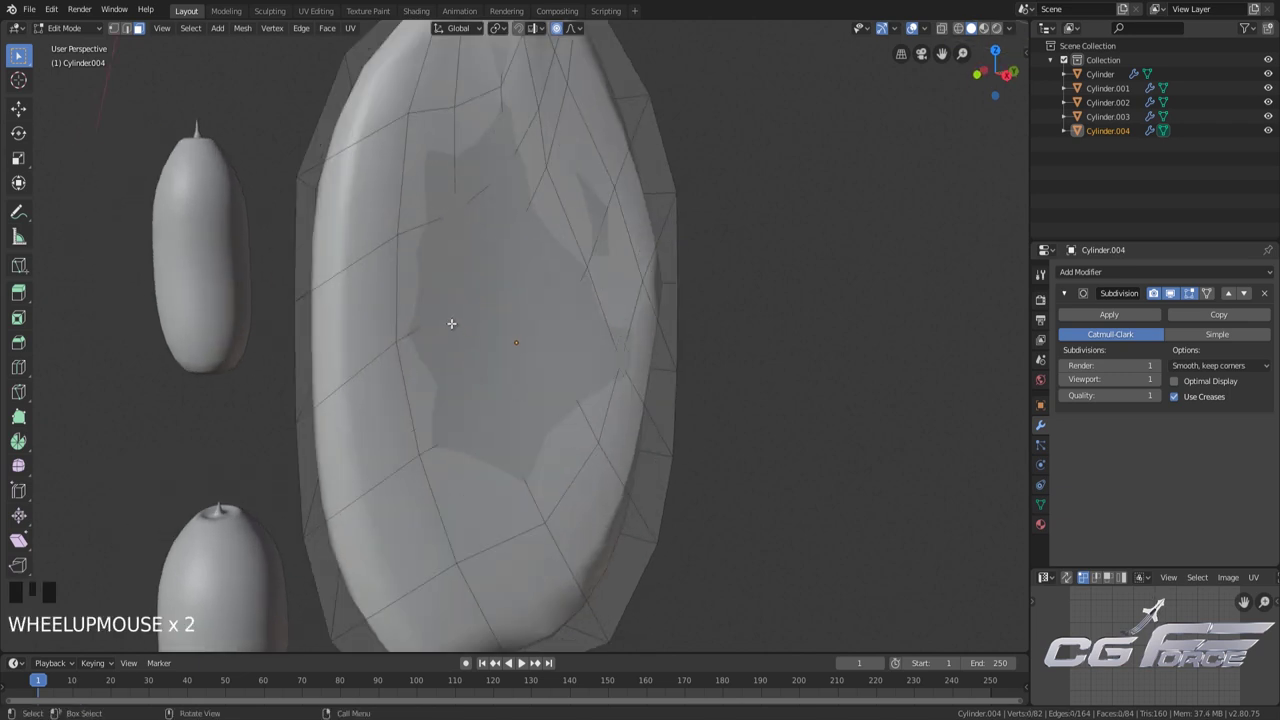
{"action": "left_click", "coordinate": [419, 281]}
{"action": "left_click", "coordinate": [490, 222], "text": "shift"}
{"action": "middle_click_drag", "start_coordinate": [451, 360], "coordinate": [694, 400]}
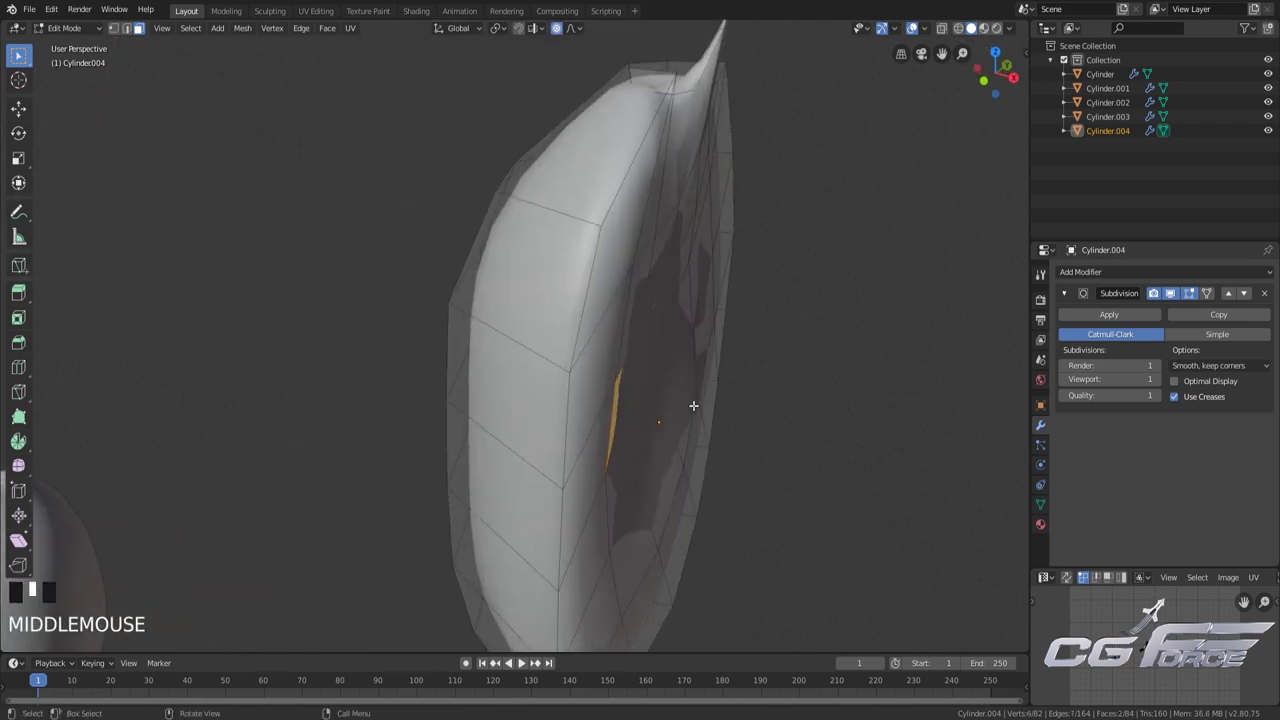
{"action": "key", "text": "g"}
{"action": "key", "text": "x"}
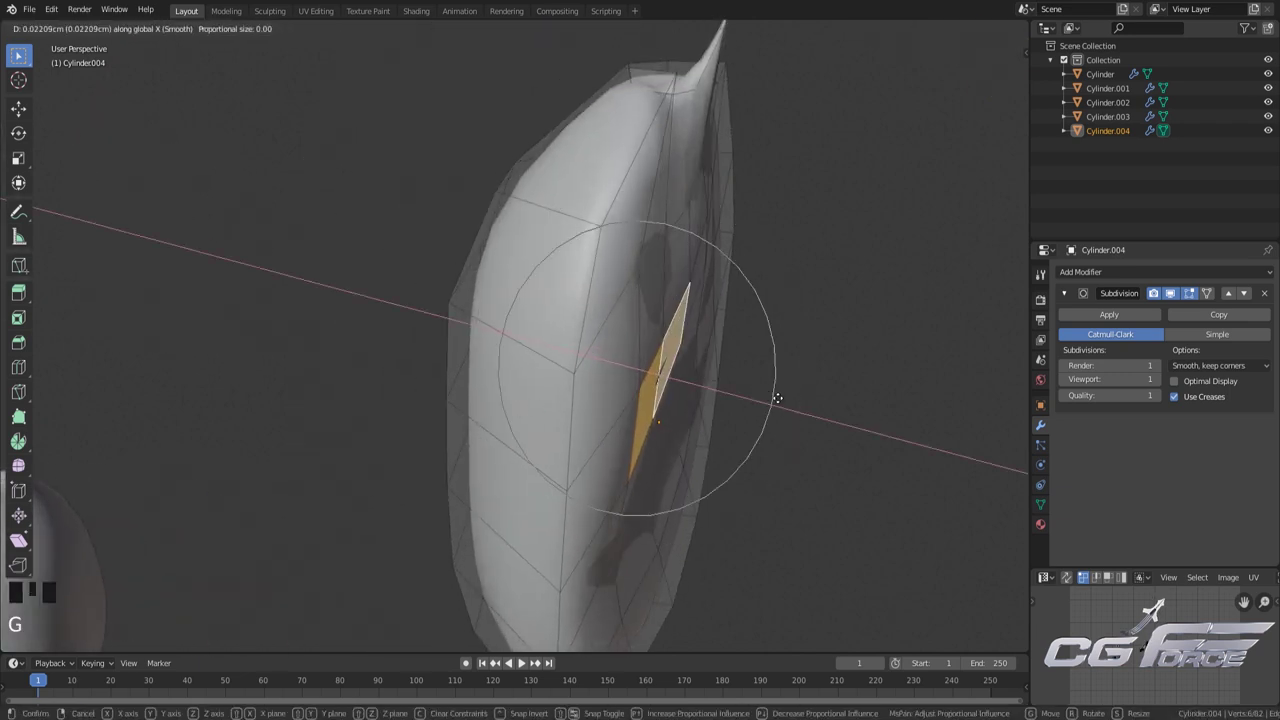
{"action": "left_click", "coordinate": [777, 400]}
{"action": "scroll", "coordinate": [769, 435], "scroll_direction": "down", "scroll_amount": 4}
{"action": "middle_click_drag", "start_coordinate": [769, 435], "coordinate": [726, 397]}
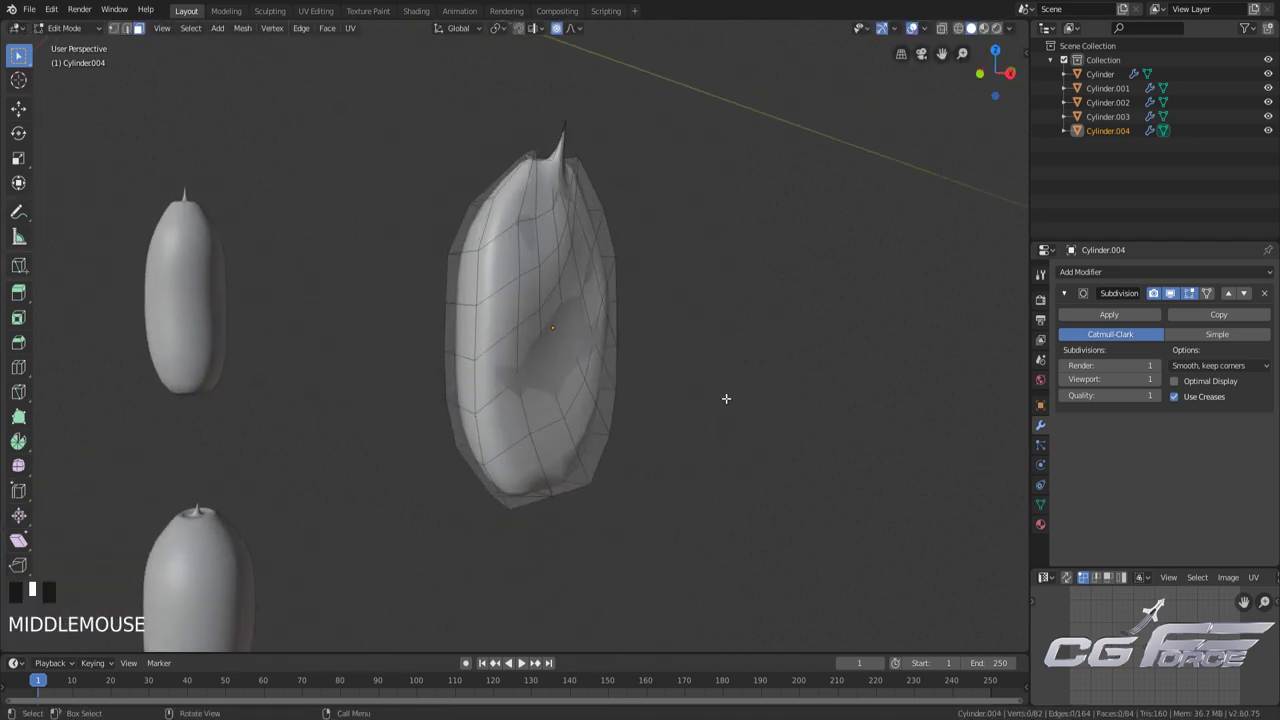
In front view, box-select the middle vertex ring and nudge it 0.02157 cm along X
{"action": "key", "text": "KP_1"}
{"action": "key", "text": "1"}
{"action": "key", "text": "shift+z"}
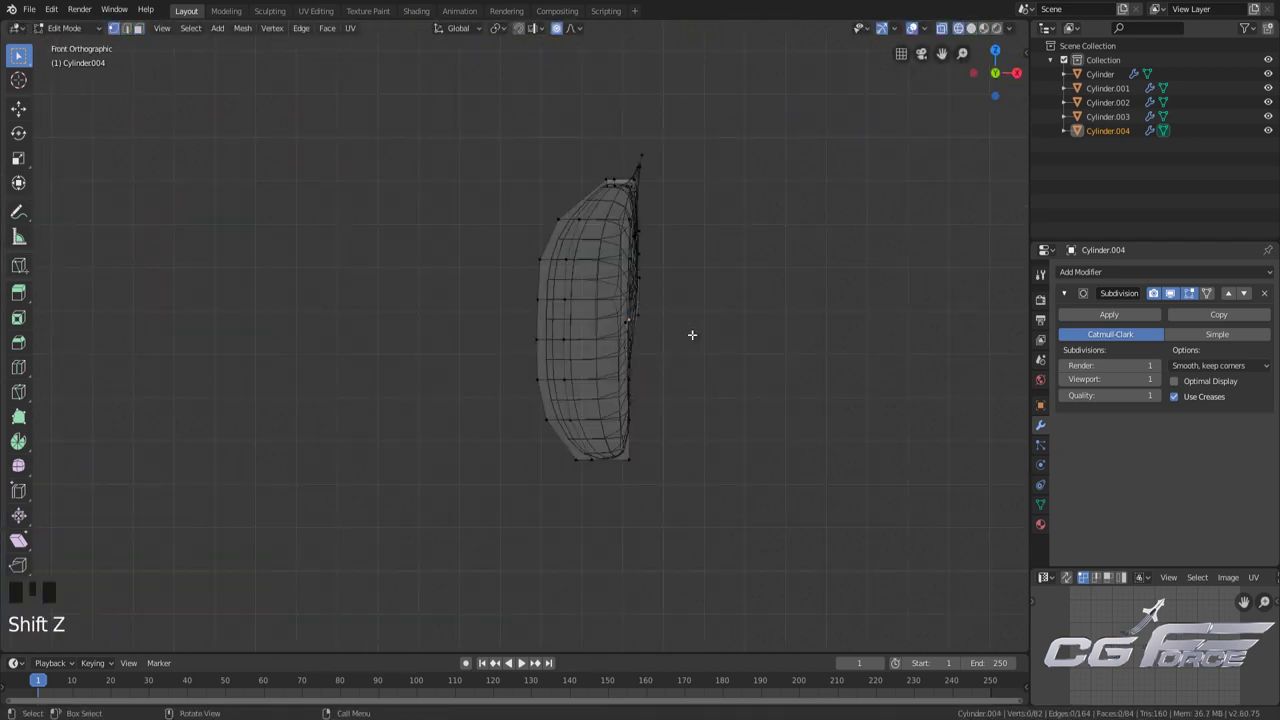
{"action": "left_click_drag", "start_coordinate": [705, 325], "coordinate": [481, 361]}
{"action": "scroll", "coordinate": [749, 403], "scroll_direction": "up", "scroll_amount": 2}
{"action": "key", "text": "shift+z"}
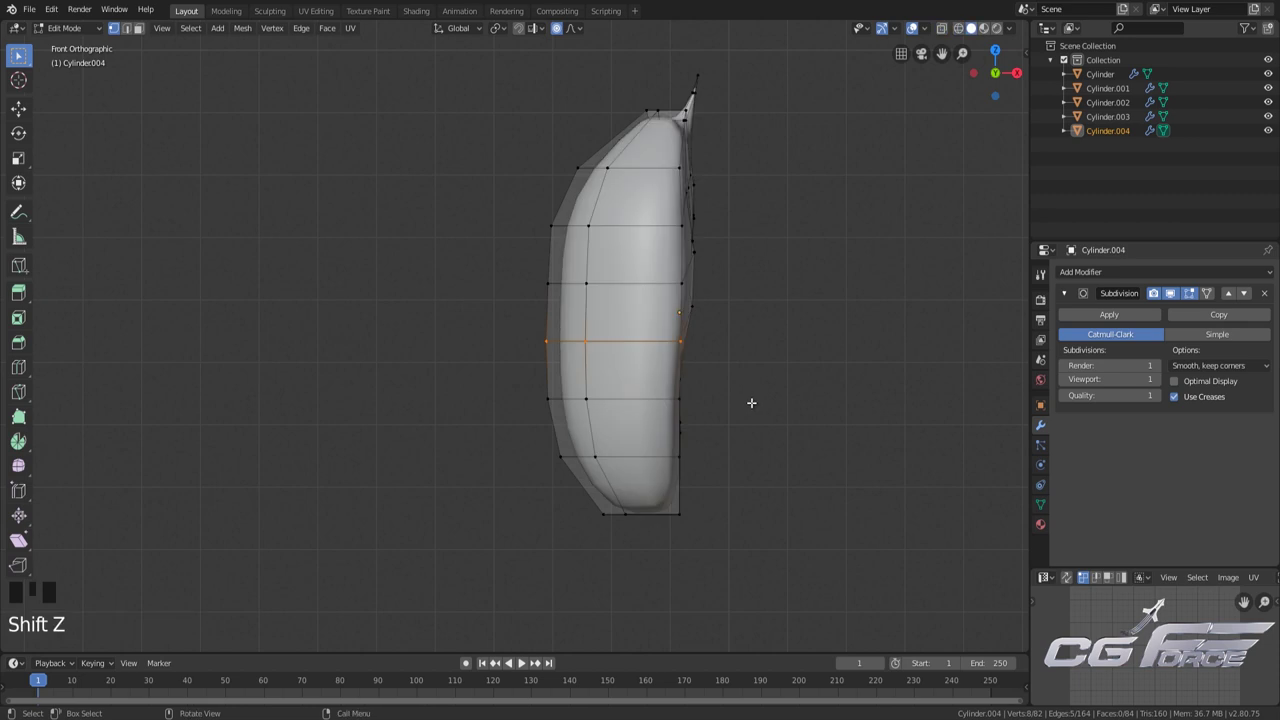
{"action": "key", "text": "g"}
{"action": "key", "text": "x"}
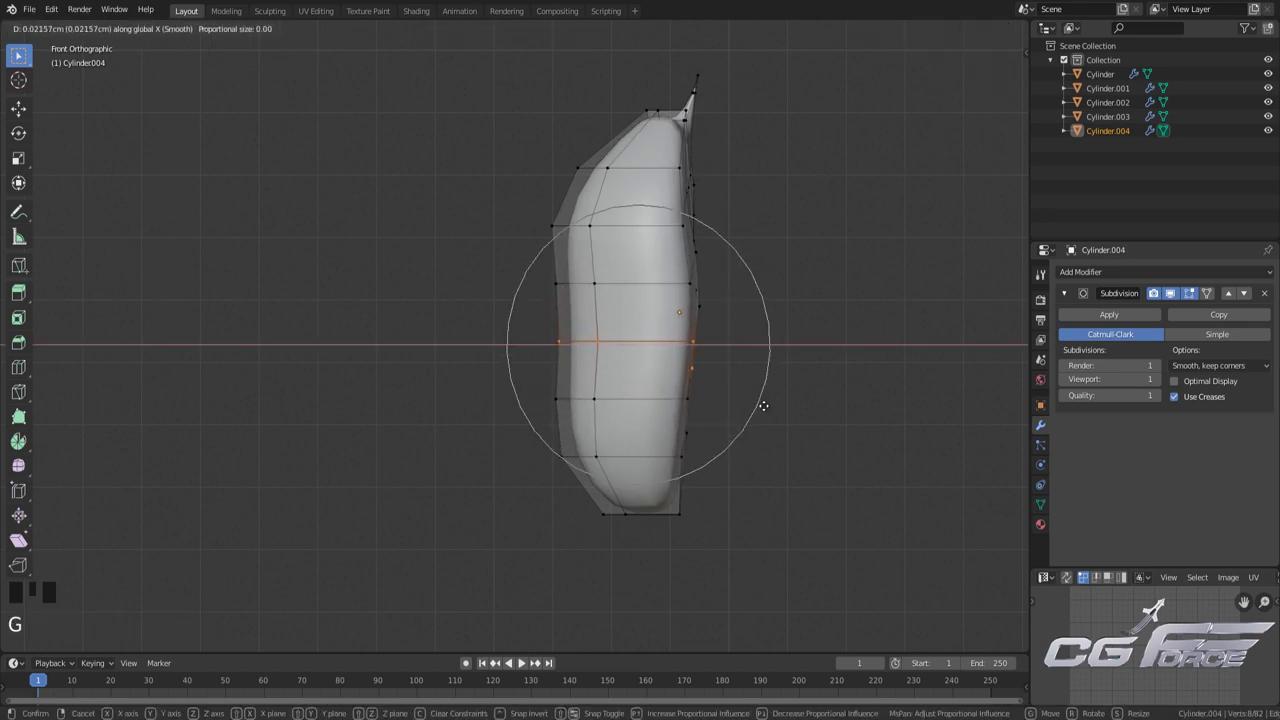
{"action": "left_click", "coordinate": [757, 402]}
{"action": "scroll", "coordinate": [757, 446], "scroll_direction": "down", "scroll_amount": 3}
Return to Object Mode and save Peanuts-Tutorial.blend
{"action": "key", "text": "Tab"}
{"action": "scroll", "coordinate": [649, 468], "scroll_direction": "down", "scroll_amount": 3}
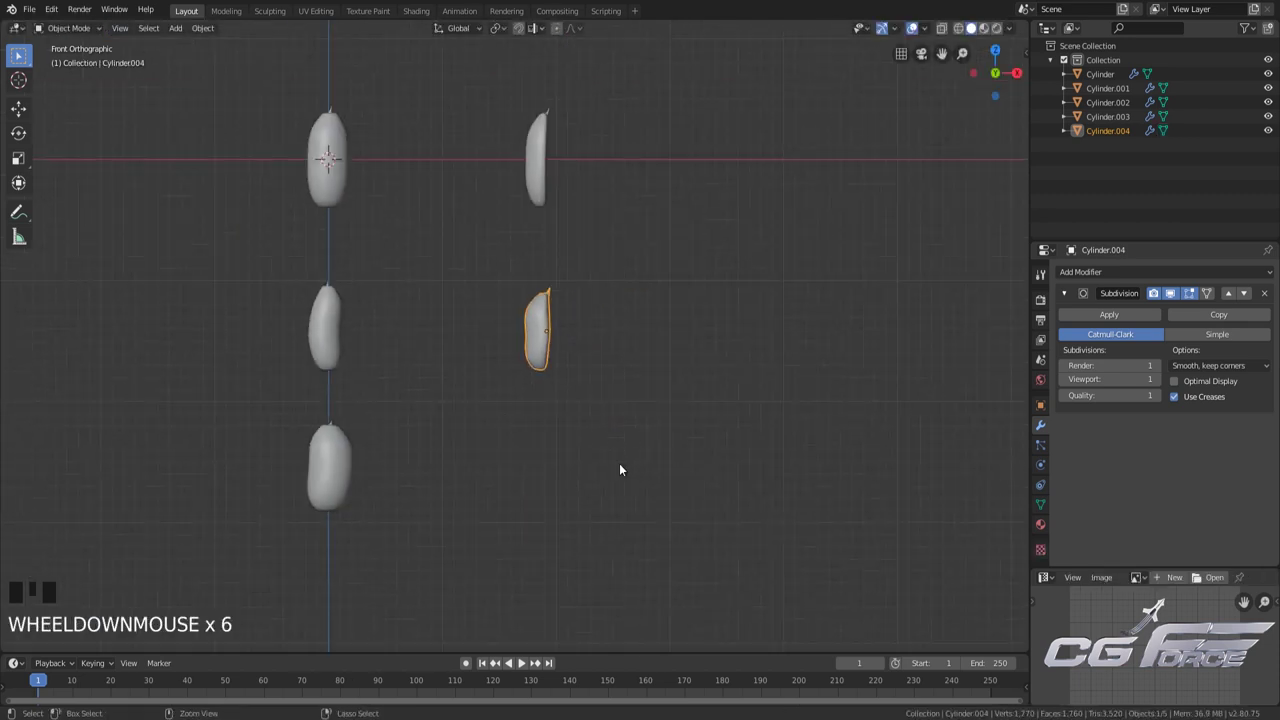
{"action": "key", "text": "ctrl+s"}
{"action": "scroll", "coordinate": [628, 416], "scroll_direction": "down", "scroll_amount": 1}
Duplicate the peanut shell as Cylinder.005, placed 2.799 cm lower in the bottom row
{"action": "middle_click_drag", "start_coordinate": [629, 416], "coordinate": [633, 407], "text": "shift"}
{"action": "scroll", "coordinate": [628, 285], "scroll_direction": "up", "scroll_amount": 3}
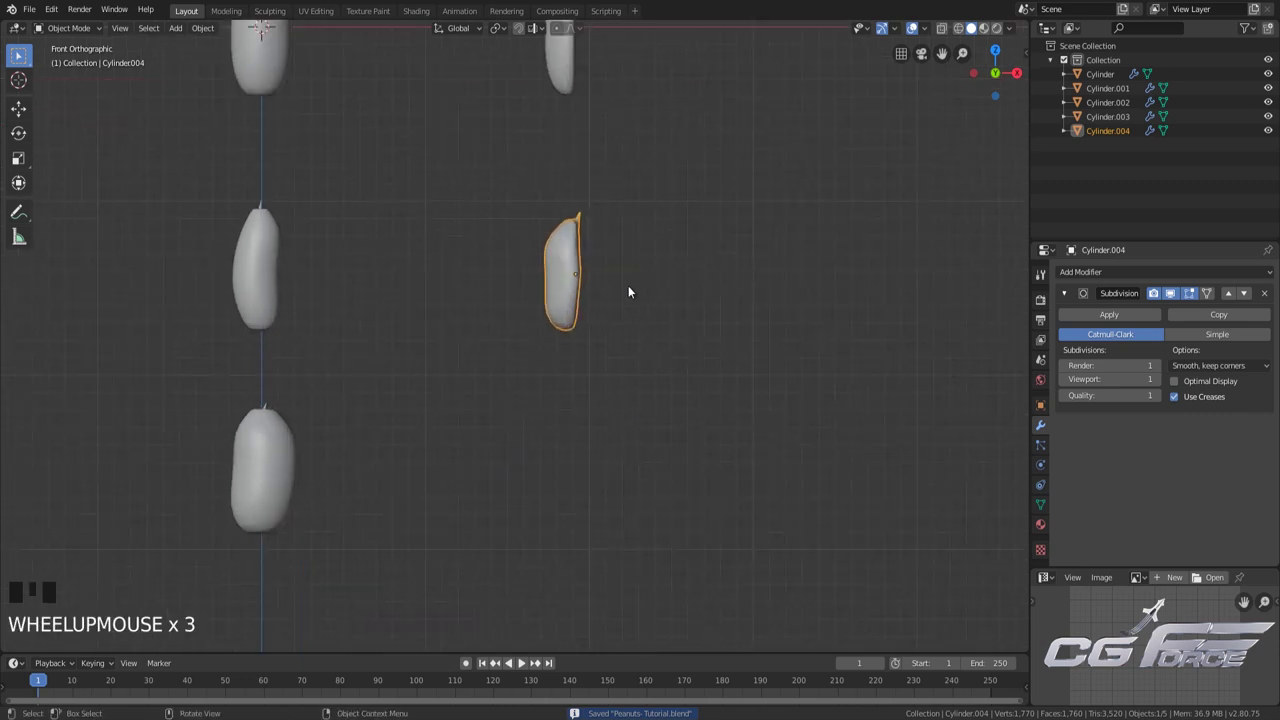
{"action": "double_click", "coordinate": [578, 215]}
{"action": "left_click", "coordinate": [566, 84]}
{"action": "key", "text": "shift+d"}
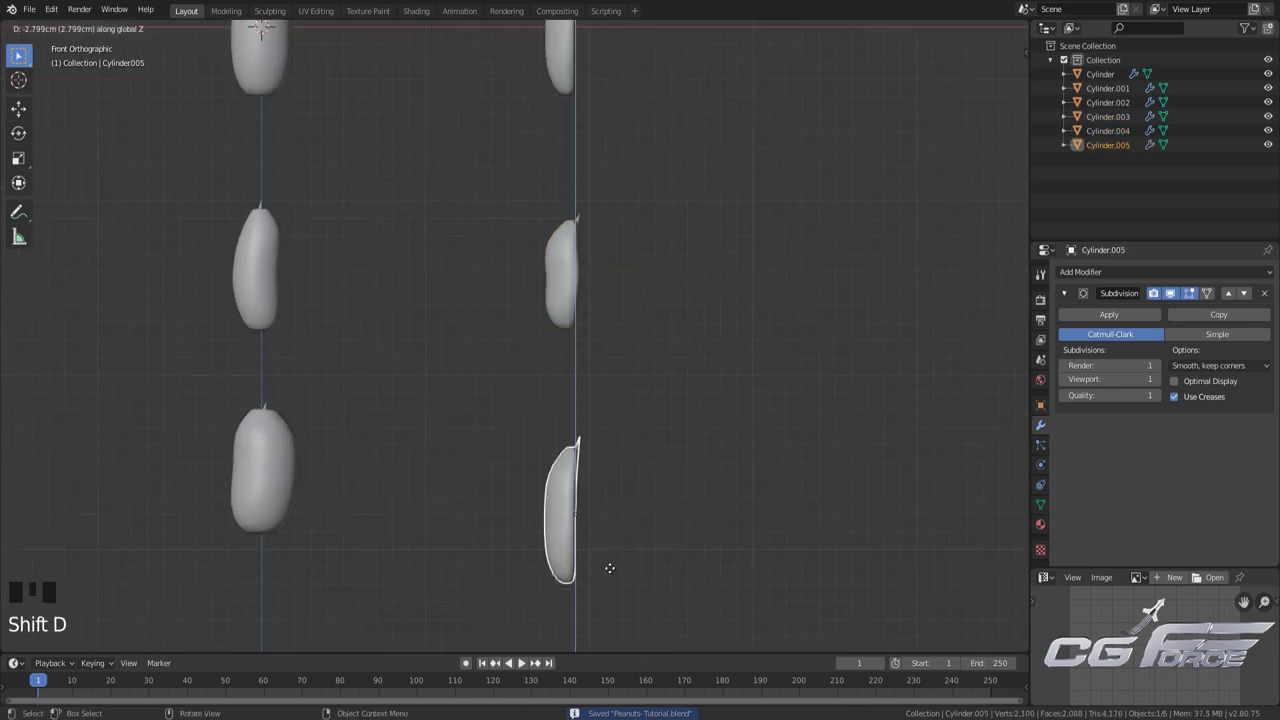
{"action": "left_click", "coordinate": [699, 554]}
{"action": "left_click", "coordinate": [557, 514]}
Scale Cylinder.005 down, then slim it to 0.856 horizontally with Z locked
{"action": "key", "text": "s"}
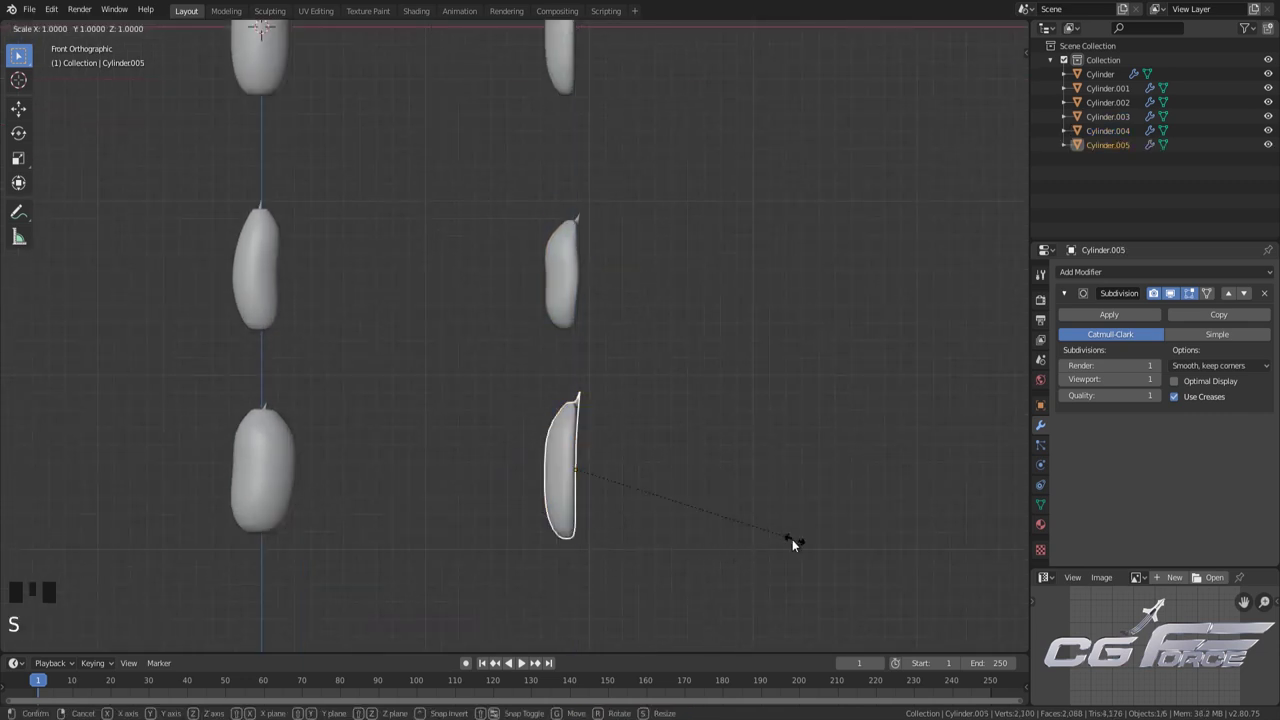
{"action": "left_click", "coordinate": [792, 546]}
{"action": "key", "text": "s"}
{"action": "key", "text": "shift+z"}
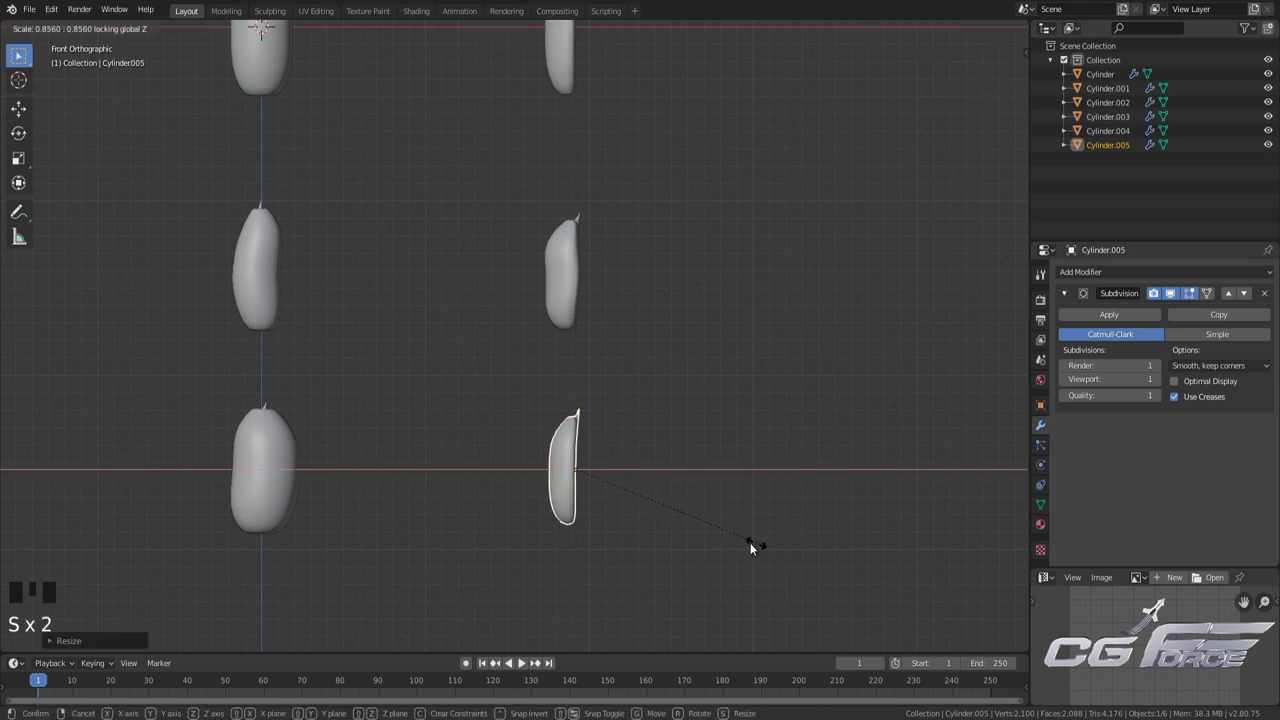
{"action": "left_click", "coordinate": [726, 538]}
{"action": "middle_click_drag", "start_coordinate": [726, 538], "coordinate": [677, 552]}
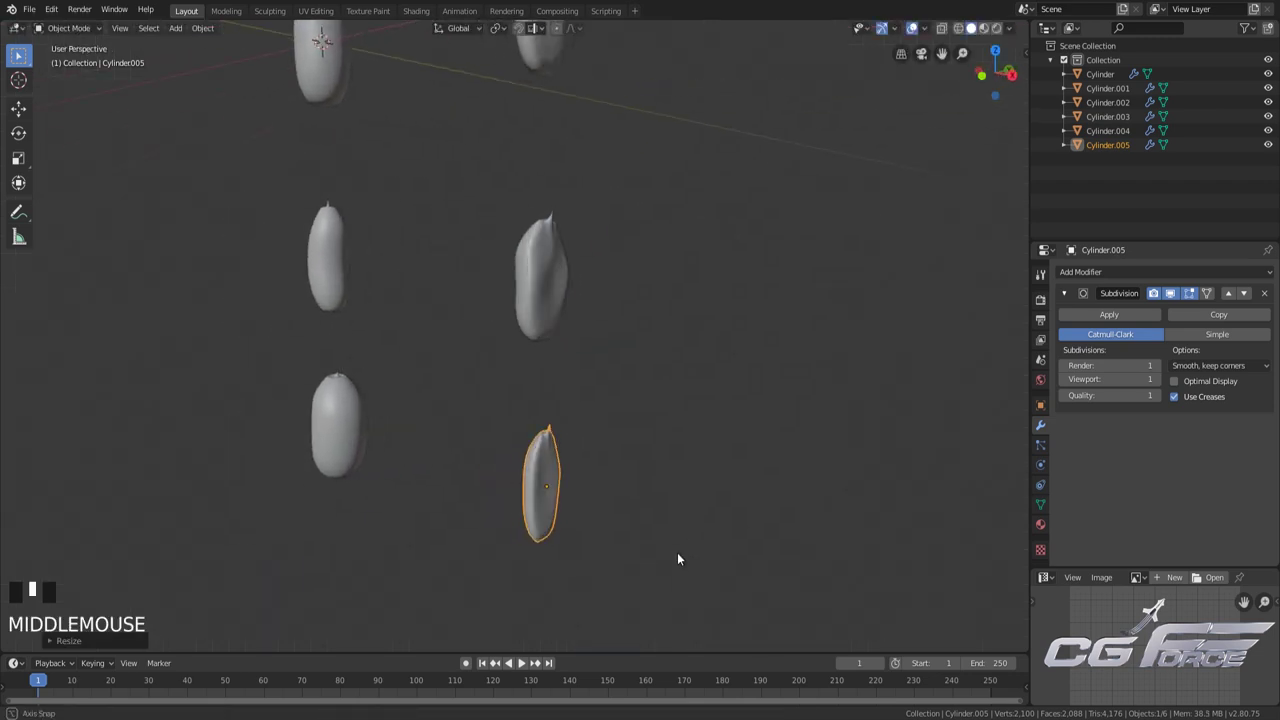
Frame Cylinder.005 in front view and edit its mesh in wireframe
{"action": "key", "text": "KP_1"}
{"action": "scroll", "coordinate": [721, 565], "scroll_direction": "up", "scroll_amount": 2}
{"action": "middle_click_drag", "start_coordinate": [714, 493], "coordinate": [680, 446], "text": "shift"}
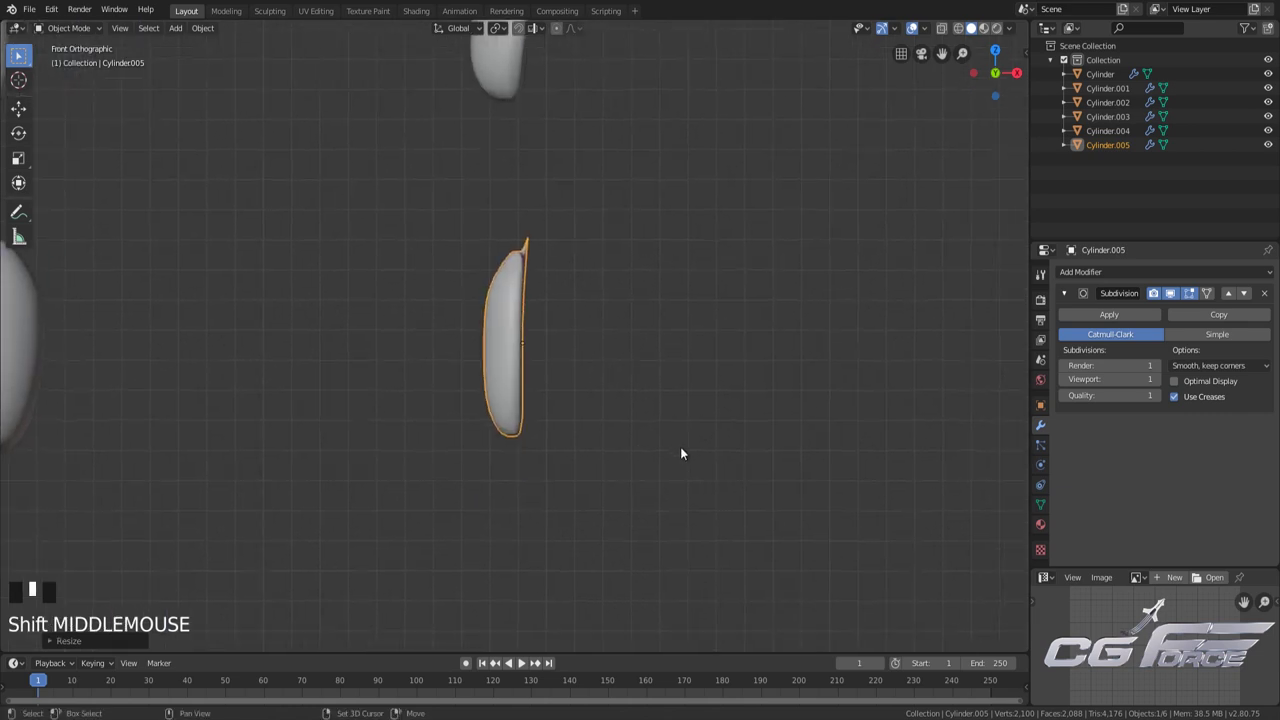
{"action": "key", "text": "Tab"}
{"action": "key", "text": "shift+z"}
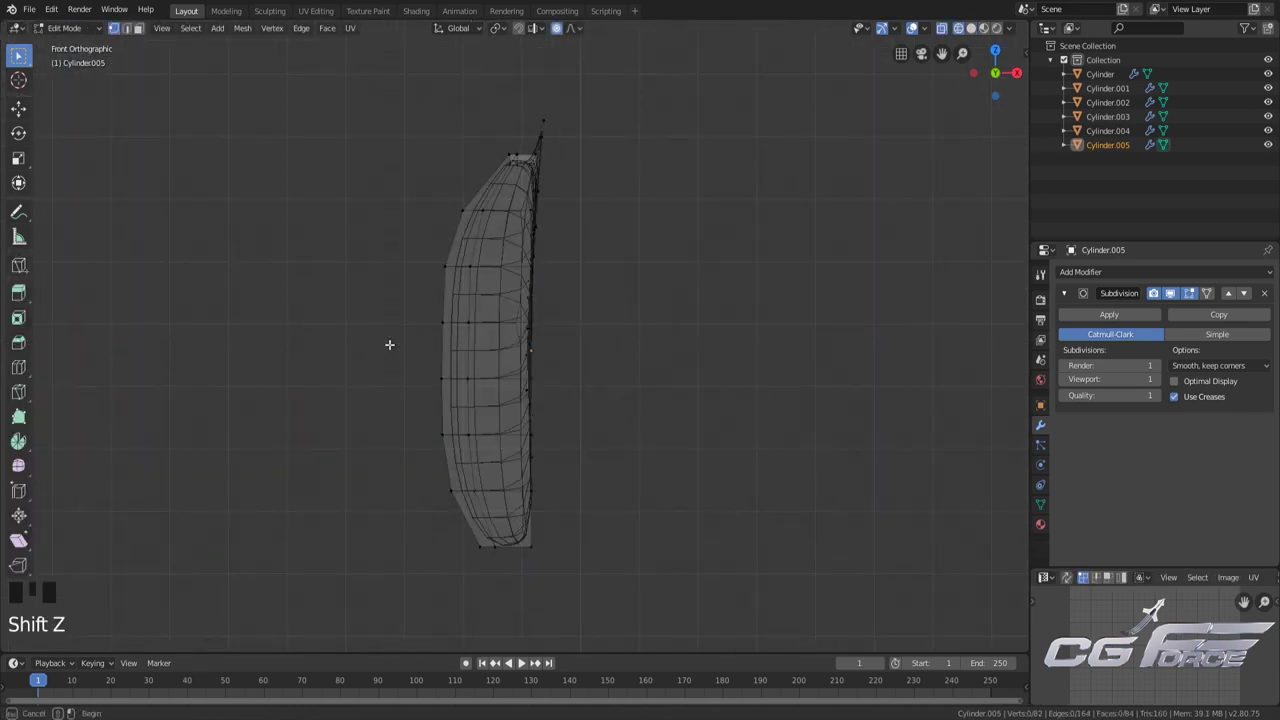
Box-select the middle vertex ring and bend the shell along X with proportional falloff
{"action": "key", "text": "b"}
{"action": "left_click_drag", "start_coordinate": [389, 344], "coordinate": [627, 411]}
{"action": "key", "text": "g"}
{"action": "key", "text": "x"}
{"action": "scroll", "coordinate": [606, 417], "scroll_direction": "down", "scroll_amount": 2}
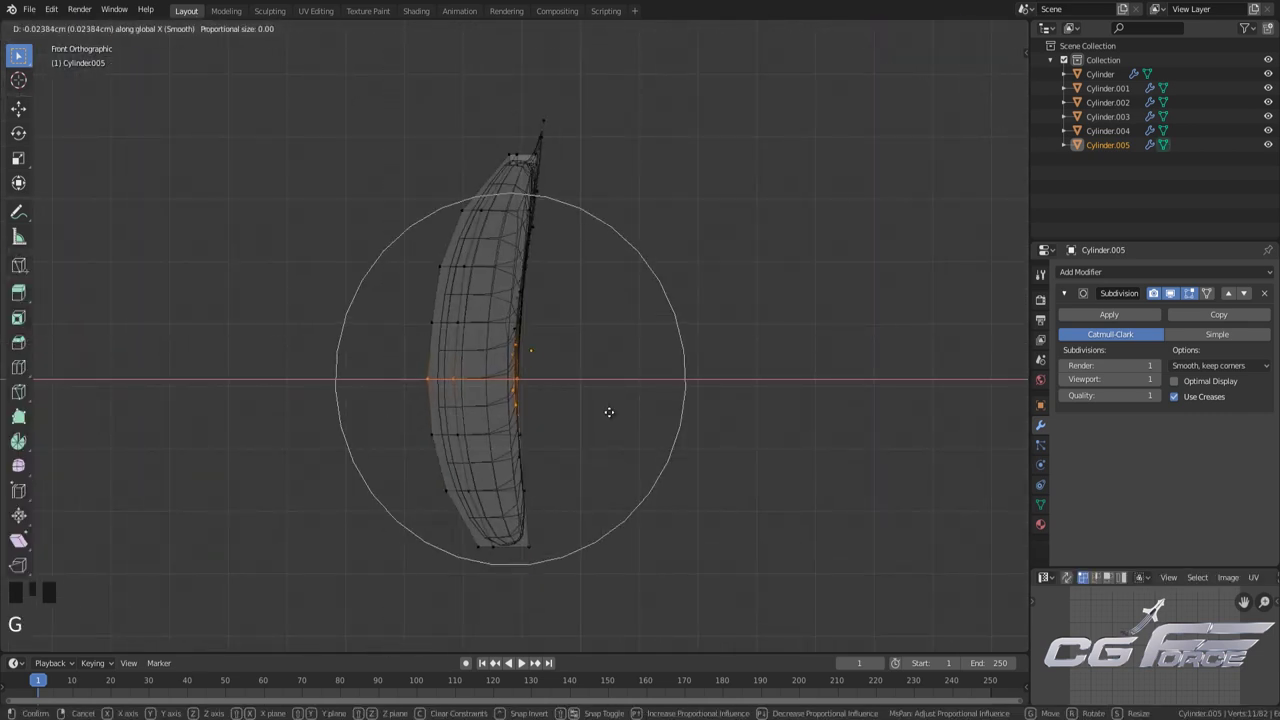
{"action": "scroll", "coordinate": [616, 416], "scroll_direction": "up", "scroll_amount": 3}
{"action": "scroll", "coordinate": [615, 418], "scroll_direction": "up", "scroll_amount": 3}
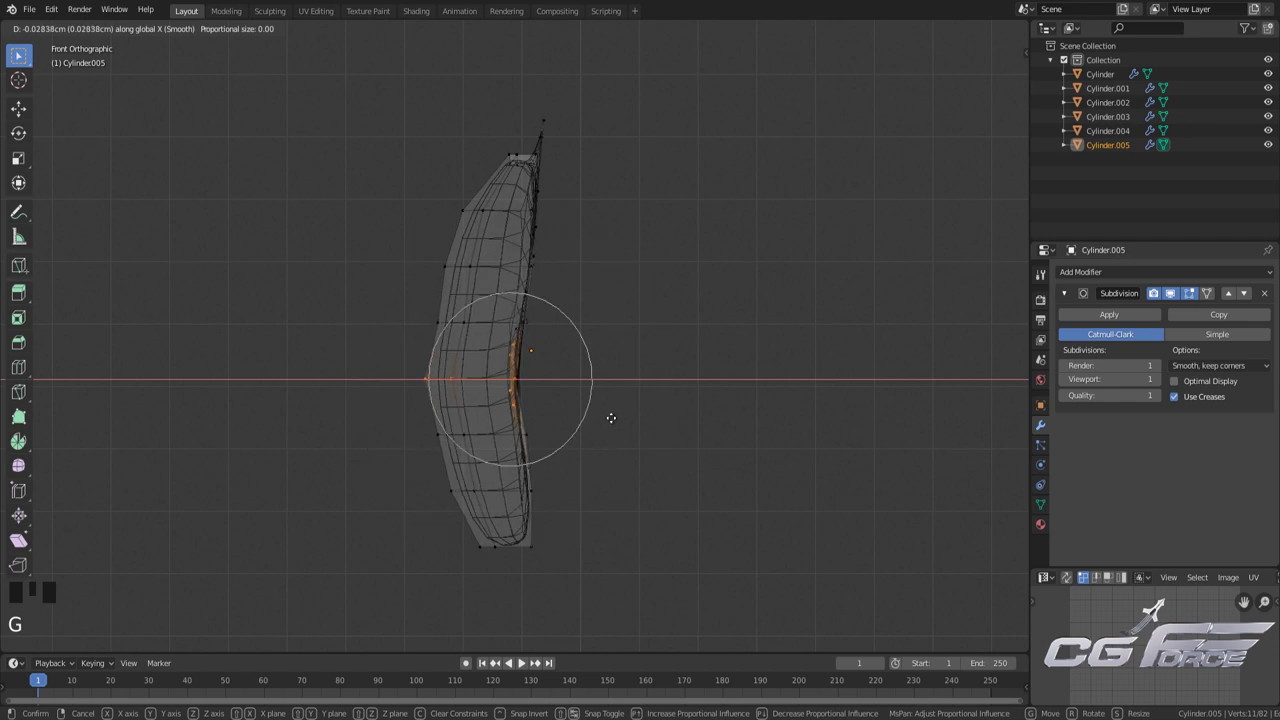
{"action": "left_click", "coordinate": [610, 420]}
Nudge the shell's tip vertex sideways along X with proportional falloff
{"action": "middle_click_drag", "start_coordinate": [548, 109], "coordinate": [618, 304], "text": "shift"}
{"action": "key", "text": "g"}
{"action": "key", "text": "x"}
{"action": "scroll", "coordinate": [618, 304], "scroll_direction": "down", "scroll_amount": 1}
{"action": "scroll", "coordinate": [600, 306], "scroll_direction": "up", "scroll_amount": 1}
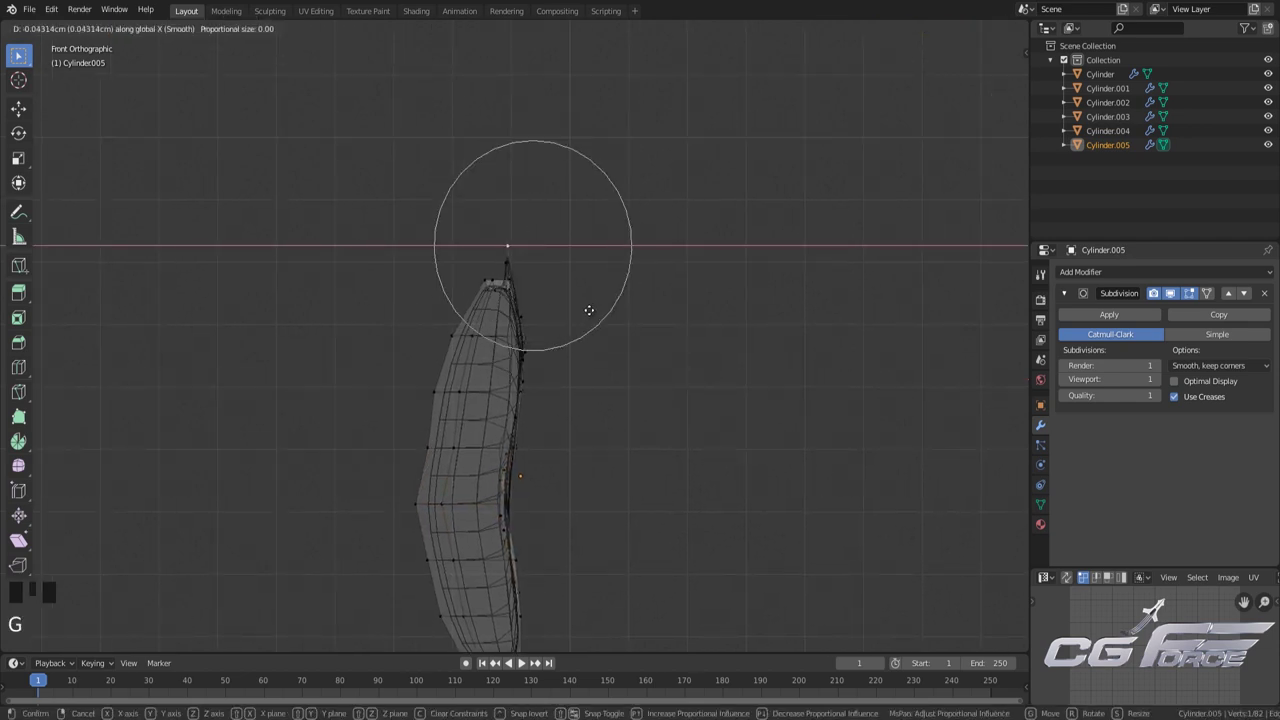
{"action": "left_click", "coordinate": [586, 311]}
{"action": "scroll", "coordinate": [594, 320], "scroll_direction": "down", "scroll_amount": 2}
In solid shading, select two faces near the tip and push them inward softly
{"action": "key", "text": "shift+z"}
{"action": "middle_click_drag", "start_coordinate": [616, 423], "coordinate": [611, 460]}
{"action": "scroll", "coordinate": [478, 386], "scroll_direction": "up", "scroll_amount": 3}
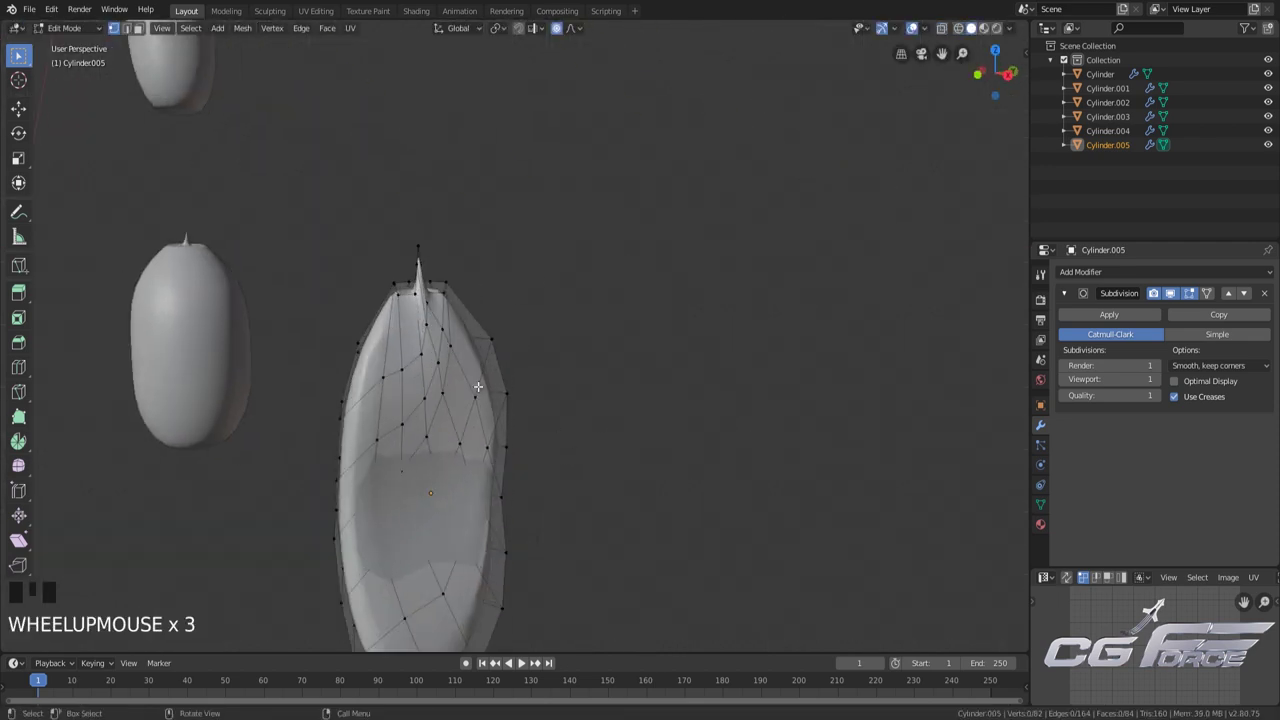
{"action": "key", "text": "3"}
{"action": "left_click", "coordinate": [424, 385]}
{"action": "left_click", "coordinate": [431, 373], "text": "shift"}
{"action": "scroll", "coordinate": [516, 425], "scroll_direction": "up", "scroll_amount": 2}
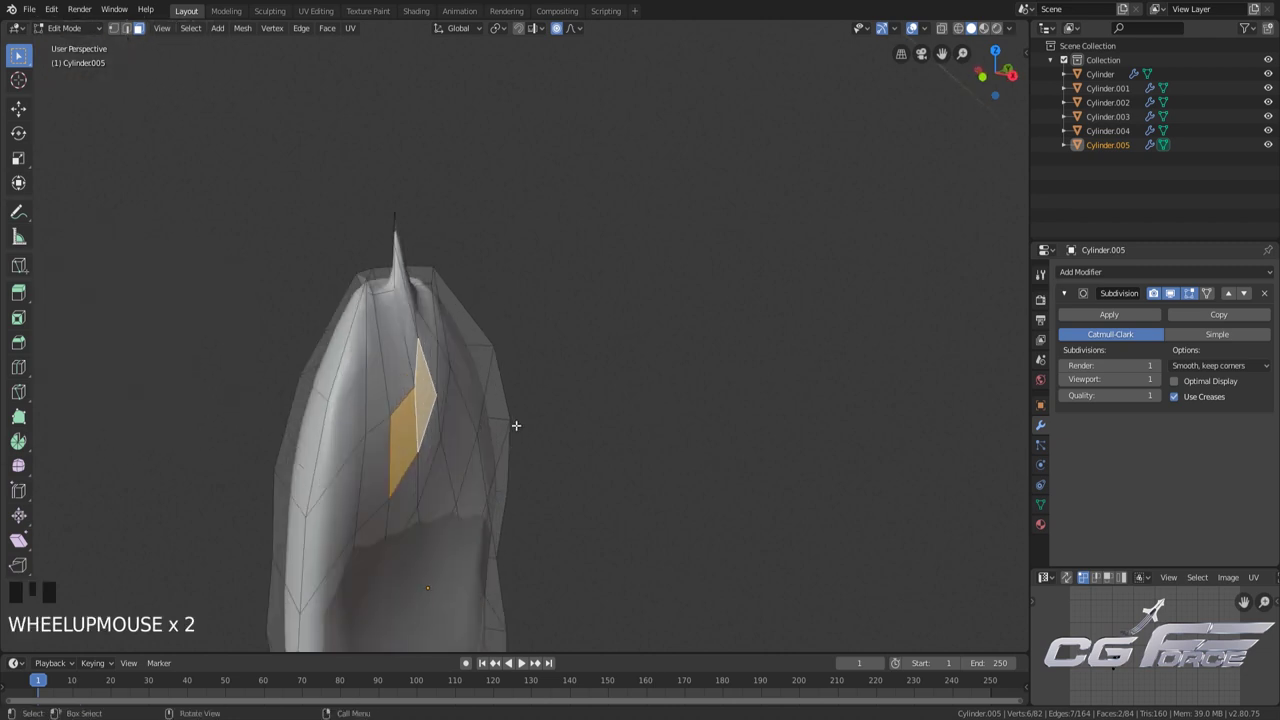
{"action": "scroll", "coordinate": [510, 430], "scroll_direction": "up", "scroll_amount": 2}
{"action": "key", "text": "g"}
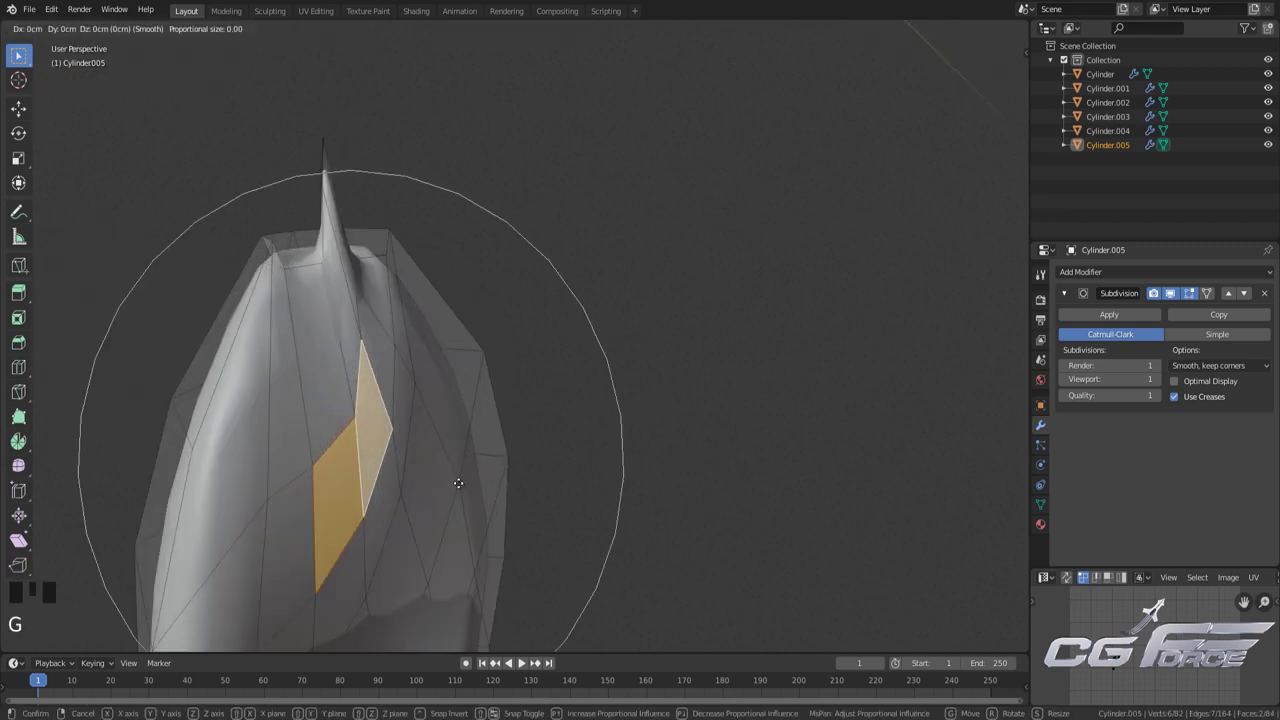
{"action": "scroll", "coordinate": [457, 485], "scroll_direction": "down", "scroll_amount": 6}
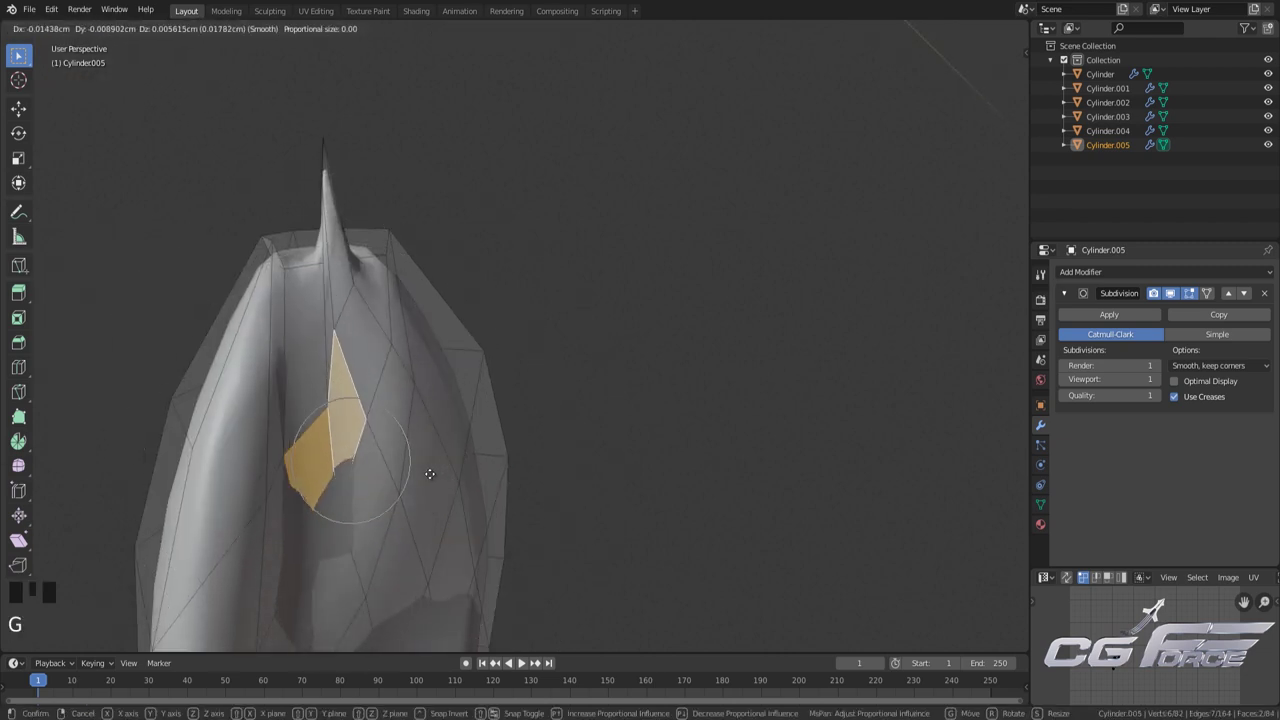
{"action": "left_click", "coordinate": [440, 475]}
{"action": "scroll", "coordinate": [622, 445], "scroll_direction": "down", "scroll_amount": 9}
Return to Object Mode, save Peanuts-Tutorial, and deselect everything
{"action": "key", "text": "Tab"}
{"action": "key", "text": "ctrl+s"}
{"action": "left_click", "coordinate": [586, 434]}
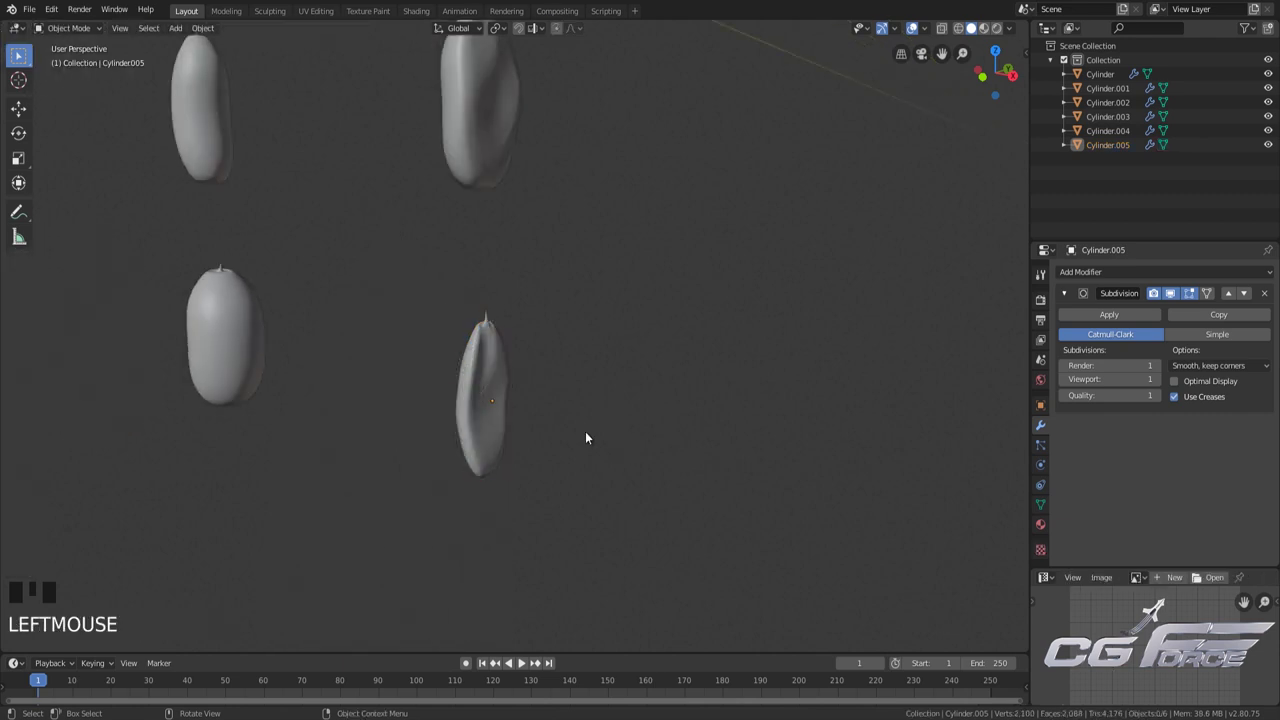
Orbit to view all six peanut shells upright, switch to front orthographic view, and save
{"action": "middle_click_drag", "start_coordinate": [586, 434], "coordinate": [617, 474]}
{"action": "scroll", "coordinate": [600, 385], "scroll_direction": "down", "scroll_amount": 2}
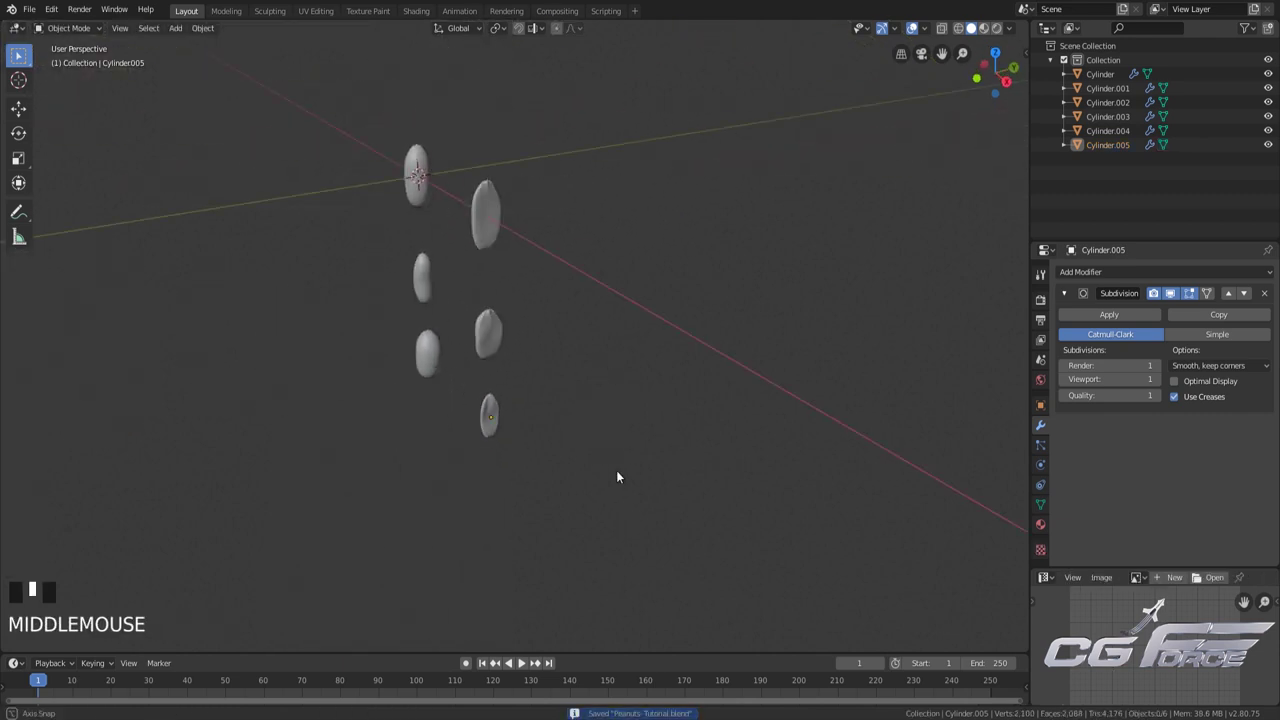
{"action": "scroll", "coordinate": [551, 446], "scroll_direction": "up", "scroll_amount": 2}
{"action": "middle_click_drag", "start_coordinate": [551, 446], "coordinate": [735, 462]}
{"action": "scroll", "coordinate": [590, 463], "scroll_direction": "down", "scroll_amount": 2}
{"action": "scroll", "coordinate": [660, 450], "scroll_direction": "down", "scroll_amount": 2}
{"action": "scroll", "coordinate": [650, 458], "scroll_direction": "up", "scroll_amount": 1}
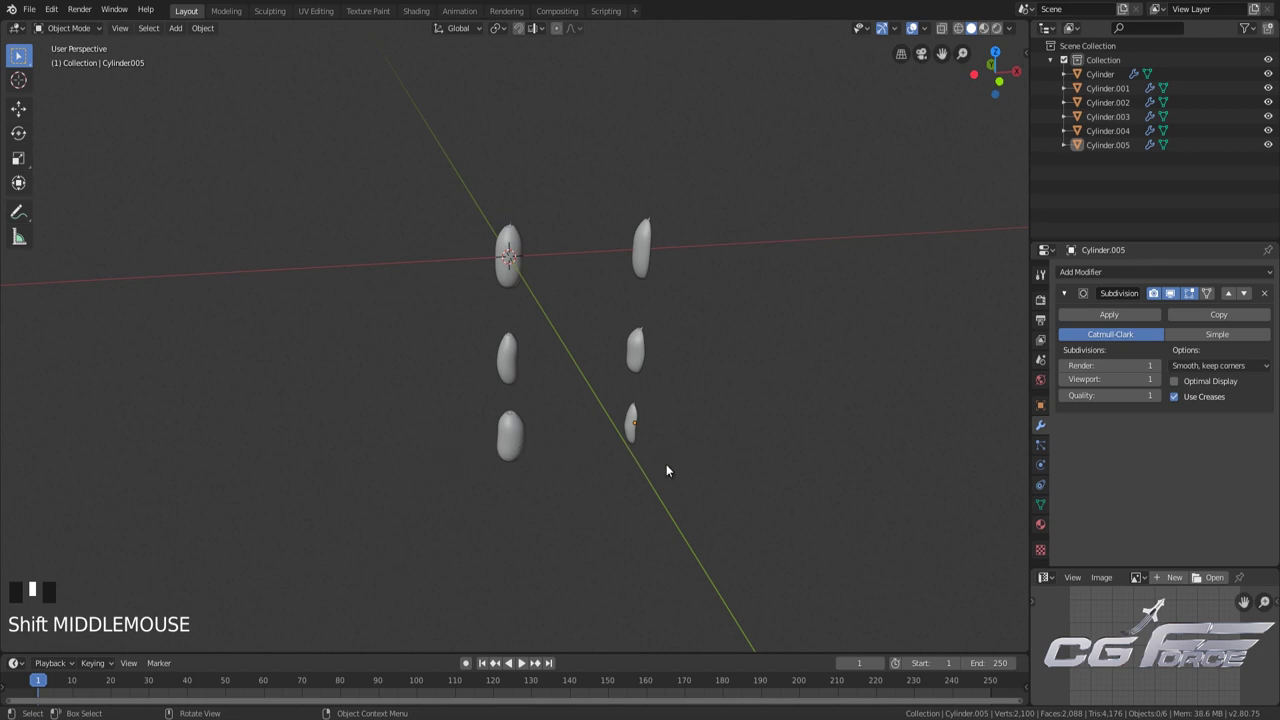
{"action": "key", "text": "KP_1"}
{"action": "key", "text": "ctrl+s"}
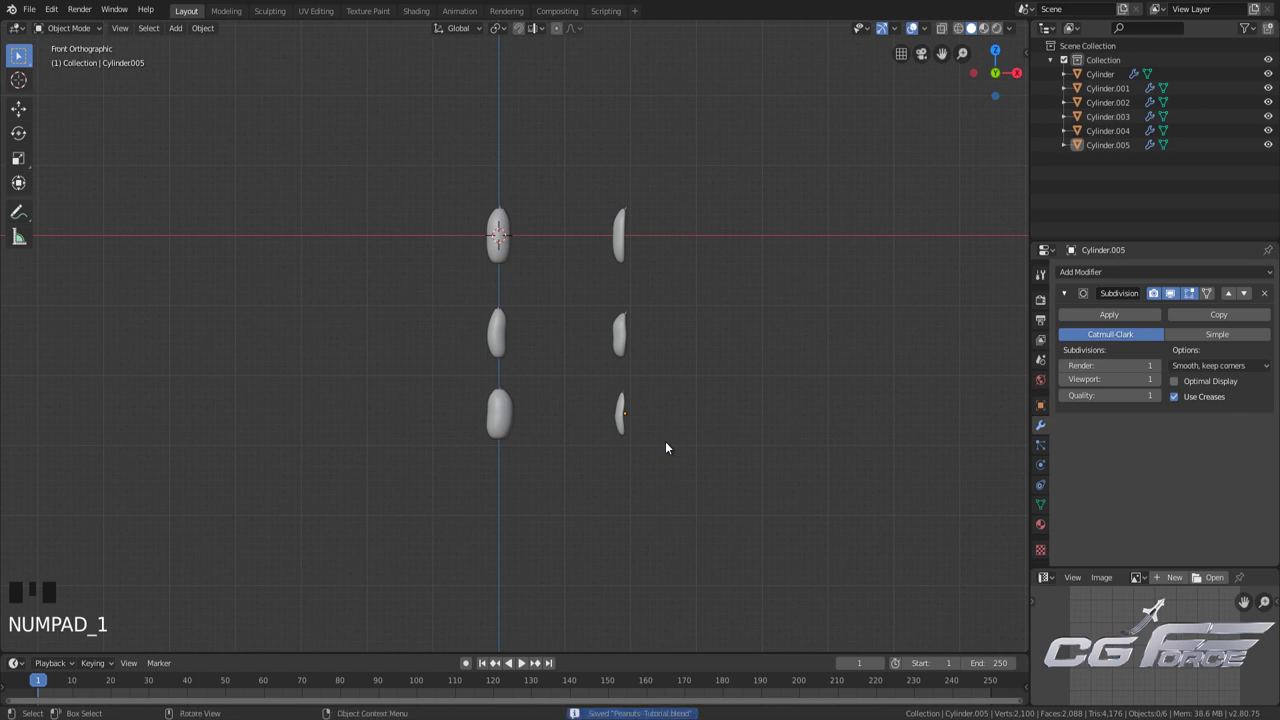
Look straight down in top orthographic wireframe view with the peanuts centred
{"action": "key", "text": "KP_7"}
{"action": "key", "text": "shift+z"}
{"action": "scroll", "coordinate": [645, 444], "scroll_direction": "up", "scroll_amount": 3}
{"action": "middle_click_drag", "start_coordinate": [646, 444], "coordinate": [593, 396], "text": "shift"}
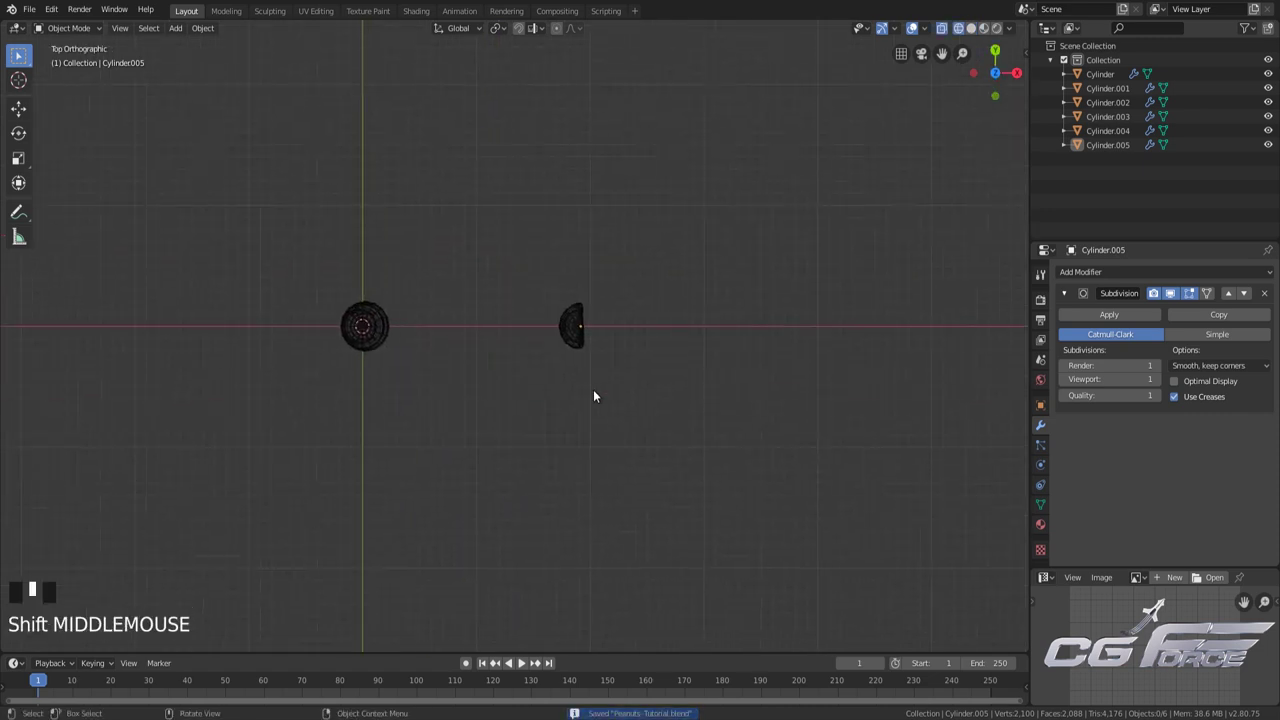
{"action": "key", "text": "KP_7"}
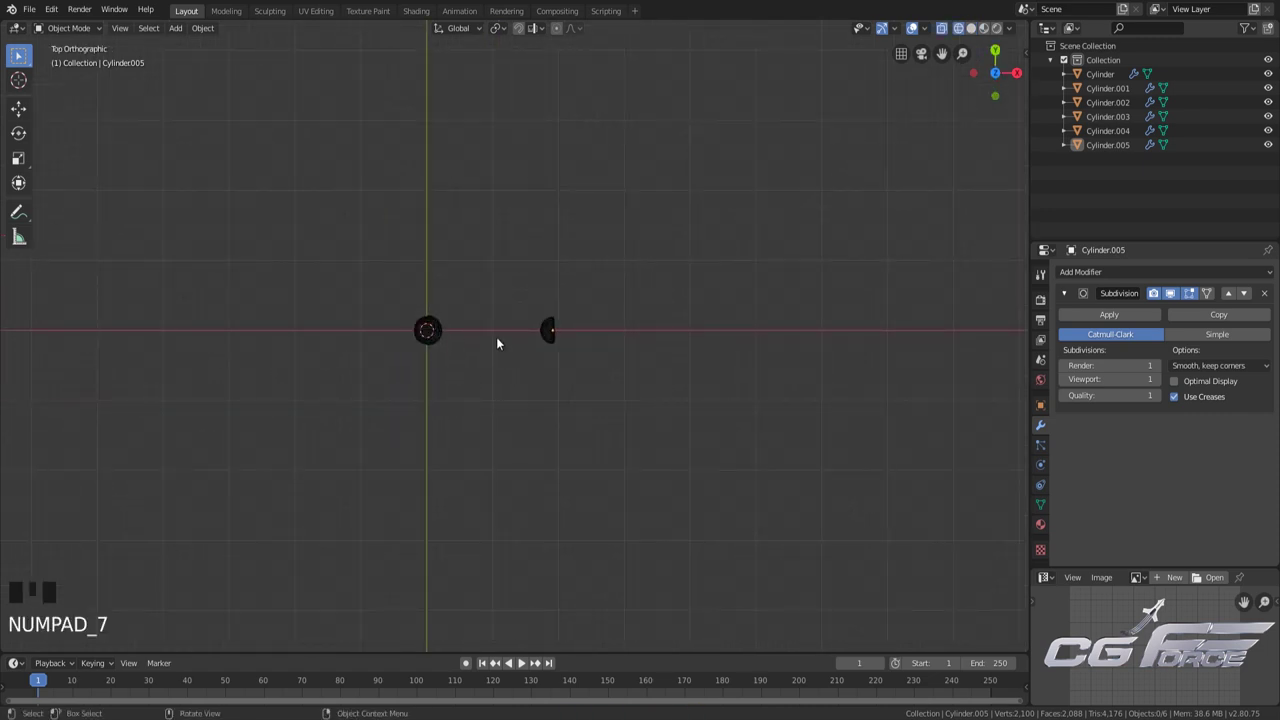
{"action": "key", "text": "shift+a"}
Add a Circle mesh with 12 vertices and a 6 cm radius, then enter Edit Mode
{"action": "mouse_move", "coordinate": [478, 290]}
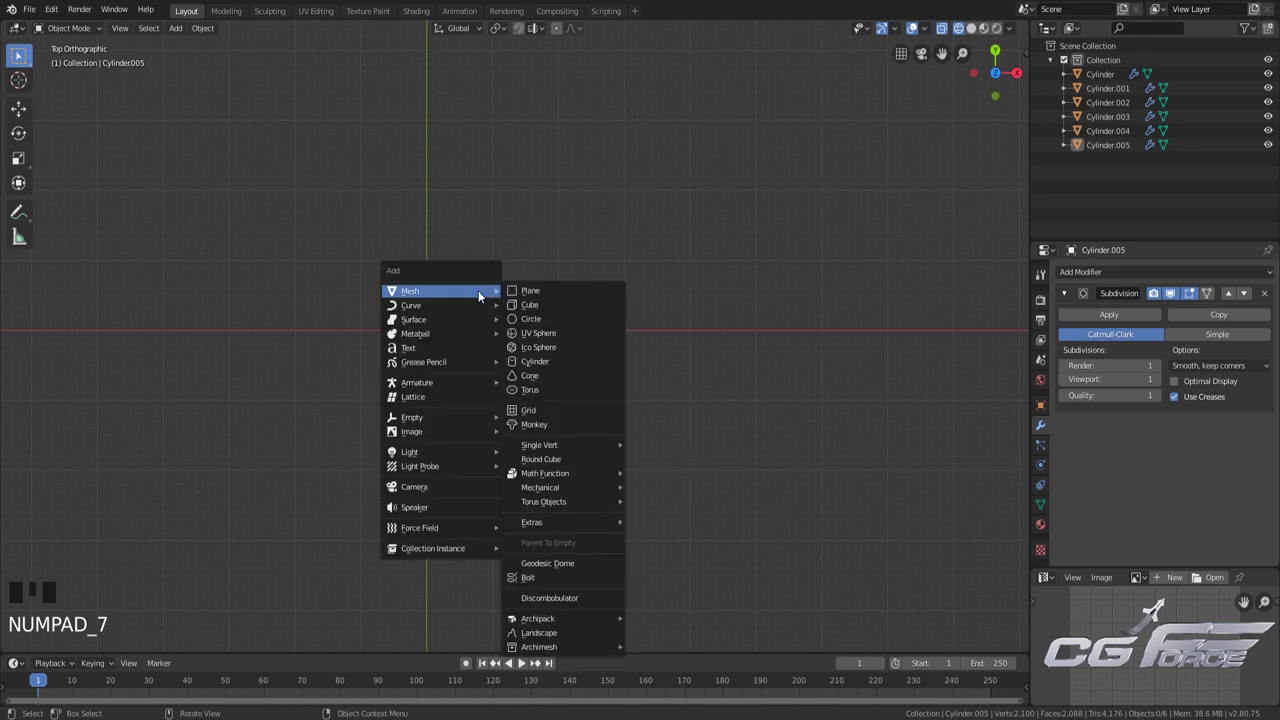
{"action": "left_click", "coordinate": [552, 318]}
{"action": "scroll", "coordinate": [195, 530], "scroll_direction": "down", "scroll_amount": 20}
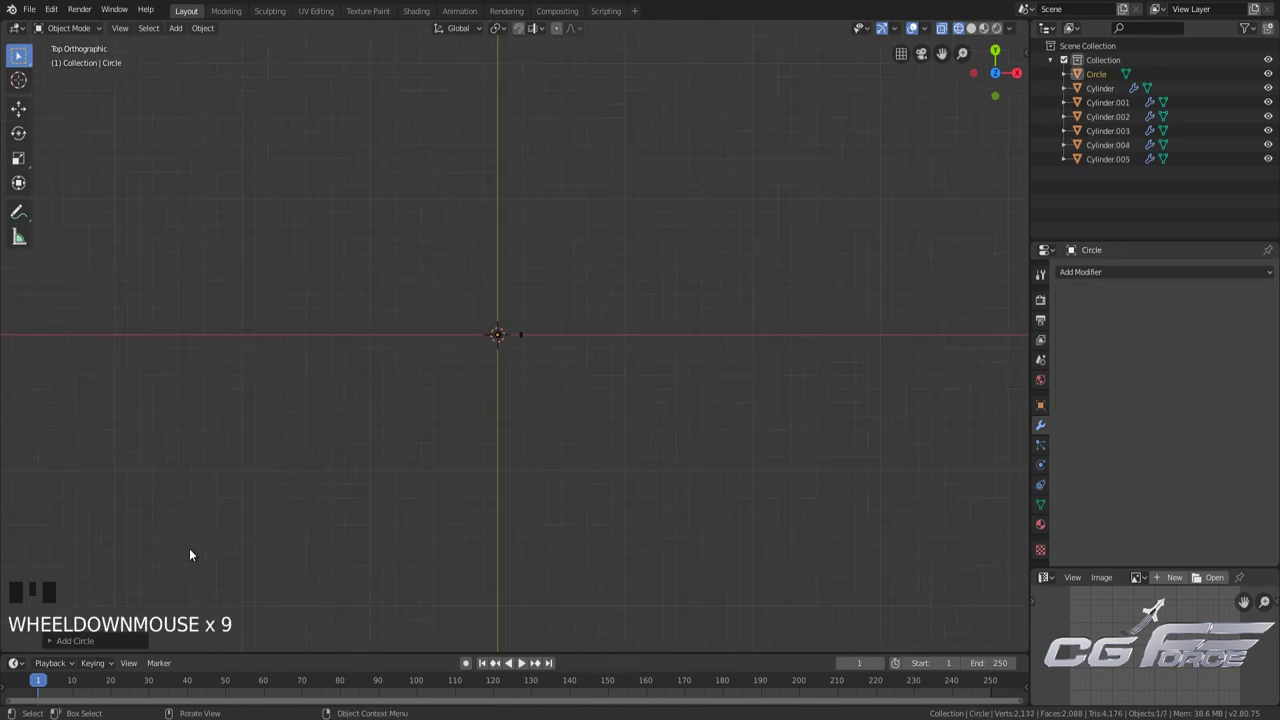
{"action": "left_click", "coordinate": [90, 640]}
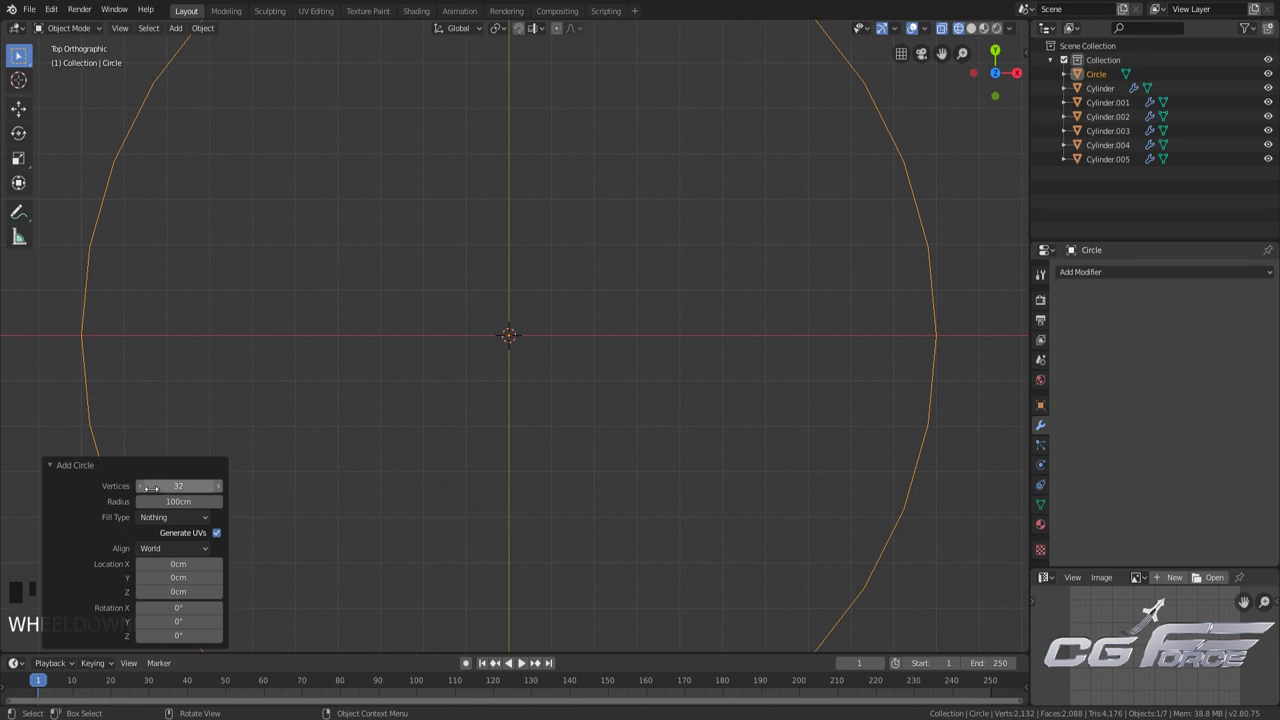
{"action": "key", "text": "Tab"}
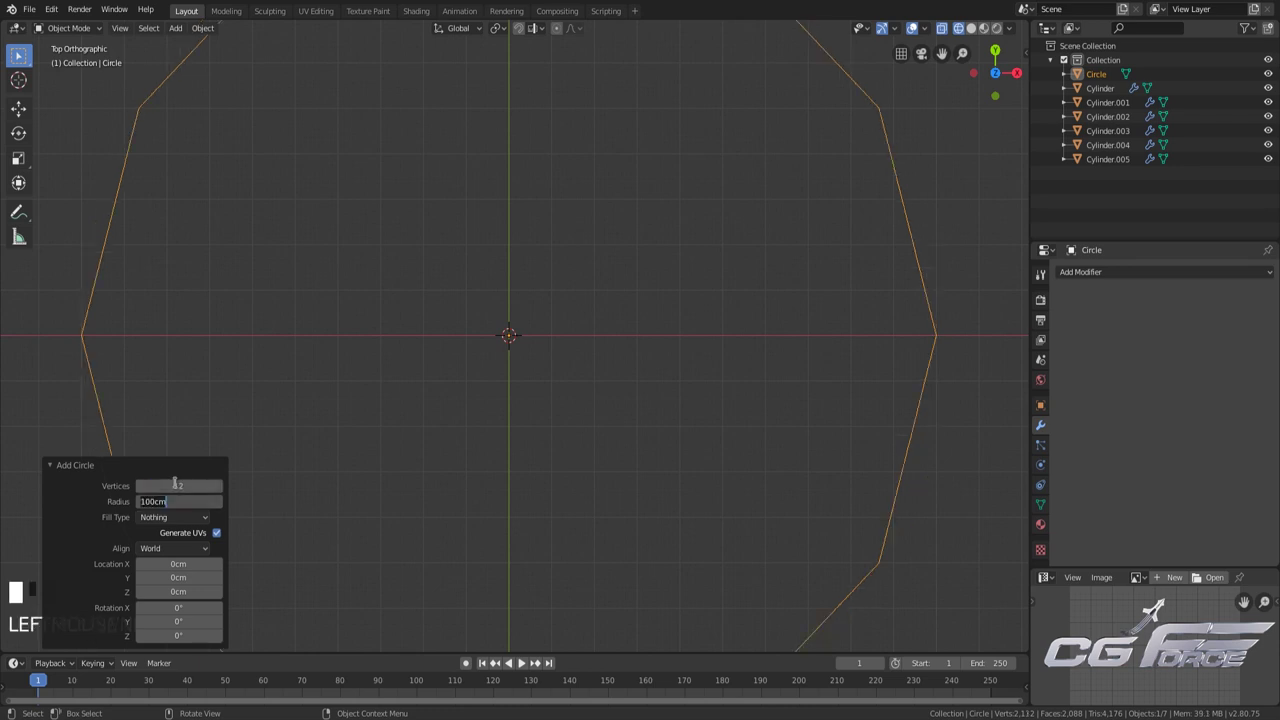
{"action": "type", "text": "6"}
{"action": "key", "text": "Return"}
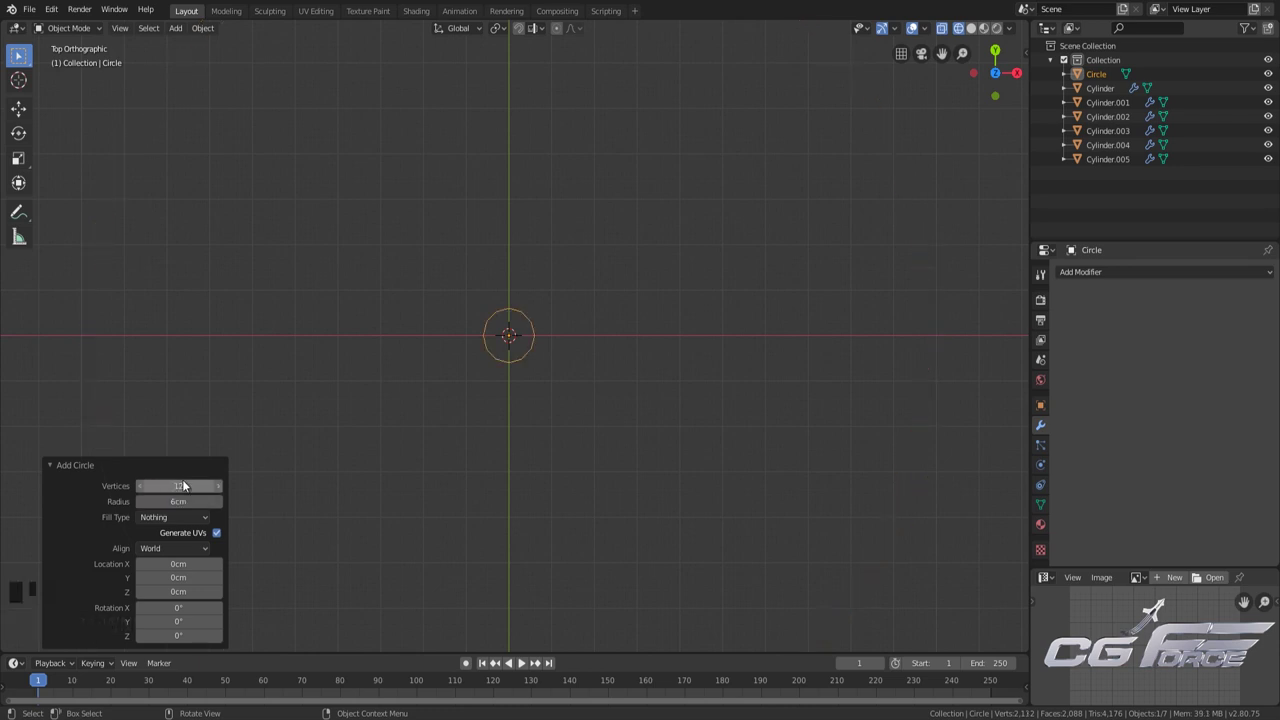
{"action": "scroll", "coordinate": [450, 395], "scroll_direction": "up", "scroll_amount": 12}
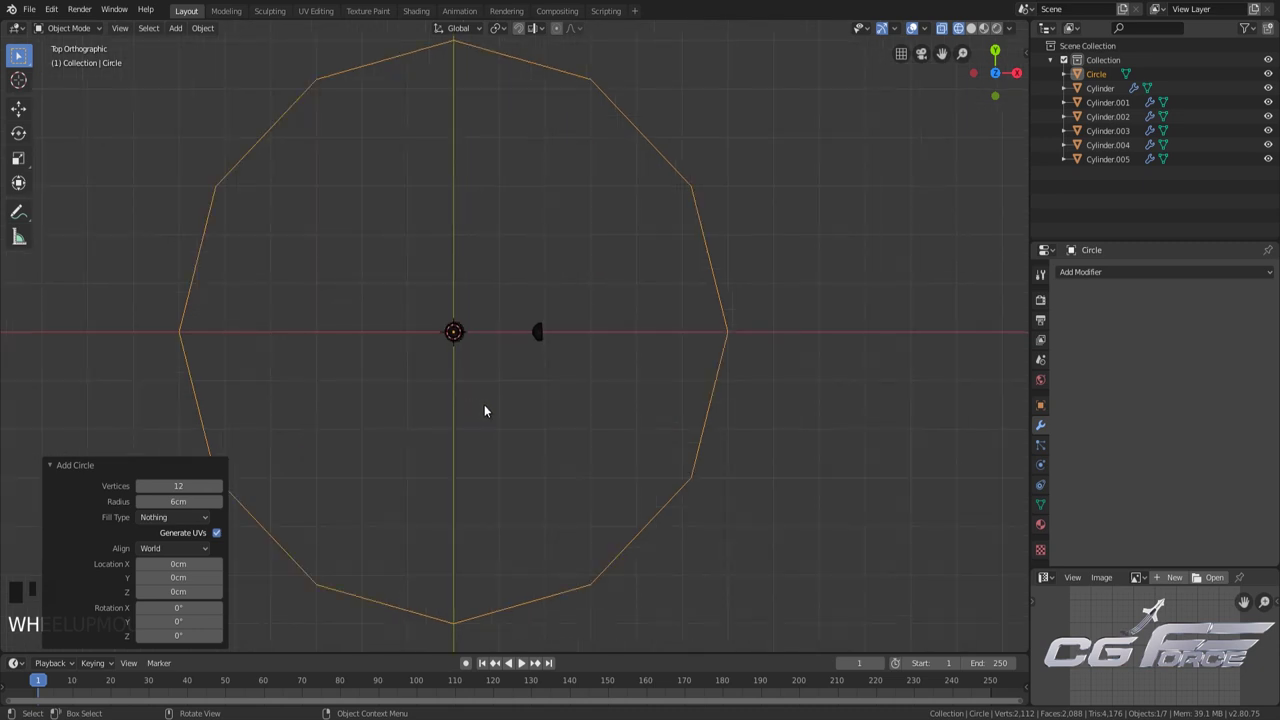
{"action": "left_click", "coordinate": [110, 468]}
{"action": "scroll", "coordinate": [552, 426], "scroll_direction": "down", "scroll_amount": 1}
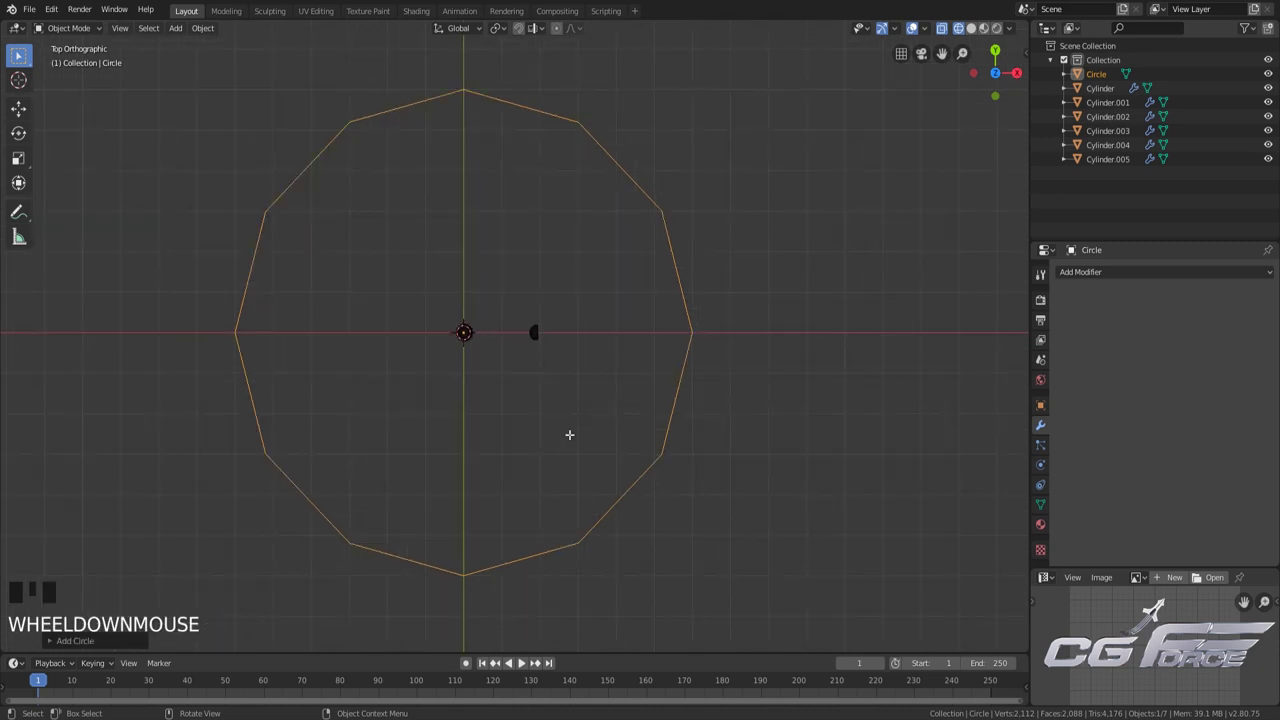
{"action": "key", "text": "Tab"}
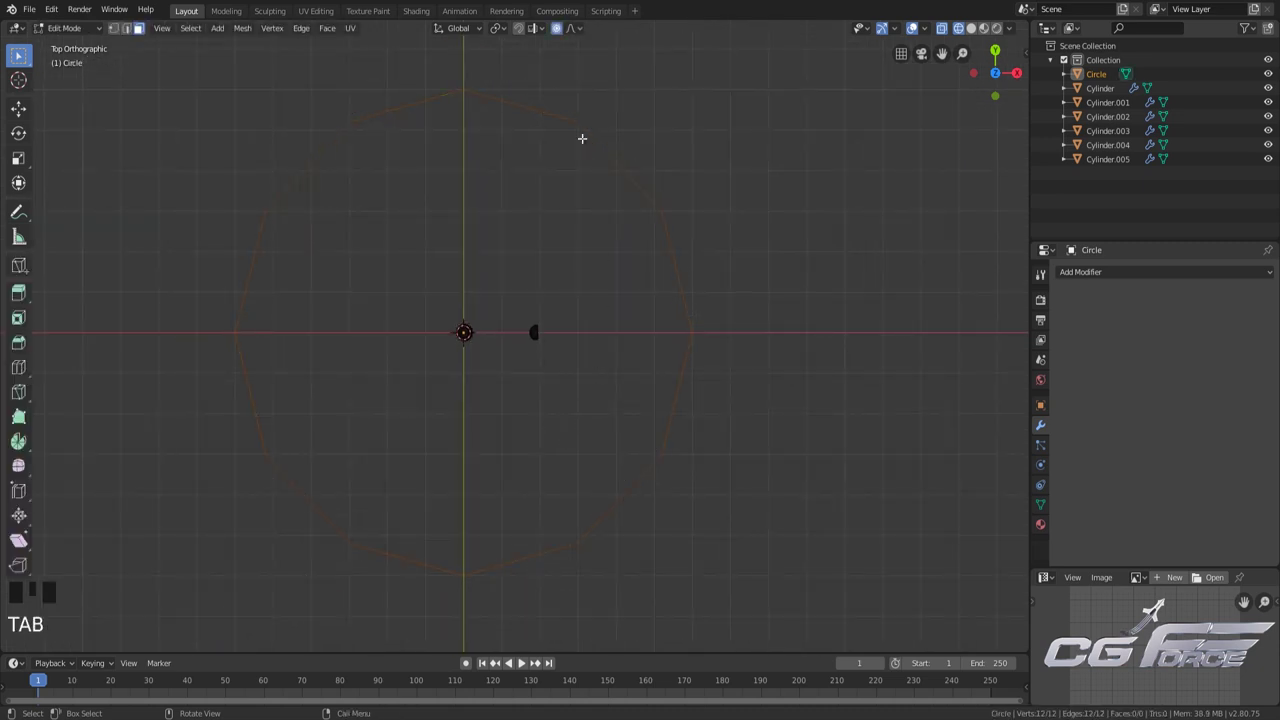
With proportional editing off, extrude and shrink an inner ring, then fill the centre with a face
{"action": "left_click", "coordinate": [557, 29]}
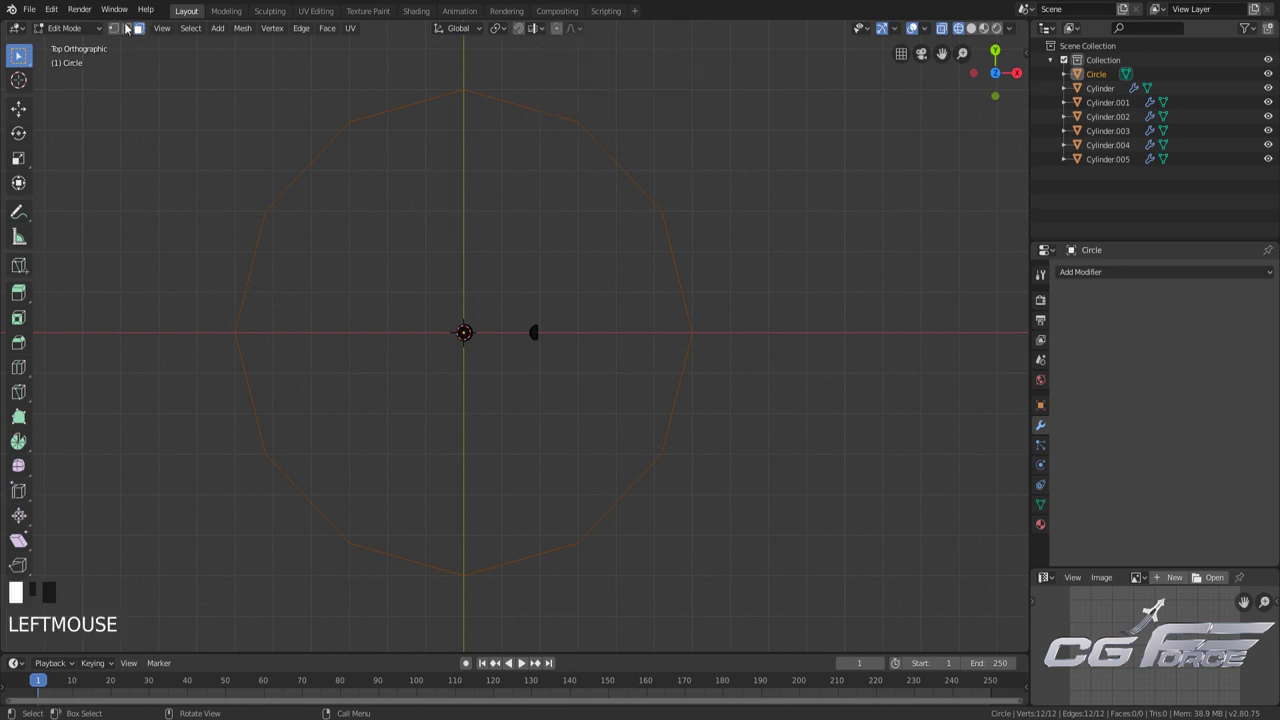
{"action": "key", "text": "e"}
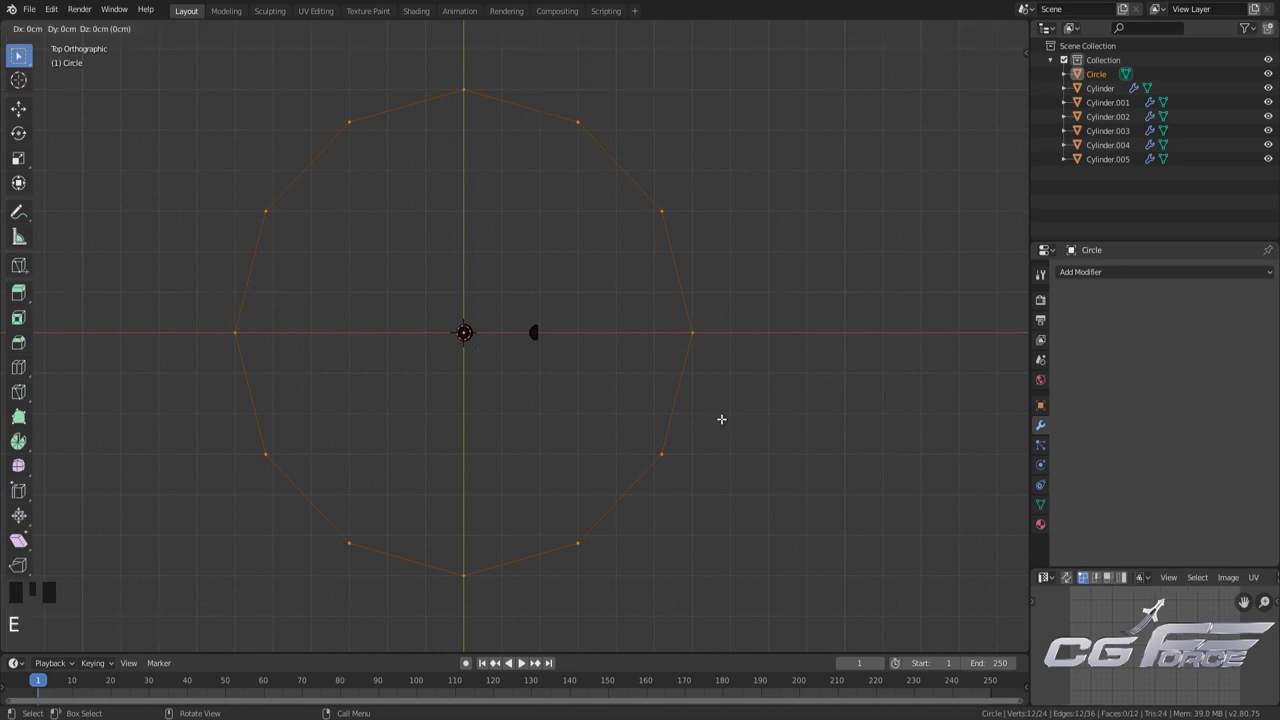
{"action": "key", "text": "Escape"}
{"action": "key", "text": "s"}
{"action": "left_click", "coordinate": [546, 366]}
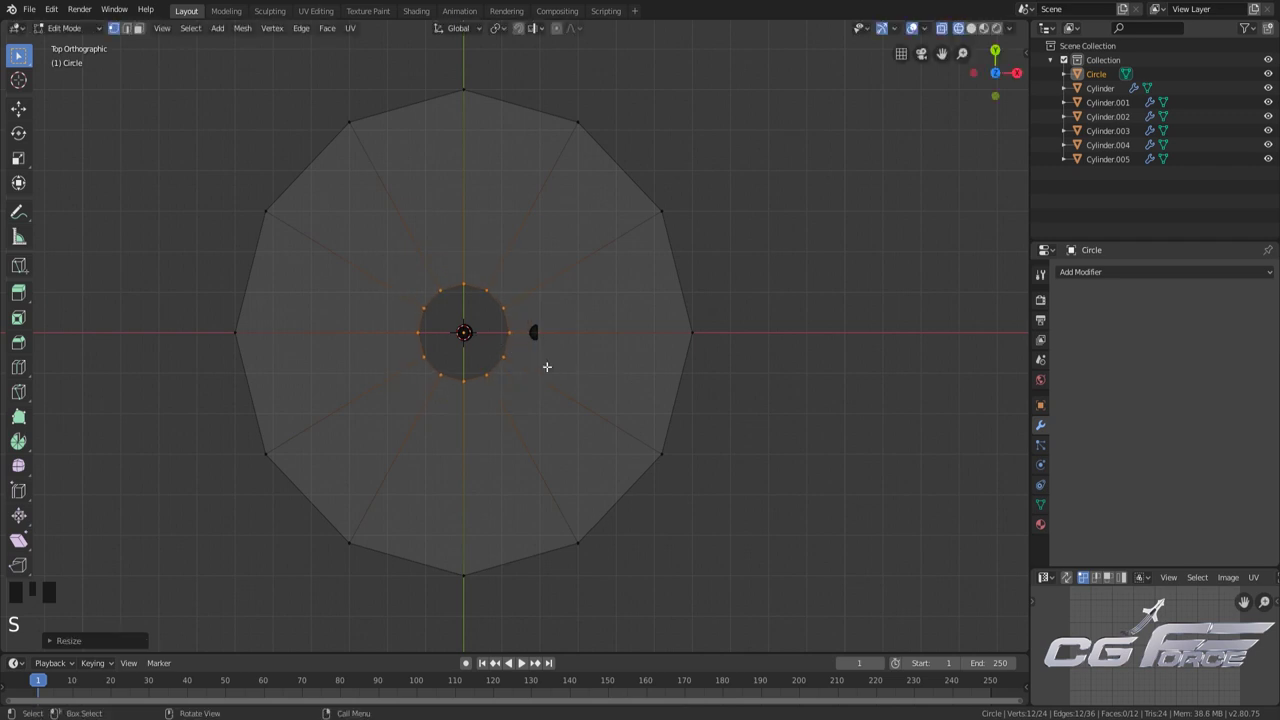
{"action": "key", "text": "f"}
Select the disc's outer edge loop and extrude it upward as the bowl rim
{"action": "key", "text": "shift+z"}
{"action": "scroll", "coordinate": [551, 323], "scroll_direction": "up", "scroll_amount": 2}
{"action": "mouse_move", "coordinate": [557, 434]}
{"action": "middle_mouse_down"}
{"action": "mouse_move", "coordinate": [551, 323]}
{"action": "mouse_move", "coordinate": [600, 346]}
{"action": "middle_mouse_up"}
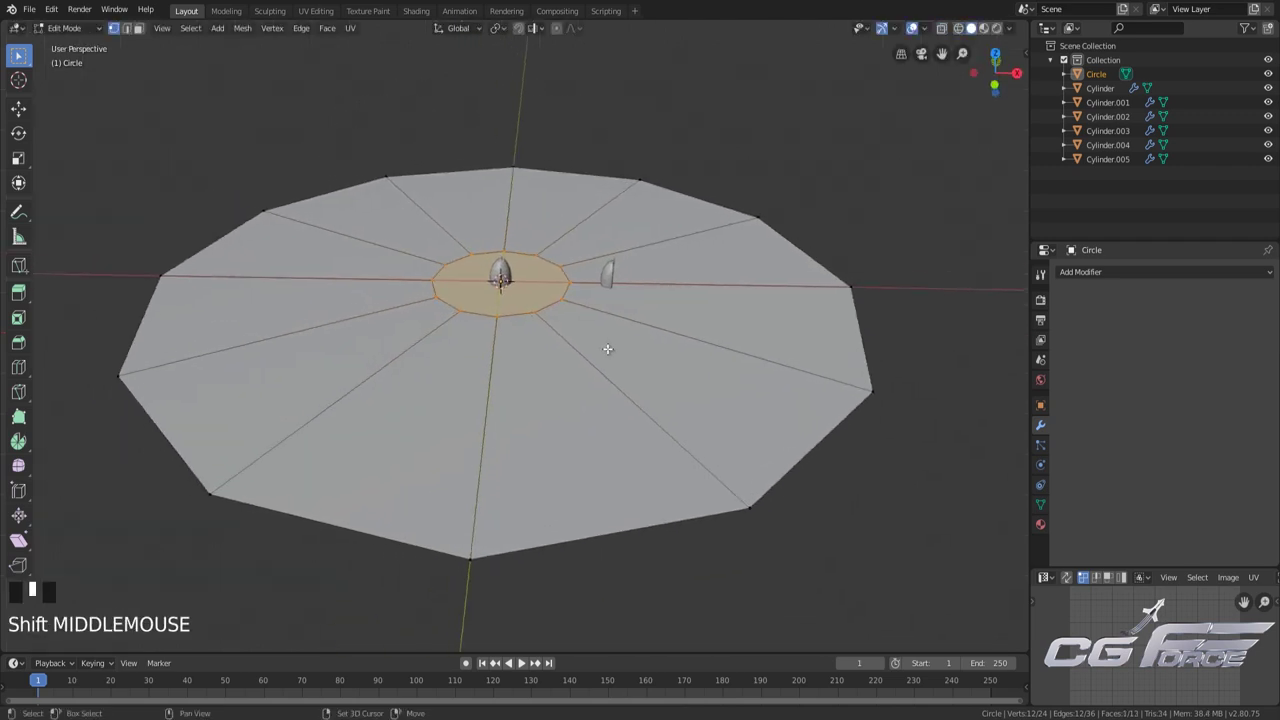
{"action": "left_click", "coordinate": [782, 472]}
{"action": "left_click", "coordinate": [770, 480], "text": "alt+shift"}
{"action": "scroll", "coordinate": [787, 479], "scroll_direction": "down", "scroll_amount": 4}
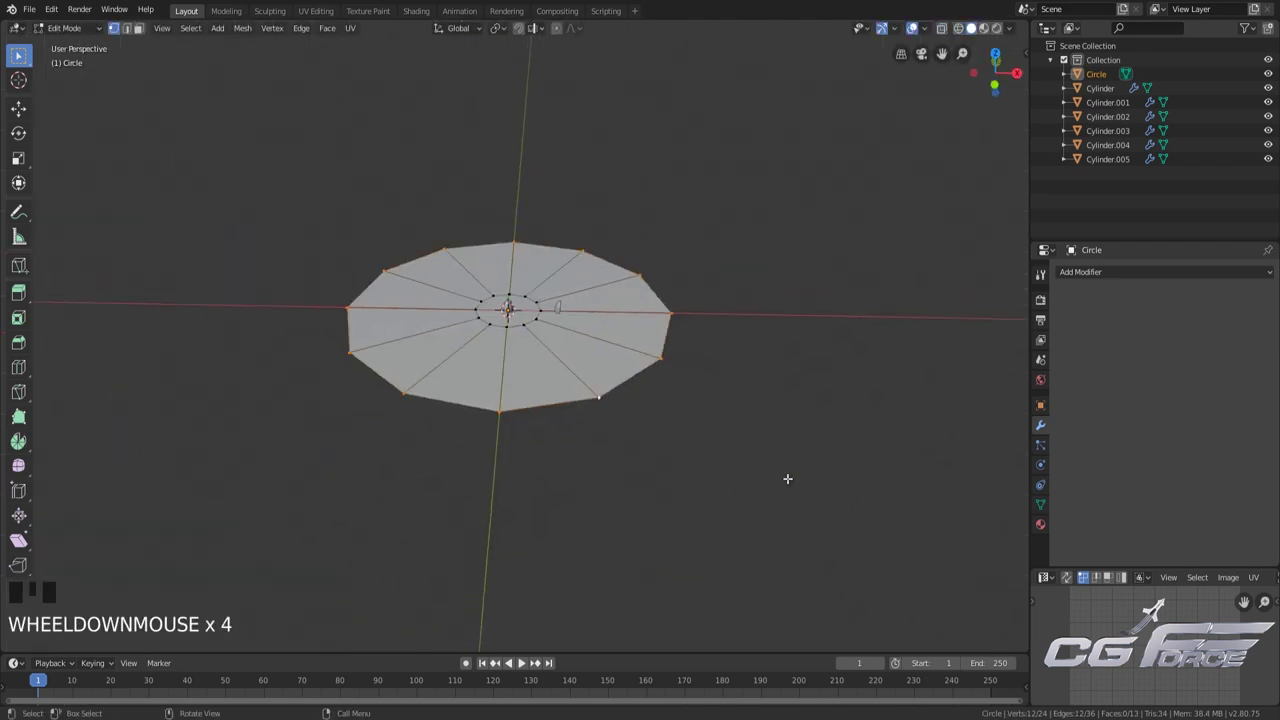
{"action": "key", "text": "KP_1"}
{"action": "key", "text": "shift+z"}
{"action": "middle_click_drag", "start_coordinate": [786, 477], "coordinate": [728, 462], "text": "shift"}
{"action": "key", "text": "e"}
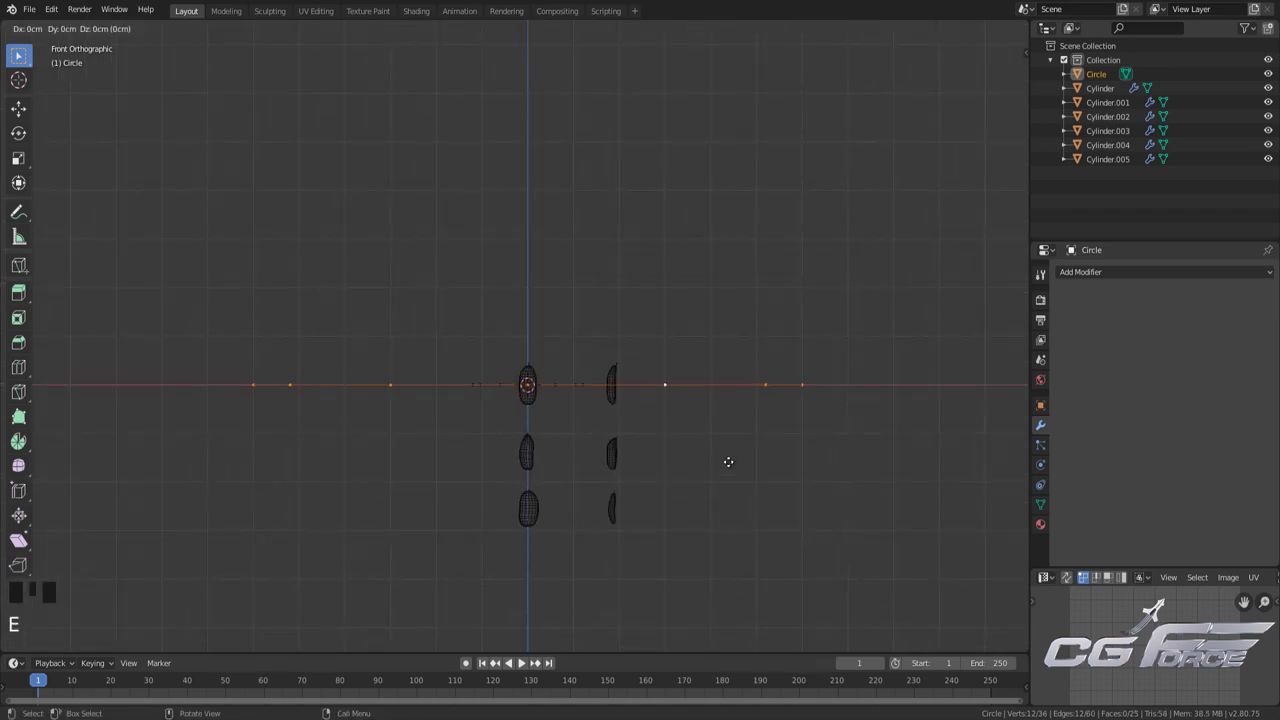
{"action": "left_click", "coordinate": [729, 272]}
Scale the raised rim outward horizontally into a sloped bowl wall
{"action": "key", "text": "s"}
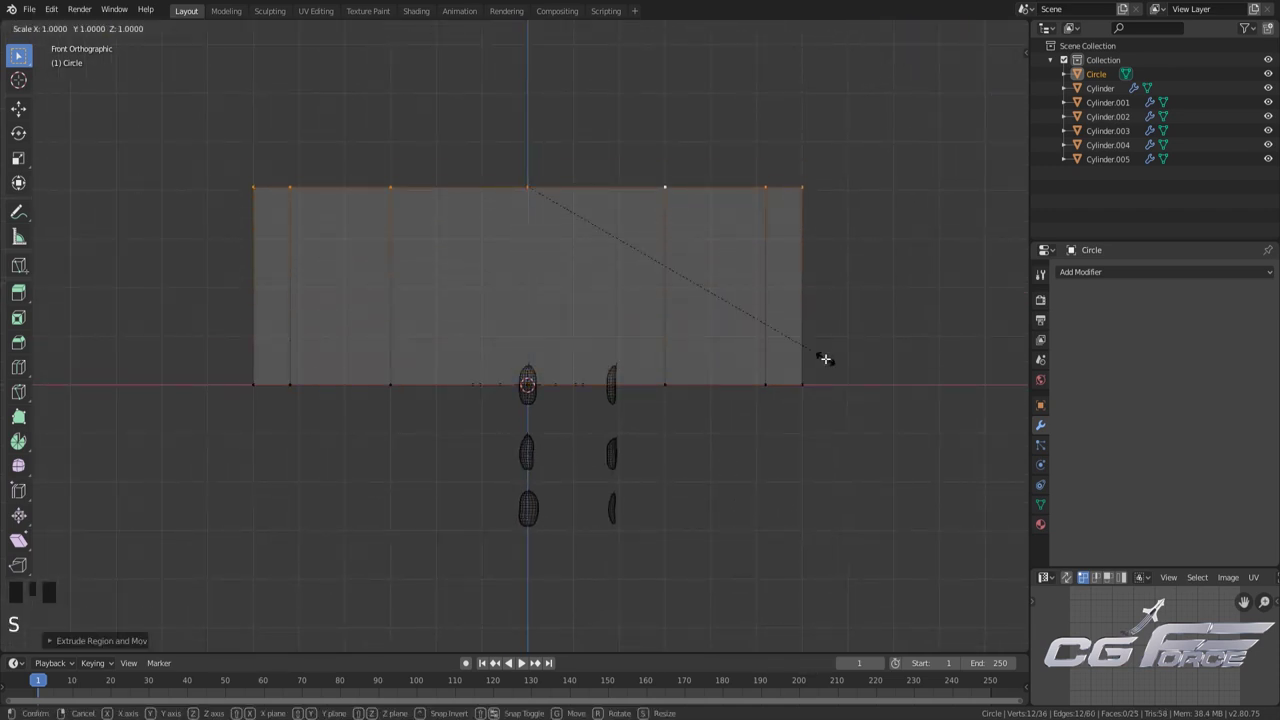
{"action": "key", "text": "shift+z"}
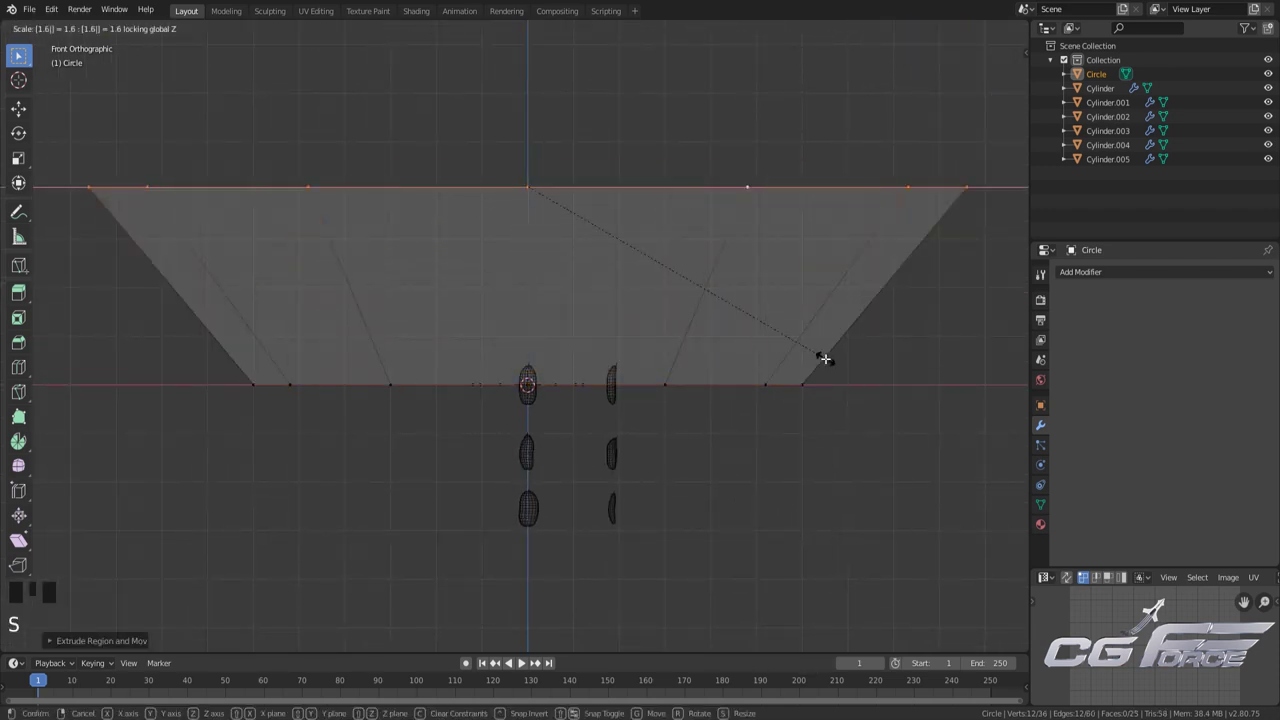
{"action": "left_click", "coordinate": [827, 357]}
{"action": "scroll", "coordinate": [824, 360], "scroll_direction": "down", "scroll_amount": 1}
{"action": "middle_click_drag", "start_coordinate": [823, 363], "coordinate": [830, 500], "text": "shift"}
{"action": "left_click", "coordinate": [677, 409]}
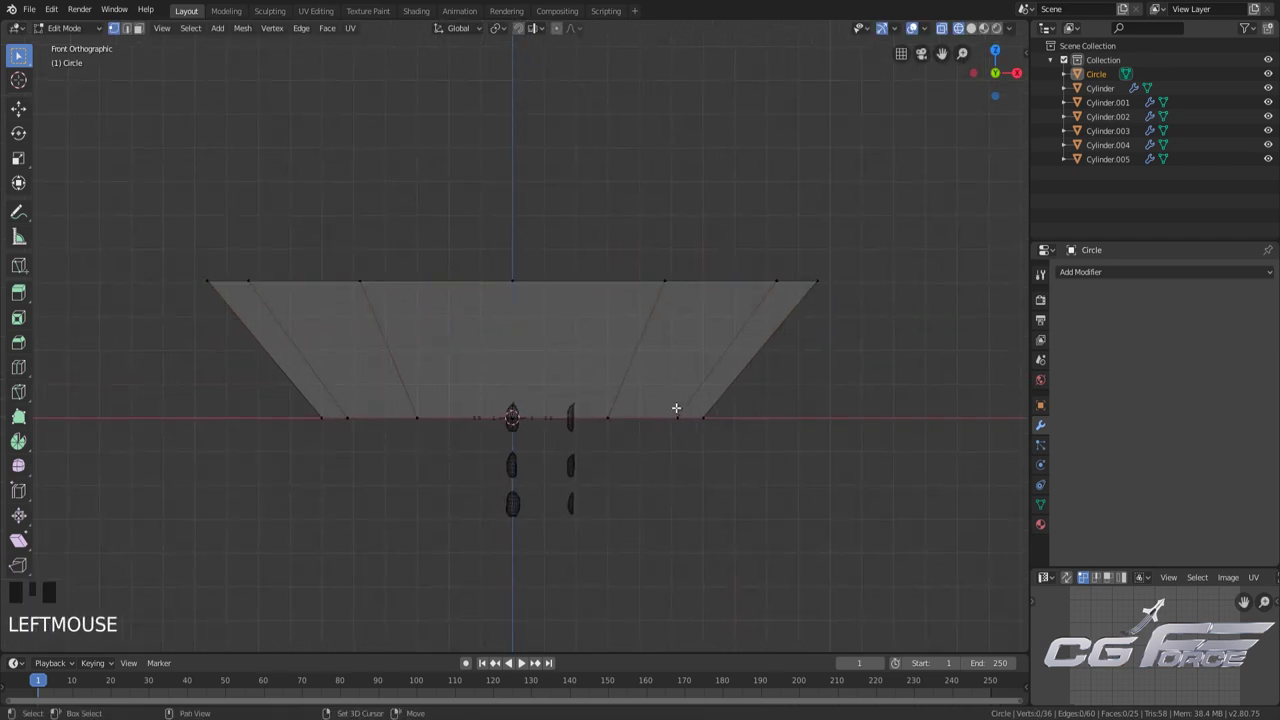
{"action": "middle_click_drag", "start_coordinate": [677, 409], "coordinate": [497, 503]}
{"action": "key", "text": "shift+z"}
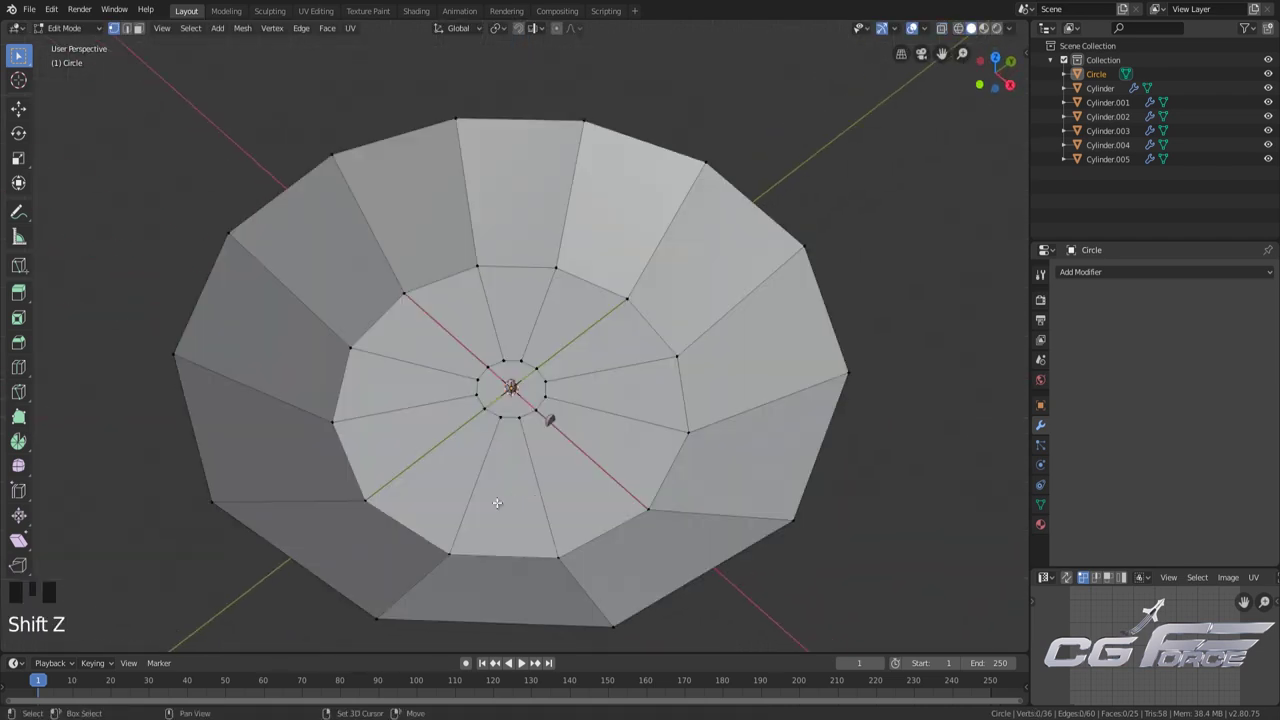
Add two edge loops, one around the bowl floor and one on the wall
{"action": "key", "text": "ctrl+r"}
{"action": "left_click", "coordinate": [443, 449]}
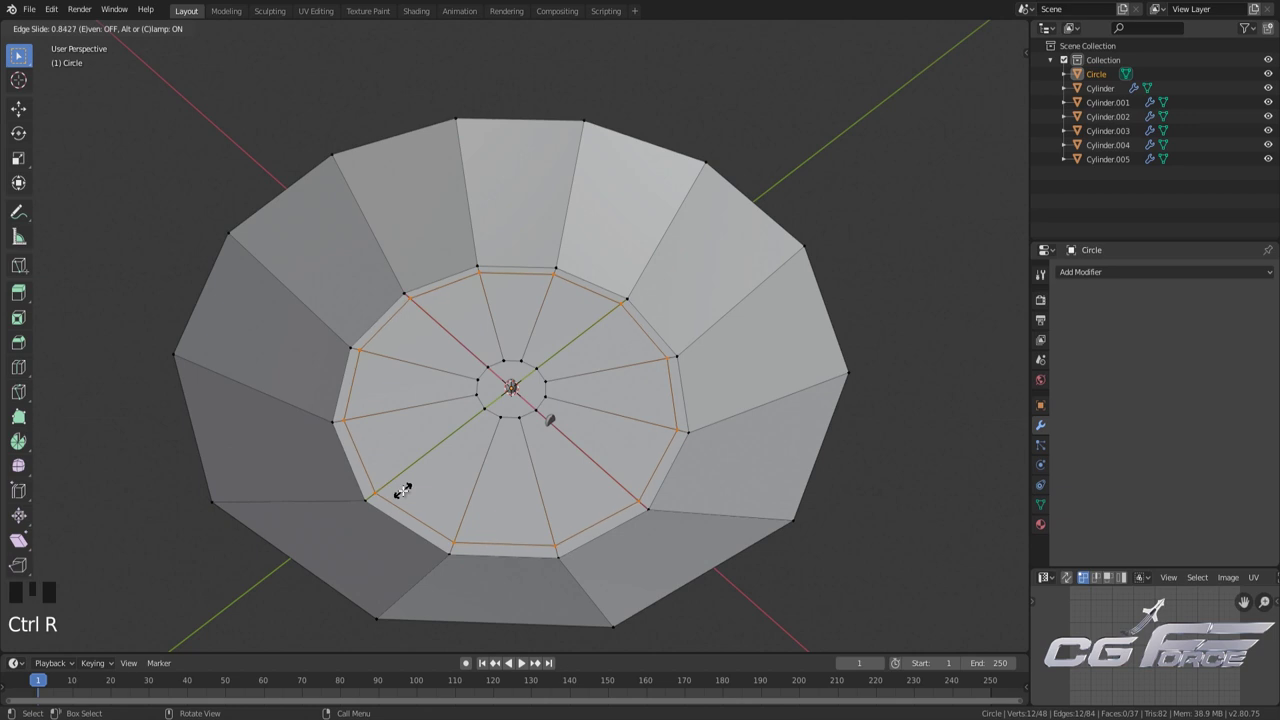
{"action": "left_click", "coordinate": [402, 490]}
{"action": "scroll", "coordinate": [500, 443], "scroll_direction": "down", "scroll_amount": 2}
{"action": "key", "text": "ctrl+r"}
{"action": "left_click", "coordinate": [410, 265]}
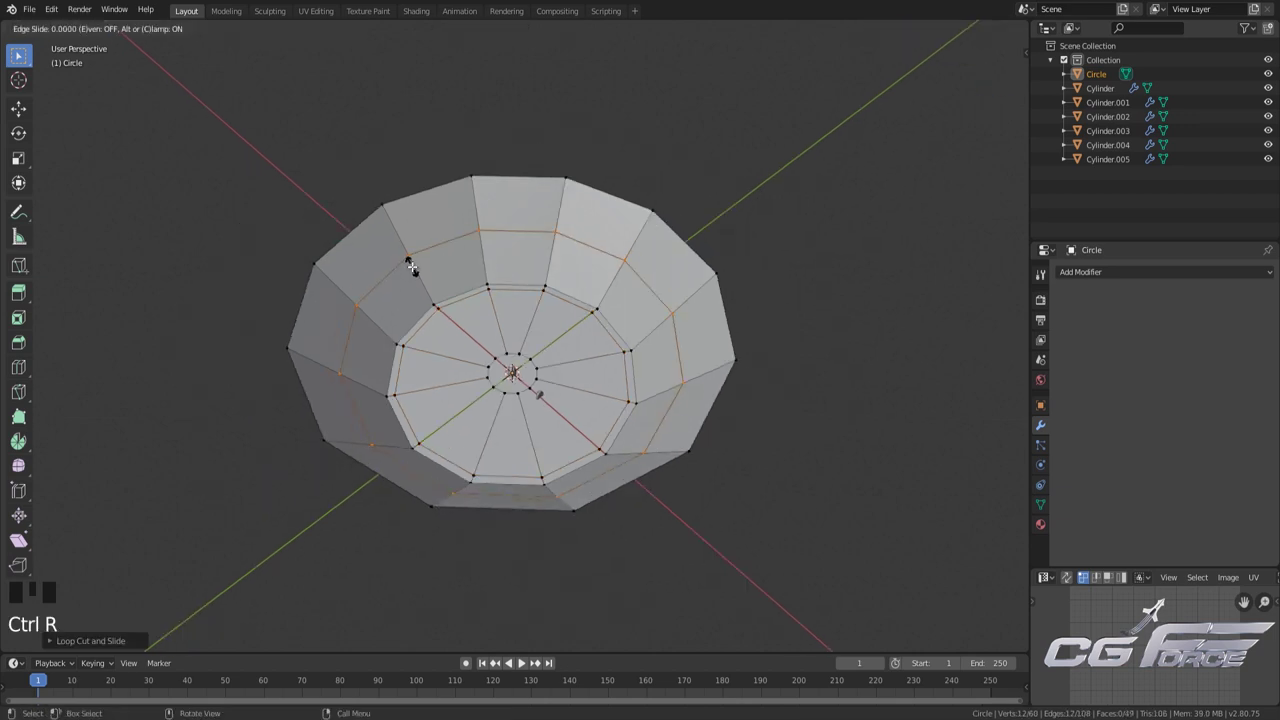
{"action": "left_click", "coordinate": [394, 224]}
{"action": "middle_click_drag", "start_coordinate": [394, 224], "coordinate": [808, 311]}
Shade the whole bowl smooth and return to Object Mode
{"action": "key", "text": "a"}
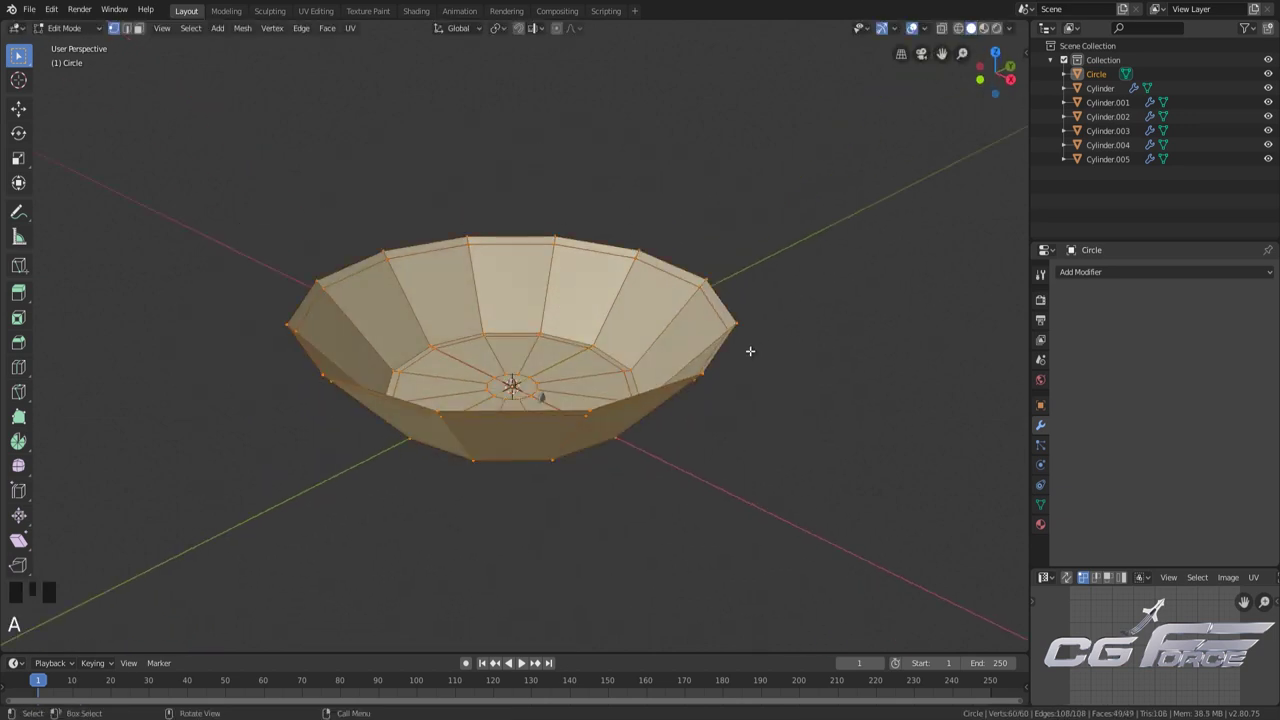
{"action": "key", "text": "ctrl+f"}
{"action": "left_click", "coordinate": [771, 445]}
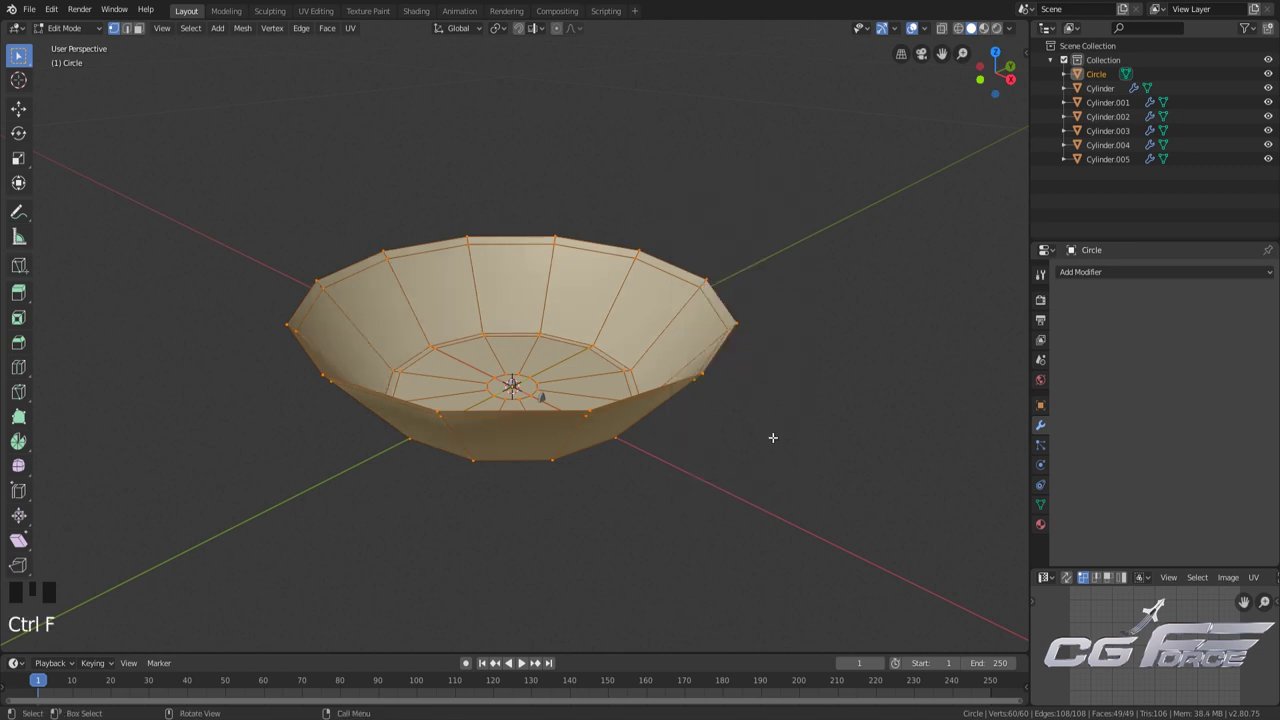
{"action": "key", "text": "Tab"}
{"action": "middle_click_drag", "start_coordinate": [771, 437], "coordinate": [778, 386]}
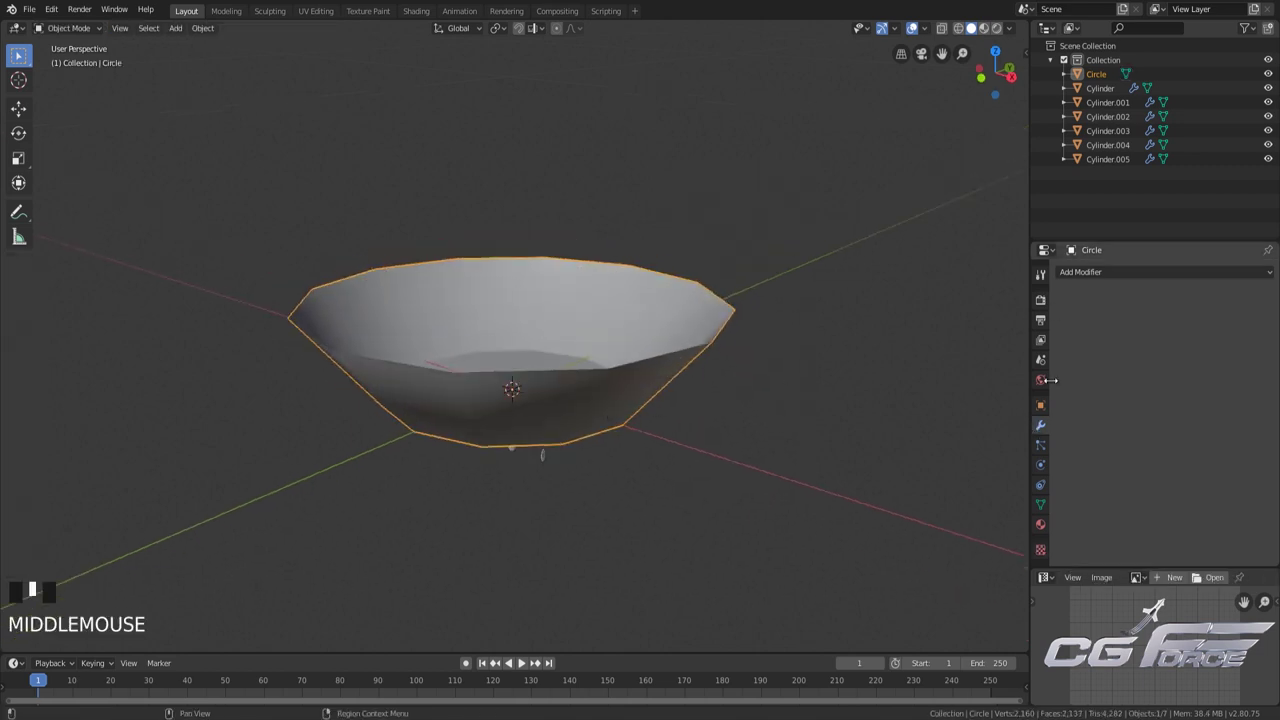
Add a Solidify modifier to thicken the bowl wall at 1 cm, offset -1
{"action": "left_click", "coordinate": [1108, 273]}
{"action": "left_click", "coordinate": [1005, 491]}
{"action": "scroll", "coordinate": [706, 405], "scroll_direction": "up", "scroll_amount": 2}
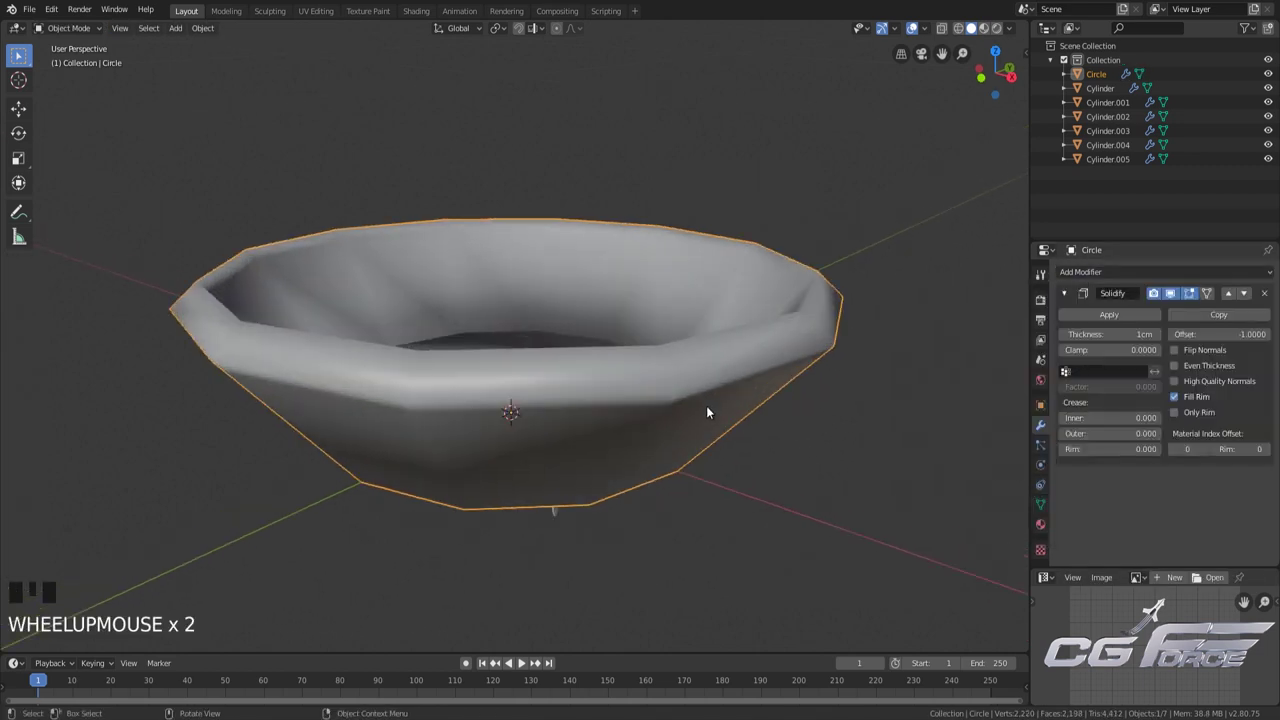
{"action": "middle_click_drag", "start_coordinate": [706, 405], "coordinate": [1069, 321], "text": "shift"}
{"action": "left_click", "coordinate": [1122, 335]}
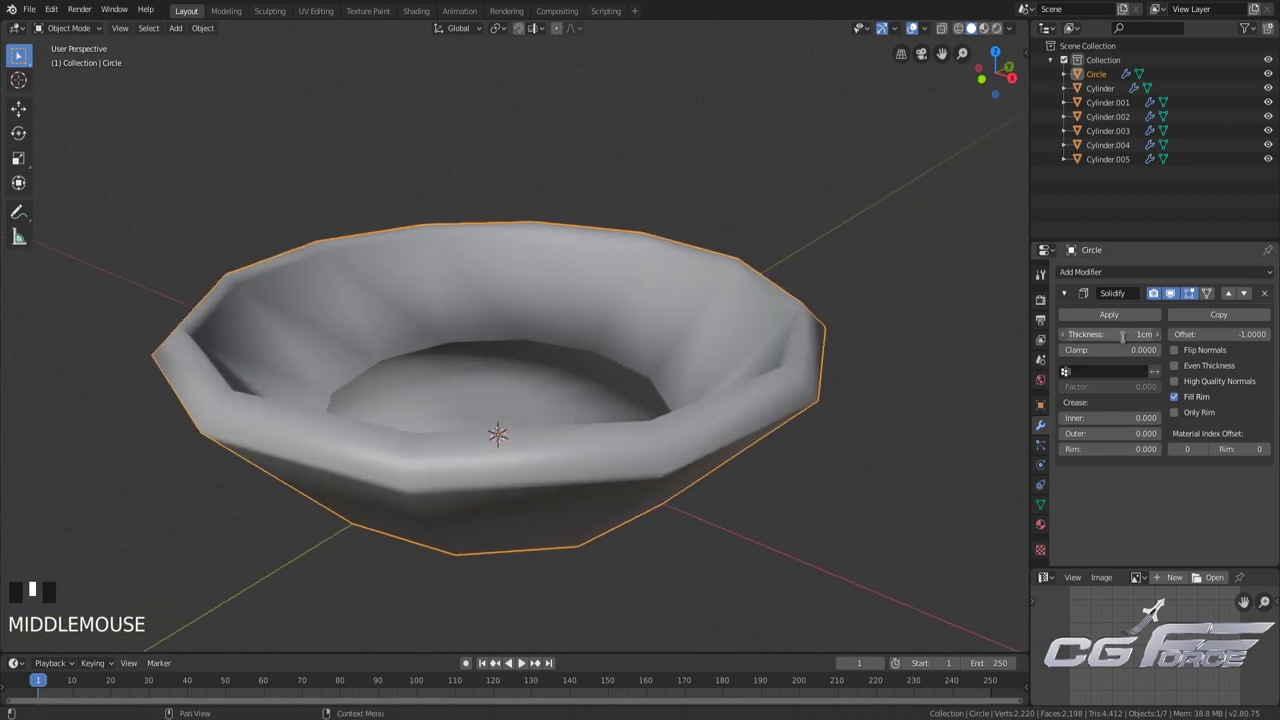
{"action": "type", "text": "0.5"}
{"action": "left_click", "coordinate": [1124, 337]}
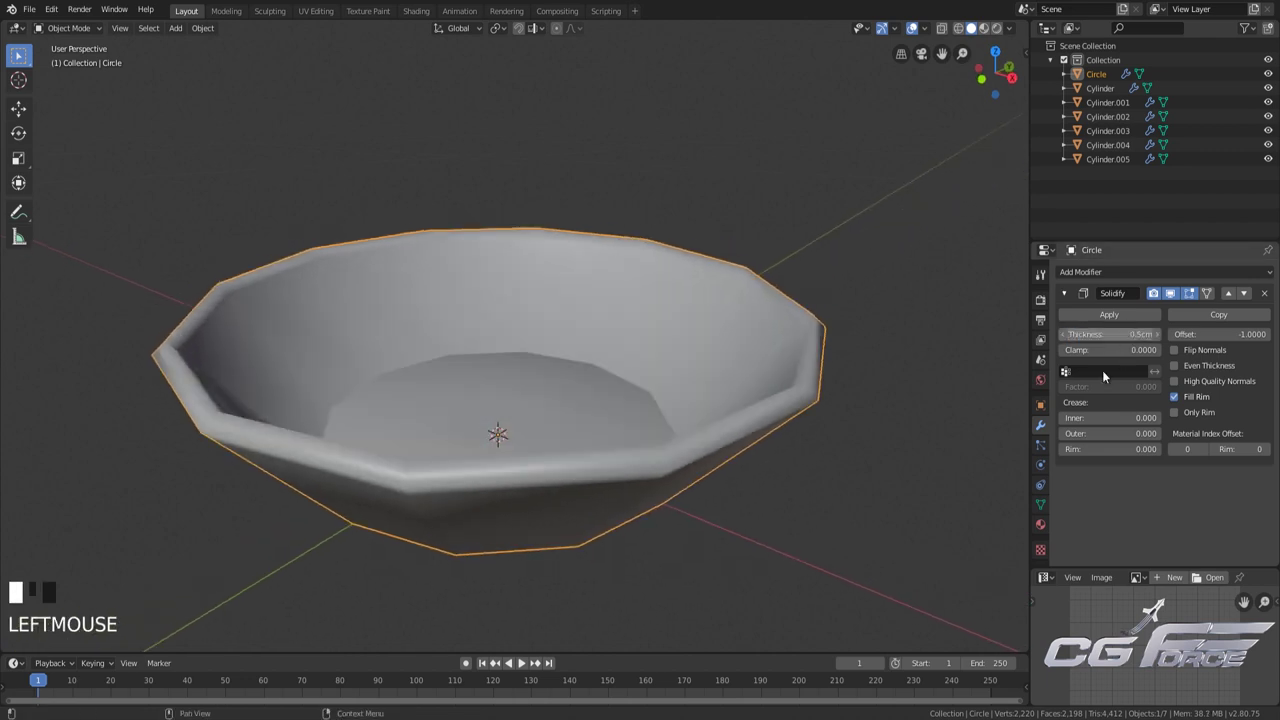
{"action": "left_click", "coordinate": [1101, 272]}
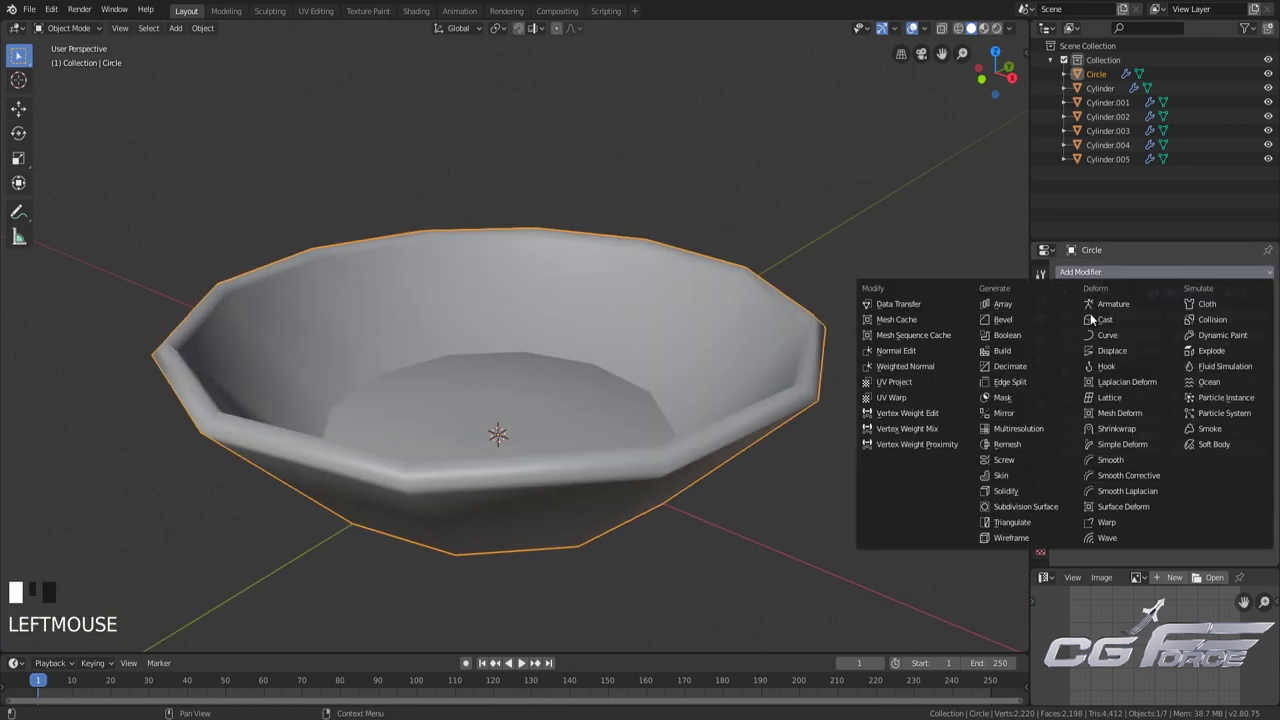
{"action": "left_click", "coordinate": [1025, 507]}
{"action": "scroll", "coordinate": [1144, 552], "scroll_direction": "down", "scroll_amount": 1}
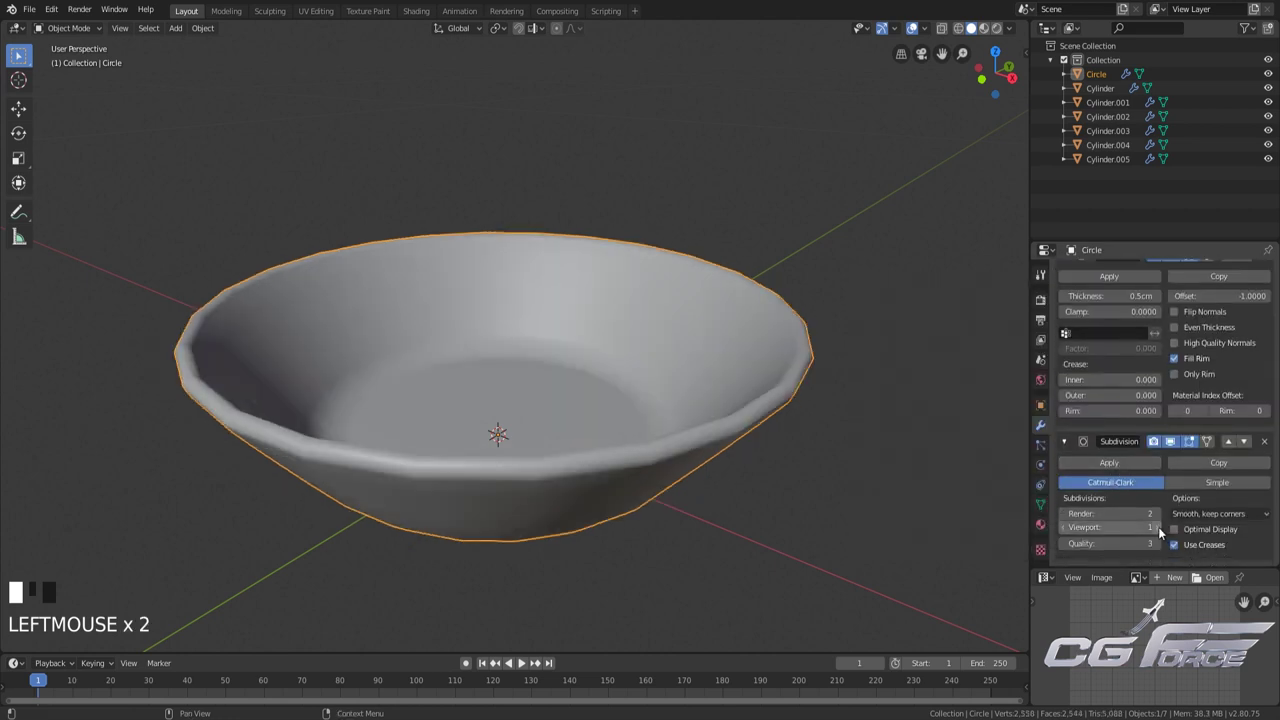
{"action": "left_click", "coordinate": [1155, 527]}
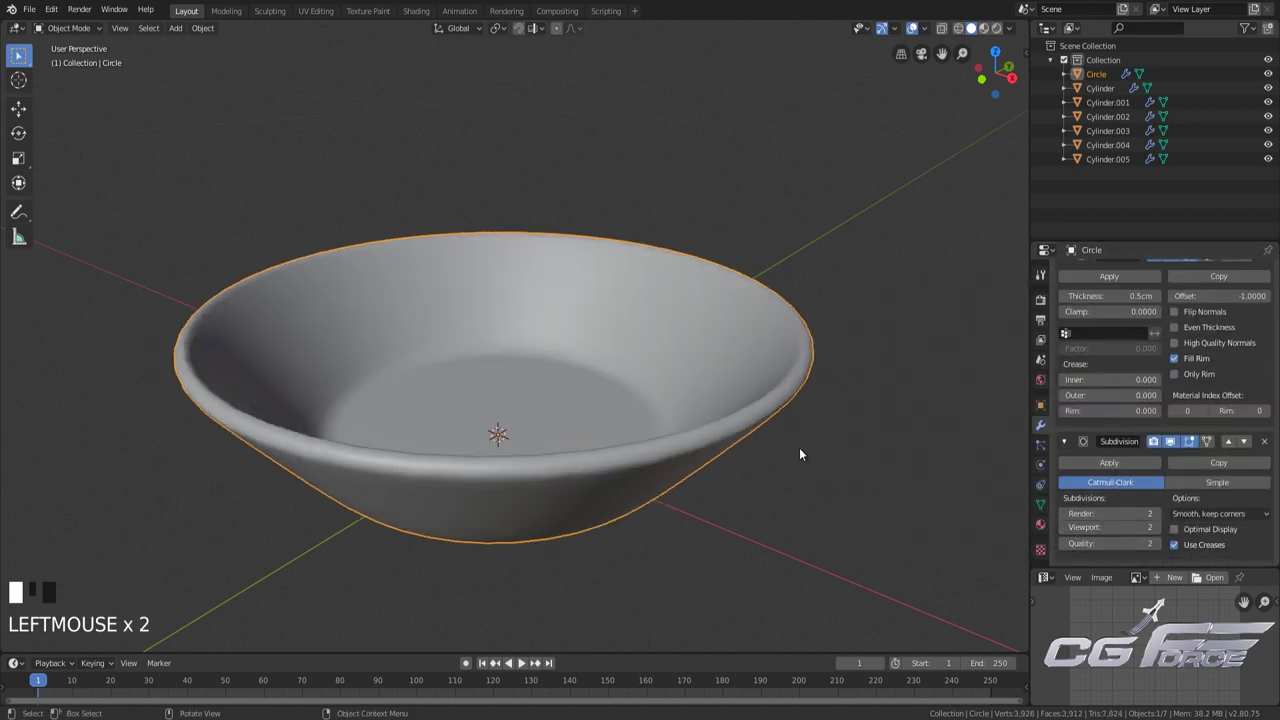
{"action": "middle_click_drag", "start_coordinate": [780, 394], "coordinate": [630, 412]}
{"action": "middle_click_drag", "start_coordinate": [544, 455], "coordinate": [625, 390]}
{"action": "scroll", "coordinate": [738, 419], "scroll_direction": "down", "scroll_amount": 3}
In front wireframe view, lower the bowl, then raise all objects along Z onto the ground
{"action": "key", "text": "shift+z"}
{"action": "key", "text": "KP_1"}
{"action": "left_click", "coordinate": [616, 400]}
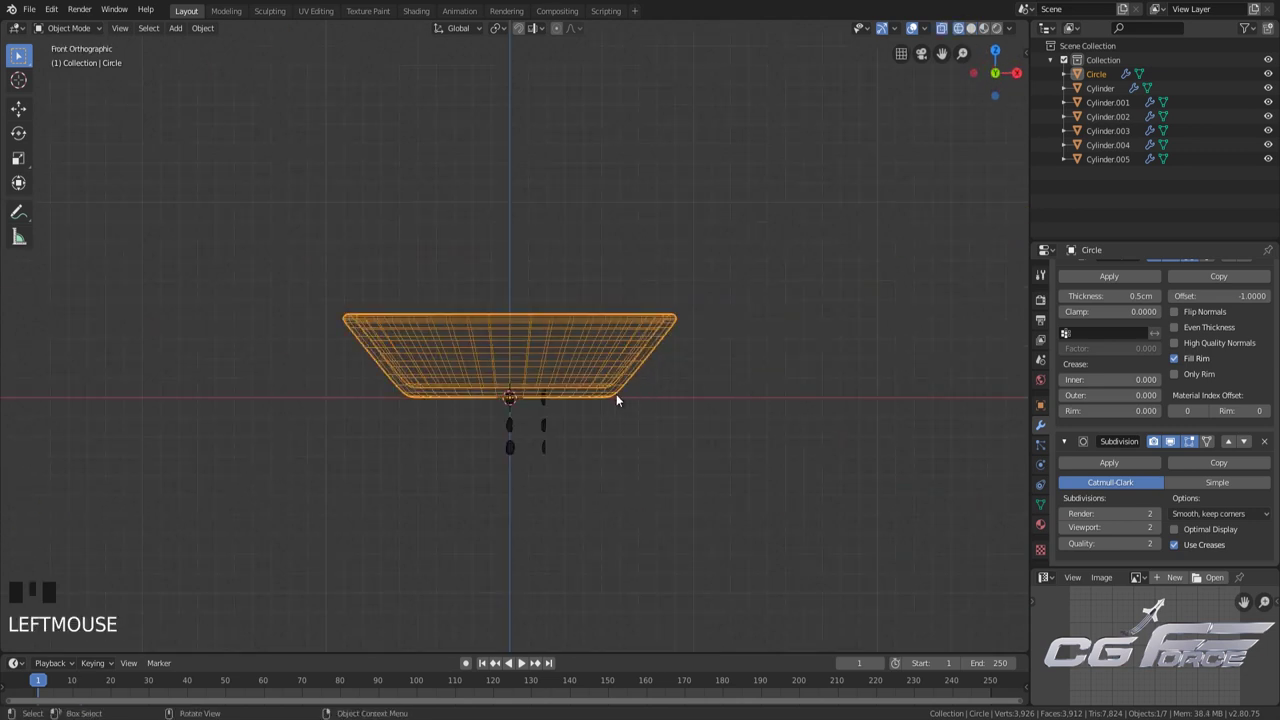
{"action": "key", "text": "g"}
{"action": "left_click", "coordinate": [598, 518]}
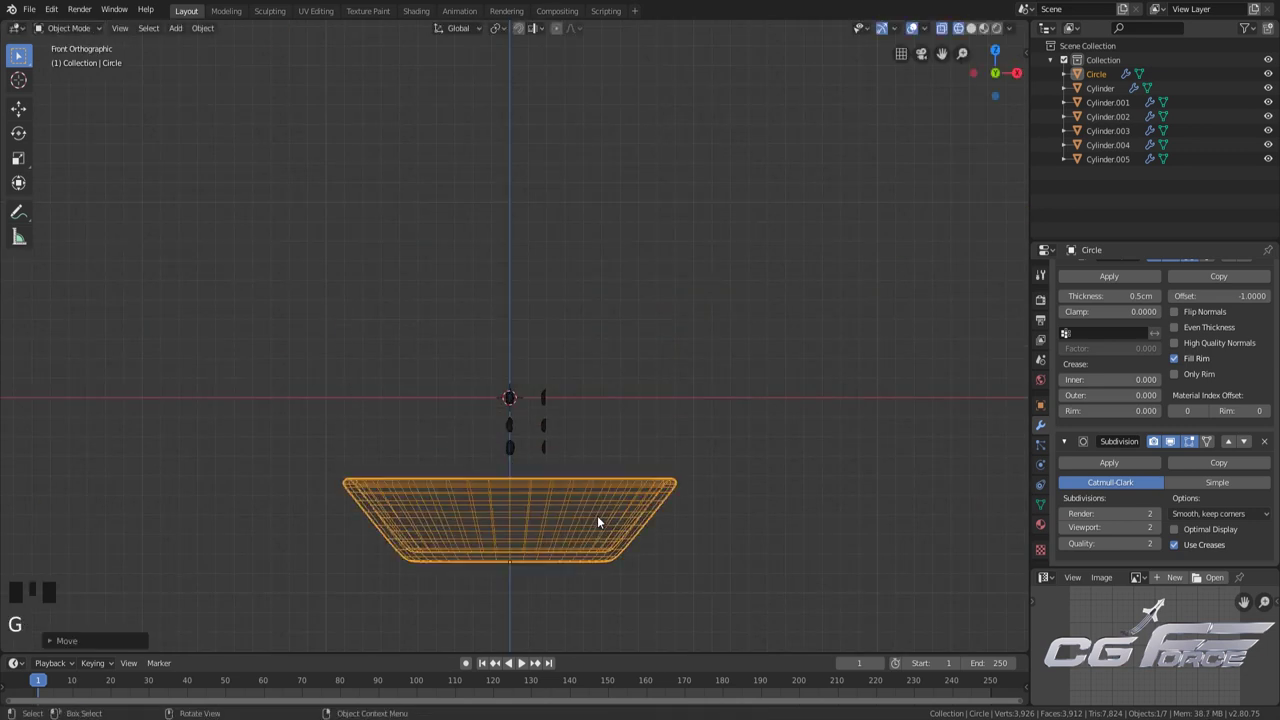
{"action": "key", "text": "a"}
{"action": "key", "text": "g"}
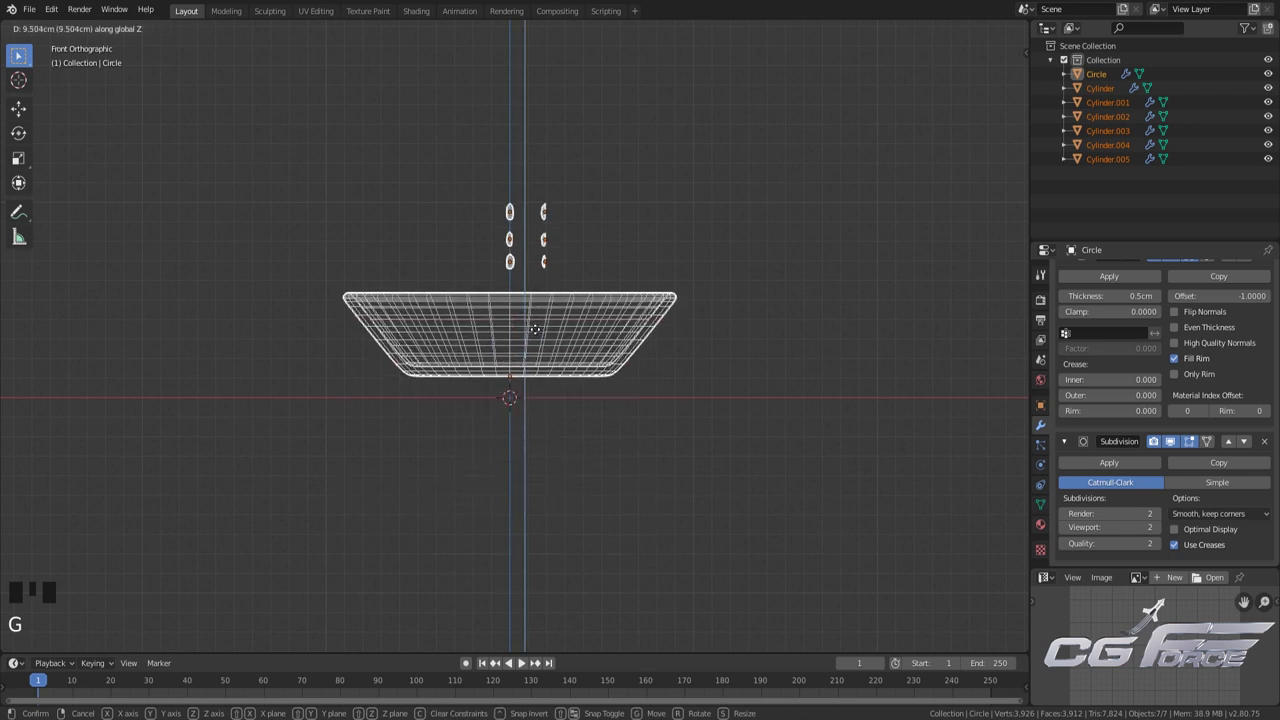
{"action": "left_click", "coordinate": [525, 351]}
Select the bowl and peanuts and set the pivot point to Individual Origins
{"action": "middle_click_drag", "start_coordinate": [706, 391], "coordinate": [681, 422], "text": "shift"}
{"action": "key", "text": "shift+z"}
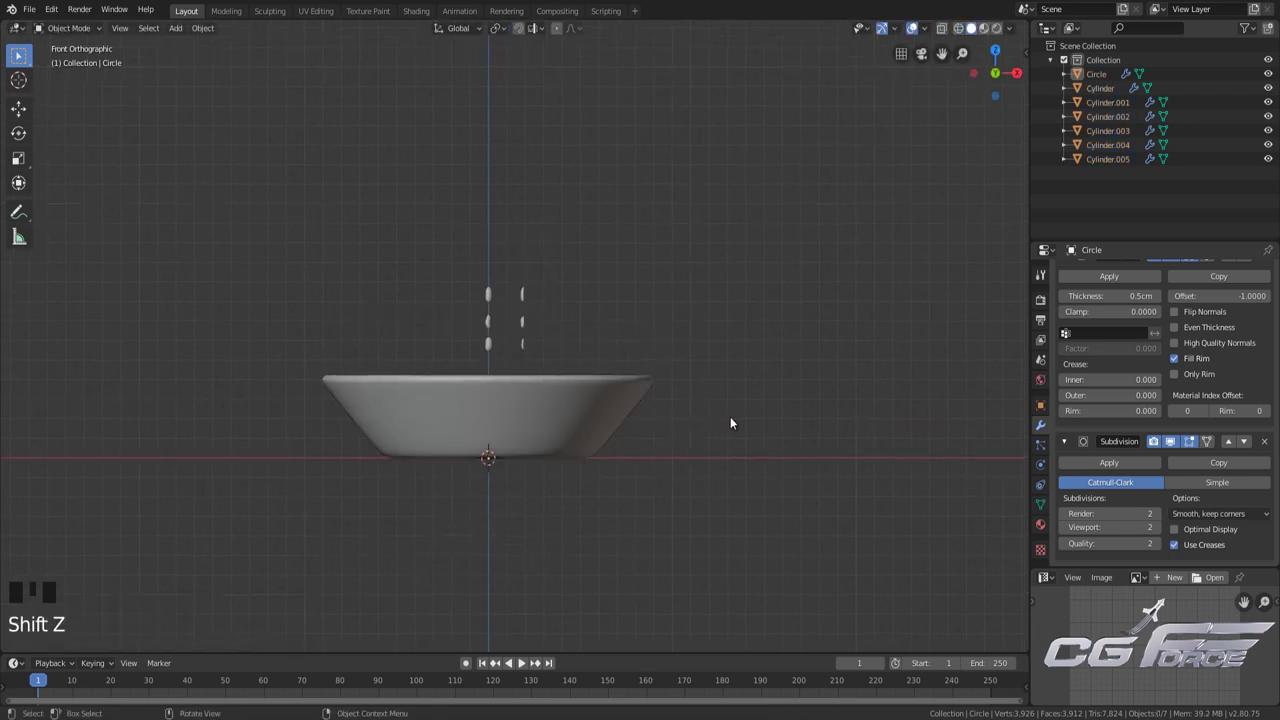
{"action": "key", "text": "shift+z"}
{"action": "left_click", "coordinate": [314, 456]}
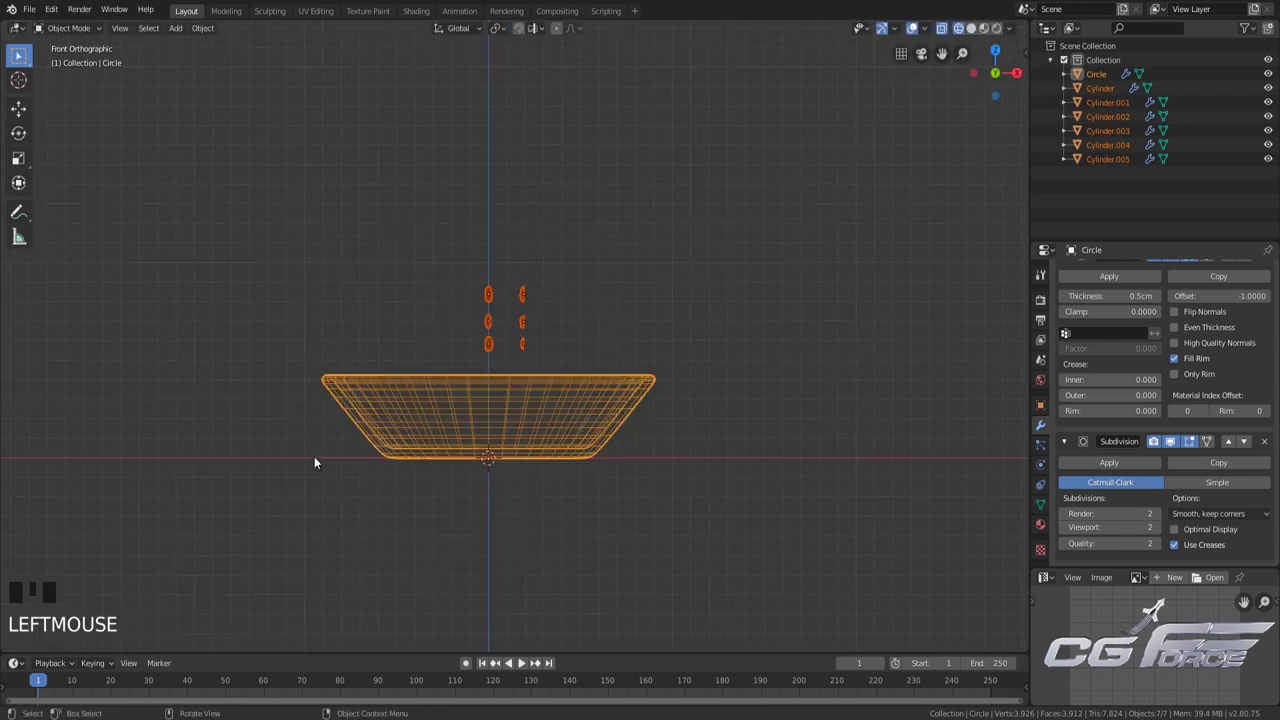
{"action": "key", "text": "shift+z"}
{"action": "middle_click_drag", "start_coordinate": [422, 440], "coordinate": [428, 444]}
{"action": "scroll", "coordinate": [428, 444], "scroll_direction": "up", "scroll_amount": 2}
{"action": "left_click", "coordinate": [497, 28]}
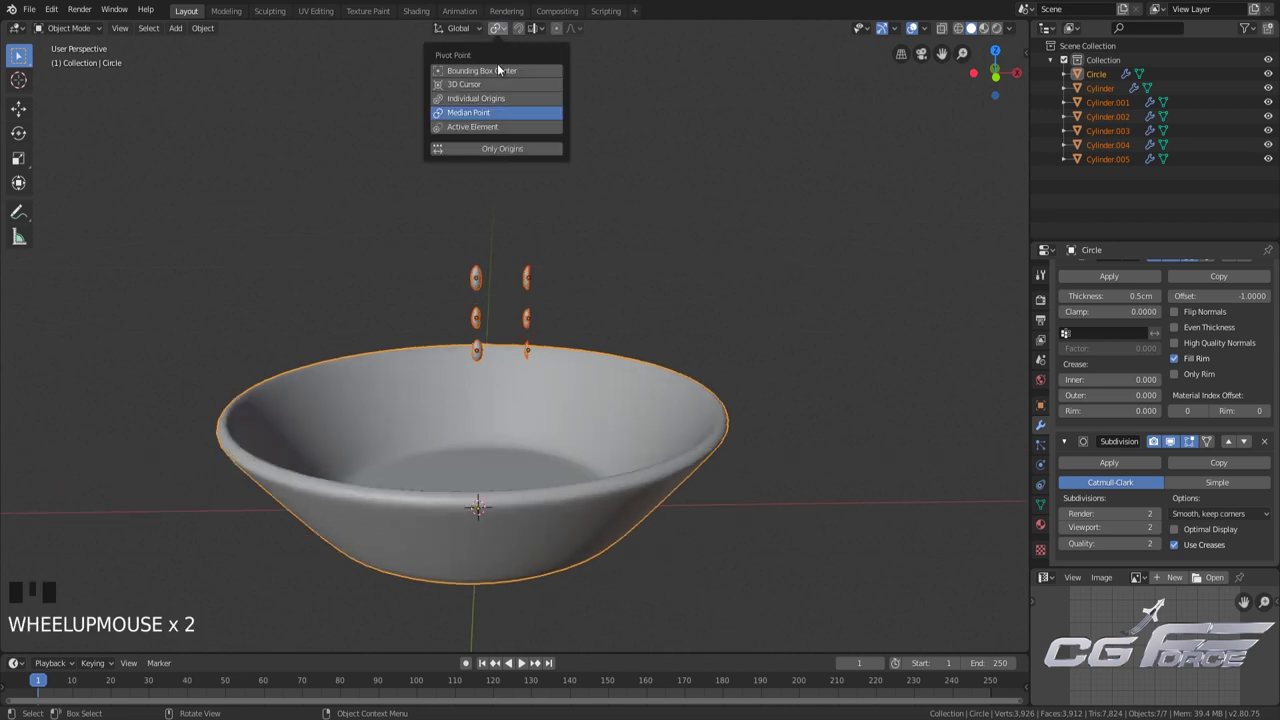
{"action": "left_click", "coordinate": [510, 98]}
{"action": "scroll", "coordinate": [555, 300], "scroll_direction": "down", "scroll_amount": 3}
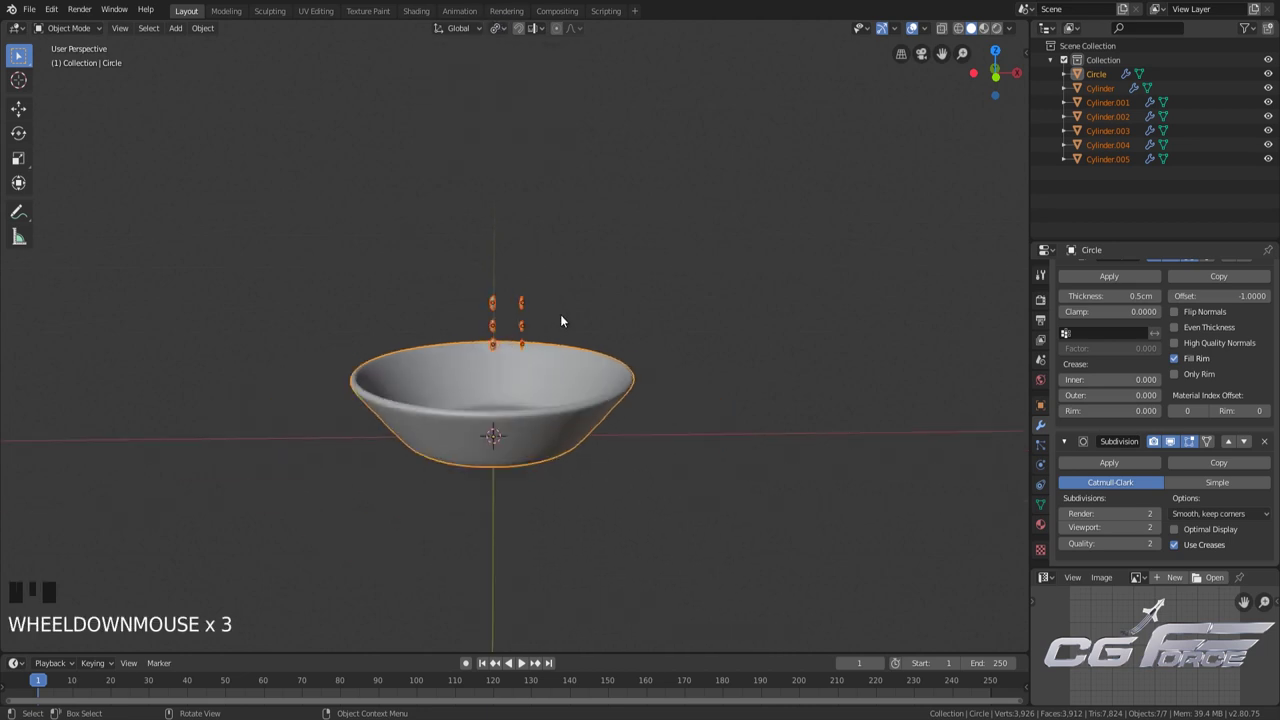
Apply location, rotation and scale, then set each origin to its geometry
{"action": "key", "text": "ctrl+a"}
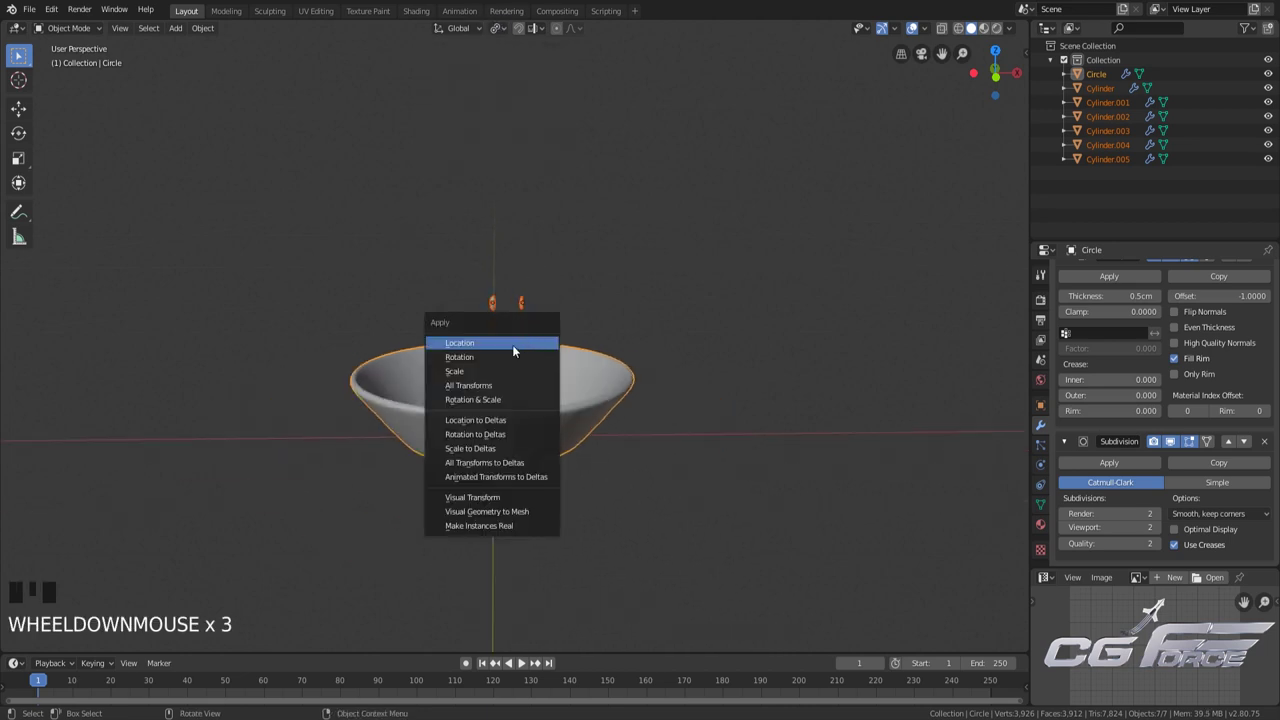
{"action": "key", "text": "Escape"}
{"action": "key", "text": "ctrl+a"}
{"action": "key", "text": "ctrl+a"}
{"action": "key", "text": "ctrl+a"}
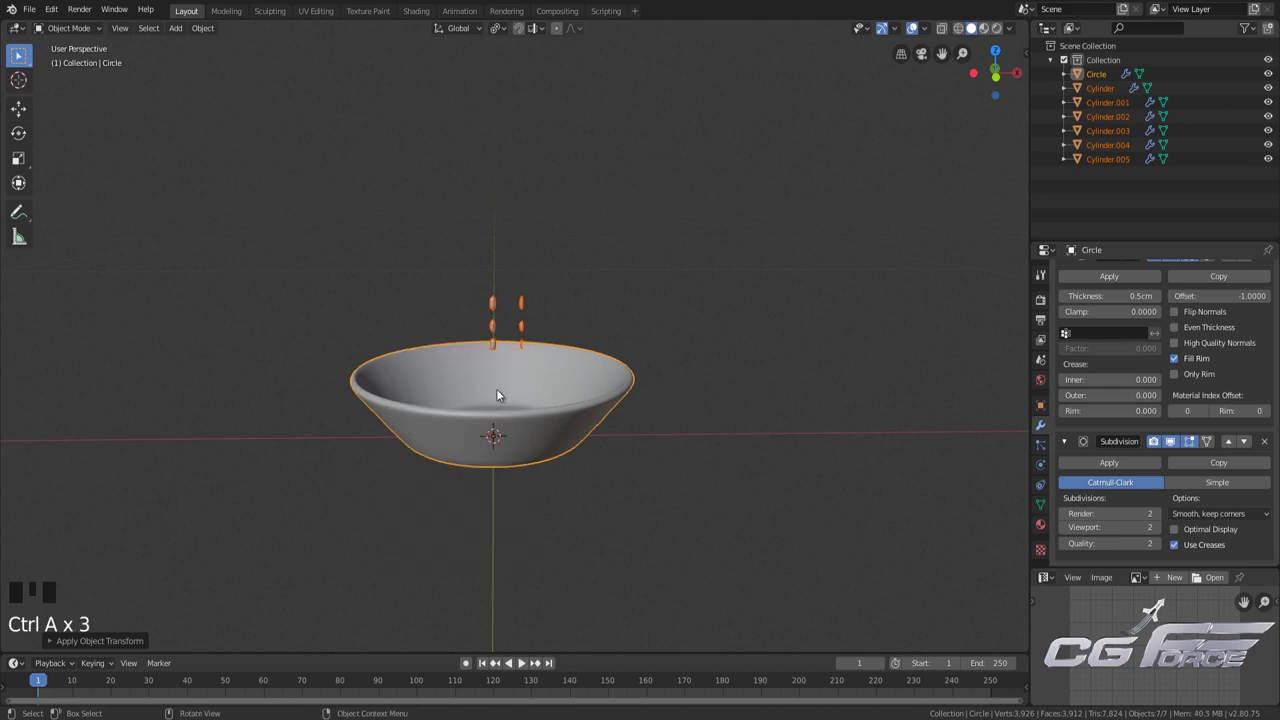
{"action": "right_click", "coordinate": [539, 296]}
{"action": "mouse_move", "coordinate": [524, 332]}
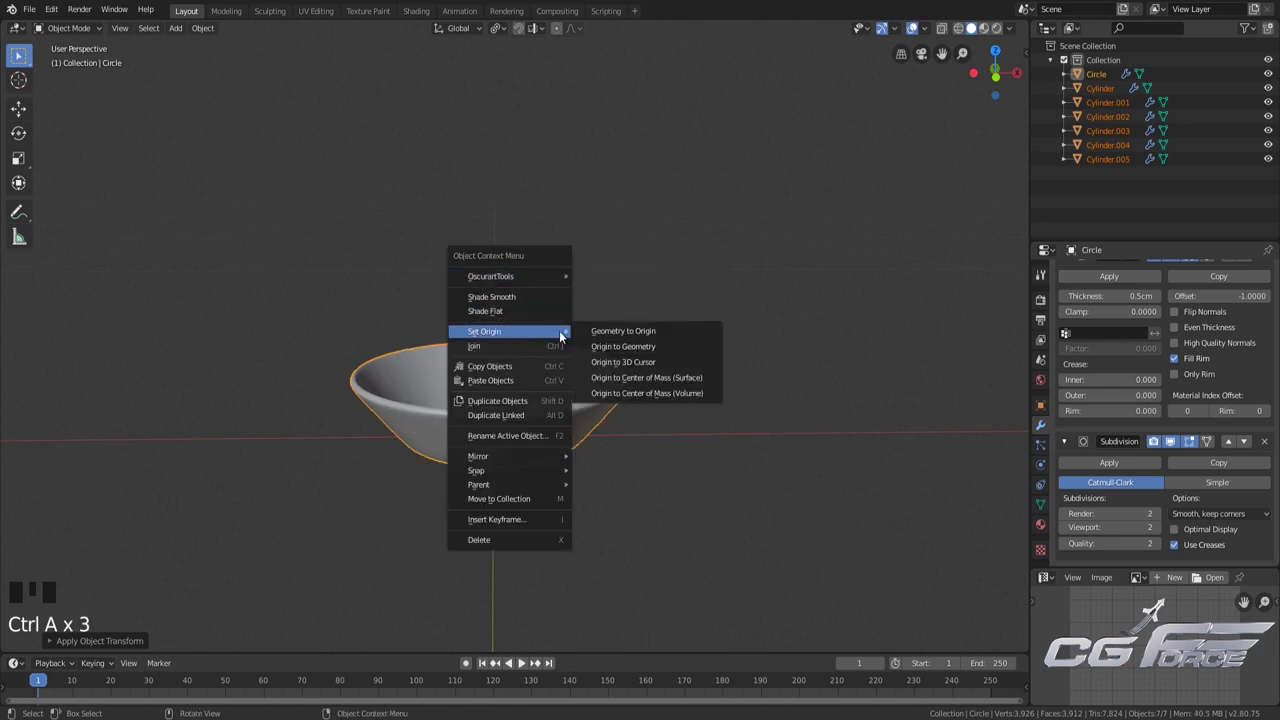
{"action": "right_click", "coordinate": [668, 348]}
Restore the pivot point setting, deselect all, and save Peanuts-Tutorial.blend
{"action": "scroll", "coordinate": [556, 352], "scroll_direction": "up", "scroll_amount": 3}
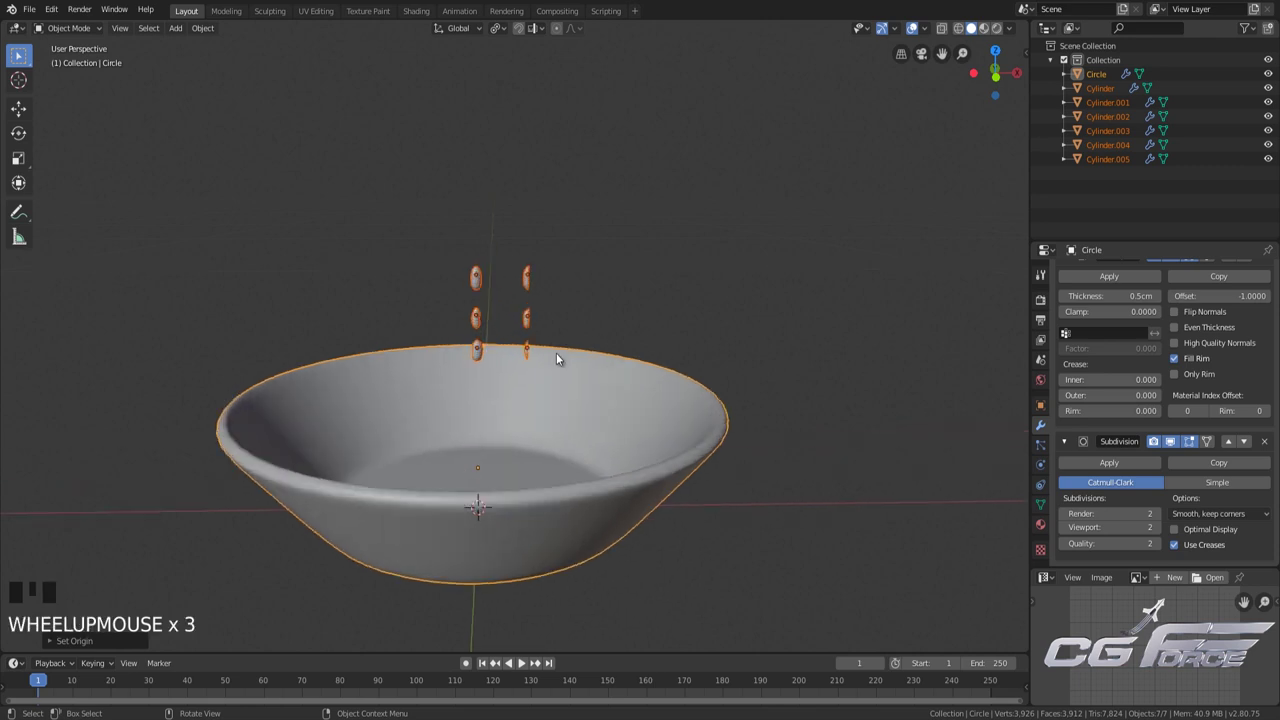
{"action": "middle_click_drag", "start_coordinate": [556, 352], "coordinate": [595, 277], "text": "shift"}
{"action": "scroll", "coordinate": [572, 310], "scroll_direction": "up", "scroll_amount": 2}
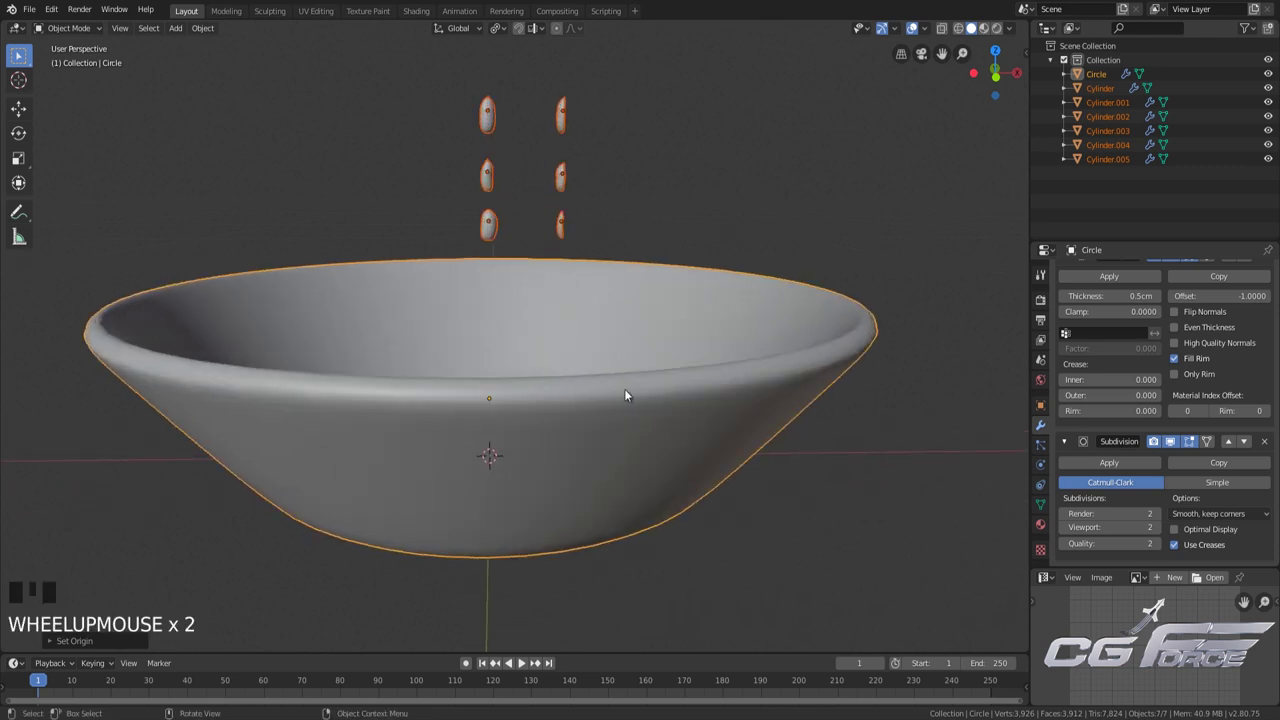
{"action": "left_click", "coordinate": [497, 29]}
{"action": "left_click", "coordinate": [496, 111]}
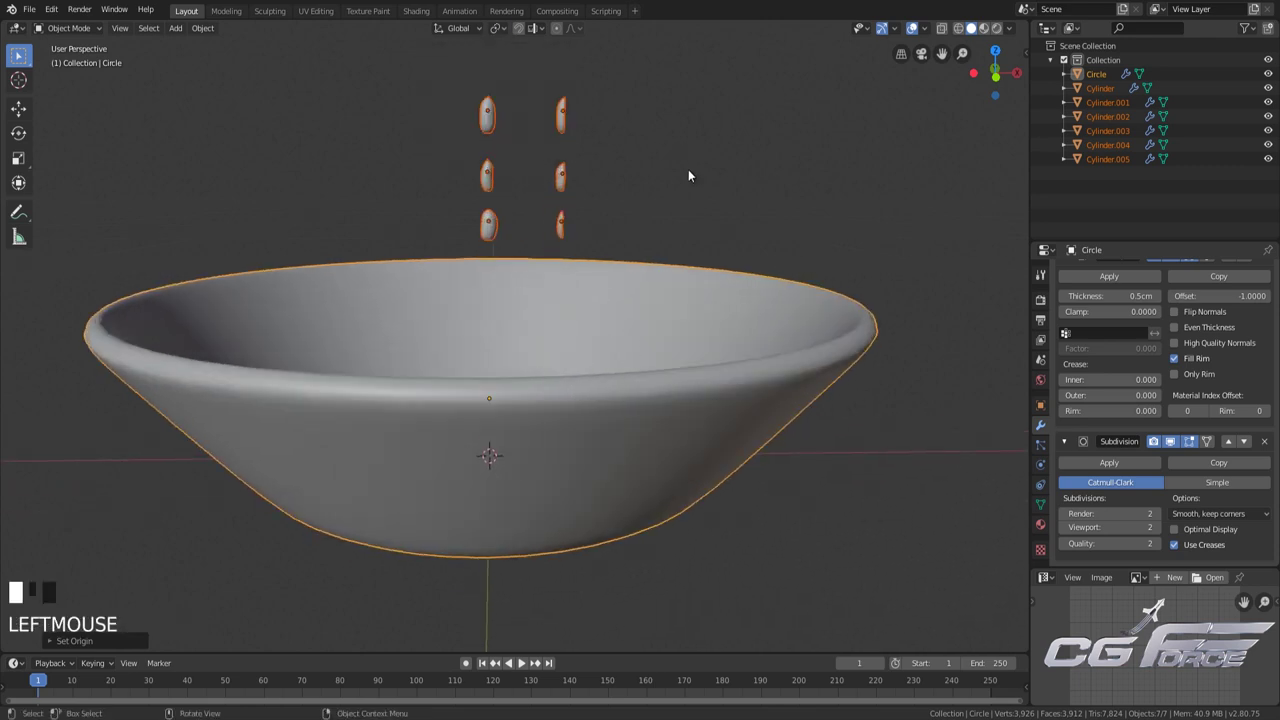
{"action": "left_click", "coordinate": [686, 175]}
{"action": "key", "text": "ctrl+s"}
{"action": "scroll", "coordinate": [614, 341], "scroll_direction": "down", "scroll_amount": 4}
{"action": "left_click", "coordinate": [628, 329]}
{"action": "middle_click_drag", "start_coordinate": [628, 329], "coordinate": [573, 421]}
{"action": "scroll", "coordinate": [573, 421], "scroll_direction": "up", "scroll_amount": 2}
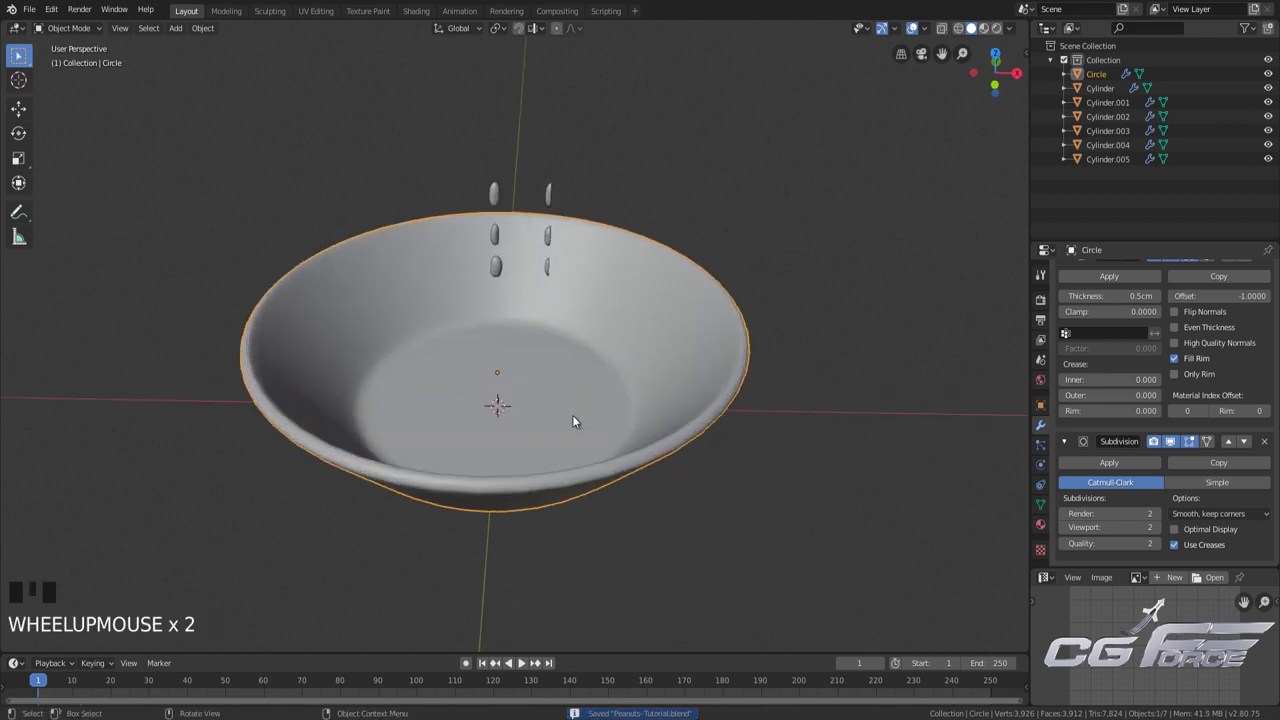
Create a new material on the bowl and rename it Bowl
{"action": "left_click", "coordinate": [1040, 524]}
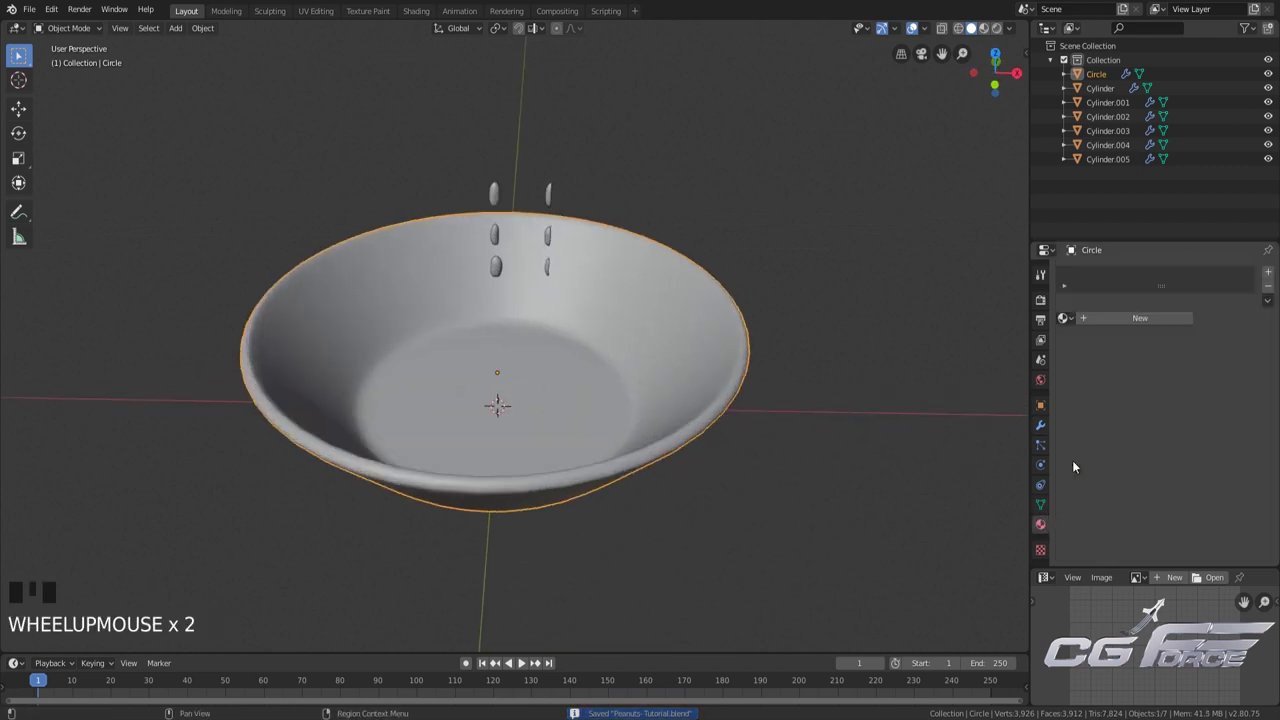
{"action": "left_click", "coordinate": [1128, 319]}
{"action": "left_click", "coordinate": [1111, 318]}
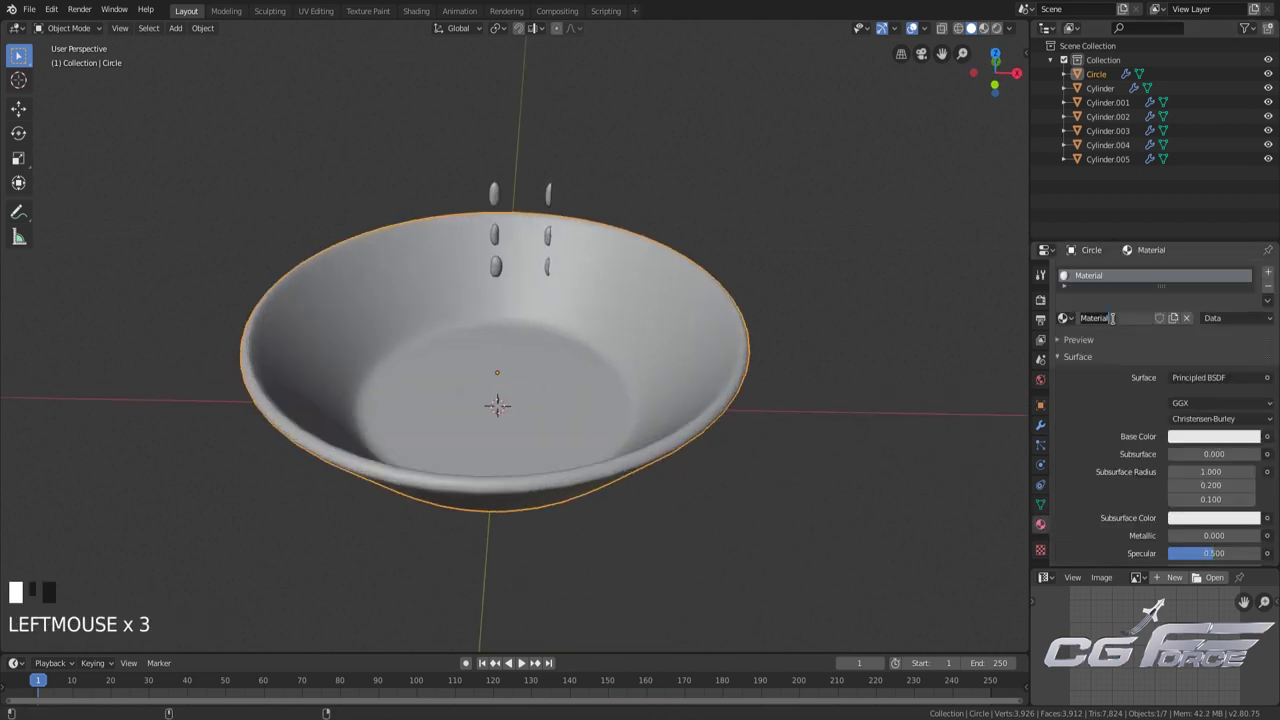
{"action": "type", "text": "Bowl"}
{"action": "key", "text": "Return"}
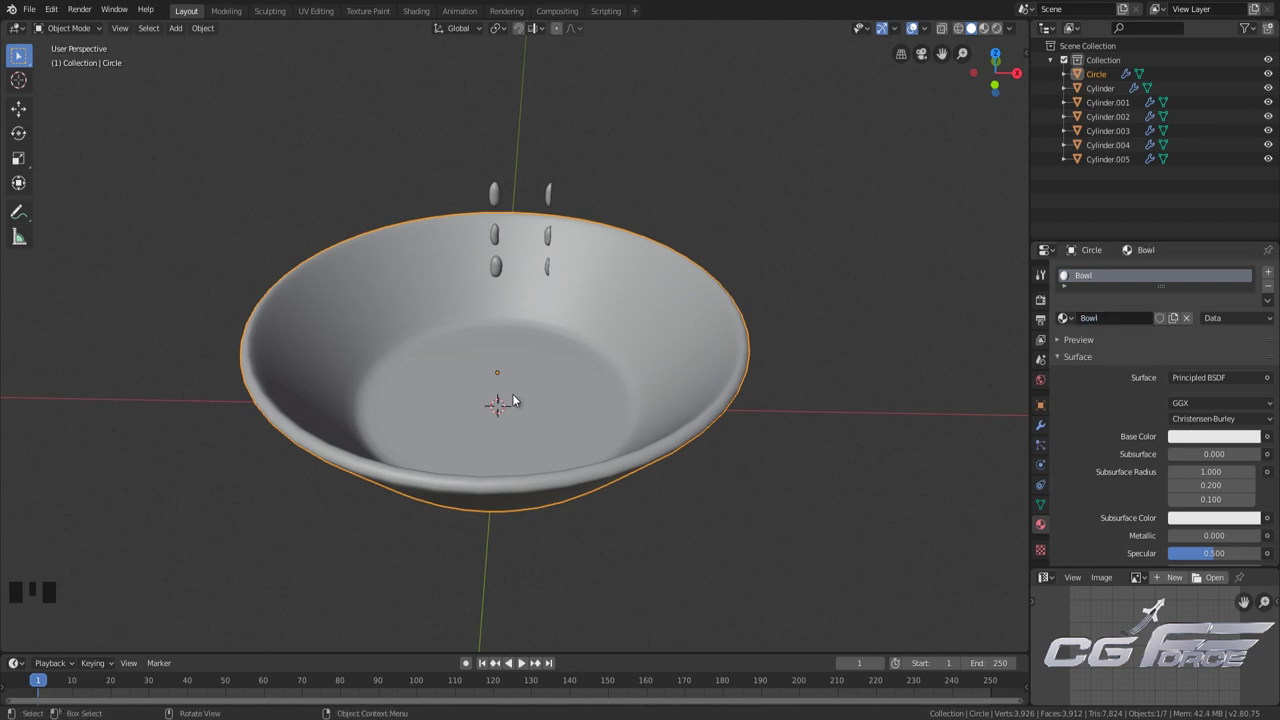
Drop the Bowl material's Roughness to 0 and check the bowl from a lower angle
{"action": "scroll", "coordinate": [1215, 460], "scroll_direction": "down", "scroll_amount": 4}
{"action": "scroll", "coordinate": [1215, 460], "scroll_direction": "down", "scroll_amount": 6}
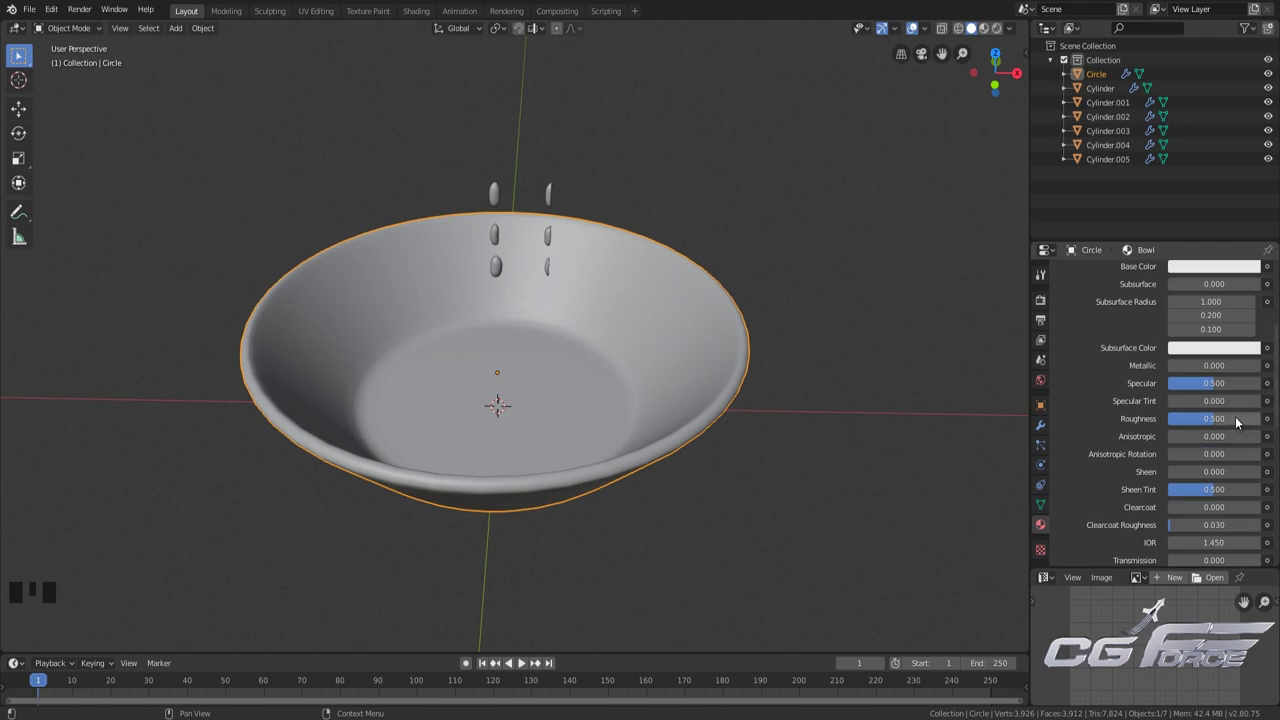
{"action": "left_click", "coordinate": [1164, 458]}
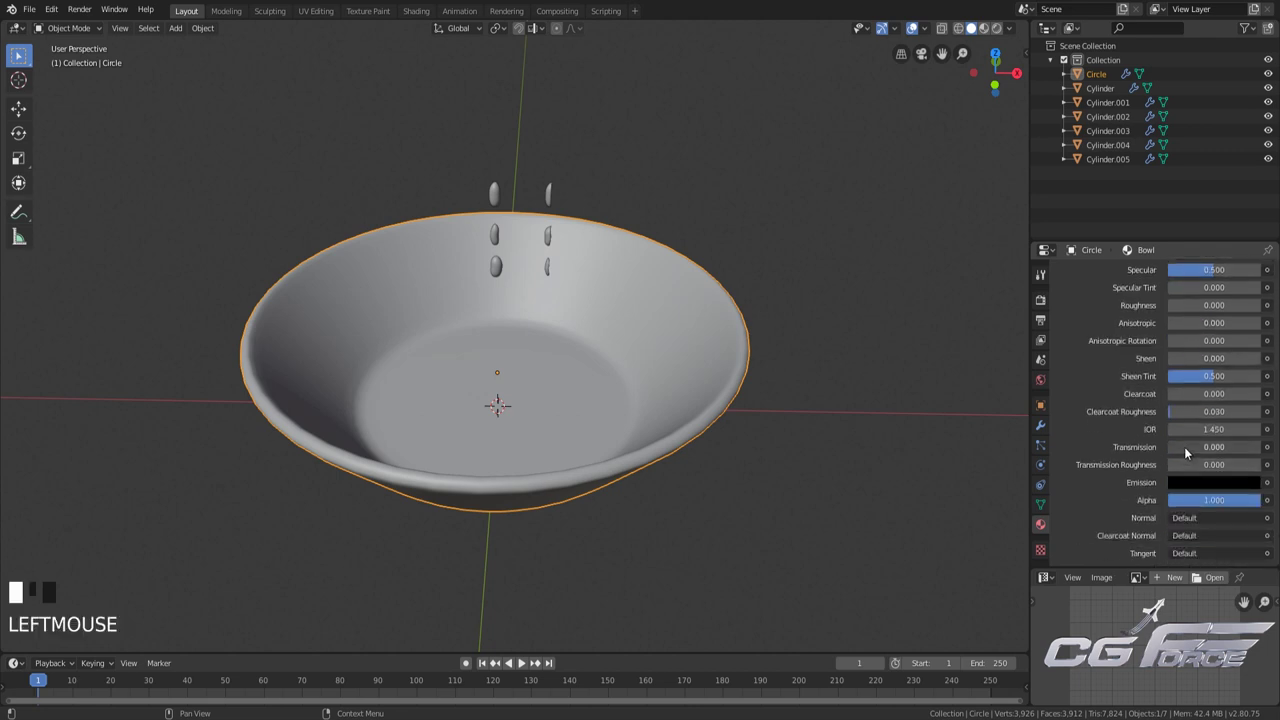
{"action": "scroll", "coordinate": [1078, 425], "scroll_direction": "up", "scroll_amount": 7}
{"action": "scroll", "coordinate": [1078, 425], "scroll_direction": "up", "scroll_amount": 3}
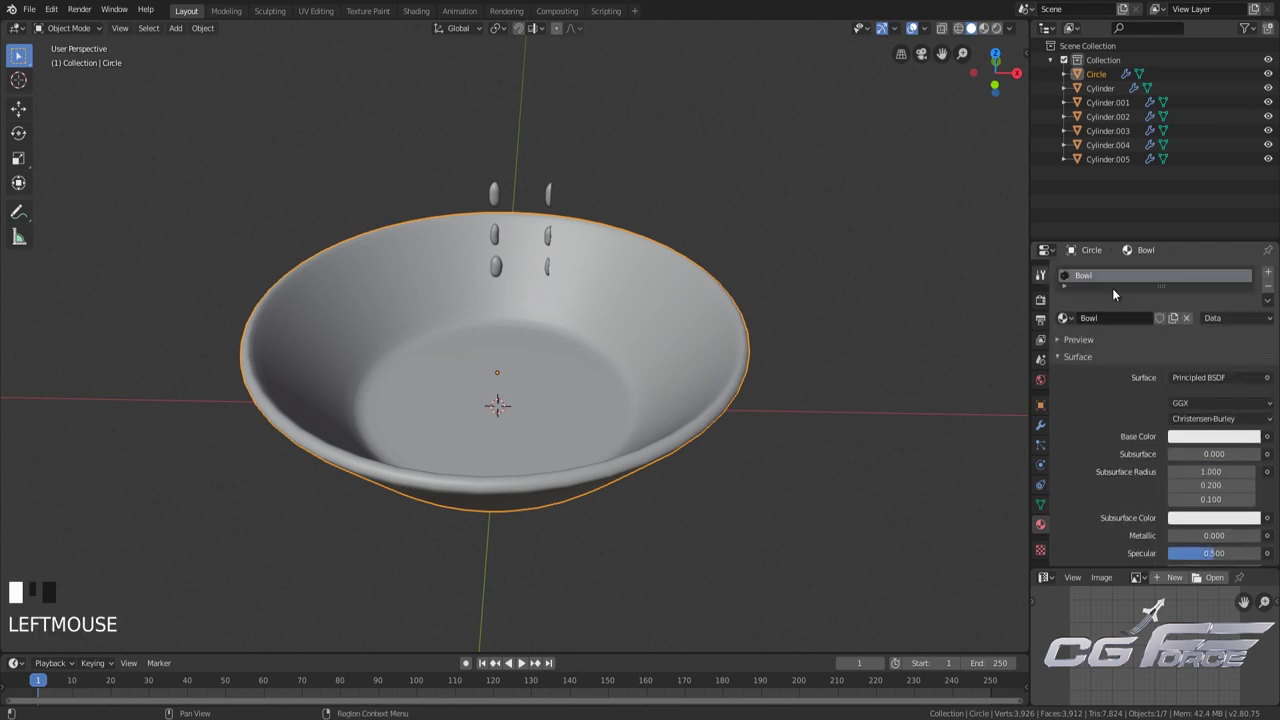
{"action": "left_click", "coordinate": [1062, 340]}
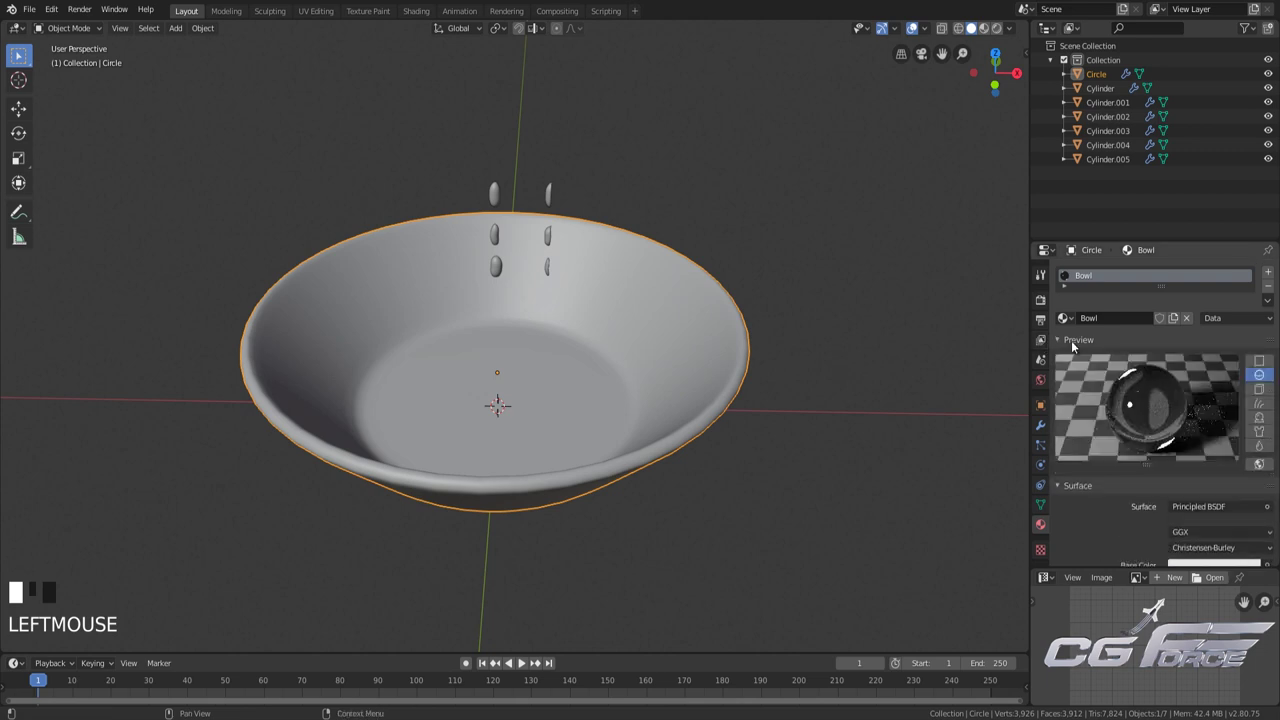
{"action": "left_click", "coordinate": [1062, 340]}
{"action": "middle_click_drag", "start_coordinate": [519, 356], "coordinate": [491, 286]}
{"action": "scroll", "coordinate": [568, 362], "scroll_direction": "up", "scroll_amount": 4}
Give the lower-left peanut Cylinder.002 a new material named Peanuts
{"action": "left_click", "coordinate": [469, 286]}
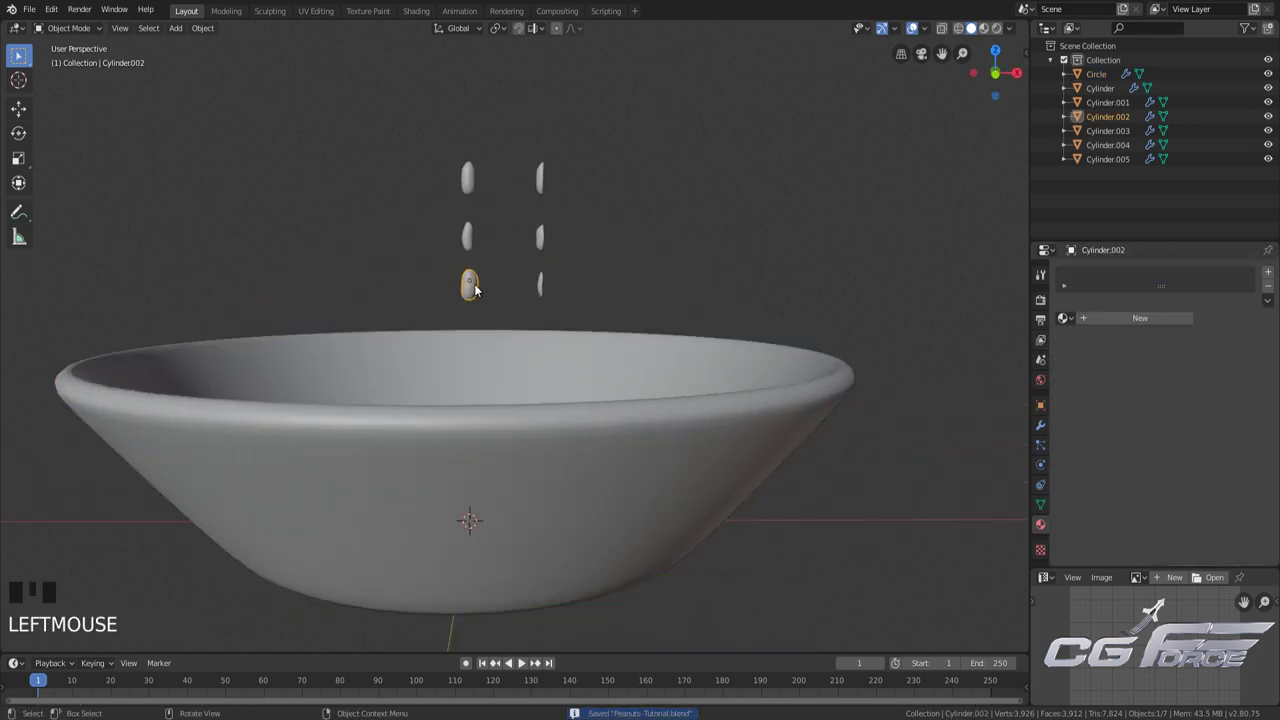
{"action": "left_click", "coordinate": [1108, 318]}
{"action": "left_click", "coordinate": [1108, 318]}
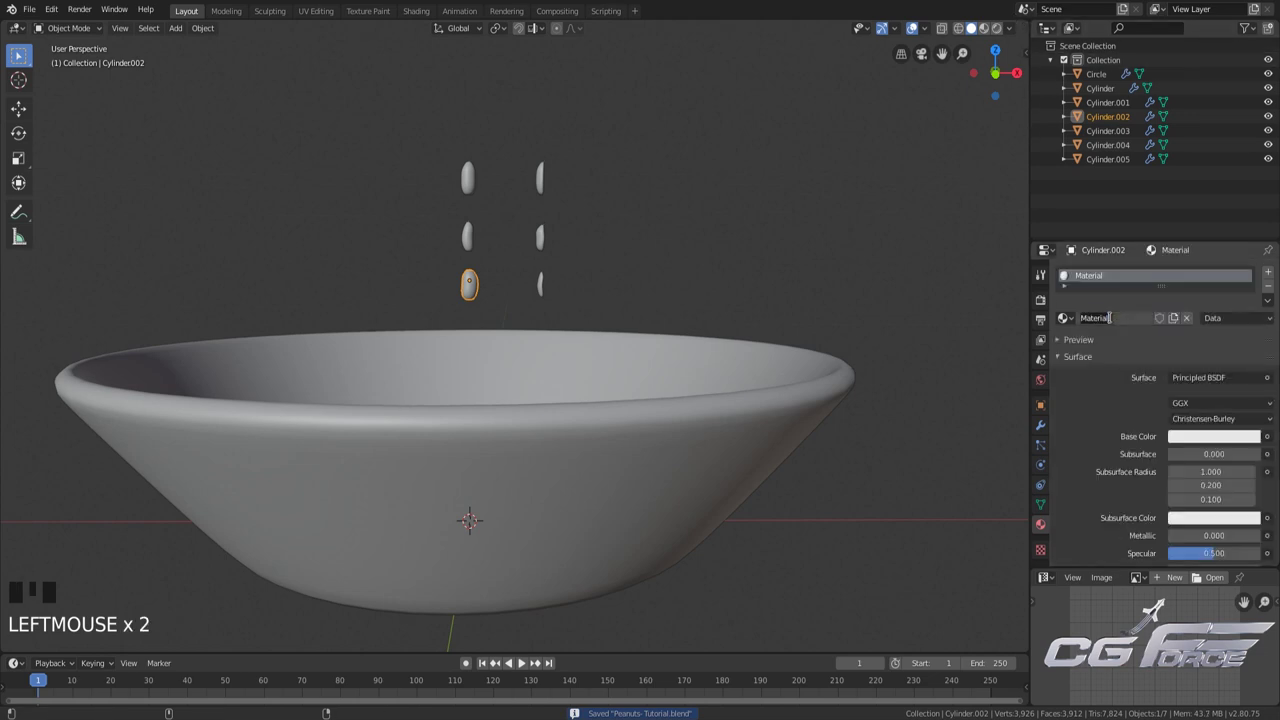
{"action": "type", "text": "Peanuts"}
{"action": "left_click", "coordinate": [1108, 317]}
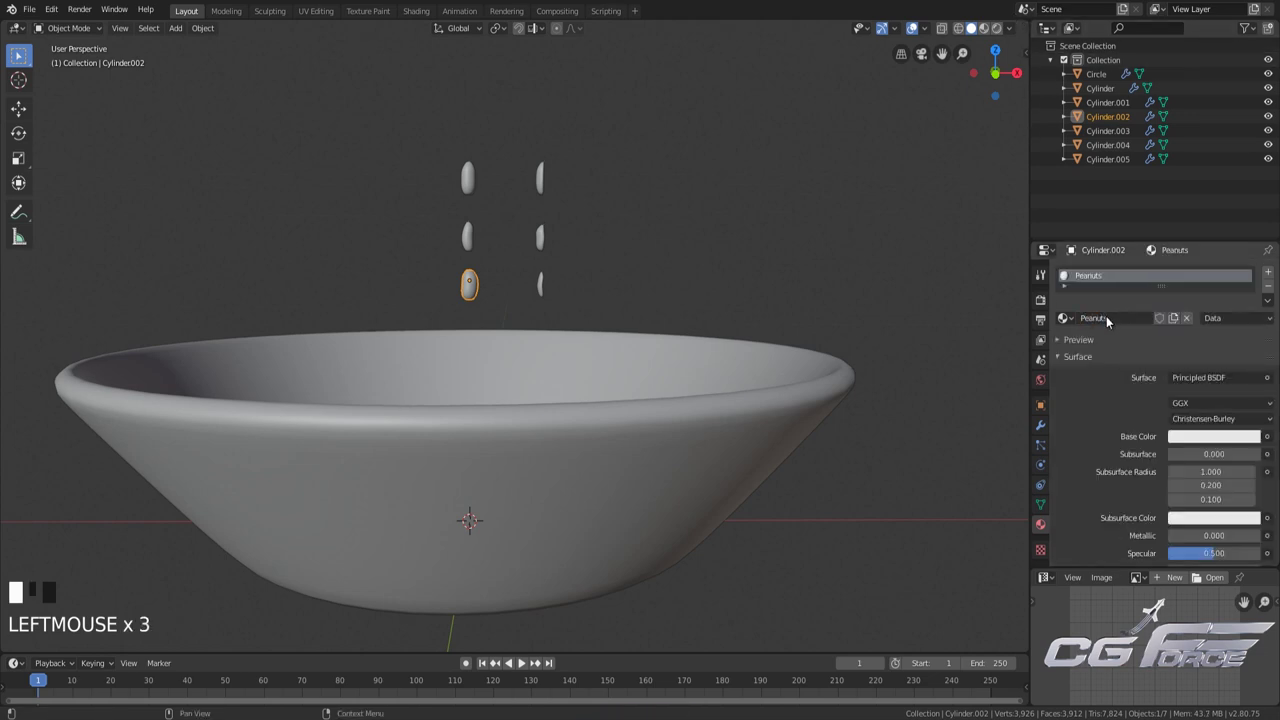
Split the viewport and turn the right half into a Shader Editor showing the material nodes
{"action": "left_click_drag", "start_coordinate": [1025, 19], "coordinate": [510, 30]}
{"action": "left_click", "coordinate": [526, 28]}
{"action": "left_click", "coordinate": [547, 128]}
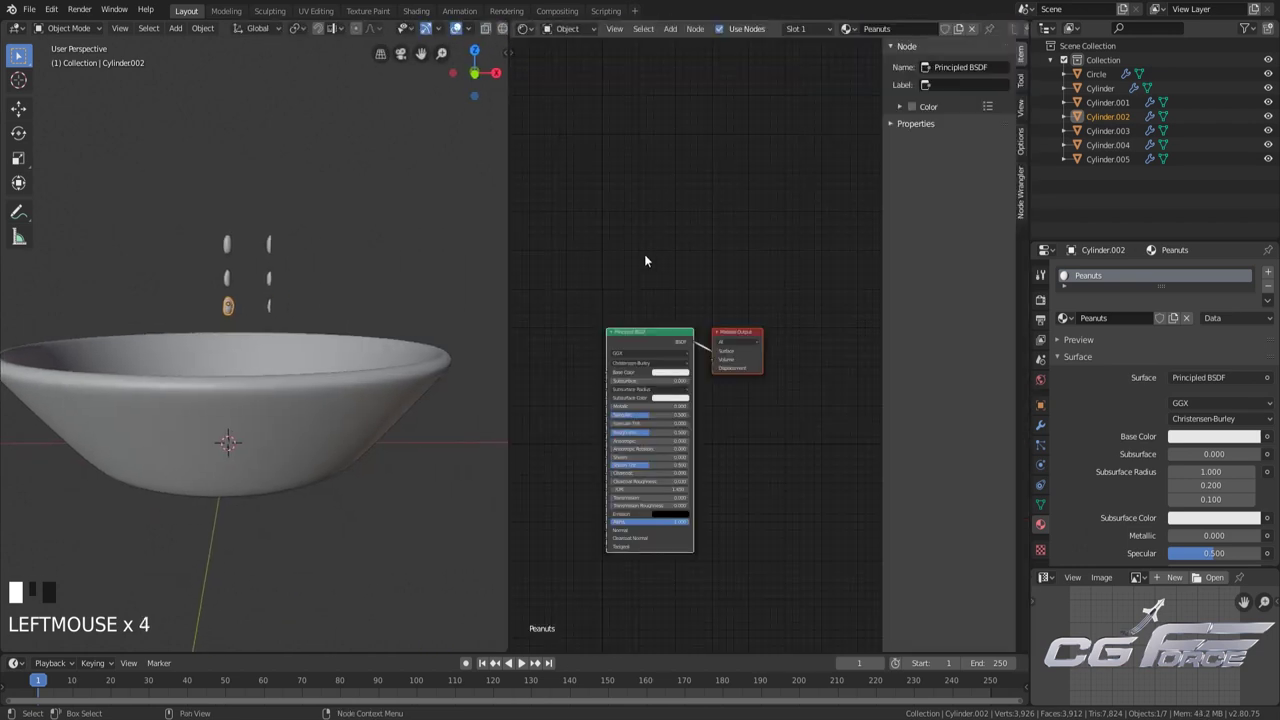
{"action": "key", "text": "n"}
{"action": "key", "text": "Home"}
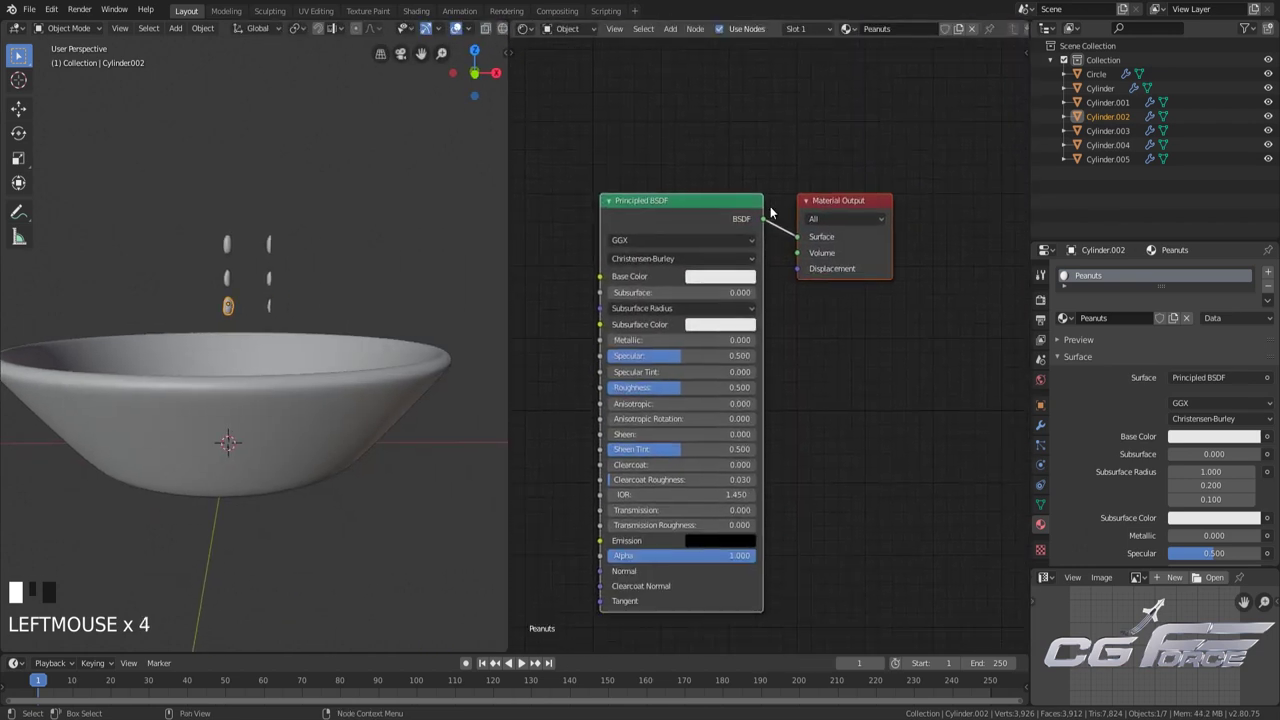
{"action": "left_click_drag", "start_coordinate": [802, 195], "coordinate": [905, 197]}
{"action": "scroll", "coordinate": [880, 270], "scroll_direction": "down", "scroll_amount": 2}
{"action": "left_click", "coordinate": [855, 338]}
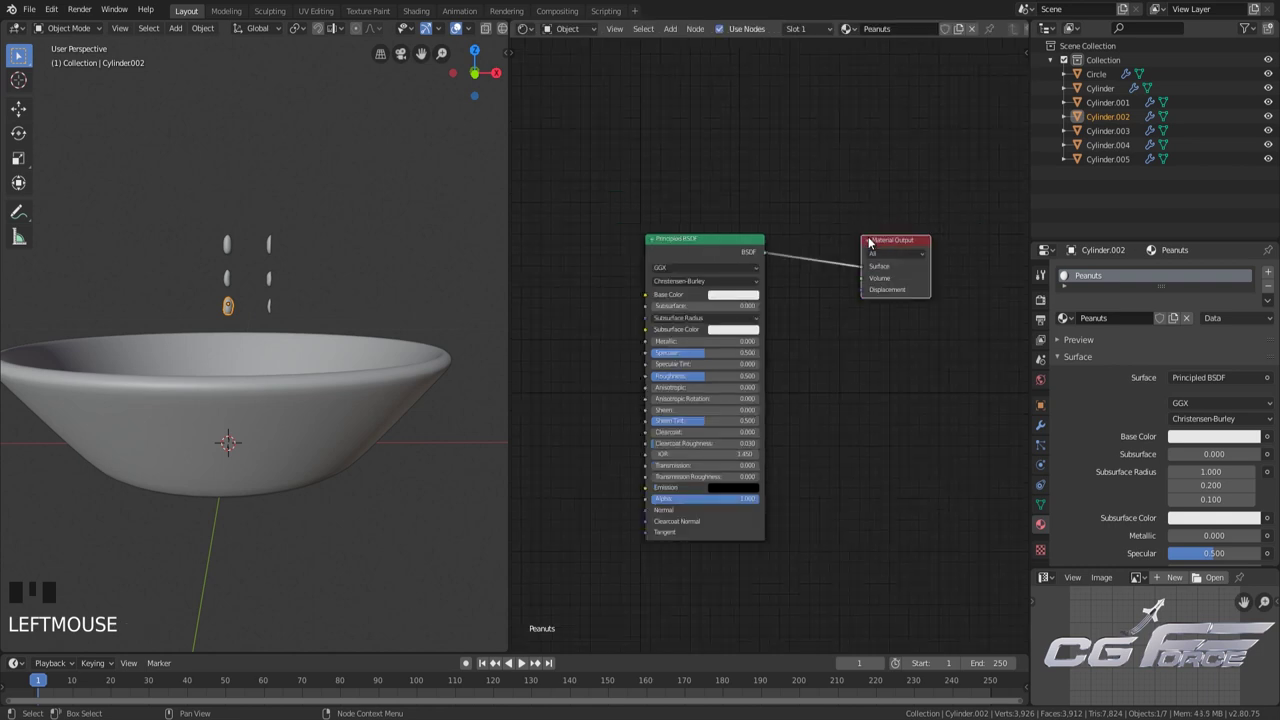
{"action": "scroll", "coordinate": [820, 300], "scroll_direction": "down", "scroll_amount": 1}
Add a Multiply Mix node left of the Principled BSDF, then split the shader editor into stacked areas
{"action": "key", "text": "shift+a"}
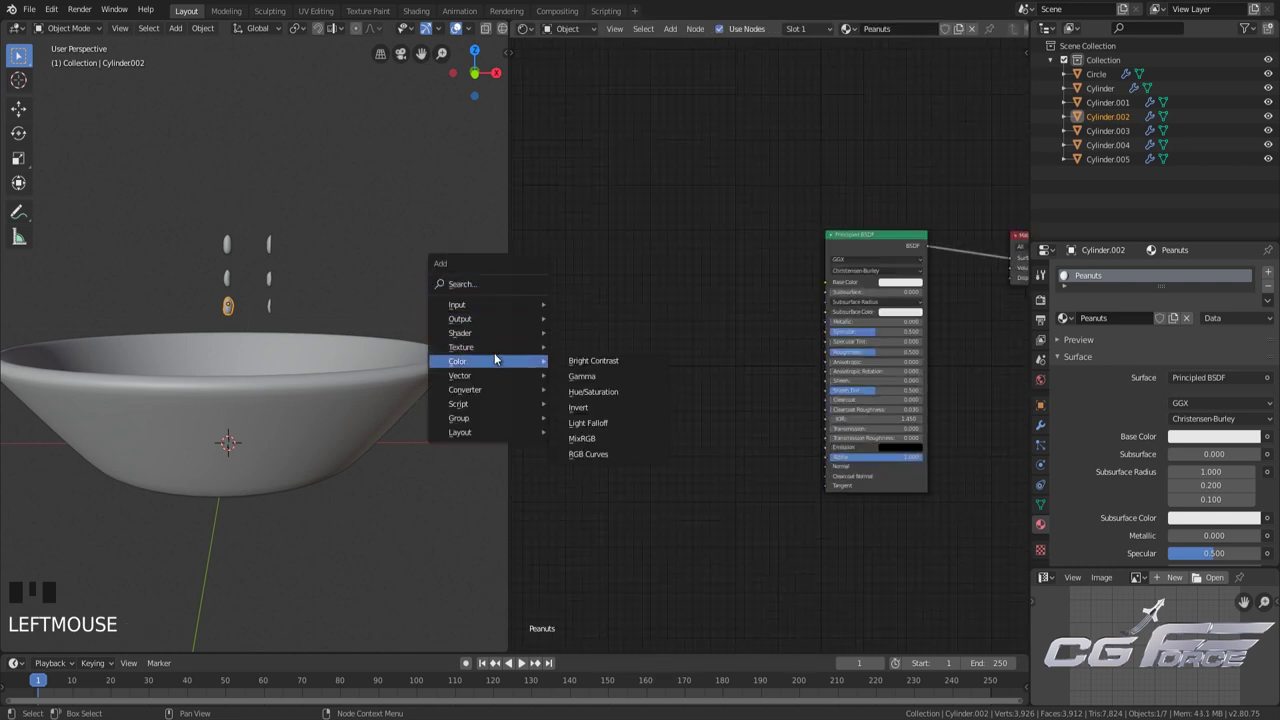
{"action": "mouse_move", "coordinate": [492, 360]}
{"action": "left_click", "coordinate": [600, 438]}
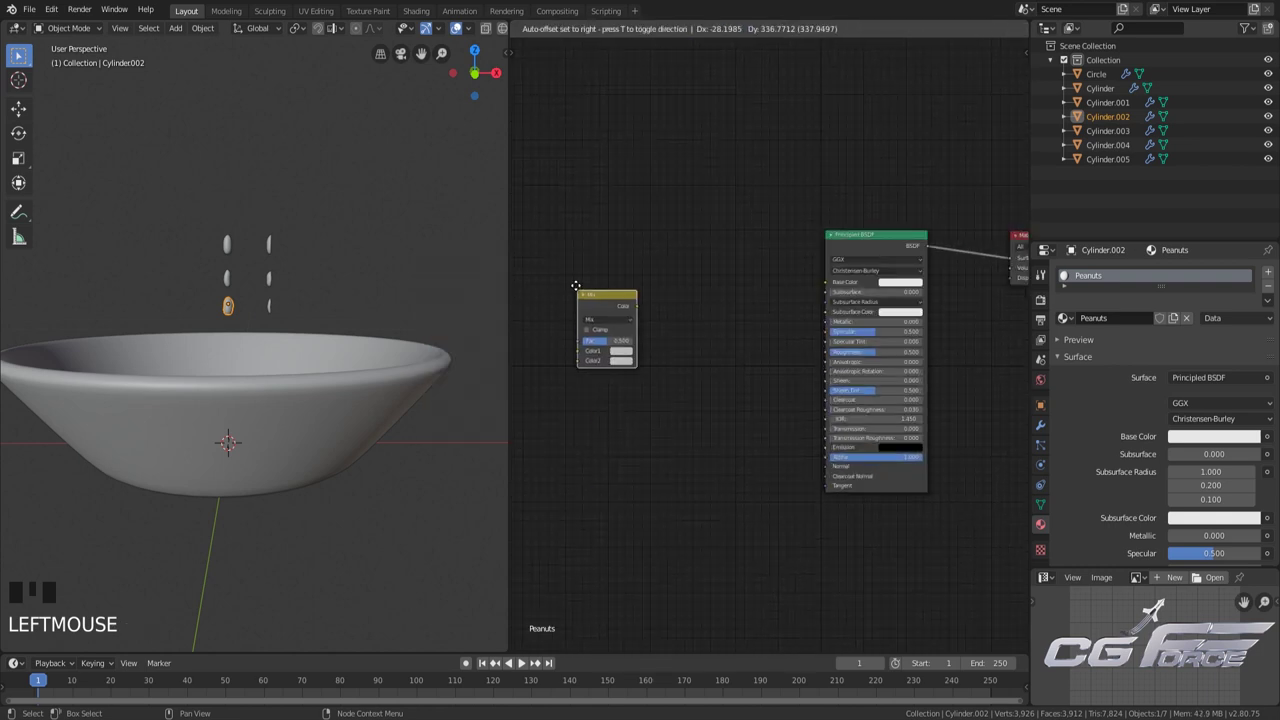
{"action": "left_click", "coordinate": [635, 278]}
{"action": "scroll", "coordinate": [635, 278], "scroll_direction": "up", "scroll_amount": 4}
{"action": "left_click", "coordinate": [604, 213]}
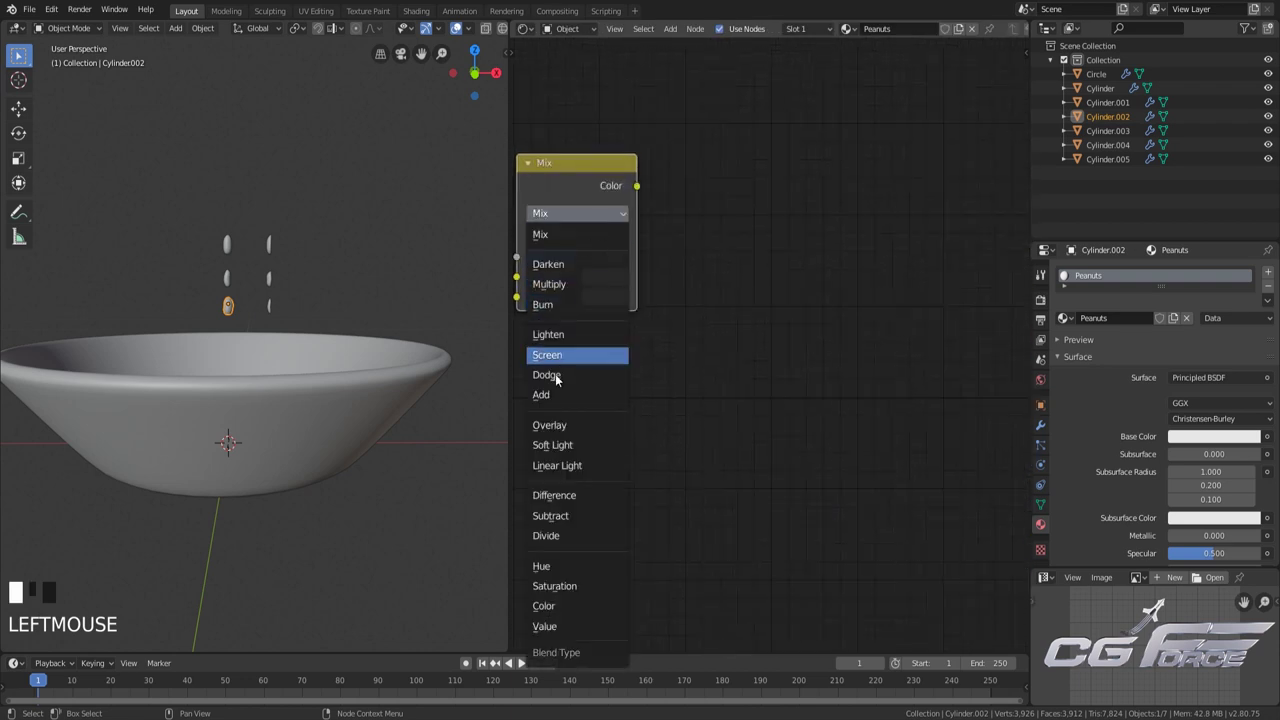
{"action": "left_click", "coordinate": [572, 288]}
{"action": "scroll", "coordinate": [776, 263], "scroll_direction": "down", "scroll_amount": 3}
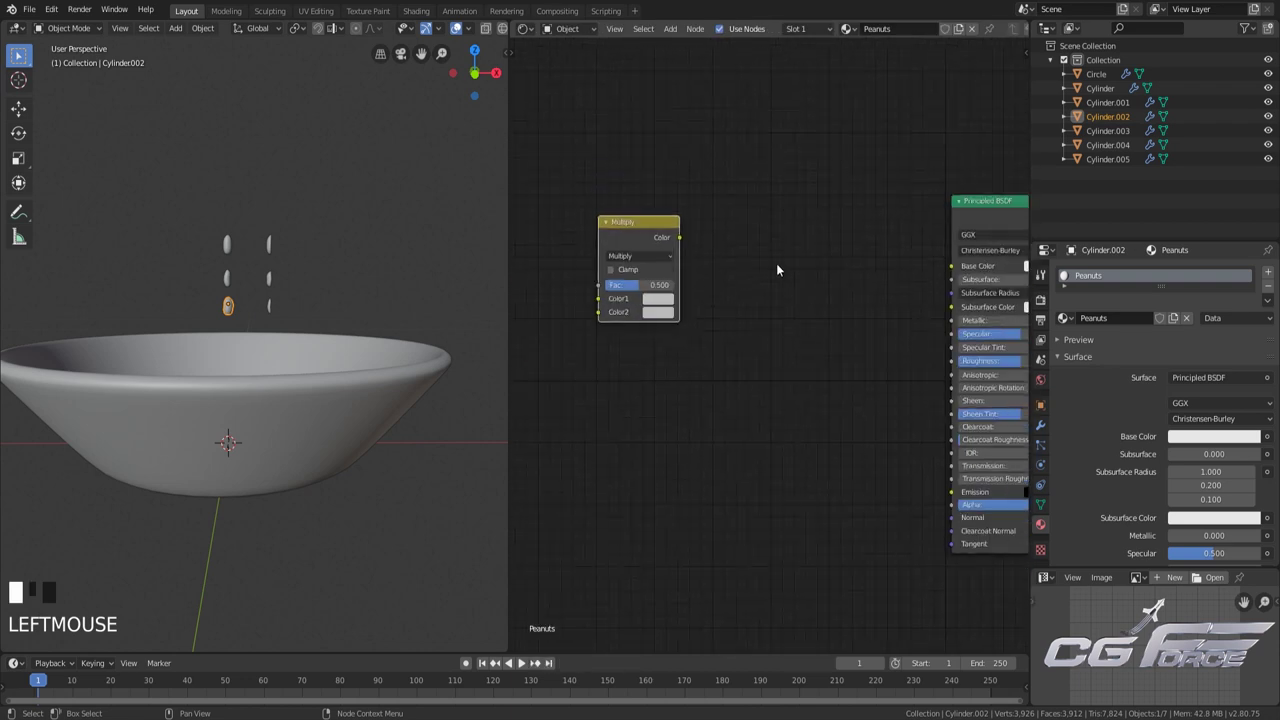
{"action": "middle_click_drag", "start_coordinate": [798, 297], "coordinate": [720, 310]}
{"action": "scroll", "coordinate": [726, 312], "scroll_direction": "down", "scroll_amount": 1}
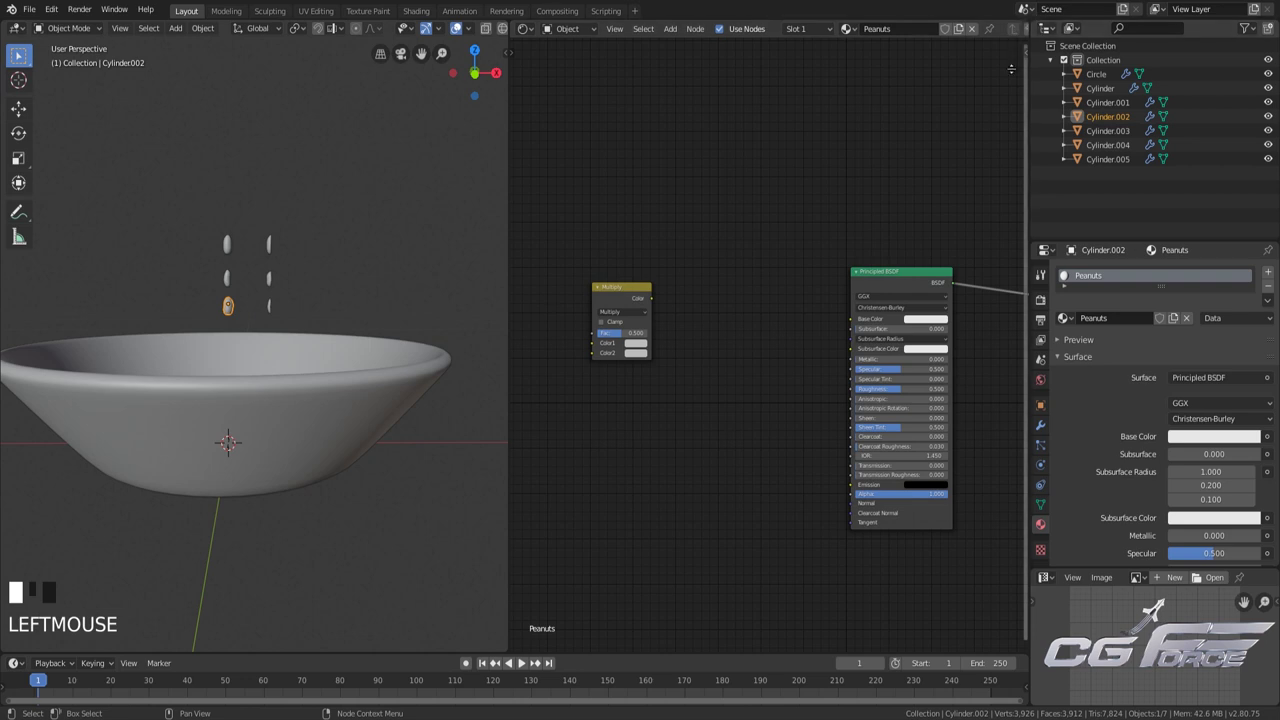
{"action": "left_click_drag", "start_coordinate": [1011, 69], "coordinate": [1011, 316]}
{"action": "left_click", "coordinate": [523, 28]}
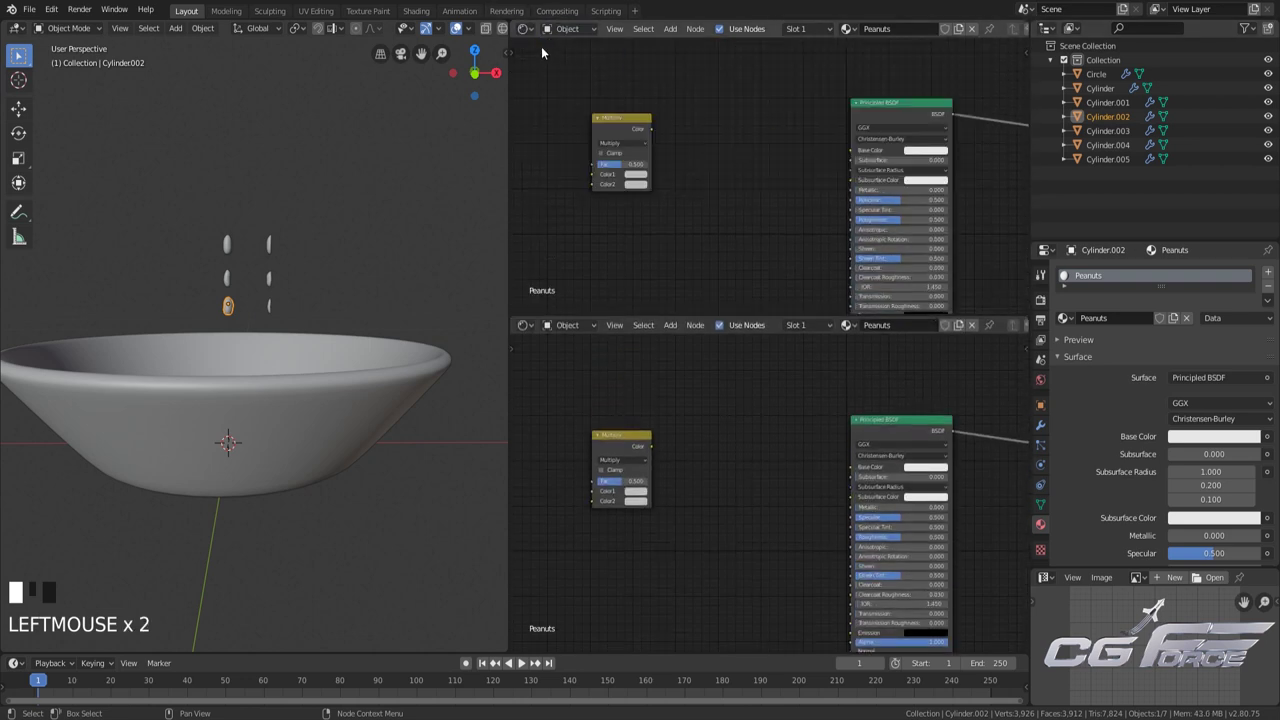
Show the 'Peanuts color Hex codes' text in the top area and copy the DBB076 code
{"action": "left_click", "coordinate": [525, 30]}
{"action": "left_click", "coordinate": [750, 80]}
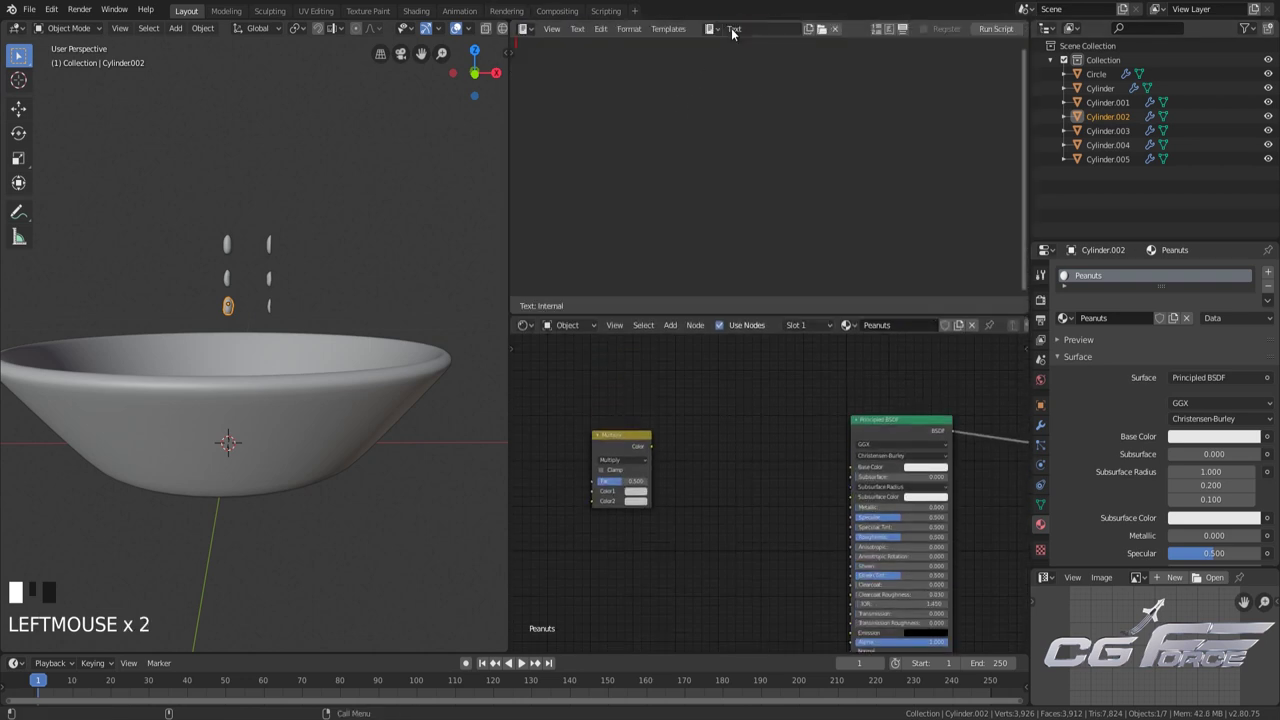
{"action": "left_click", "coordinate": [713, 30]}
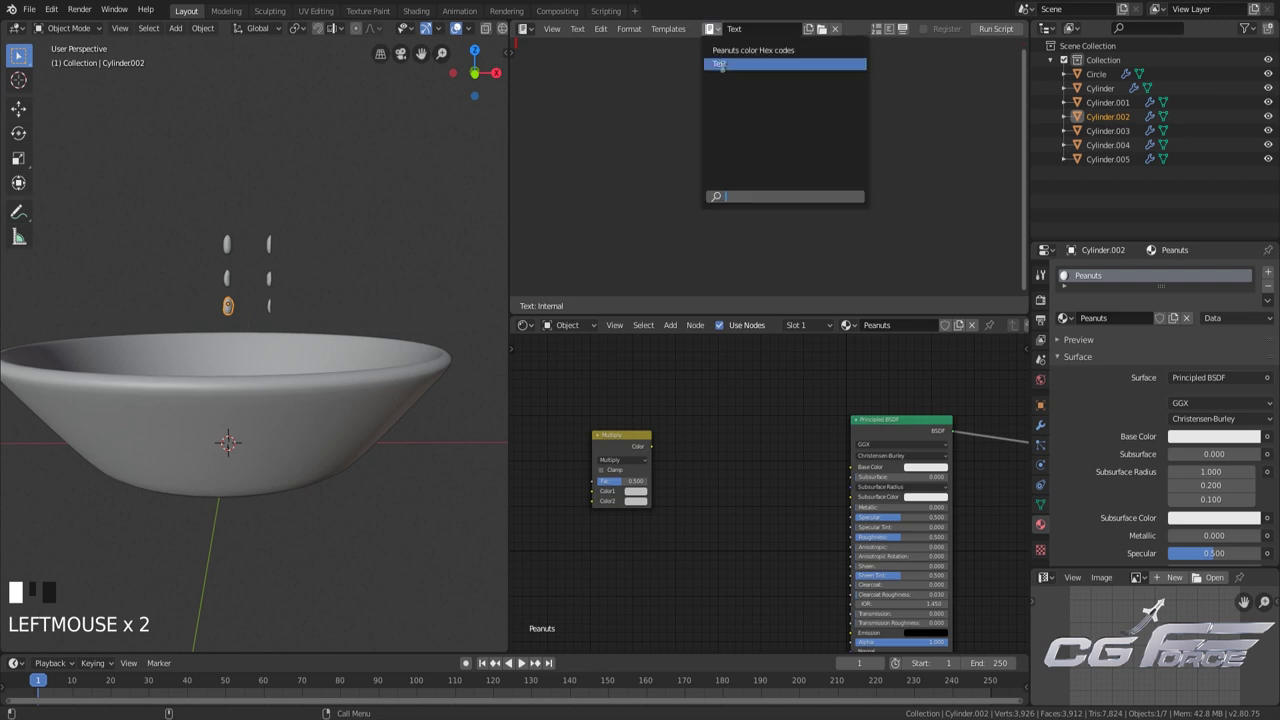
{"action": "left_click", "coordinate": [790, 50]}
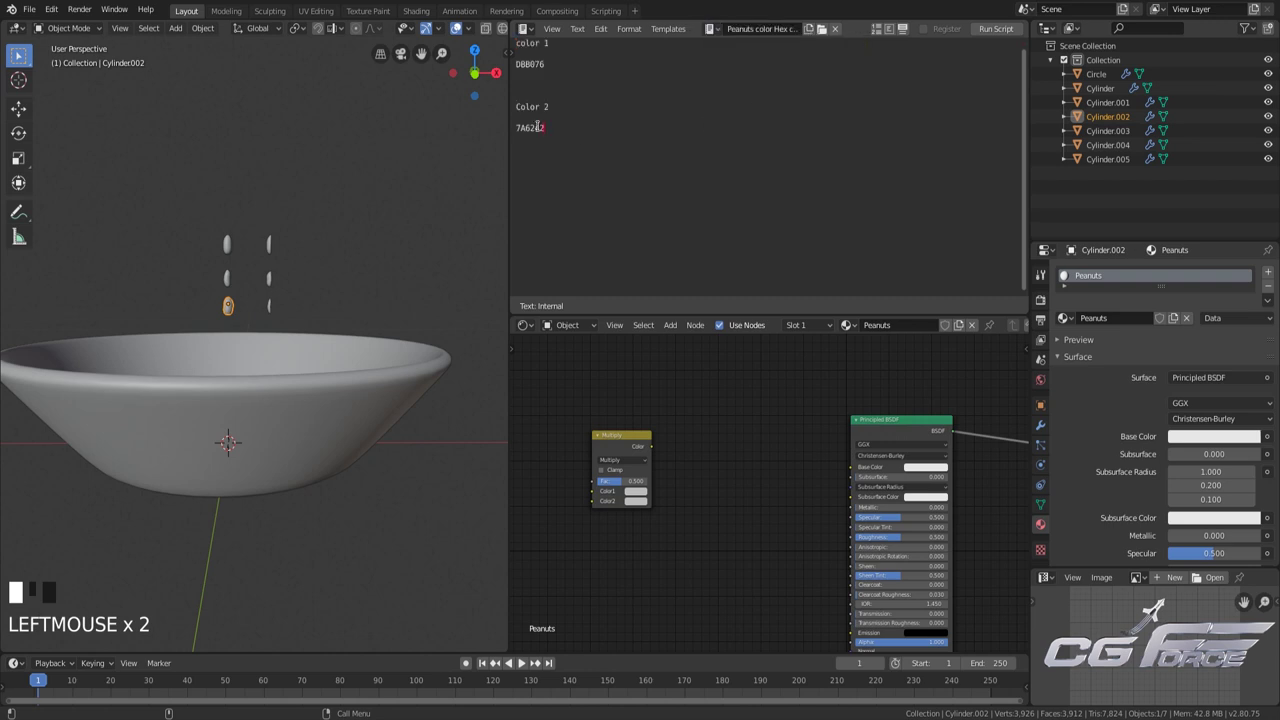
{"action": "double_click", "coordinate": [560, 64]}
{"action": "key", "text": "ctrl+c"}
Set the Multiply node's Color1 to hex DBB076 and Color2 to hex 7A6242
{"action": "middle_click_drag", "start_coordinate": [699, 414], "coordinate": [715, 370]}
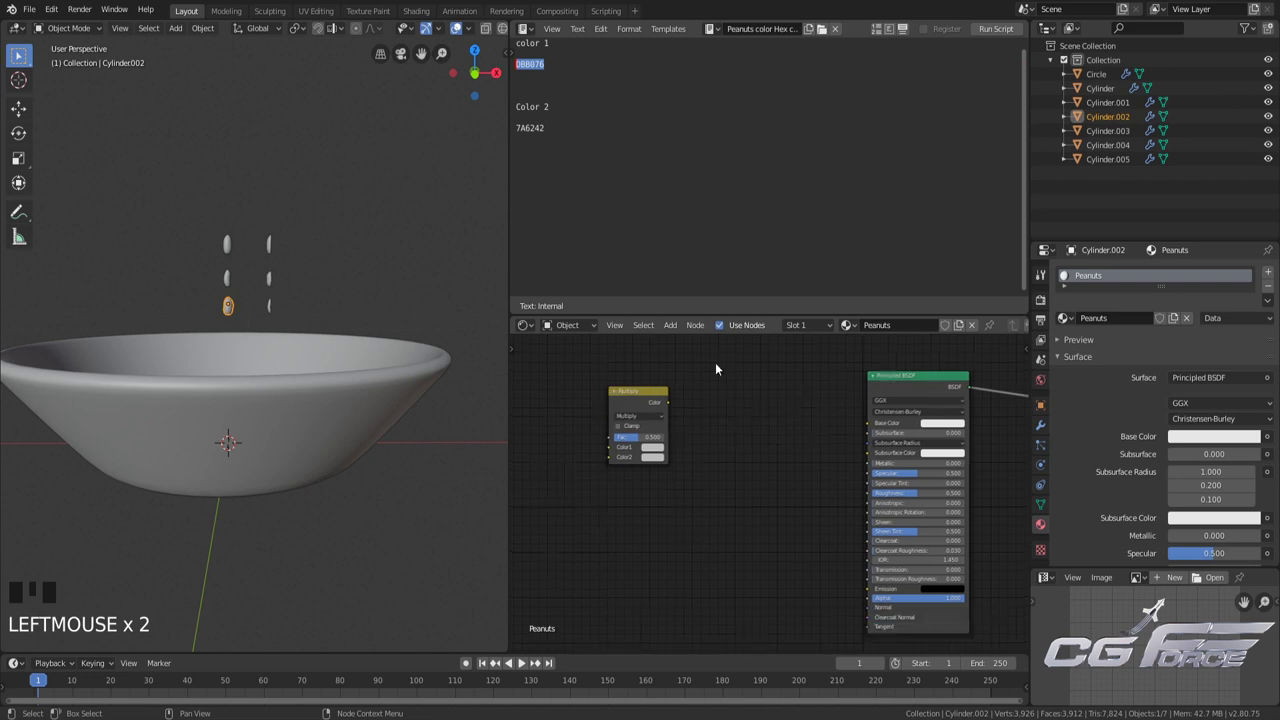
{"action": "scroll", "coordinate": [715, 369], "scroll_direction": "up", "scroll_amount": 2}
{"action": "left_click", "coordinate": [628, 383]}
{"action": "left_click", "coordinate": [690, 312]}
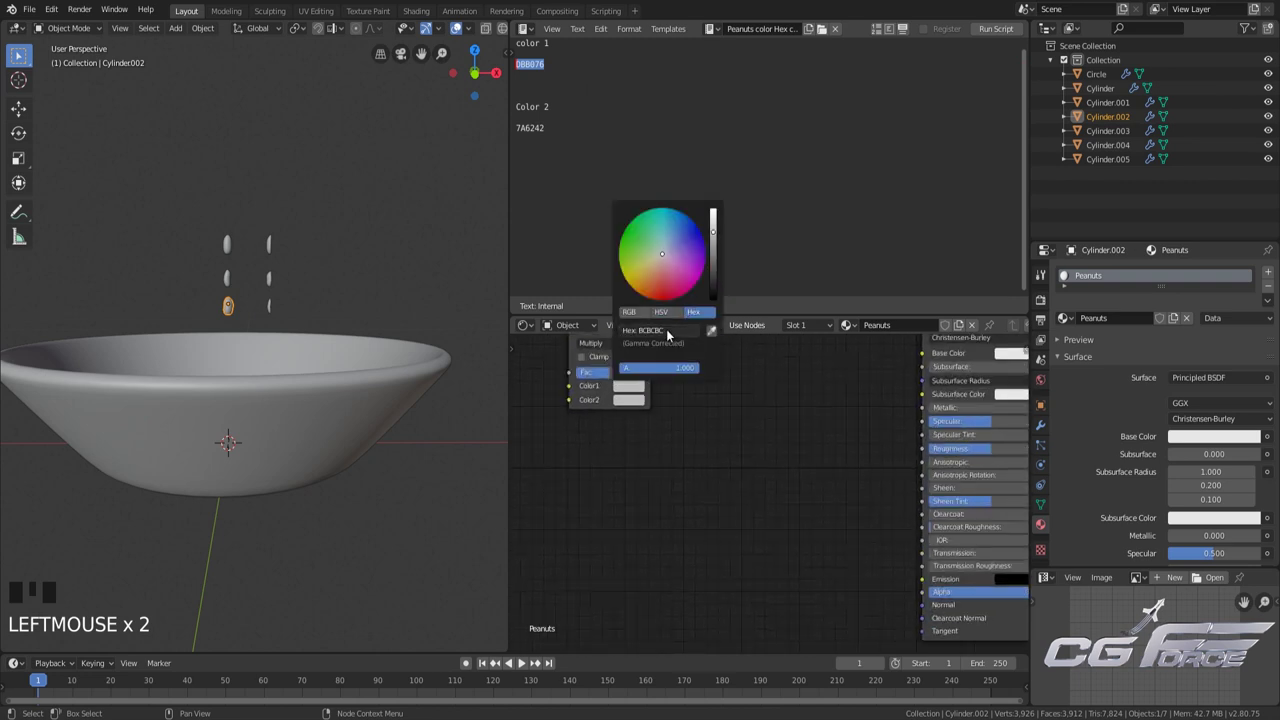
{"action": "key", "text": "ctrl+v"}
{"action": "left_click", "coordinate": [578, 131]}
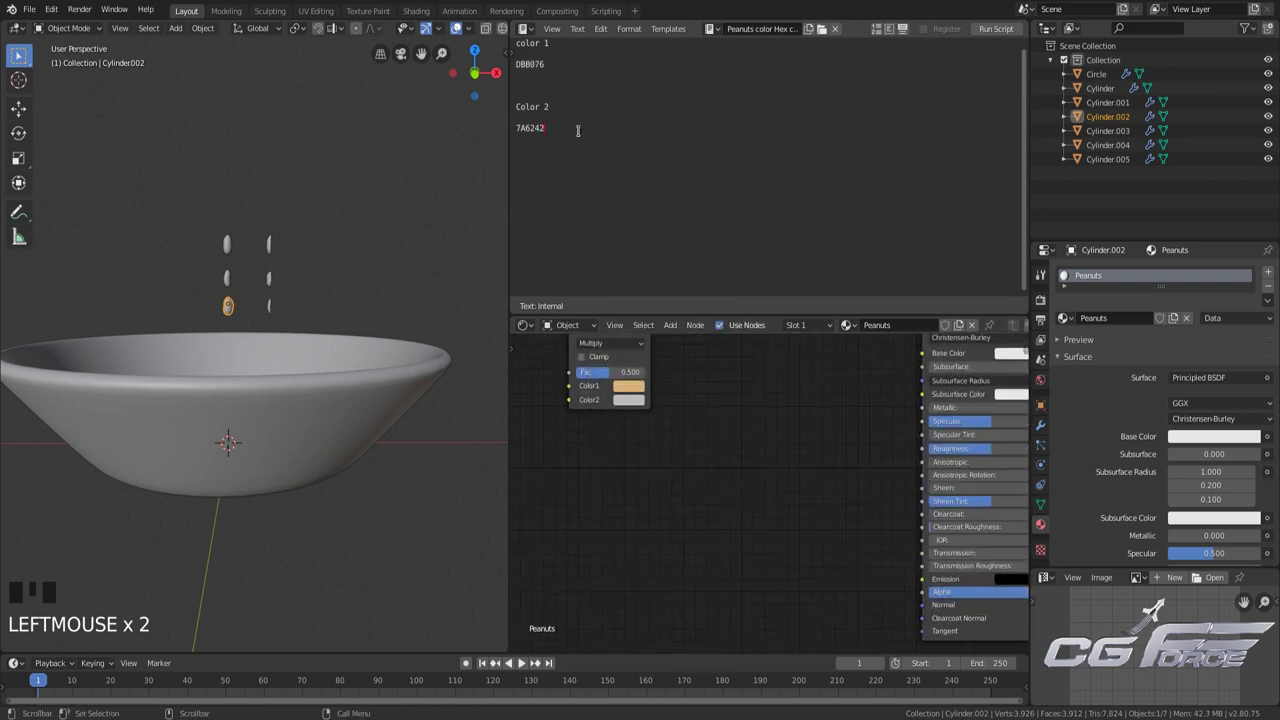
{"action": "left_click", "coordinate": [630, 400]}
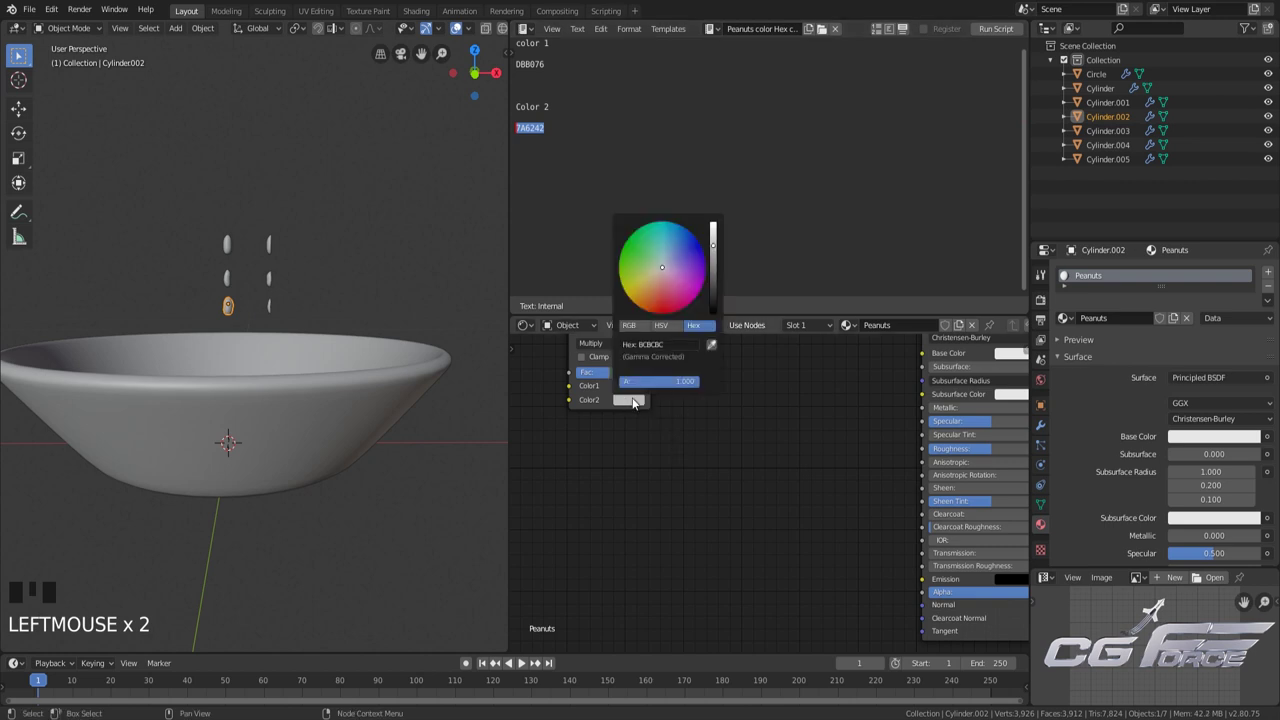
{"action": "type", "text": "7A6242"}
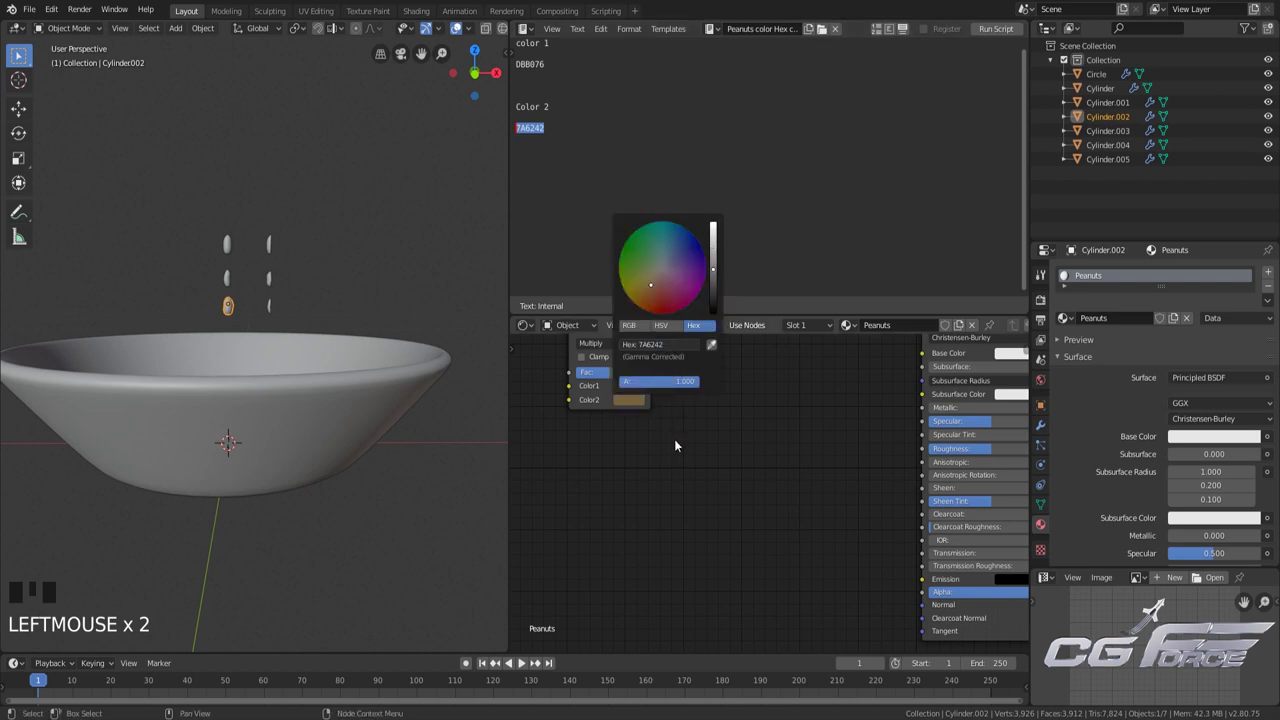
{"action": "scroll", "coordinate": [670, 440], "scroll_direction": "up", "scroll_amount": 2}
{"action": "scroll", "coordinate": [682, 469], "scroll_direction": "down", "scroll_amount": 5}
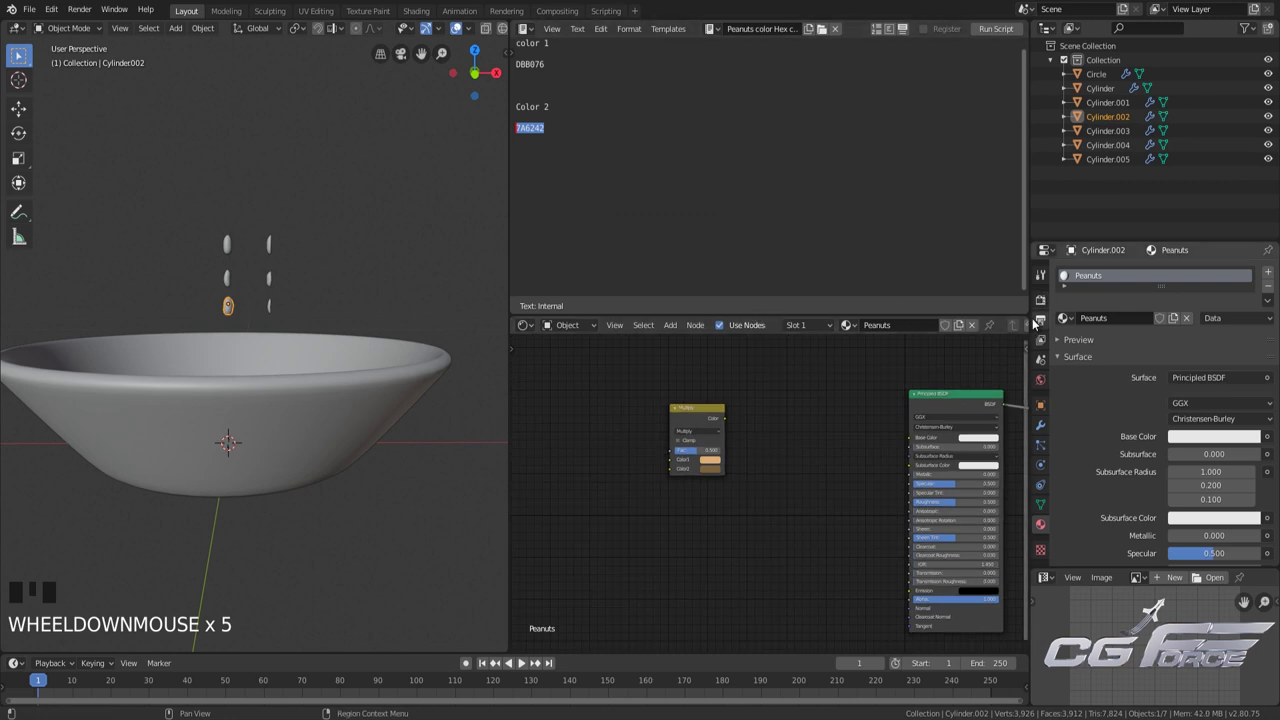
{"action": "left_click_drag", "start_coordinate": [1026, 313], "coordinate": [1022, 198]}
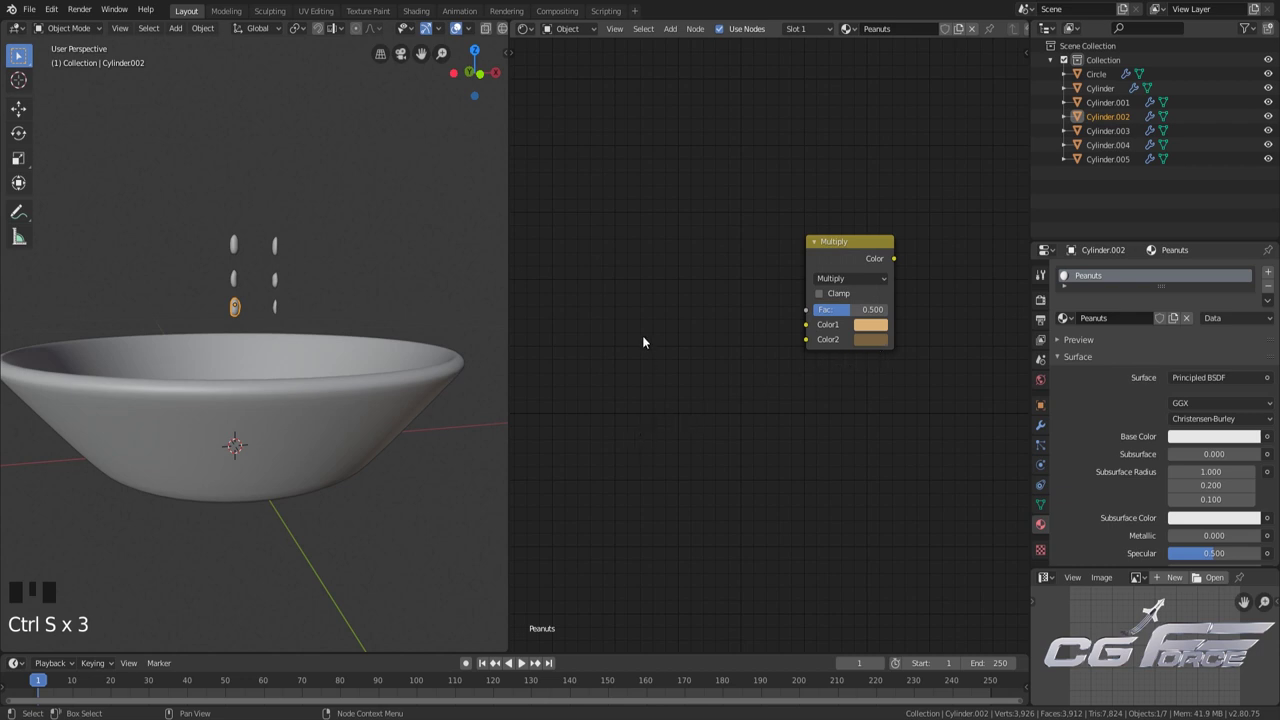
Add a Noise Texture and connect its Fac to the Multiply node's Fac
{"action": "key", "text": "shift+a"}
{"action": "mouse_move", "coordinate": [580, 293]}
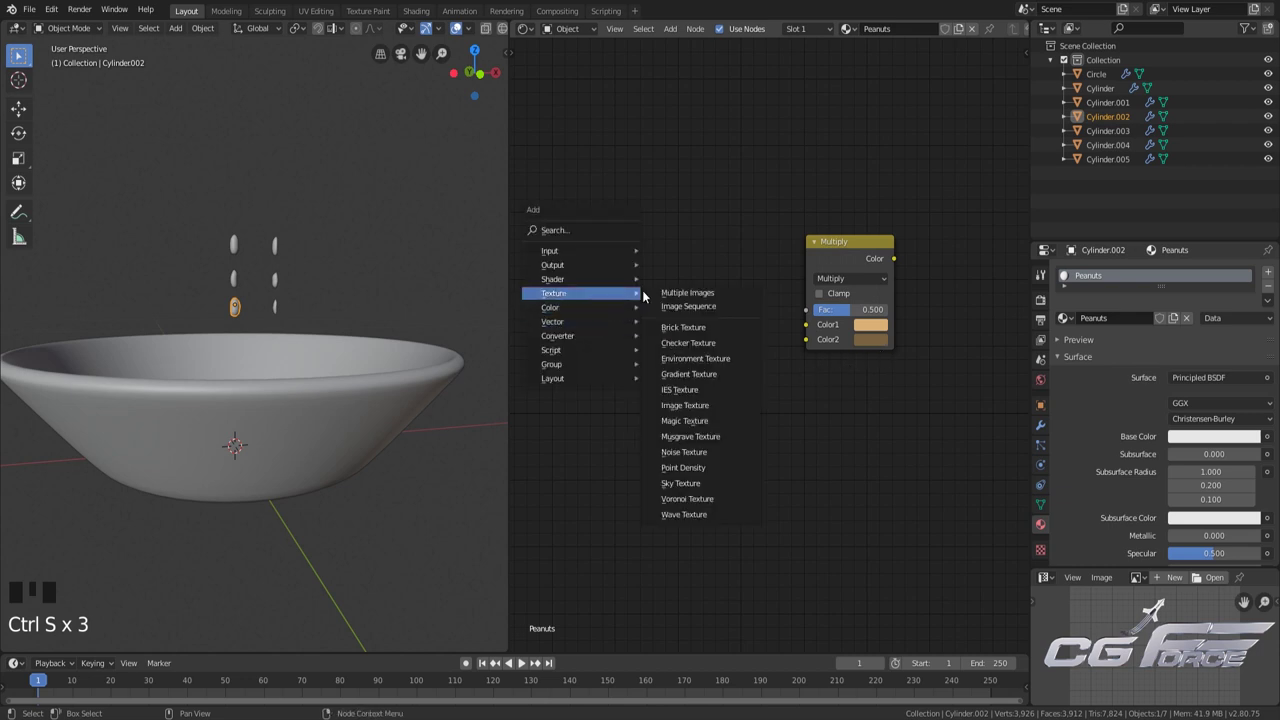
{"action": "left_click", "coordinate": [707, 452]}
{"action": "left_click_drag", "start_coordinate": [671, 317], "coordinate": [690, 339]}
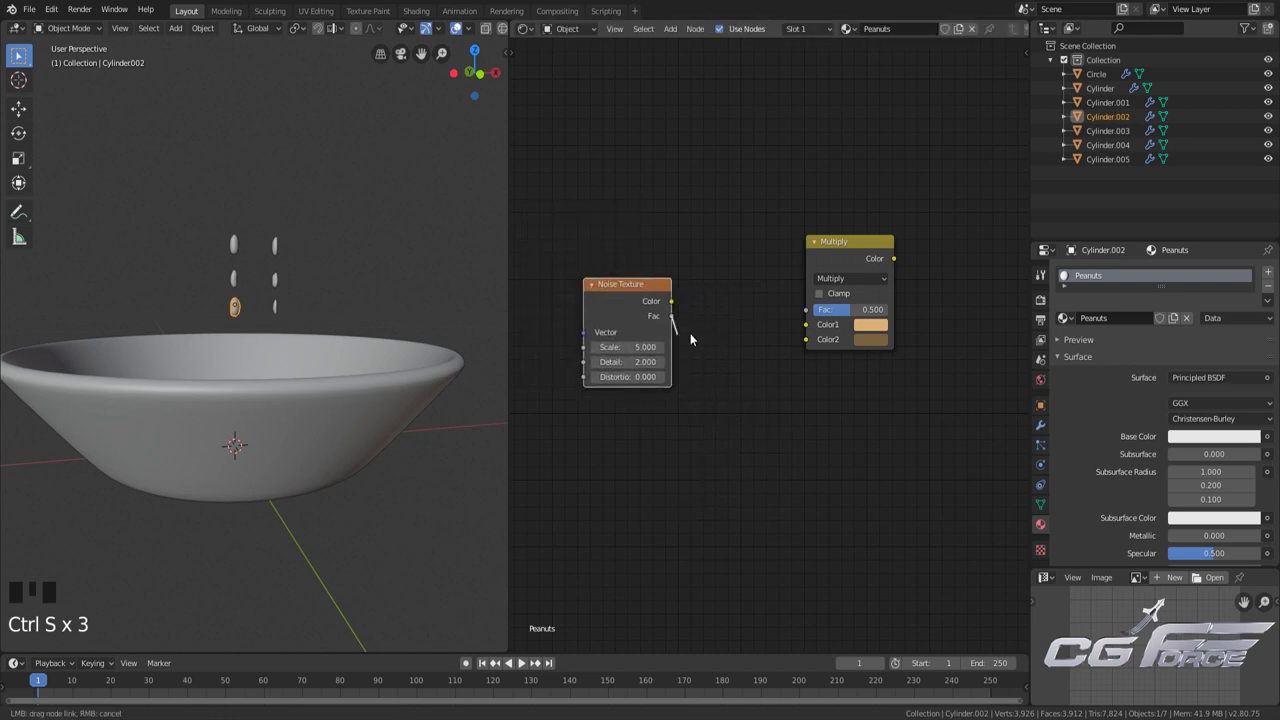
{"action": "left_click_drag", "start_coordinate": [764, 325], "coordinate": [818, 315]}
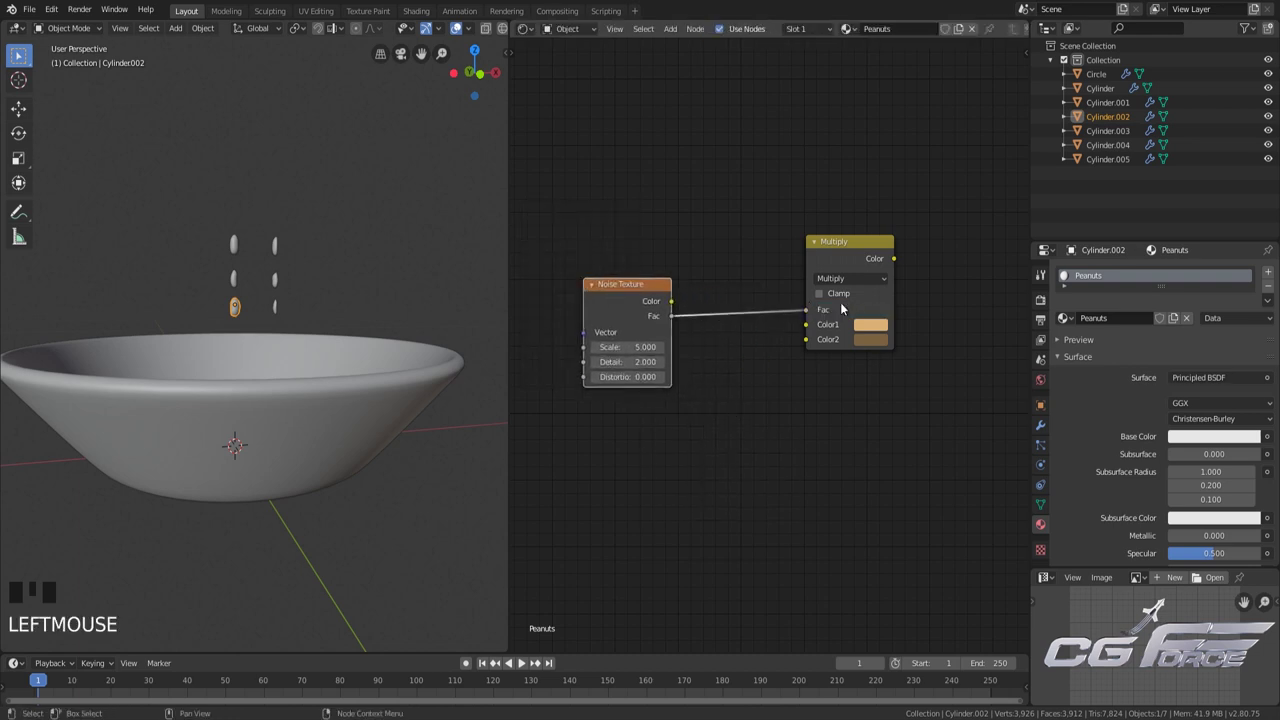
Set the Noise Texture to Scale 5, Detail 5 and Distortion 1
{"action": "scroll", "coordinate": [767, 368], "scroll_direction": "up", "scroll_amount": 1}
{"action": "left_click", "coordinate": [590, 347]}
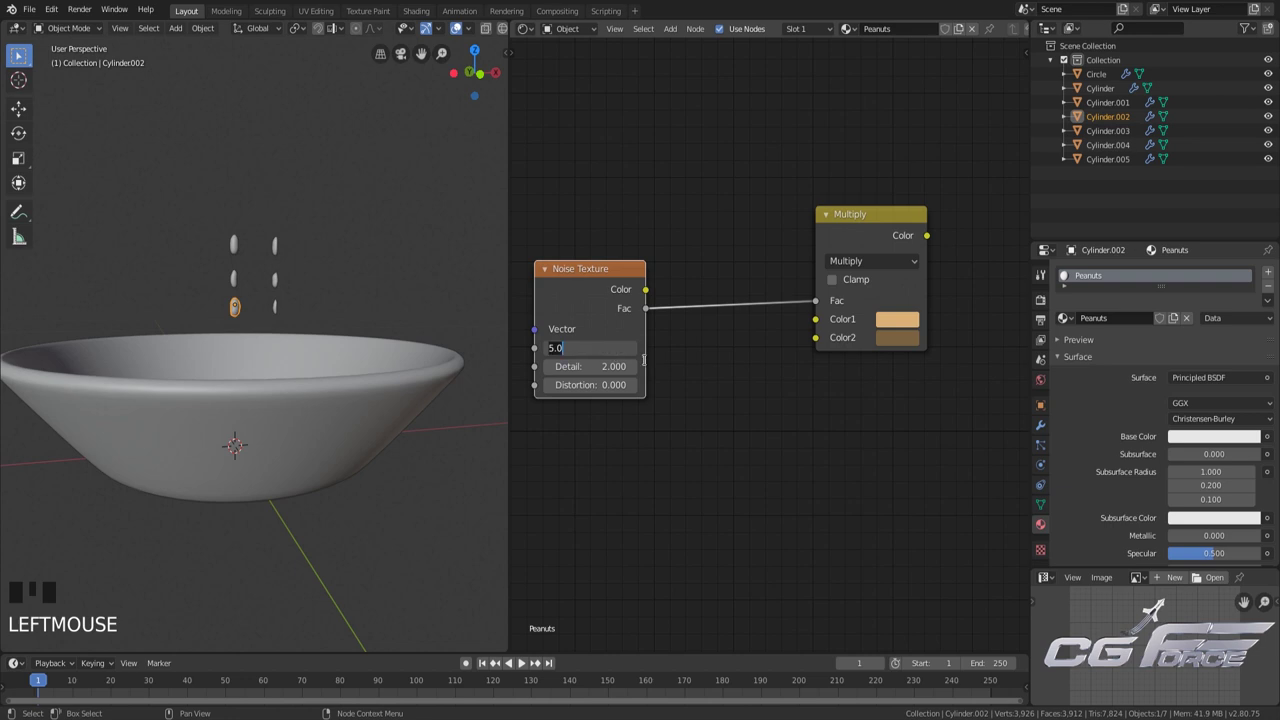
{"action": "type", "text": "5"}
{"action": "key", "text": "Tab"}
{"action": "key", "text": "Tab"}
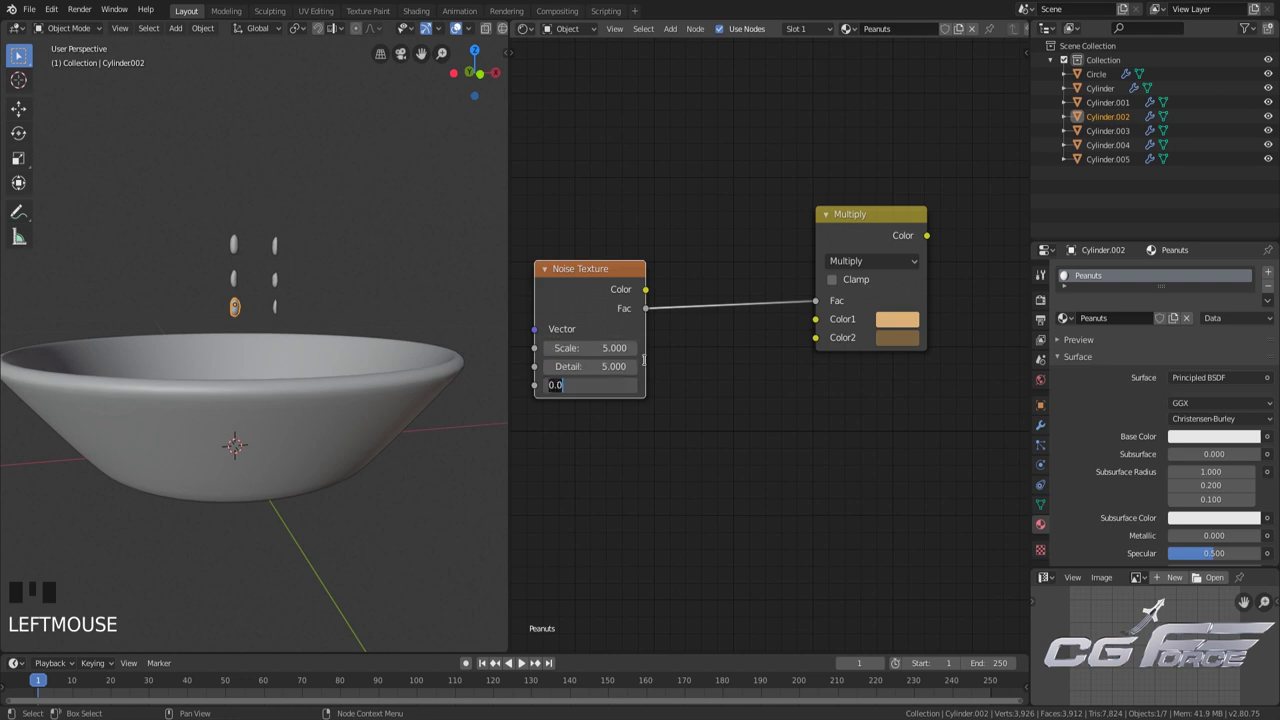
{"action": "type", "text": "1"}
{"action": "key", "text": "Return"}
Connect the Multiply node's Color output into the Principled BSDF Base Color
{"action": "scroll", "coordinate": [887, 481], "scroll_direction": "down", "scroll_amount": 3}
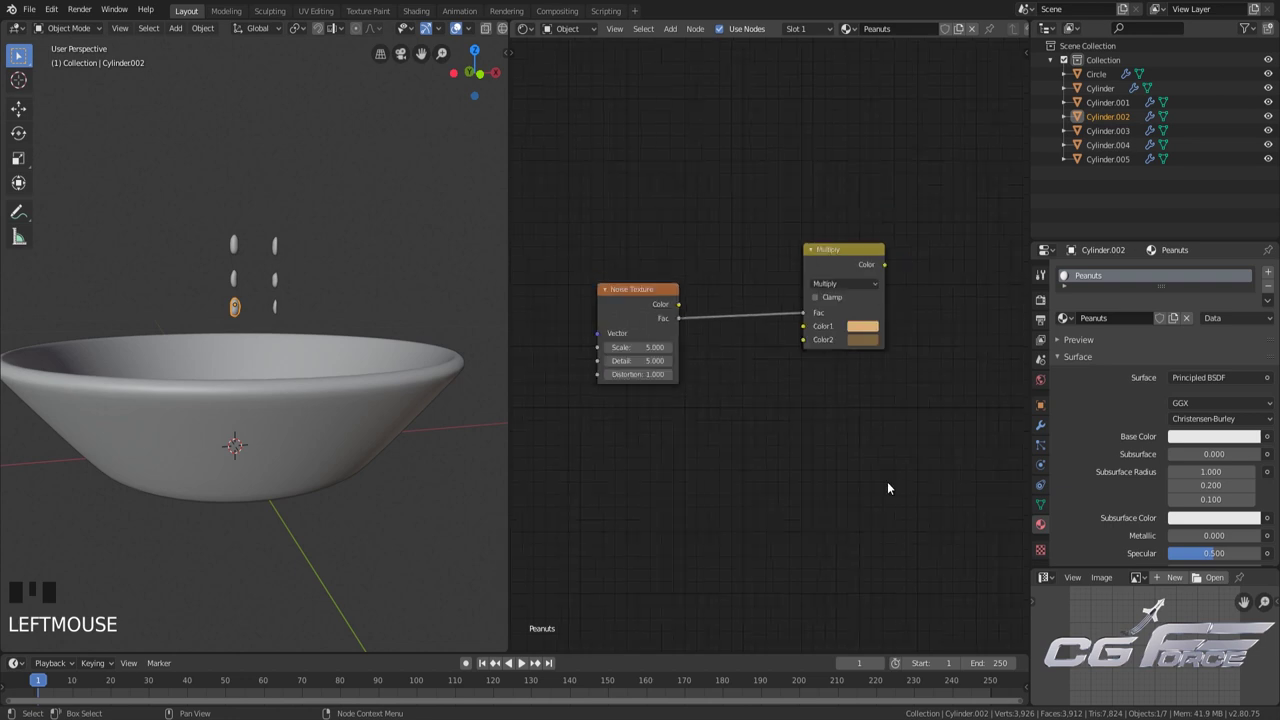
{"action": "scroll", "coordinate": [820, 438], "scroll_direction": "up", "scroll_amount": 3}
{"action": "left_click_drag", "start_coordinate": [566, 377], "coordinate": [836, 402]}
{"action": "scroll", "coordinate": [724, 476], "scroll_direction": "down", "scroll_amount": 1}
{"action": "middle_click_drag", "start_coordinate": [724, 476], "coordinate": [724, 442]}
{"action": "scroll", "coordinate": [724, 440], "scroll_direction": "up", "scroll_amount": 3}
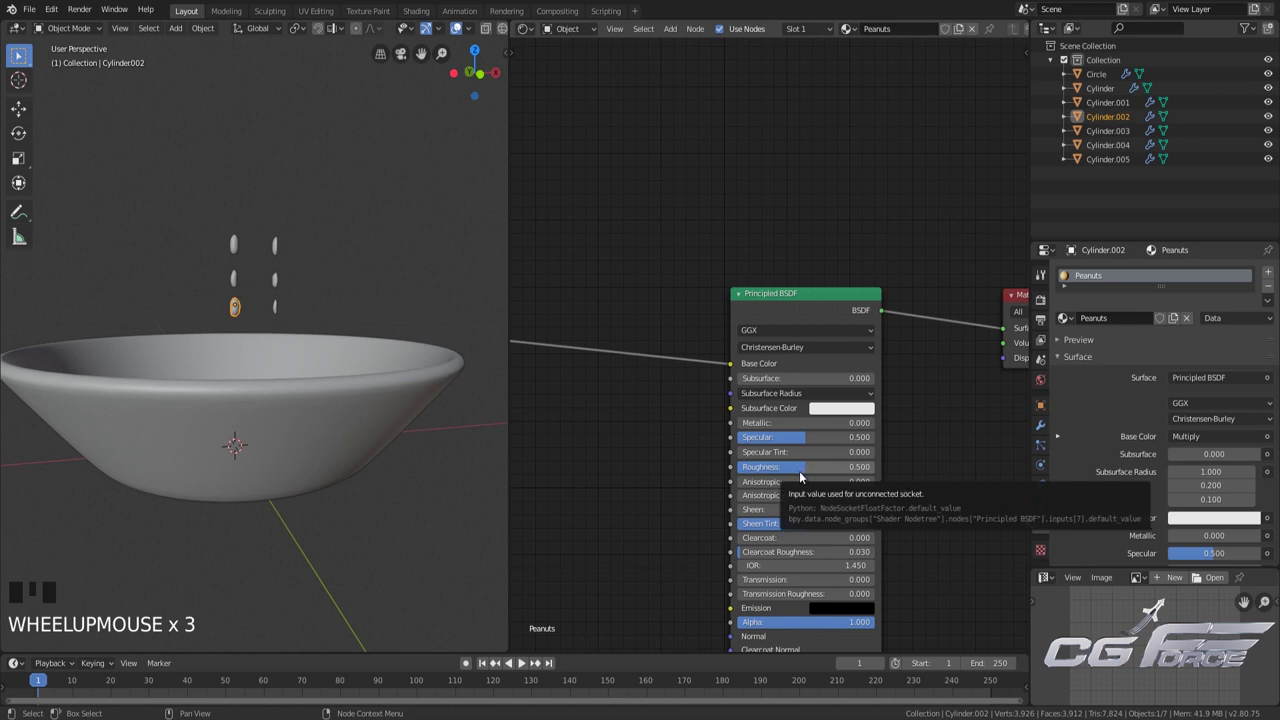
Add a ColorRamp left of the Principled BSDF and link its Color into Specular
{"action": "middle_click_drag", "start_coordinate": [620, 474], "coordinate": [768, 423]}
{"action": "scroll", "coordinate": [661, 437], "scroll_direction": "down", "scroll_amount": 2}
{"action": "scroll", "coordinate": [737, 423], "scroll_direction": "up", "scroll_amount": 3}
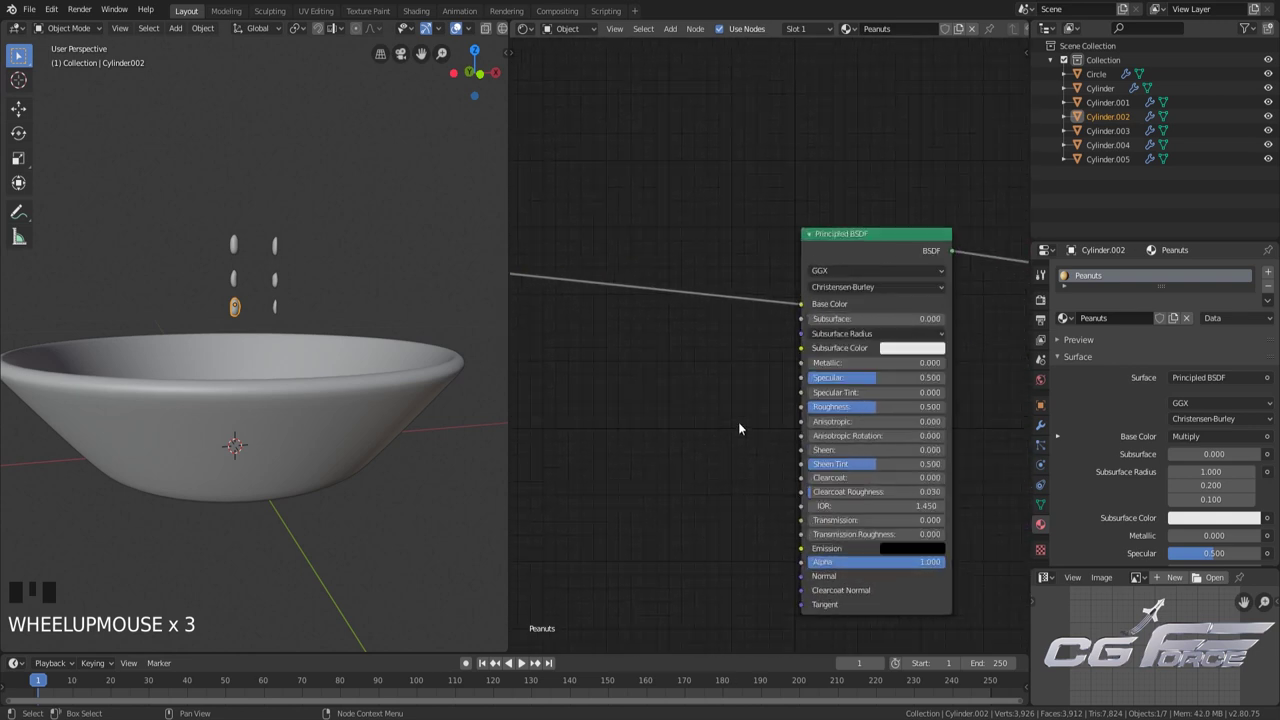
{"action": "key", "text": "shift+a"}
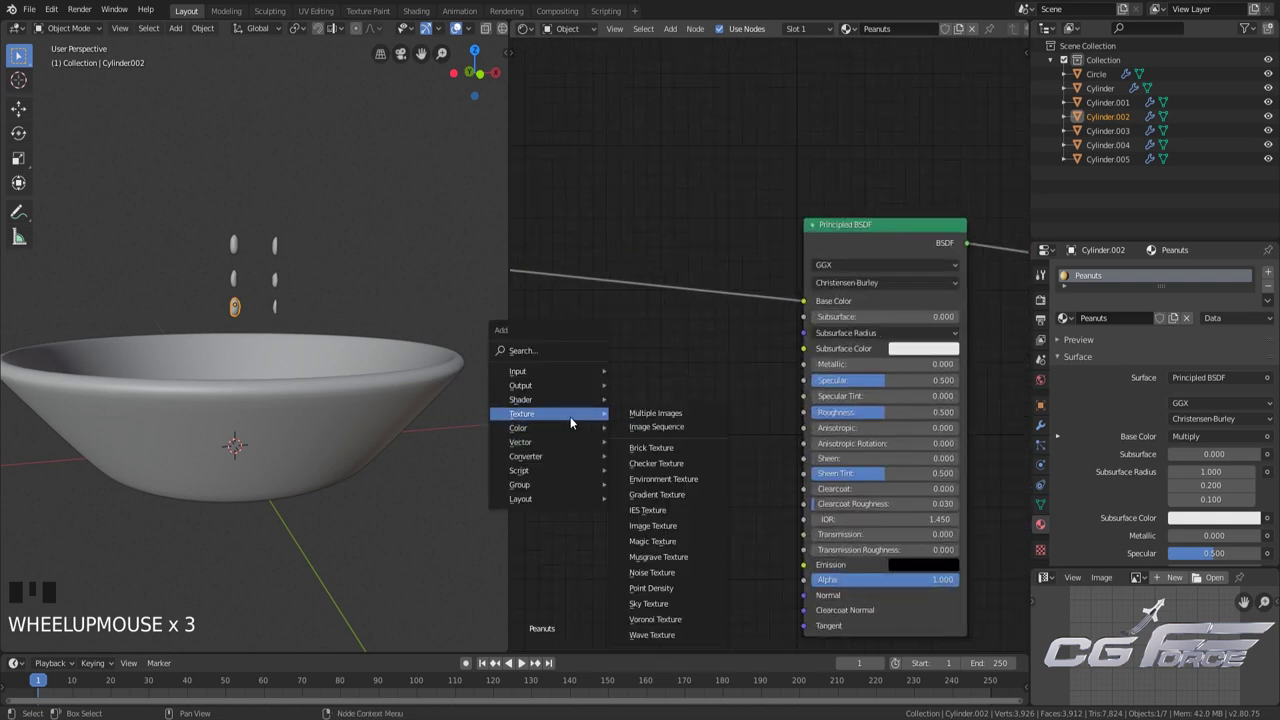
{"action": "mouse_move", "coordinate": [605, 458]}
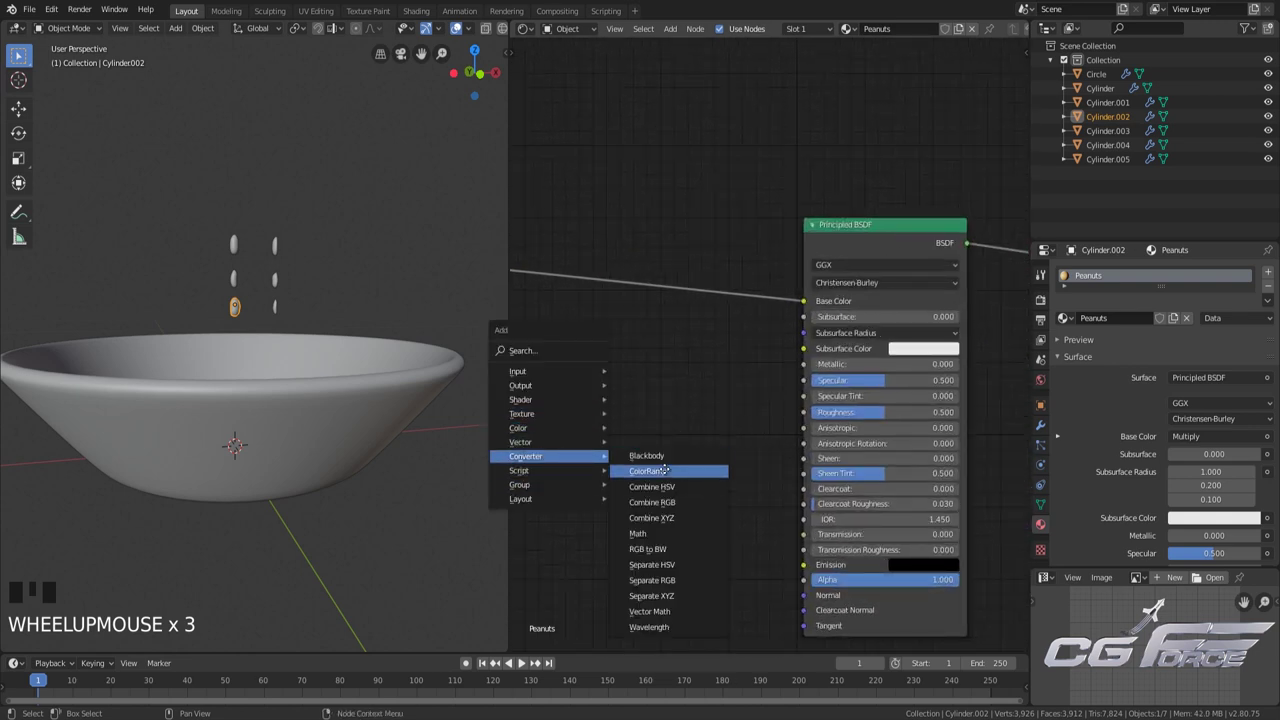
{"action": "left_click", "coordinate": [648, 471]}
{"action": "left_click", "coordinate": [712, 397]}
{"action": "left_click_drag", "start_coordinate": [704, 390], "coordinate": [803, 380]}
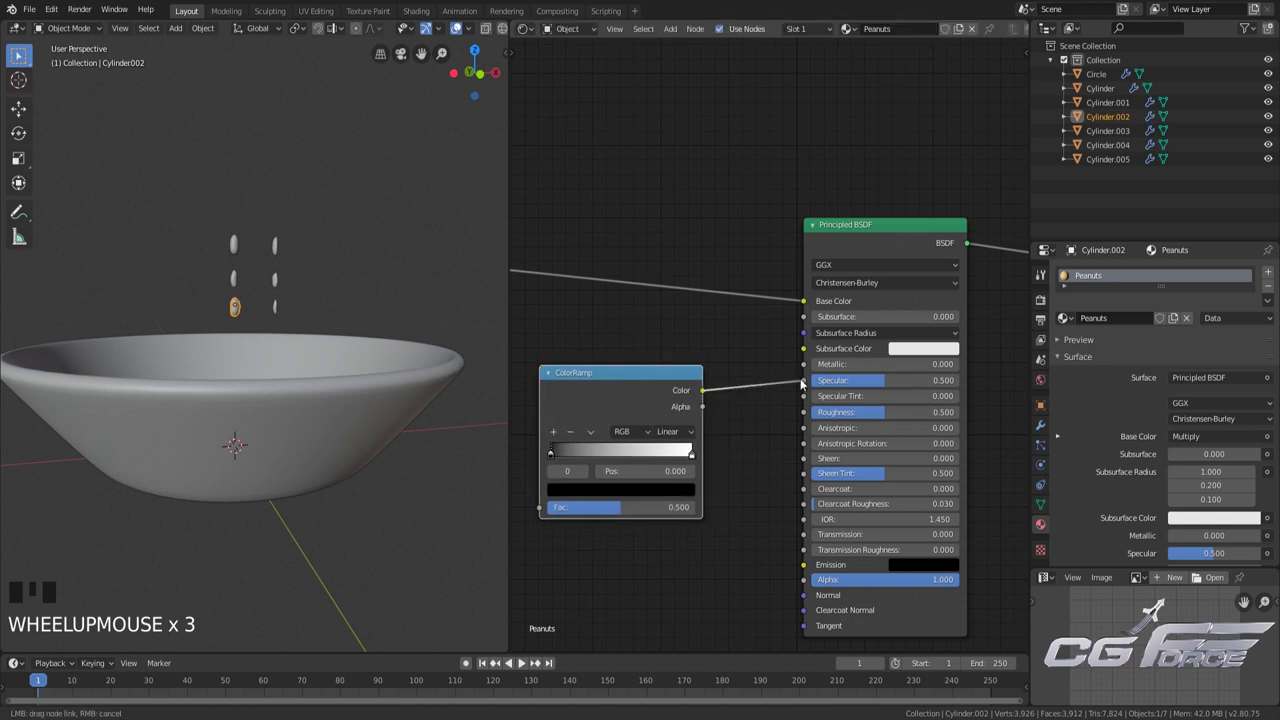
Add an RGB to BW node below the ColorRamp and connect its Val to the ramp's Fac
{"action": "scroll", "coordinate": [760, 420], "scroll_direction": "down", "scroll_amount": 2}
{"action": "middle_click_drag", "start_coordinate": [721, 449], "coordinate": [861, 412]}
{"action": "scroll", "coordinate": [745, 462], "scroll_direction": "down", "scroll_amount": 1}
{"action": "scroll", "coordinate": [658, 421], "scroll_direction": "up", "scroll_amount": 2}
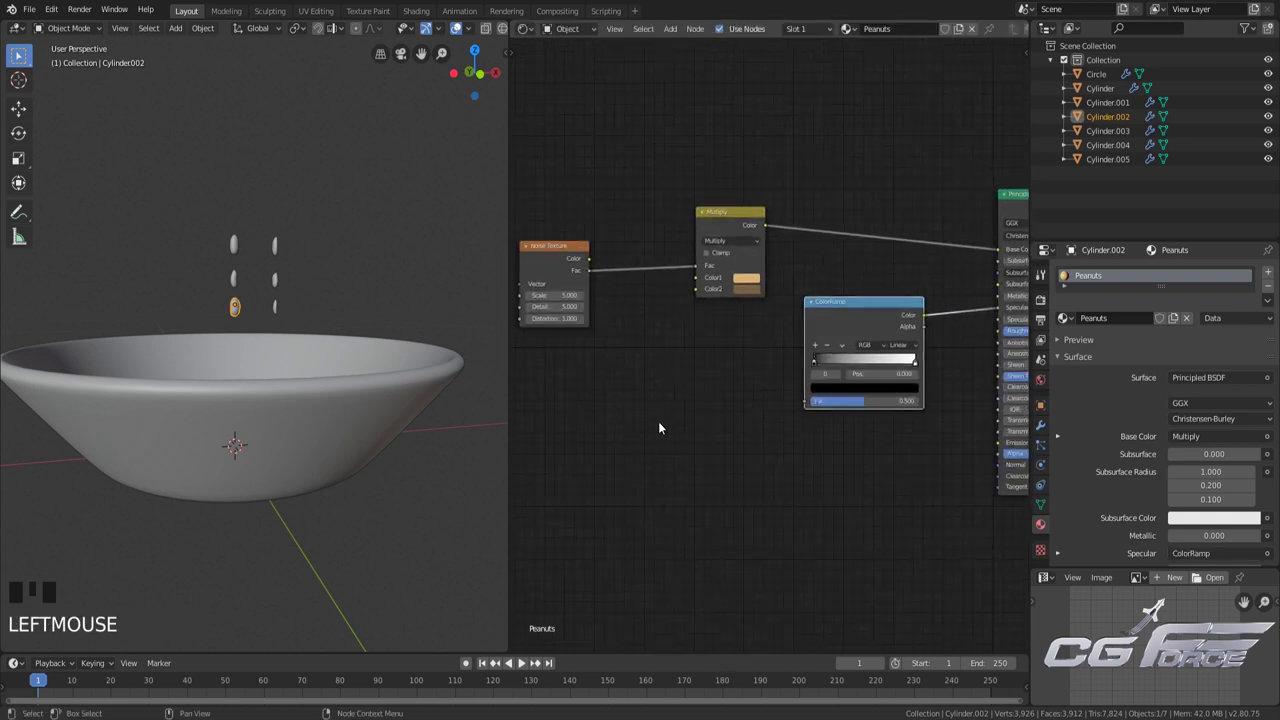
{"action": "middle_click_drag", "start_coordinate": [658, 421], "coordinate": [516, 393]}
{"action": "scroll", "coordinate": [690, 395], "scroll_direction": "down", "scroll_amount": 1}
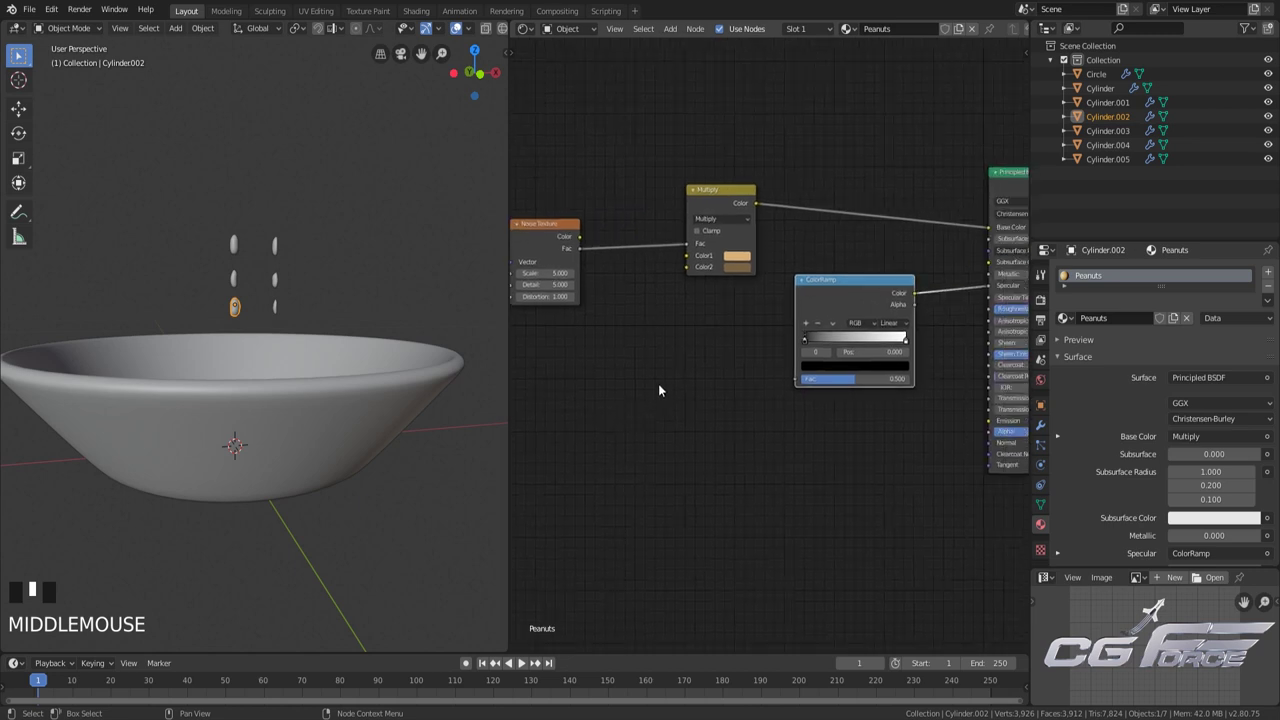
{"action": "key", "text": "shift+a"}
{"action": "mouse_move", "coordinate": [642, 386]}
{"action": "left_click", "coordinate": [722, 473]}
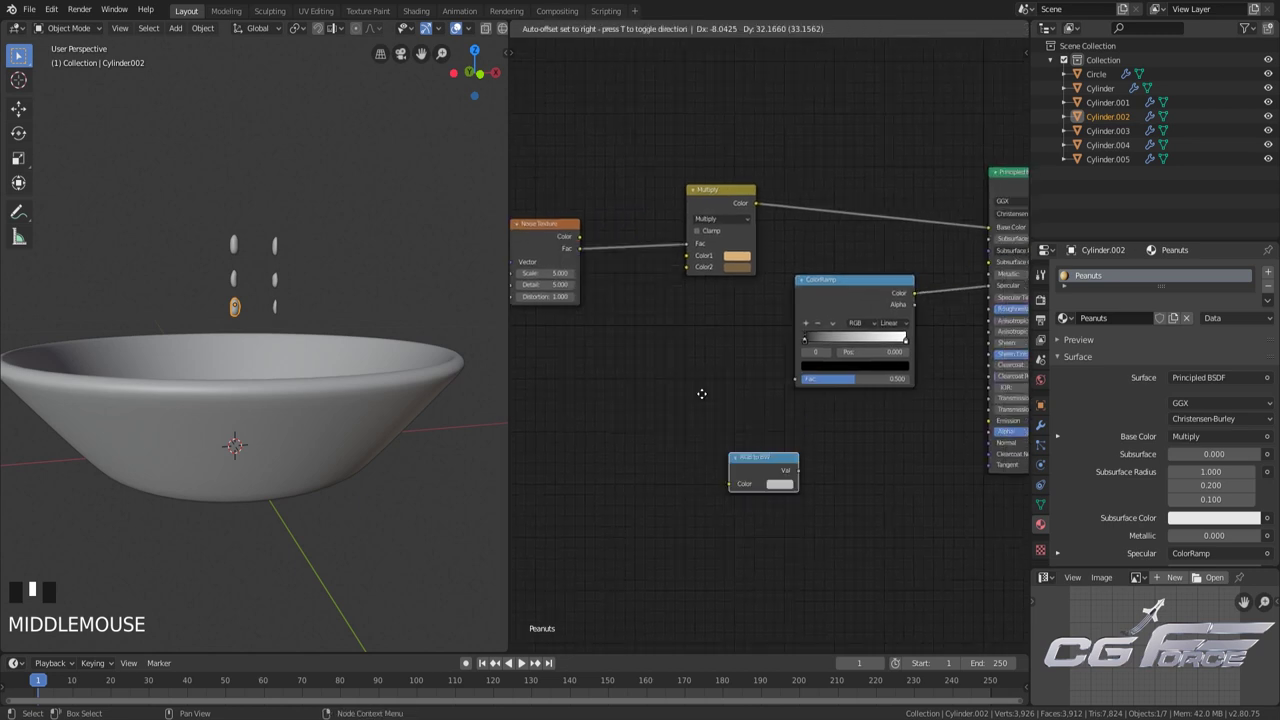
{"action": "left_click", "coordinate": [667, 380]}
{"action": "left_click_drag", "start_coordinate": [729, 384], "coordinate": [797, 379]}
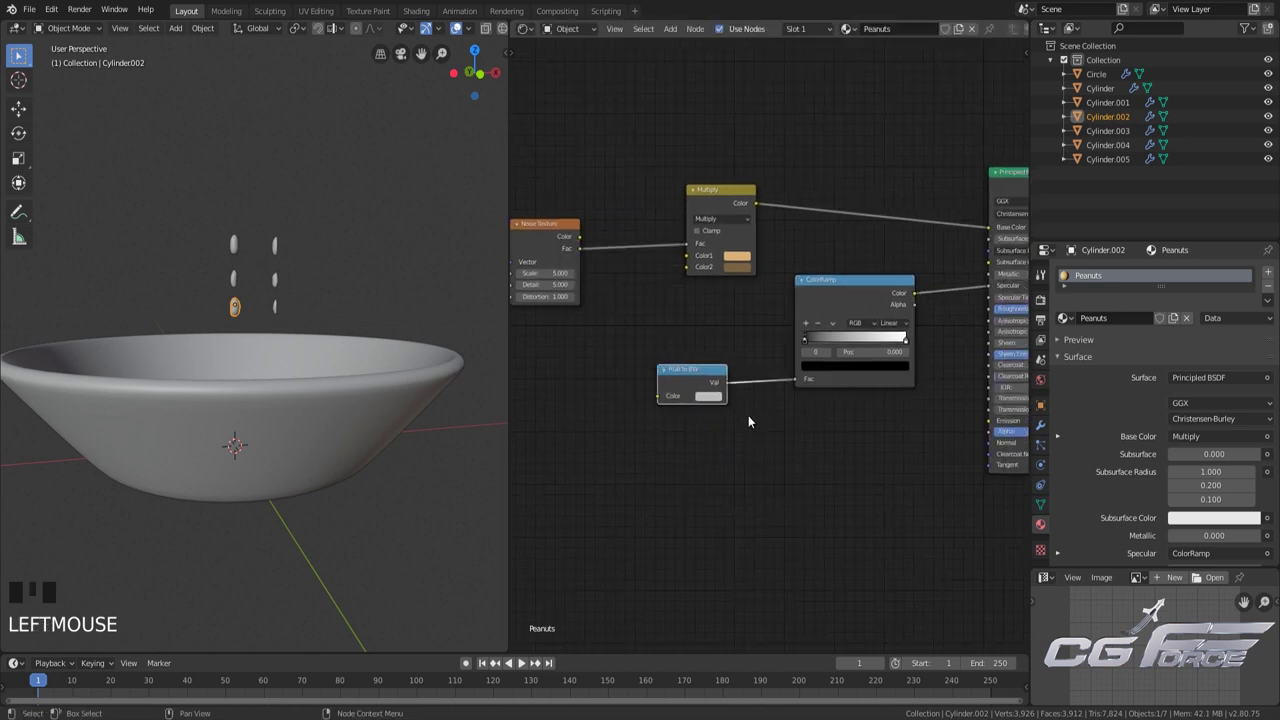
{"action": "middle_click_drag", "start_coordinate": [748, 415], "coordinate": [711, 451]}
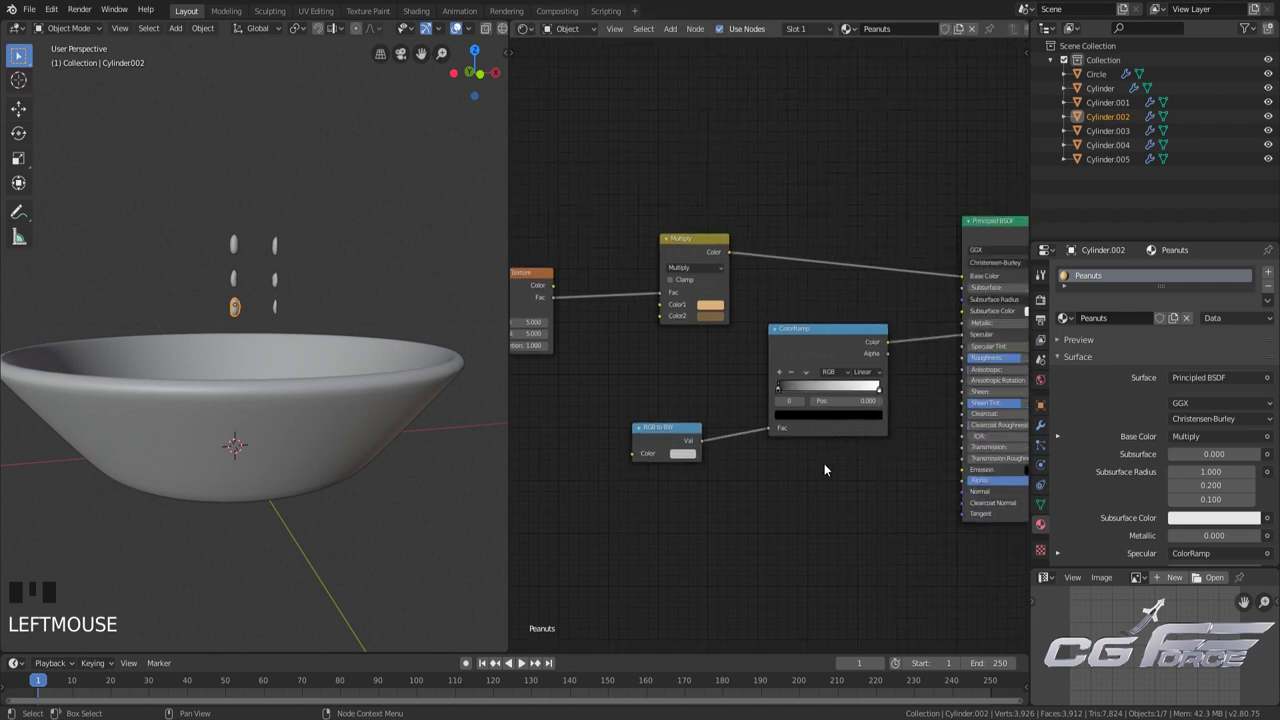
Duplicate the Noise Texture and feed the copy's Color into RGB to BW
{"action": "scroll", "coordinate": [694, 377], "scroll_direction": "left", "scroll_amount": 5, "text": "ctrl"}
{"action": "left_click", "coordinate": [718, 315]}
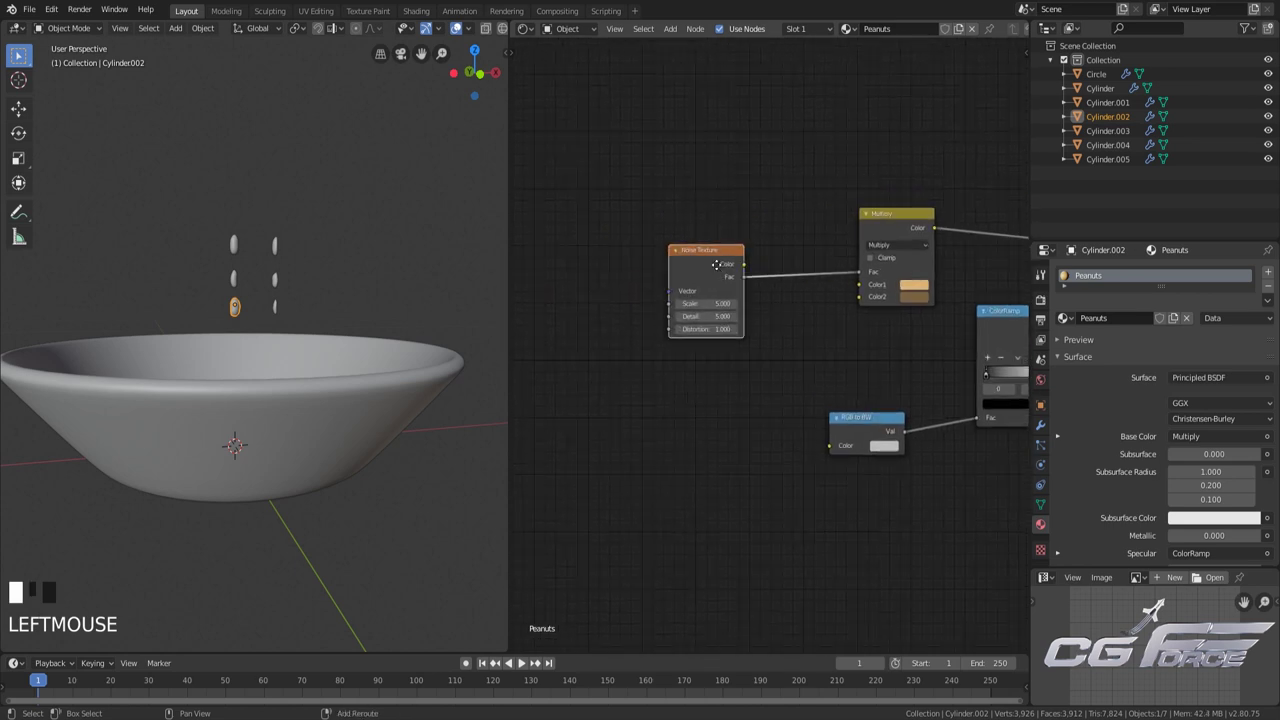
{"action": "key", "text": "shift+d"}
{"action": "left_click", "coordinate": [755, 536]}
{"action": "middle_click_drag", "start_coordinate": [755, 536], "coordinate": [741, 517]}
{"action": "scroll", "coordinate": [741, 517], "scroll_direction": "up", "scroll_amount": 1}
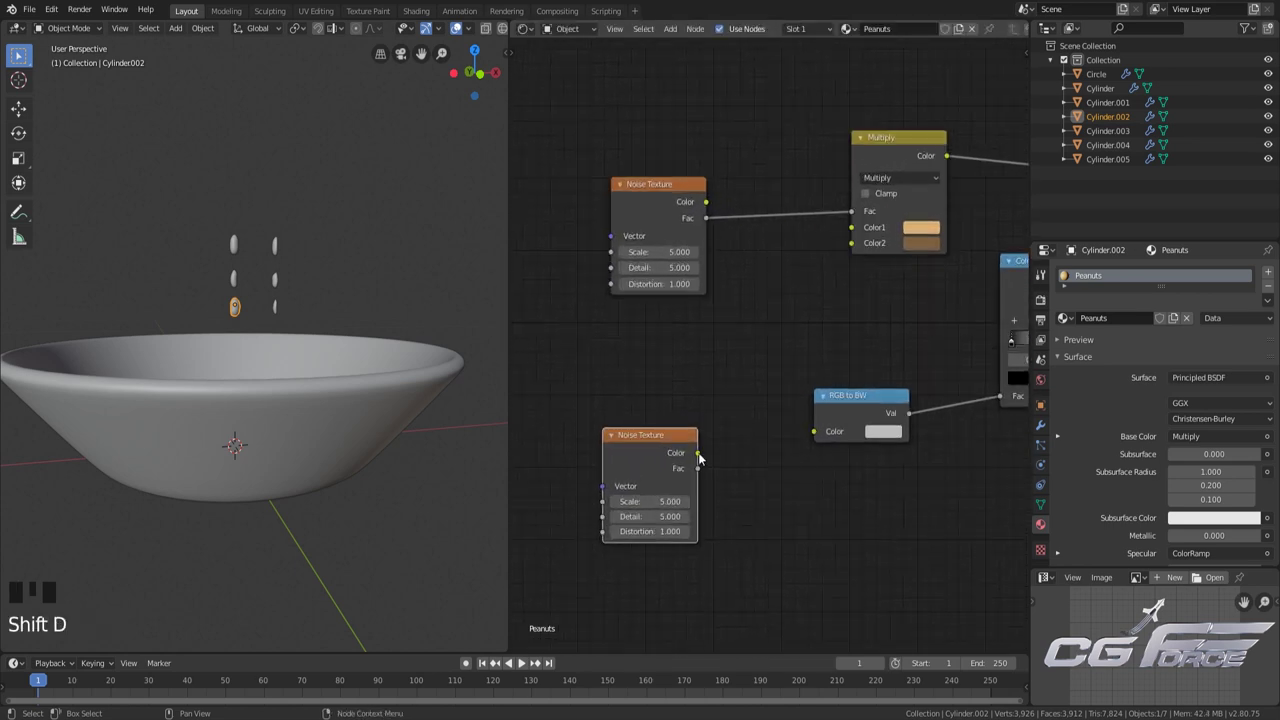
{"action": "left_click_drag", "start_coordinate": [696, 452], "coordinate": [813, 433]}
Set the new Noise Texture to Scale 1, Detail 10 and Distortion 5
{"action": "scroll", "coordinate": [749, 517], "scroll_direction": "up", "scroll_amount": 1}
{"action": "left_click", "coordinate": [631, 527]}
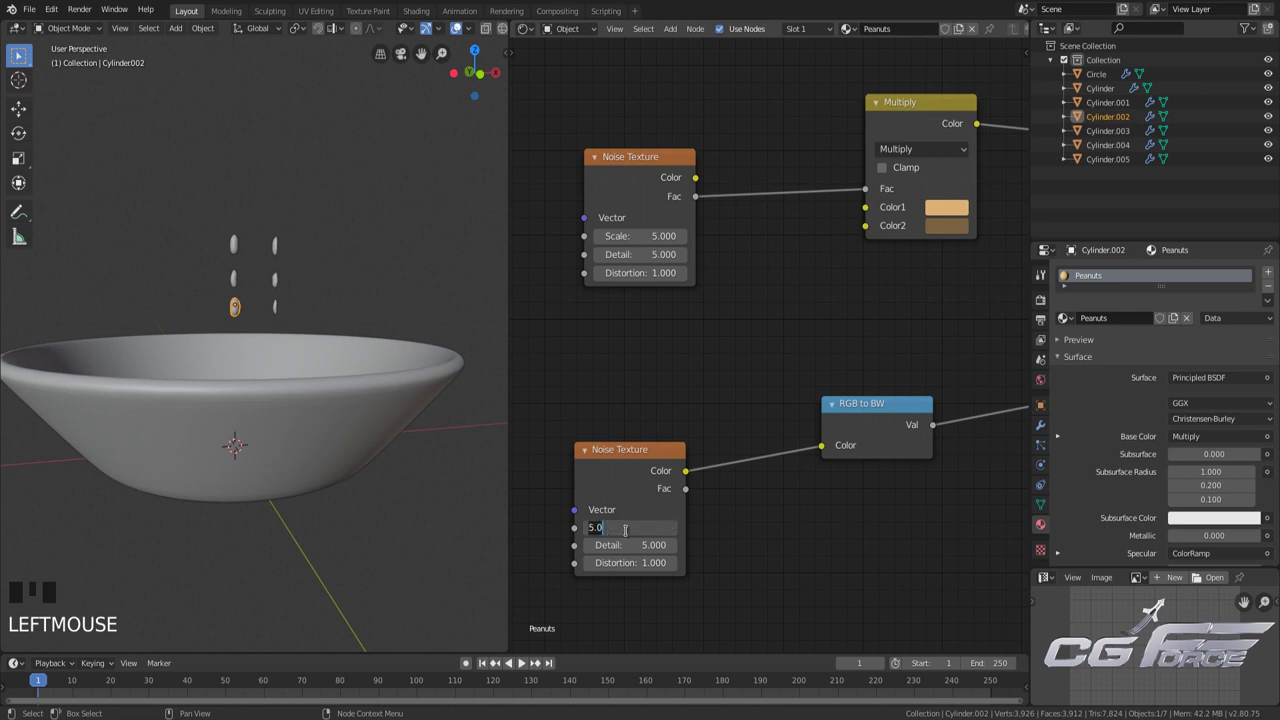
{"action": "type", "text": "1"}
{"action": "key", "text": "Tab"}
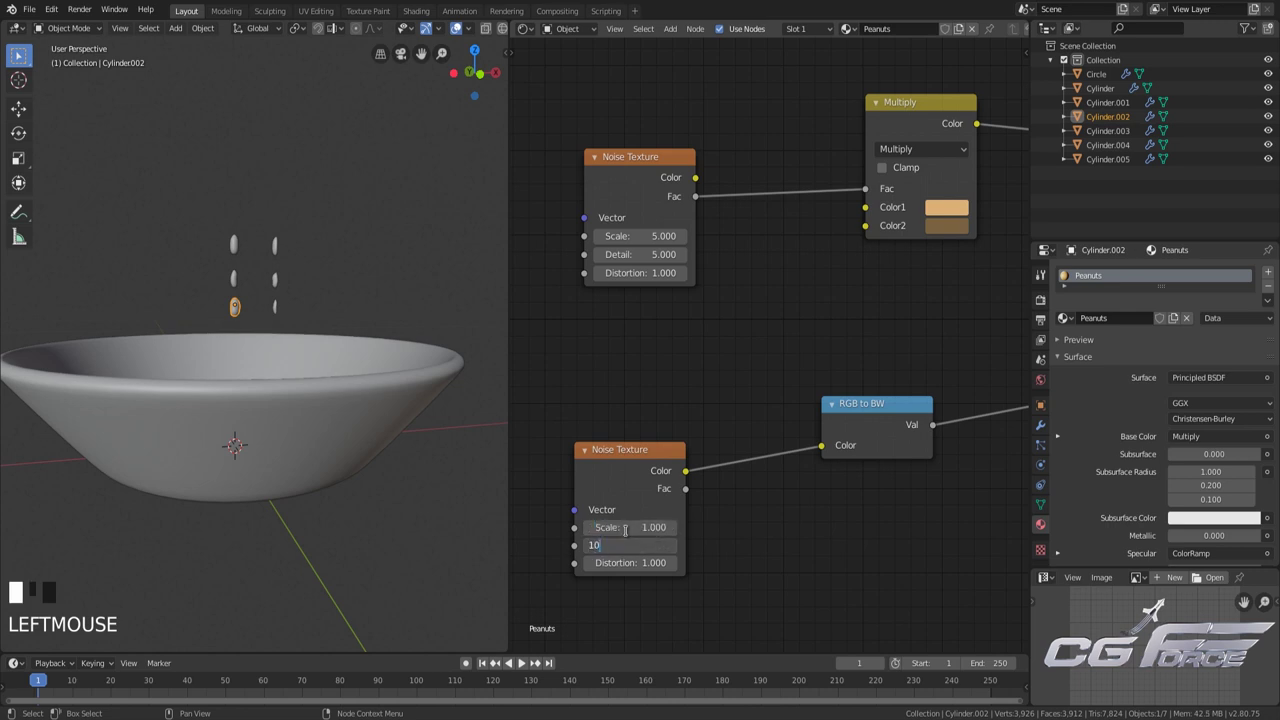
{"action": "type", "text": "10"}
{"action": "key", "text": "Tab"}
{"action": "key", "text": "Return"}
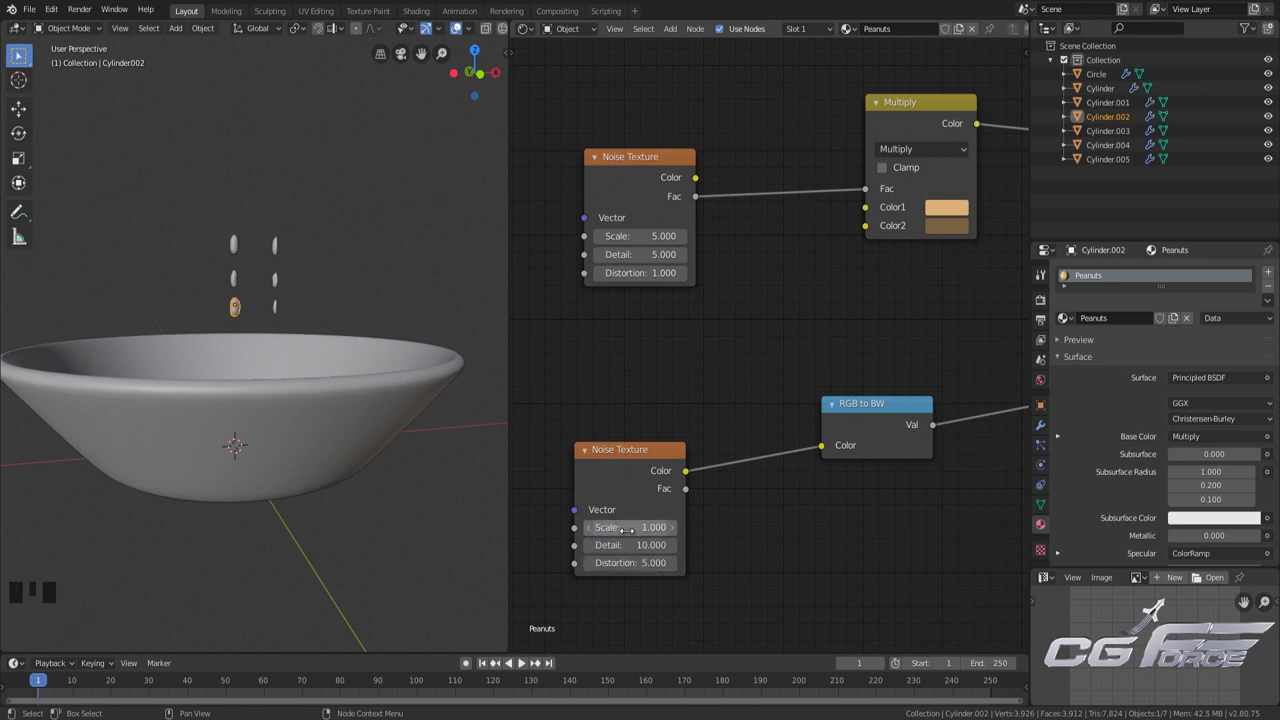
{"action": "scroll", "coordinate": [810, 540], "scroll_direction": "down", "scroll_amount": 4}
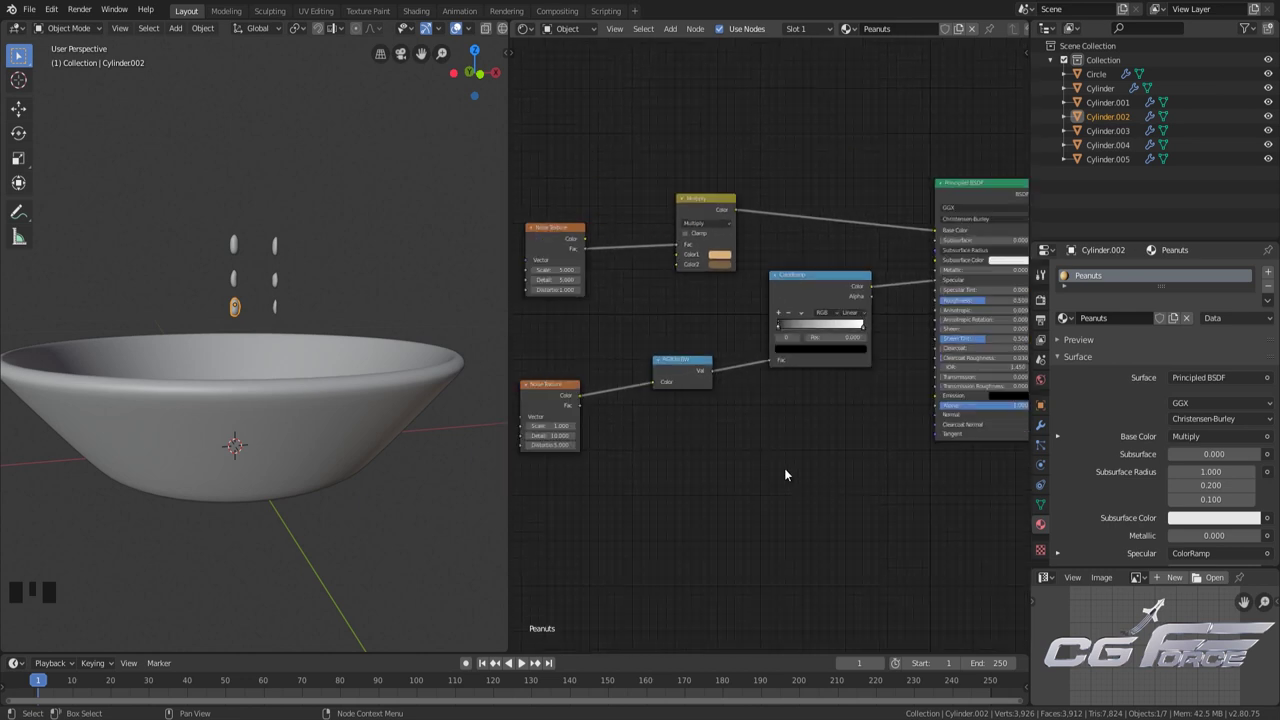
Slide the Specular ColorRamp's black stop to position 0.364
{"action": "middle_click_drag", "start_coordinate": [784, 468], "coordinate": [744, 504]}
{"action": "scroll", "coordinate": [744, 500], "scroll_direction": "up", "scroll_amount": 2}
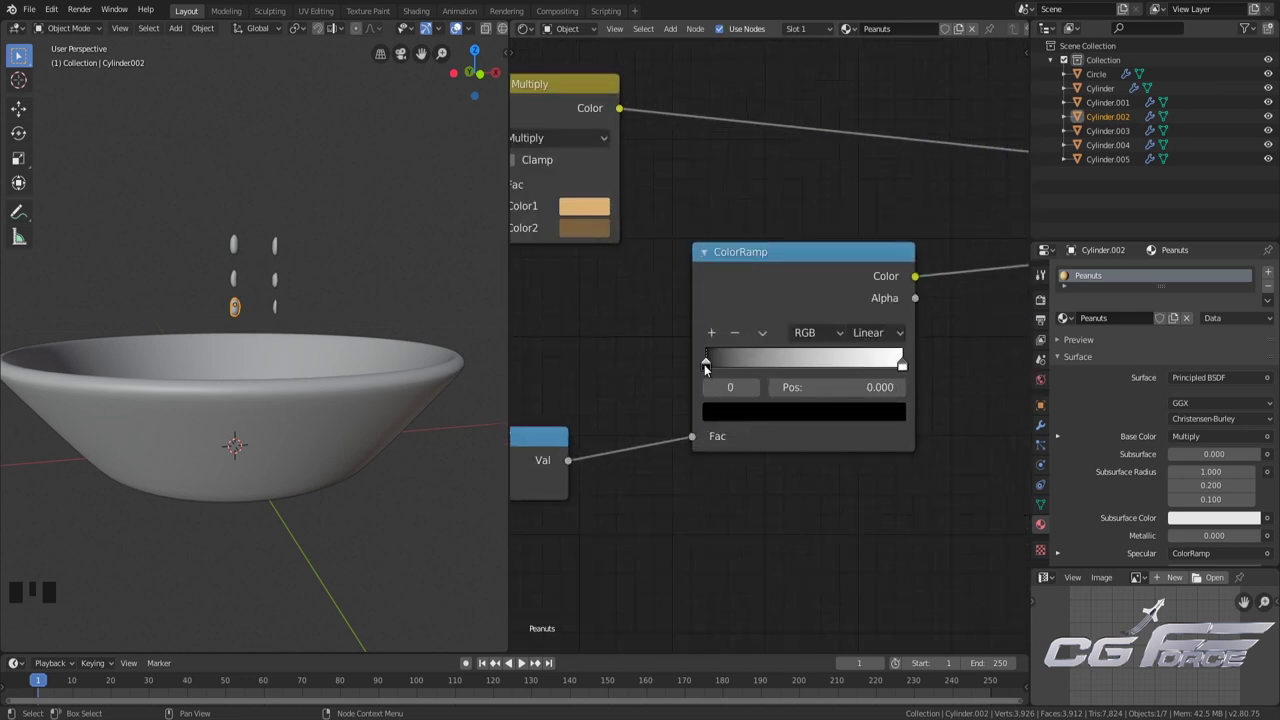
{"action": "left_click_drag", "start_coordinate": [710, 364], "coordinate": [778, 365]}
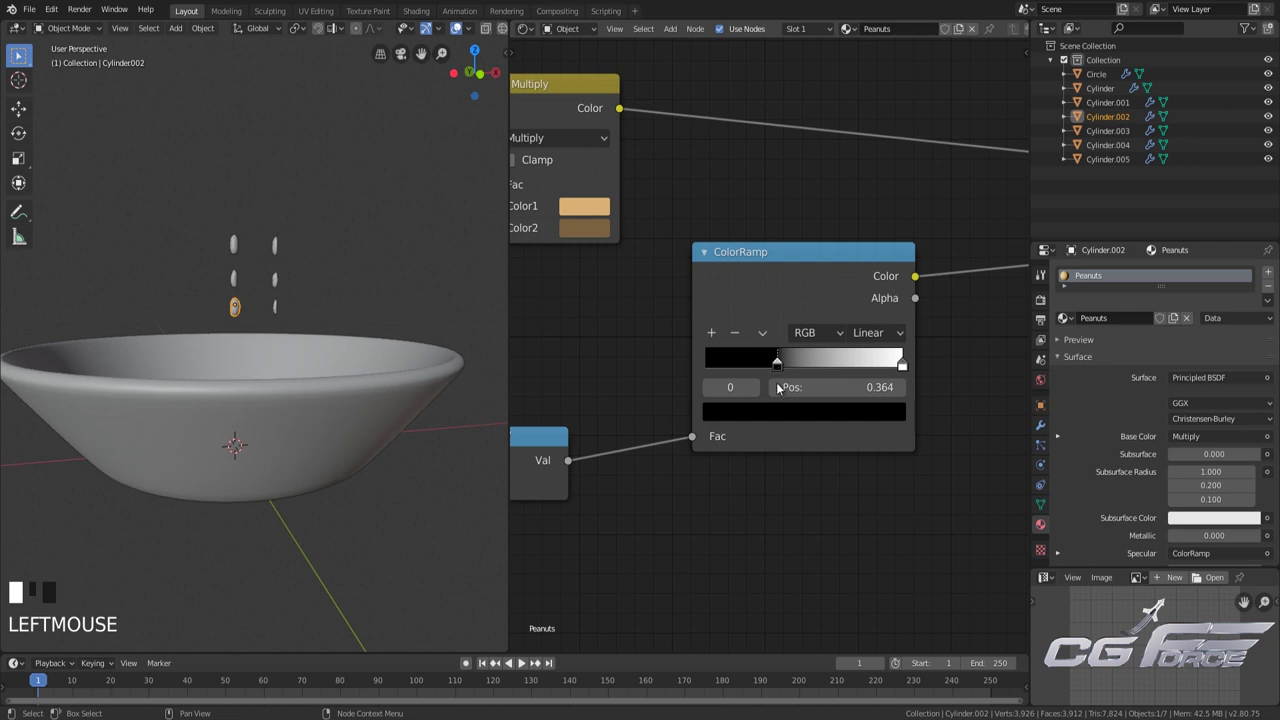
{"action": "scroll", "coordinate": [735, 600], "scroll_direction": "down", "scroll_amount": 2}
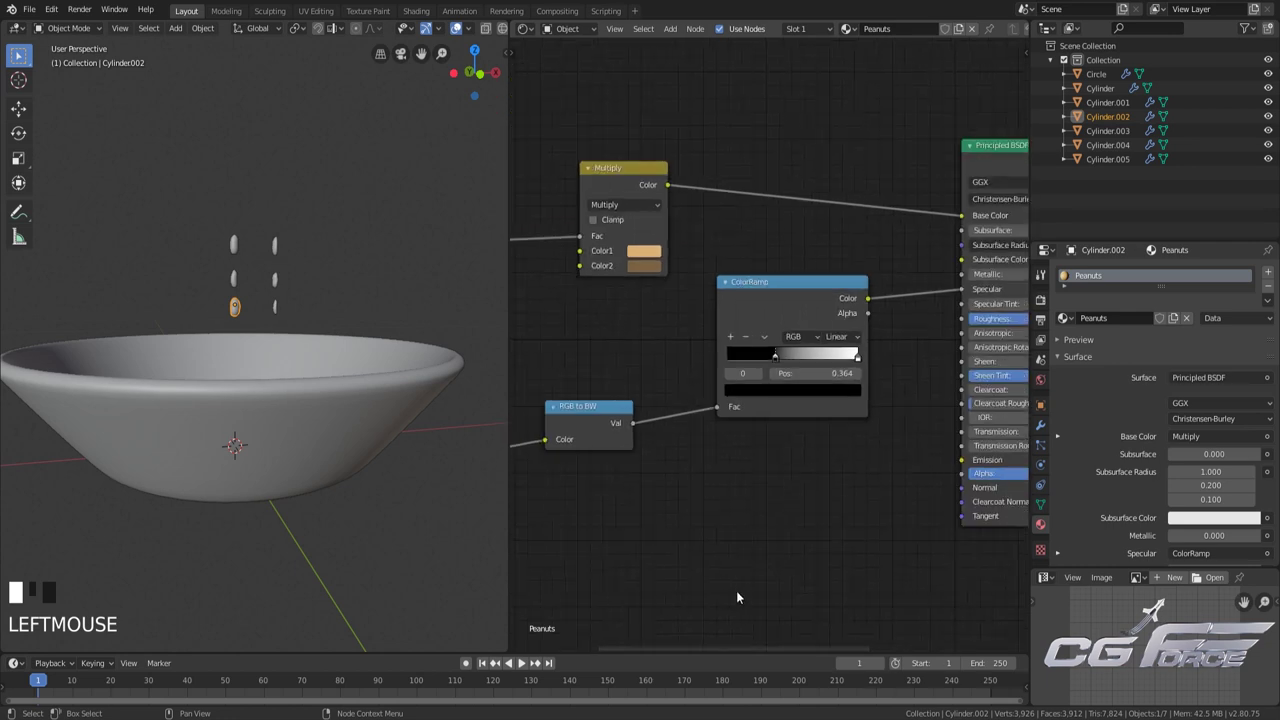
{"action": "scroll", "coordinate": [702, 573], "scroll_direction": "down", "scroll_amount": 3}
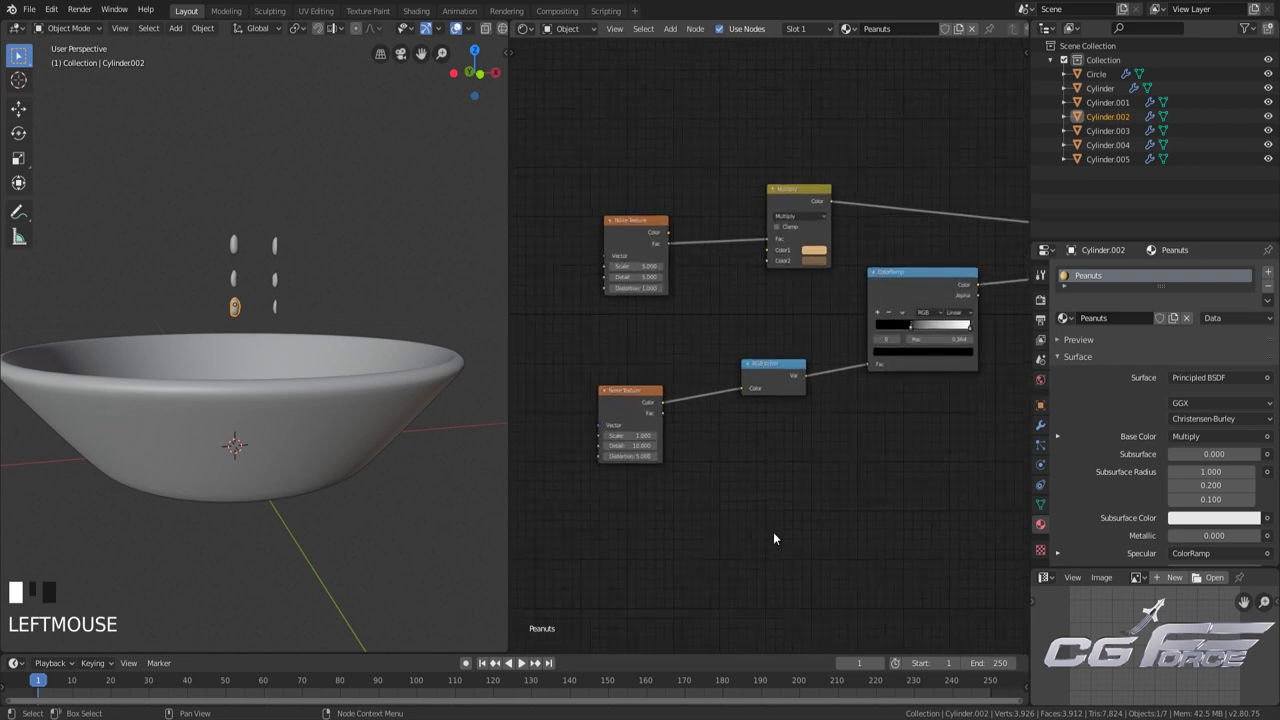
{"action": "scroll", "coordinate": [899, 504], "scroll_direction": "up", "scroll_amount": 1}
{"action": "middle_click_drag", "start_coordinate": [890, 499], "coordinate": [792, 510]}
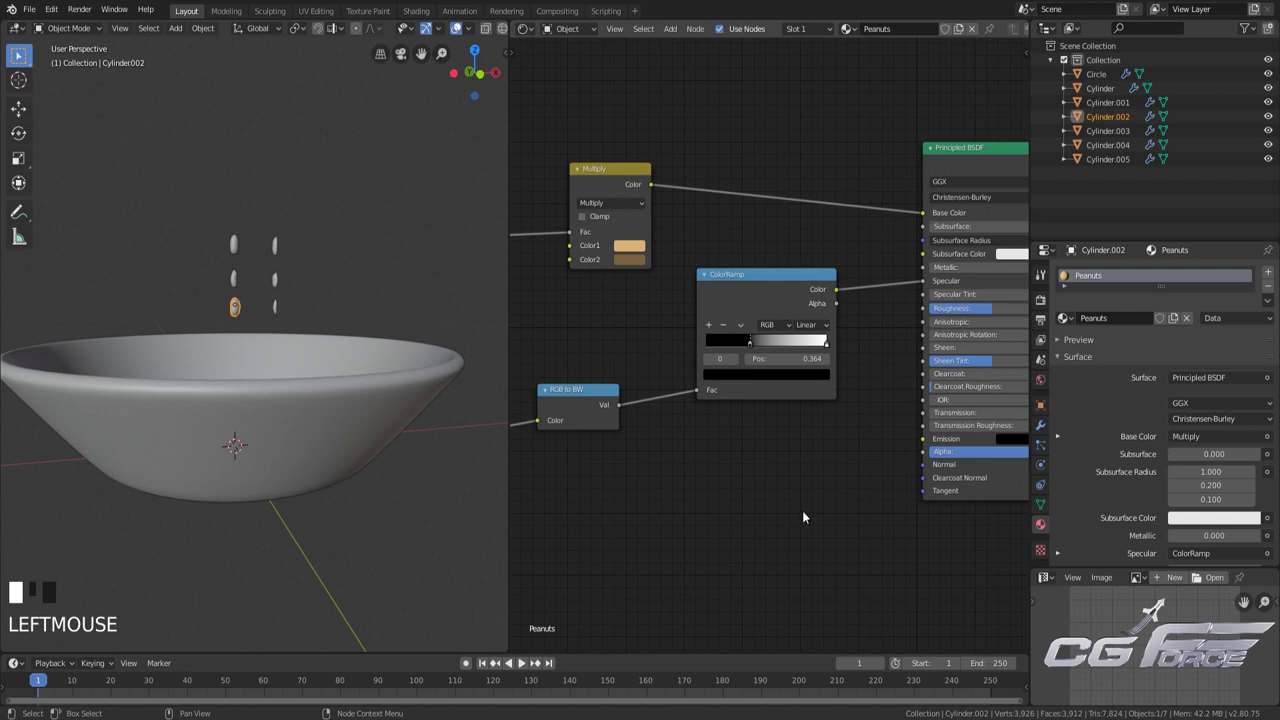
Add a Bump node wired into the Principled BSDF Normal, with RGB to BW Val driving its Height
{"action": "scroll", "coordinate": [805, 504], "scroll_direction": "down", "scroll_amount": 1}
{"action": "key", "text": "shift+a"}
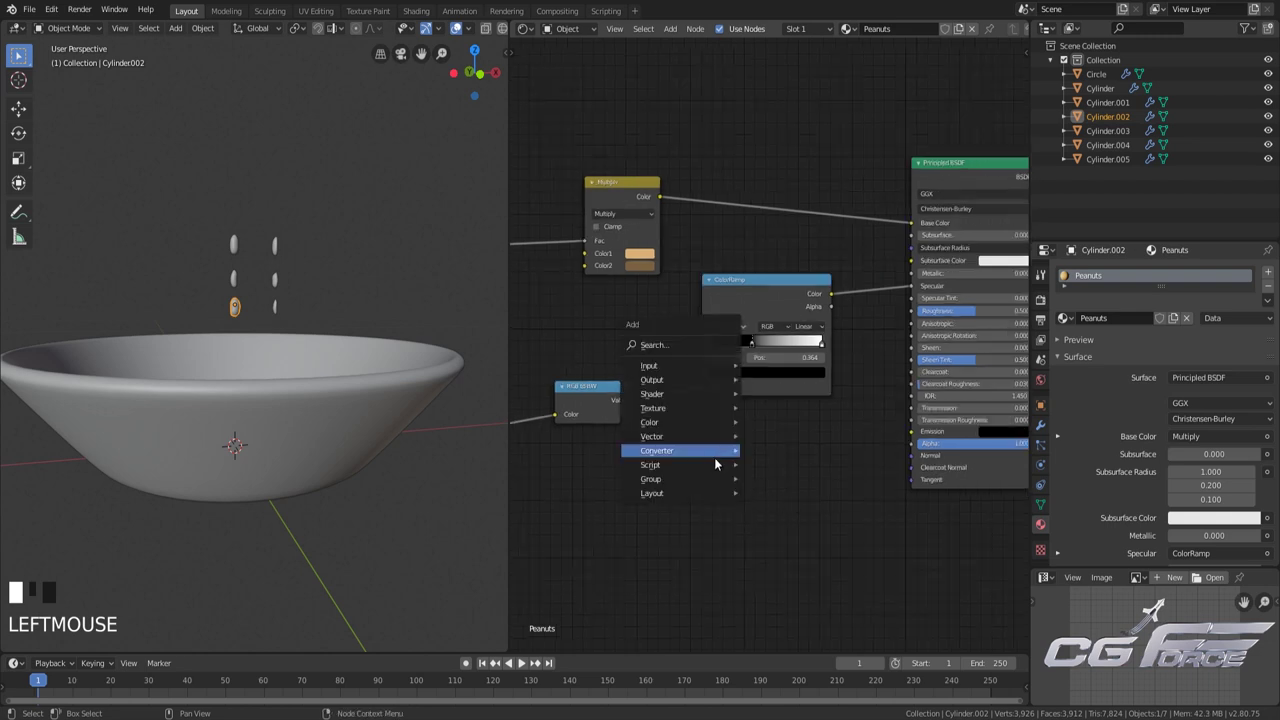
{"action": "mouse_move", "coordinate": [706, 436]}
{"action": "left_click", "coordinate": [775, 436]}
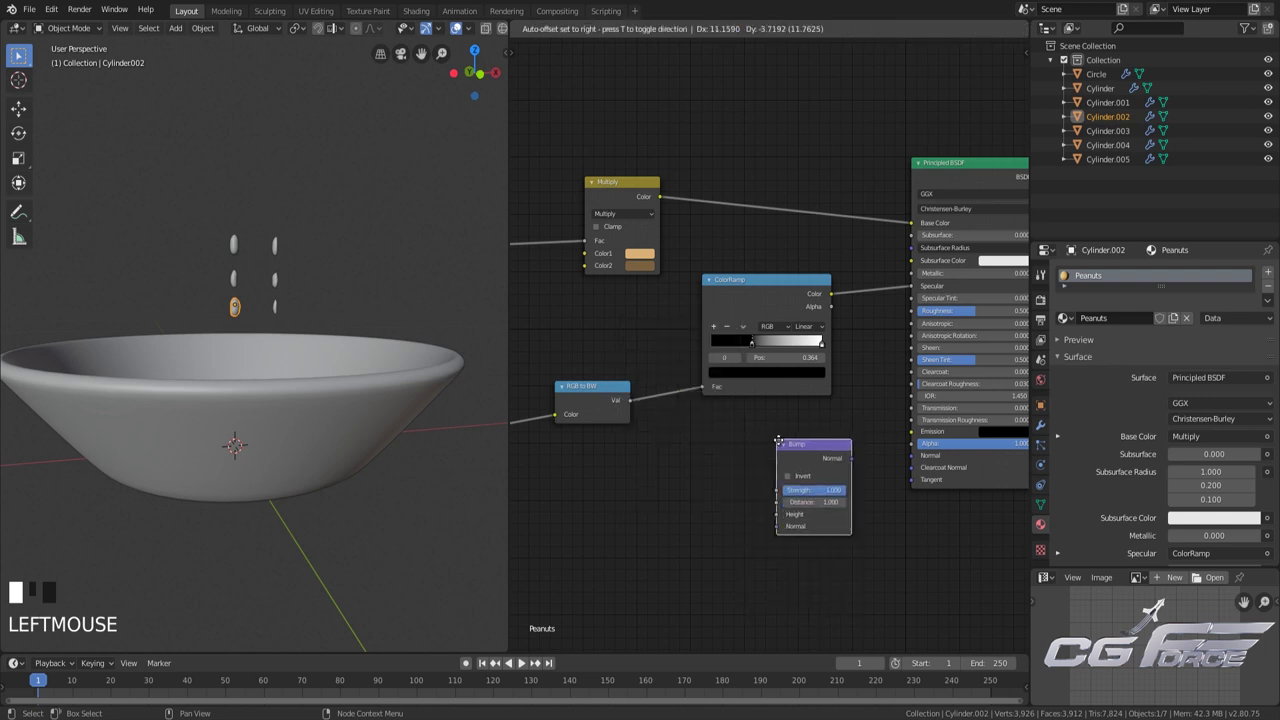
{"action": "left_click", "coordinate": [887, 488]}
{"action": "scroll", "coordinate": [887, 488], "scroll_direction": "up", "scroll_amount": 1}
{"action": "left_click_drag", "start_coordinate": [863, 469], "coordinate": [922, 464]}
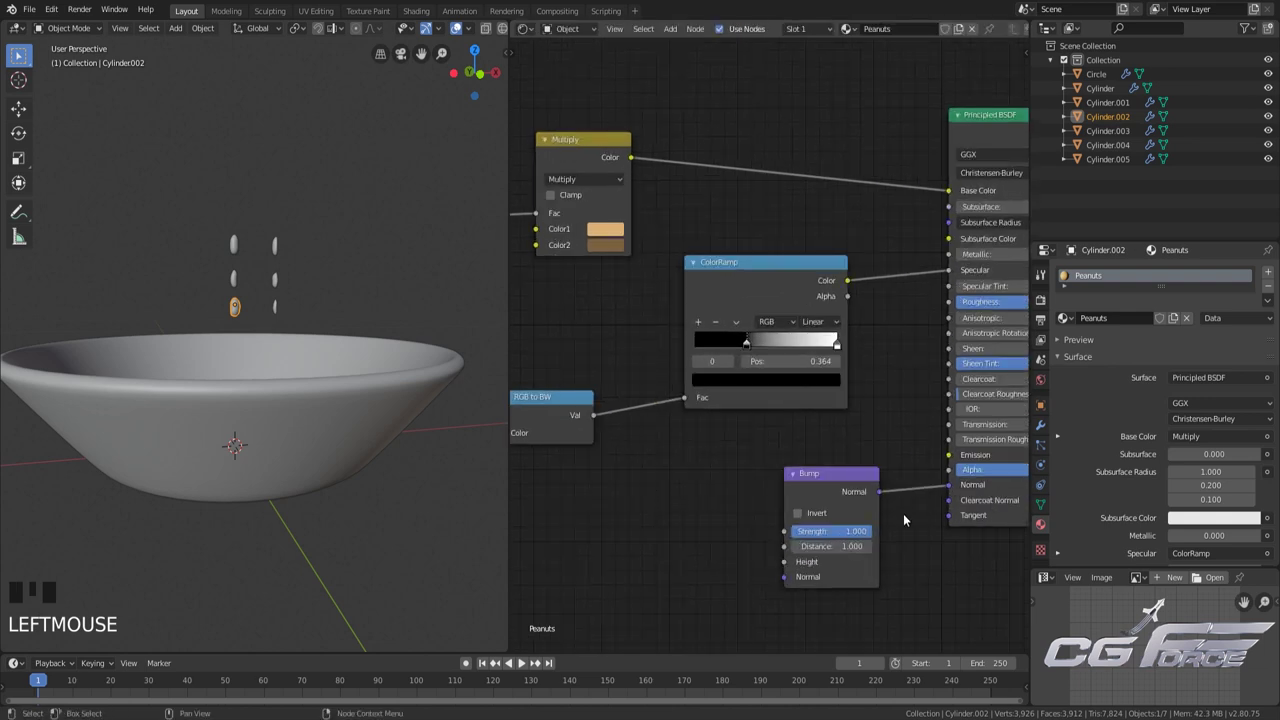
{"action": "scroll", "coordinate": [810, 482], "scroll_direction": "down", "scroll_amount": 1}
{"action": "left_click_drag", "start_coordinate": [620, 397], "coordinate": [771, 513]}
{"action": "scroll", "coordinate": [876, 586], "scroll_direction": "up", "scroll_amount": 2}
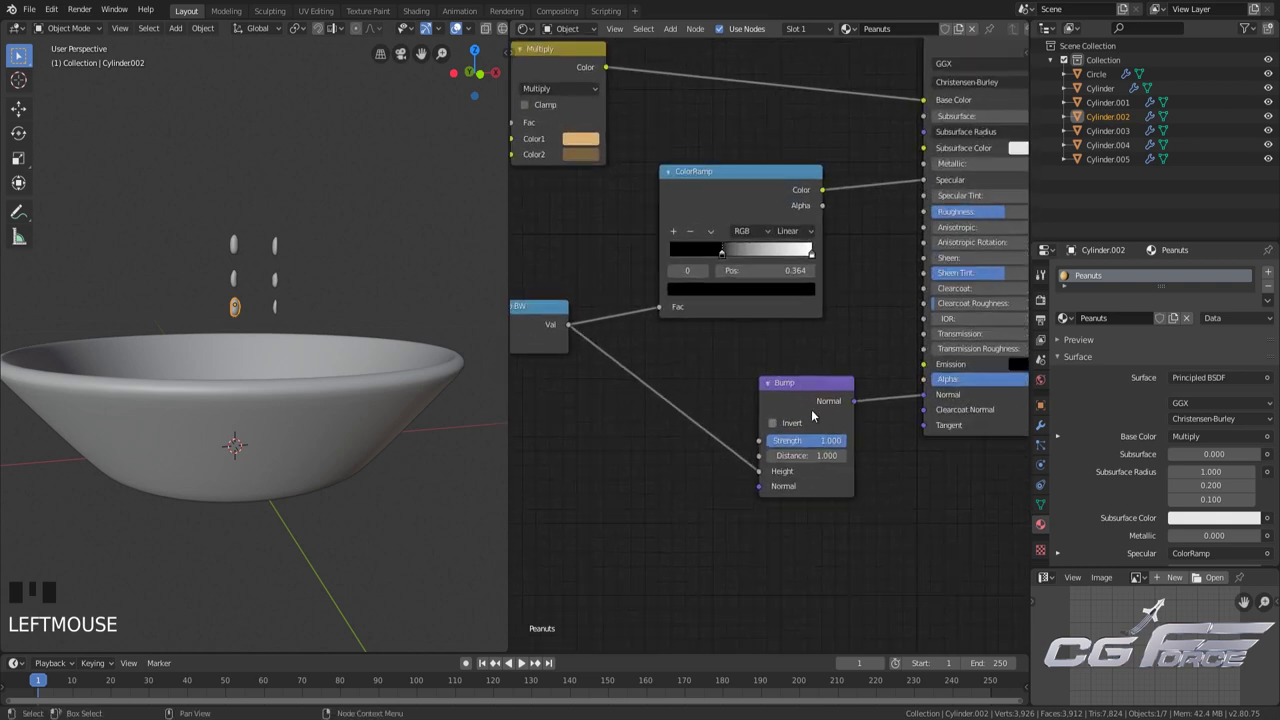
{"action": "left_click_drag", "start_coordinate": [811, 409], "coordinate": [788, 398]}
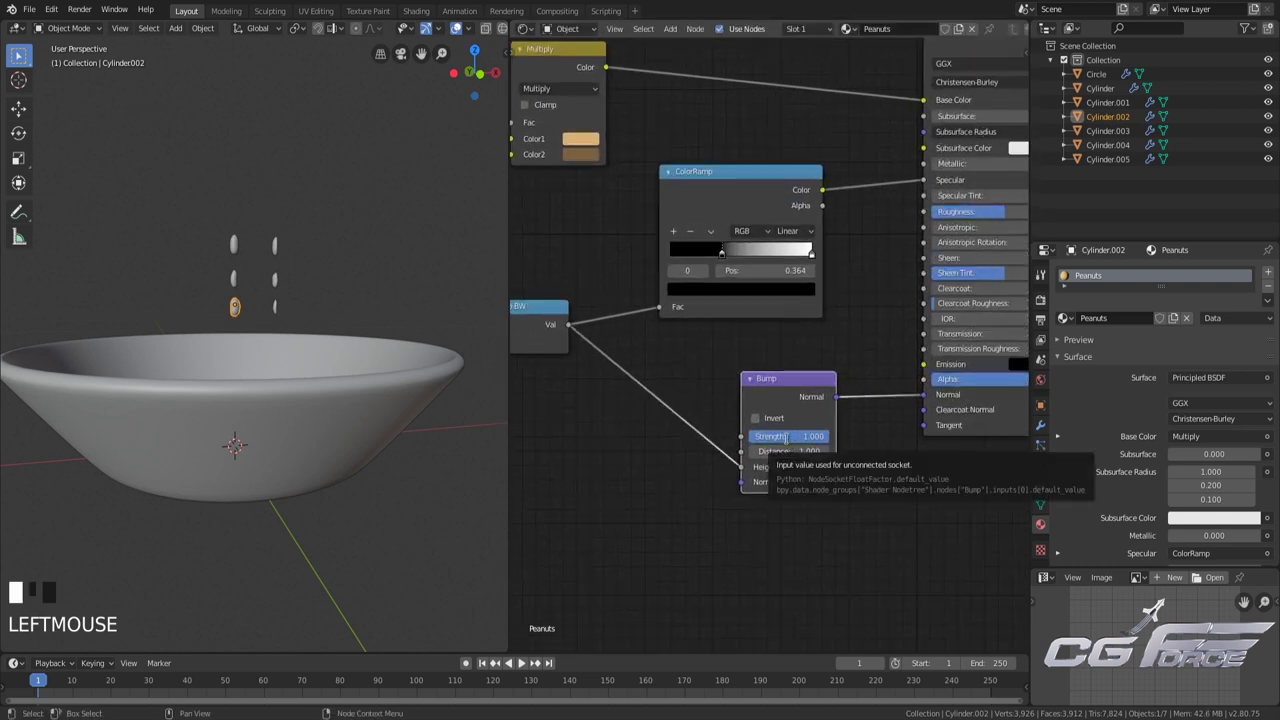
Set the Bump Strength to 0.1 and save the blend file
{"action": "double_click", "coordinate": [786, 437]}
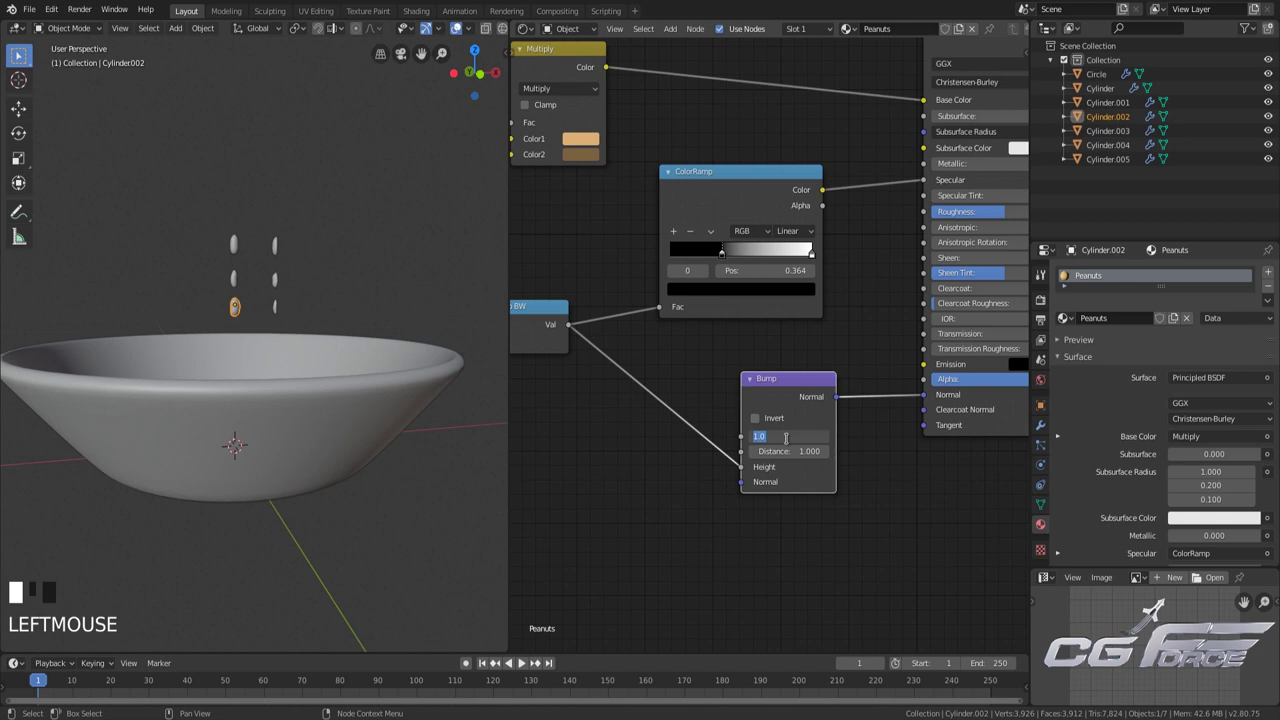
{"action": "type", "text": "0.1"}
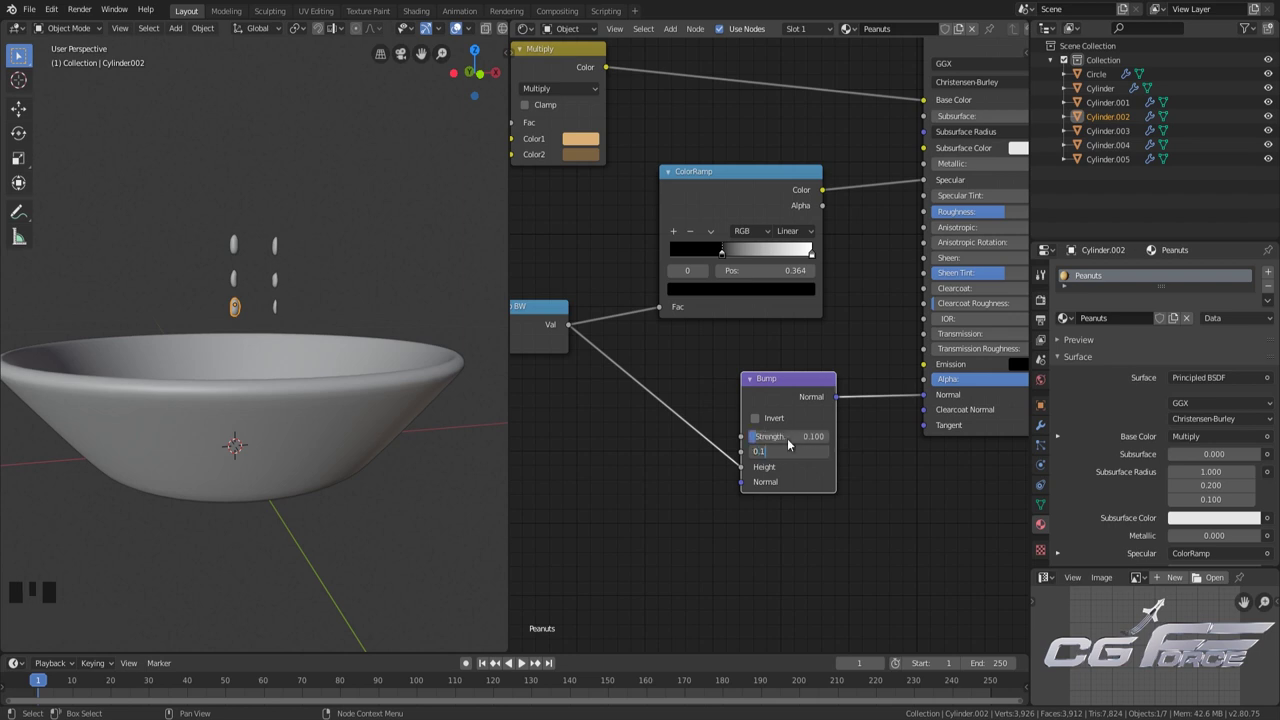
{"action": "key", "text": "Return"}
{"action": "left_click", "coordinate": [728, 394]}
{"action": "key", "text": "ctrl+s"}
{"action": "scroll", "coordinate": [714, 443], "scroll_direction": "down", "scroll_amount": 5}
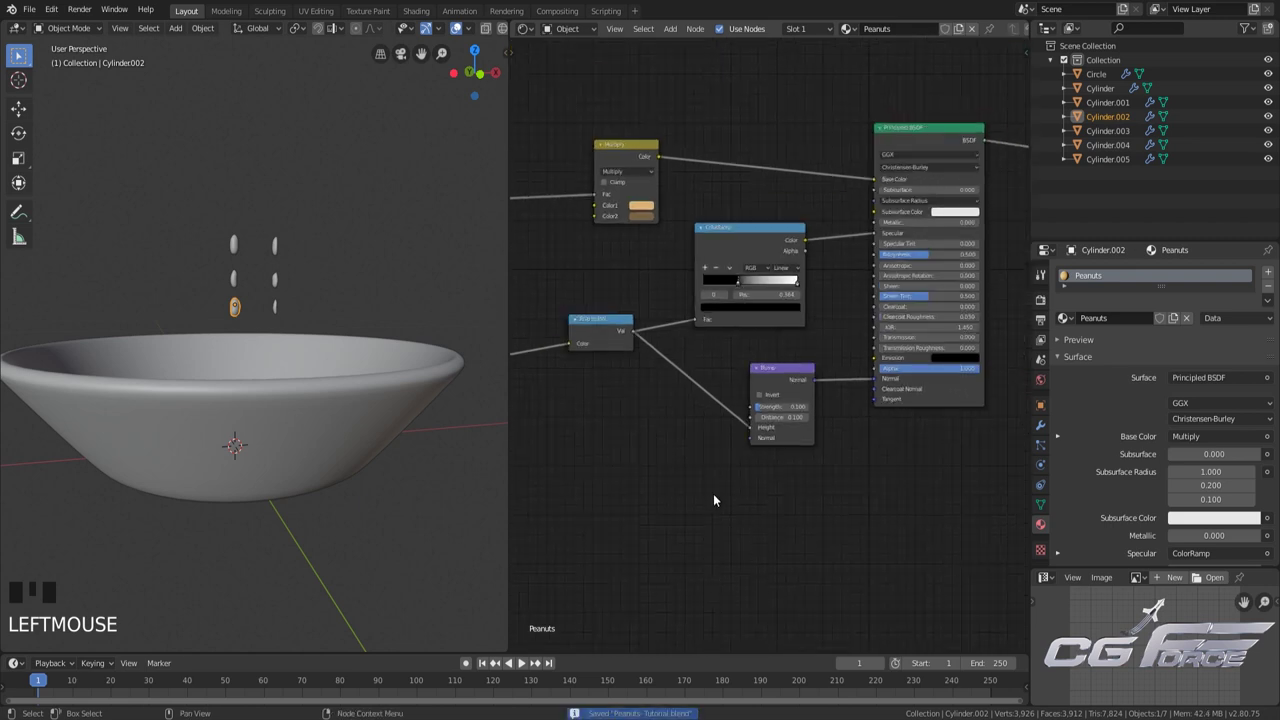
Enter 0.001 in the Peanuts material's Principled BSDF Subsurface field
{"action": "middle_click_drag", "start_coordinate": [847, 485], "coordinate": [832, 520]}
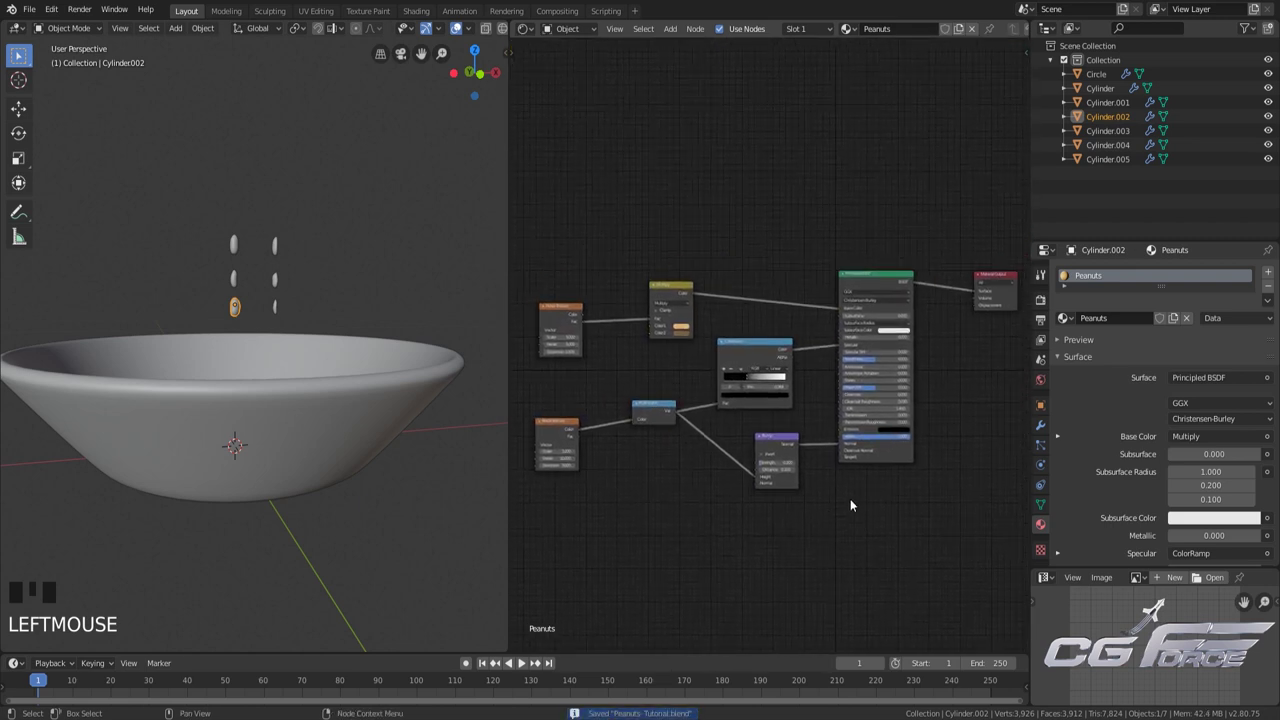
{"action": "scroll", "coordinate": [826, 421], "scroll_direction": "up", "scroll_amount": 4}
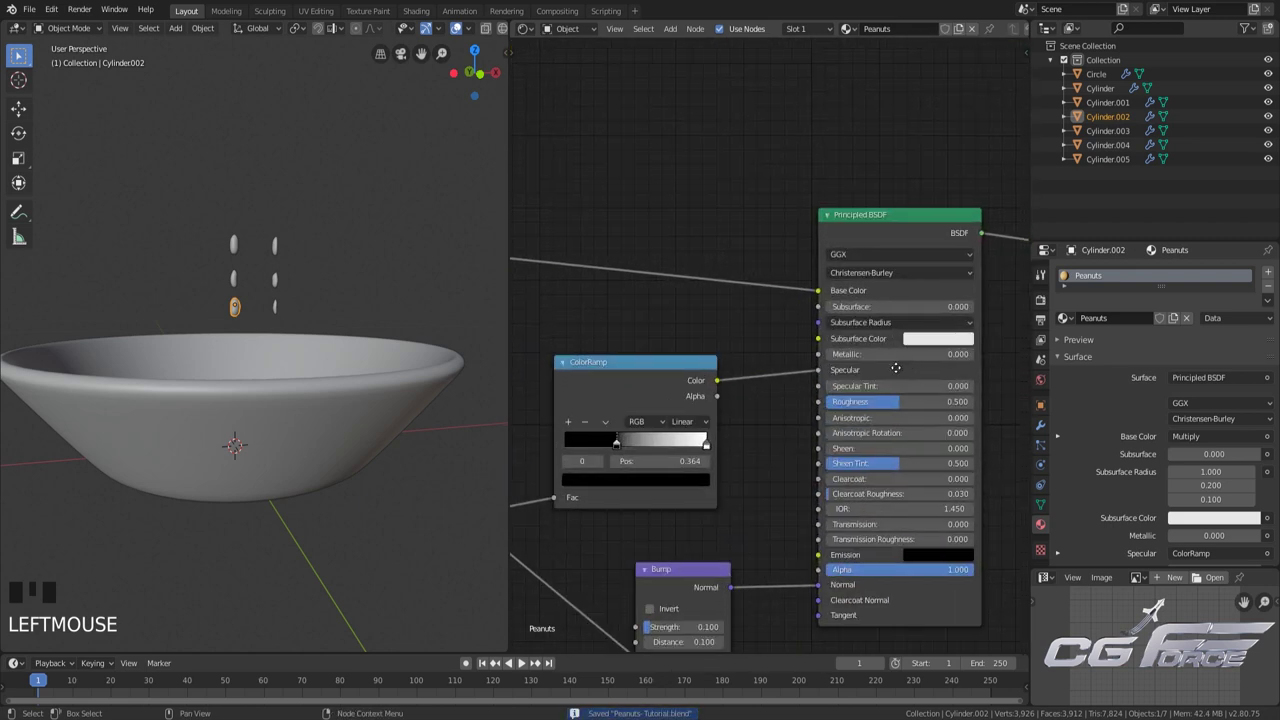
{"action": "scroll", "coordinate": [896, 368], "scroll_direction": "up", "scroll_amount": 1}
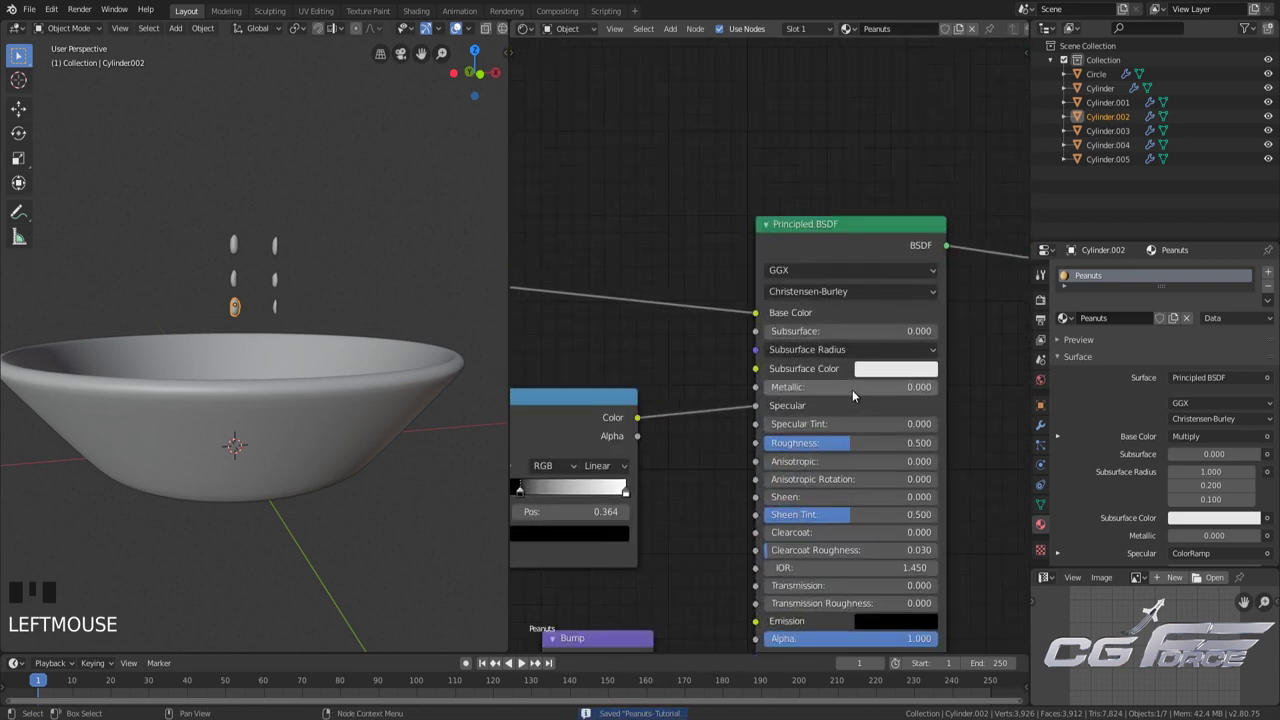
{"action": "left_click", "coordinate": [842, 332]}
{"action": "type", "text": "0."}
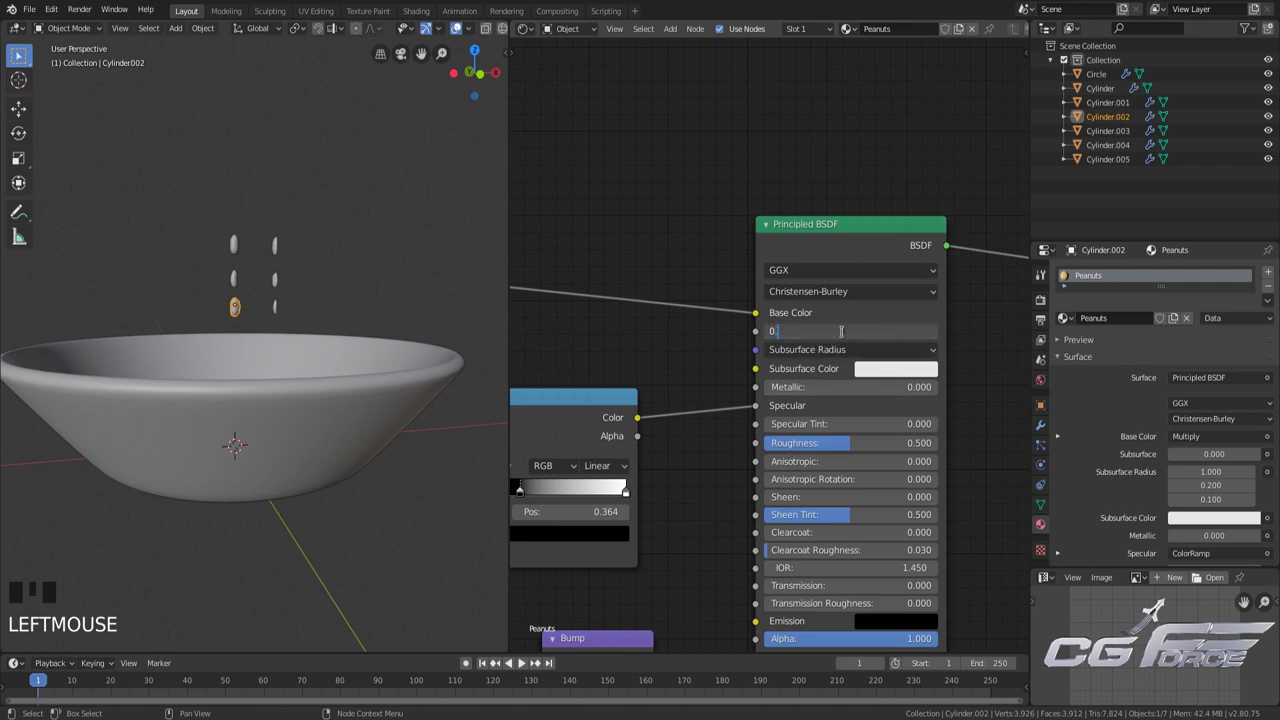
{"action": "type", "text": "001"}
{"action": "key", "text": "Return"}
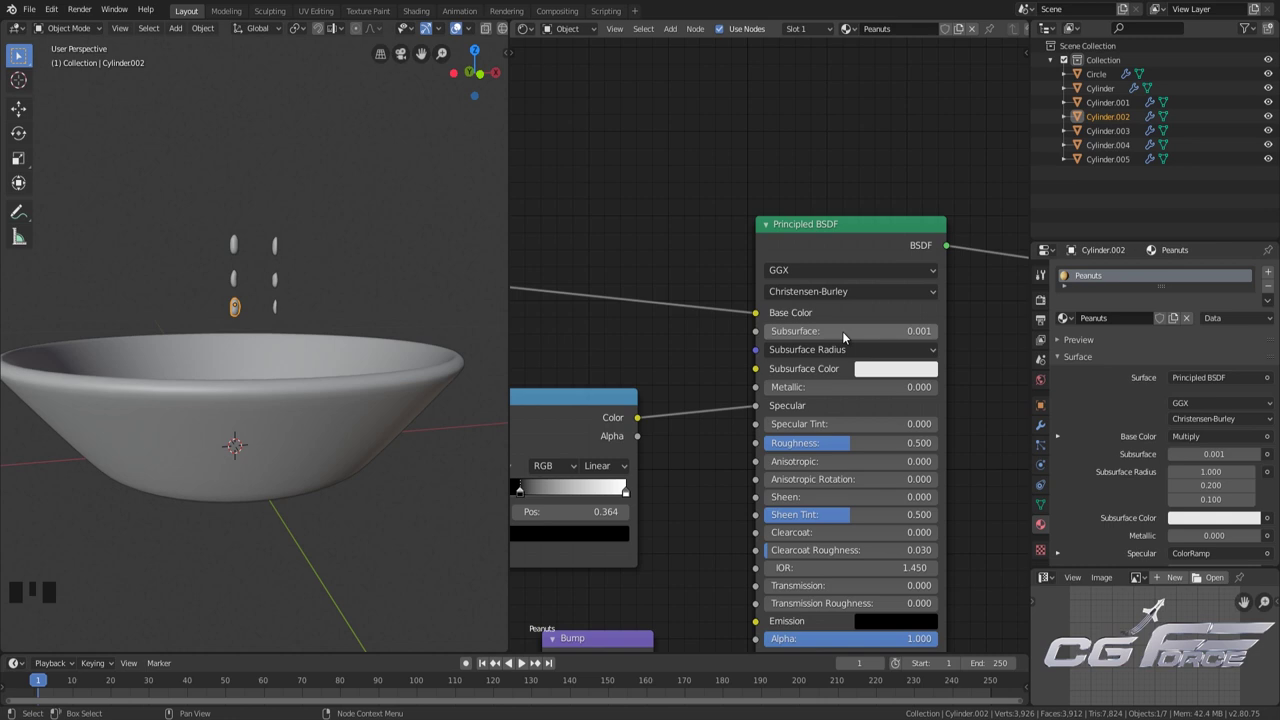
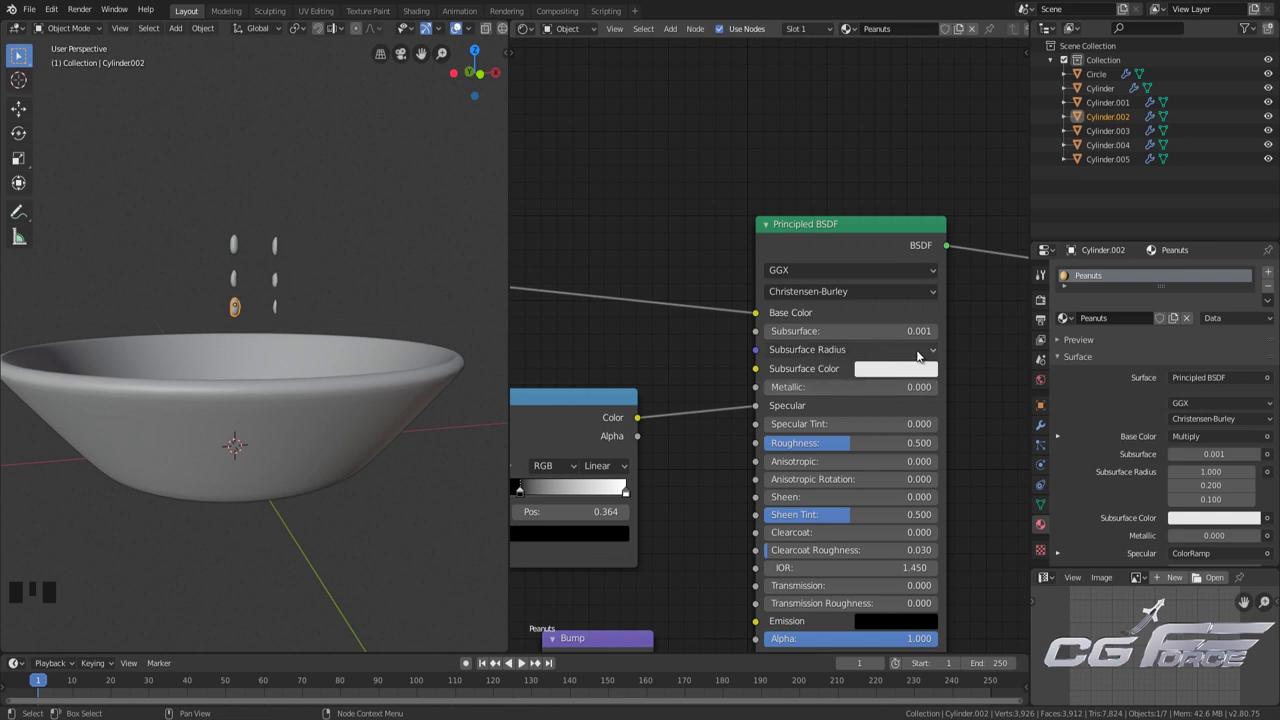
Set the Principled BSDF Subsurface Radius to 1.0, 0.9 and 0.7
{"action": "left_click", "coordinate": [852, 350]}
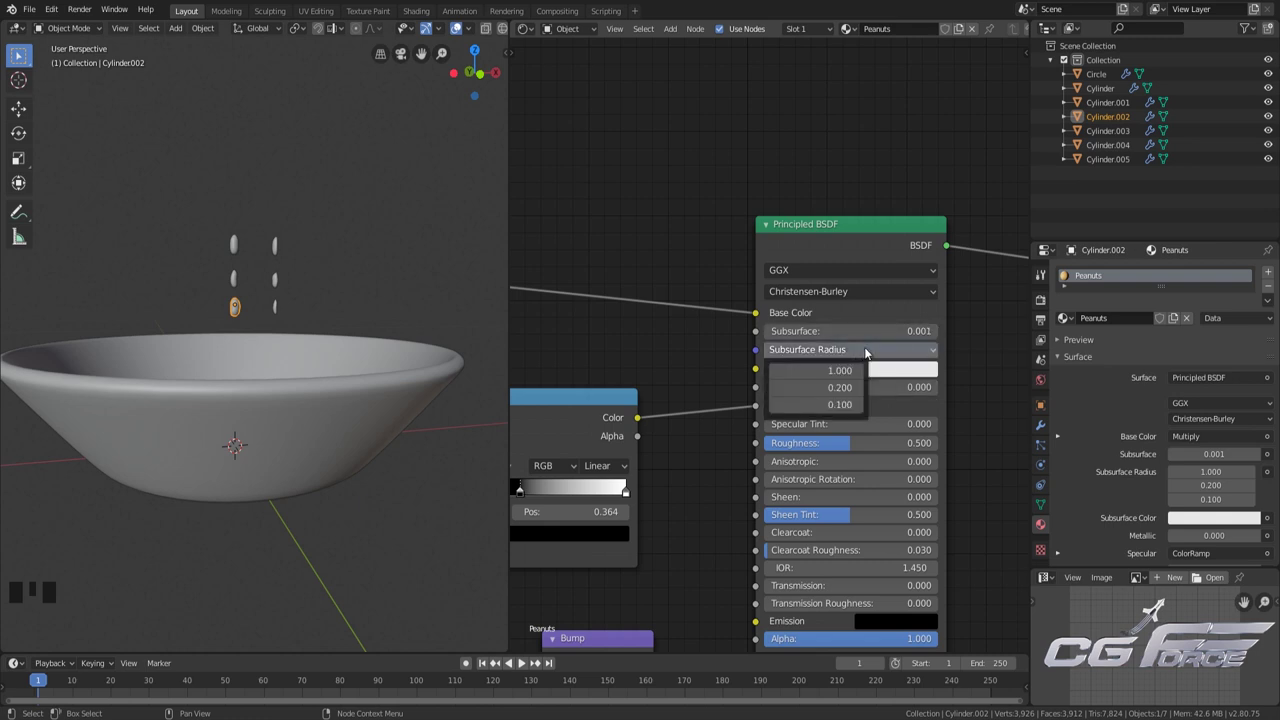
{"action": "left_click", "coordinate": [816, 387]}
{"action": "key", "text": "BackSpace"}
{"action": "type", "text": "9"}
{"action": "key", "text": "Tab"}
{"action": "type", "text": "3"}
{"action": "key", "text": "BackSpace"}
{"action": "type", "text": "0.7"}
{"action": "key", "text": "Return"}
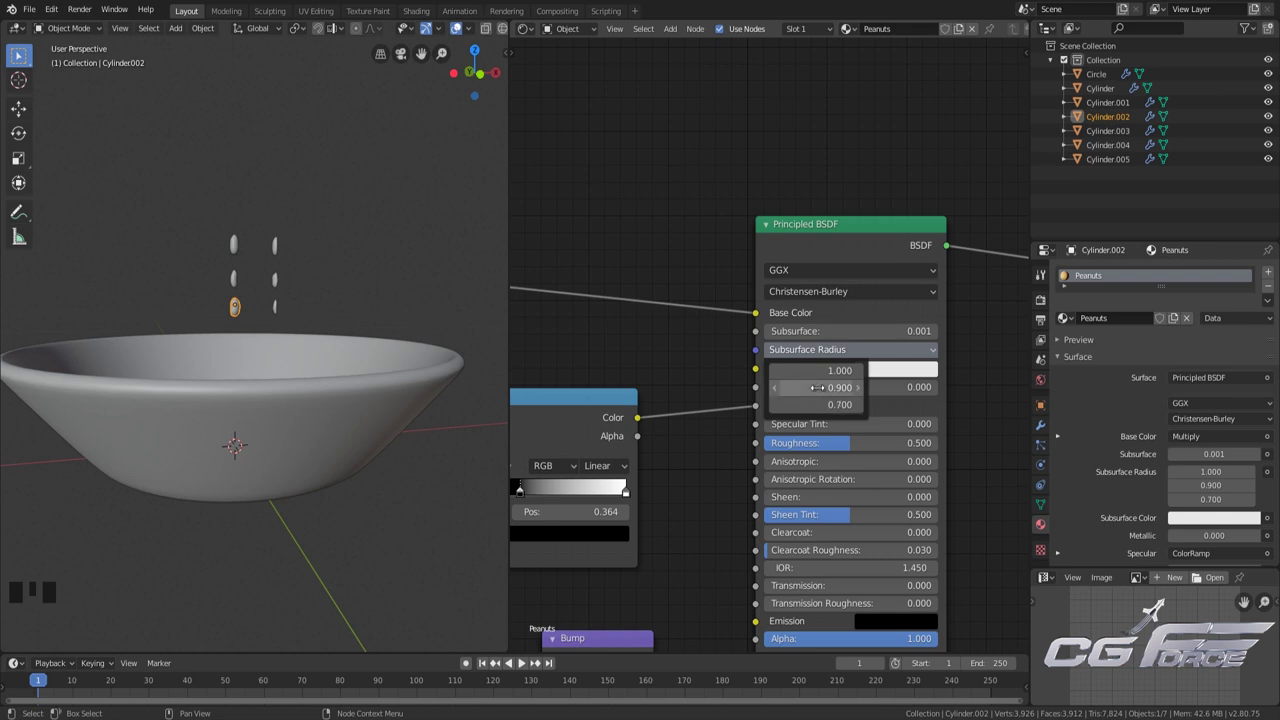
Save the file as Peanuts-Tutorial.blend
{"action": "scroll", "coordinate": [673, 351], "scroll_direction": "down", "scroll_amount": 2}
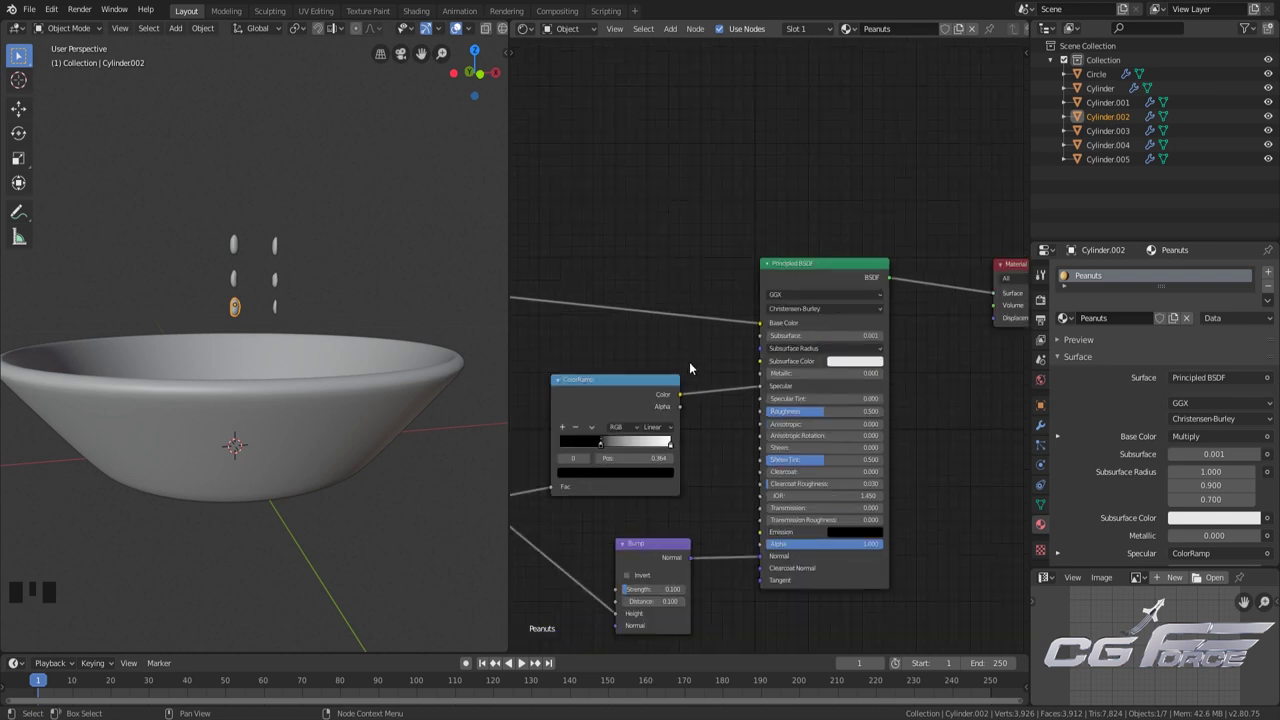
{"action": "scroll", "coordinate": [689, 368], "scroll_direction": "down", "scroll_amount": 3}
{"action": "scroll", "coordinate": [702, 456], "scroll_direction": "up", "scroll_amount": 2, "text": "ctrl"}
{"action": "scroll", "coordinate": [641, 527], "scroll_direction": "up", "scroll_amount": 3}
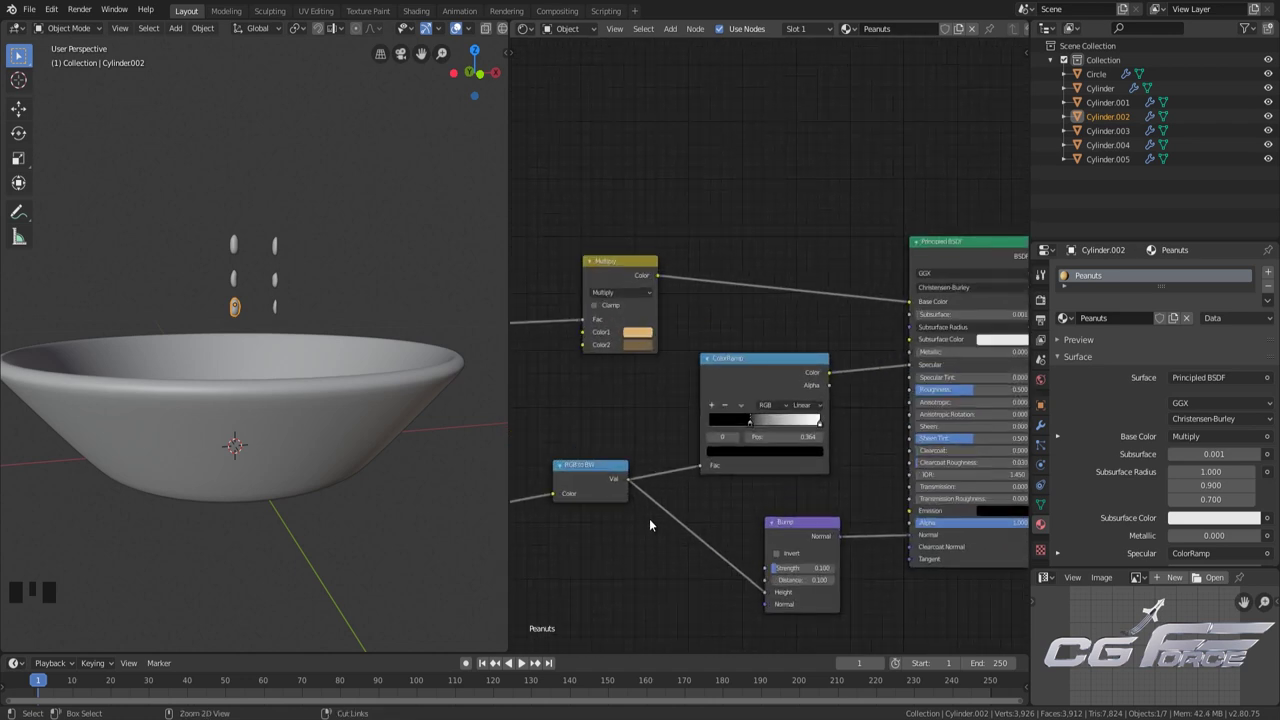
{"action": "key", "text": "ctrl+s"}
{"action": "scroll", "coordinate": [648, 520], "scroll_direction": "down", "scroll_amount": 3}
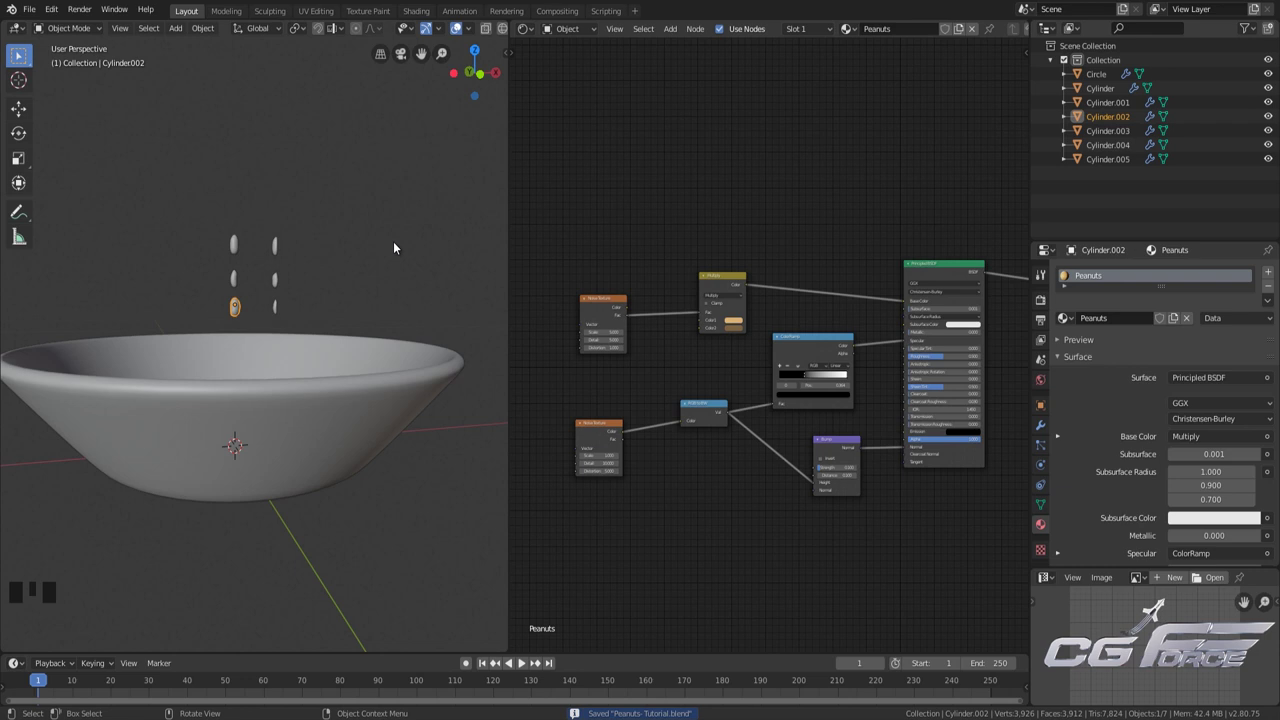
Close the node editor so the 3D view fills the area, and select the bowl
{"action": "left_click", "coordinate": [565, 31]}
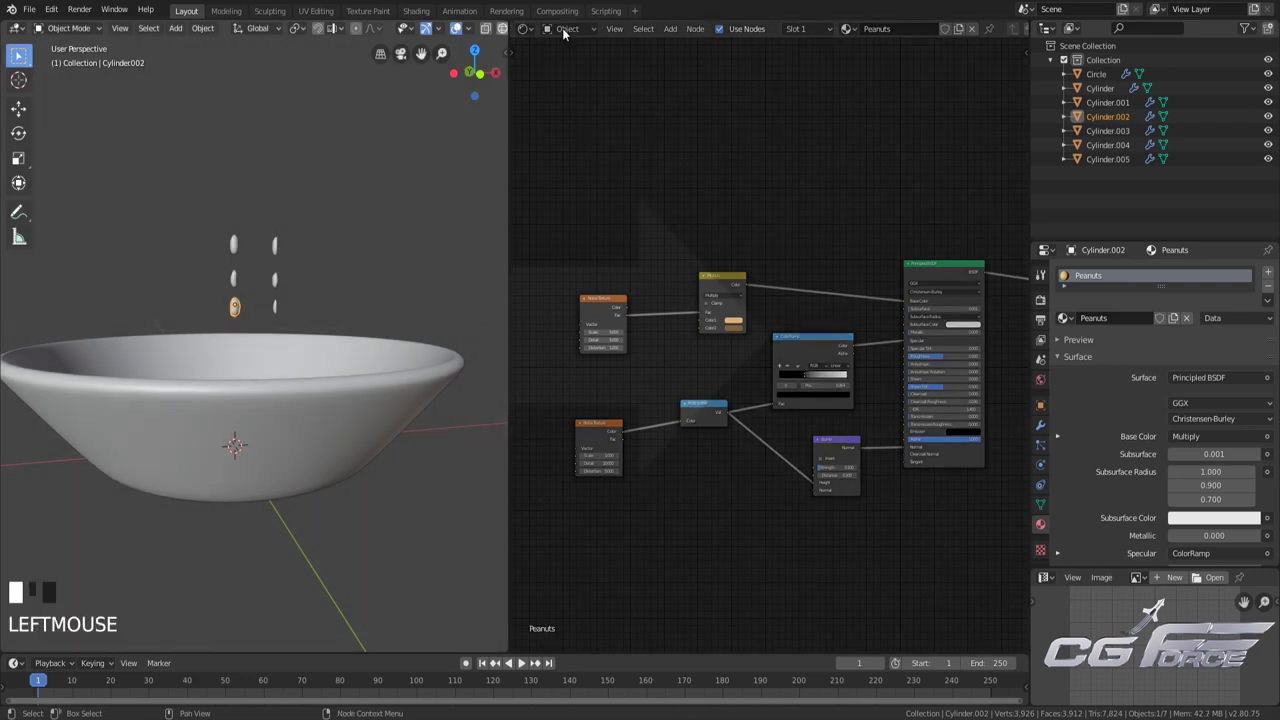
{"action": "scroll", "coordinate": [591, 373], "scroll_direction": "down", "scroll_amount": 2}
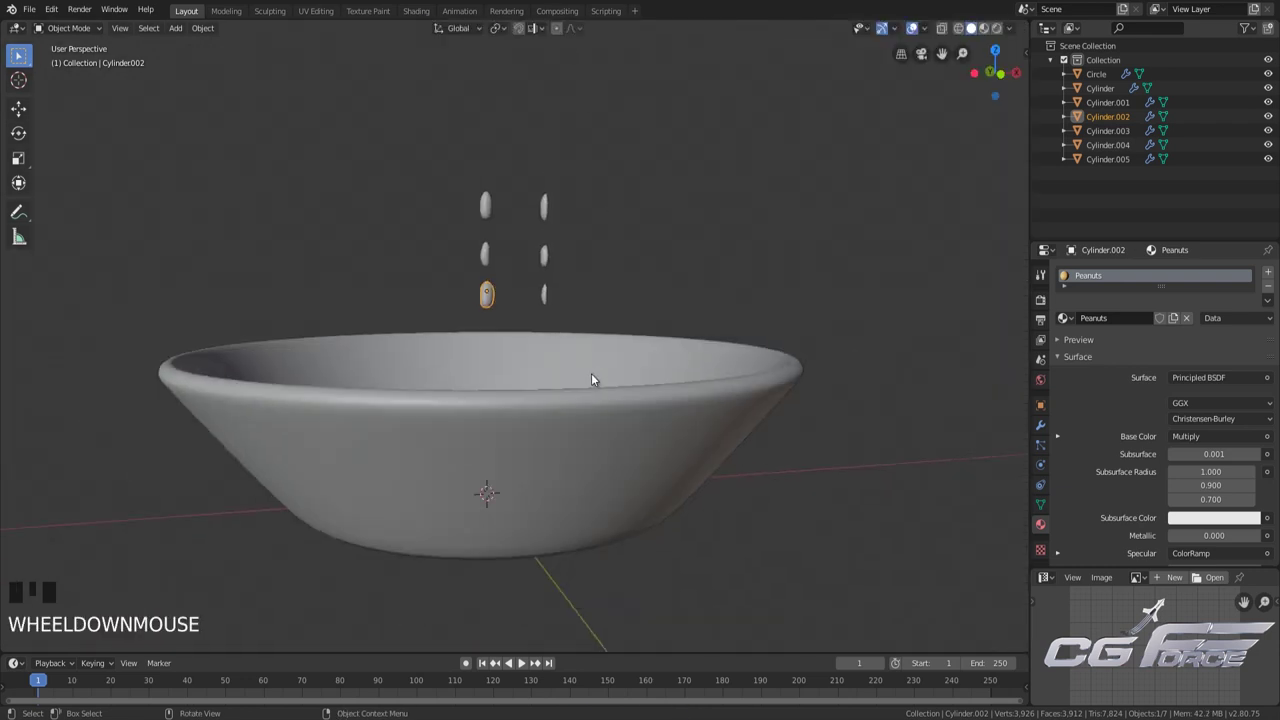
{"action": "middle_click_drag", "start_coordinate": [591, 373], "coordinate": [618, 445]}
{"action": "left_click", "coordinate": [602, 427]}
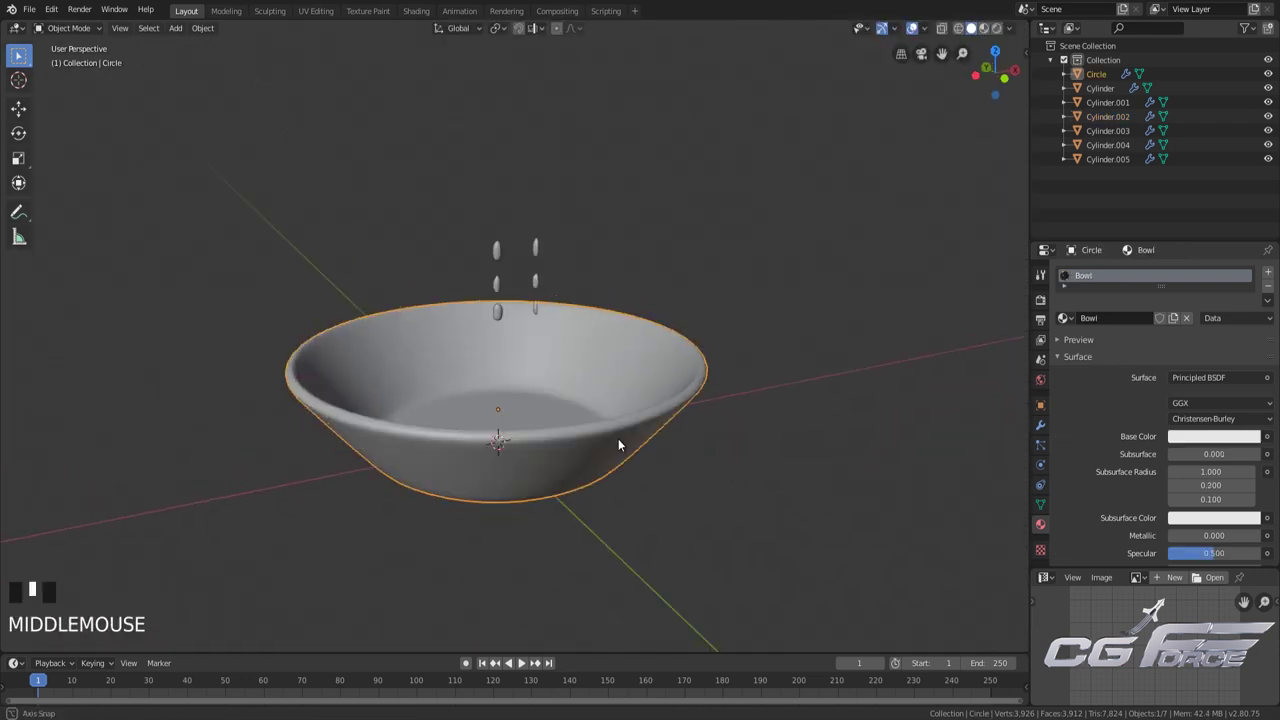
{"action": "scroll", "coordinate": [750, 465], "scroll_direction": "up", "scroll_amount": 2}
{"action": "scroll", "coordinate": [900, 500], "scroll_direction": "down", "scroll_amount": 2}
Add a Passive rigid body to the bowl with a Mesh collision shape
{"action": "left_click", "coordinate": [1040, 466]}
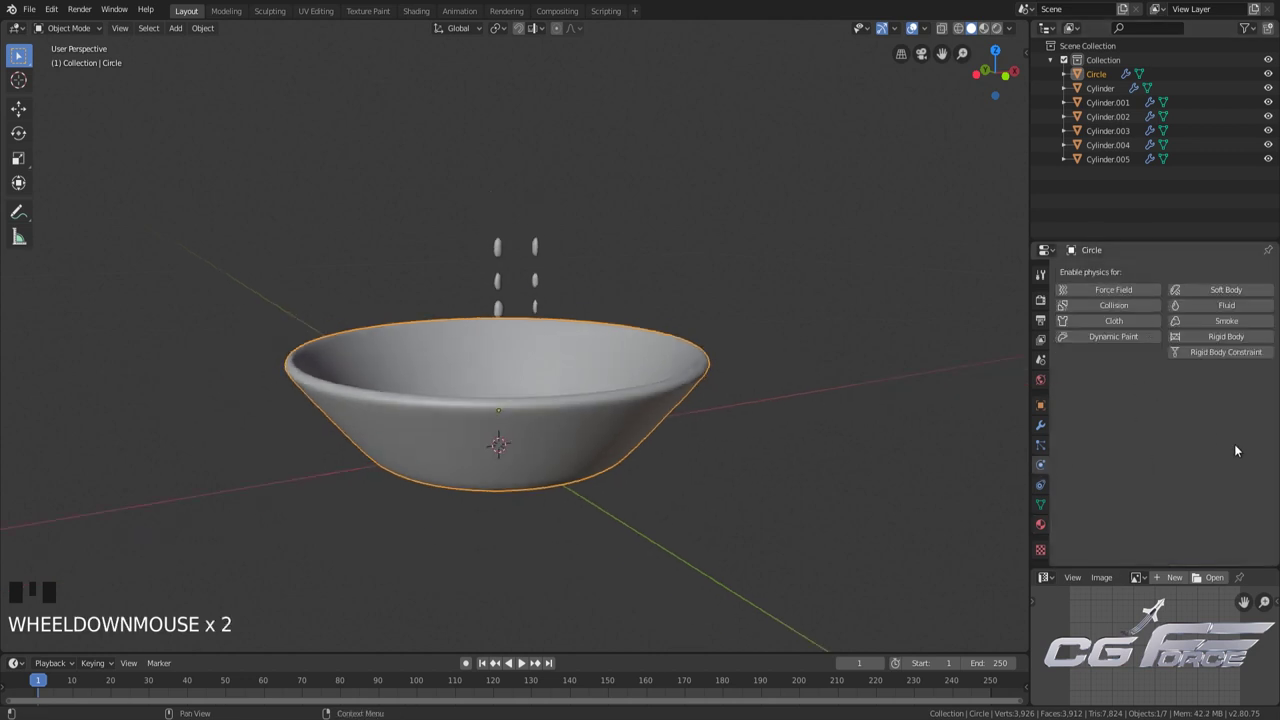
{"action": "left_click", "coordinate": [1225, 345]}
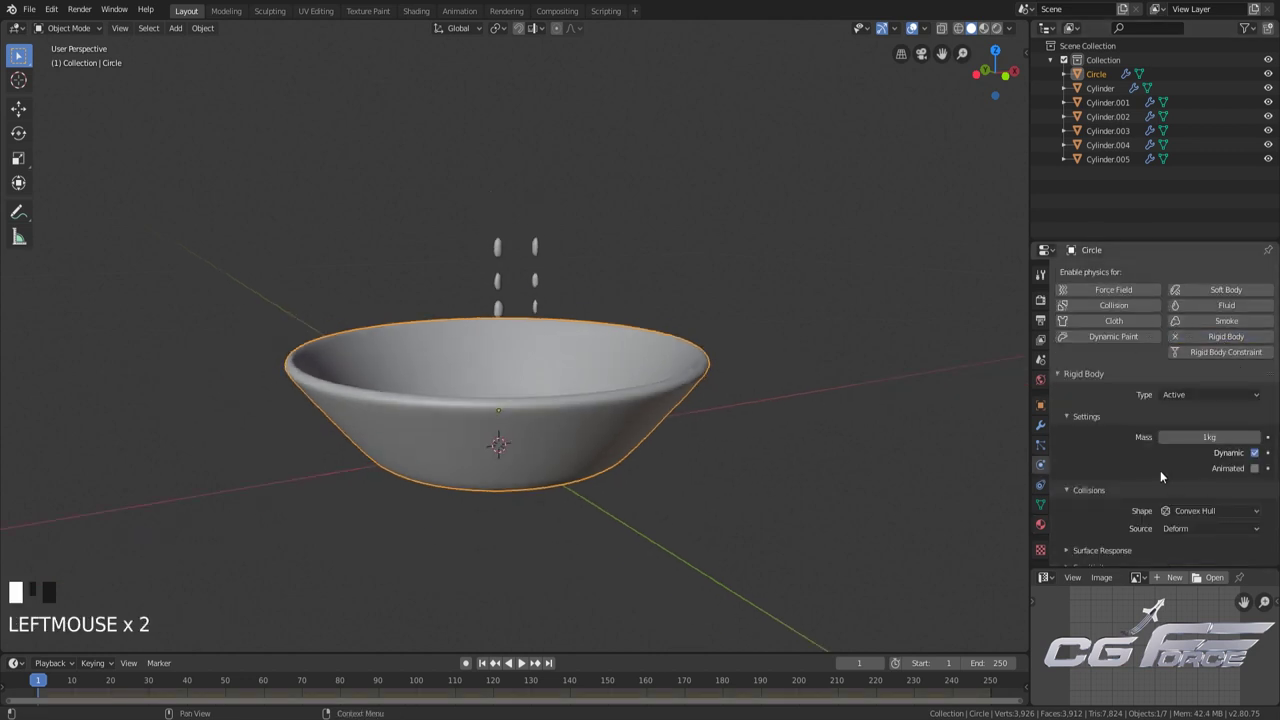
{"action": "left_click", "coordinate": [1192, 352]}
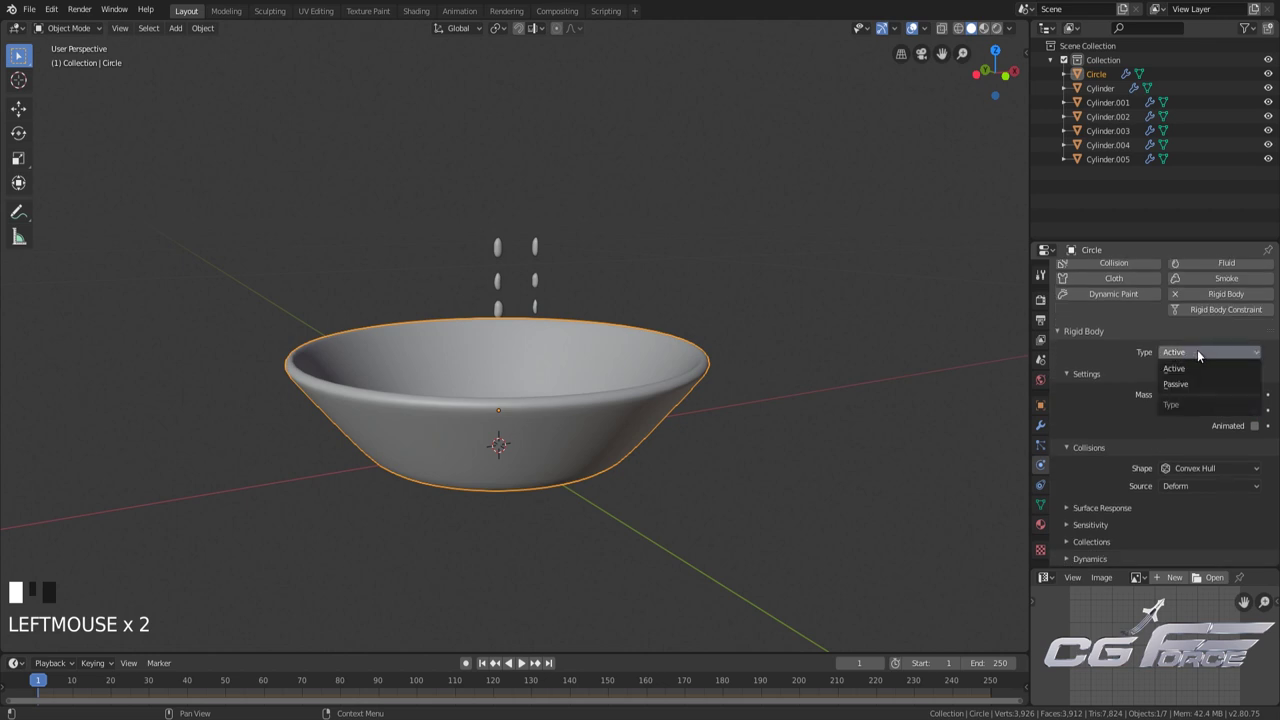
{"action": "left_click", "coordinate": [1196, 384]}
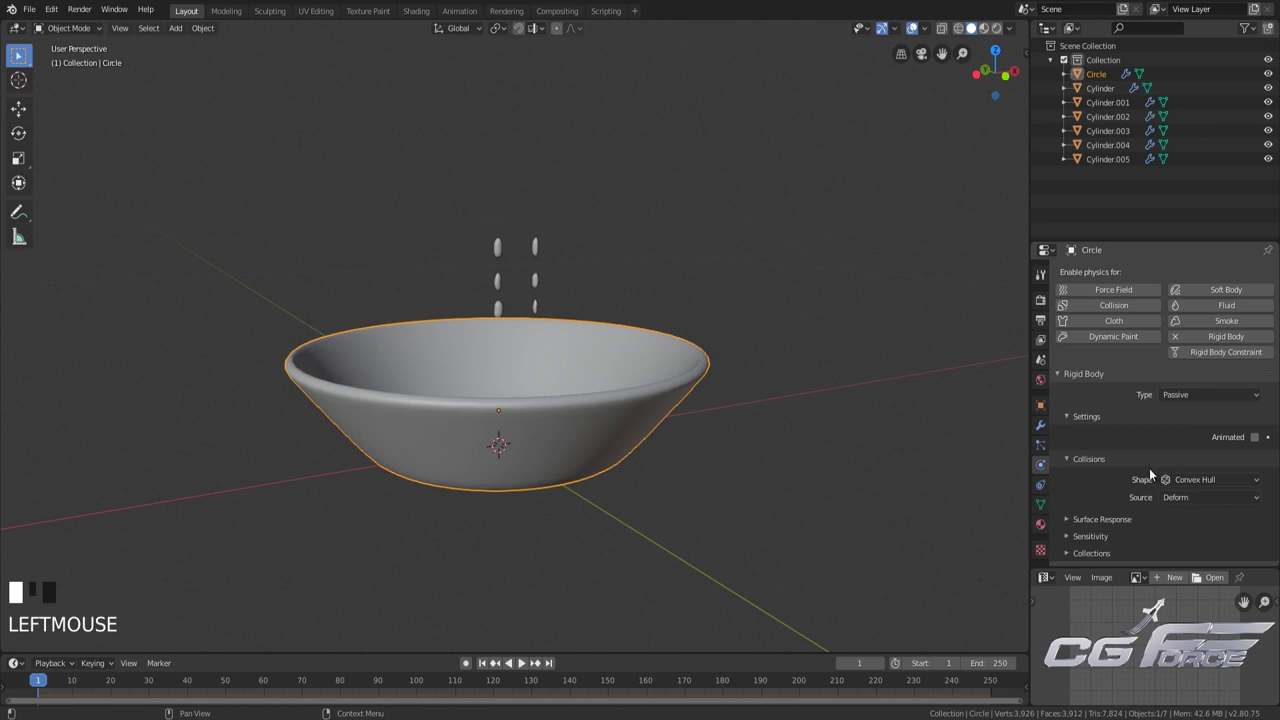
{"action": "left_click", "coordinate": [1192, 479]}
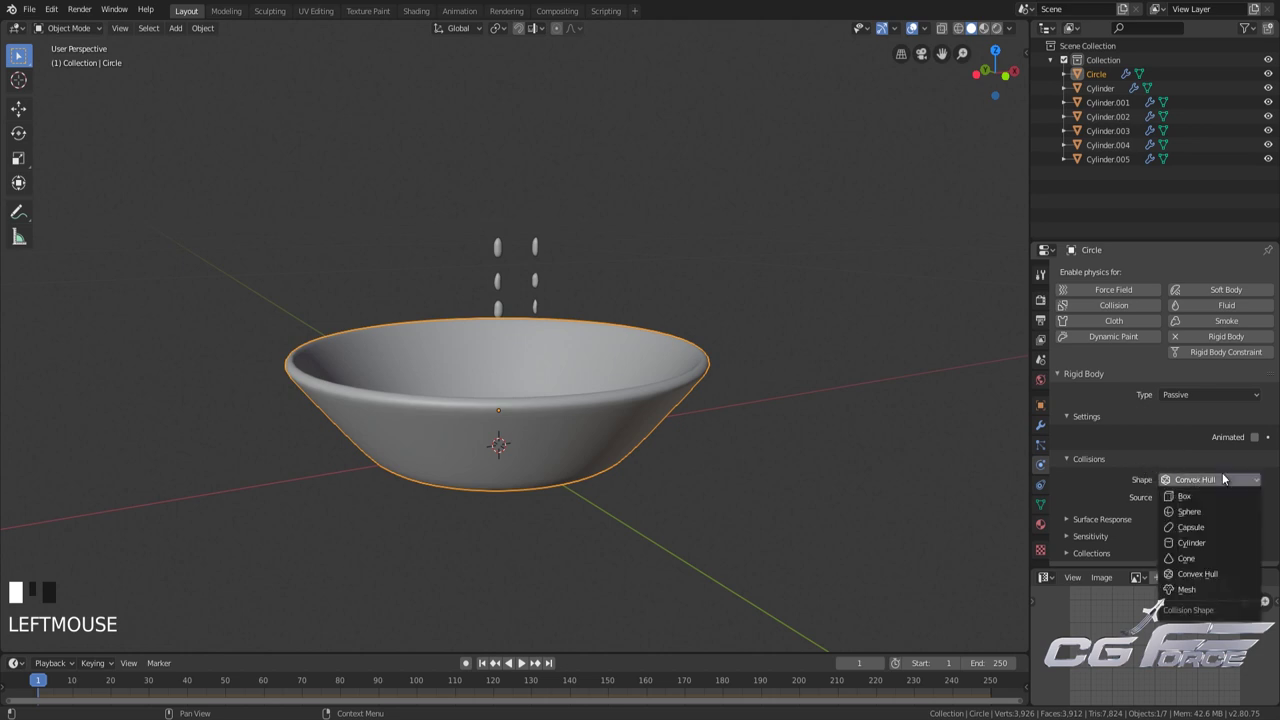
{"action": "left_click", "coordinate": [1198, 590]}
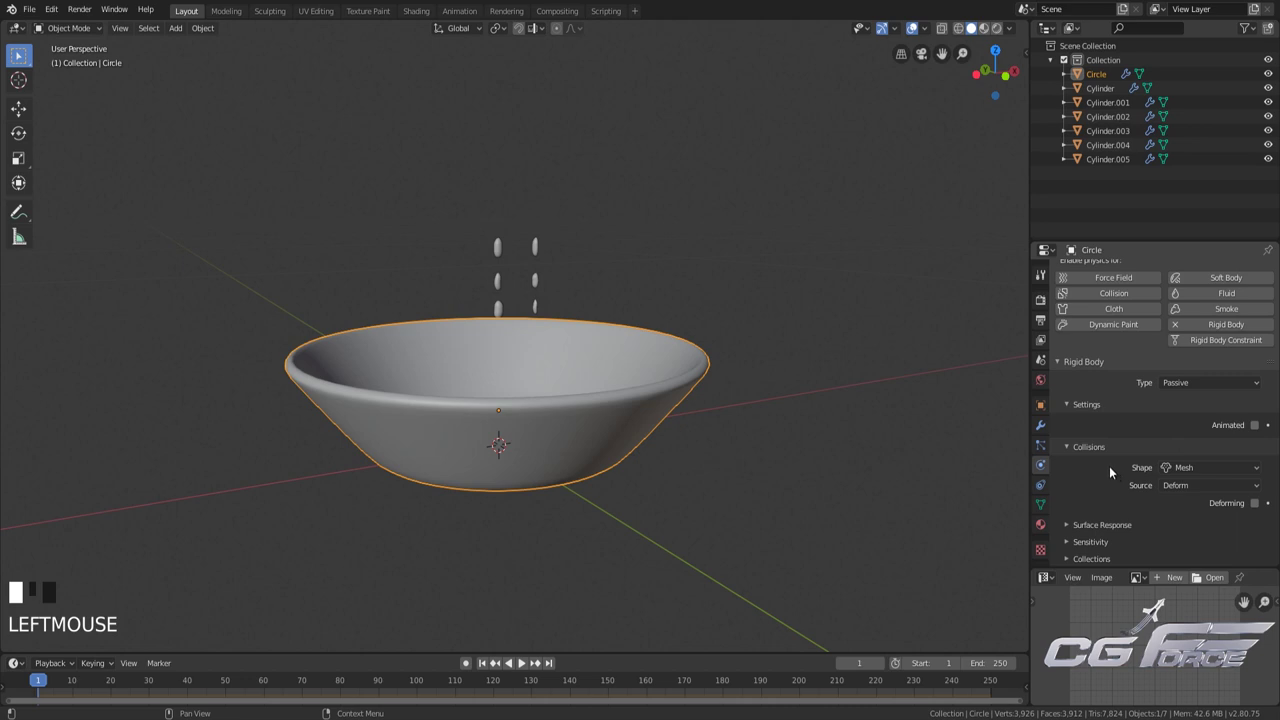
Set the bowl's friction and bounciness to 0.2 each
{"action": "left_click", "coordinate": [1100, 525]}
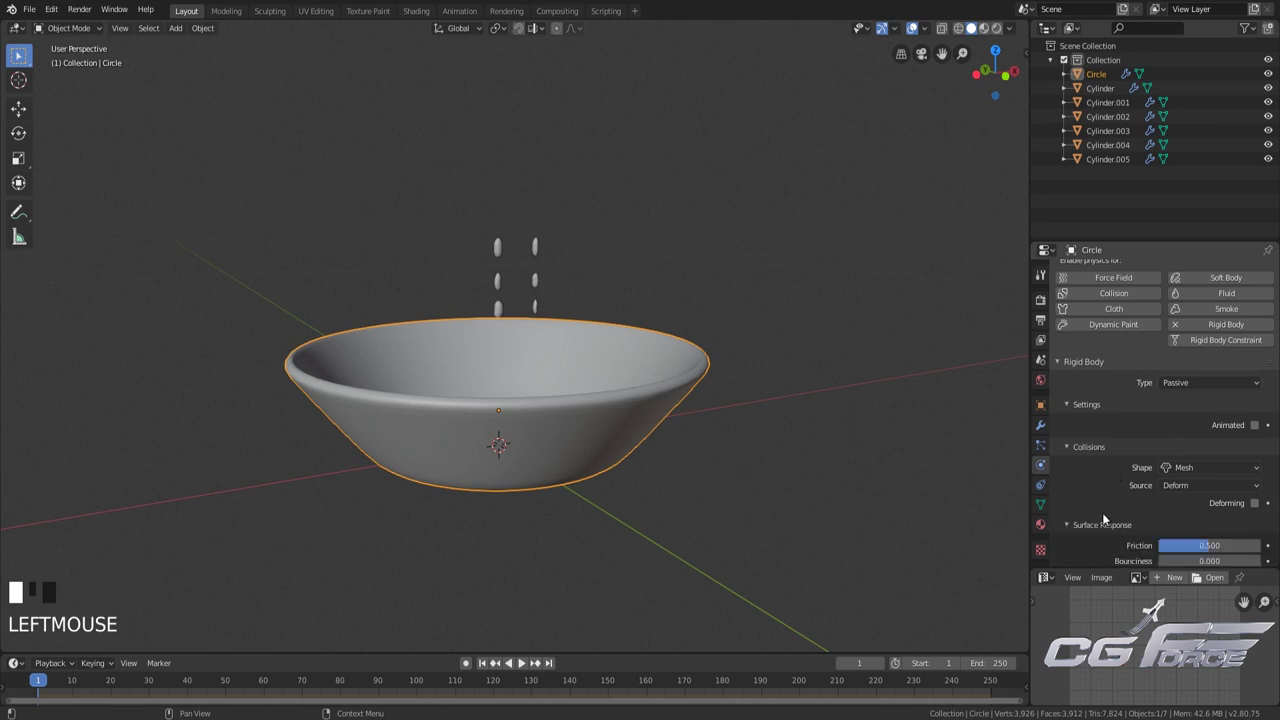
{"action": "scroll", "coordinate": [1102, 512], "scroll_direction": "down", "scroll_amount": 2}
{"action": "left_click", "coordinate": [1205, 505]}
{"action": "type", "text": "0.2"}
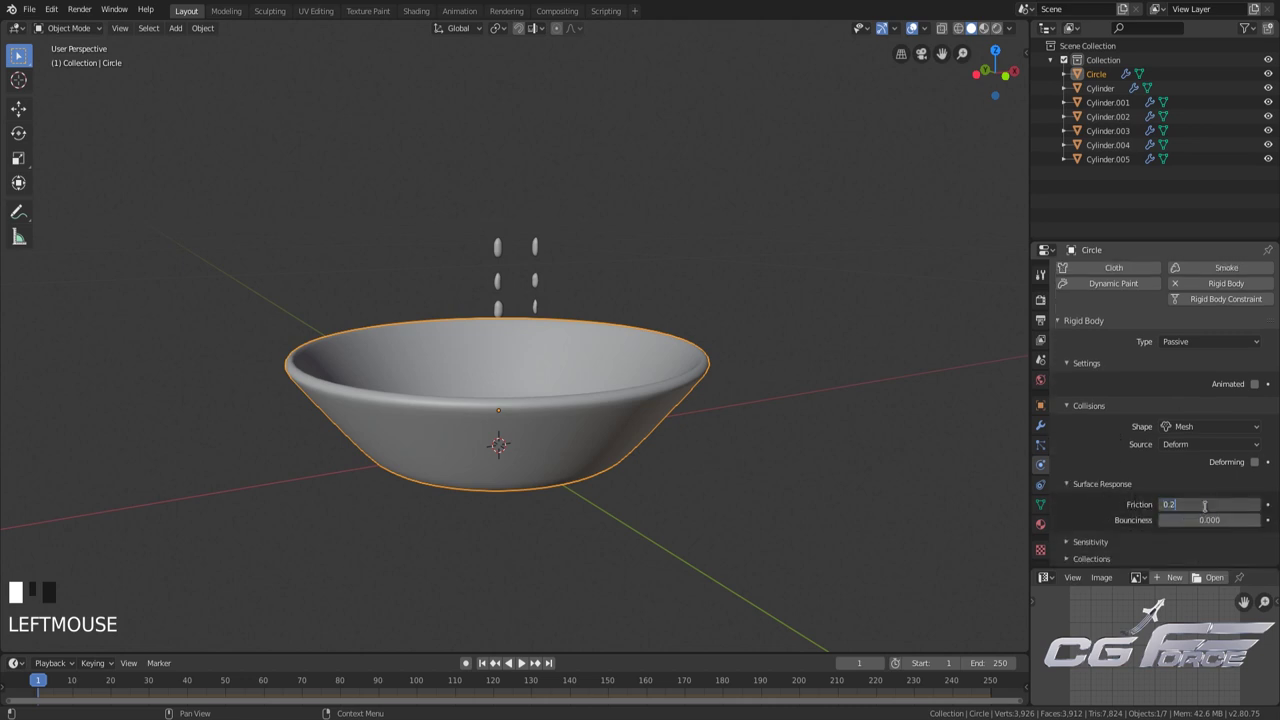
{"action": "key", "text": "Tab"}
{"action": "type", "text": "0.2"}
{"action": "key", "text": "Return"}
Set the bowl's collision margin to 1cm
{"action": "left_click", "coordinate": [1090, 540]}
{"action": "scroll", "coordinate": [1086, 528], "scroll_direction": "down", "scroll_amount": 1}
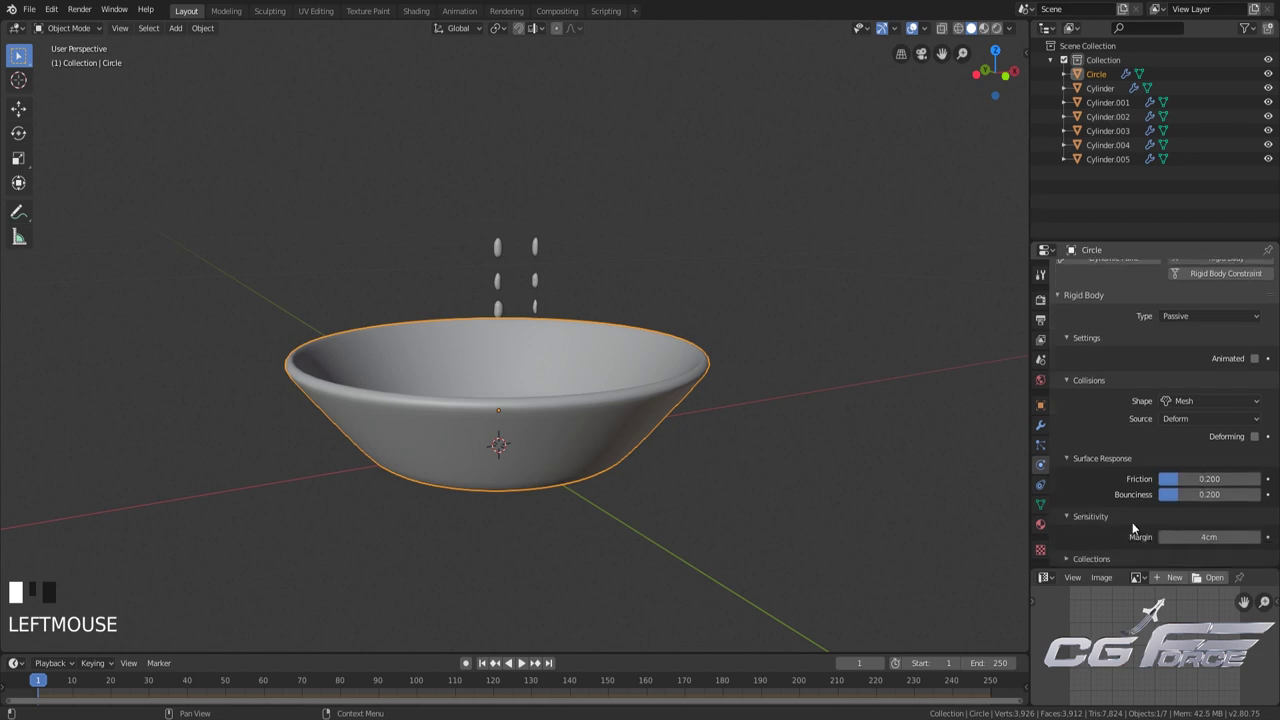
{"action": "left_click", "coordinate": [1209, 537]}
{"action": "type", "text": "1"}
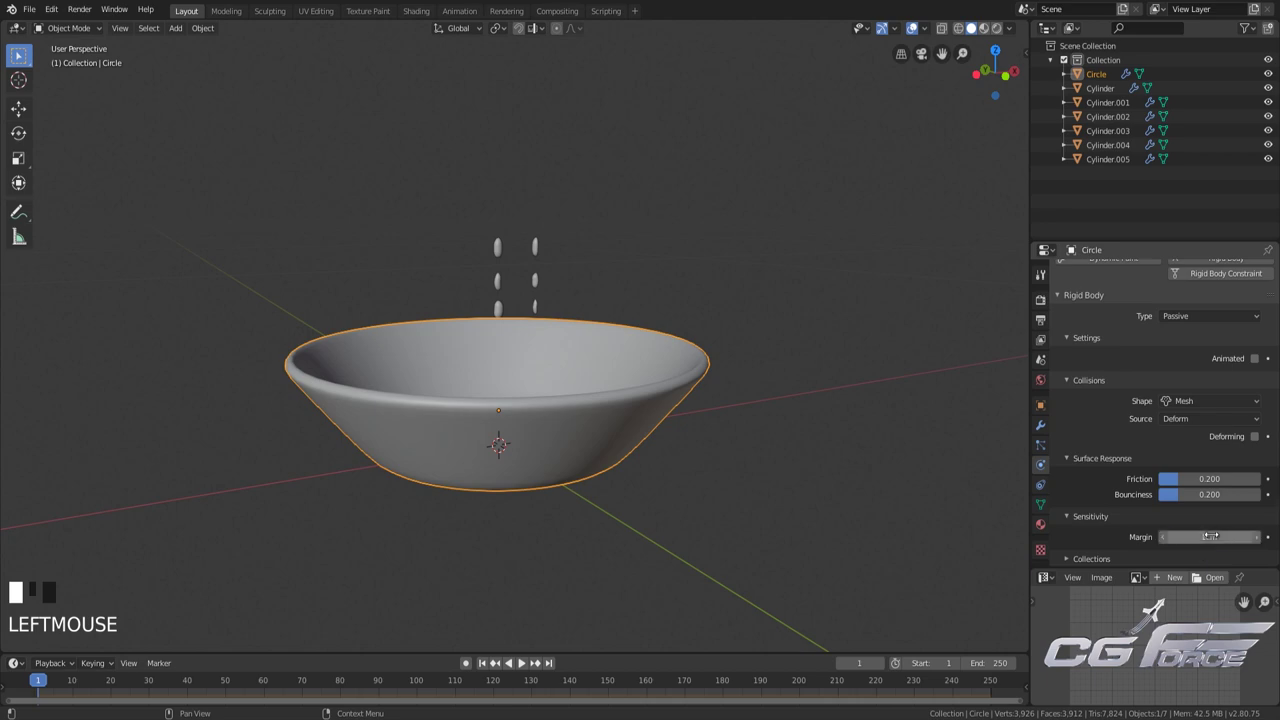
{"action": "key", "text": "Return"}
Inspect the bowl in wireframe and from the side, then select the bottom-left peanut
{"action": "key", "text": "shift+z"}
{"action": "scroll", "coordinate": [484, 438], "scroll_direction": "up", "scroll_amount": 3}
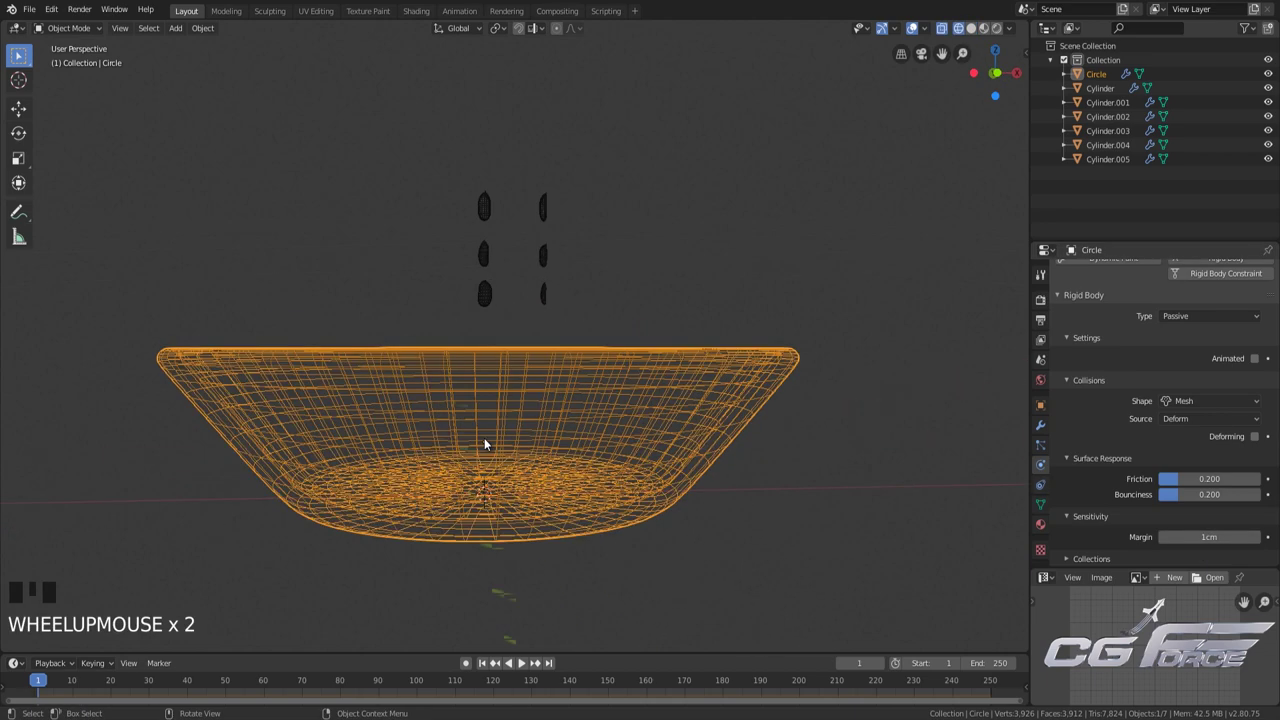
{"action": "middle_click_drag", "start_coordinate": [486, 475], "coordinate": [479, 494]}
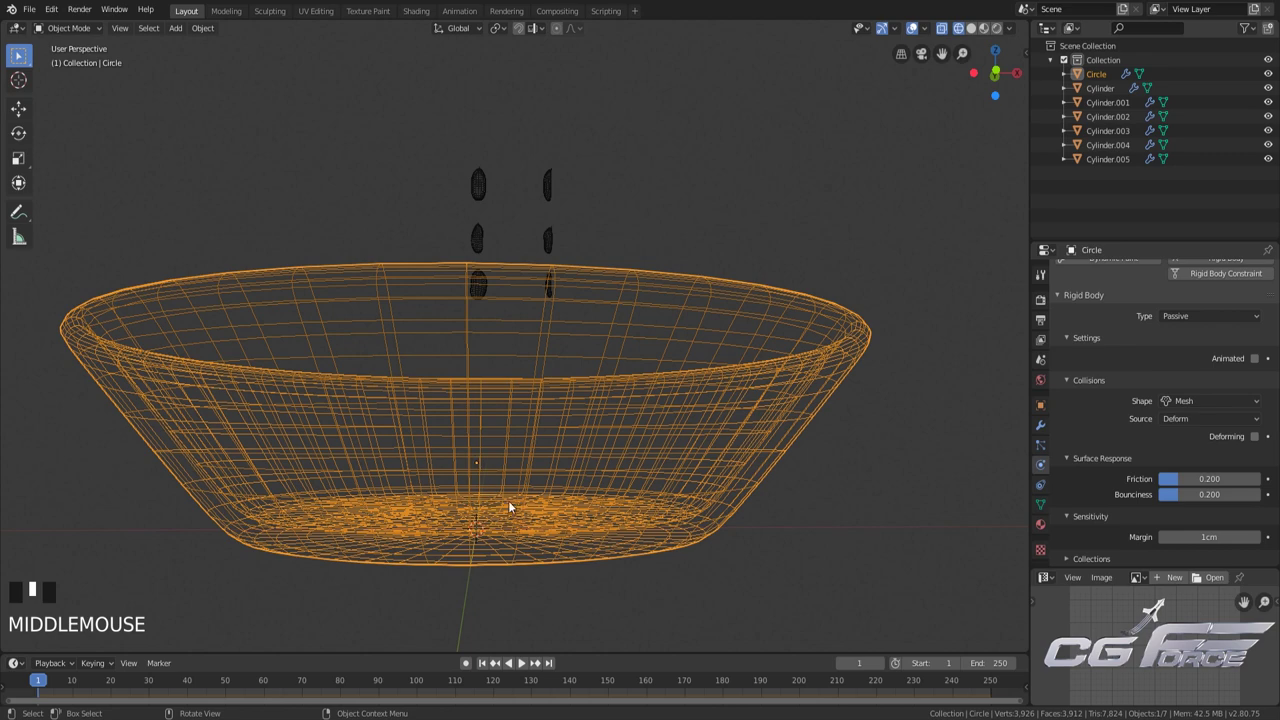
{"action": "key", "text": "shift+z"}
{"action": "middle_click_drag", "start_coordinate": [452, 495], "coordinate": [462, 517]}
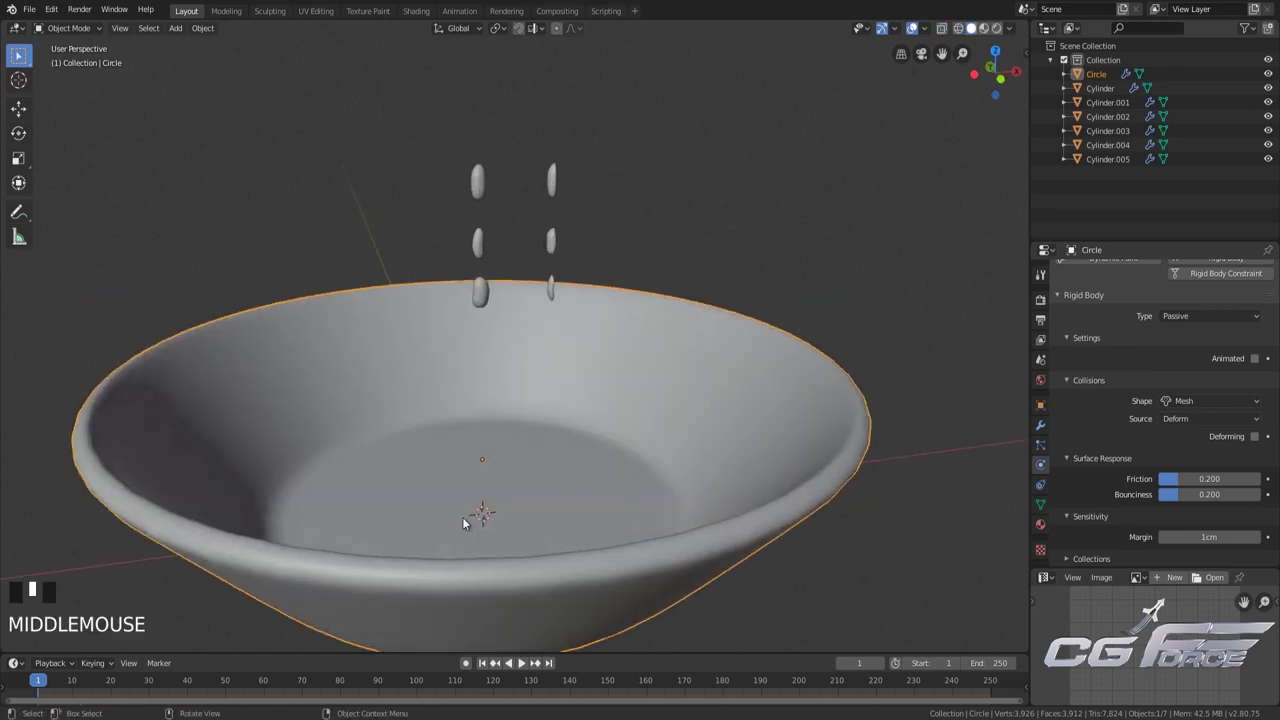
{"action": "scroll", "coordinate": [462, 517], "scroll_direction": "down", "scroll_amount": 3}
{"action": "left_click", "coordinate": [839, 357]}
{"action": "middle_click_drag", "start_coordinate": [839, 360], "coordinate": [680, 450]}
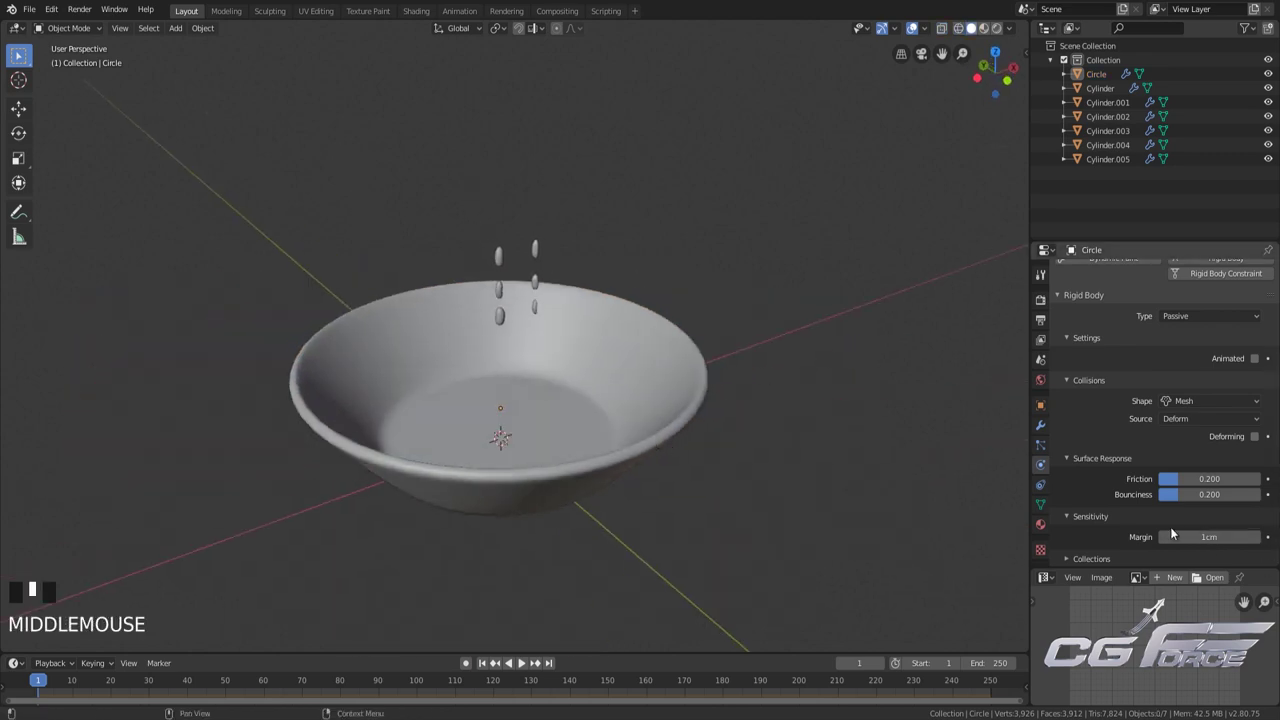
{"action": "middle_click_drag", "start_coordinate": [762, 436], "coordinate": [760, 403]}
{"action": "scroll", "coordinate": [499, 296], "scroll_direction": "up", "scroll_amount": 2}
{"action": "left_click", "coordinate": [495, 300]}
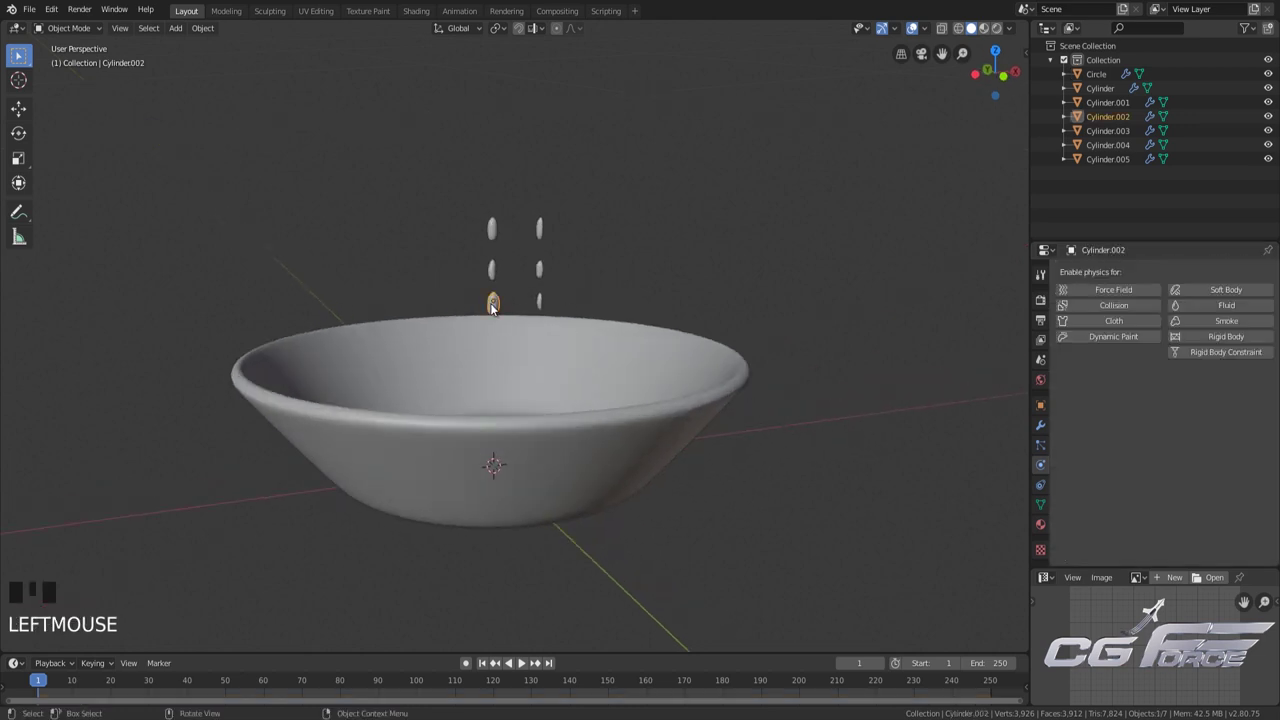
Give peanut Cylinder.002 an Active rigid body with a Convex Hull collision shape
{"action": "left_click", "coordinate": [1226, 336]}
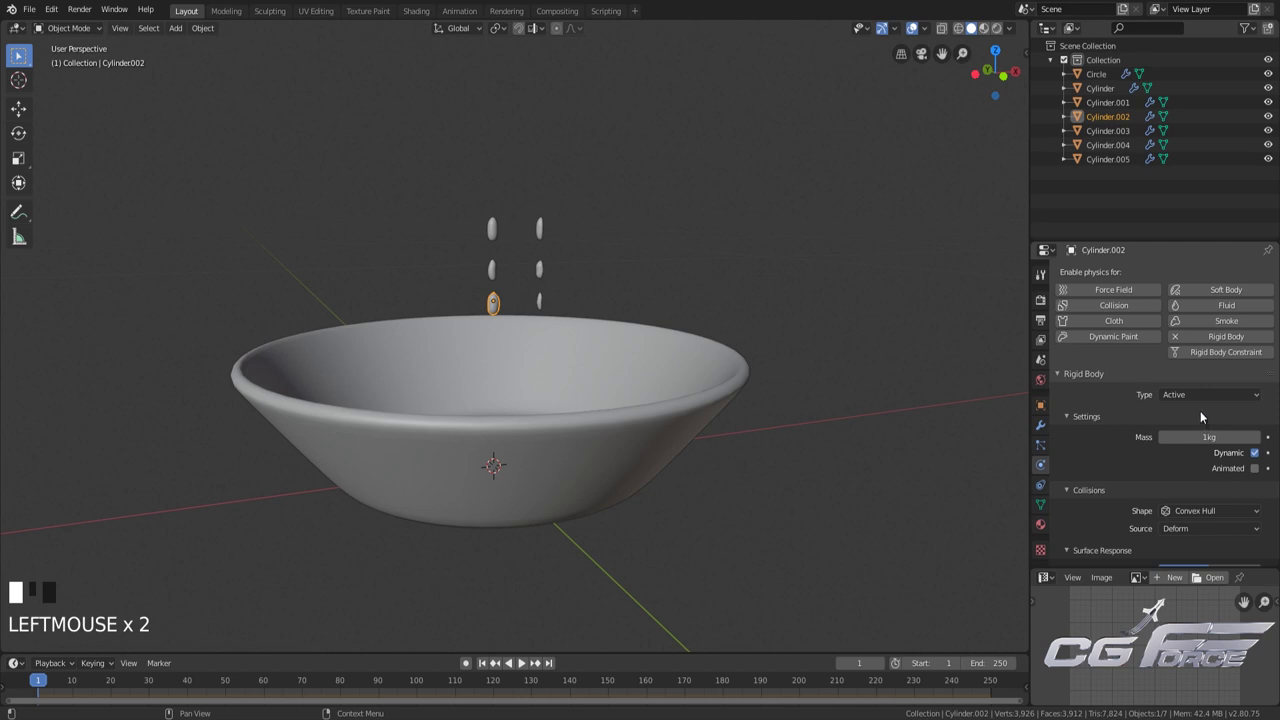
{"action": "scroll", "coordinate": [1206, 510], "scroll_direction": "down", "scroll_amount": 1}
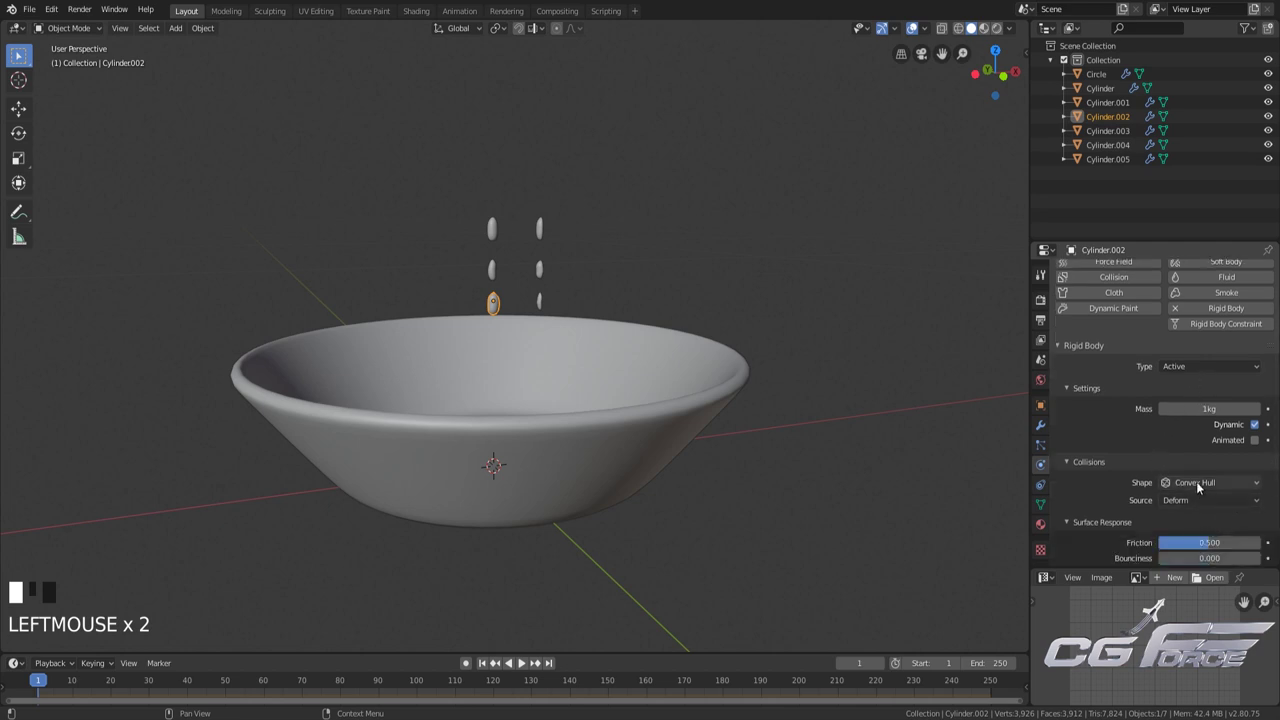
{"action": "left_click", "coordinate": [1208, 483]}
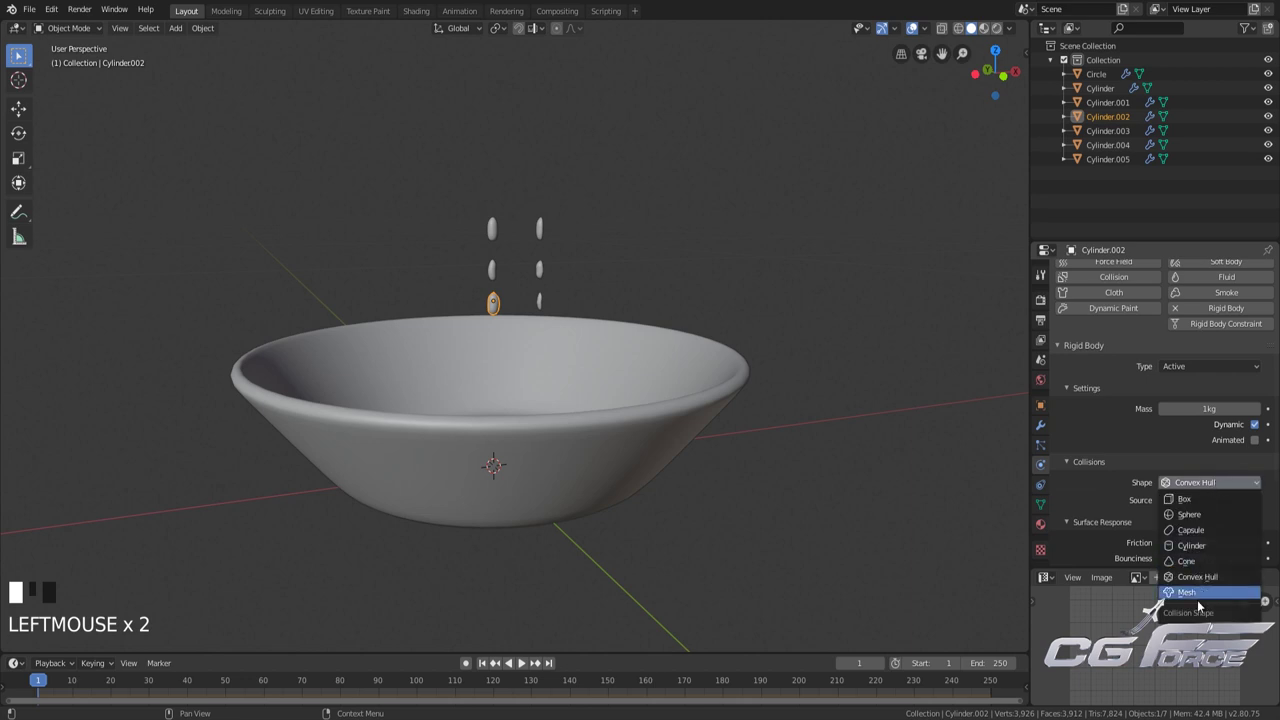
{"action": "left_click", "coordinate": [1201, 485]}
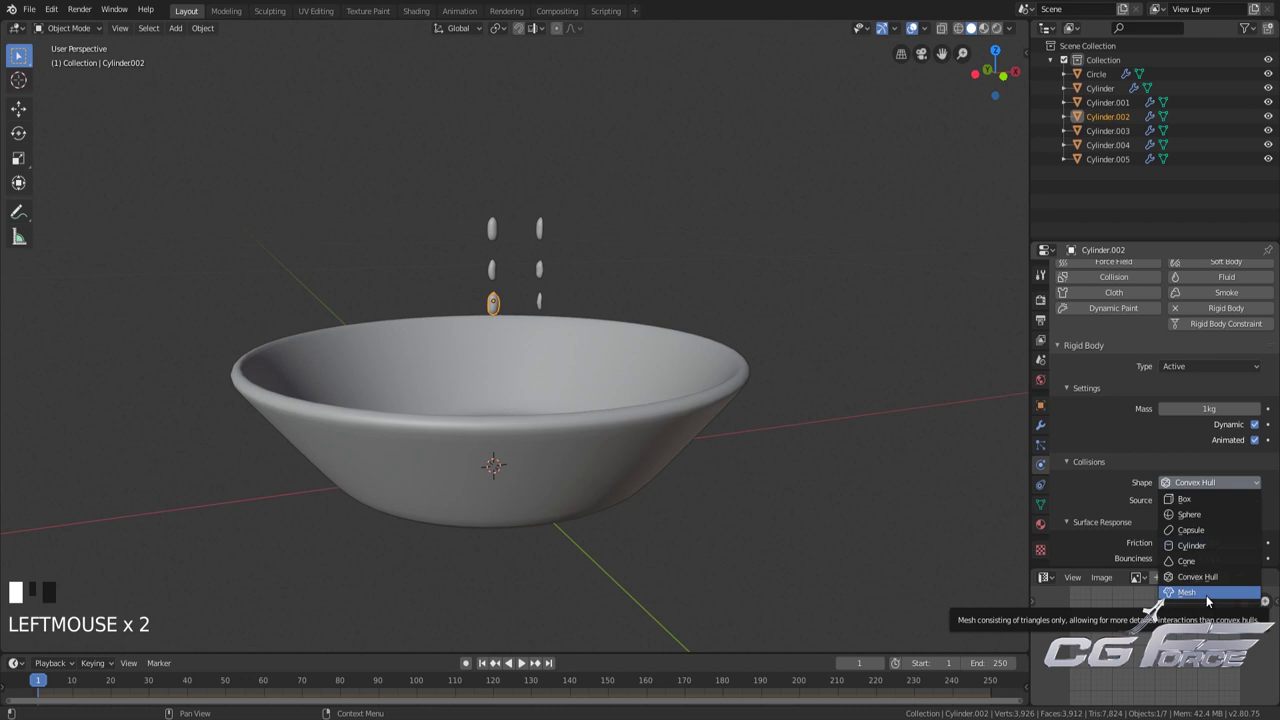
{"action": "left_click", "coordinate": [1206, 483]}
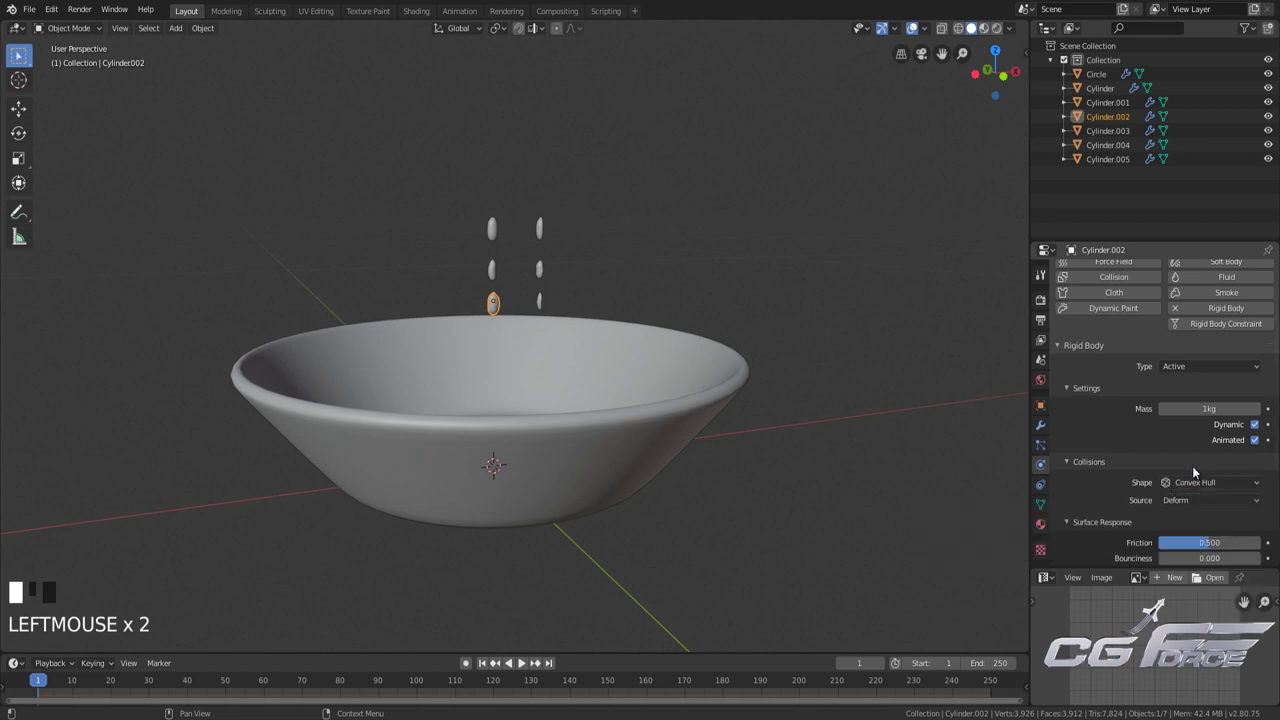
{"action": "scroll", "coordinate": [445, 346], "scroll_direction": "up", "scroll_amount": 4}
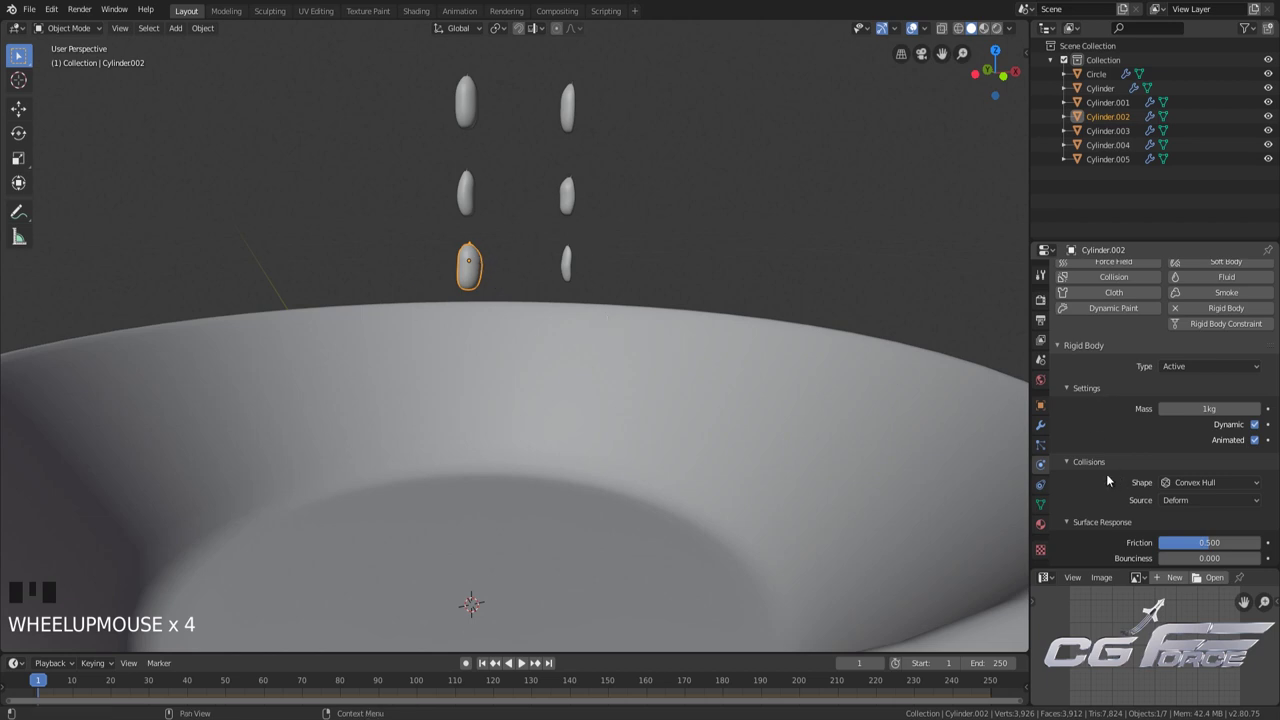
{"action": "scroll", "coordinate": [705, 358], "scroll_direction": "down", "scroll_amount": 2}
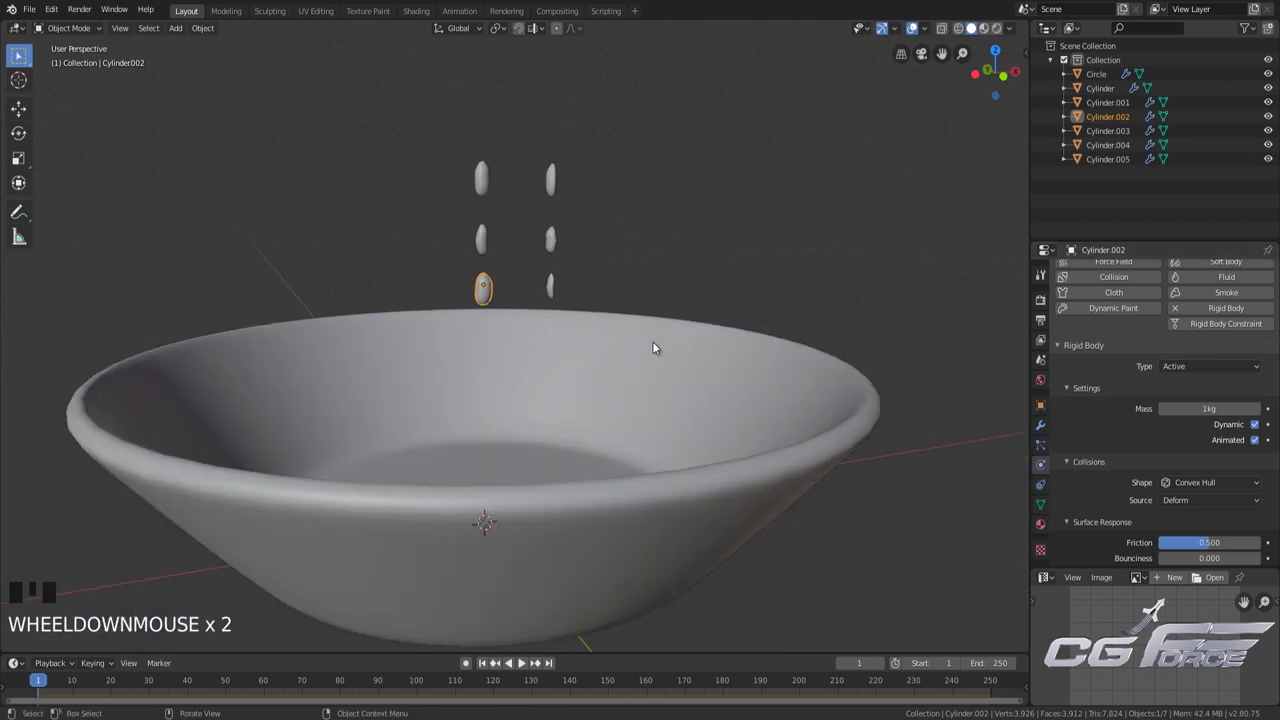
{"action": "scroll", "coordinate": [610, 335], "scroll_direction": "up", "scroll_amount": 2}
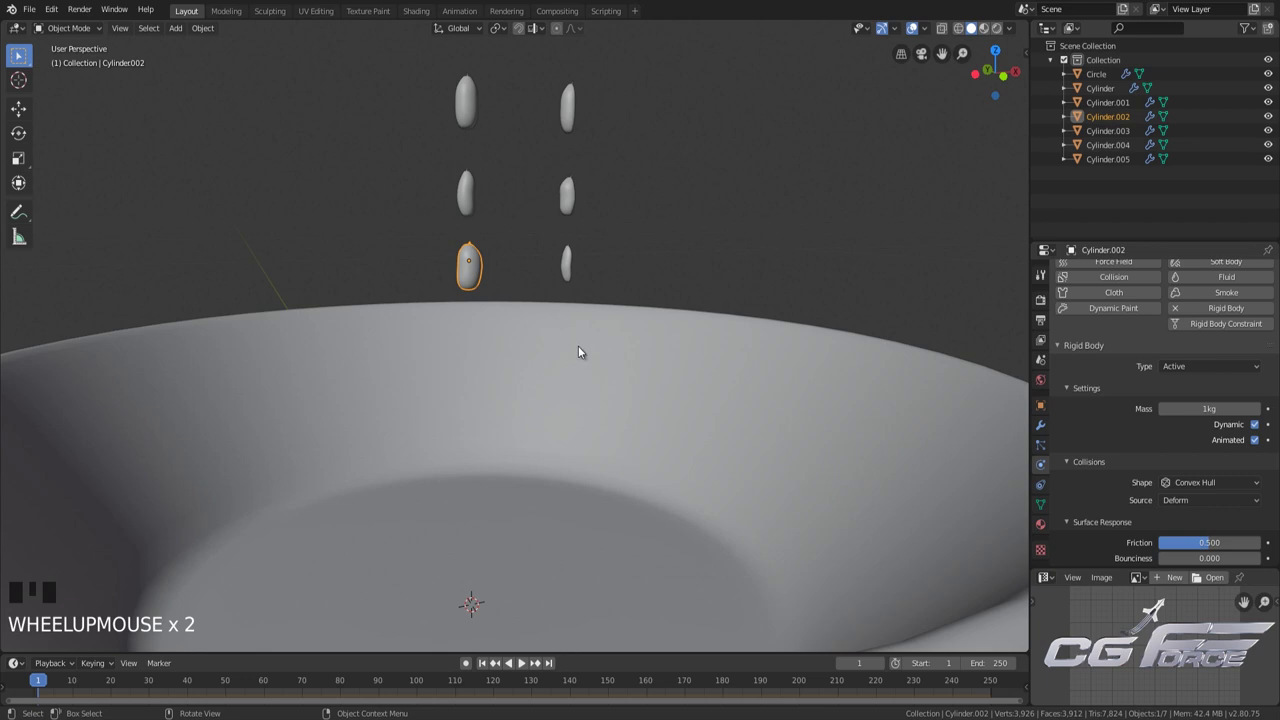
{"action": "scroll", "coordinate": [580, 350], "scroll_direction": "down", "scroll_amount": 2}
{"action": "scroll", "coordinate": [1112, 492], "scroll_direction": "down", "scroll_amount": 2}
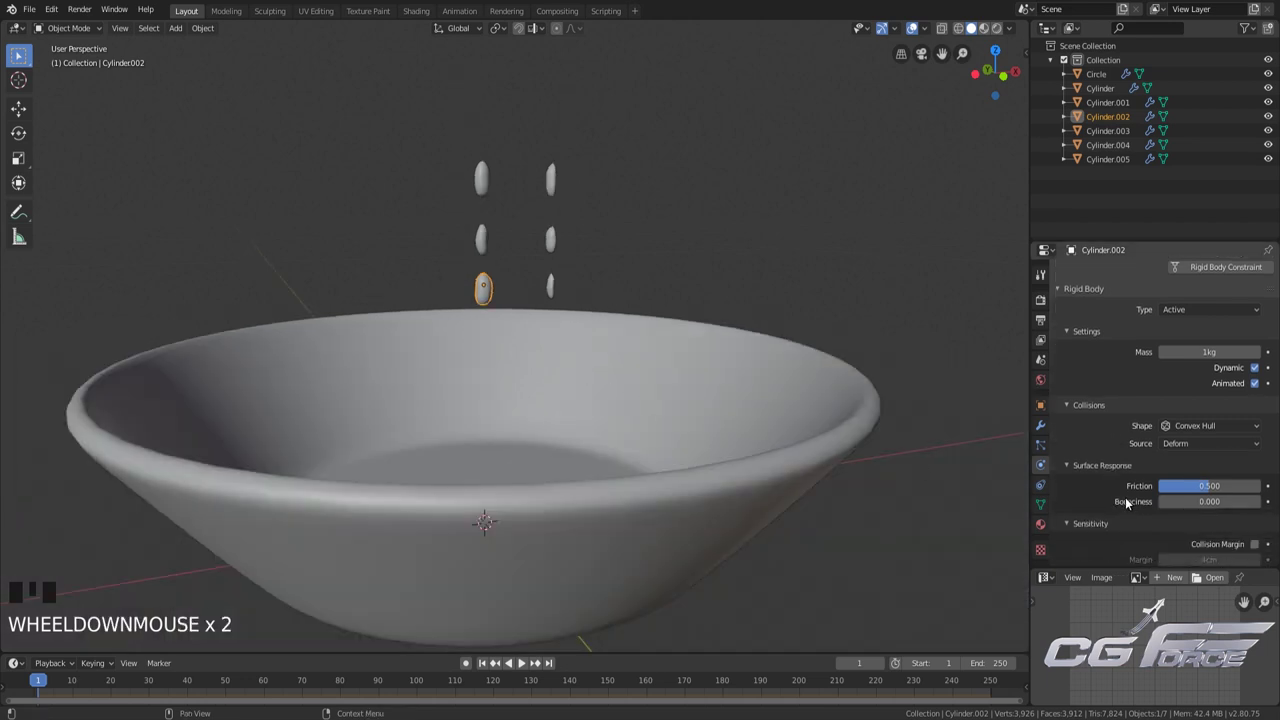
Set the peanut's friction to 0.2 and bounciness to 0.3
{"action": "left_click", "coordinate": [1221, 487]}
{"action": "type", "text": "0.2"}
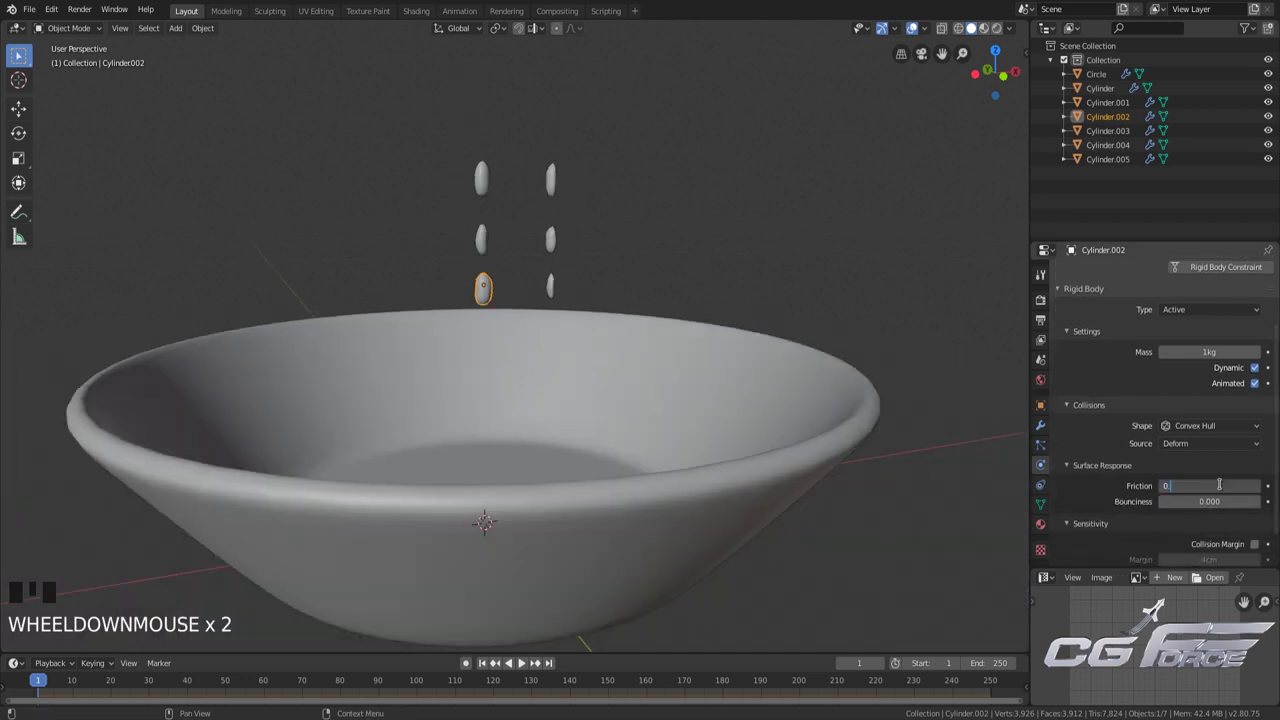
{"action": "key", "text": "Tab"}
{"action": "type", "text": "0.3"}
{"action": "key", "text": "Return"}
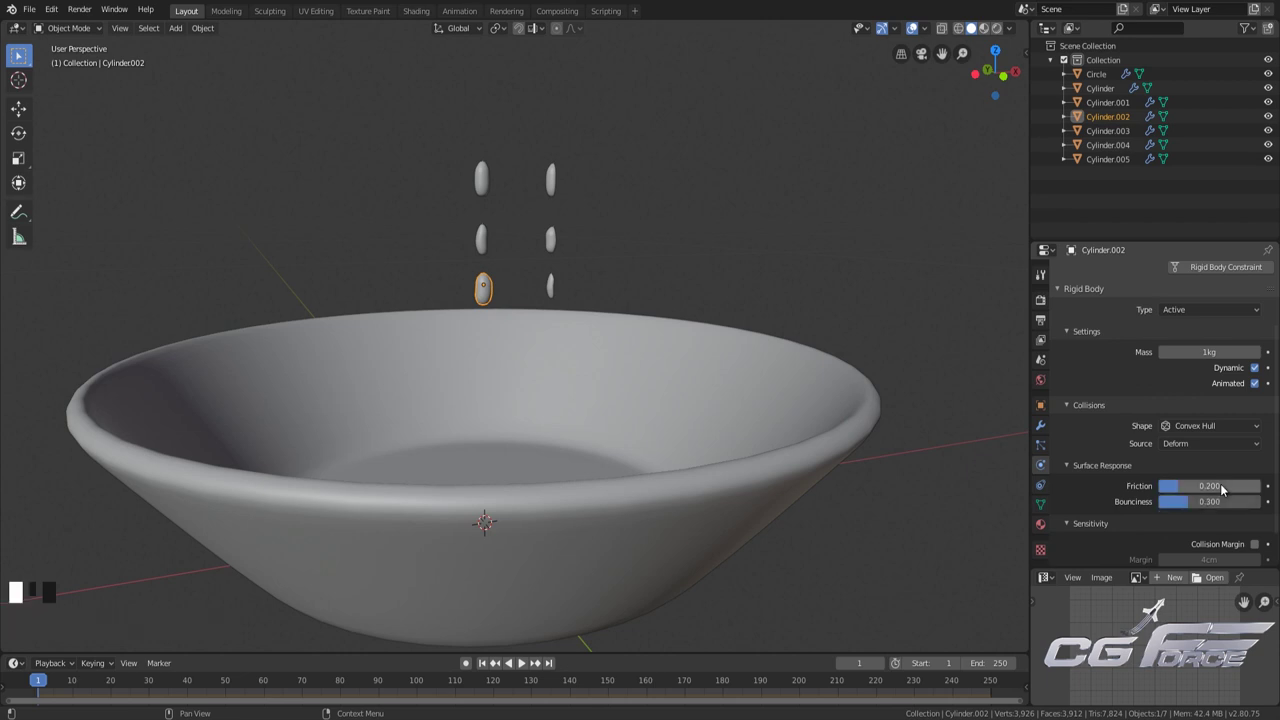
Enable a custom collision margin of 0.02cm for the peanut
{"action": "scroll", "coordinate": [1133, 509], "scroll_direction": "down", "scroll_amount": 1}
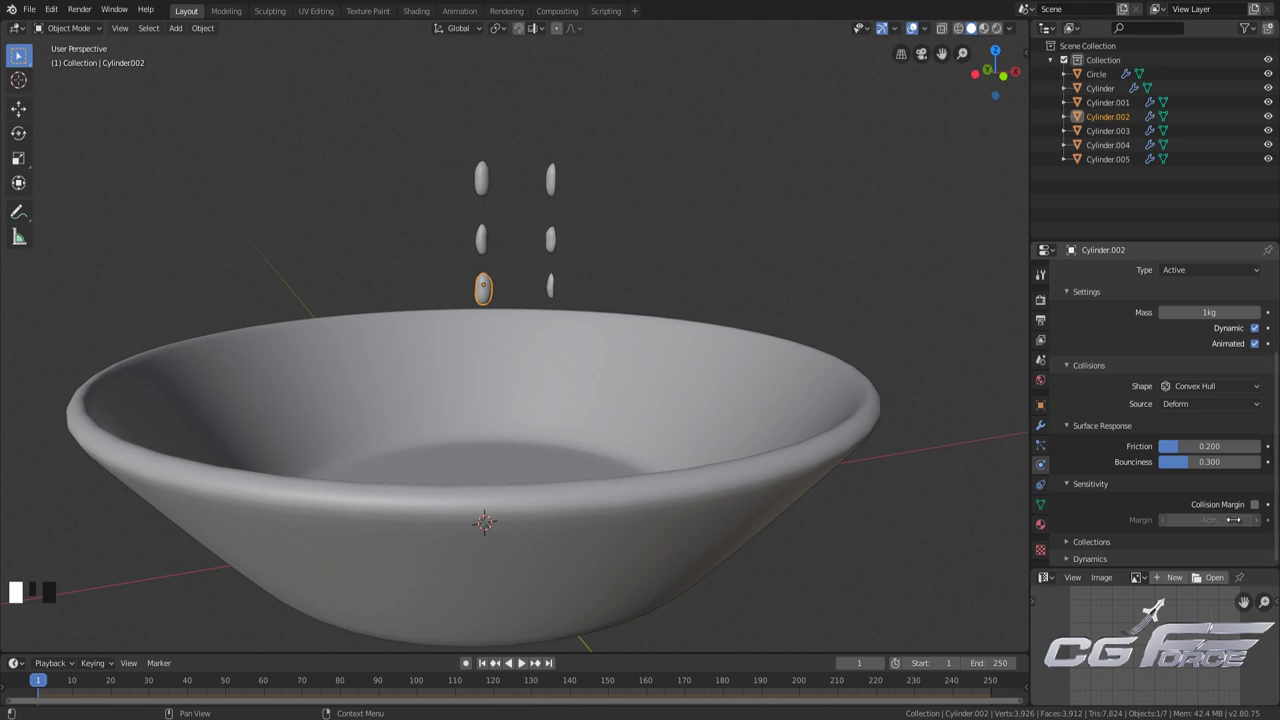
{"action": "scroll", "coordinate": [1200, 505], "scroll_direction": "up", "scroll_amount": 2}
{"action": "scroll", "coordinate": [1137, 496], "scroll_direction": "down", "scroll_amount": 2}
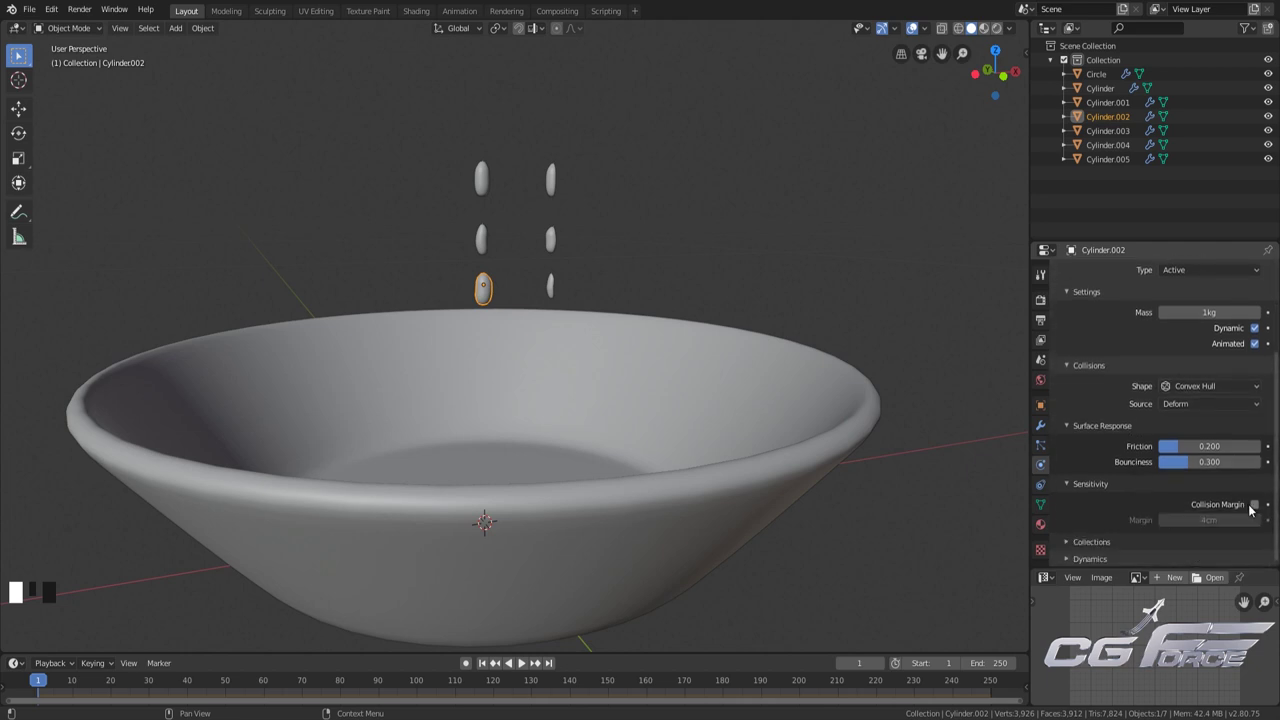
{"action": "left_click", "coordinate": [1254, 506]}
{"action": "left_click", "coordinate": [1222, 524]}
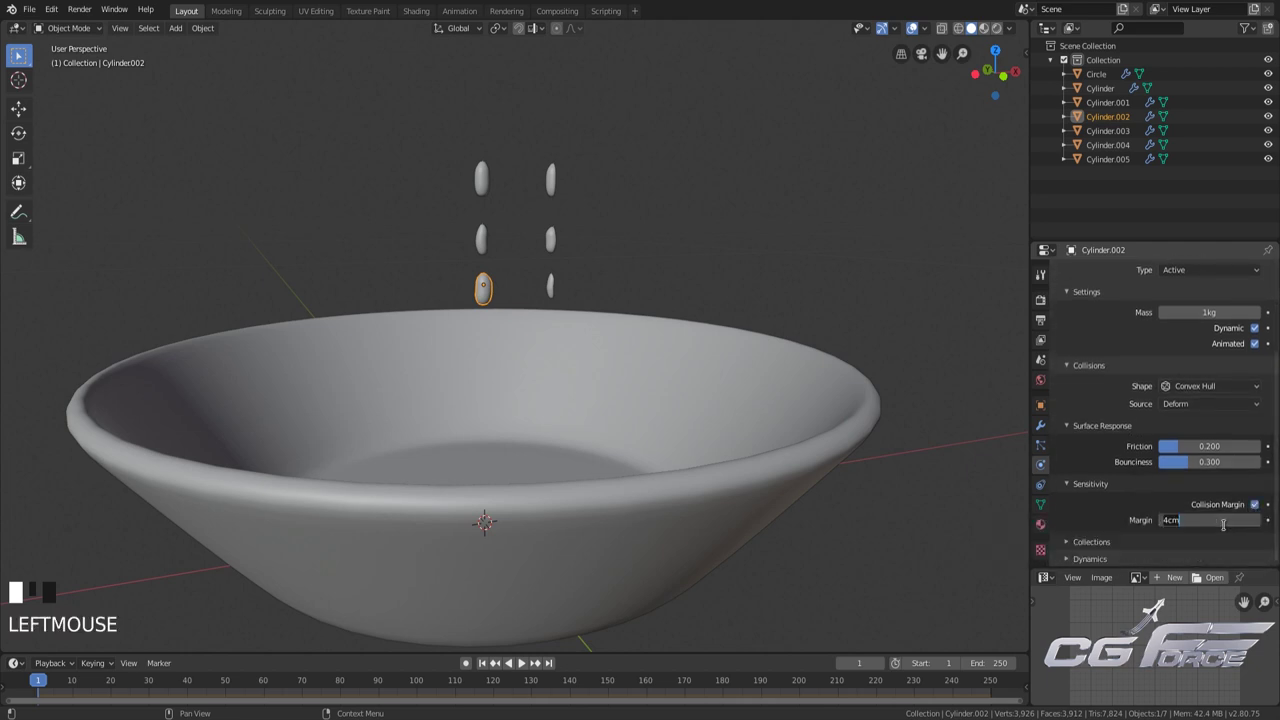
{"action": "left_click", "coordinate": [1224, 524]}
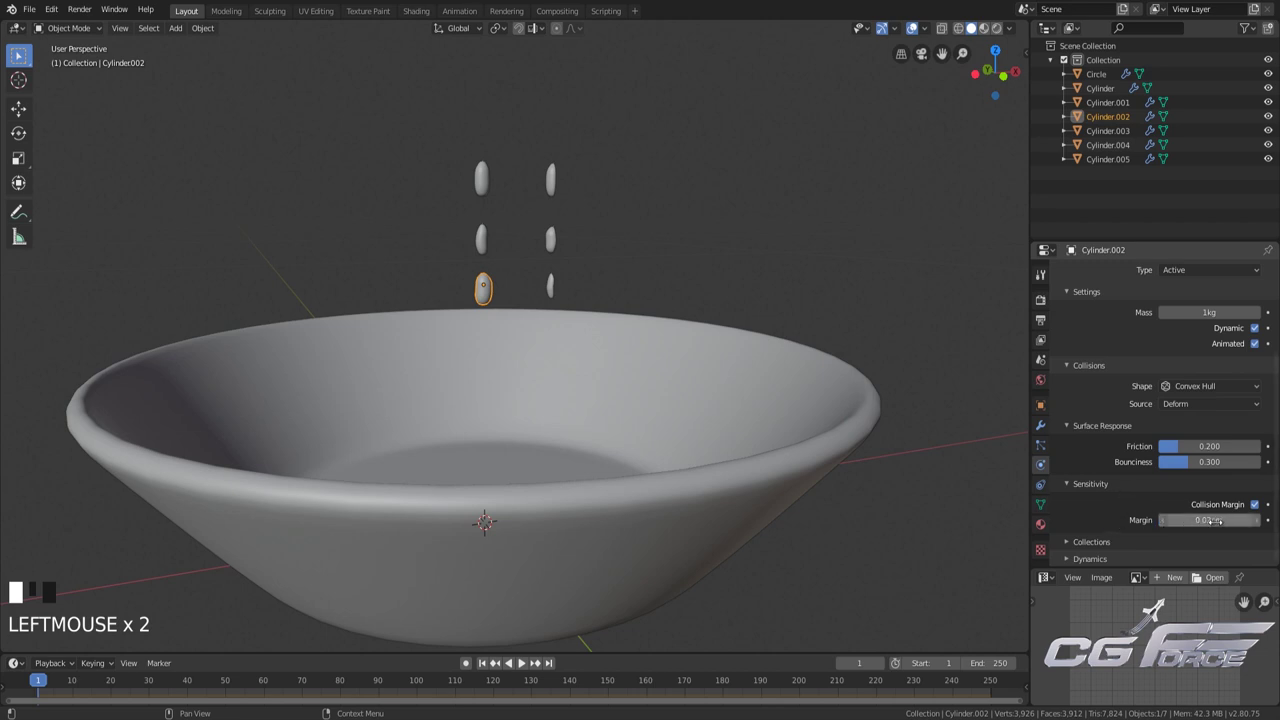
Turn off Animated on the peanut's rigid body
{"action": "left_click", "coordinate": [1100, 541]}
{"action": "scroll", "coordinate": [1100, 545], "scroll_direction": "down", "scroll_amount": 1}
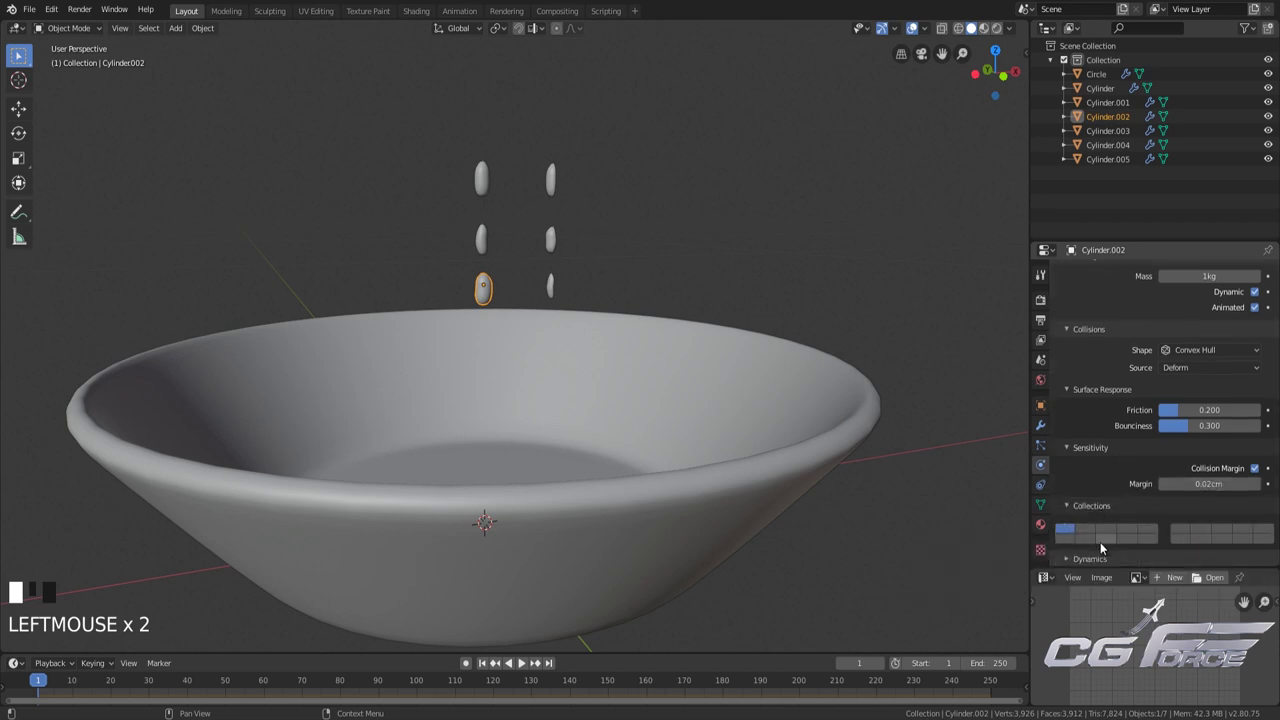
{"action": "scroll", "coordinate": [1098, 535], "scroll_direction": "up", "scroll_amount": 4}
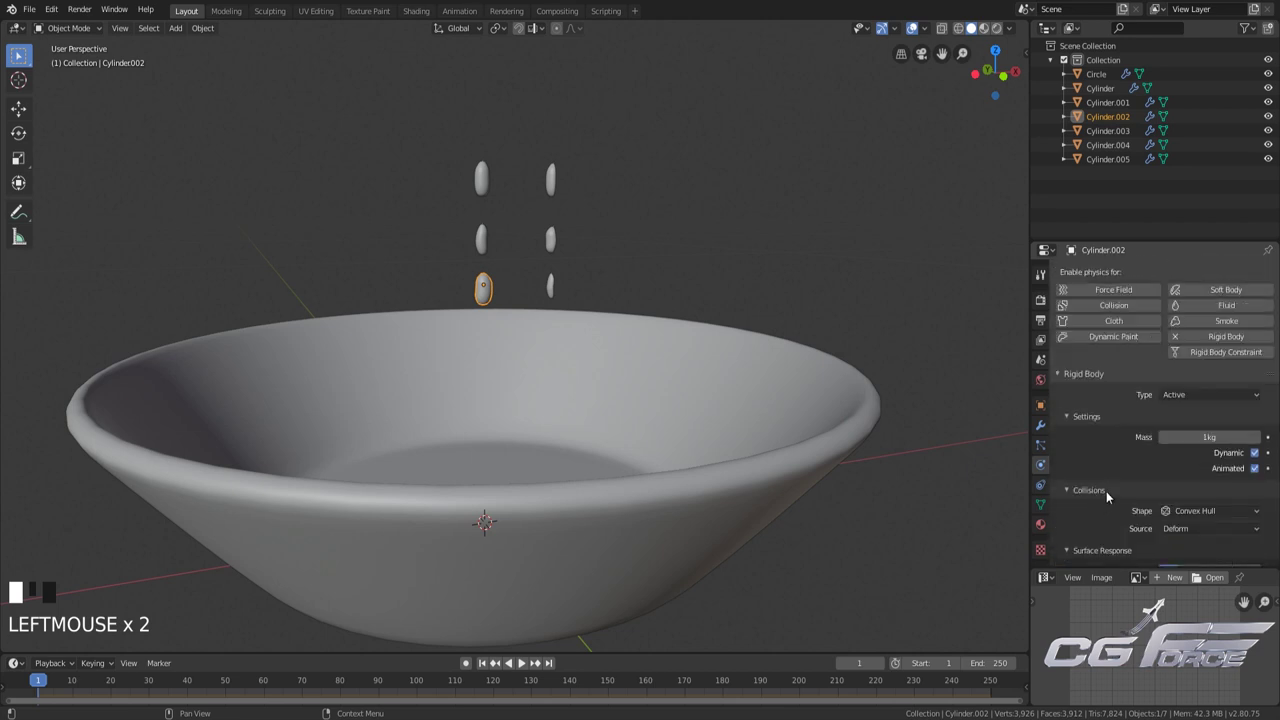
{"action": "left_click", "coordinate": [691, 273]}
{"action": "scroll", "coordinate": [646, 270], "scroll_direction": "down", "scroll_amount": 3}
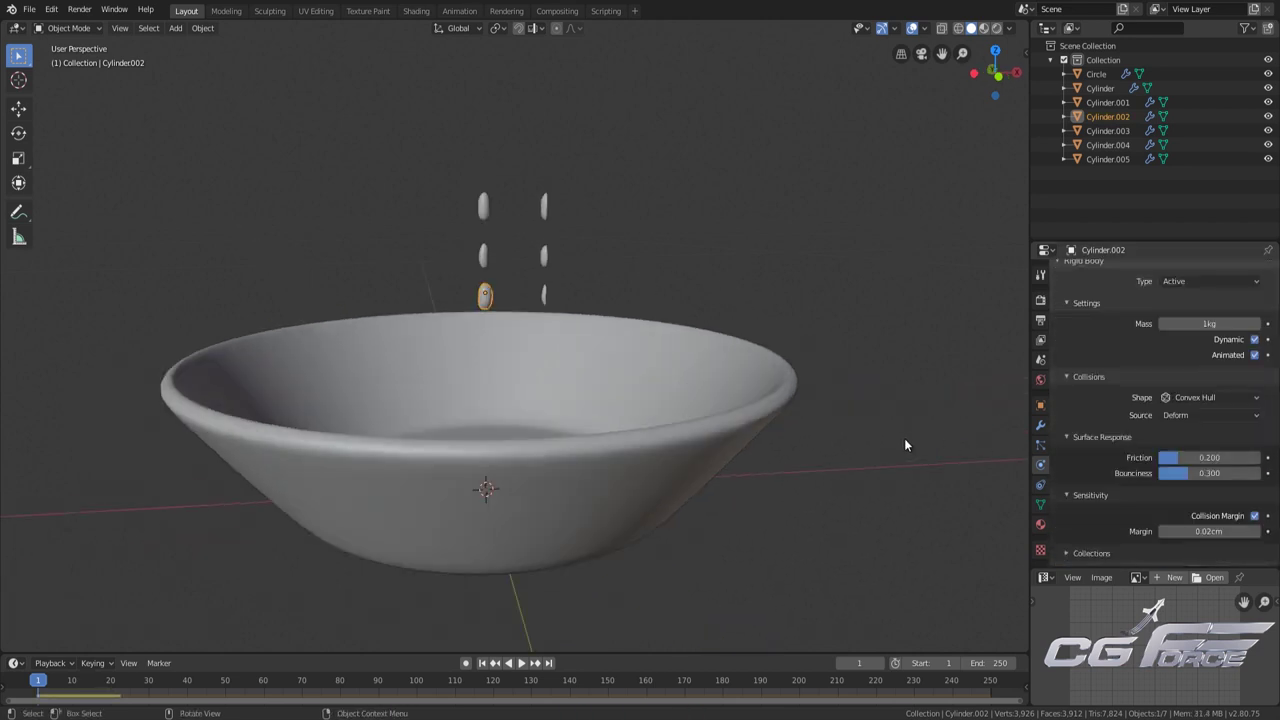
{"action": "left_click", "coordinate": [1255, 356]}
{"action": "scroll", "coordinate": [1160, 400], "scroll_direction": "up", "scroll_amount": 3}
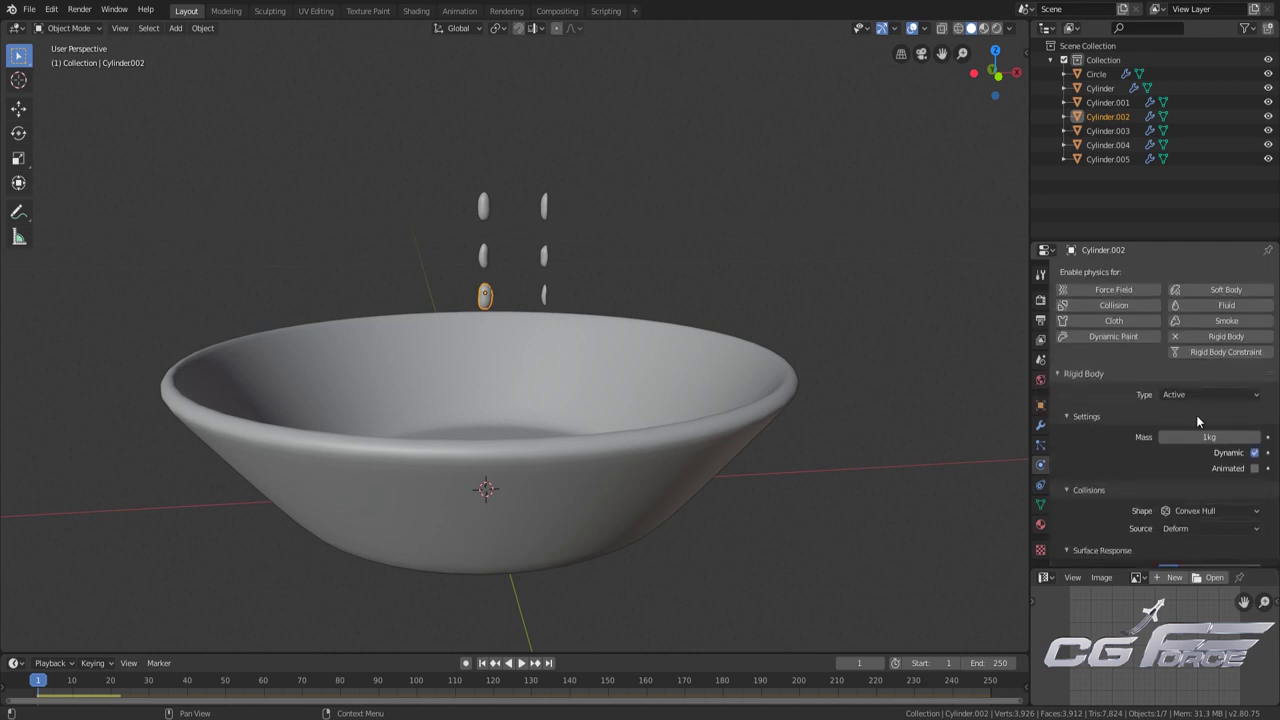
Box-select all six peanuts above the bowl
{"action": "scroll", "coordinate": [1238, 463], "scroll_direction": "down", "scroll_amount": 1}
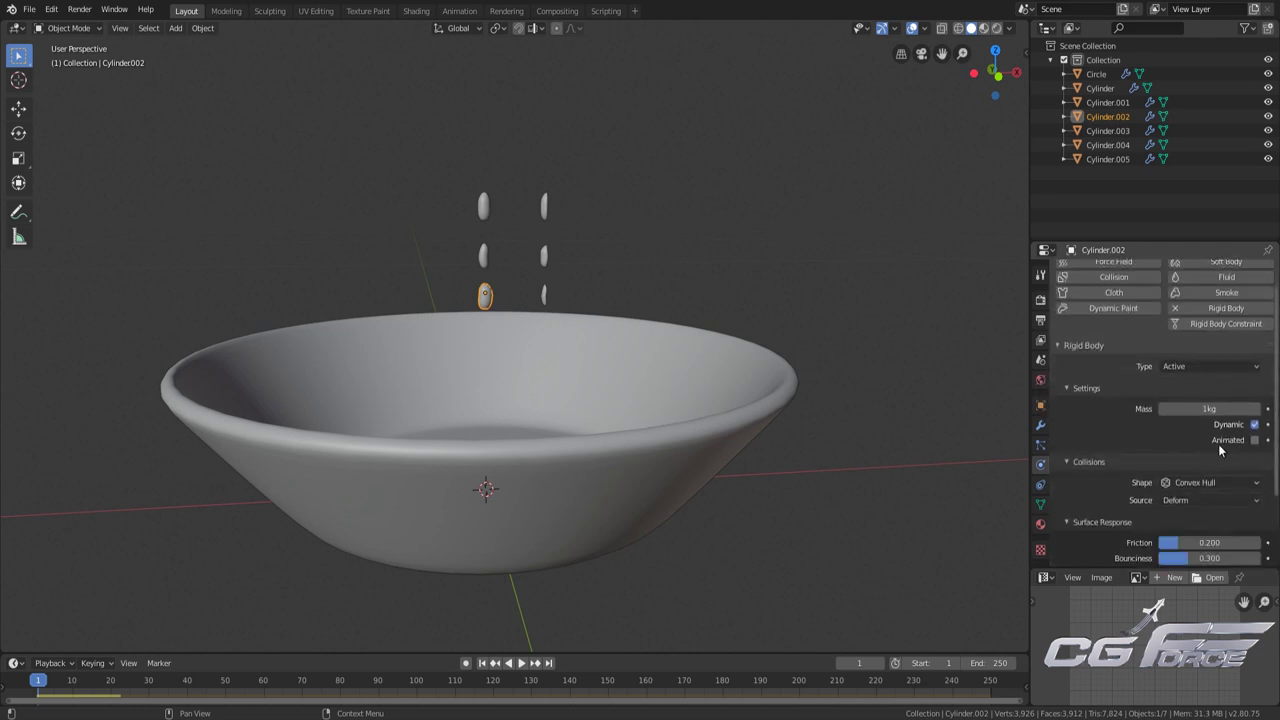
{"action": "scroll", "coordinate": [1130, 470], "scroll_direction": "down", "scroll_amount": 2}
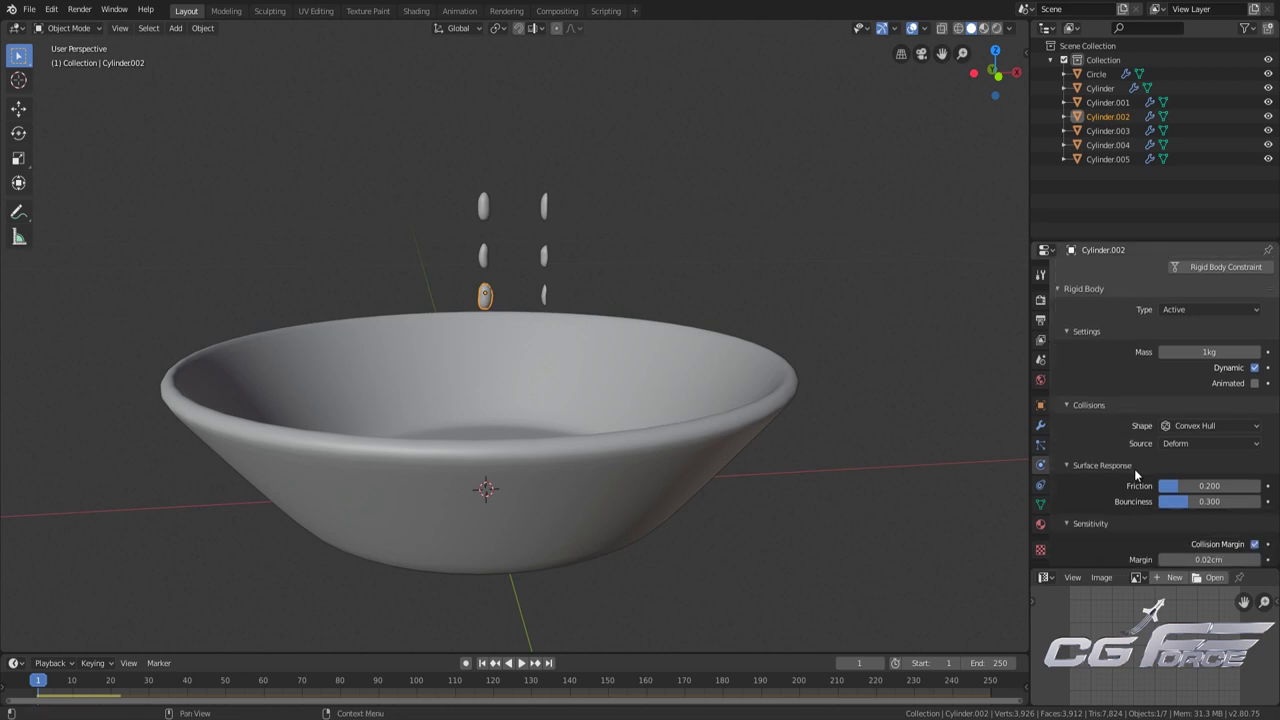
{"action": "scroll", "coordinate": [1149, 478], "scroll_direction": "up", "scroll_amount": 3}
{"action": "middle_click_drag", "start_coordinate": [626, 274], "coordinate": [619, 255]}
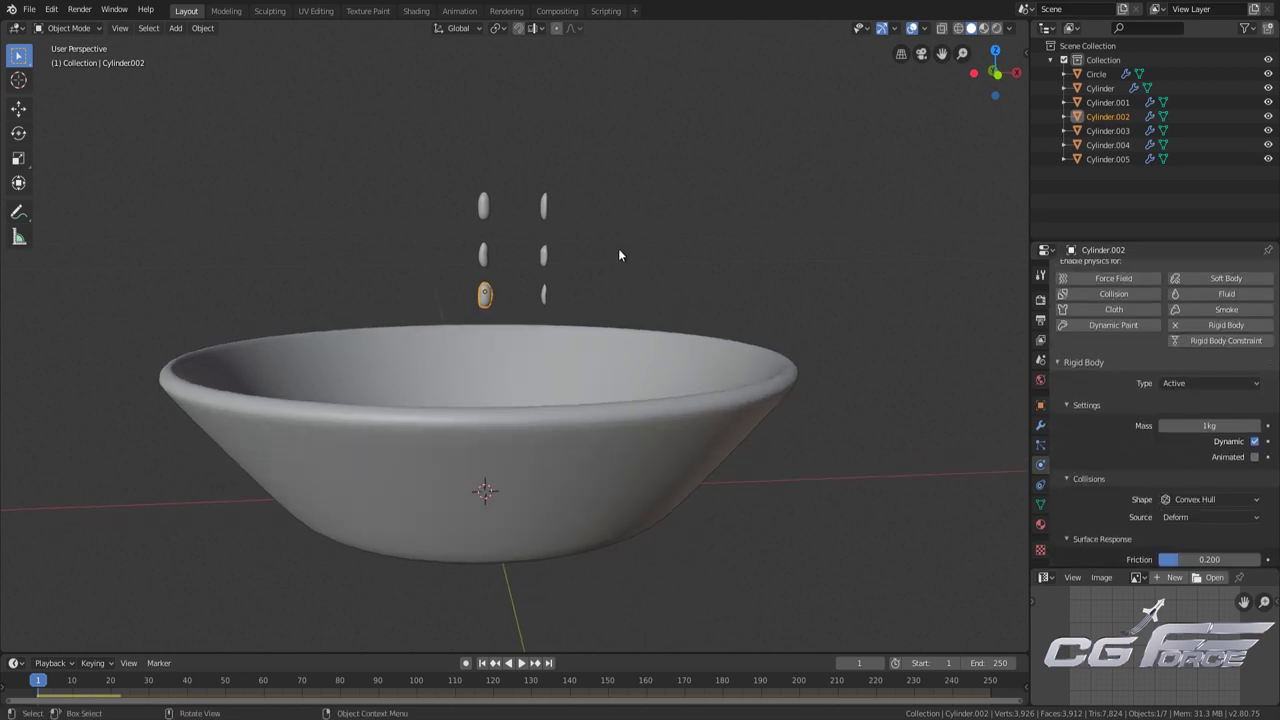
{"action": "left_click_drag", "start_coordinate": [764, 128], "coordinate": [336, 306]}
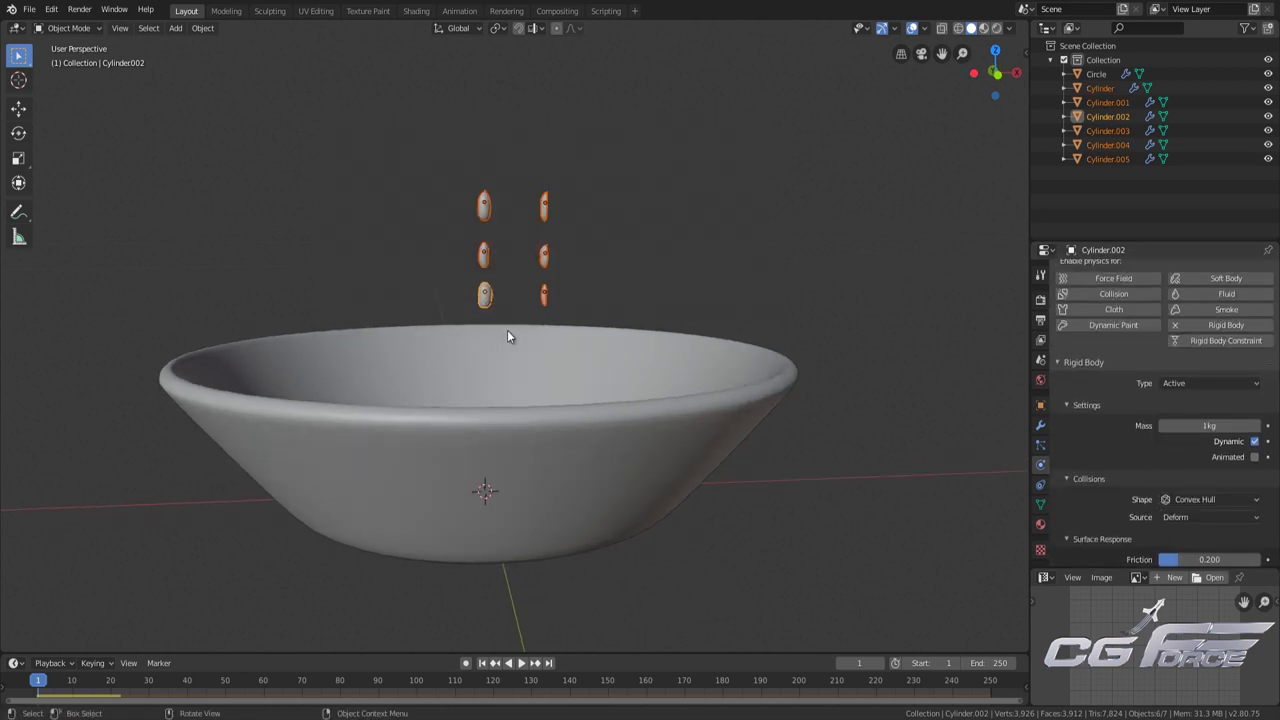
{"action": "scroll", "coordinate": [507, 337], "scroll_direction": "up", "scroll_amount": 1}
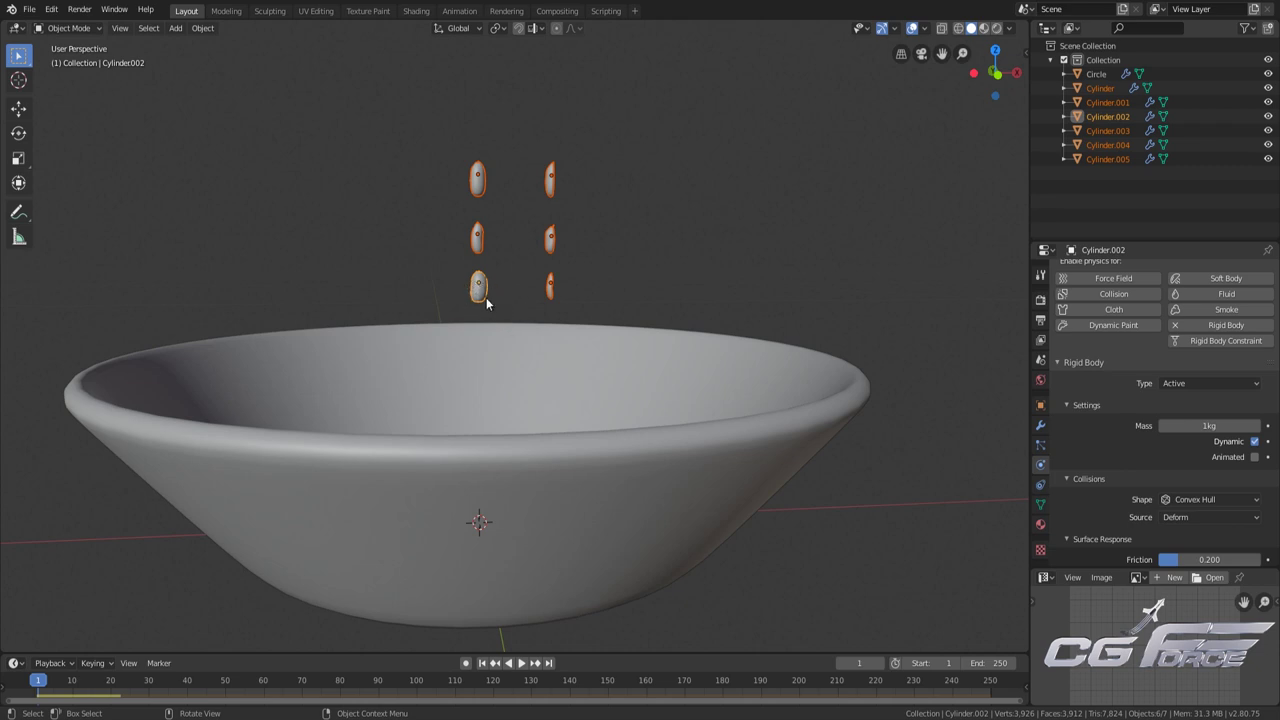
Copy the active peanut's rigid body settings to all six peanuts
{"action": "scroll", "coordinate": [1100, 440], "scroll_direction": "down", "scroll_amount": 2}
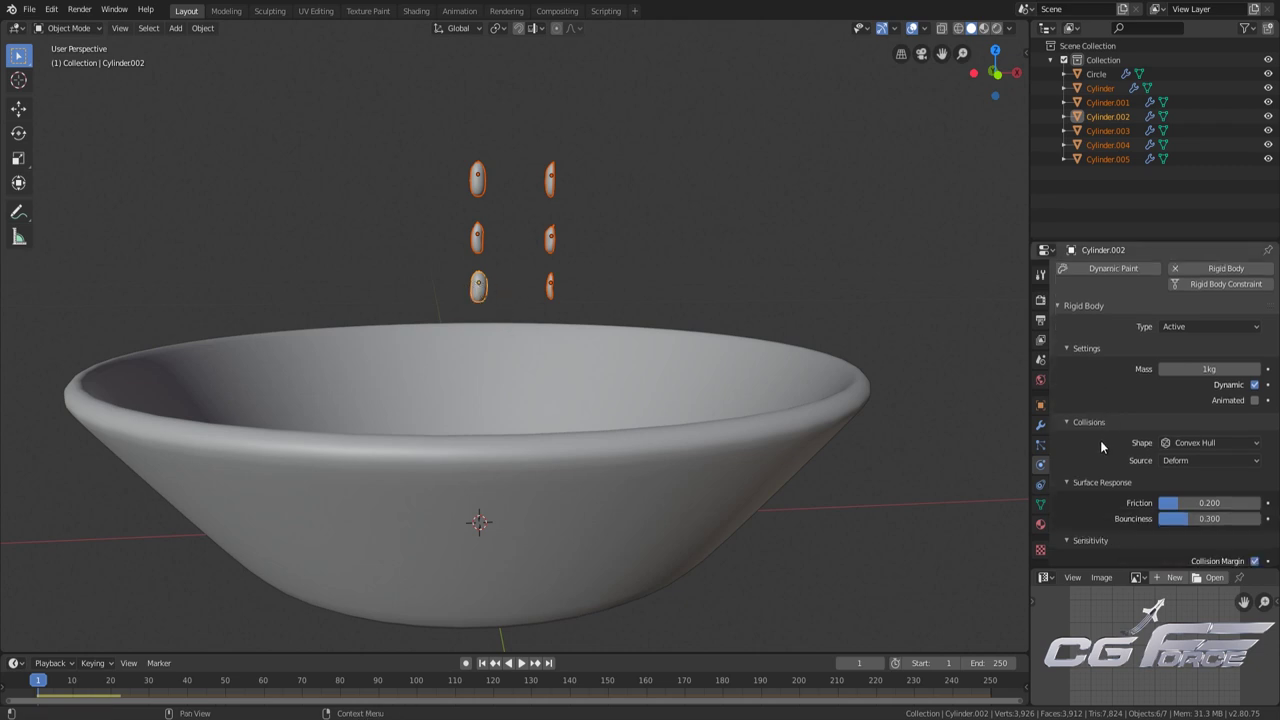
{"action": "scroll", "coordinate": [1136, 458], "scroll_direction": "up", "scroll_amount": 3}
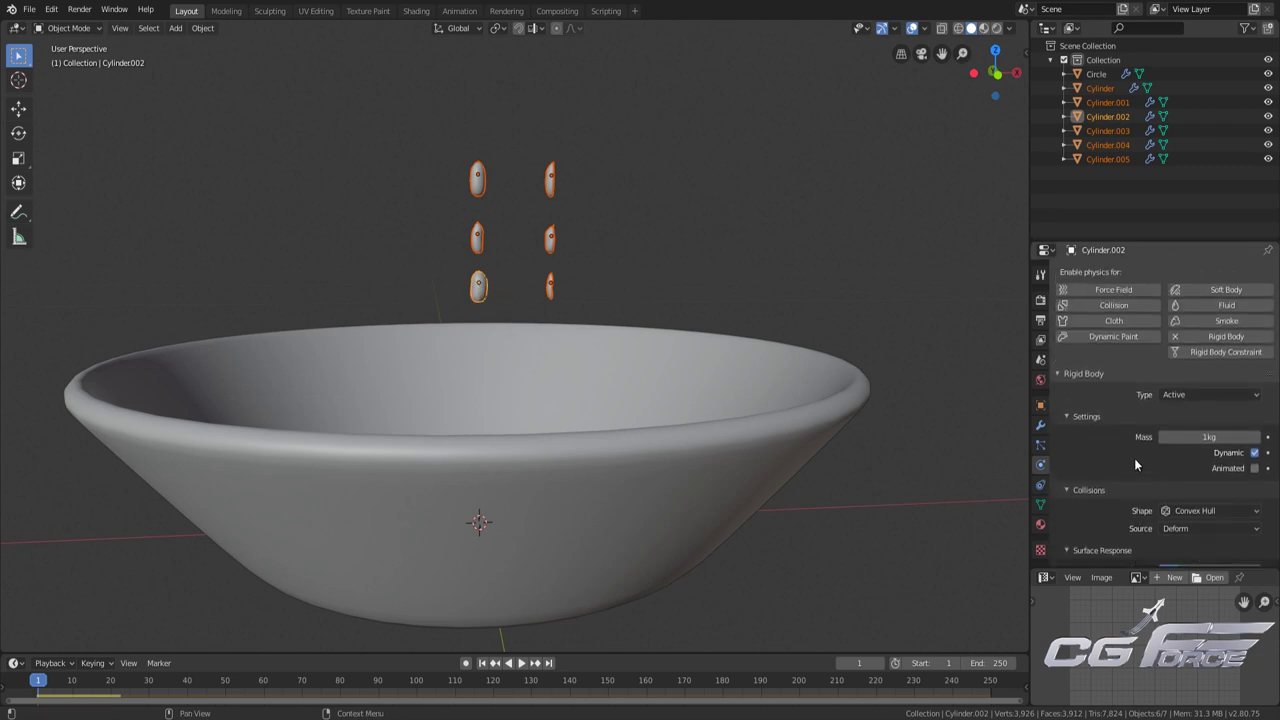
{"action": "left_click", "coordinate": [205, 28]}
{"action": "mouse_move", "coordinate": [269, 362]}
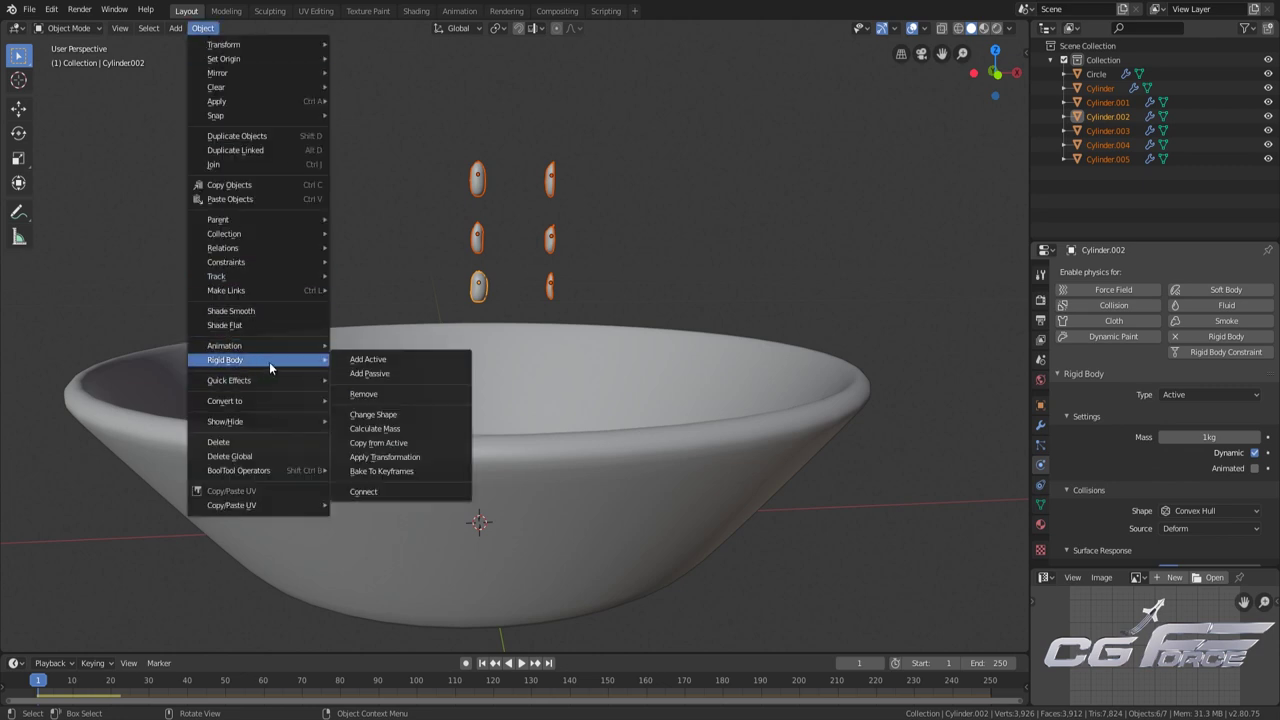
{"action": "left_click", "coordinate": [425, 445]}
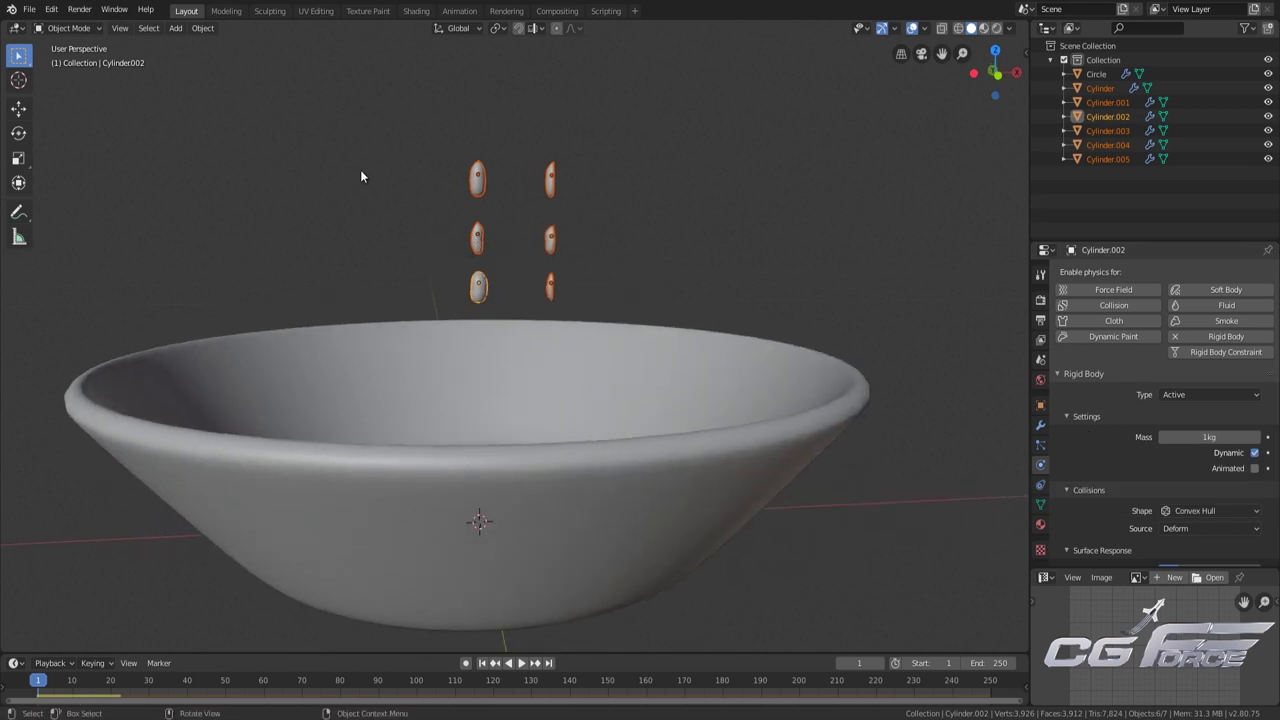
Calculate the peanuts' masses from a material density preset
{"action": "left_click", "coordinate": [204, 28]}
{"action": "mouse_move", "coordinate": [263, 360]}
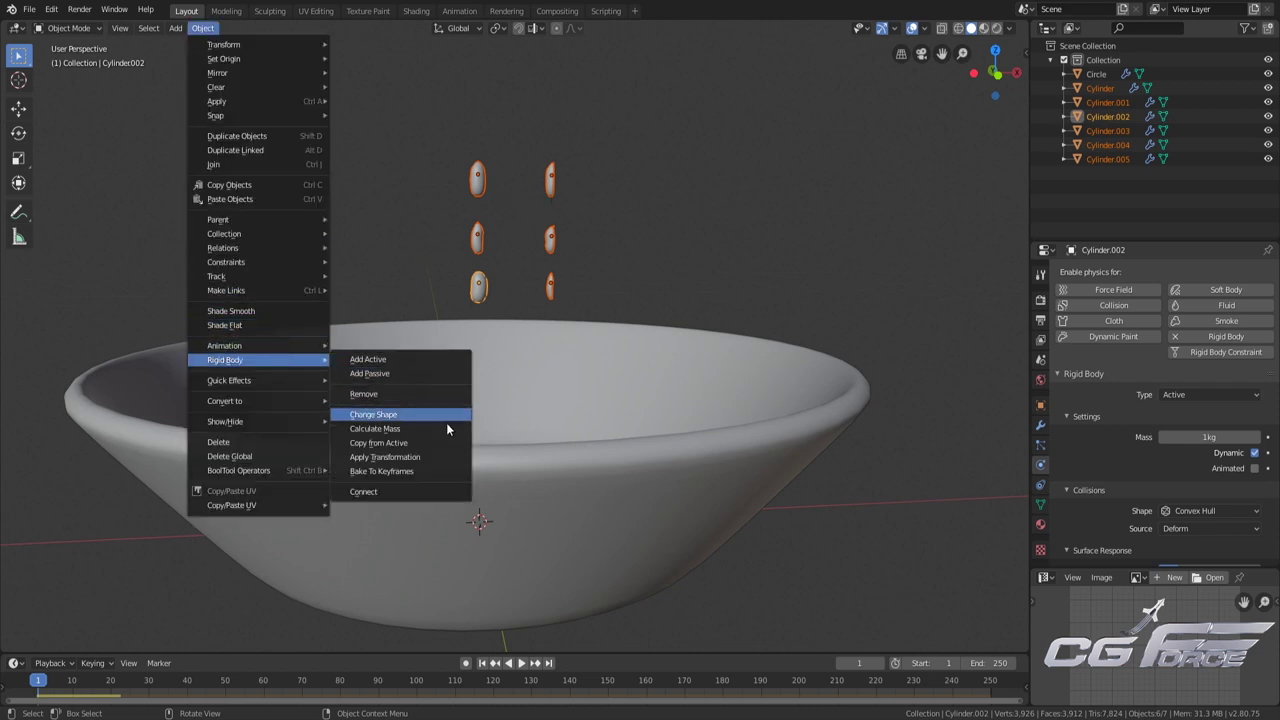
{"action": "left_click", "coordinate": [414, 429]}
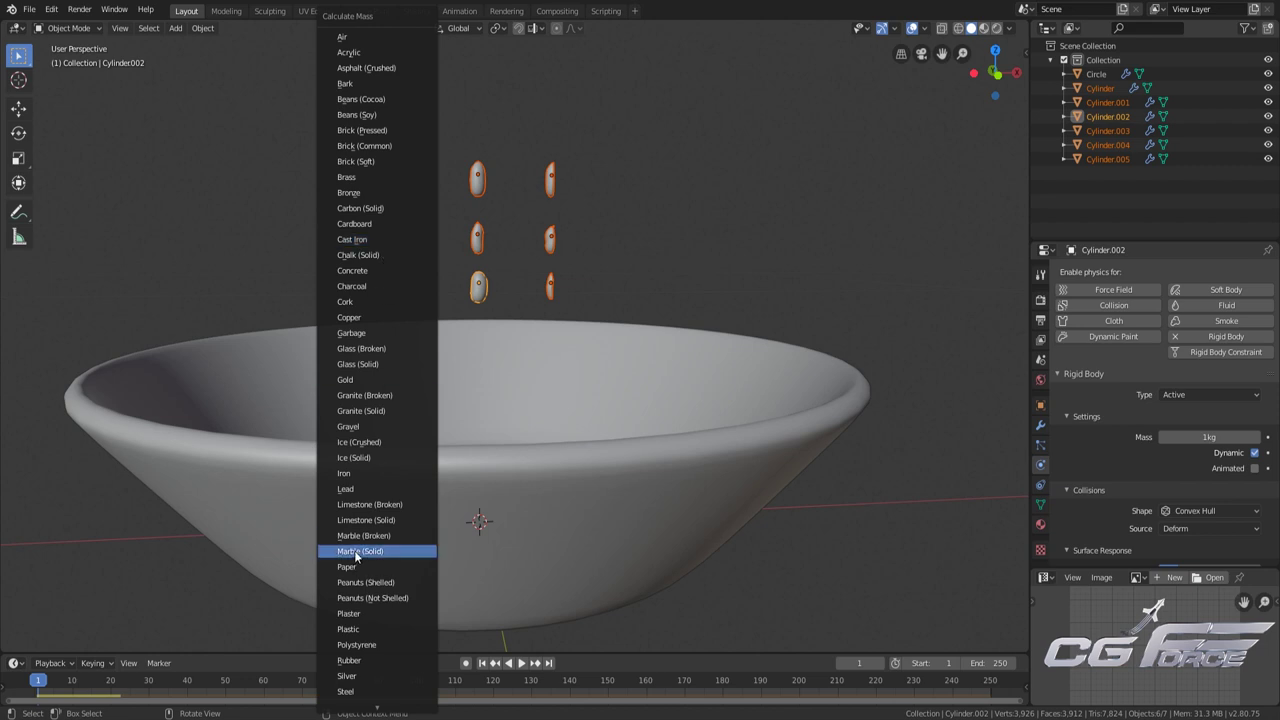
{"action": "left_click", "coordinate": [412, 598]}
Select each of the six peanuts in turn to check its calculated mass
{"action": "left_click", "coordinate": [480, 287]}
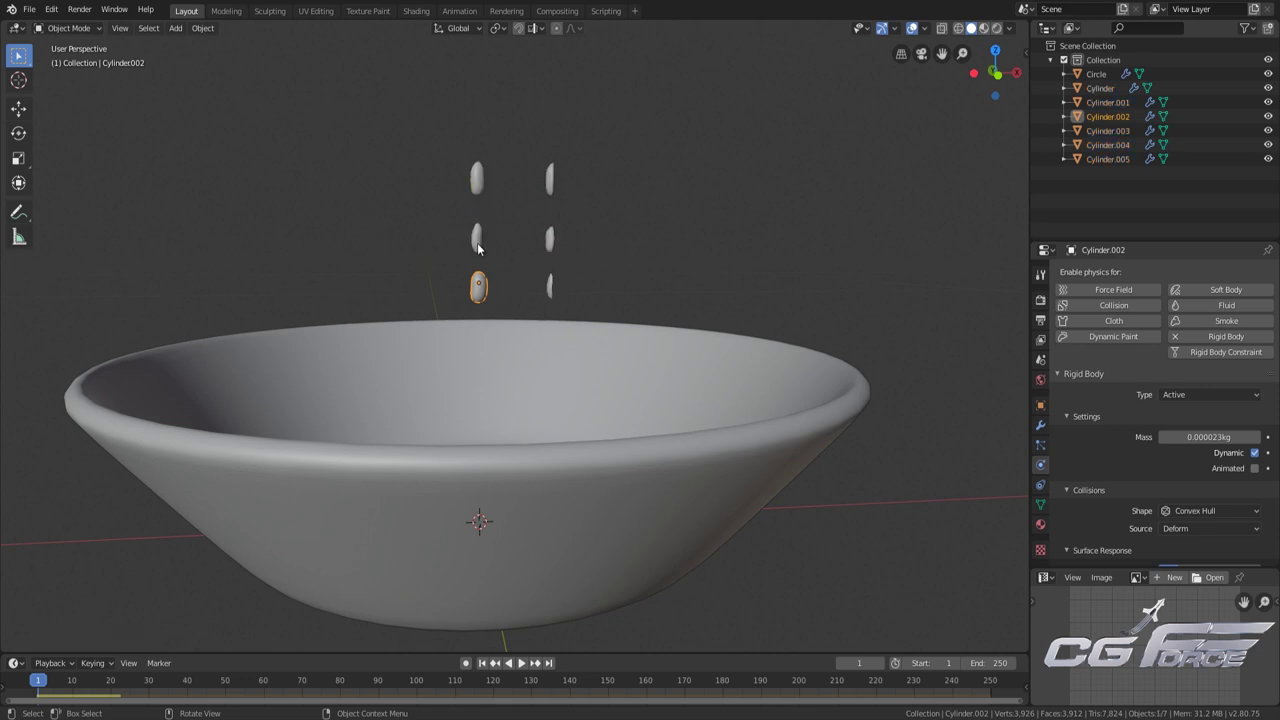
{"action": "left_click", "coordinate": [477, 240]}
{"action": "left_click", "coordinate": [477, 185]}
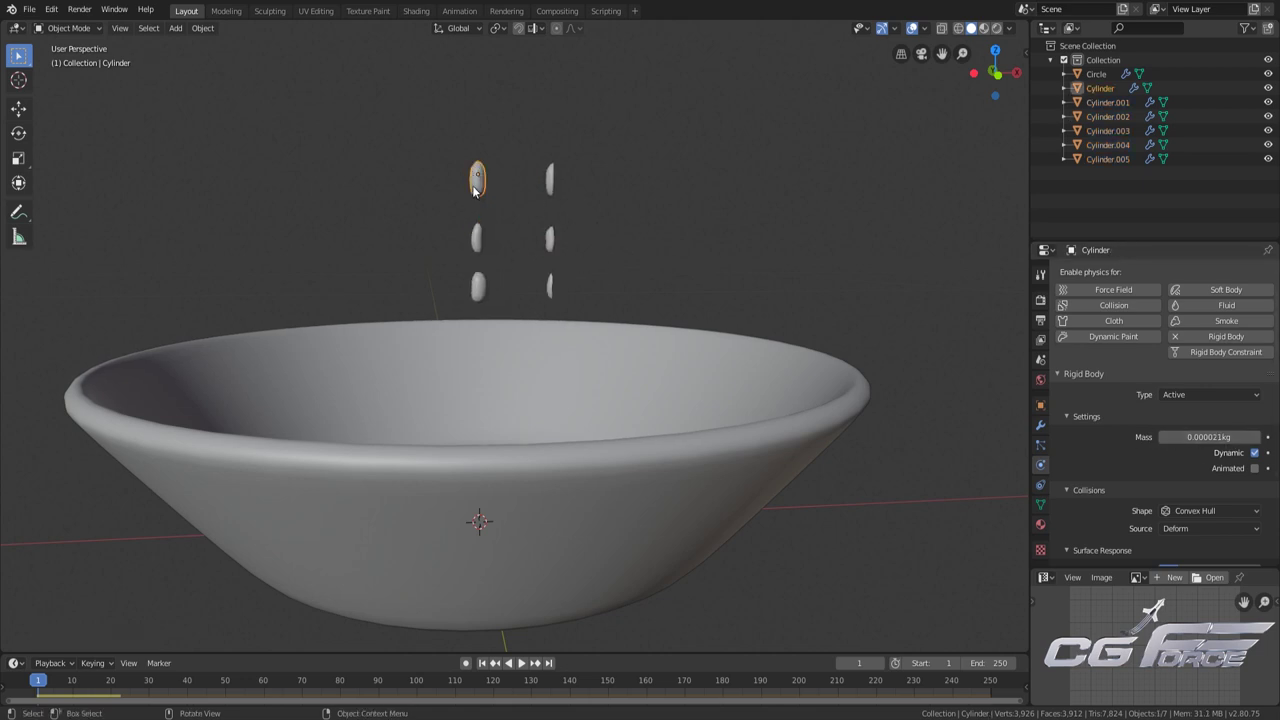
{"action": "left_click", "coordinate": [477, 237]}
{"action": "left_click", "coordinate": [479, 283]}
{"action": "left_click", "coordinate": [550, 240]}
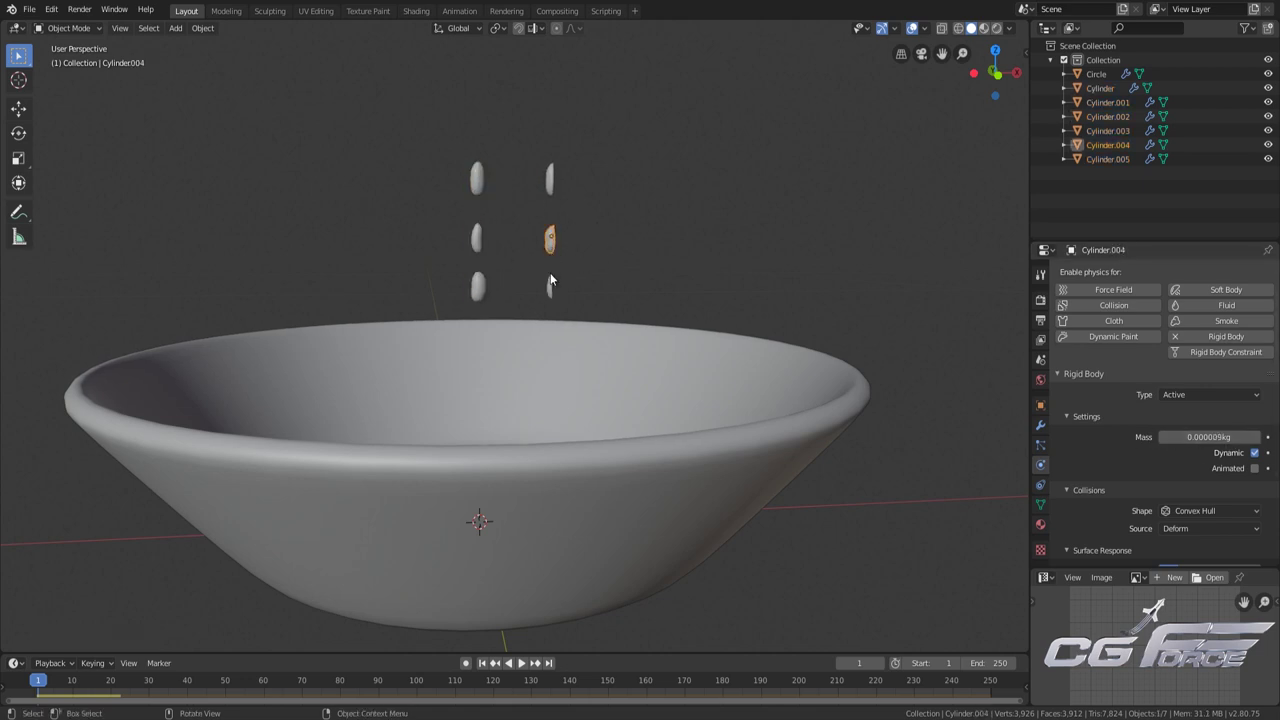
{"action": "left_click", "coordinate": [550, 287]}
{"action": "left_click", "coordinate": [550, 180]}
{"action": "left_click", "coordinate": [622, 236]}
Box-select all six peanuts together again
{"action": "middle_click_drag", "start_coordinate": [622, 236], "coordinate": [558, 250]}
{"action": "scroll", "coordinate": [604, 284], "scroll_direction": "down", "scroll_amount": 3}
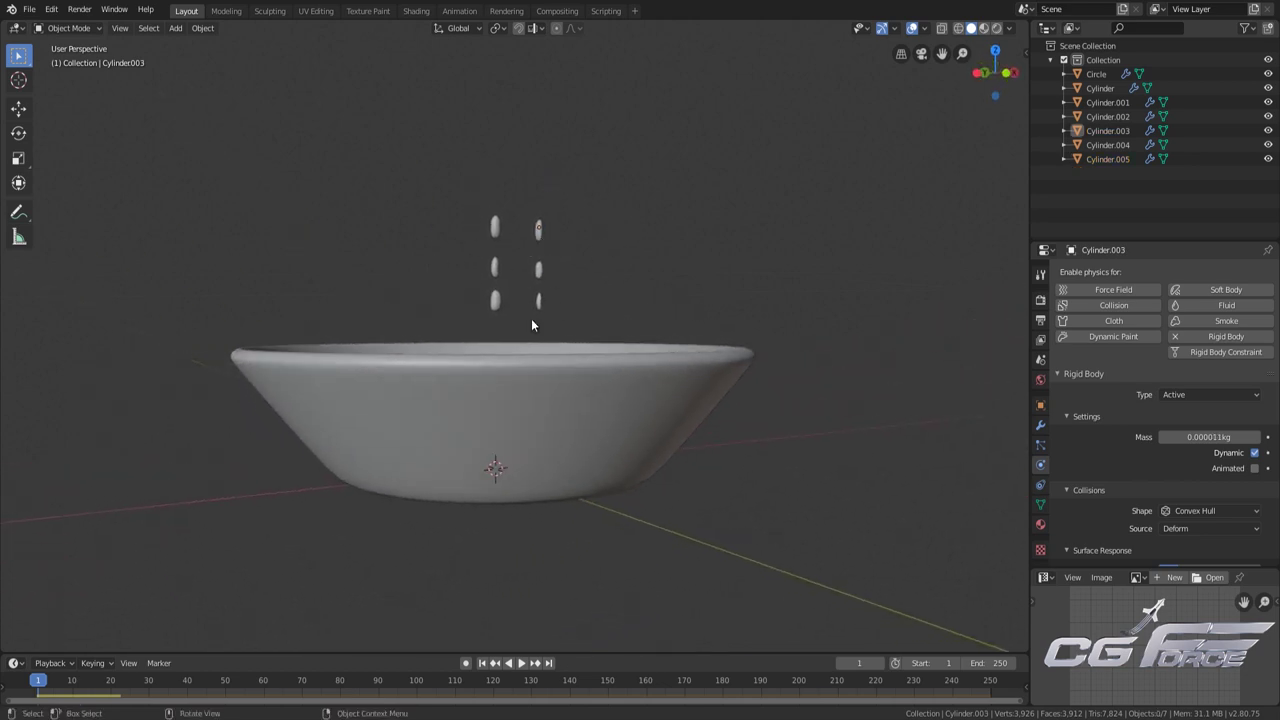
{"action": "left_click_drag", "start_coordinate": [531, 322], "coordinate": [442, 190]}
{"action": "left_click", "coordinate": [646, 163]}
{"action": "left_click_drag", "start_coordinate": [666, 149], "coordinate": [423, 294]}
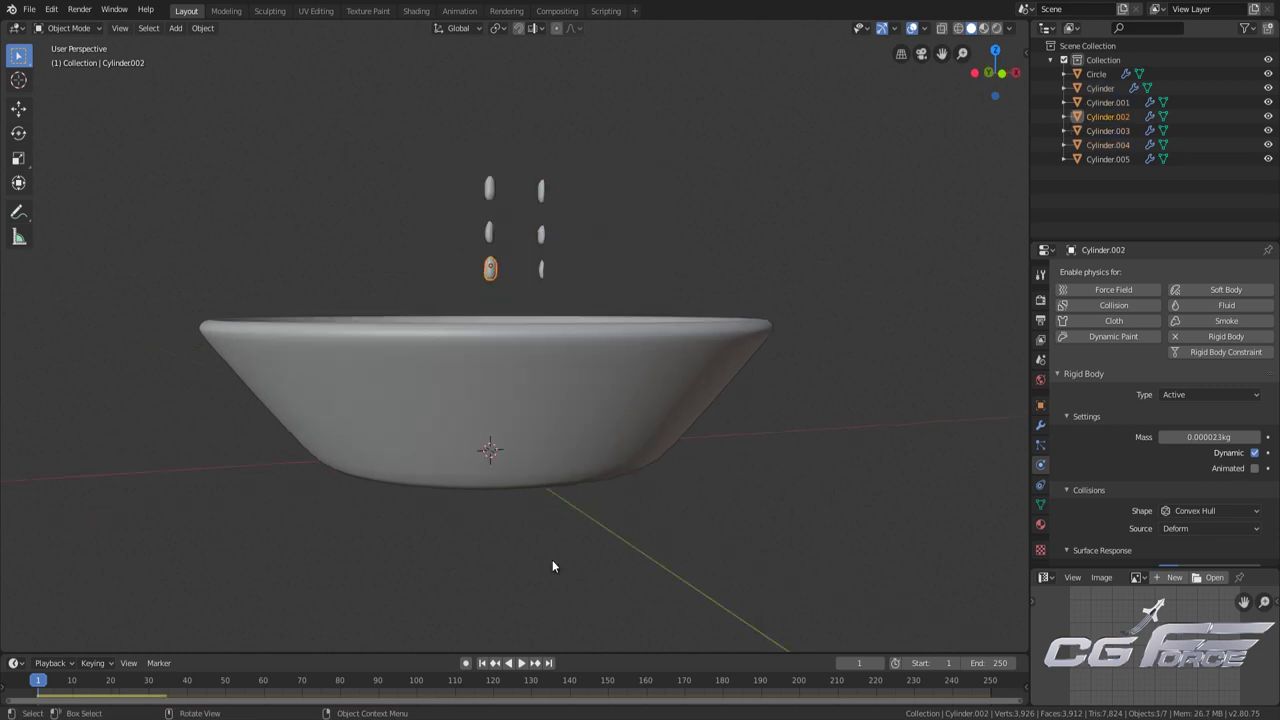
{"action": "left_click_drag", "start_coordinate": [596, 145], "coordinate": [444, 278]}
In top wireframe view, place the first seven linked copies of the peanut pair above the bowl
{"action": "key", "text": "KP_7"}
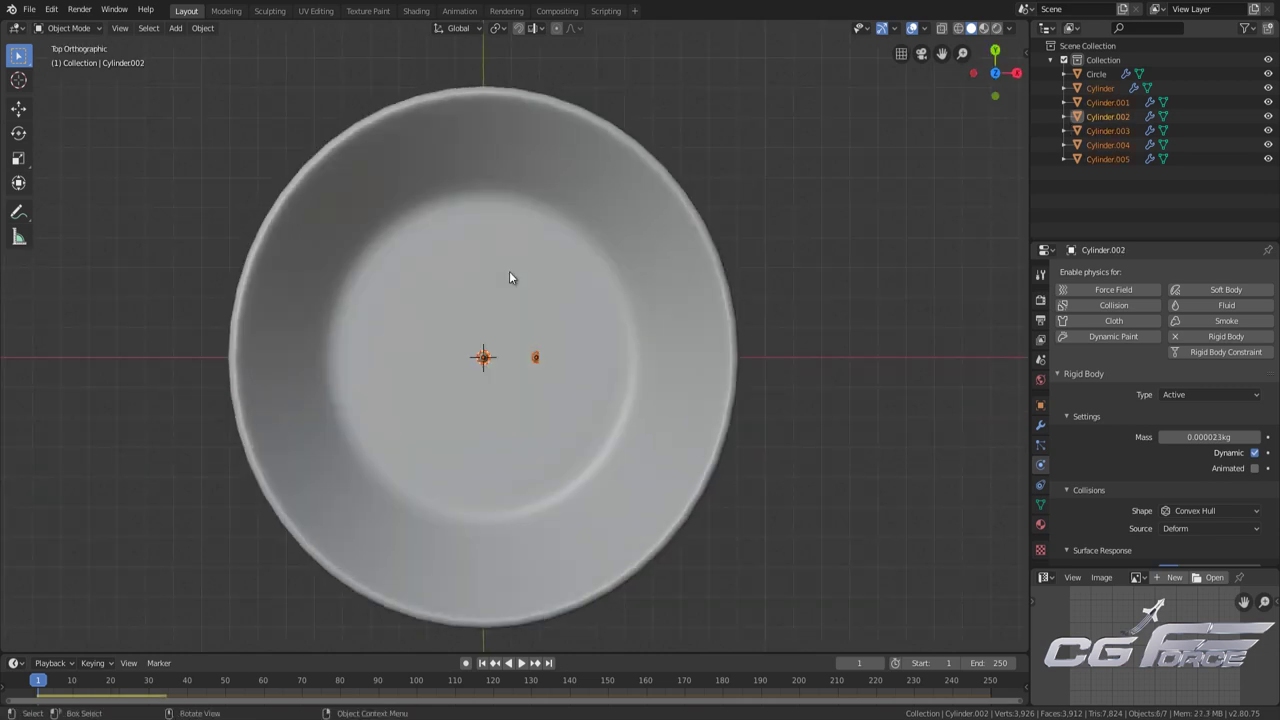
{"action": "key", "text": "shift+z"}
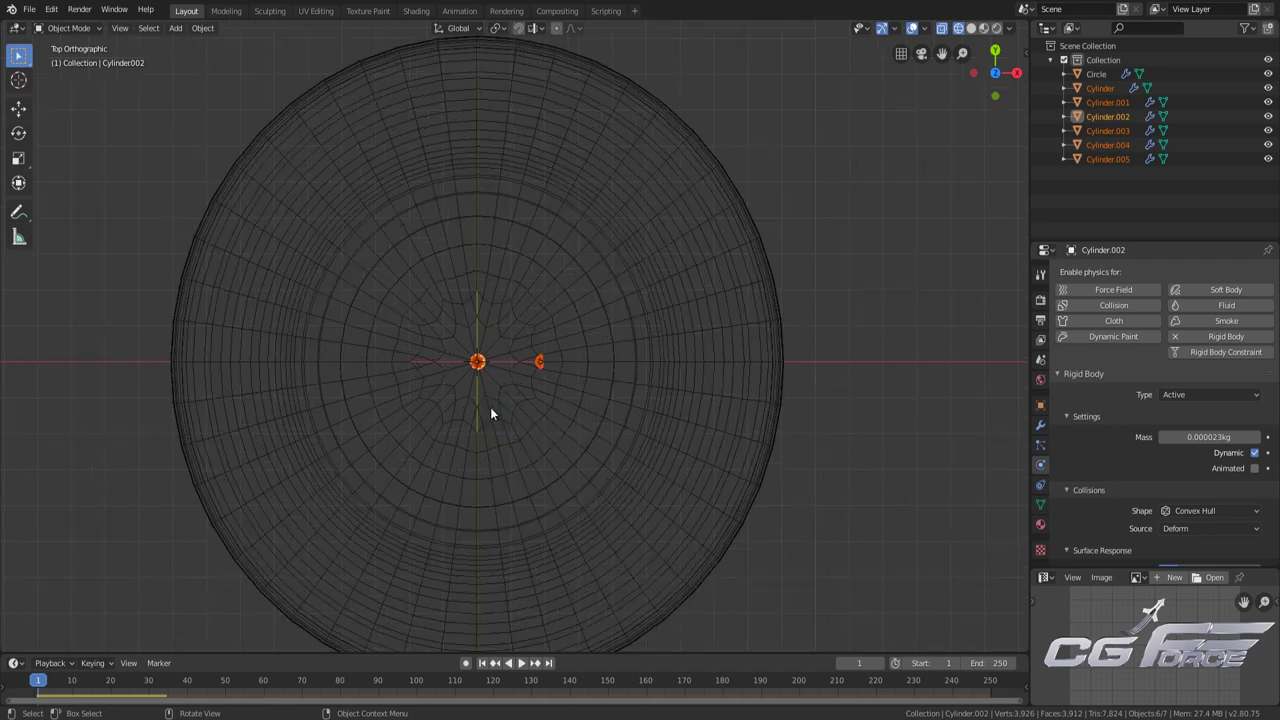
{"action": "key", "text": "shift+d"}
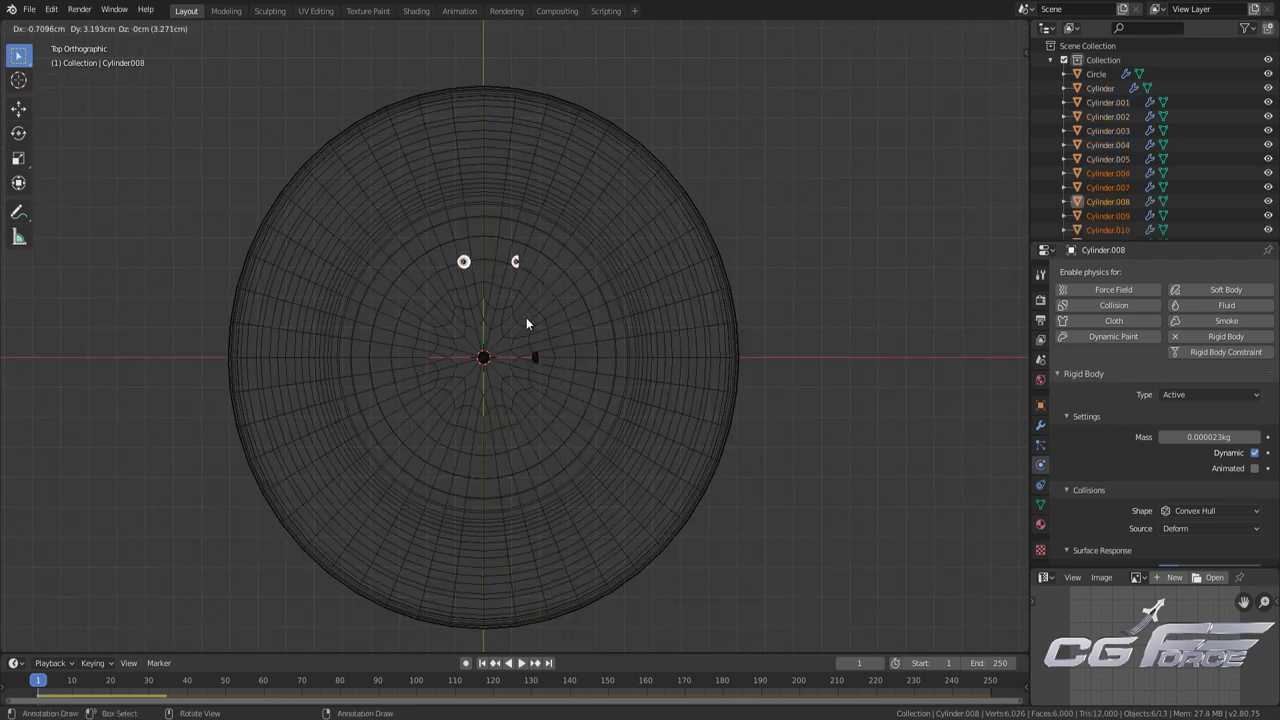
{"action": "left_click", "coordinate": [532, 298]}
{"action": "key", "text": "alt+d"}
{"action": "left_click", "coordinate": [438, 328]}
{"action": "key", "text": "alt+d"}
{"action": "left_click", "coordinate": [421, 398]}
{"action": "key", "text": "alt+d"}
{"action": "left_click", "coordinate": [494, 515]}
{"action": "key", "text": "alt+d"}
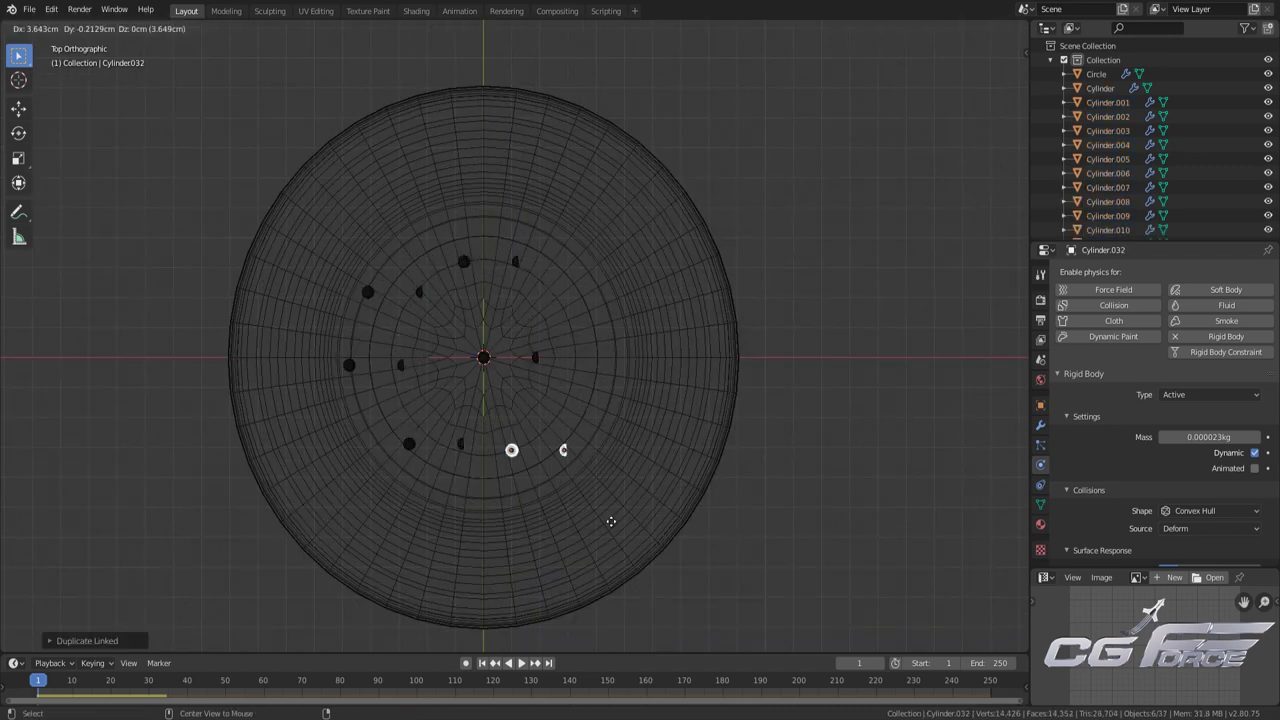
{"action": "left_click", "coordinate": [650, 488]}
{"action": "key", "text": "alt+d"}
{"action": "left_click", "coordinate": [646, 374]}
{"action": "key", "text": "alt+d"}
{"action": "left_click", "coordinate": [627, 327]}
Place eight more linked peanut-pair copies to fill the remaining gaps across the bowl
{"action": "key", "text": "alt+d"}
{"action": "left_click", "coordinate": [542, 402]}
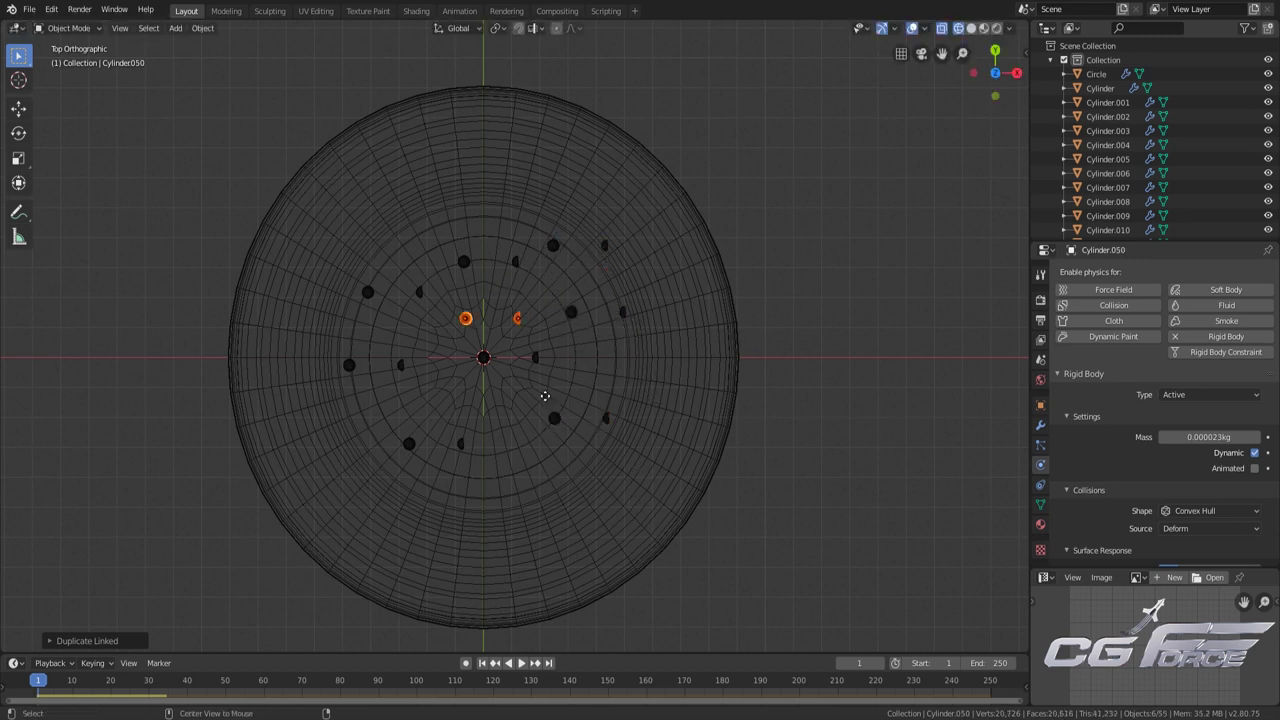
{"action": "key", "text": "alt+d"}
{"action": "left_click", "coordinate": [483, 285]}
{"action": "key", "text": "alt+d"}
{"action": "left_click", "coordinate": [396, 324]}
{"action": "key", "text": "alt+d"}
{"action": "left_click", "coordinate": [404, 517]}
{"action": "key", "text": "alt+d"}
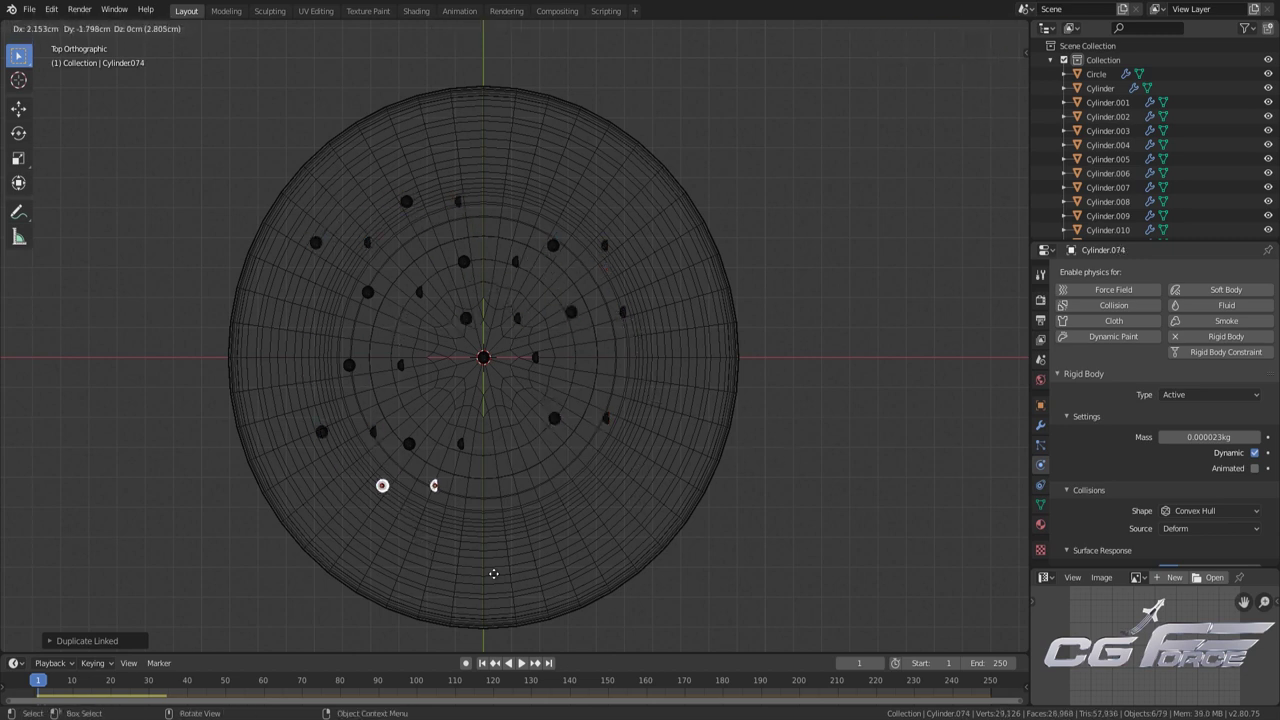
{"action": "left_click", "coordinate": [503, 577]}
{"action": "key", "text": "alt+d"}
{"action": "left_click", "coordinate": [623, 514]}
{"action": "key", "text": "alt+d"}
{"action": "left_click", "coordinate": [564, 459]}
{"action": "key", "text": "alt+d"}
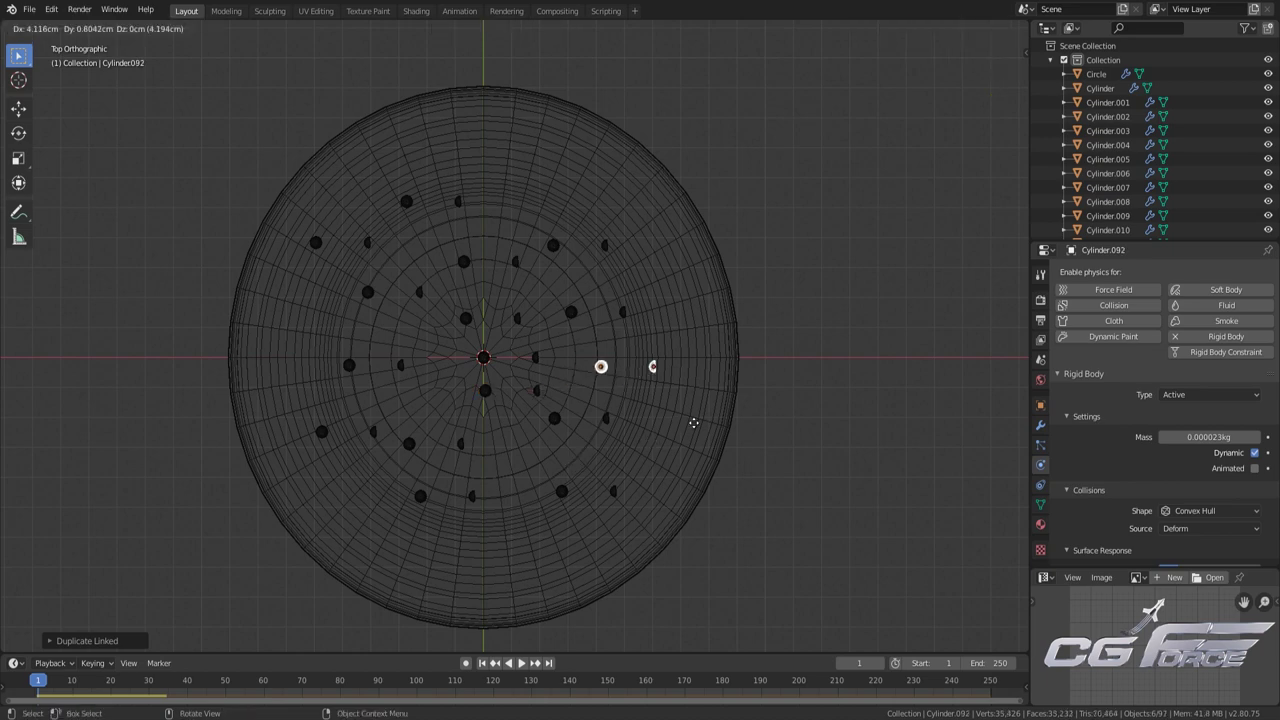
{"action": "left_click", "coordinate": [671, 409]}
Orbit into a solid-shaded perspective view of the peanuts above the bowl
{"action": "scroll", "coordinate": [660, 420], "scroll_direction": "down", "scroll_amount": 2}
{"action": "middle_click_drag", "start_coordinate": [654, 427], "coordinate": [608, 325]}
{"action": "key", "text": "shift+z"}
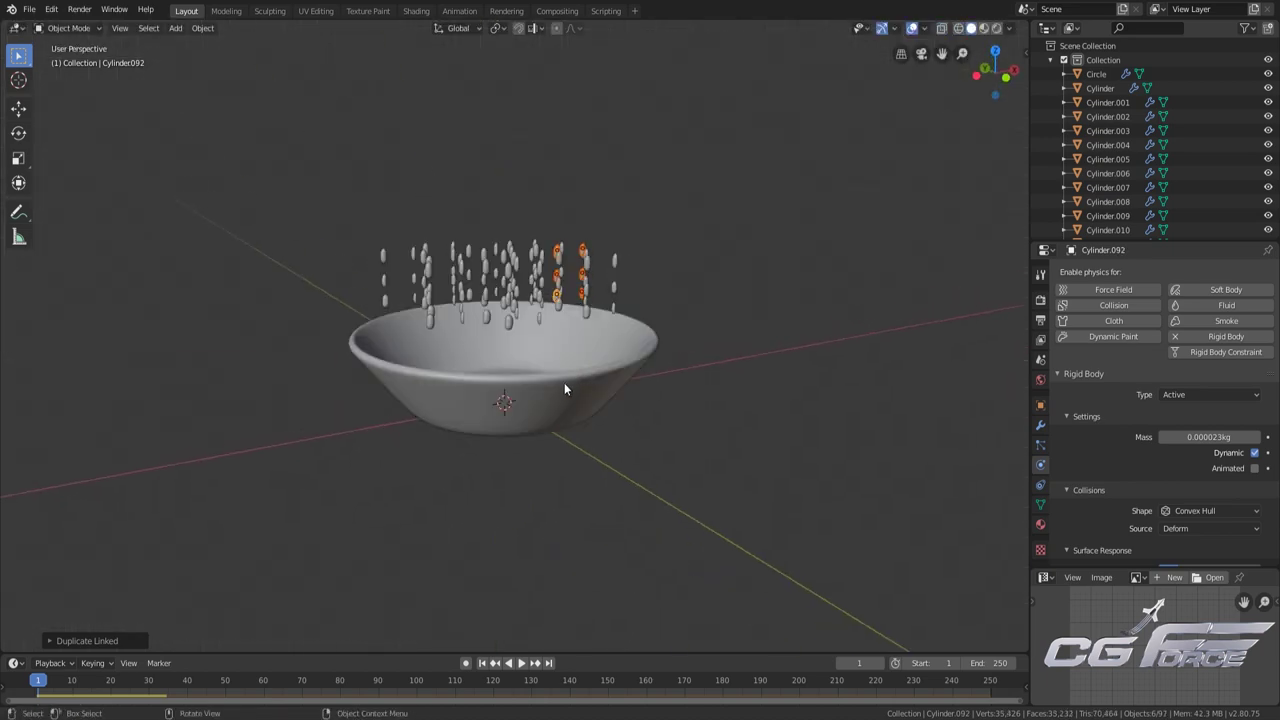
Deselect all the peanuts and save the blend file
{"action": "middle_click_drag", "start_coordinate": [564, 389], "coordinate": [531, 406]}
{"action": "scroll", "coordinate": [531, 406], "scroll_direction": "up", "scroll_amount": 2}
{"action": "scroll", "coordinate": [526, 388], "scroll_direction": "down", "scroll_amount": 2}
{"action": "key", "text": "alt+a"}
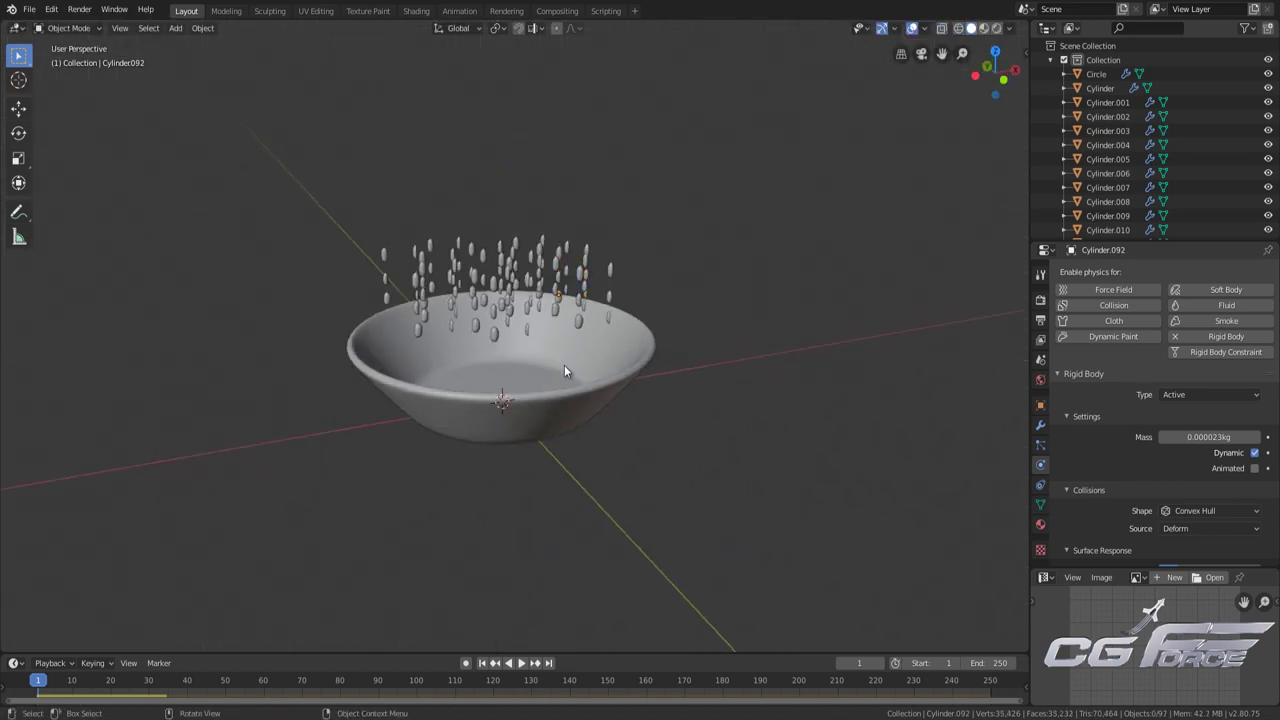
{"action": "scroll", "coordinate": [553, 369], "scroll_direction": "up", "scroll_amount": 4}
{"action": "key", "text": "ctrl+s"}
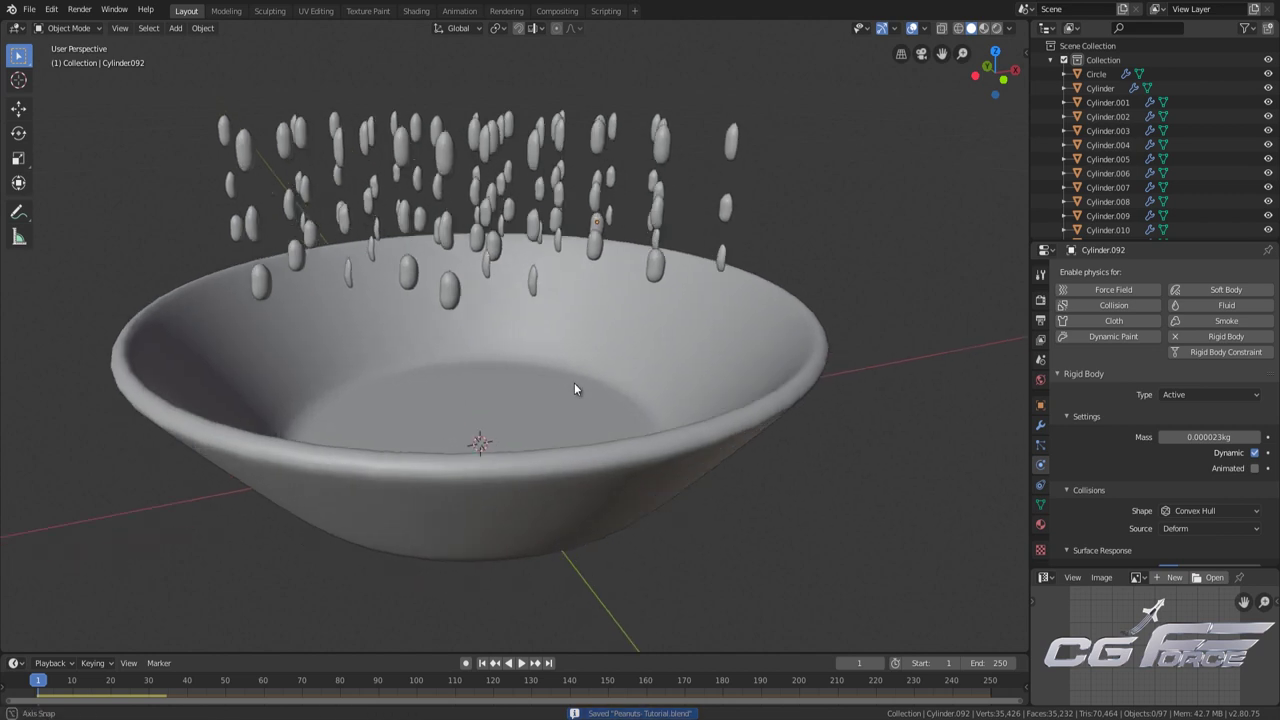
Play the rigid body simulation and stop it at frame 49
{"action": "scroll", "coordinate": [574, 386], "scroll_direction": "down", "scroll_amount": 2}
{"action": "key", "text": "space"}
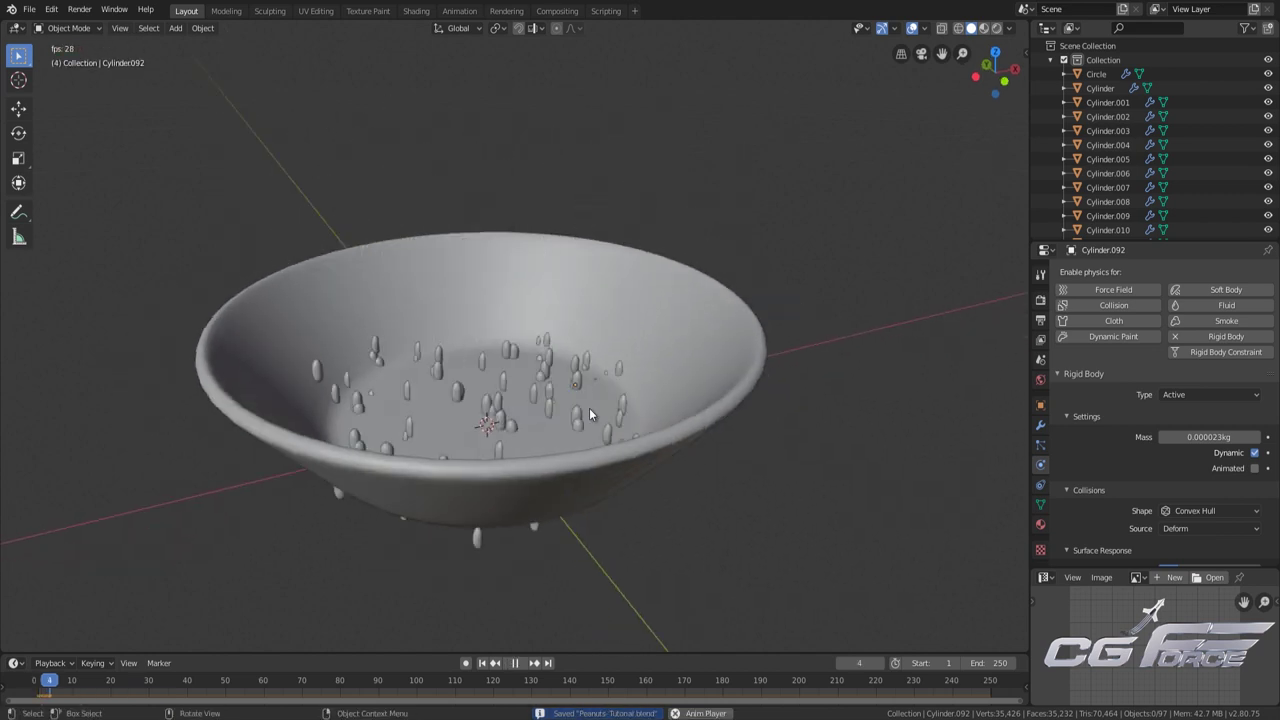
{"action": "scroll", "coordinate": [636, 426], "scroll_direction": "down", "scroll_amount": 6}
{"action": "key", "text": "space"}
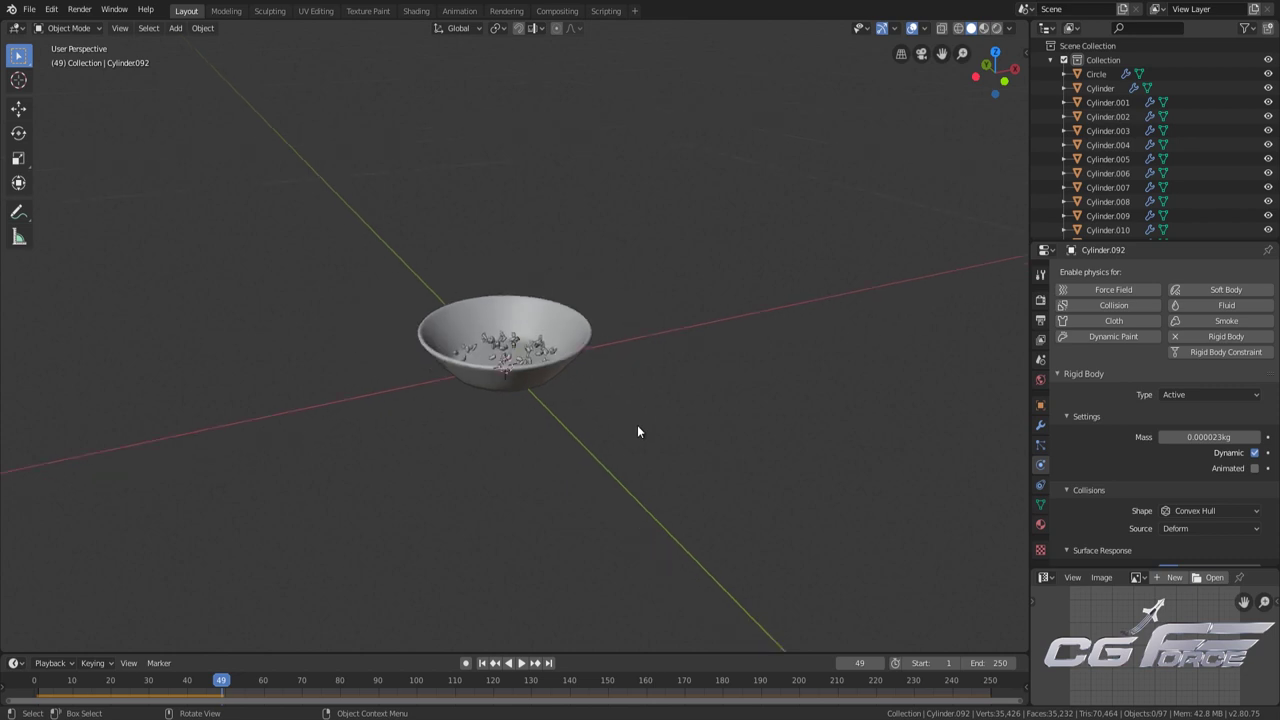
Inspect the landed peanuts, selecting and framing the single peanut Cylinder.092
{"action": "scroll", "coordinate": [621, 416], "scroll_direction": "up", "scroll_amount": 4}
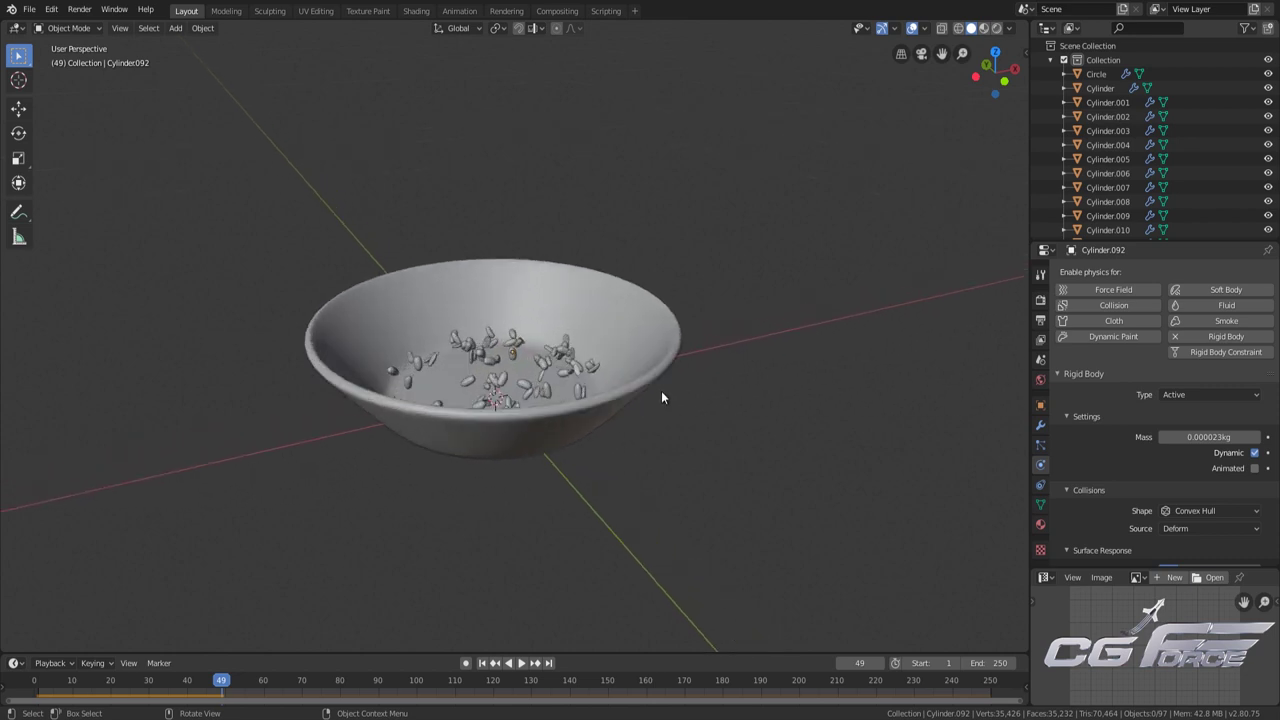
{"action": "middle_click_drag", "start_coordinate": [670, 386], "coordinate": [600, 378]}
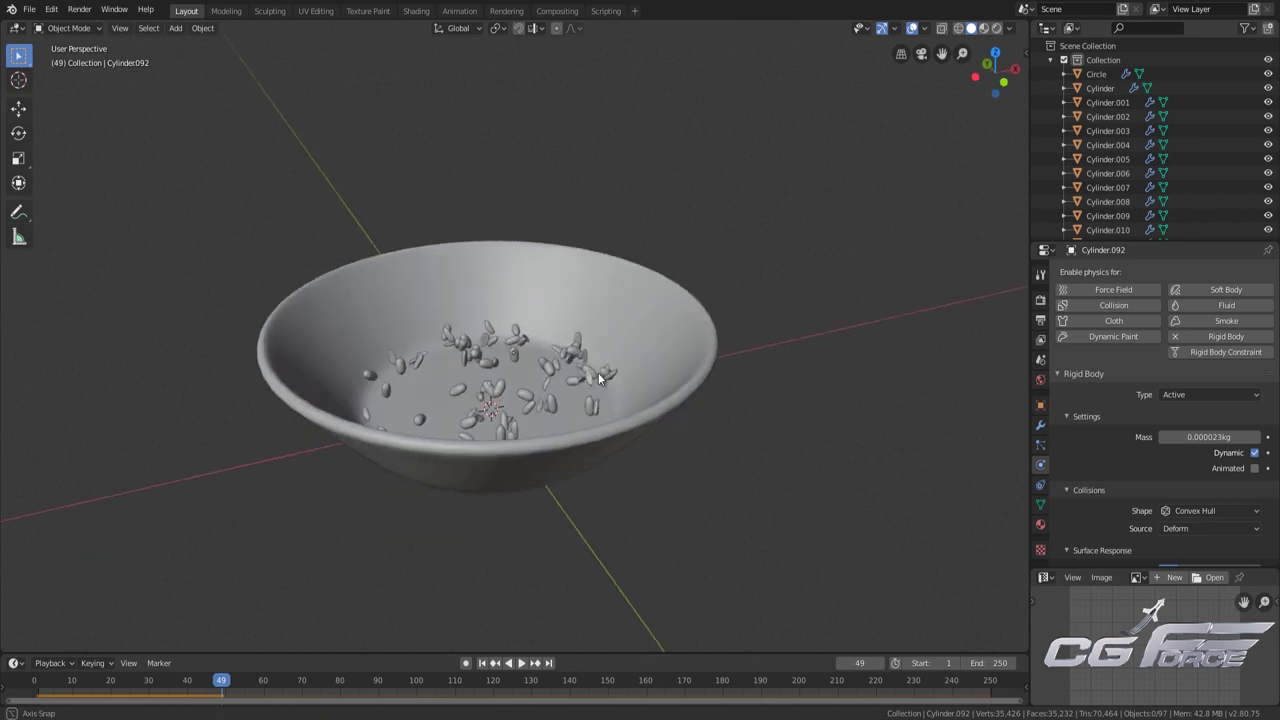
{"action": "scroll", "coordinate": [590, 375], "scroll_direction": "up", "scroll_amount": 2}
{"action": "scroll", "coordinate": [580, 385], "scroll_direction": "down", "scroll_amount": 10}
{"action": "key", "text": "a"}
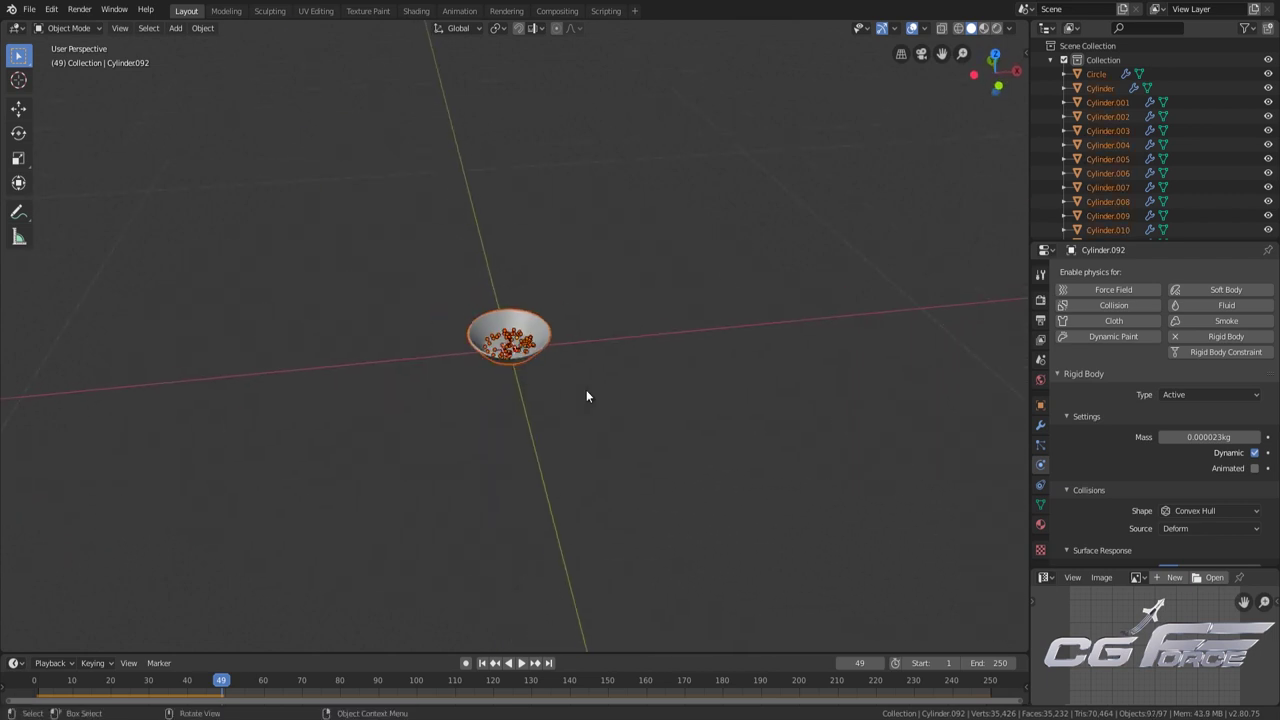
{"action": "scroll", "coordinate": [588, 389], "scroll_direction": "down", "scroll_amount": 3}
{"action": "scroll", "coordinate": [588, 389], "scroll_direction": "down", "scroll_amount": 5, "text": "shift"}
{"action": "left_click", "coordinate": [442, 461]}
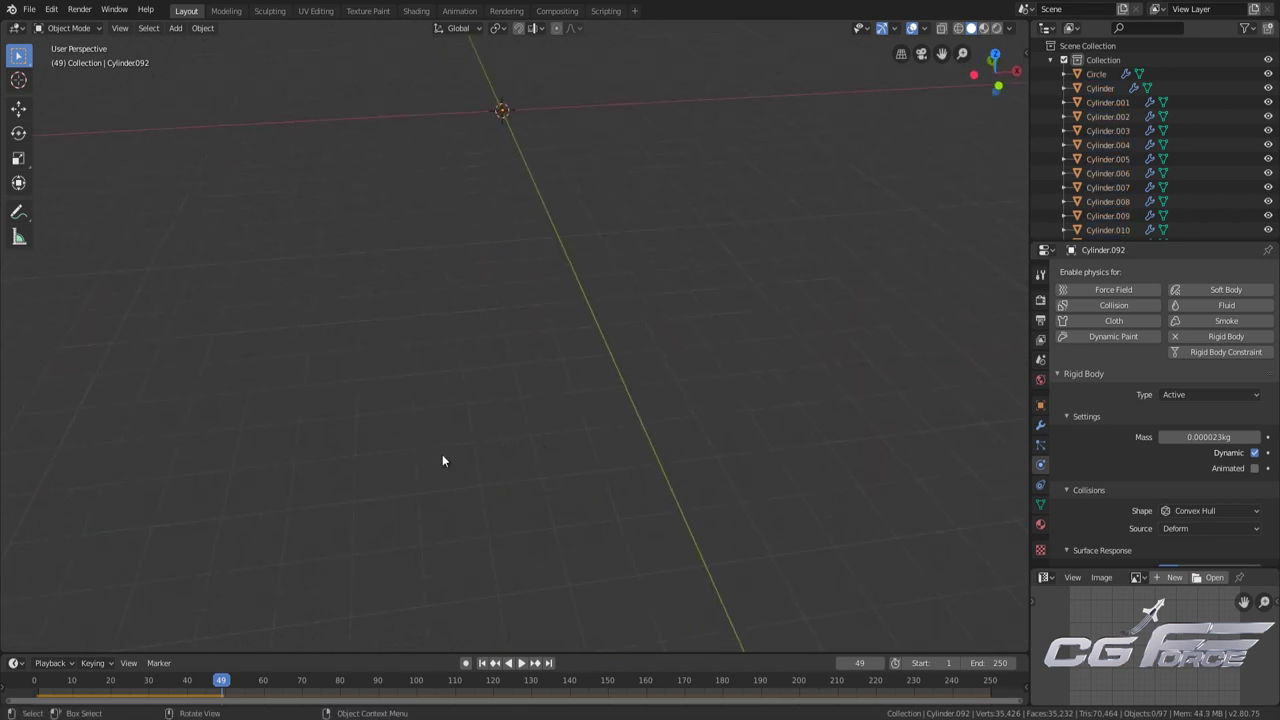
{"action": "left_click", "coordinate": [585, 528]}
{"action": "key", "text": "KP_Decimal"}
Frame all objects, swing the view toward the origin, then deselect everything
{"action": "scroll", "coordinate": [620, 500], "scroll_direction": "down", "scroll_amount": 3}
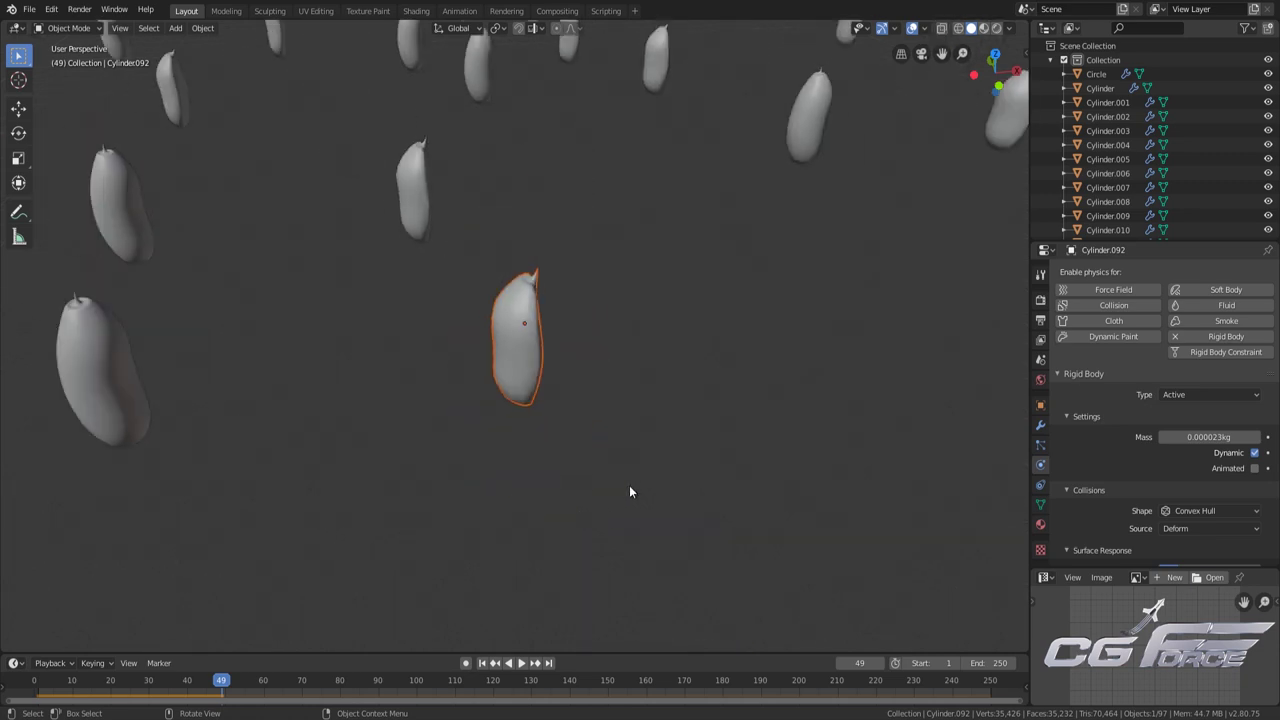
{"action": "scroll", "coordinate": [630, 484], "scroll_direction": "down", "scroll_amount": 8}
{"action": "key", "text": "alt+a"}
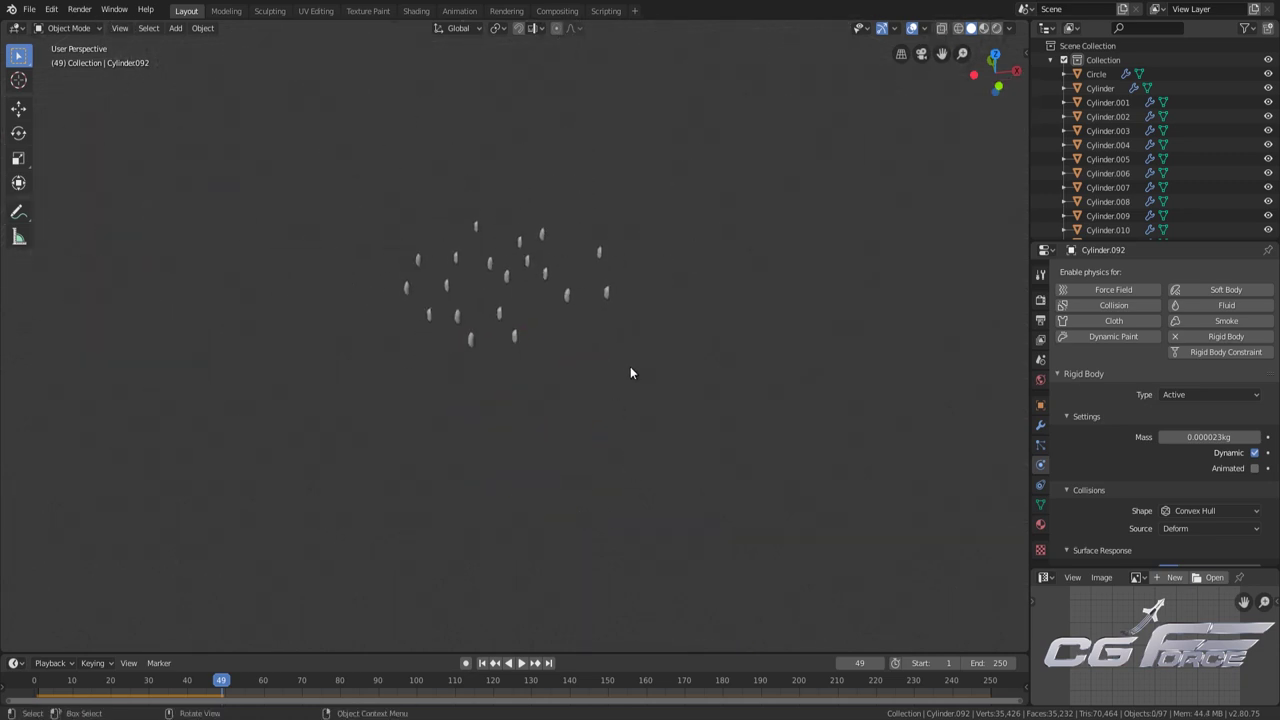
{"action": "key", "text": "a"}
{"action": "key", "text": "KP_Decimal"}
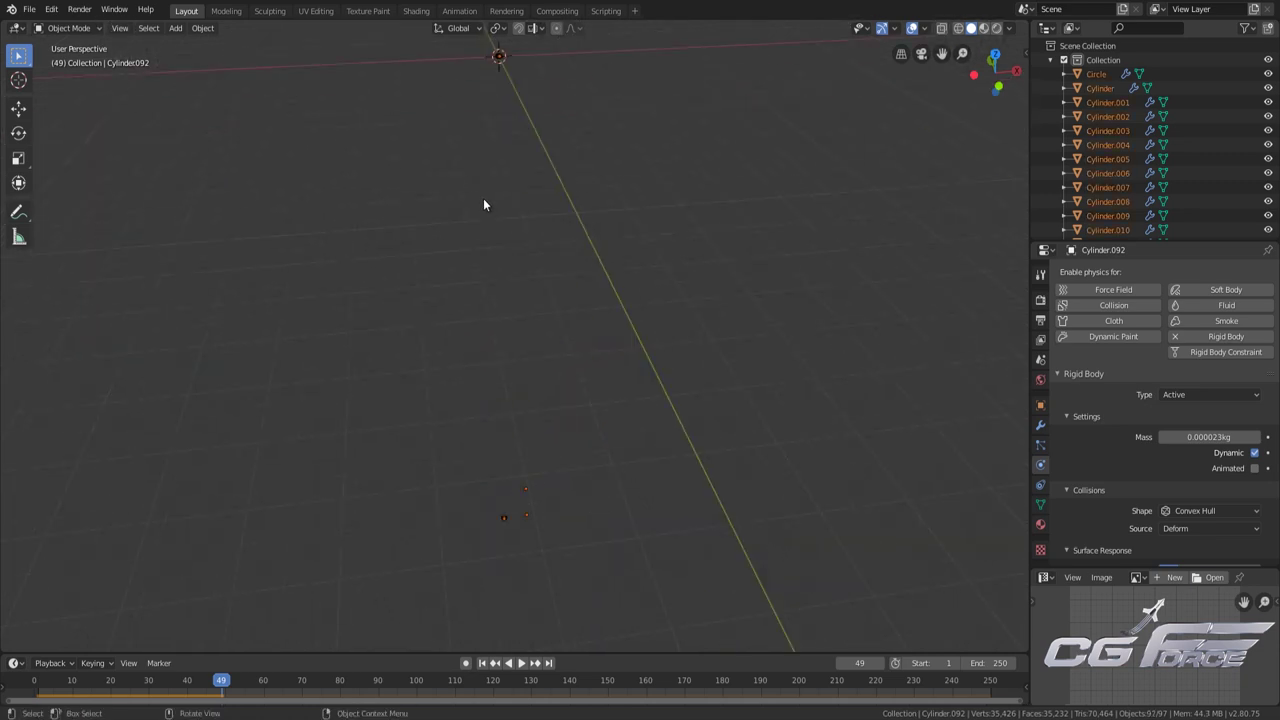
{"action": "middle_click_drag", "start_coordinate": [483, 205], "coordinate": [569, 381]}
{"action": "scroll", "coordinate": [566, 385], "scroll_direction": "up", "scroll_amount": 8}
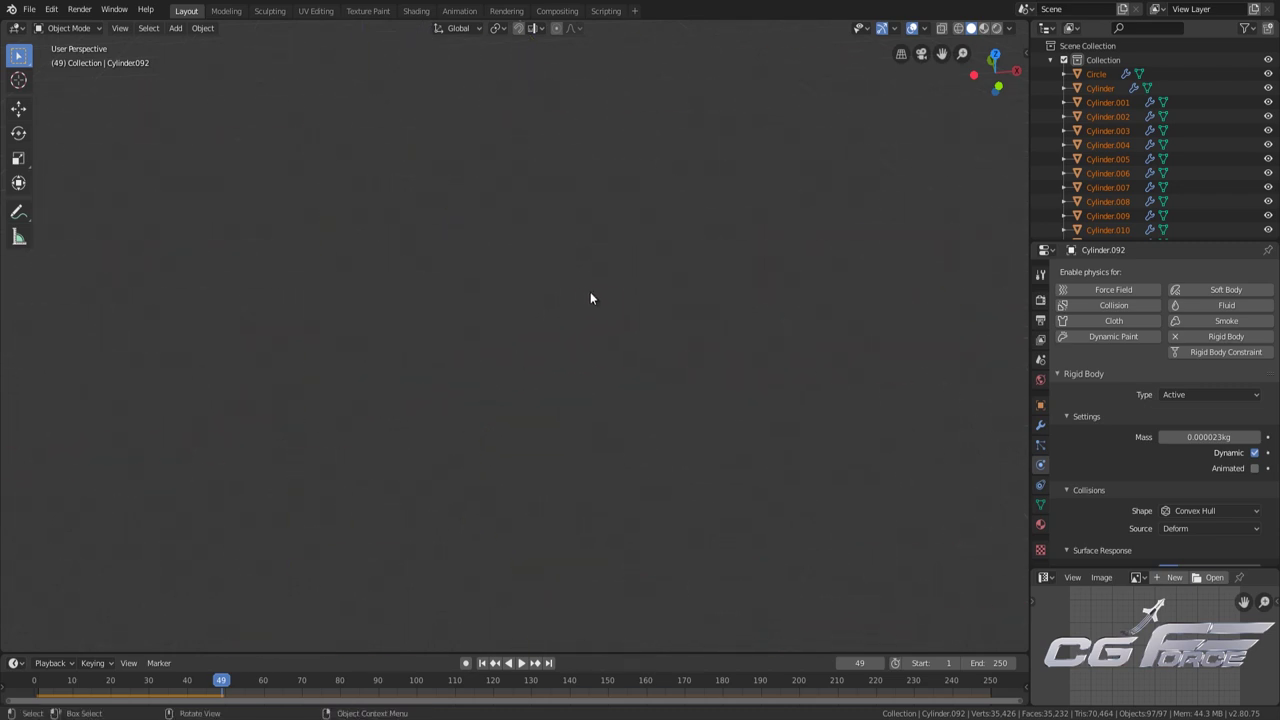
{"action": "scroll", "coordinate": [628, 385], "scroll_direction": "down", "scroll_amount": 8}
{"action": "key", "text": "alt+a"}
{"action": "scroll", "coordinate": [628, 385], "scroll_direction": "up", "scroll_amount": 8}
{"action": "scroll", "coordinate": [628, 385], "scroll_direction": "down", "scroll_amount": 8}
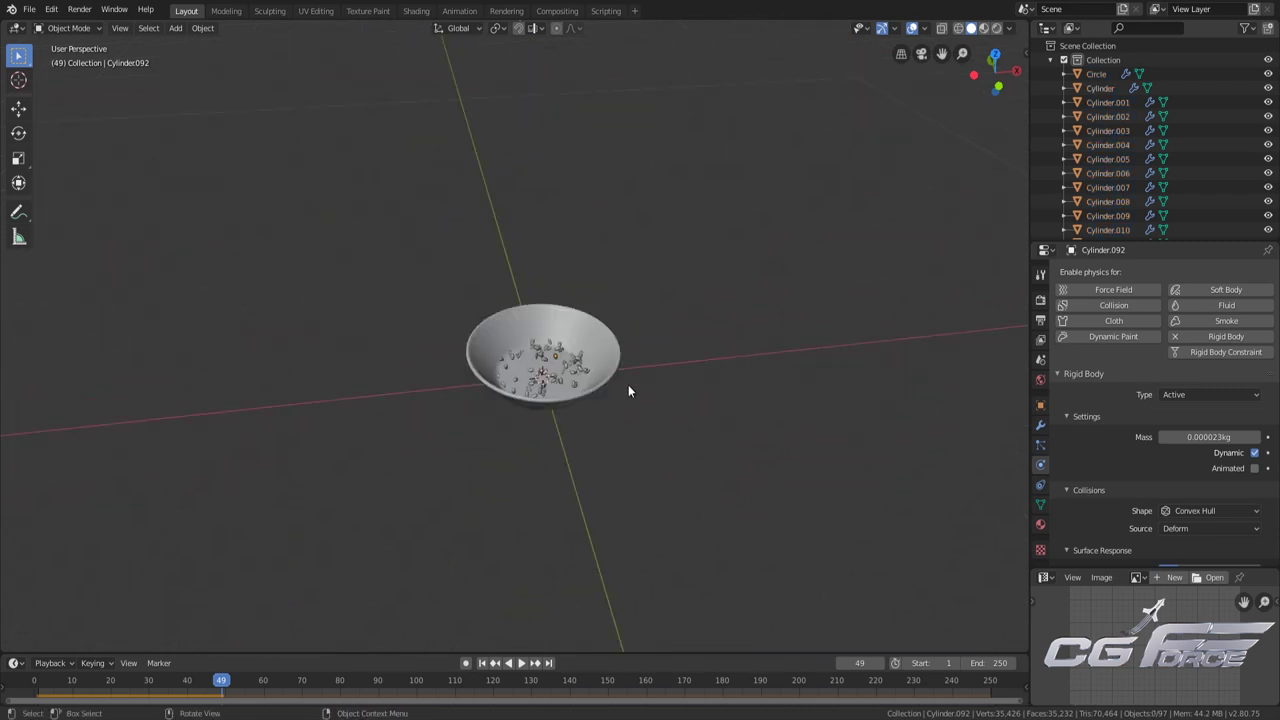
Rewind to frame 1 and frame the bowl and peanuts in view
{"action": "key", "text": "shift+Left"}
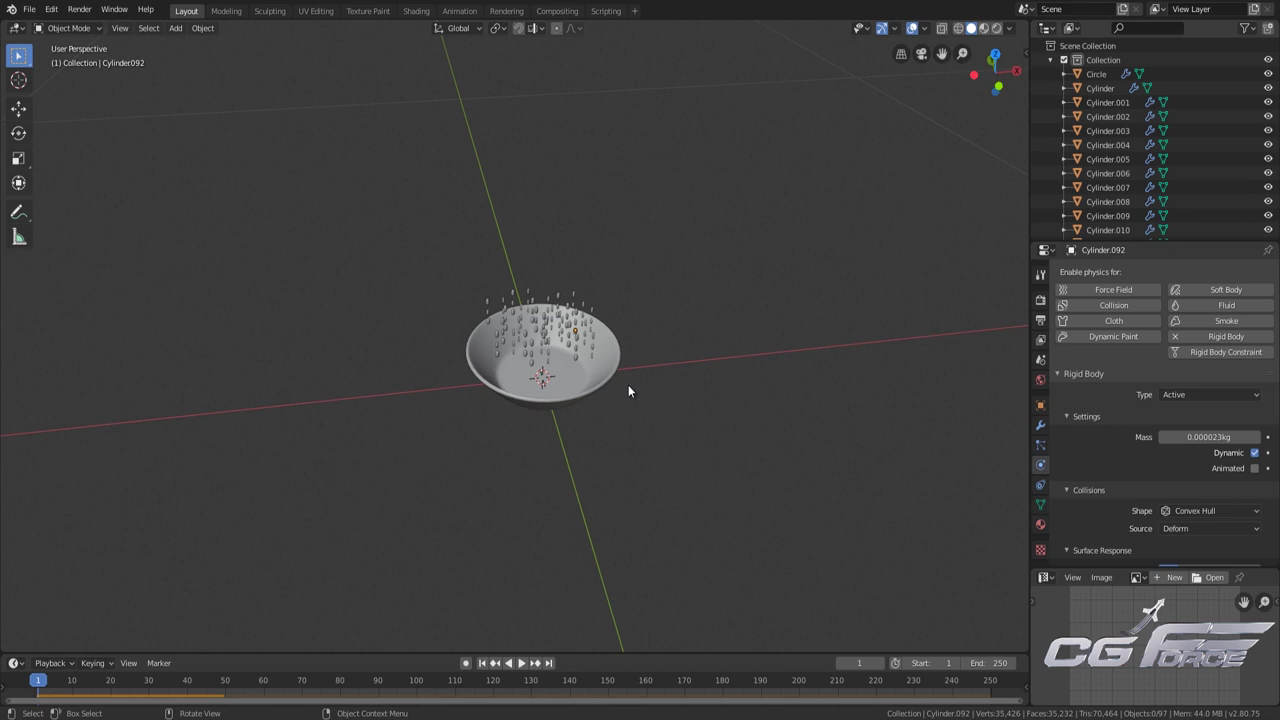
{"action": "scroll", "coordinate": [613, 462], "scroll_direction": "up", "scroll_amount": 8}
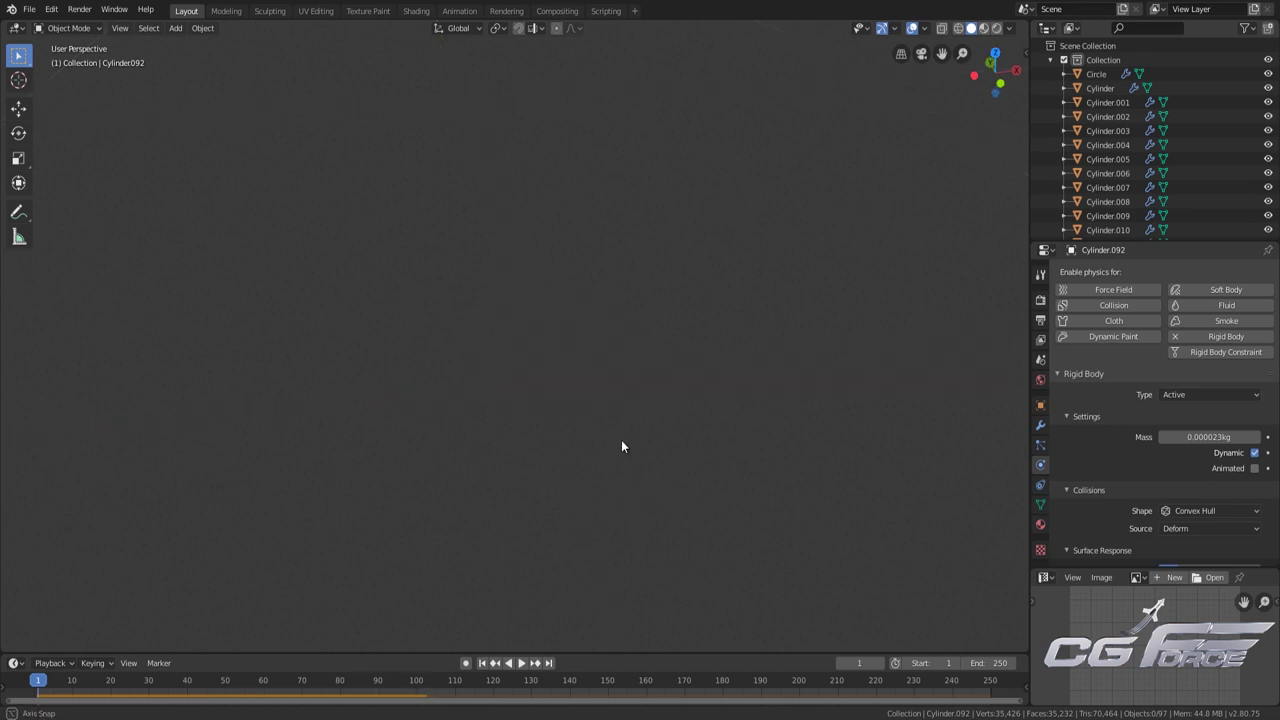
{"action": "scroll", "coordinate": [608, 473], "scroll_direction": "down", "scroll_amount": 8}
{"action": "key", "text": "a"}
{"action": "key", "text": "KP_Decimal"}
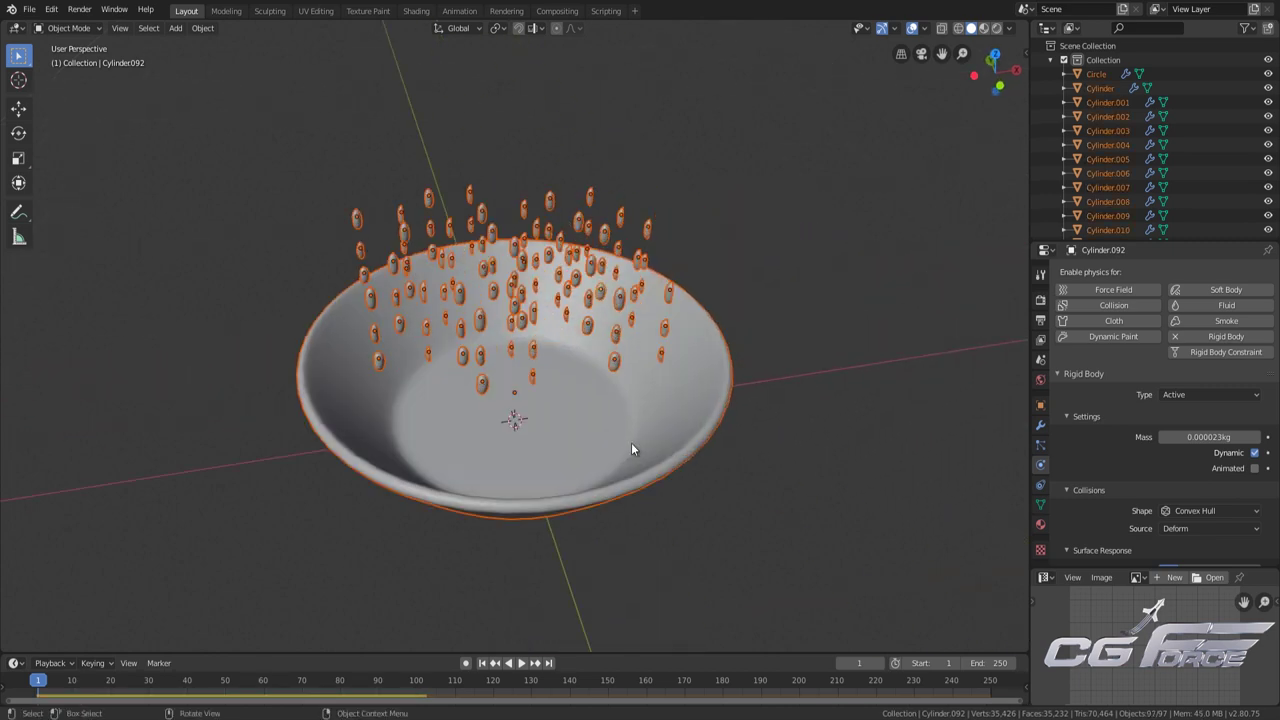
Box-select all the peanut cylinders above the bowl from a low side view
{"action": "left_click", "coordinate": [801, 425]}
{"action": "middle_click_drag", "start_coordinate": [801, 425], "coordinate": [643, 334]}
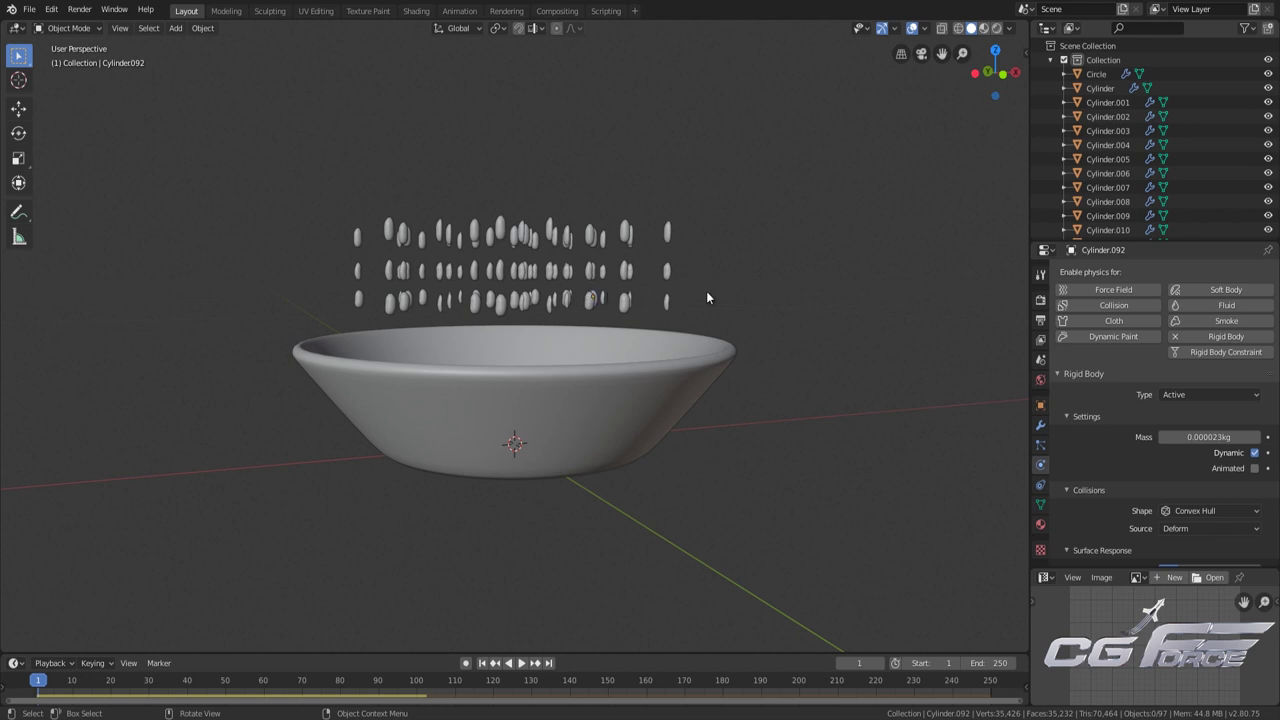
{"action": "left_click_drag", "start_coordinate": [698, 311], "coordinate": [214, 194]}
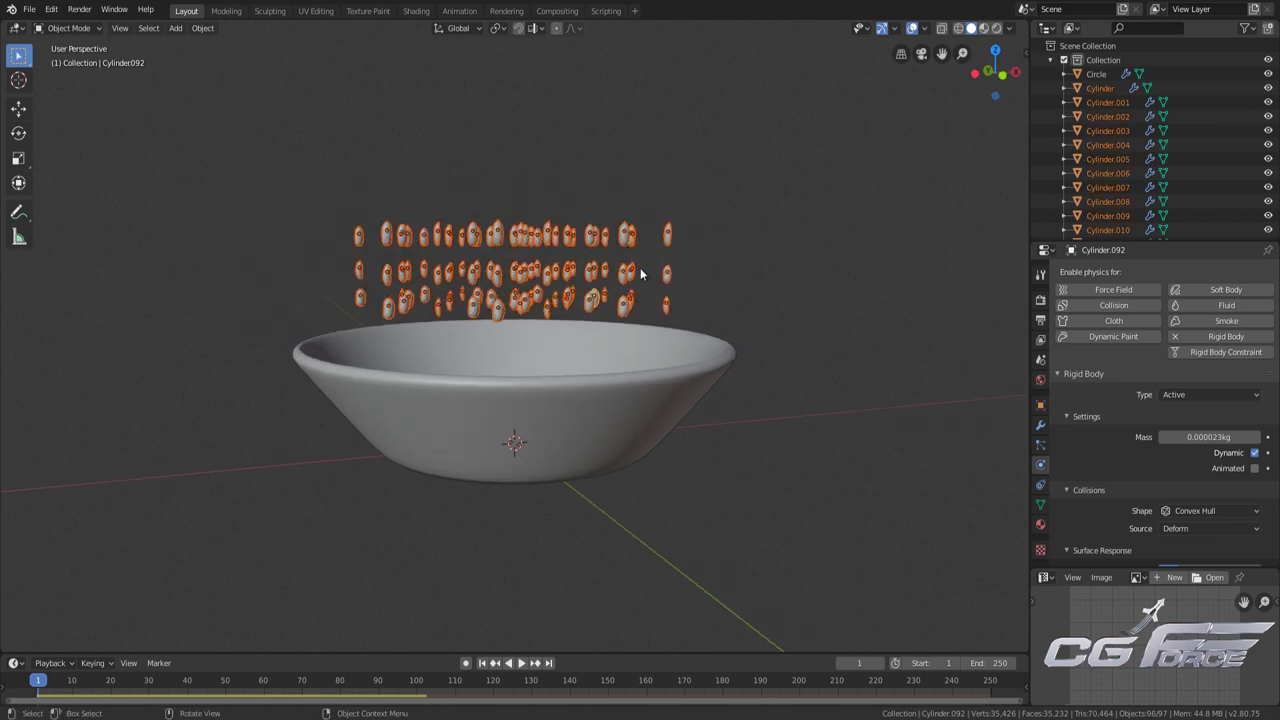
{"action": "middle_click_drag", "start_coordinate": [640, 268], "coordinate": [629, 282]}
{"action": "scroll", "coordinate": [629, 283], "scroll_direction": "up", "scroll_amount": 1}
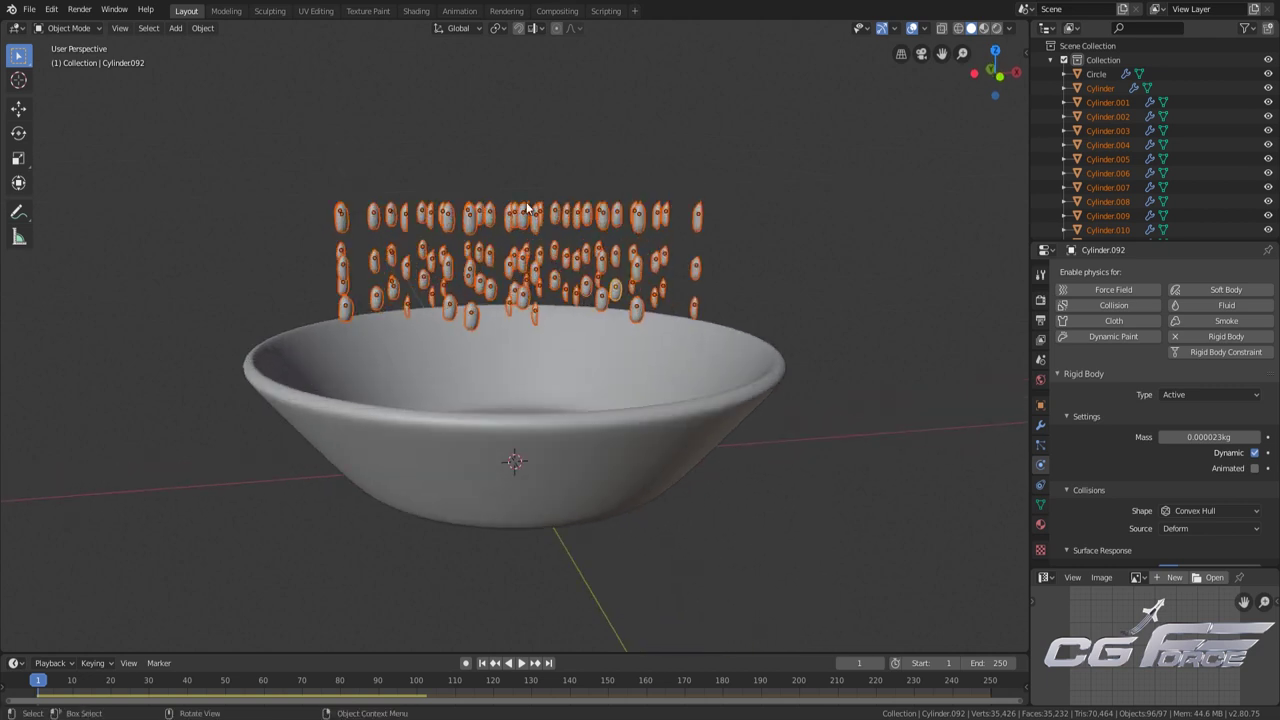
Set Pivot Point to Individual Origins and scale the peanuts up about 1.21
{"action": "left_click", "coordinate": [503, 30]}
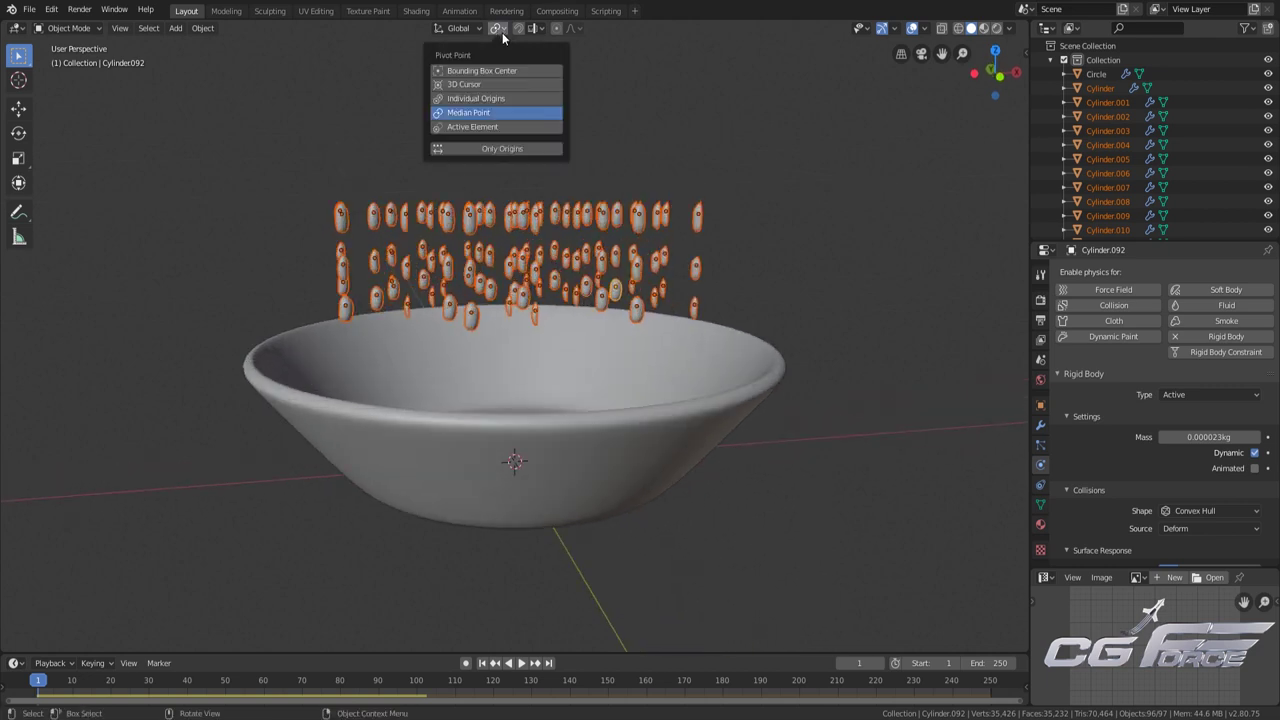
{"action": "left_click", "coordinate": [509, 99]}
{"action": "middle_click_drag", "start_coordinate": [659, 337], "coordinate": [661, 326]}
{"action": "key", "text": "s"}
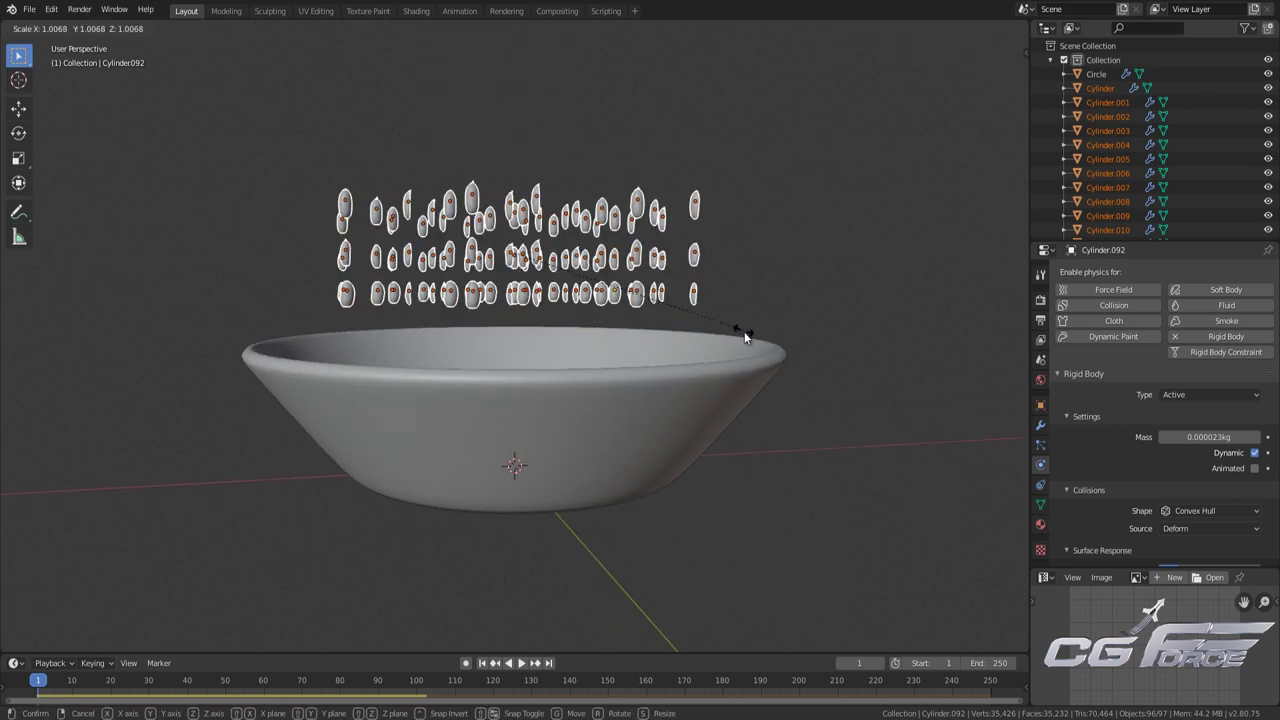
{"action": "left_click", "coordinate": [762, 415]}
Cancel a second resize attempt and deselect all the peanuts
{"action": "middle_click_drag", "start_coordinate": [724, 300], "coordinate": [777, 257]}
{"action": "key", "text": "s"}
{"action": "key", "text": "Escape"}
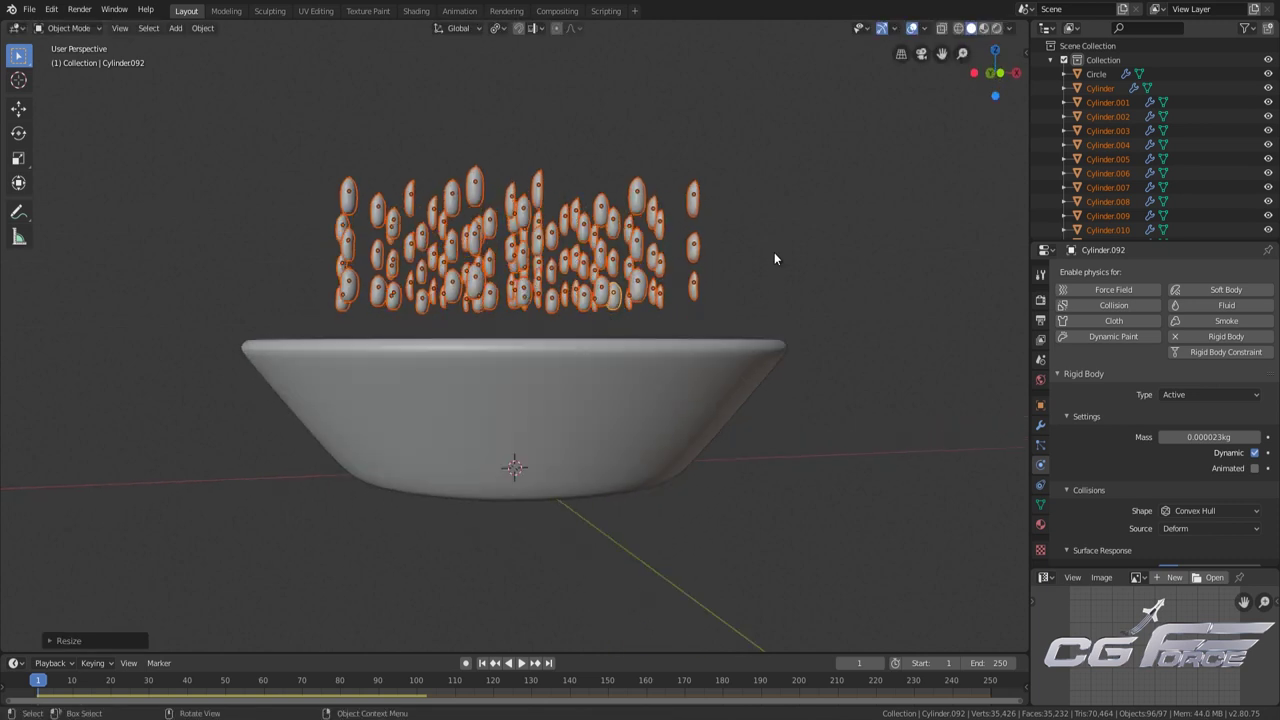
{"action": "left_click", "coordinate": [643, 157]}
{"action": "left_click", "coordinate": [495, 29]}
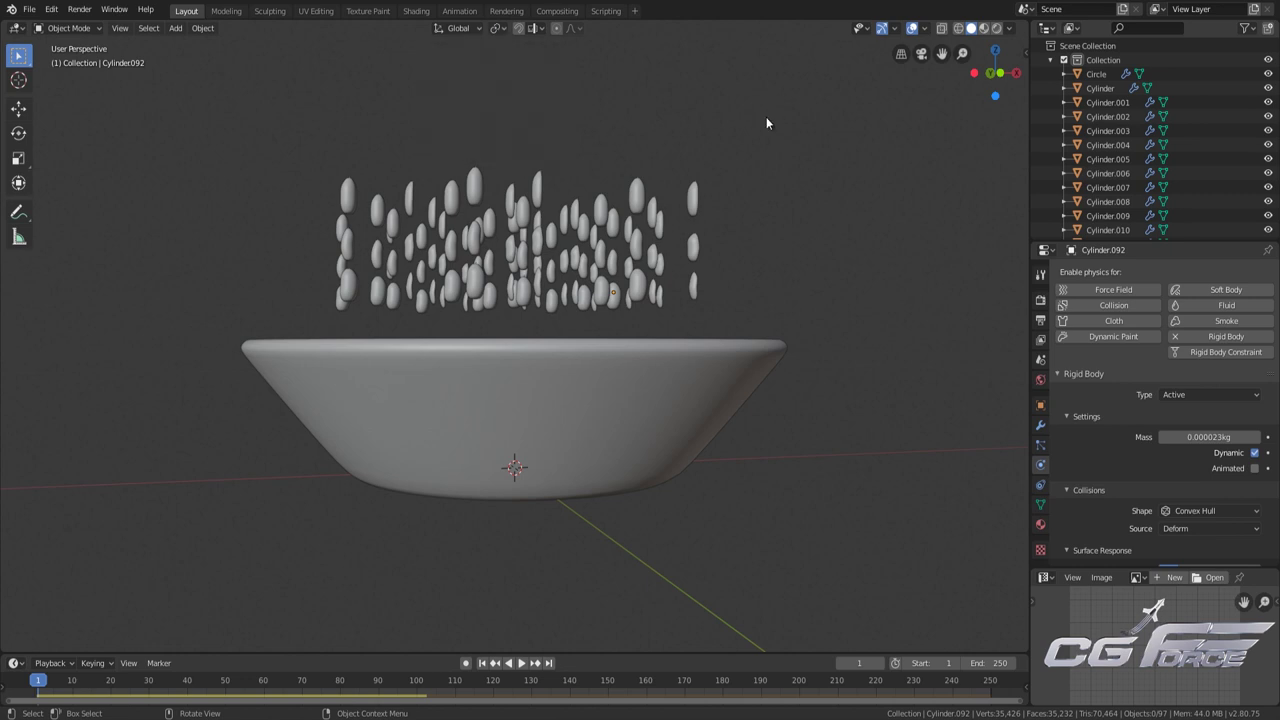
Save the blend file and orbit to look into the bowl
{"action": "scroll", "coordinate": [731, 179], "scroll_direction": "down", "scroll_amount": 2}
{"action": "key", "text": "ctrl+s"}
{"action": "middle_click_drag", "start_coordinate": [731, 179], "coordinate": [748, 308]}
{"action": "scroll", "coordinate": [760, 312], "scroll_direction": "up", "scroll_amount": 2}
Play the simulation to frame 20, watching the enlarged peanuts fall into the bowl
{"action": "key", "text": "space"}
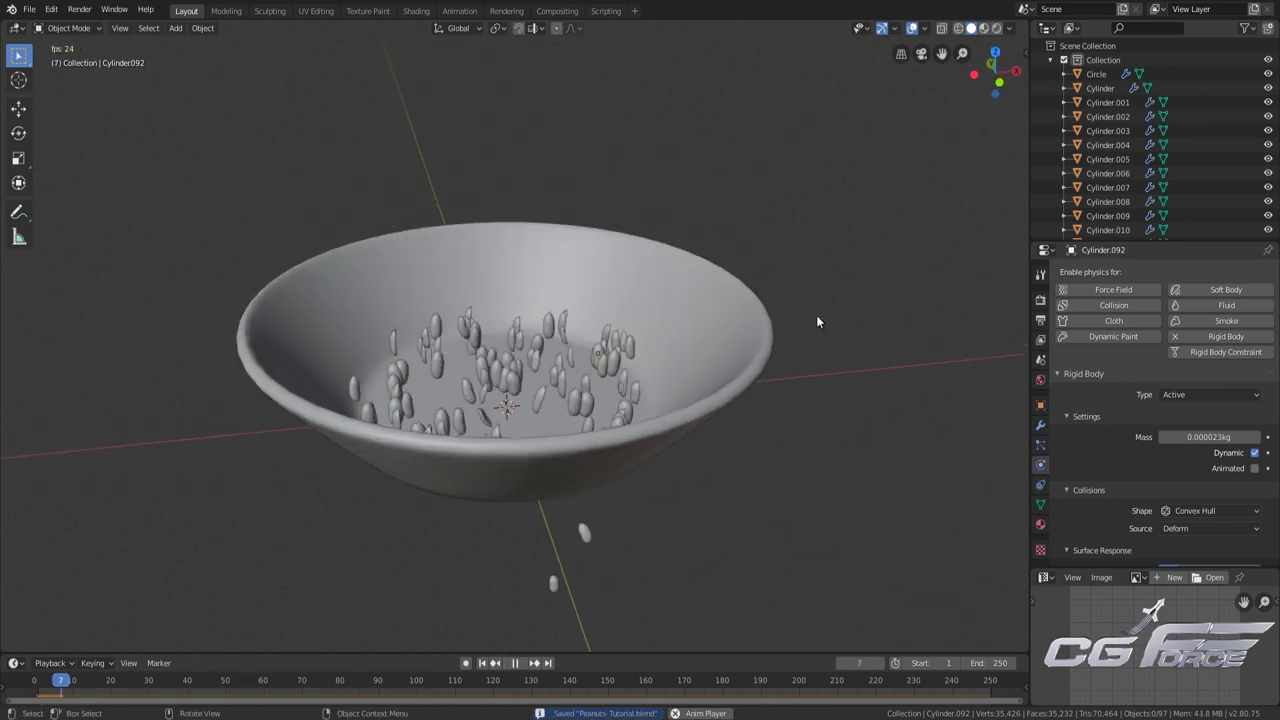
{"action": "middle_click_drag", "start_coordinate": [700, 313], "coordinate": [660, 358]}
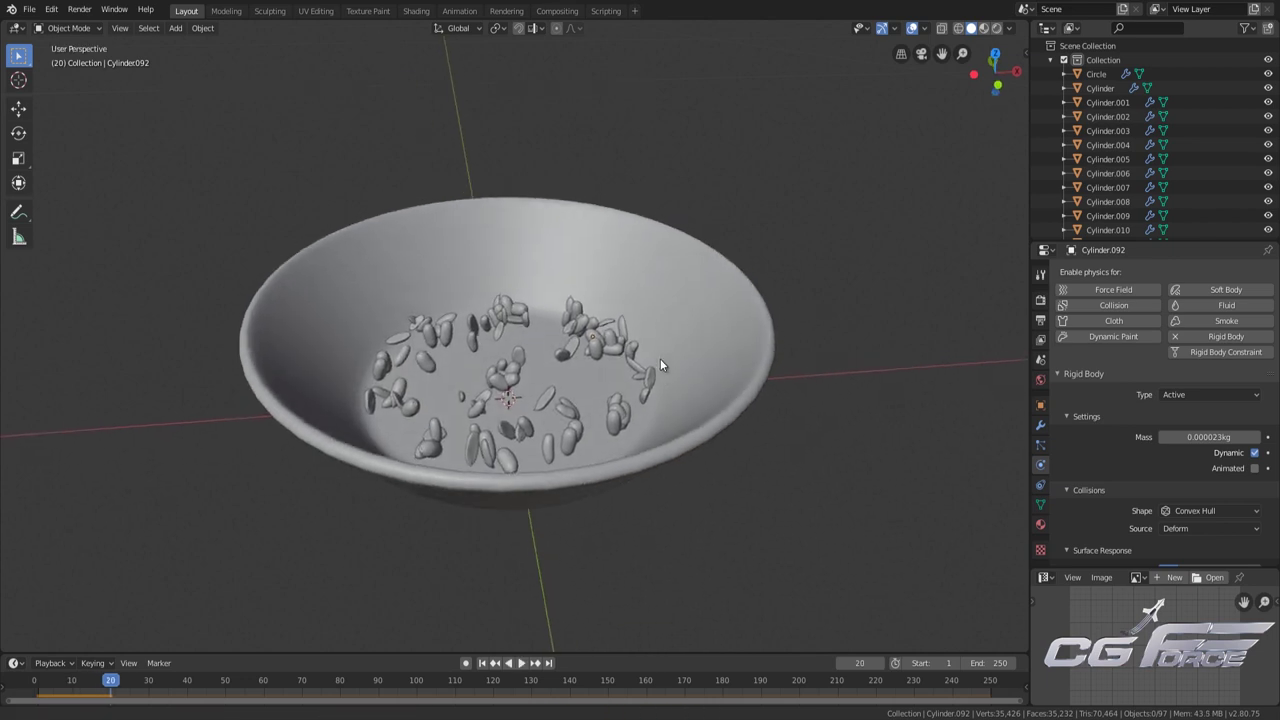
{"action": "scroll", "coordinate": [640, 336], "scroll_direction": "up", "scroll_amount": 2}
{"action": "scroll", "coordinate": [587, 368], "scroll_direction": "down", "scroll_amount": 10}
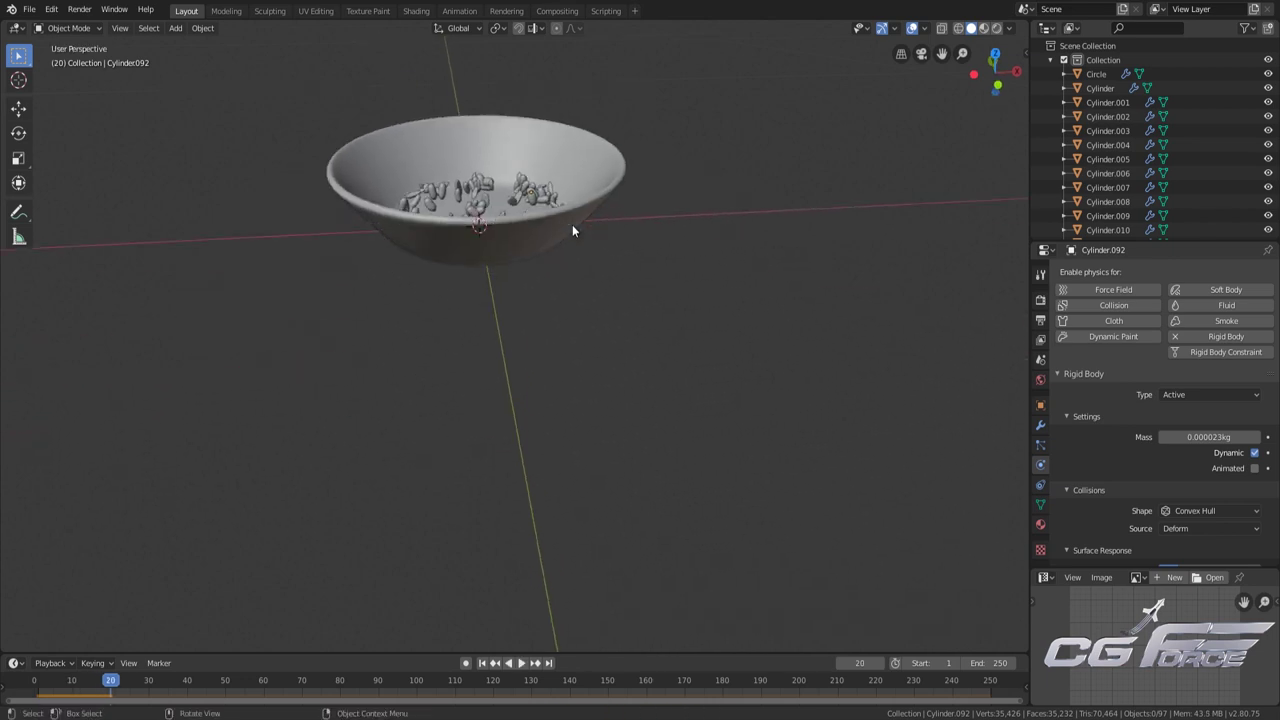
{"action": "key", "text": "a"}
{"action": "middle_click_drag", "start_coordinate": [571, 274], "coordinate": [586, 457]}
{"action": "key", "text": "alt+a"}
{"action": "mouse_move", "coordinate": [586, 302]}
{"action": "middle_mouse_down"}
{"action": "mouse_move", "coordinate": [583, 389]}
{"action": "mouse_move", "coordinate": [574, 269]}
{"action": "mouse_move", "coordinate": [594, 417]}
{"action": "mouse_move", "coordinate": [597, 324]}
{"action": "middle_mouse_up"}
Rewind the animation to frame 1 and save the file again
{"action": "key", "text": "shift+Left"}
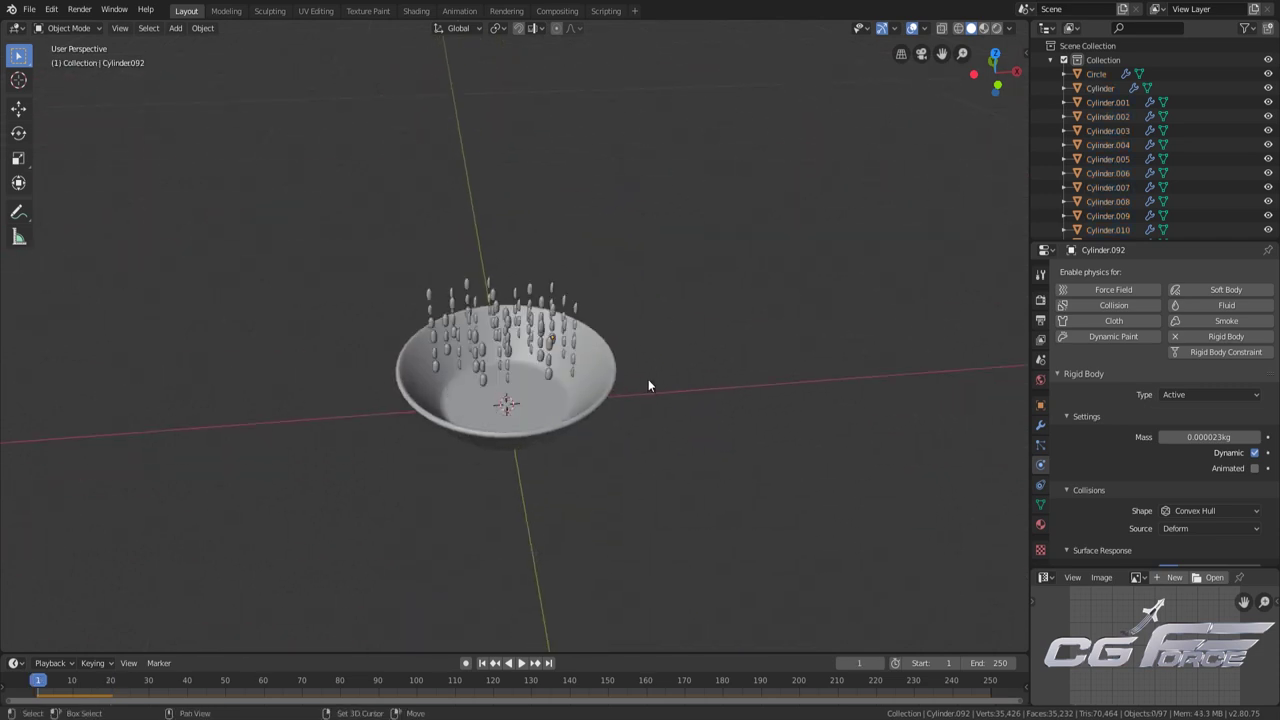
{"action": "key", "text": "ctrl+s"}
{"action": "middle_click_drag", "start_coordinate": [628, 393], "coordinate": [573, 388]}
Select the bowl to check its Passive, Mesh-shape rigid body settings in orthographic view
{"action": "left_click", "coordinate": [537, 321]}
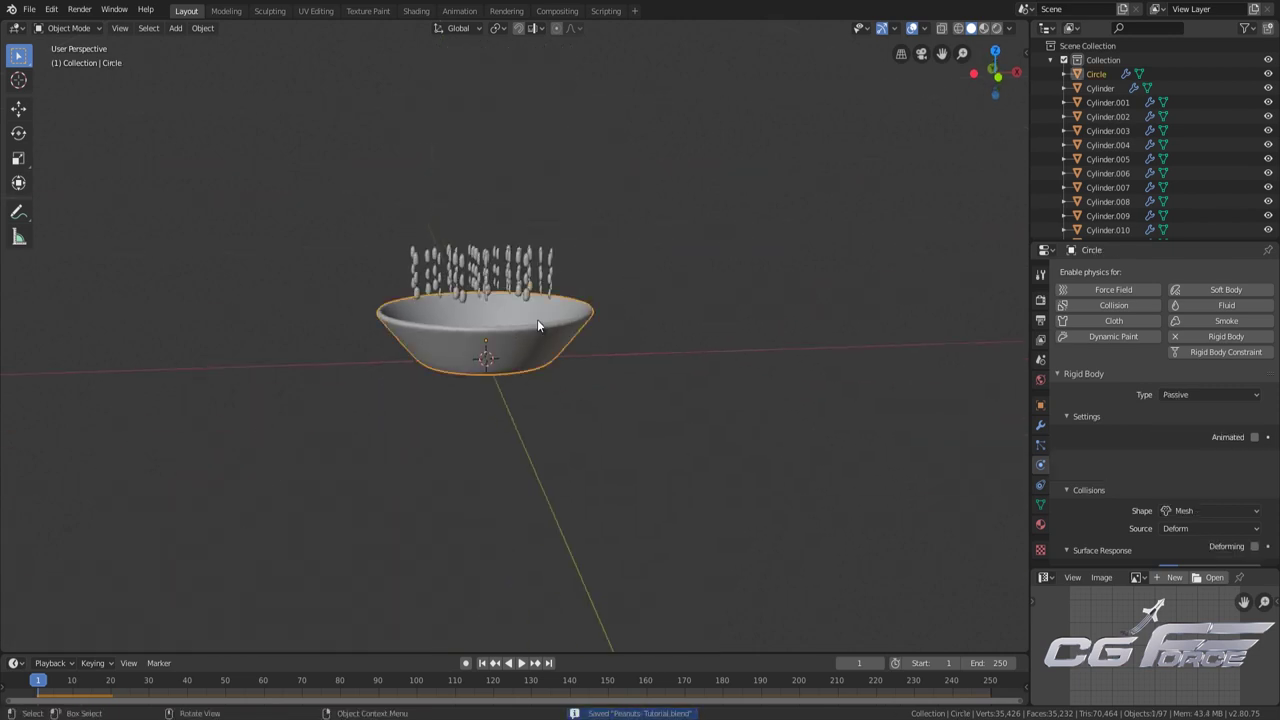
{"action": "key", "text": "KP_5"}
{"action": "key", "text": "KP_Decimal"}
{"action": "left_click", "coordinate": [780, 263]}
{"action": "middle_click_drag", "start_coordinate": [780, 263], "coordinate": [720, 306]}
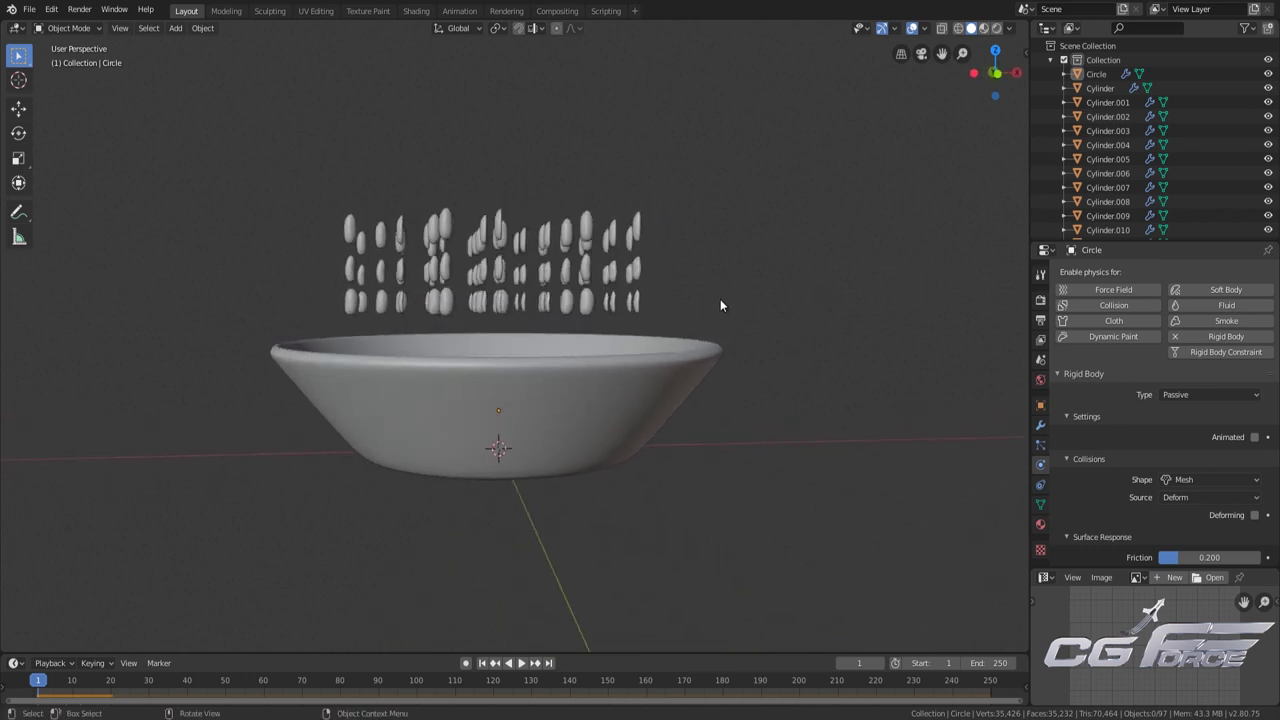
From a near side-on view, switch to wireframe and reselect the bowl in orthographic
{"action": "scroll", "coordinate": [722, 304], "scroll_direction": "down", "scroll_amount": 1}
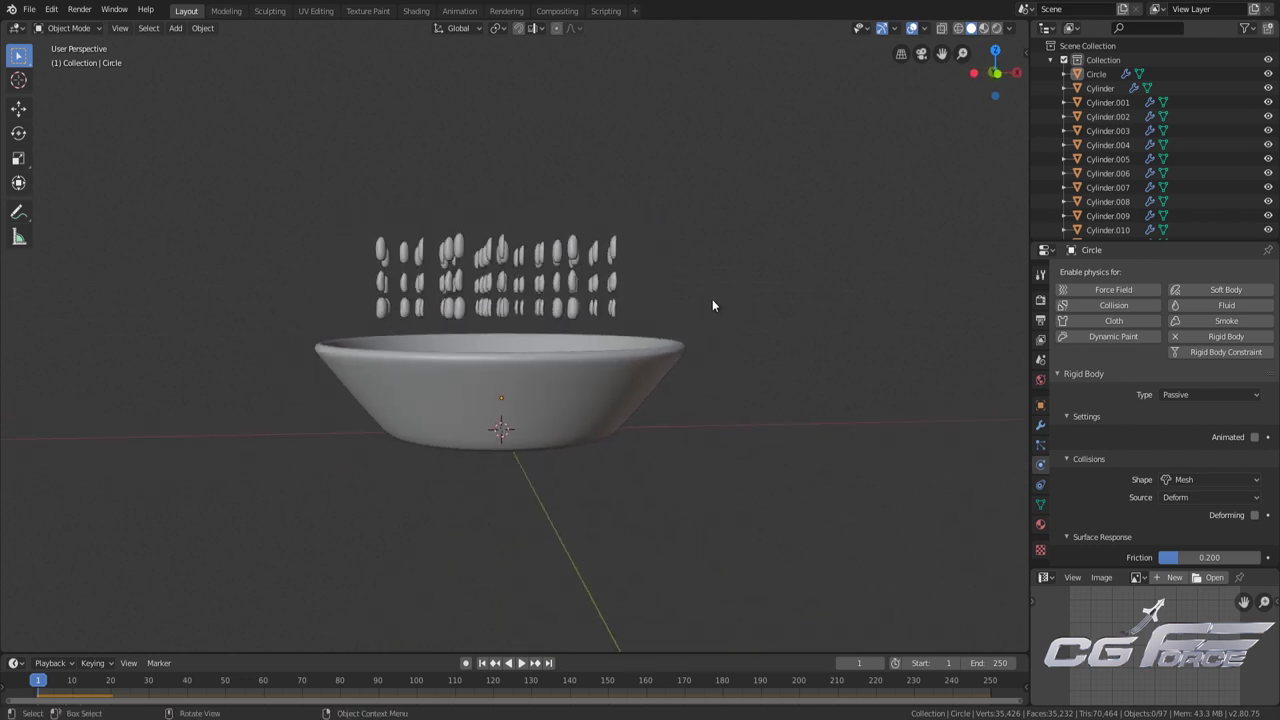
{"action": "middle_click_drag", "start_coordinate": [727, 305], "coordinate": [708, 312]}
{"action": "scroll", "coordinate": [708, 312], "scroll_direction": "up", "scroll_amount": 3}
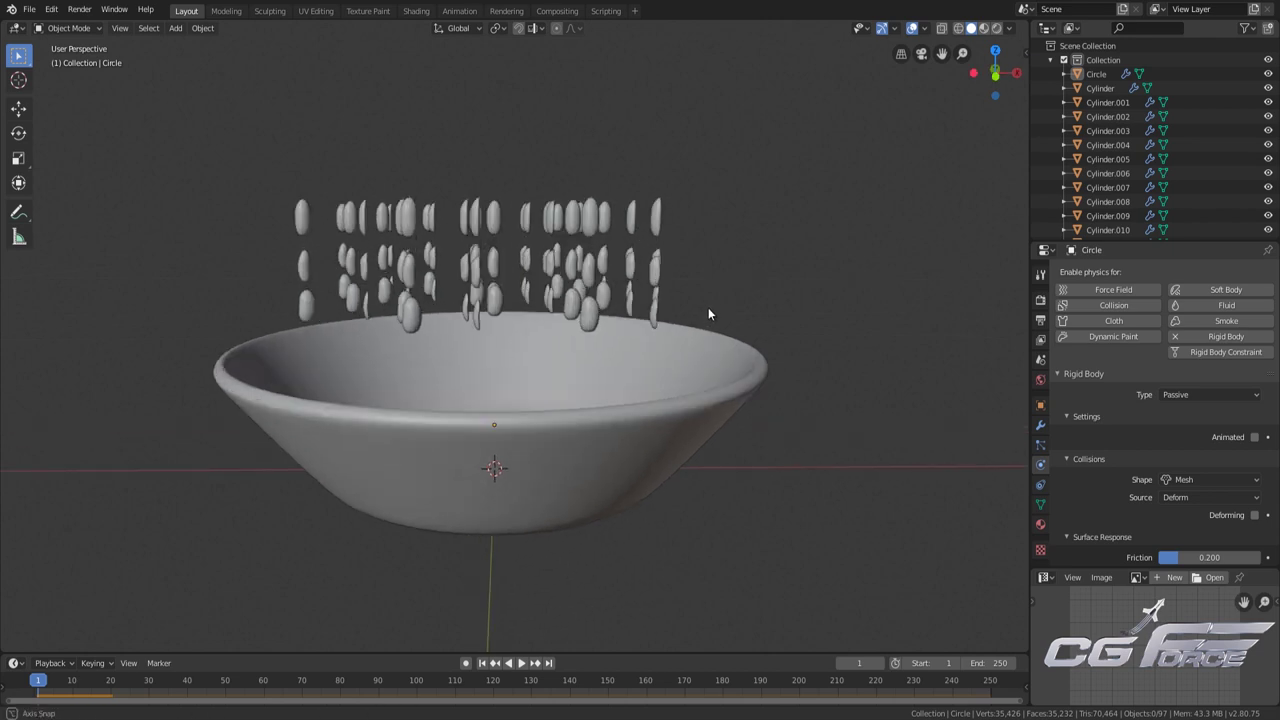
{"action": "scroll", "coordinate": [754, 311], "scroll_direction": "down", "scroll_amount": 2}
{"action": "middle_click_drag", "start_coordinate": [728, 325], "coordinate": [691, 318]}
{"action": "scroll", "coordinate": [671, 358], "scroll_direction": "up", "scroll_amount": 2}
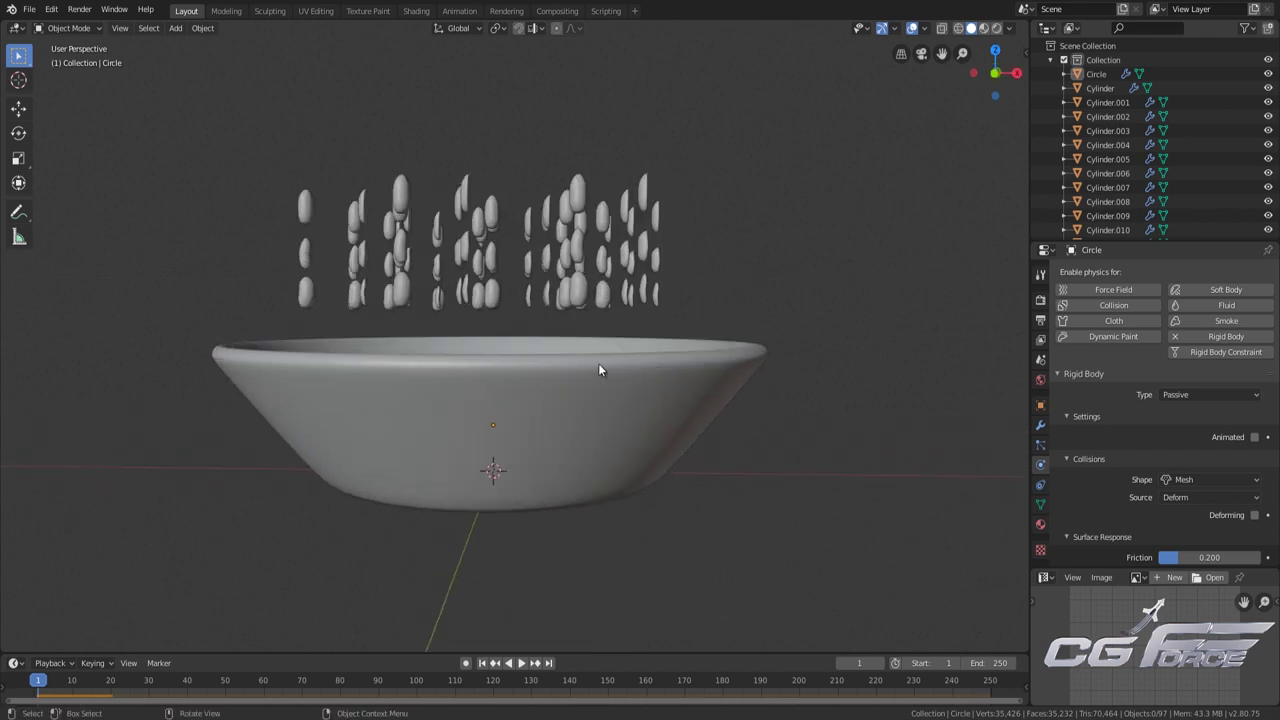
{"action": "scroll", "coordinate": [528, 398], "scroll_direction": "down", "scroll_amount": 2}
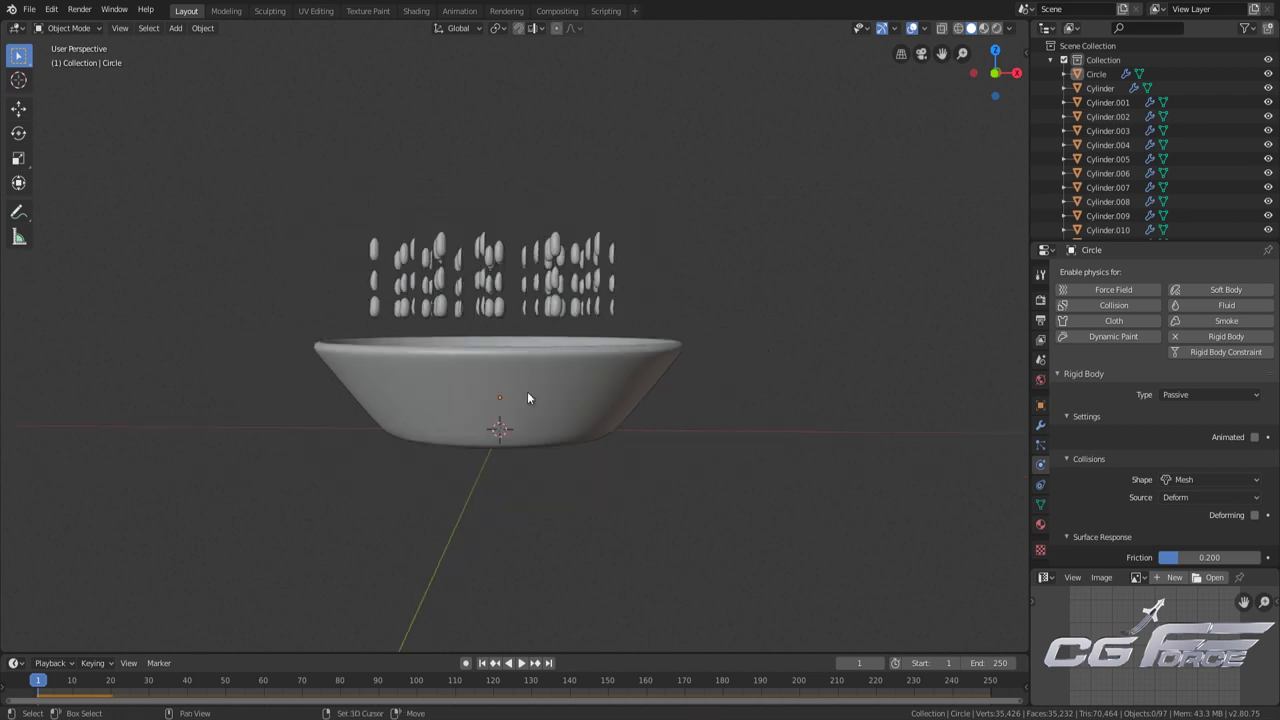
{"action": "key", "text": "shift+z"}
{"action": "left_click", "coordinate": [578, 373]}
{"action": "key", "text": "KP_5"}
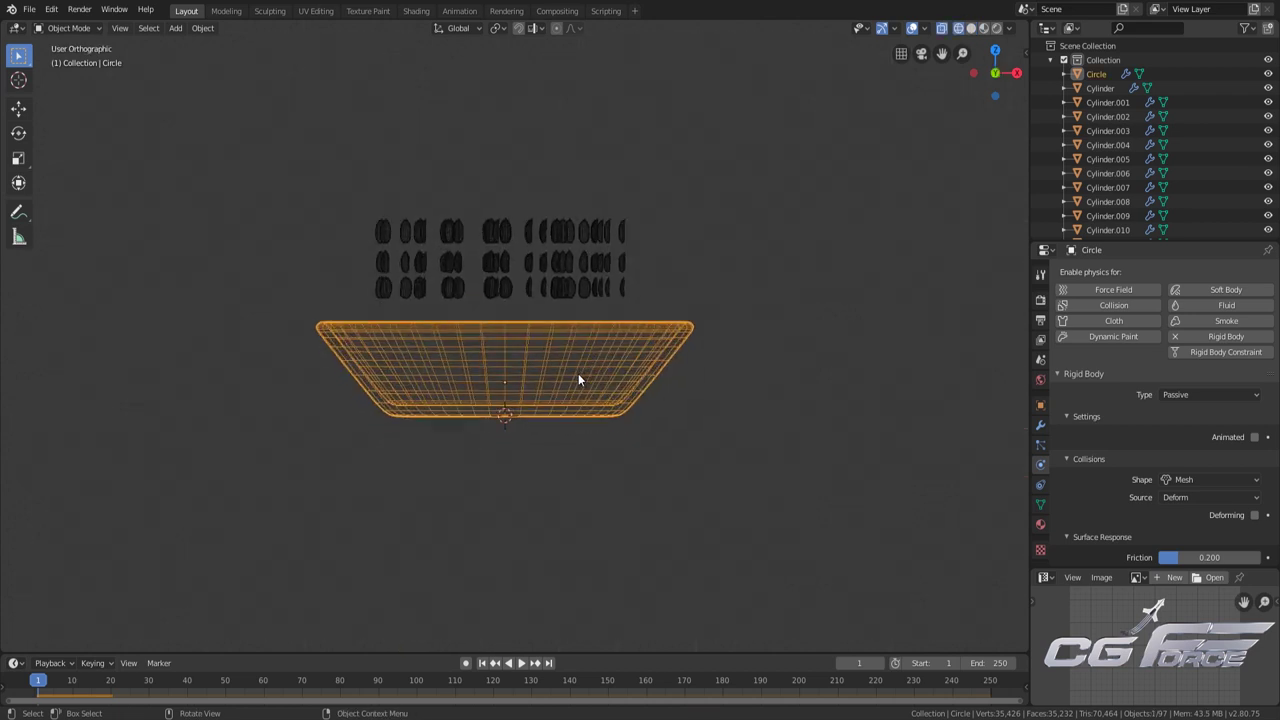
In front wireframe view, check the bowl's 0.200 friction and 0.200 bounciness
{"action": "key", "text": "KP_1"}
{"action": "scroll", "coordinate": [1176, 493], "scroll_direction": "down", "scroll_amount": 3}
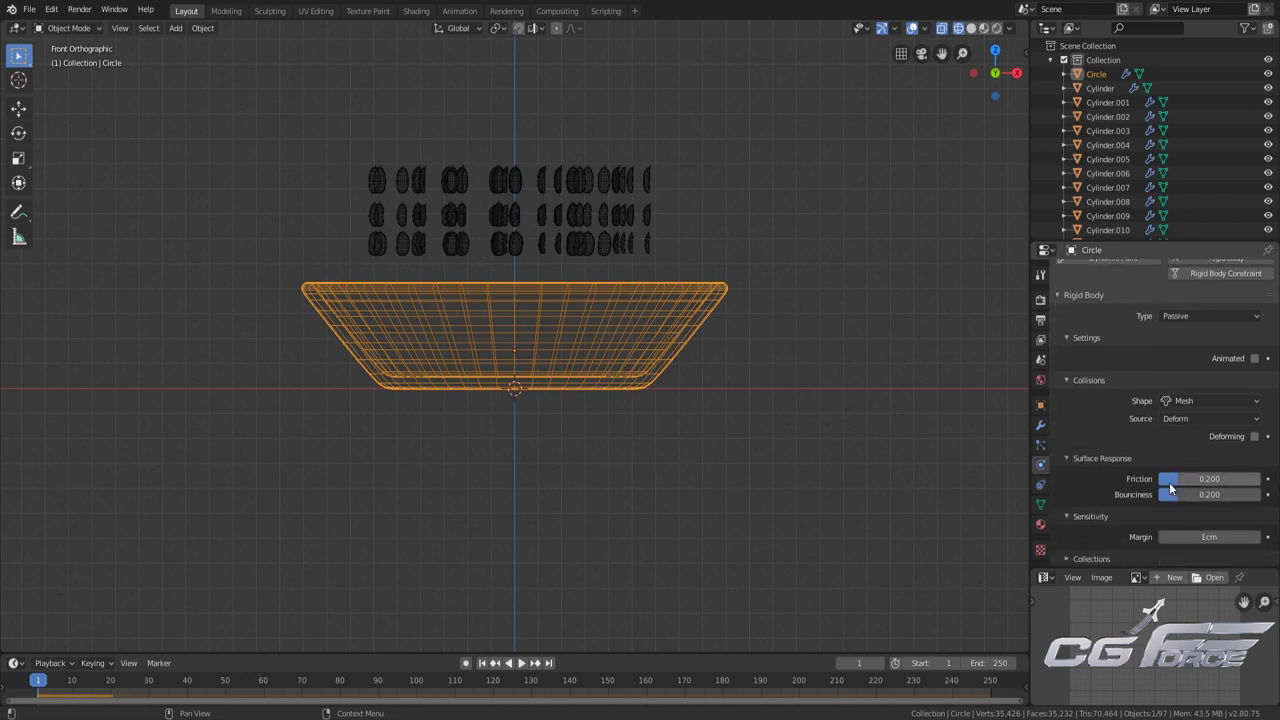
{"action": "scroll", "coordinate": [612, 359], "scroll_direction": "up", "scroll_amount": 3}
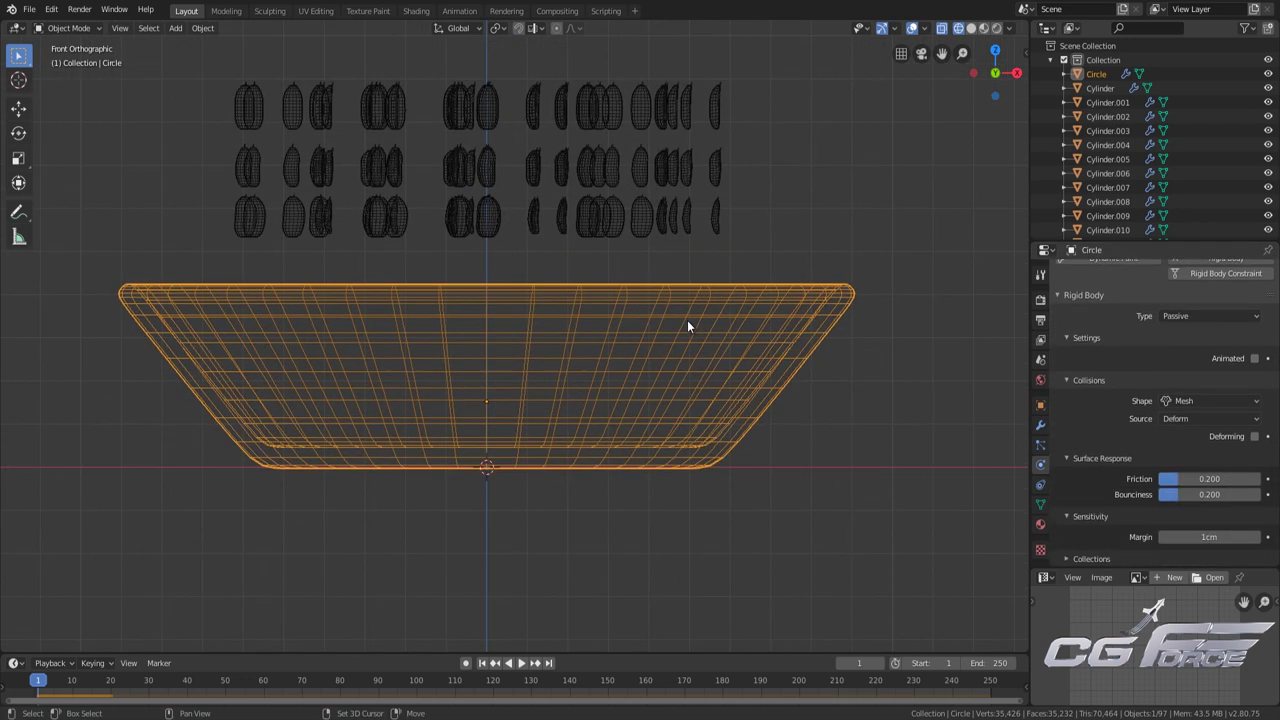
{"action": "middle_click_drag", "start_coordinate": [702, 320], "coordinate": [721, 354]}
{"action": "key", "text": "KP_1"}
{"action": "key", "text": "shift+z"}
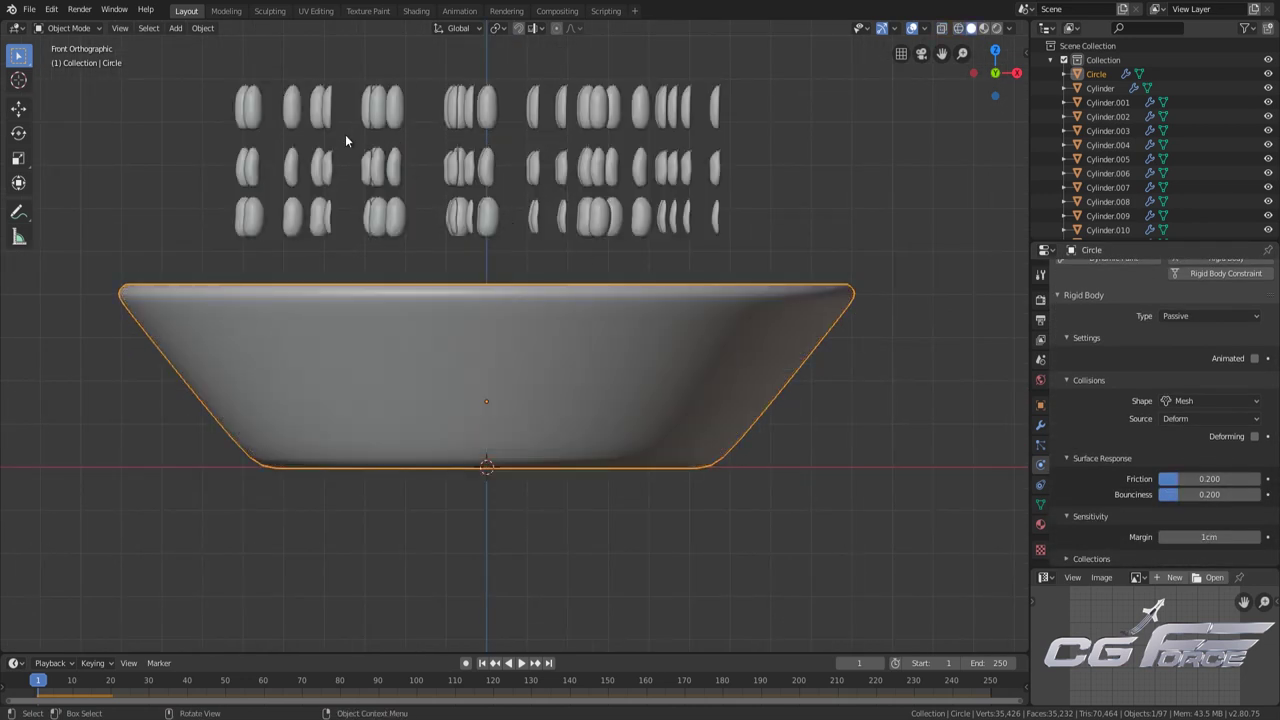
{"action": "key", "text": "shift+z"}
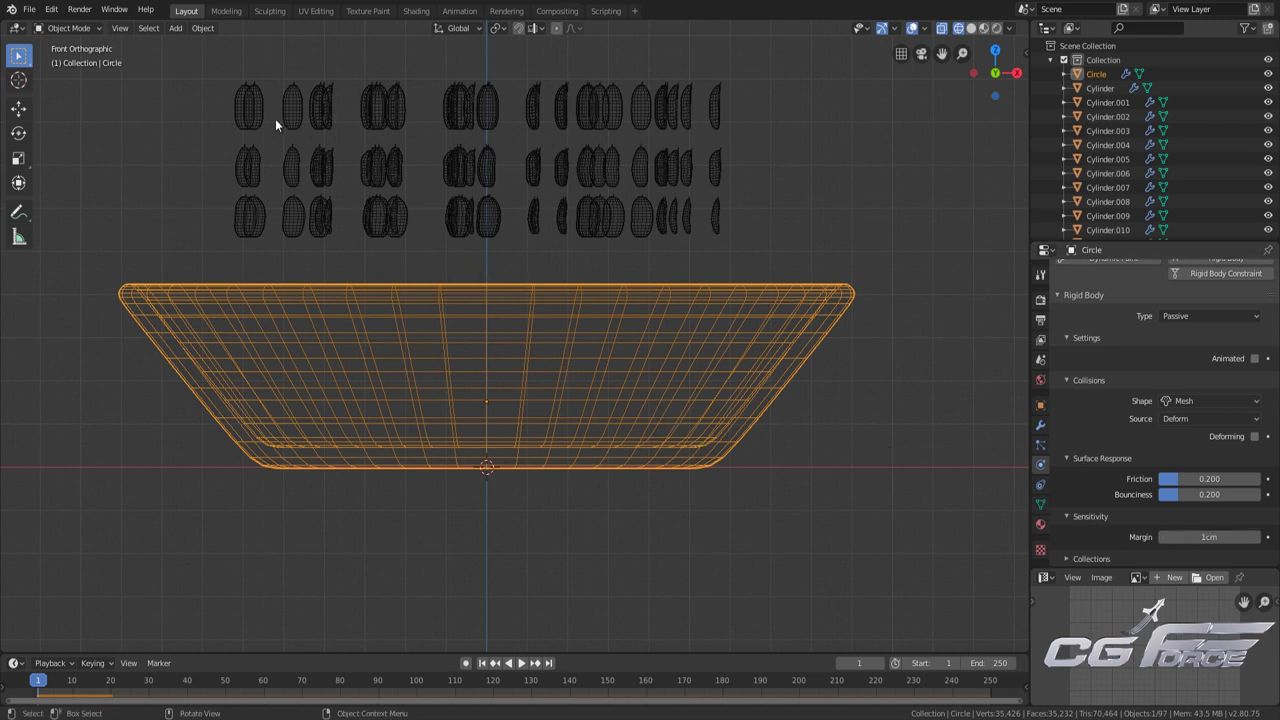
Confirm the 1cm collision margin, return to solid shading in perspective, and deselect the bowl
{"action": "scroll", "coordinate": [455, 400], "scroll_direction": "down", "scroll_amount": 2}
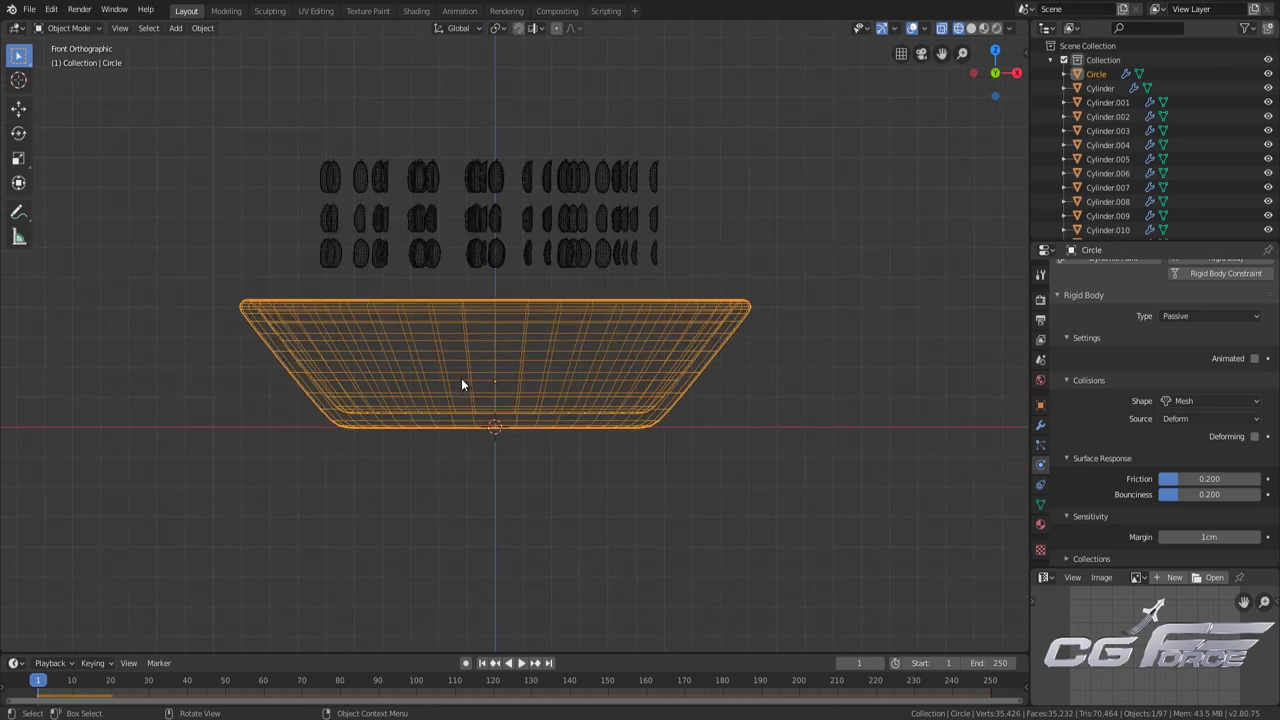
{"action": "key", "text": "shift+z"}
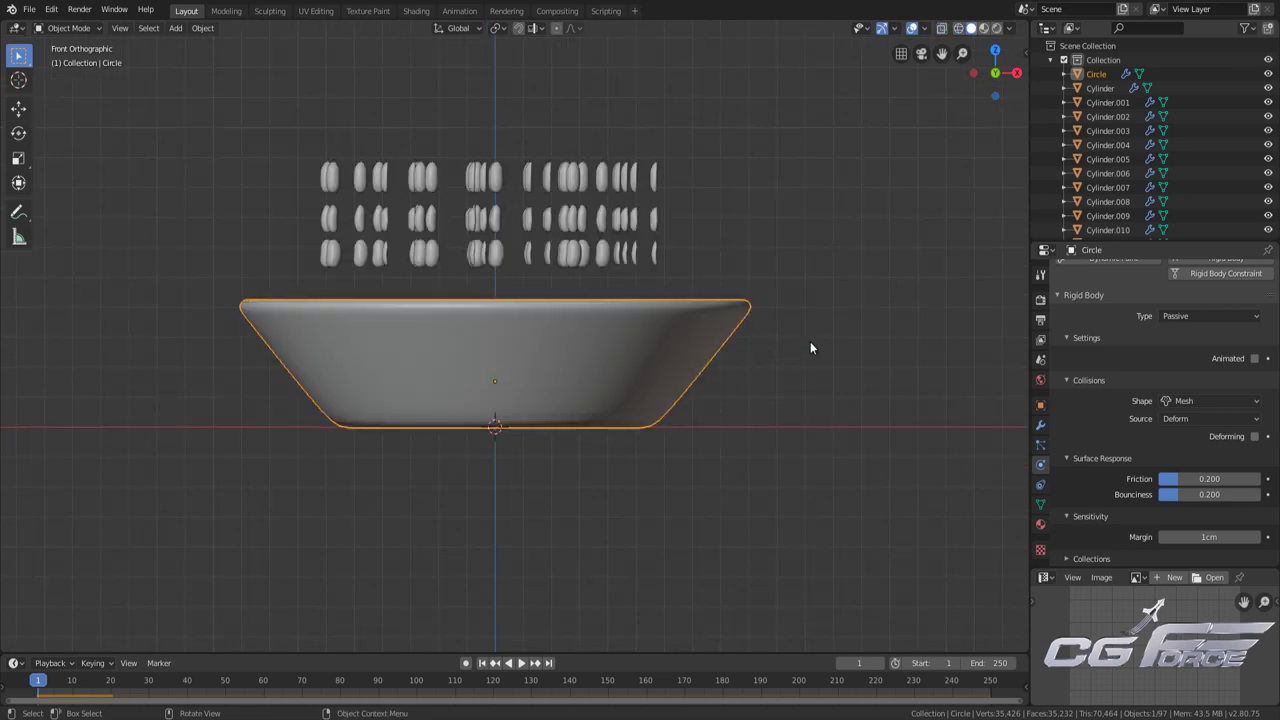
{"action": "middle_click_drag", "start_coordinate": [810, 348], "coordinate": [746, 375]}
{"action": "scroll", "coordinate": [632, 365], "scroll_direction": "down", "scroll_amount": 2}
{"action": "middle_click_drag", "start_coordinate": [632, 365], "coordinate": [541, 343]}
{"action": "middle_click_drag", "start_coordinate": [573, 389], "coordinate": [654, 357]}
{"action": "scroll", "coordinate": [654, 357], "scroll_direction": "up", "scroll_amount": 2}
{"action": "left_click", "coordinate": [760, 256]}
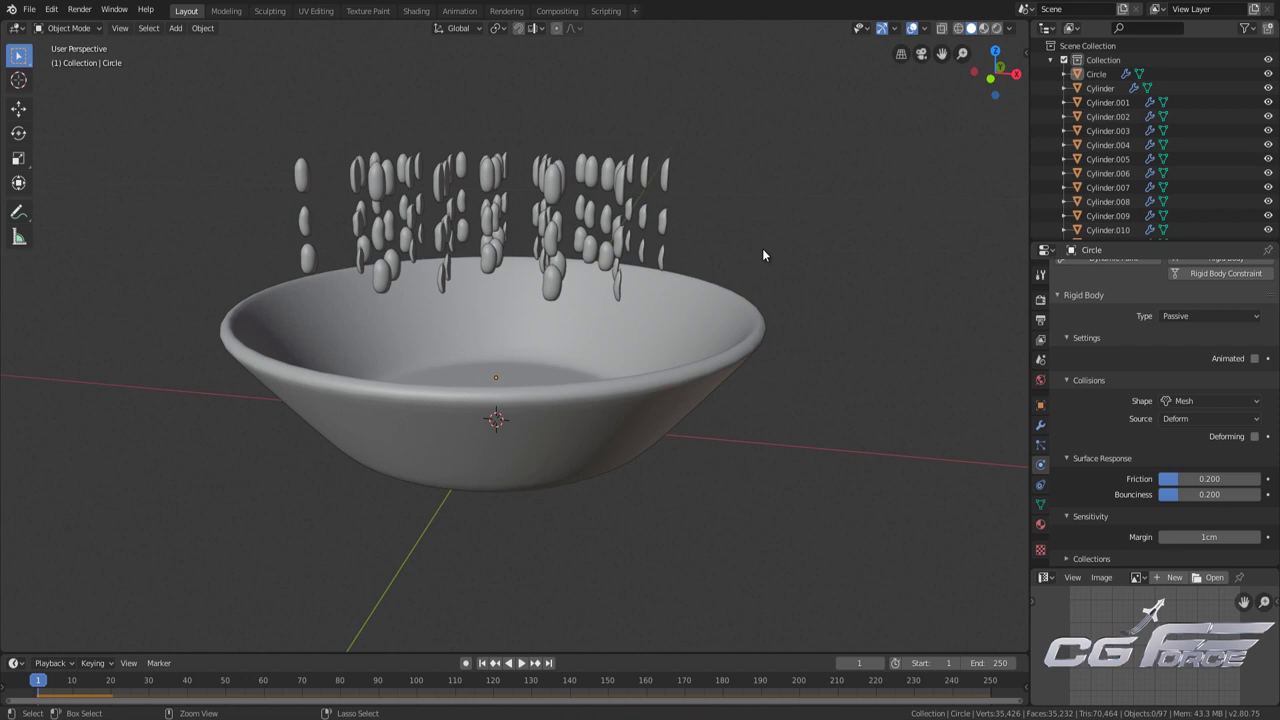
Save the file and orbit around the bowl to inspect the hanging peanuts
{"action": "key", "text": "ctrl+s"}
{"action": "middle_click_drag", "start_coordinate": [614, 313], "coordinate": [643, 306]}
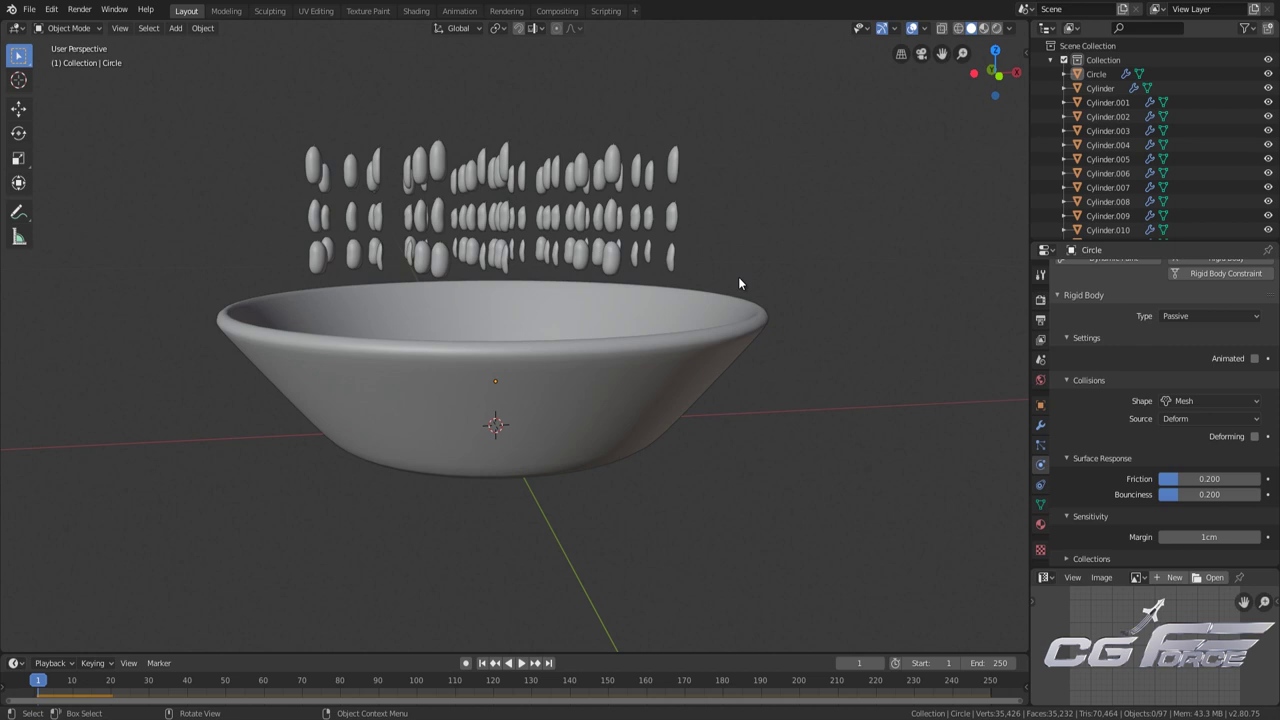
{"action": "left_click", "coordinate": [760, 372]}
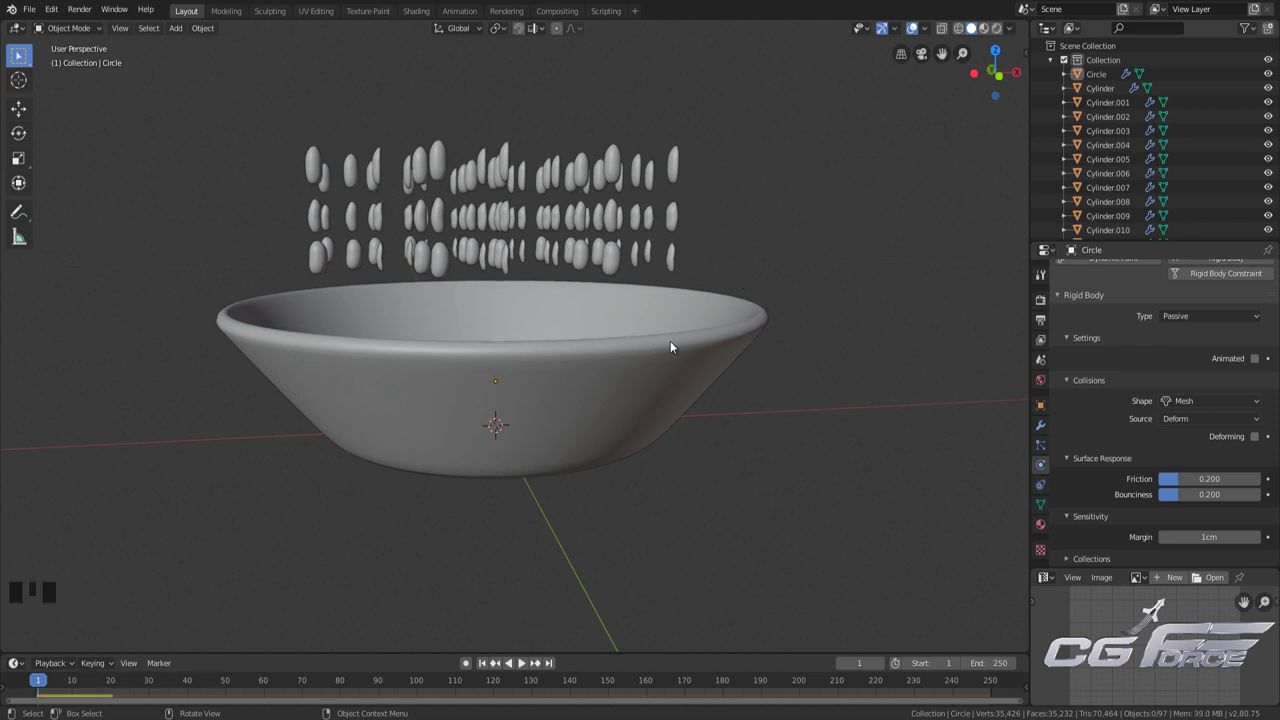
{"action": "middle_click_drag", "start_coordinate": [592, 217], "coordinate": [641, 313]}
{"action": "scroll", "coordinate": [577, 286], "scroll_direction": "up", "scroll_amount": 1}
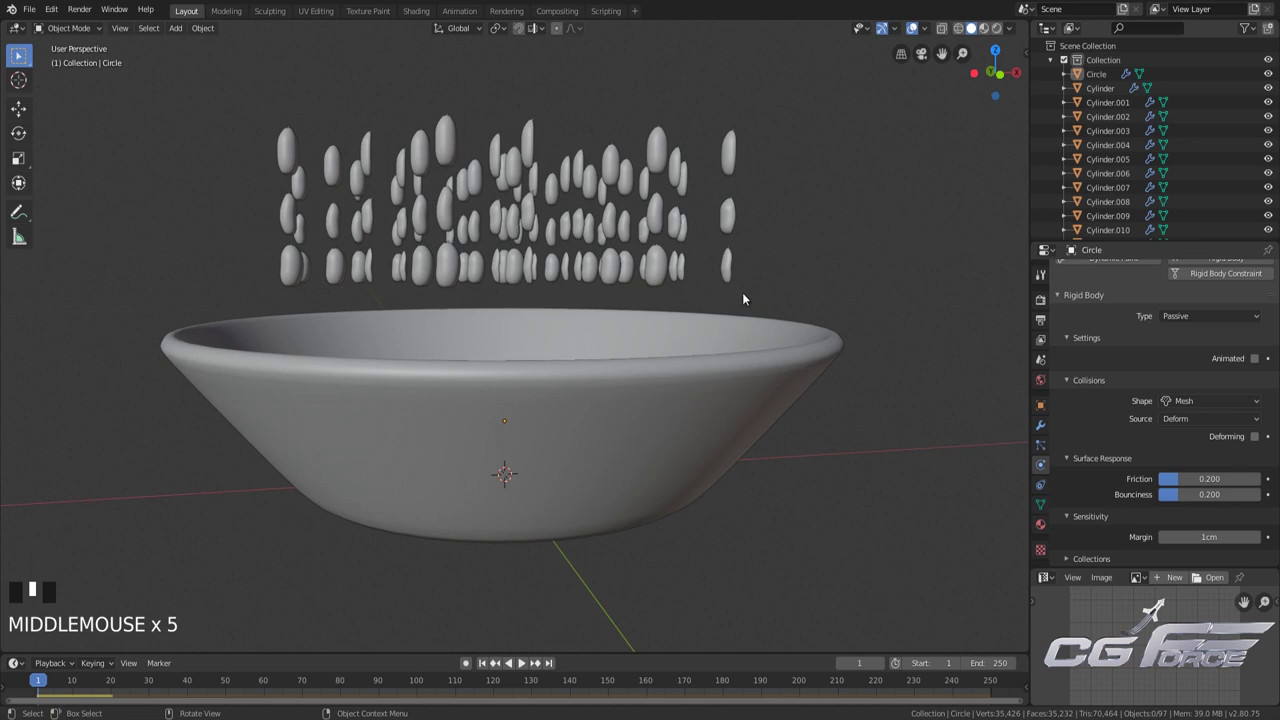
{"action": "middle_click_drag", "start_coordinate": [724, 289], "coordinate": [626, 320]}
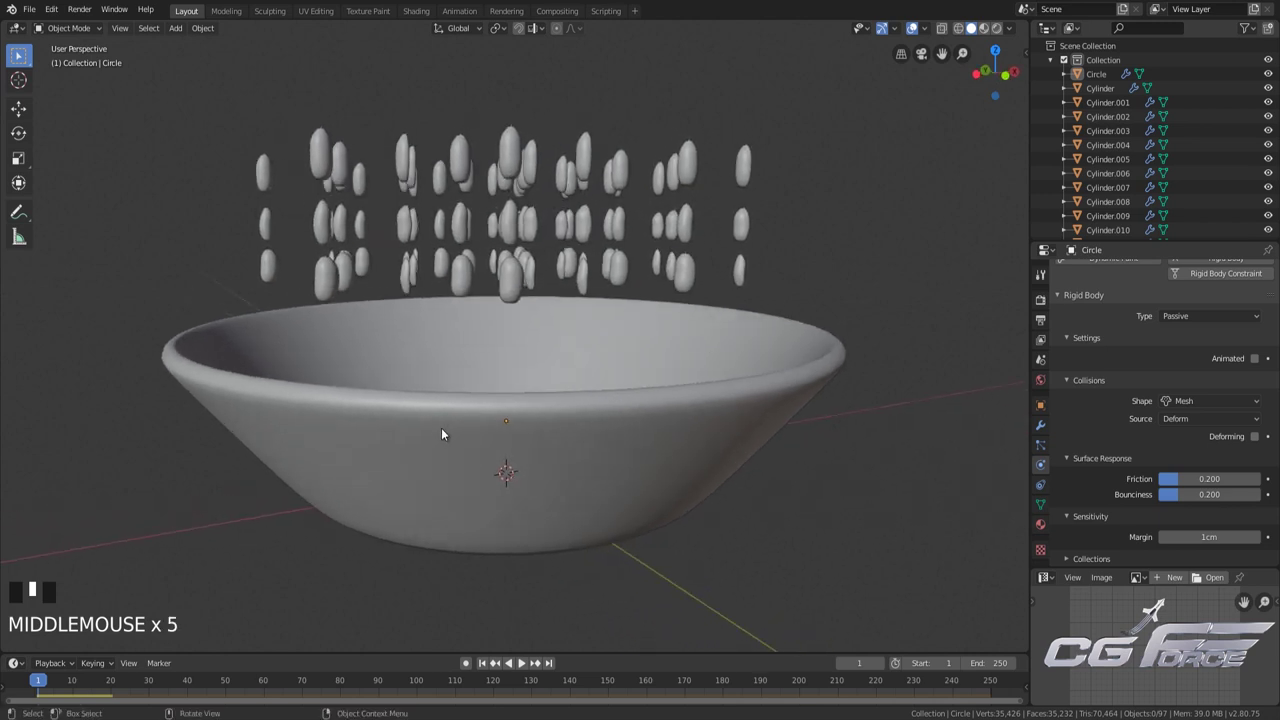
{"action": "middle_click_drag", "start_coordinate": [466, 410], "coordinate": [498, 398]}
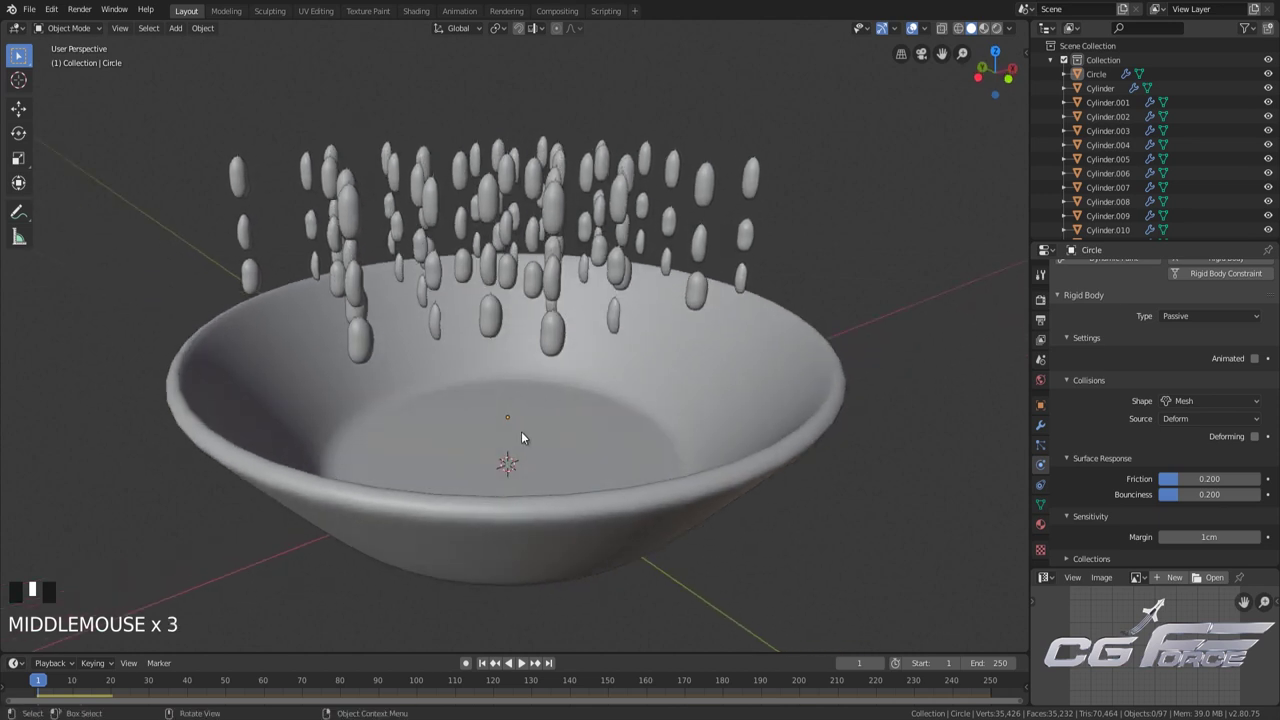
{"action": "scroll", "coordinate": [521, 431], "scroll_direction": "down", "scroll_amount": 1}
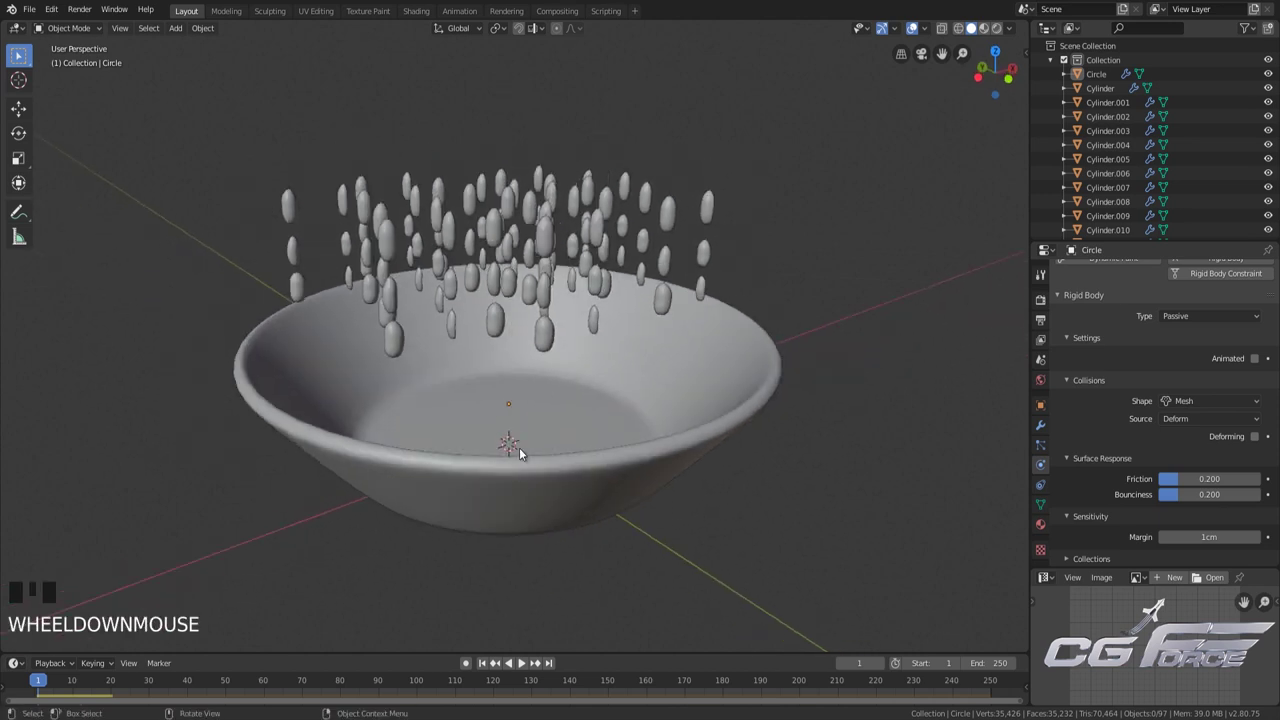
{"action": "middle_click_drag", "start_coordinate": [519, 447], "coordinate": [506, 345]}
{"action": "middle_click_drag", "start_coordinate": [512, 515], "coordinate": [462, 430], "text": "shift"}
{"action": "scroll", "coordinate": [510, 444], "scroll_direction": "up", "scroll_amount": 1}
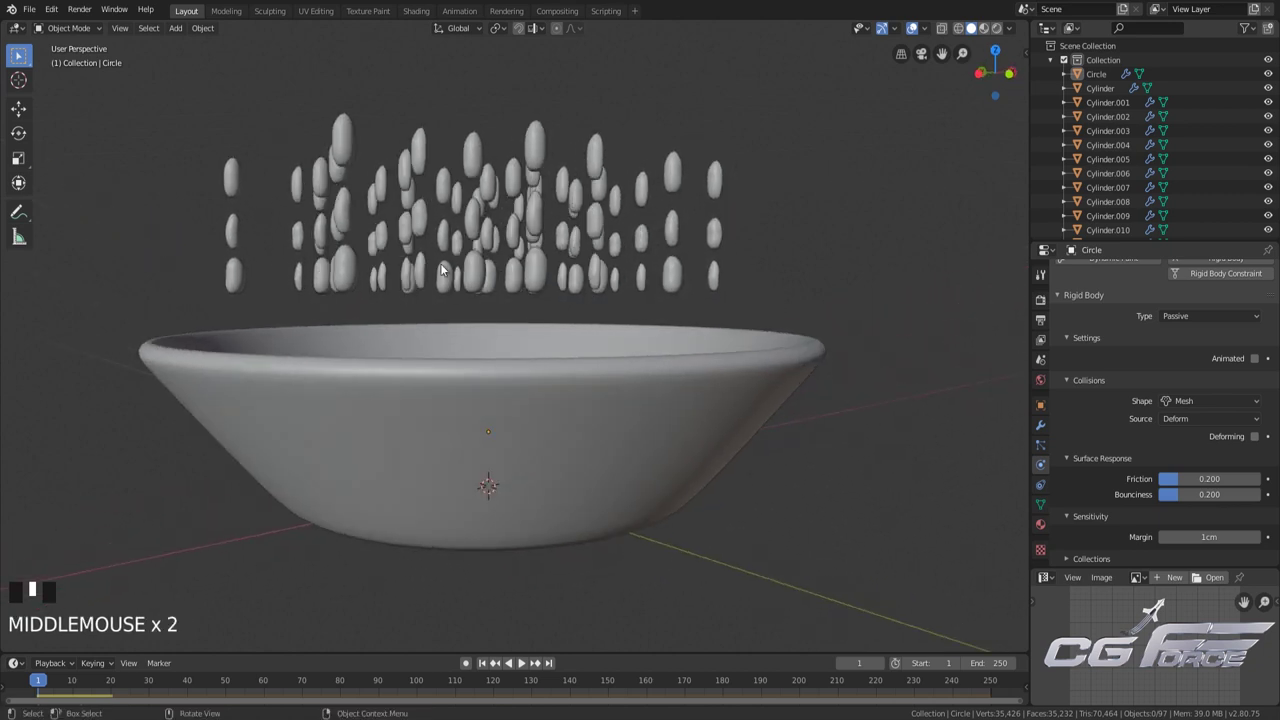
{"action": "middle_click_drag", "start_coordinate": [396, 283], "coordinate": [506, 319]}
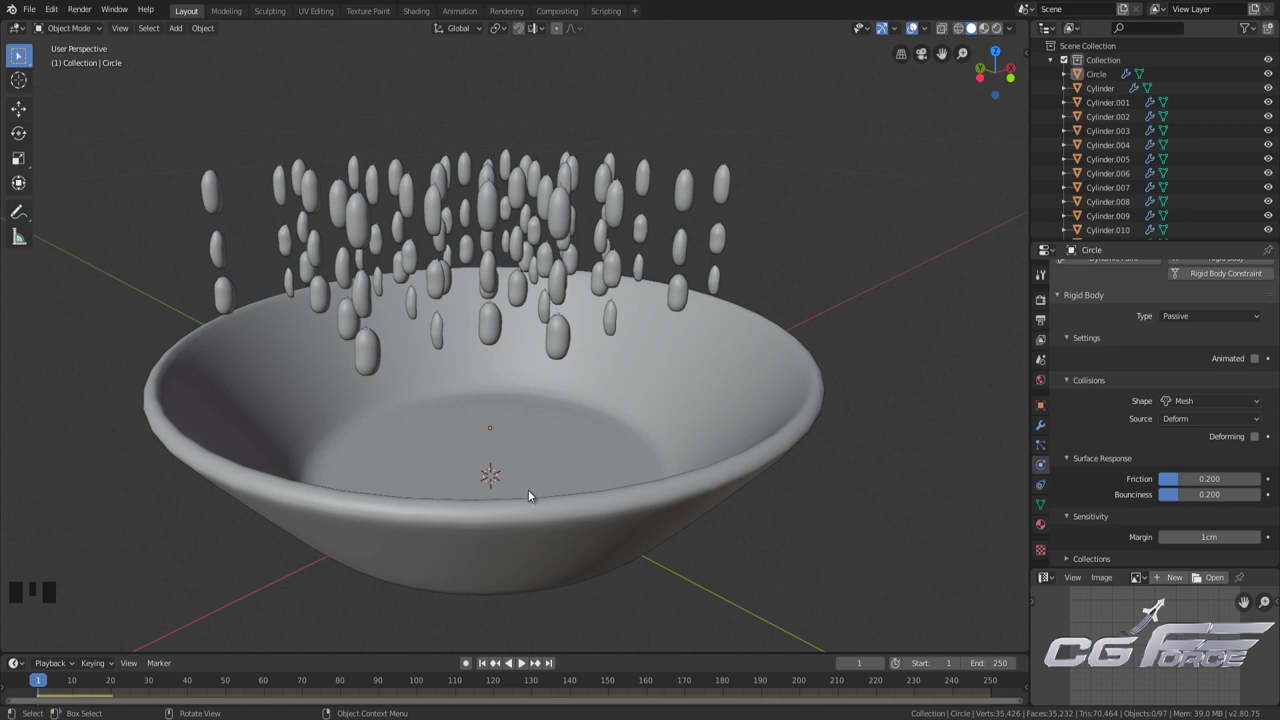
{"action": "middle_click_drag", "start_coordinate": [528, 489], "coordinate": [591, 465], "text": "shift"}
{"action": "scroll", "coordinate": [572, 503], "scroll_direction": "down", "scroll_amount": 2}
{"action": "scroll", "coordinate": [573, 486], "scroll_direction": "up", "scroll_amount": 2}
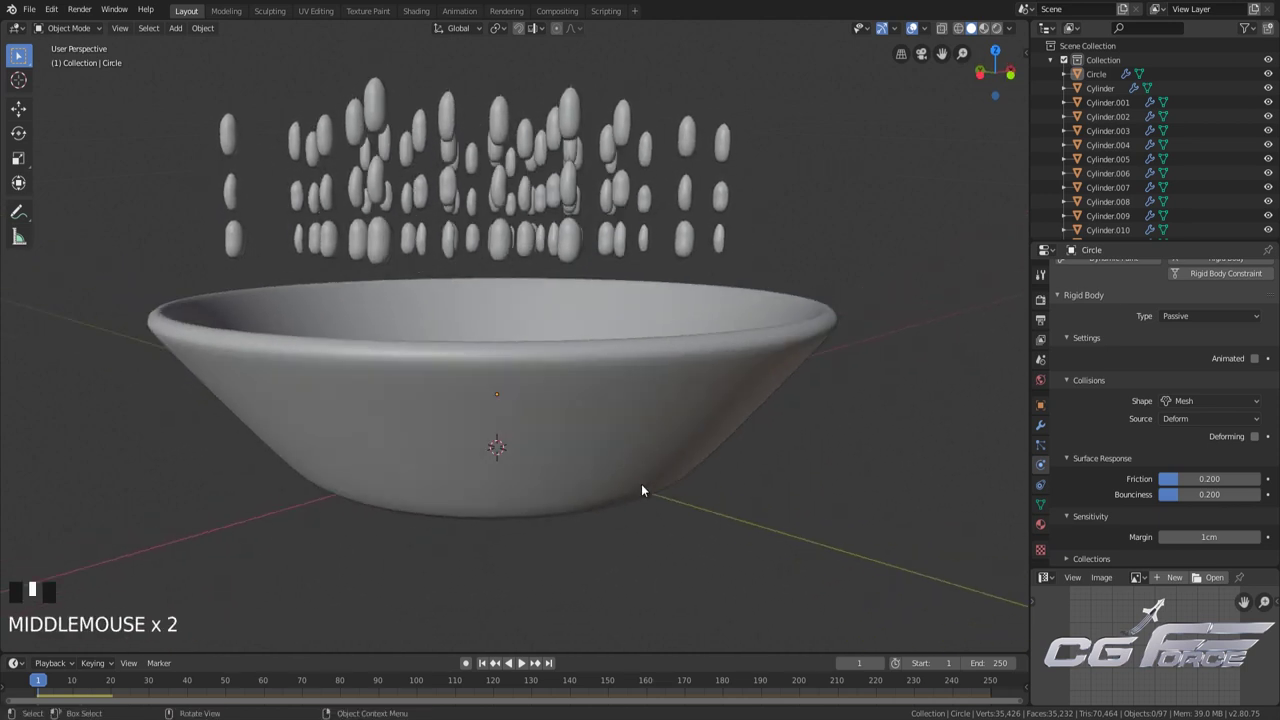
{"action": "scroll", "coordinate": [1089, 507], "scroll_direction": "down", "scroll_amount": 7}
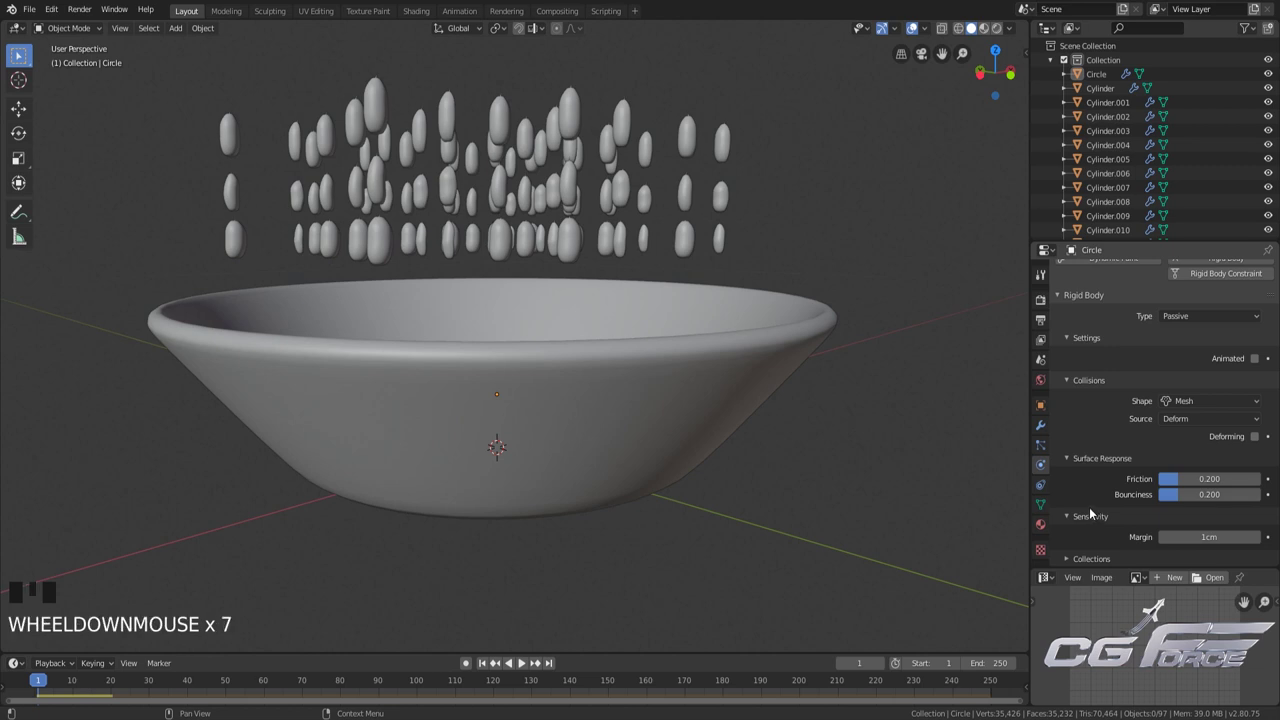
Select the bowl to confirm its Passive, Mesh-shaped rigid body, then pick peanut Cylinder.074
{"action": "left_click", "coordinate": [644, 394]}
{"action": "scroll", "coordinate": [1132, 483], "scroll_direction": "down", "scroll_amount": 12}
{"action": "scroll", "coordinate": [1118, 488], "scroll_direction": "up", "scroll_amount": 11}
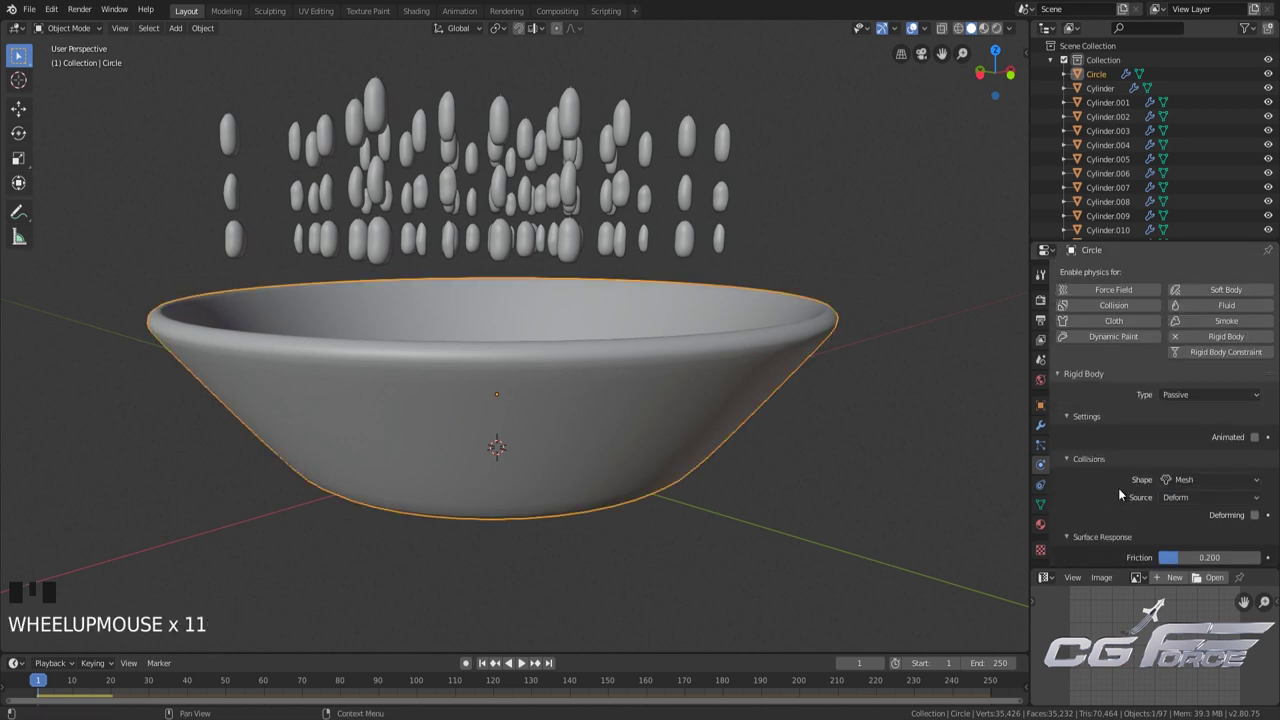
{"action": "scroll", "coordinate": [1114, 460], "scroll_direction": "down", "scroll_amount": 4}
{"action": "scroll", "coordinate": [1130, 470], "scroll_direction": "down", "scroll_amount": 10}
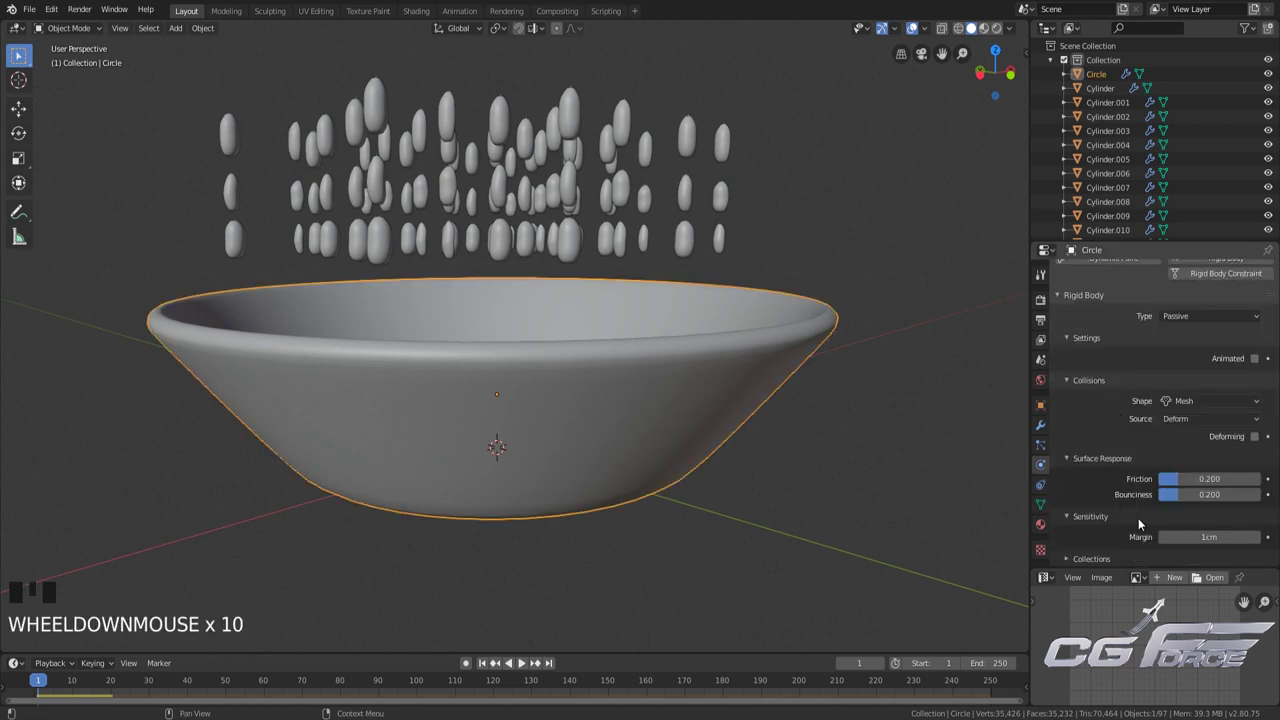
{"action": "scroll", "coordinate": [1110, 510], "scroll_direction": "up", "scroll_amount": 1}
{"action": "scroll", "coordinate": [1100, 507], "scroll_direction": "down", "scroll_amount": 5}
{"action": "scroll", "coordinate": [1100, 510], "scroll_direction": "up", "scroll_amount": 2}
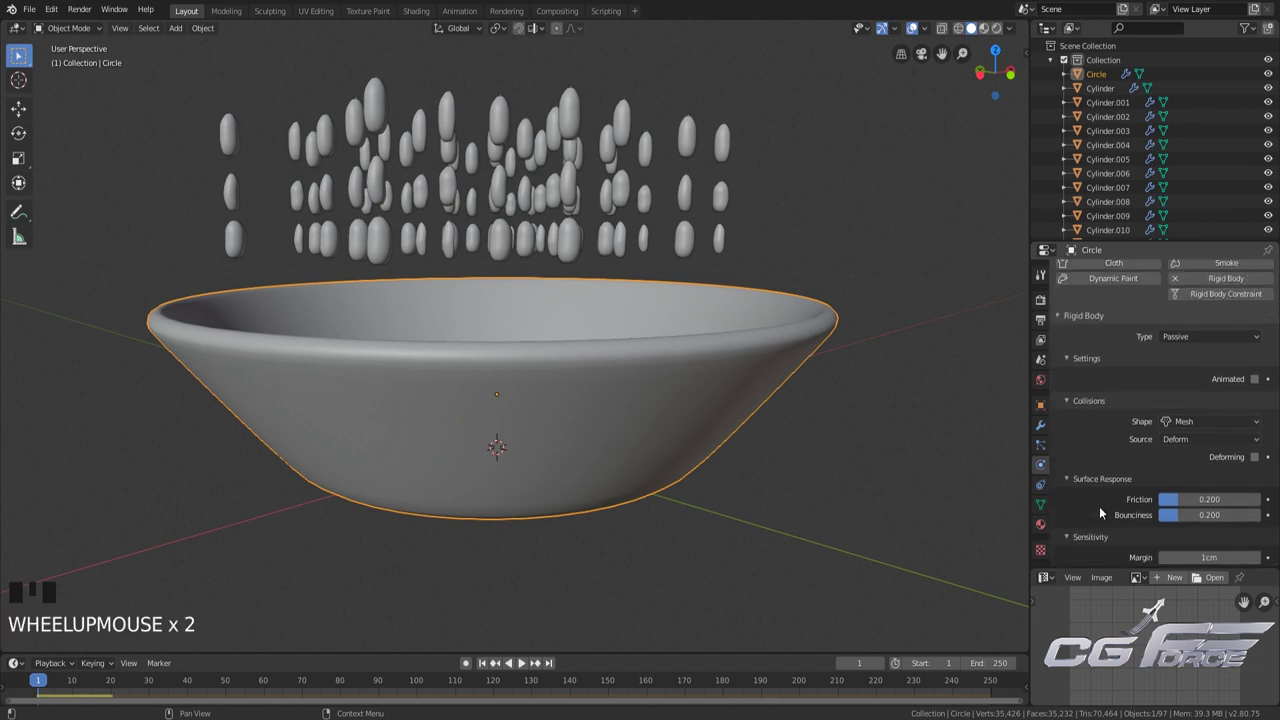
{"action": "left_click", "coordinate": [568, 240]}
Review peanut Cylinder.074's Active rigid body settings, expanding and collapsing the Dynamics section
{"action": "scroll", "coordinate": [1103, 447], "scroll_direction": "up", "scroll_amount": 2}
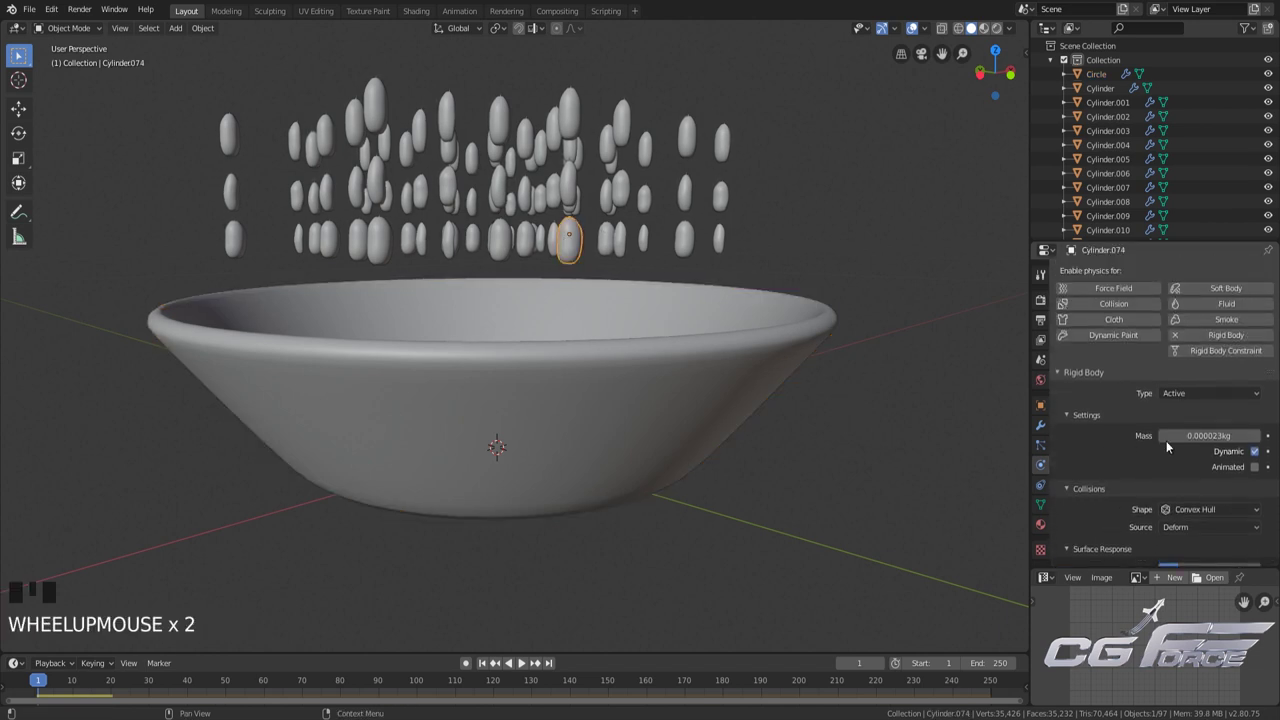
{"action": "scroll", "coordinate": [1114, 465], "scroll_direction": "down", "scroll_amount": 16}
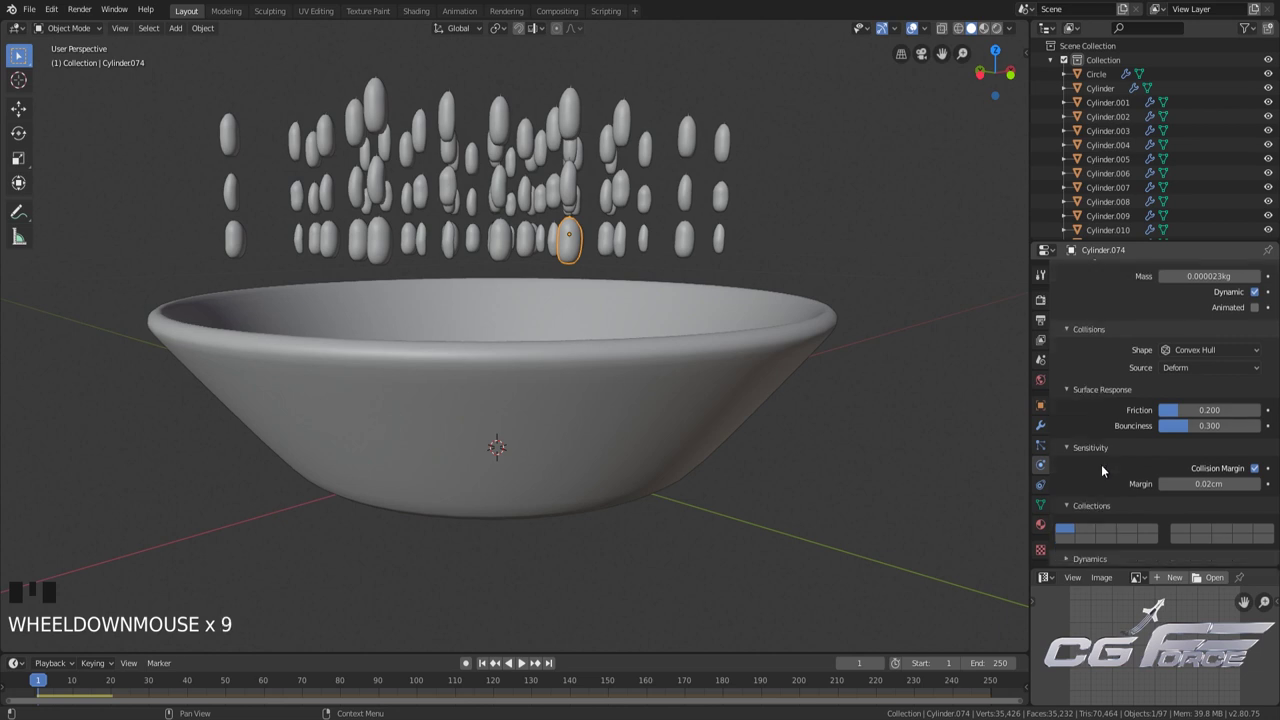
{"action": "left_click", "coordinate": [1090, 559]}
{"action": "scroll", "coordinate": [1094, 518], "scroll_direction": "down", "scroll_amount": 9}
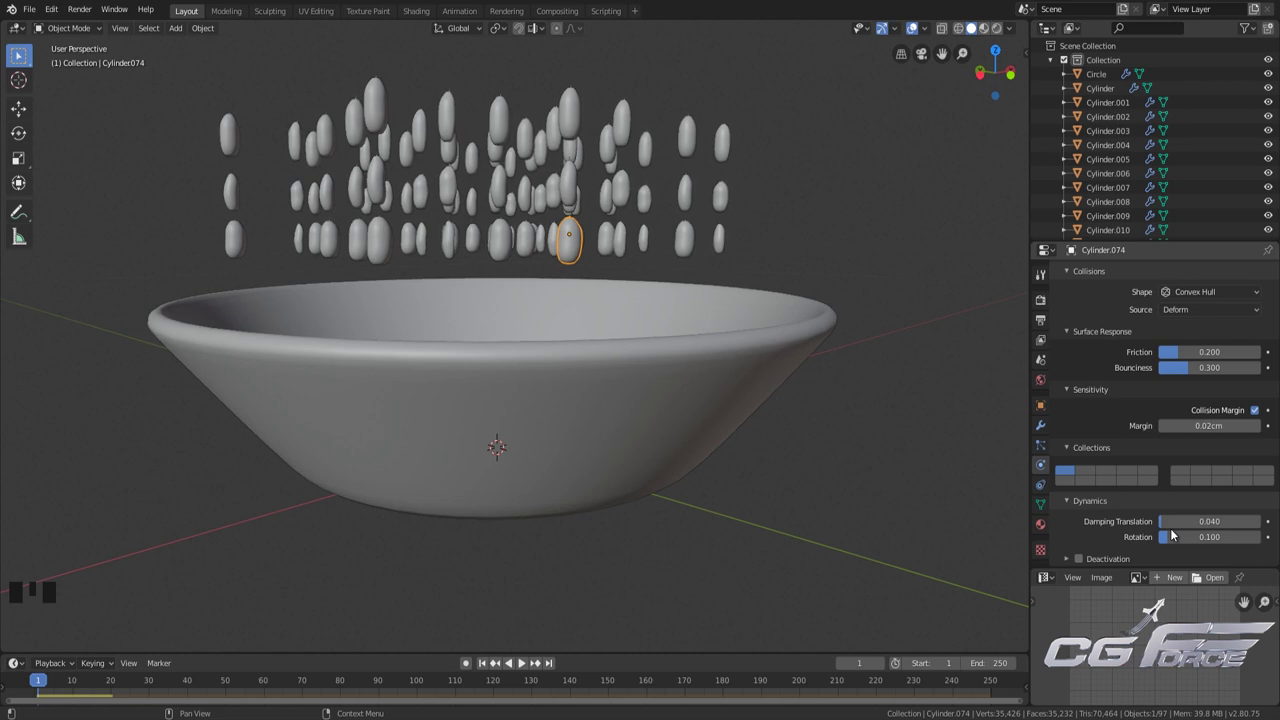
{"action": "left_click", "coordinate": [1086, 503]}
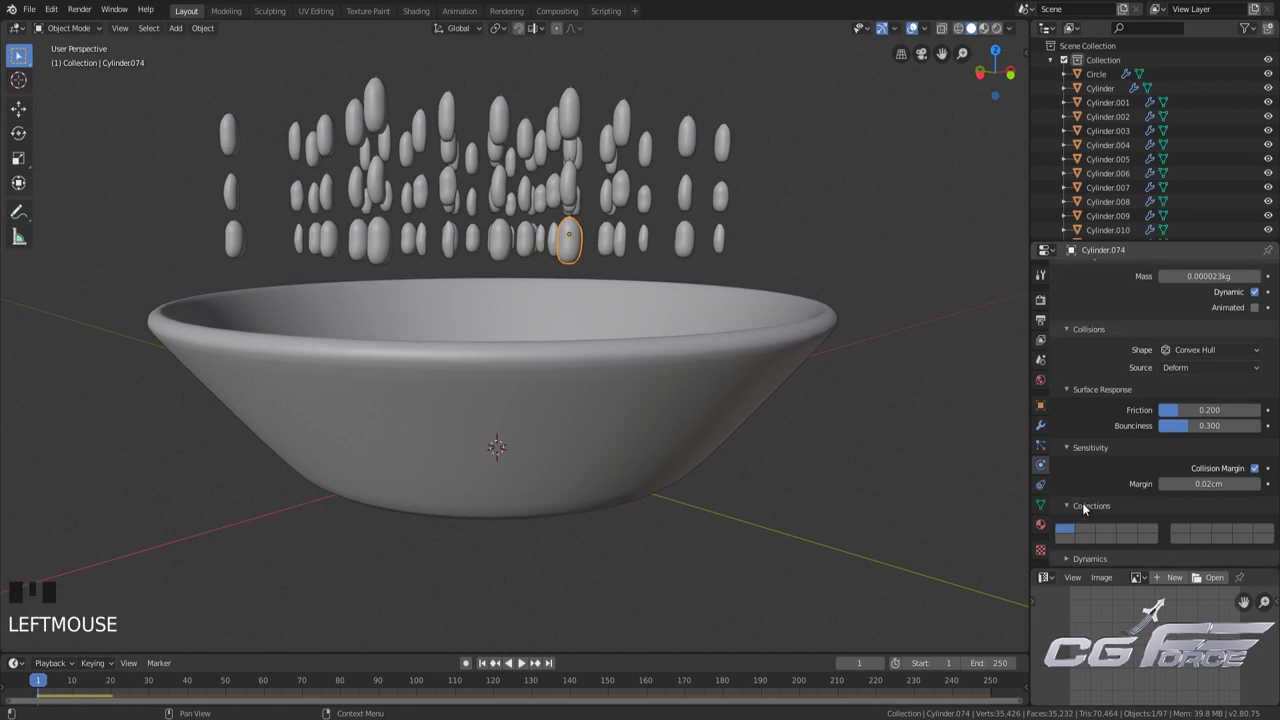
{"action": "scroll", "coordinate": [1086, 505], "scroll_direction": "up", "scroll_amount": 14}
Deselect the peanut and save Peanuts-Tutorial.blend
{"action": "left_click", "coordinate": [852, 426]}
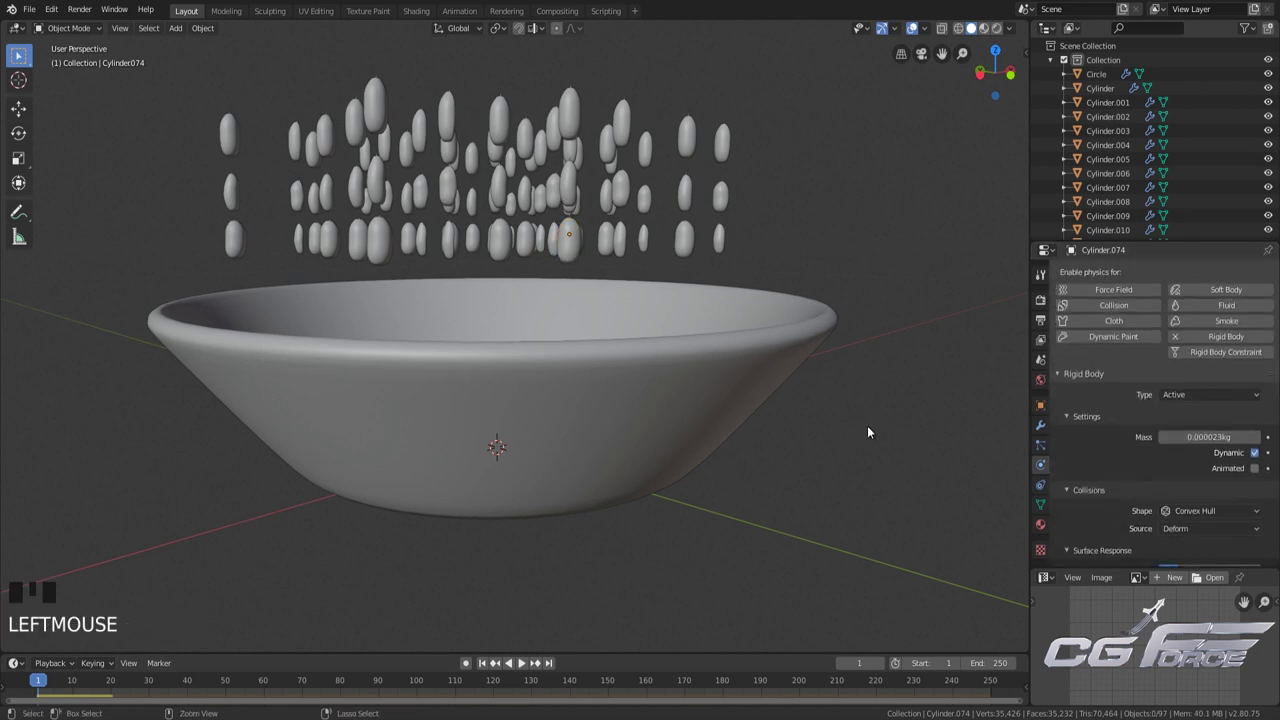
{"action": "key", "text": "ctrl+s"}
{"action": "middle_click_drag", "start_coordinate": [920, 437], "coordinate": [845, 424]}
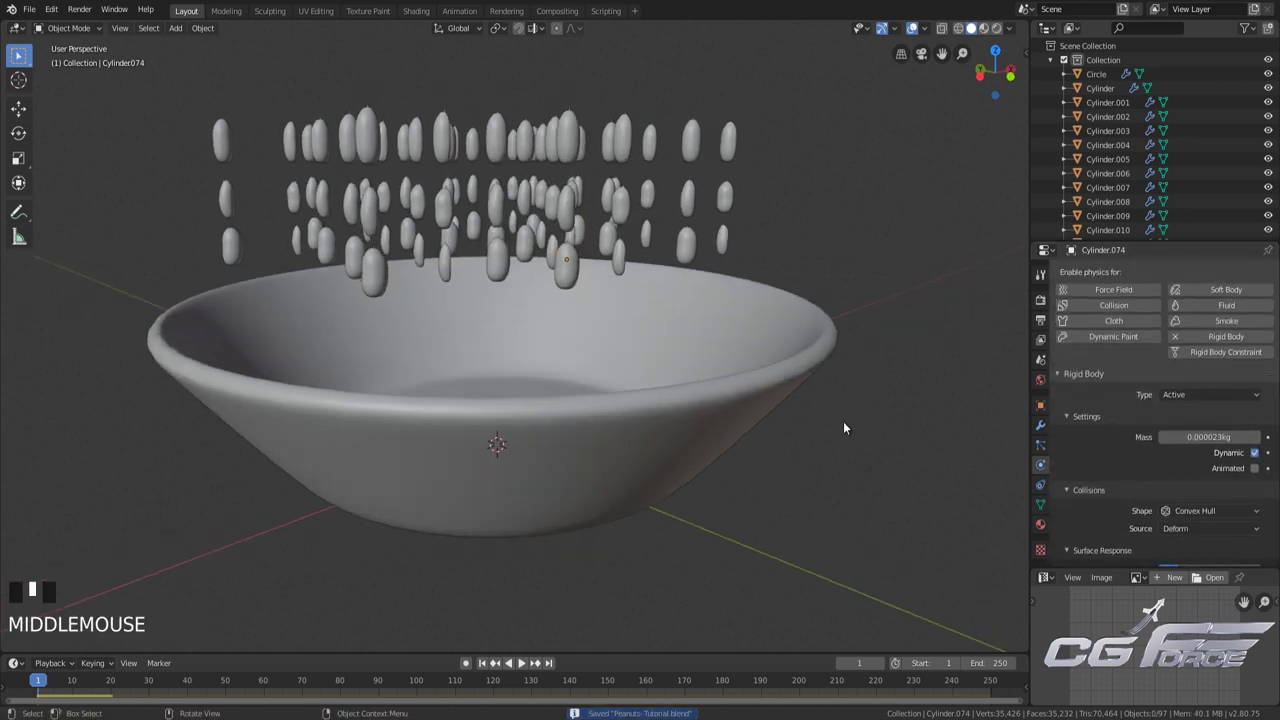
Change the scene gravity Z value from -9.8 to -1 m/s² in Scene properties
{"action": "left_click", "coordinate": [1040, 361]}
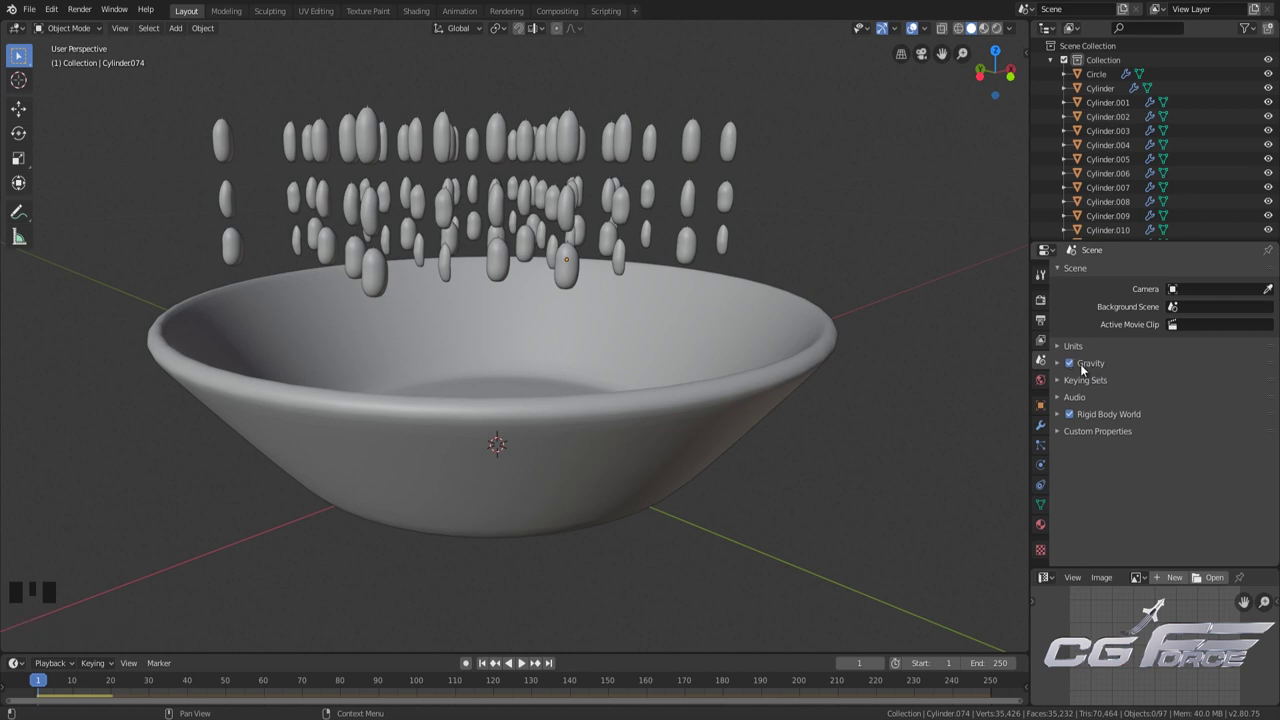
{"action": "left_click", "coordinate": [1057, 363]}
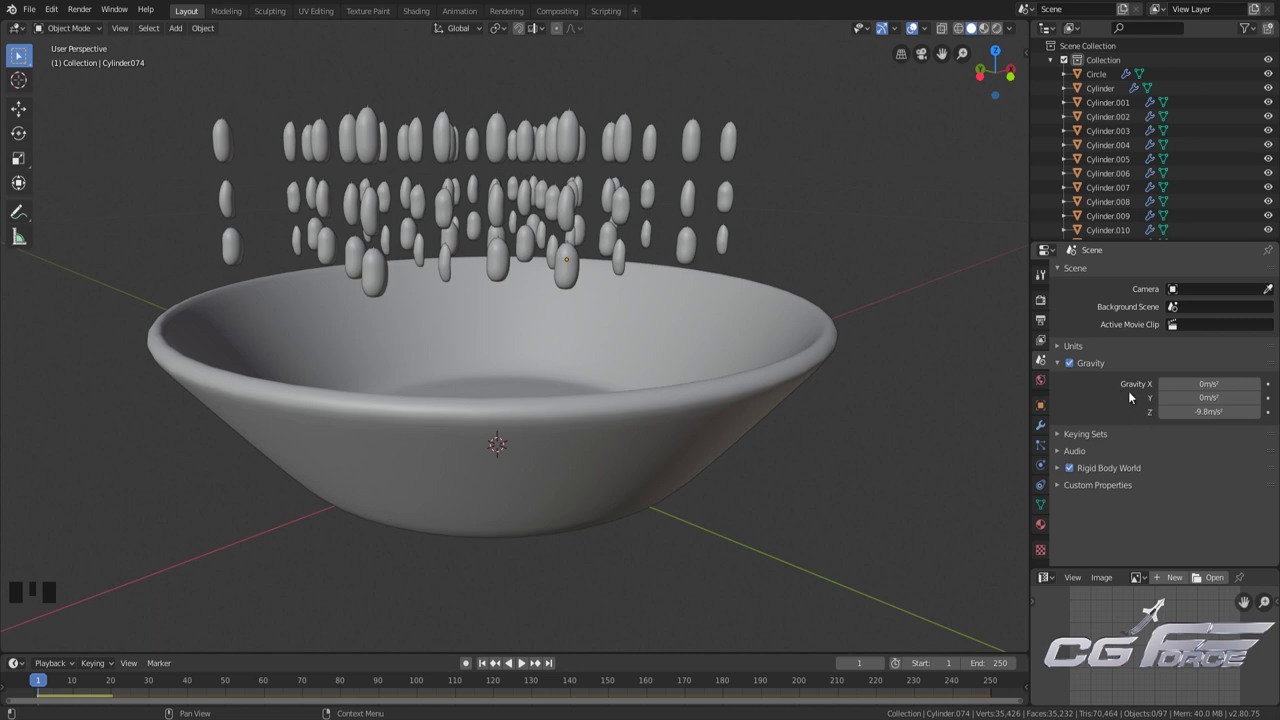
{"action": "left_click", "coordinate": [1209, 412]}
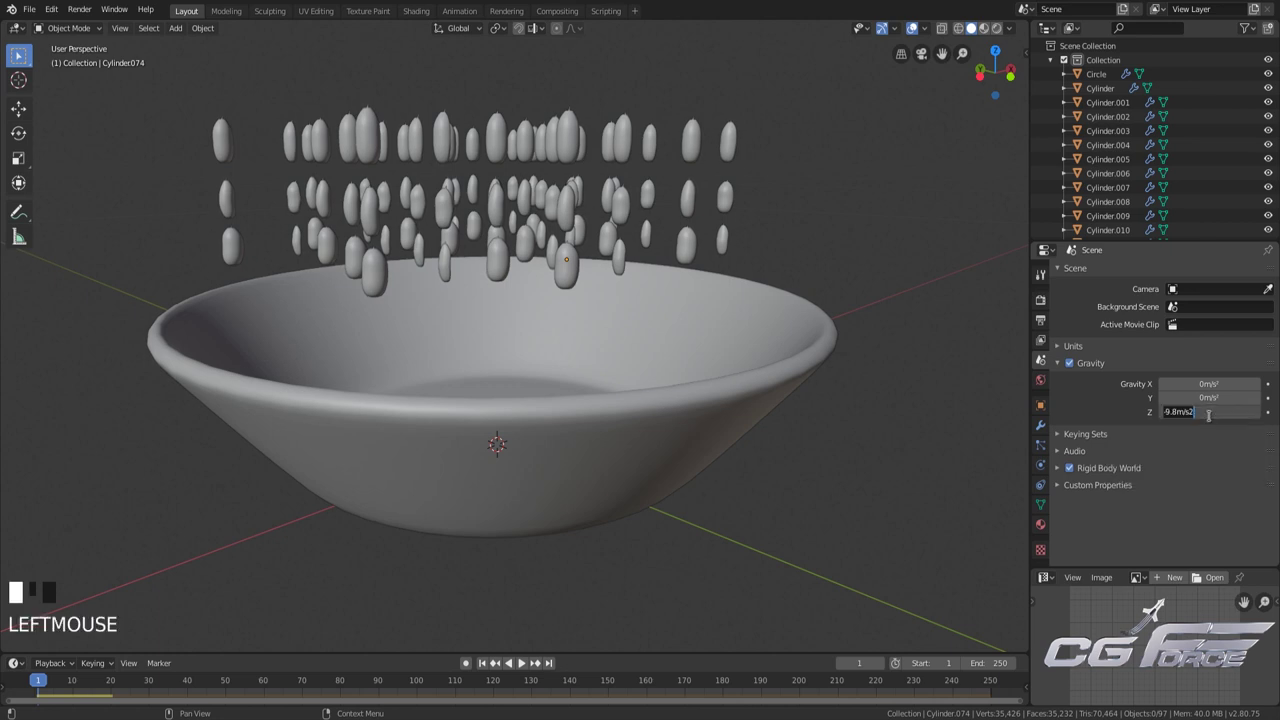
{"action": "type", "text": "1"}
{"action": "key", "text": "Return"}
{"action": "scroll", "coordinate": [613, 391], "scroll_direction": "down", "scroll_amount": 2}
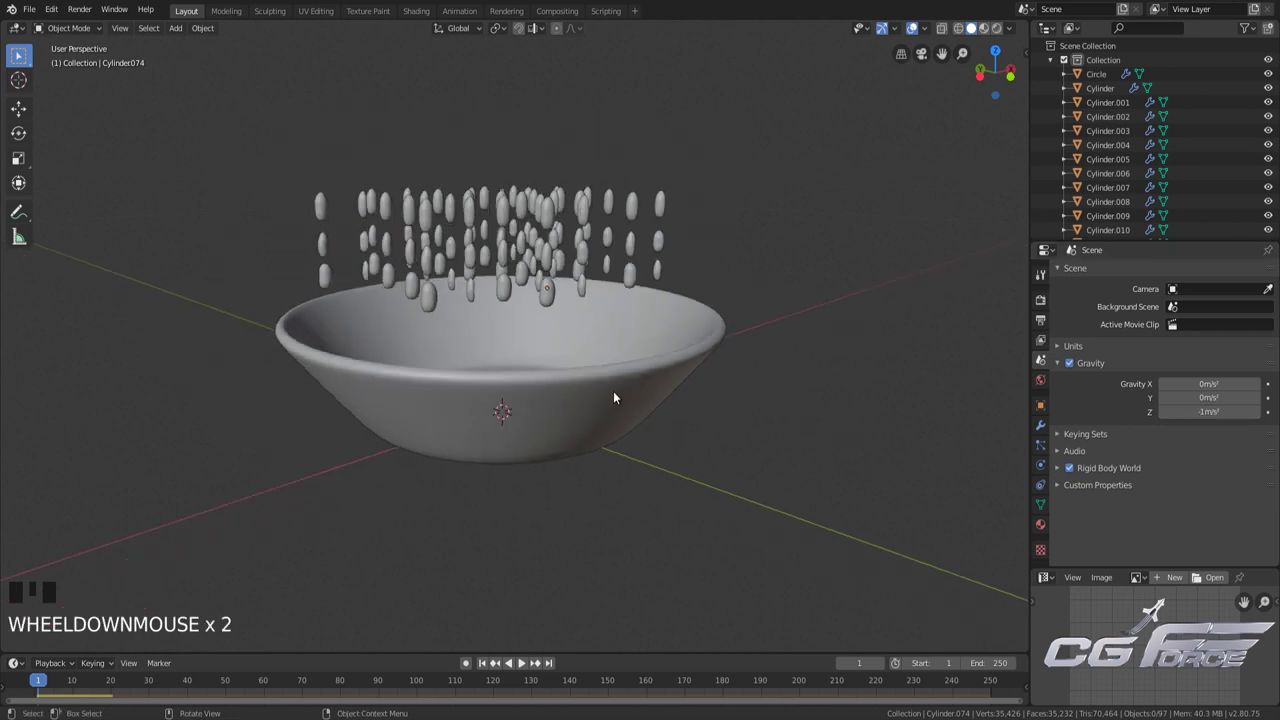
{"action": "middle_click_drag", "start_coordinate": [613, 391], "coordinate": [614, 406]}
{"action": "scroll", "coordinate": [614, 406], "scroll_direction": "up", "scroll_amount": 1}
{"action": "middle_click_drag", "start_coordinate": [707, 433], "coordinate": [666, 423]}
Play the low-gravity simulation and watch the peanuts drop and settle into the bowl
{"action": "key", "text": "space"}
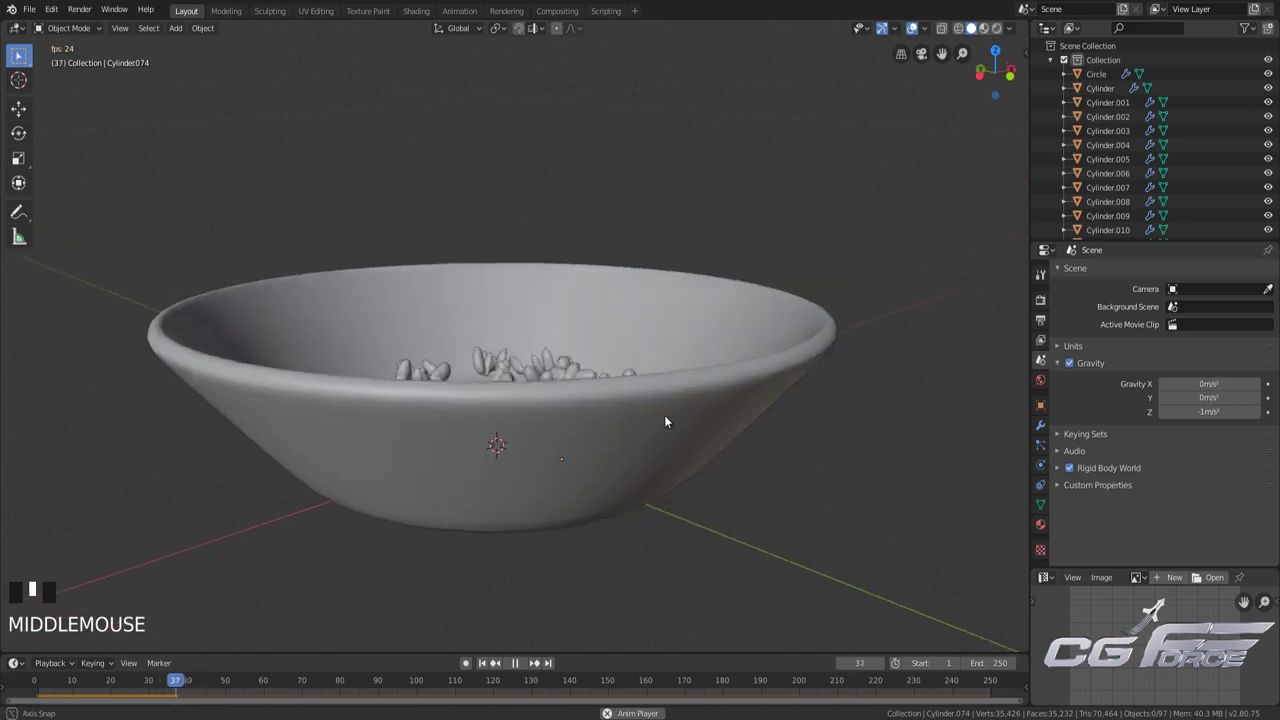
{"action": "scroll", "coordinate": [666, 437], "scroll_direction": "down", "scroll_amount": 3}
{"action": "middle_click_drag", "start_coordinate": [551, 423], "coordinate": [530, 318]}
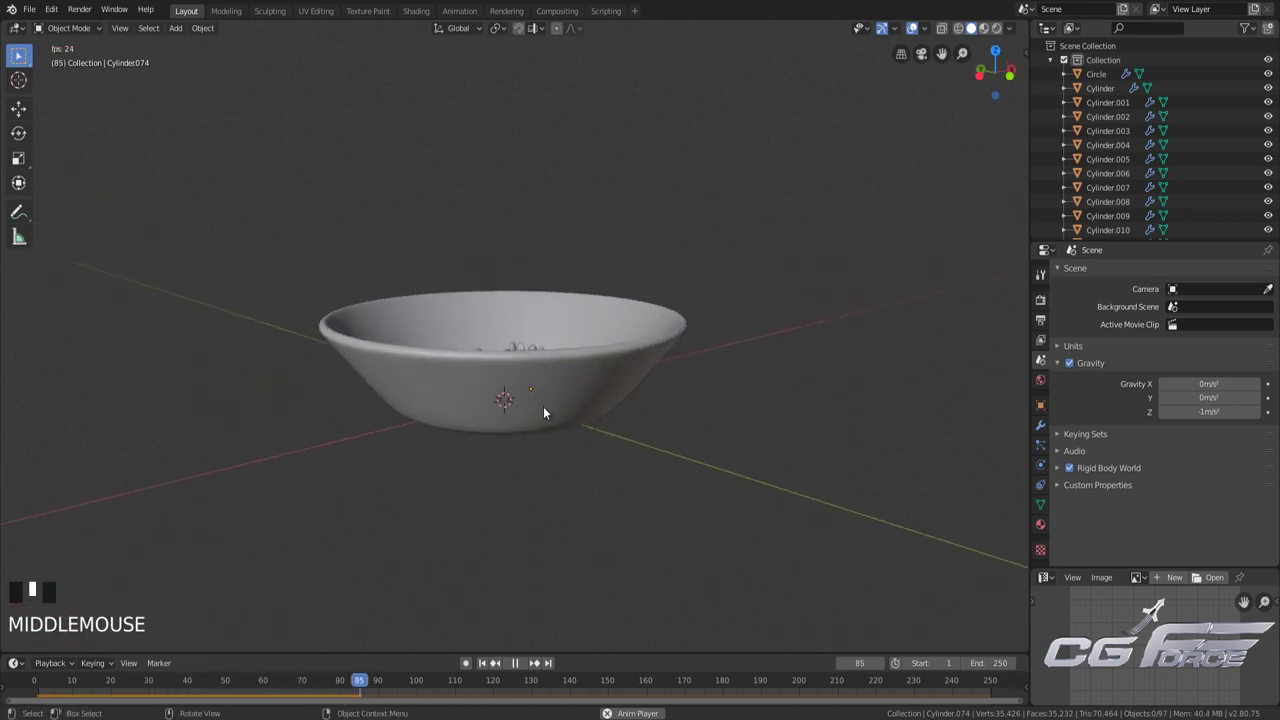
{"action": "middle_click_drag", "start_coordinate": [534, 400], "coordinate": [532, 439]}
{"action": "scroll", "coordinate": [532, 439], "scroll_direction": "up", "scroll_amount": 2}
{"action": "scroll", "coordinate": [526, 446], "scroll_direction": "up", "scroll_amount": 2}
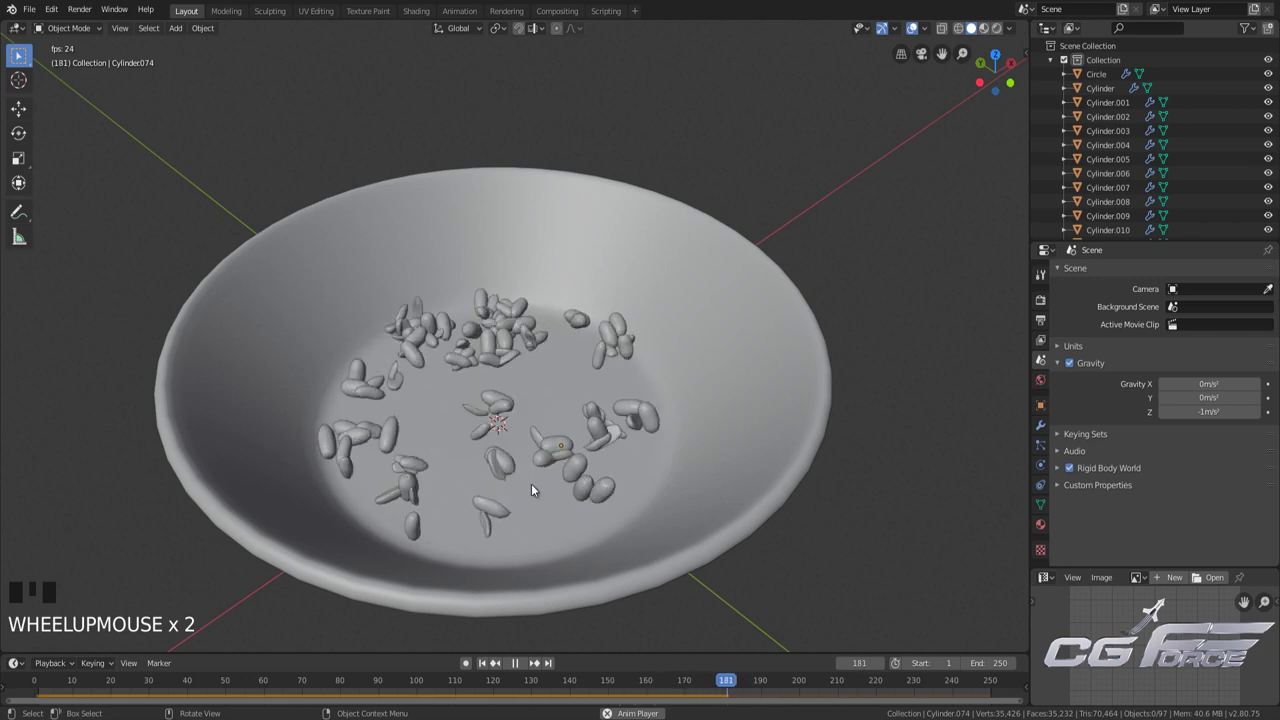
{"action": "scroll", "coordinate": [515, 431], "scroll_direction": "down", "scroll_amount": 1}
{"action": "scroll", "coordinate": [514, 426], "scroll_direction": "up", "scroll_amount": 1}
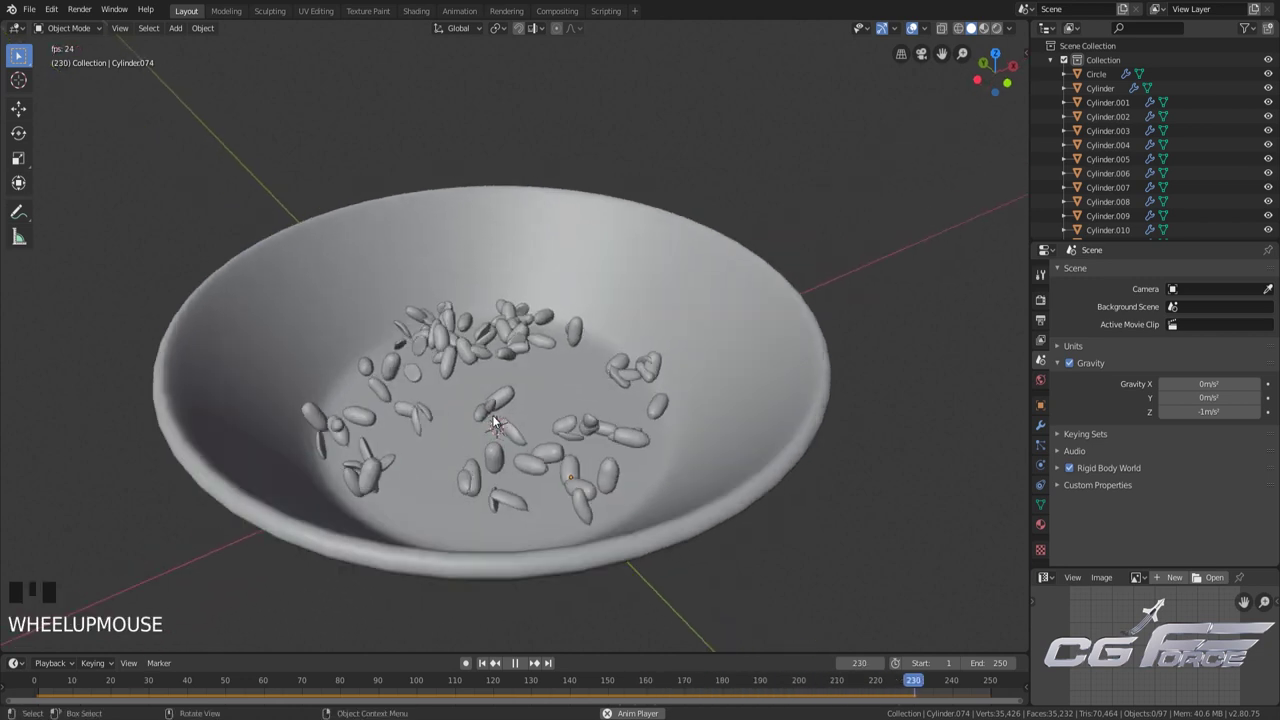
{"action": "middle_click_drag", "start_coordinate": [514, 426], "coordinate": [534, 424]}
{"action": "middle_click_drag", "start_coordinate": [446, 404], "coordinate": [498, 434]}
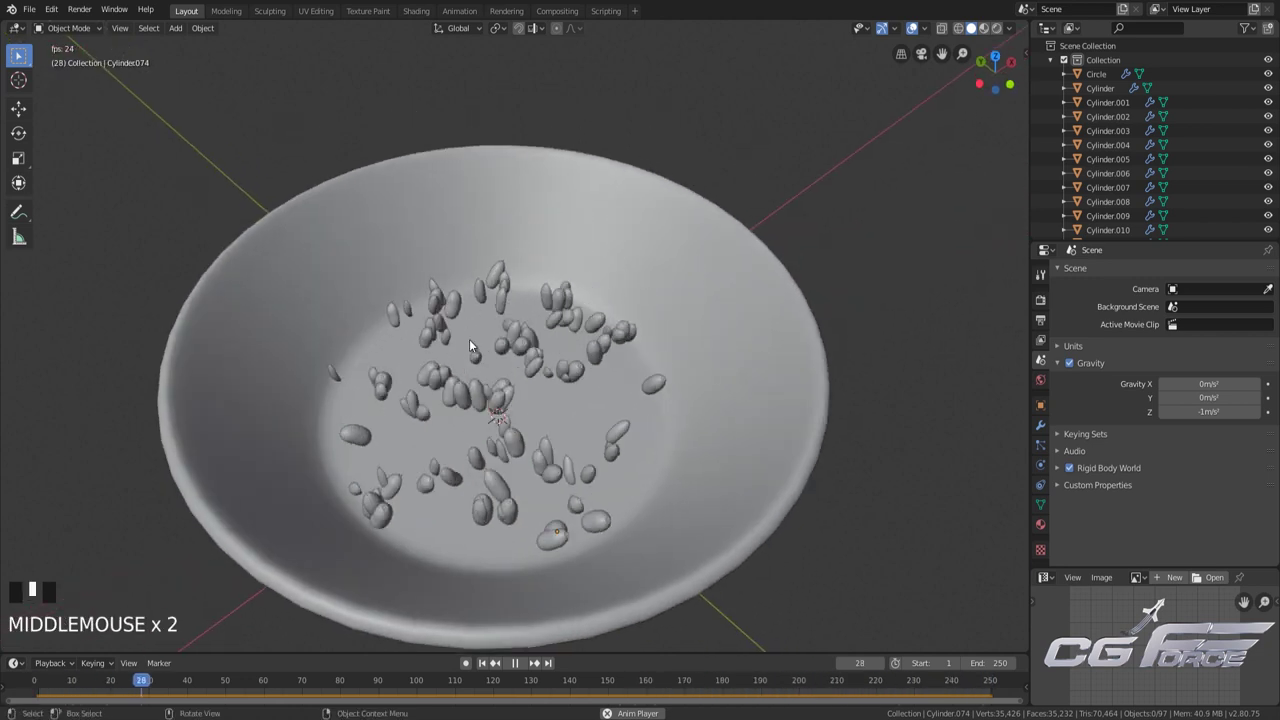
{"action": "scroll", "coordinate": [537, 497], "scroll_direction": "down", "scroll_amount": 2}
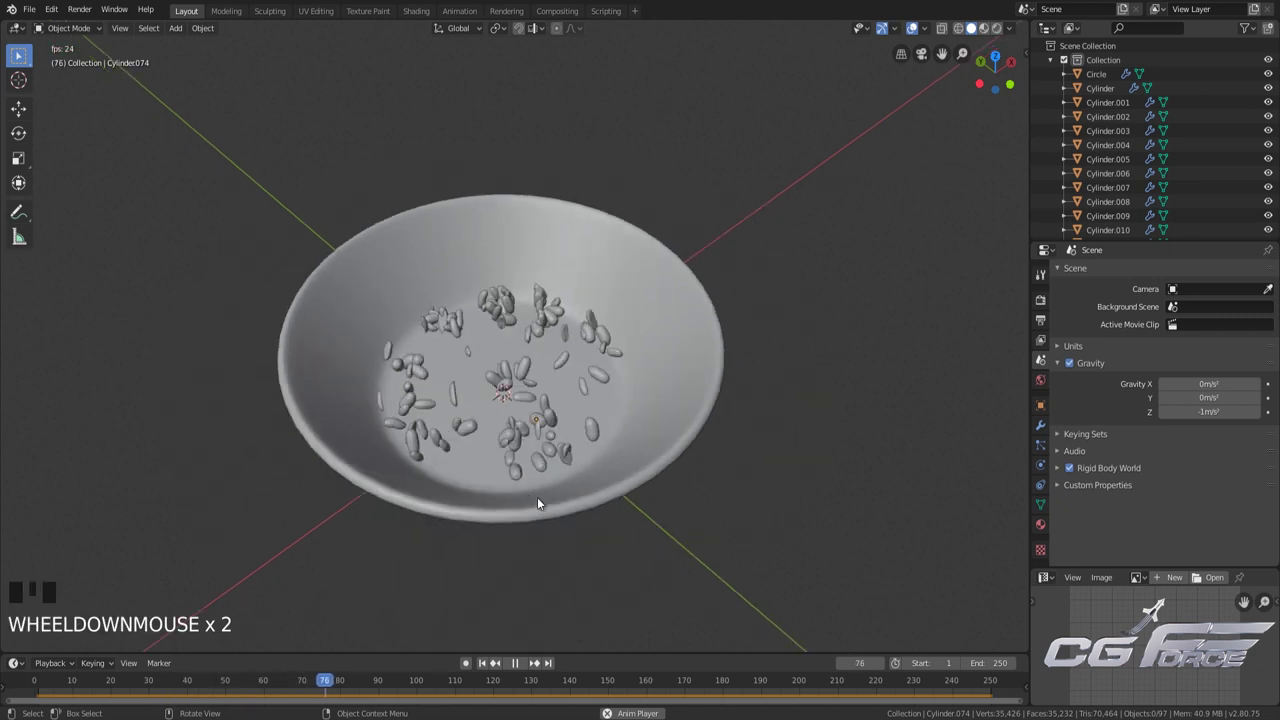
{"action": "scroll", "coordinate": [535, 483], "scroll_direction": "up", "scroll_amount": 2}
{"action": "key", "text": "space"}
Rewind to frame 1 and save Peanuts-Tutorial.blend
{"action": "key", "text": "shift+Left"}
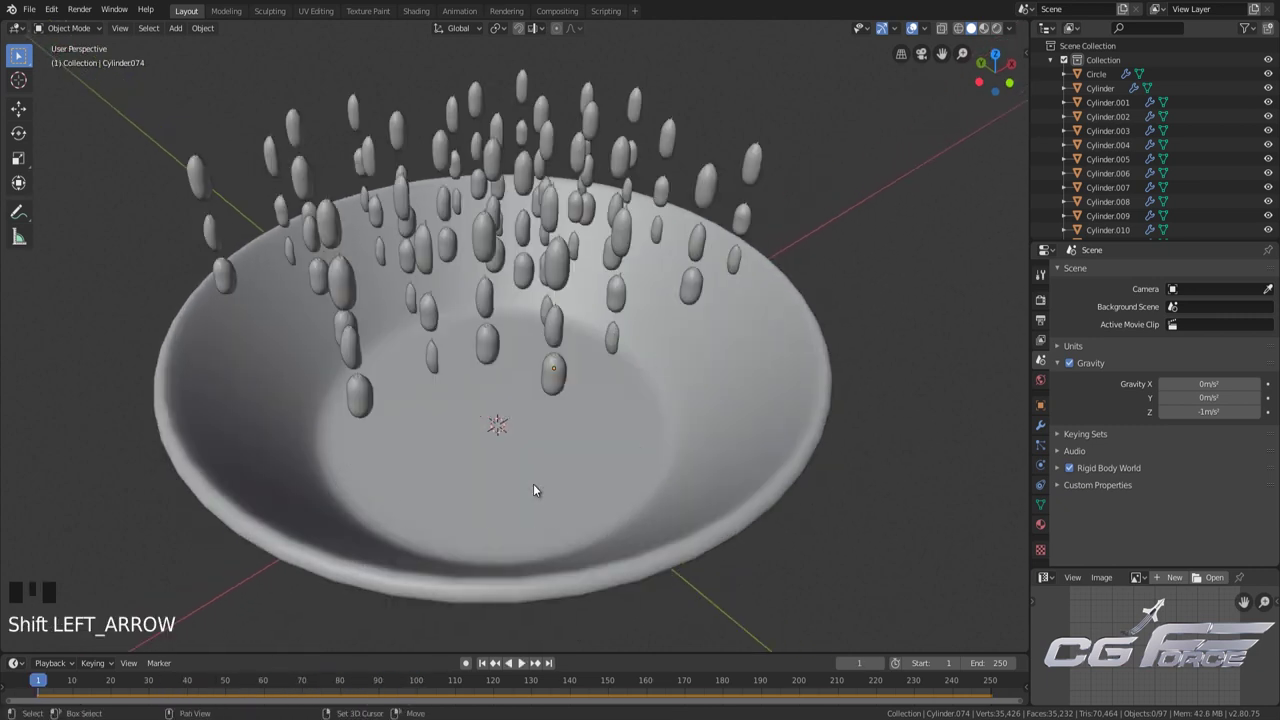
{"action": "key", "text": "ctrl+s"}
{"action": "scroll", "coordinate": [533, 484], "scroll_direction": "down", "scroll_amount": 1}
{"action": "middle_click_drag", "start_coordinate": [533, 490], "coordinate": [528, 433]}
{"action": "scroll", "coordinate": [528, 433], "scroll_direction": "up", "scroll_amount": 1}
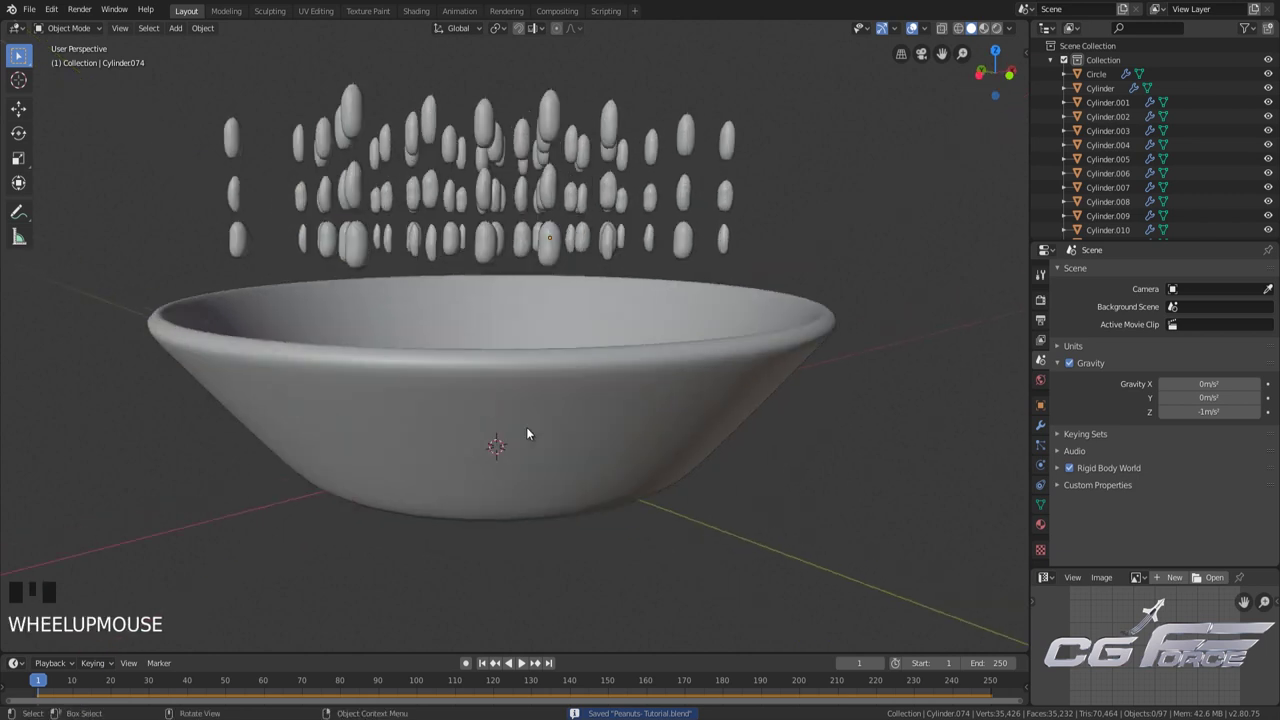
{"action": "key", "text": "ctrl+s"}
{"action": "key", "text": "ctrl+s"}
{"action": "key", "text": "ctrl+s"}
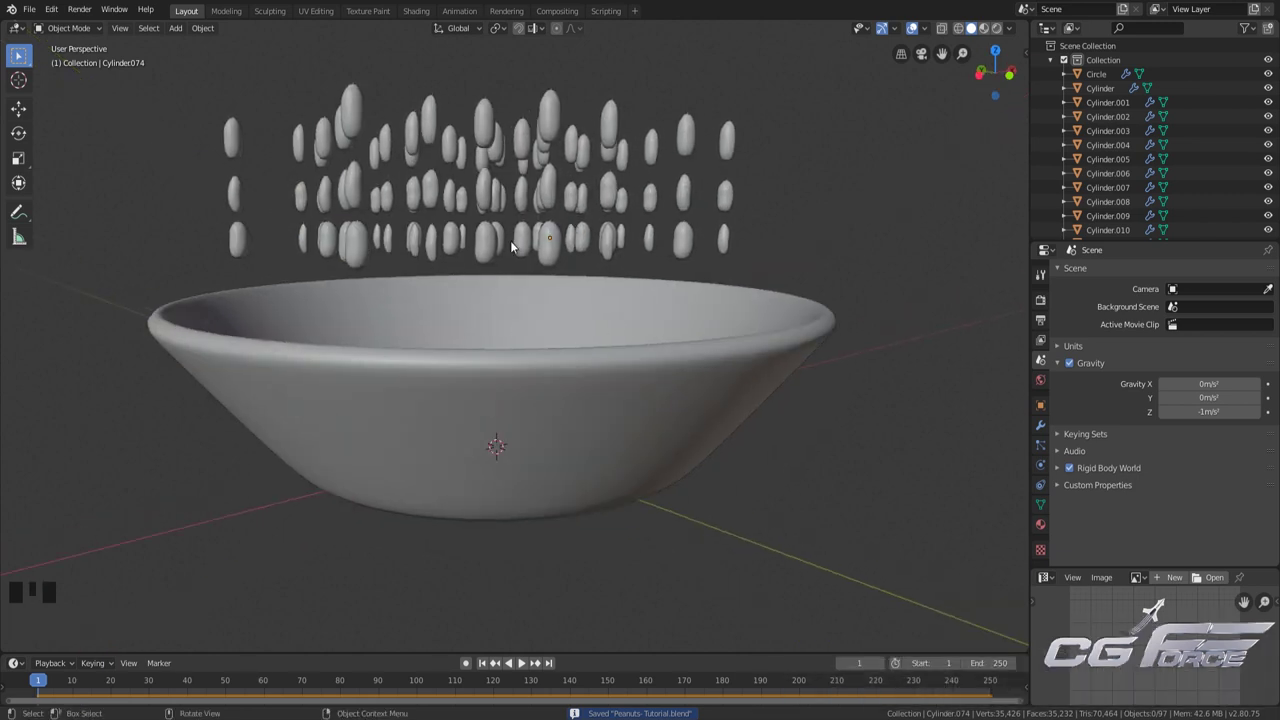
{"action": "middle_click_drag", "start_coordinate": [511, 246], "coordinate": [588, 247]}
Set a rim peanut's rigid body collision margin to 0.05 cm
{"action": "left_click", "coordinate": [549, 246]}
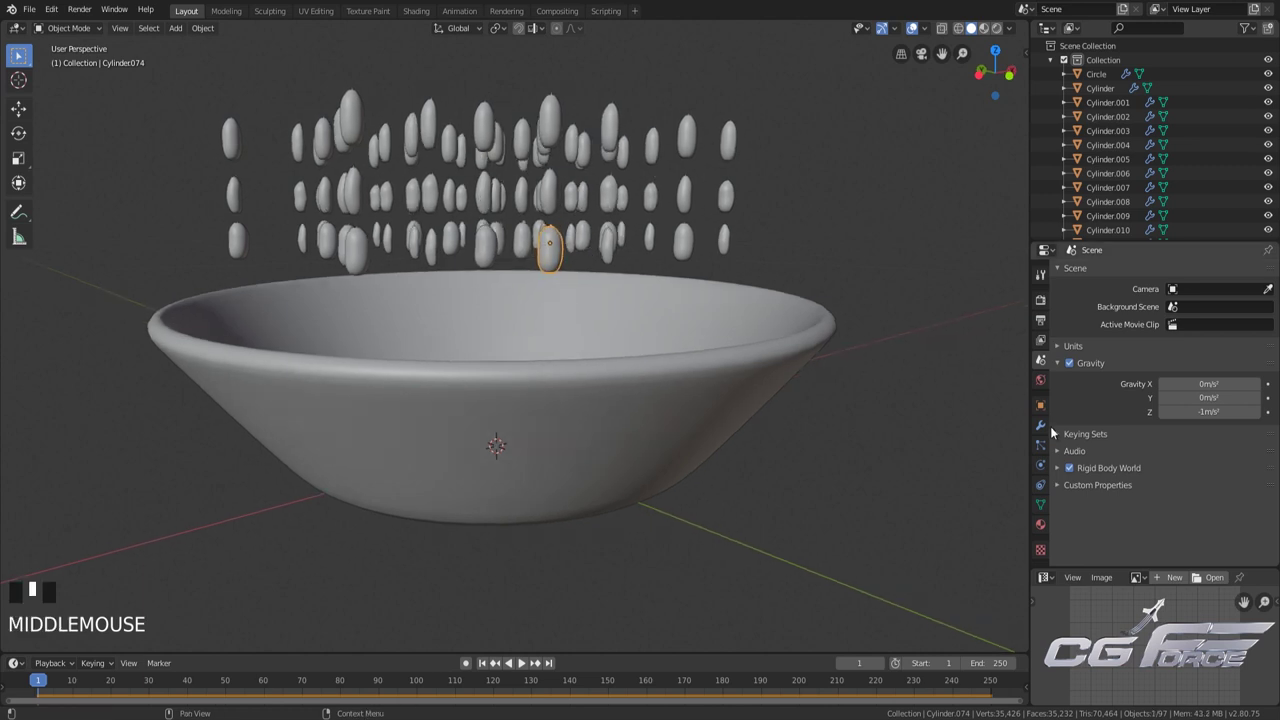
{"action": "left_click", "coordinate": [1040, 464]}
{"action": "scroll", "coordinate": [1125, 460], "scroll_direction": "down", "scroll_amount": 10}
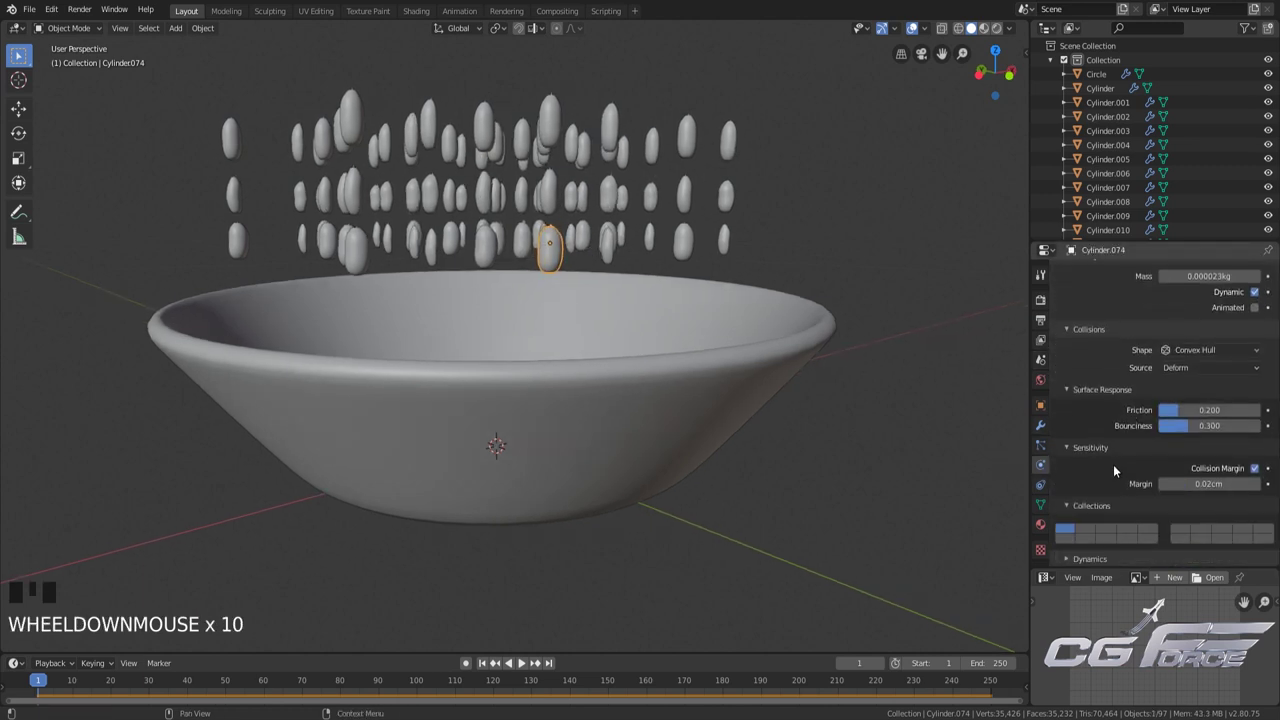
{"action": "scroll", "coordinate": [1113, 464], "scroll_direction": "down", "scroll_amount": 4}
{"action": "left_click", "coordinate": [1210, 486]}
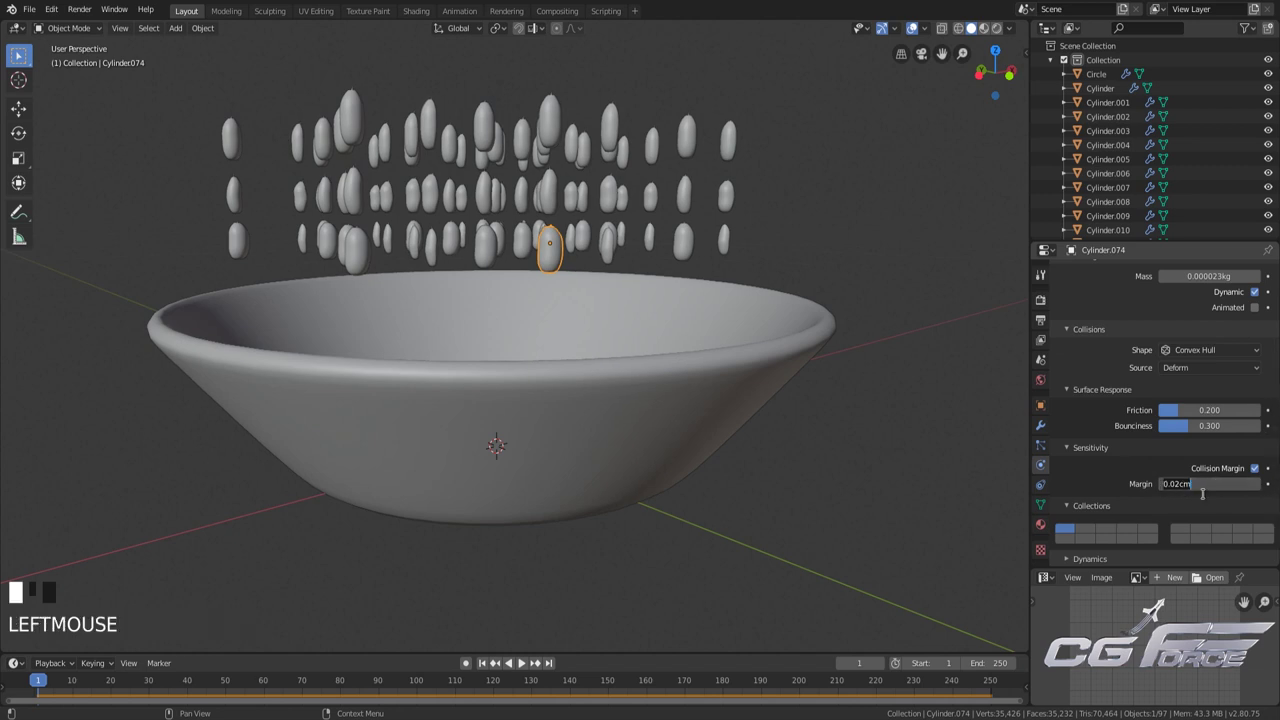
{"action": "type", "text": "0.0"}
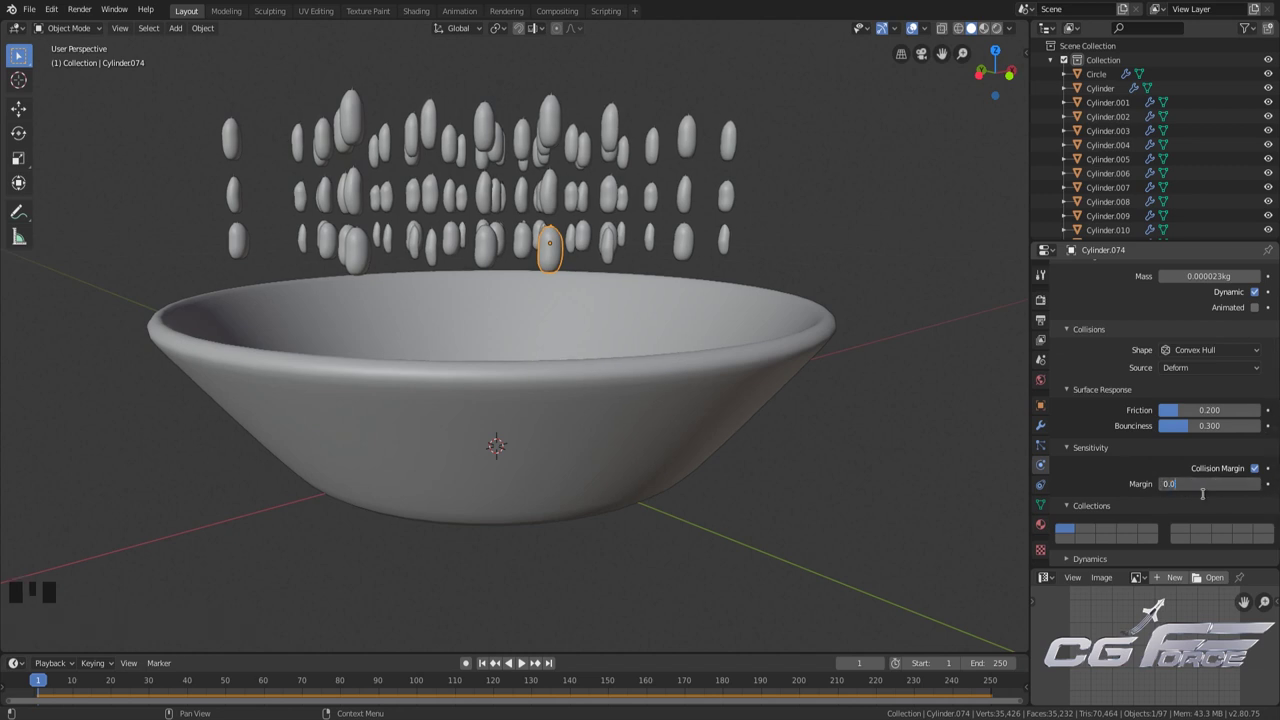
{"action": "type", "text": "5"}
{"action": "key", "text": "Return"}
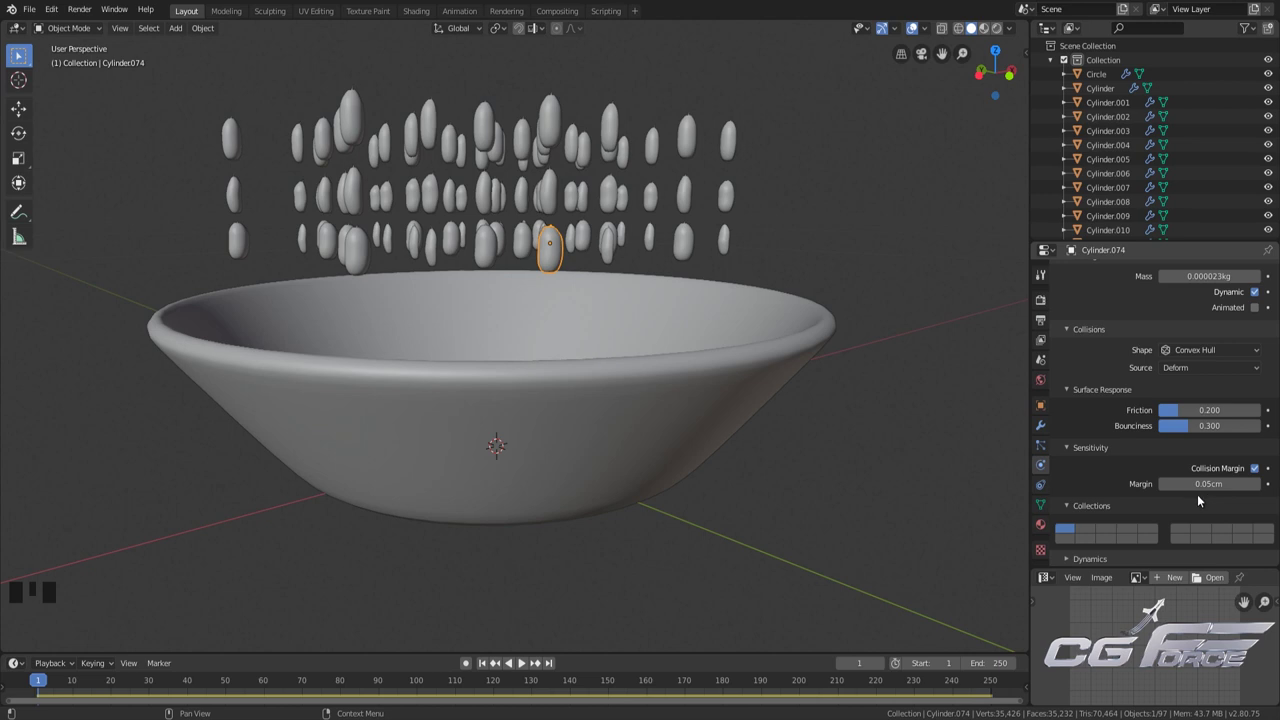
{"action": "middle_click_drag", "start_coordinate": [860, 371], "coordinate": [859, 369]}
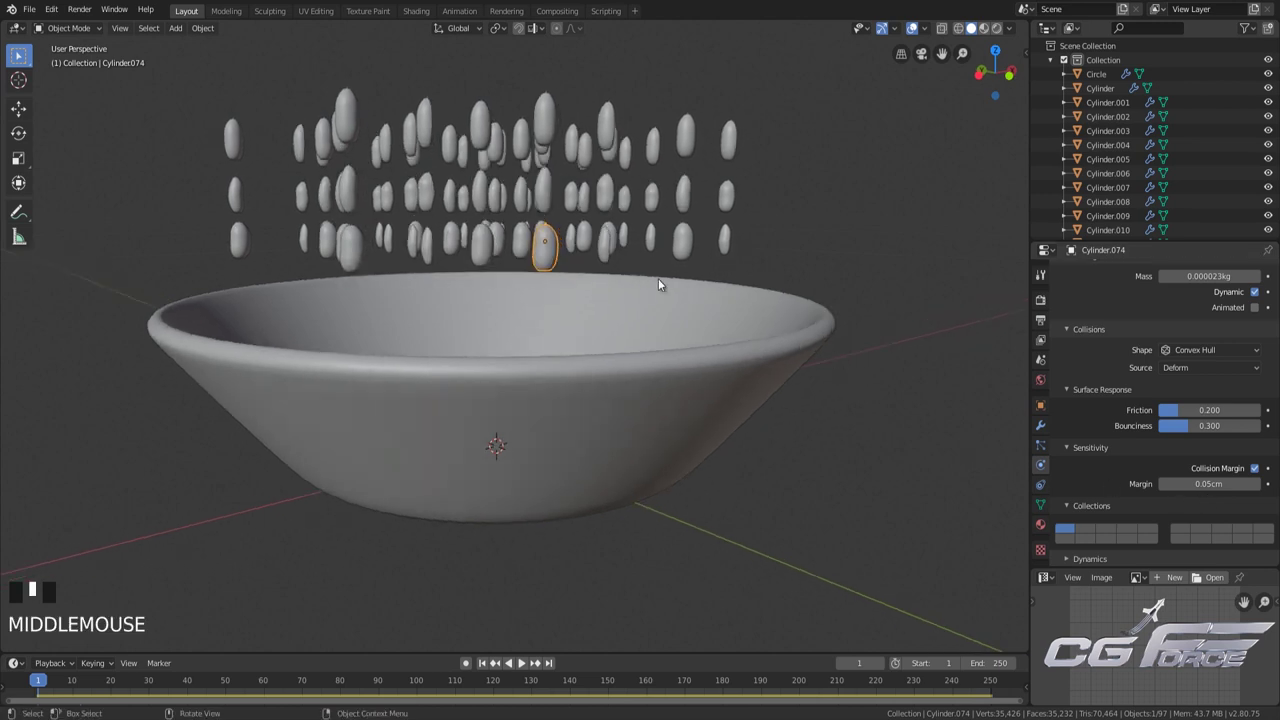
{"action": "middle_click_drag", "start_coordinate": [658, 278], "coordinate": [664, 276]}
Select all peanuts, calculate their mass from the Peanuts (Not Shelled) preset, and save
{"action": "key", "text": "shift+z"}
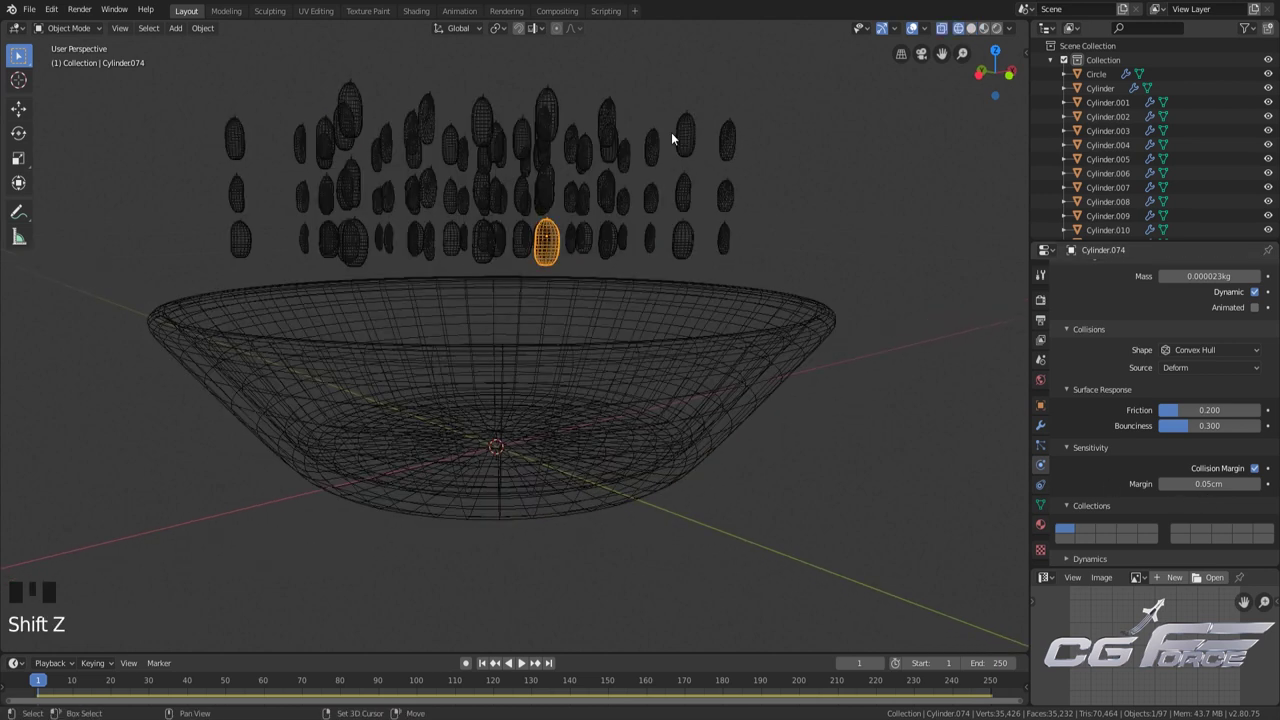
{"action": "left_click_drag", "start_coordinate": [845, 80], "coordinate": [155, 251]}
{"action": "key", "text": "shift+z"}
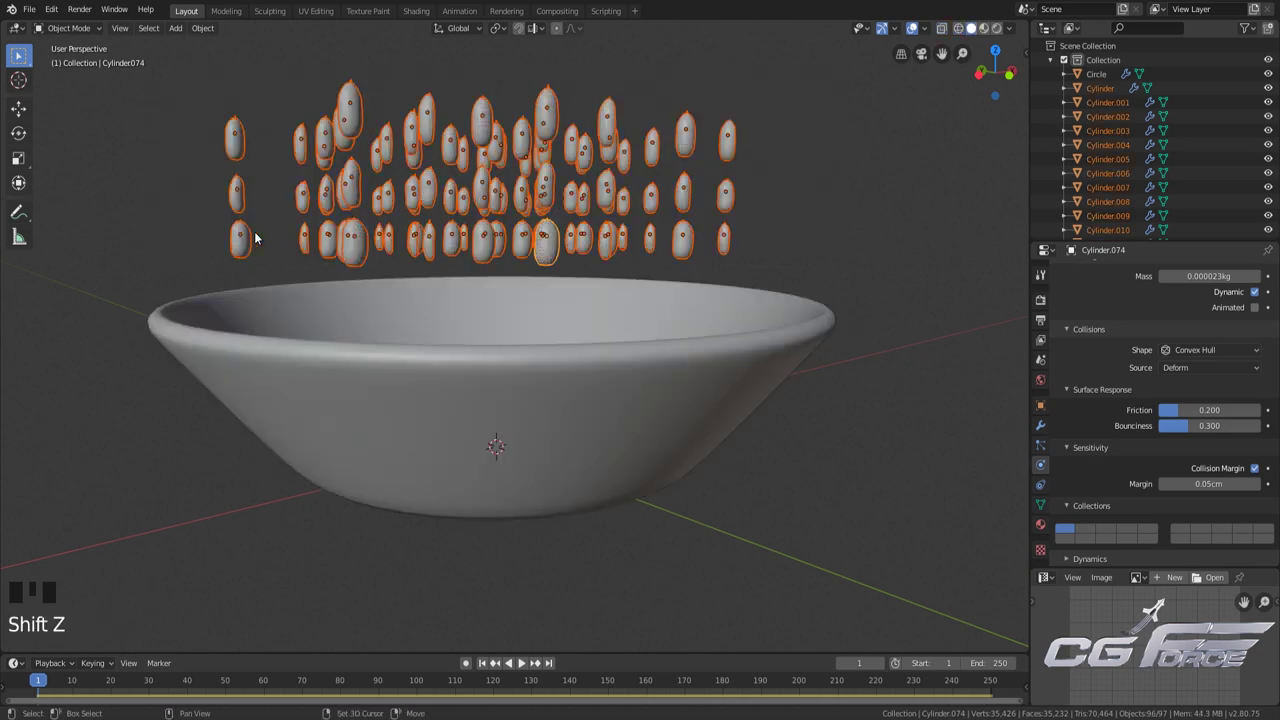
{"action": "left_click", "coordinate": [202, 27]}
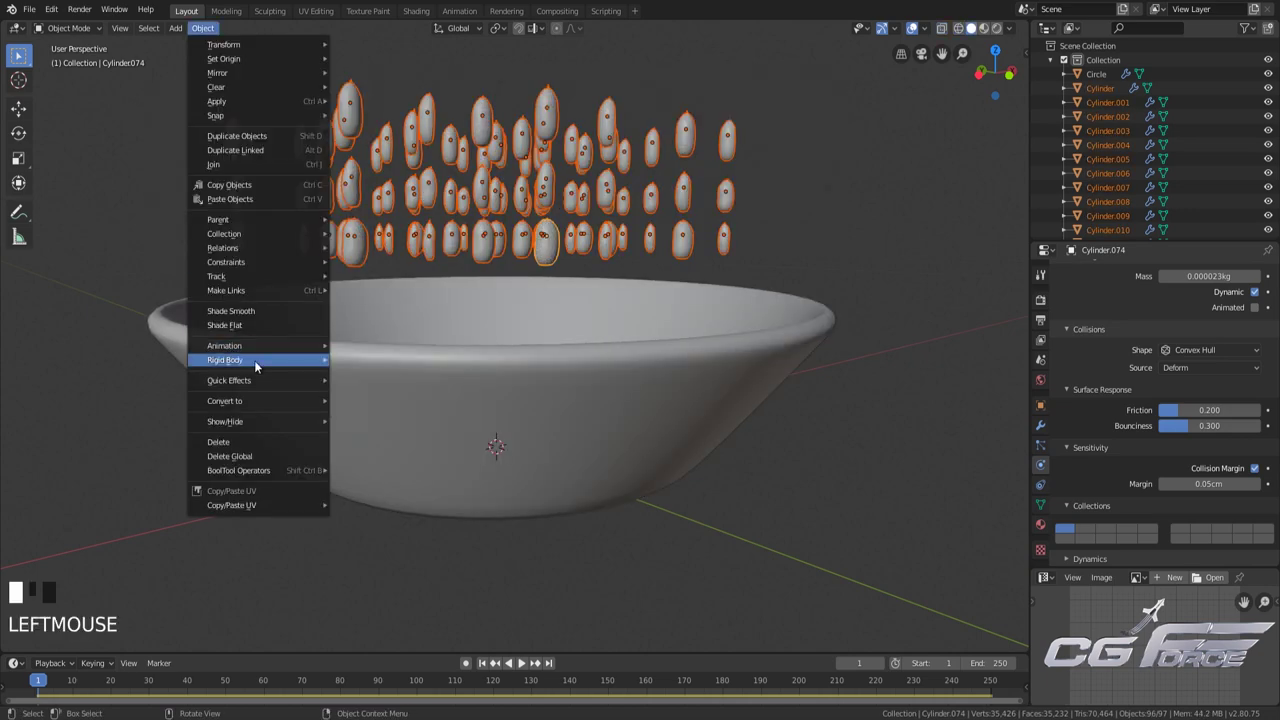
{"action": "mouse_move", "coordinate": [260, 360]}
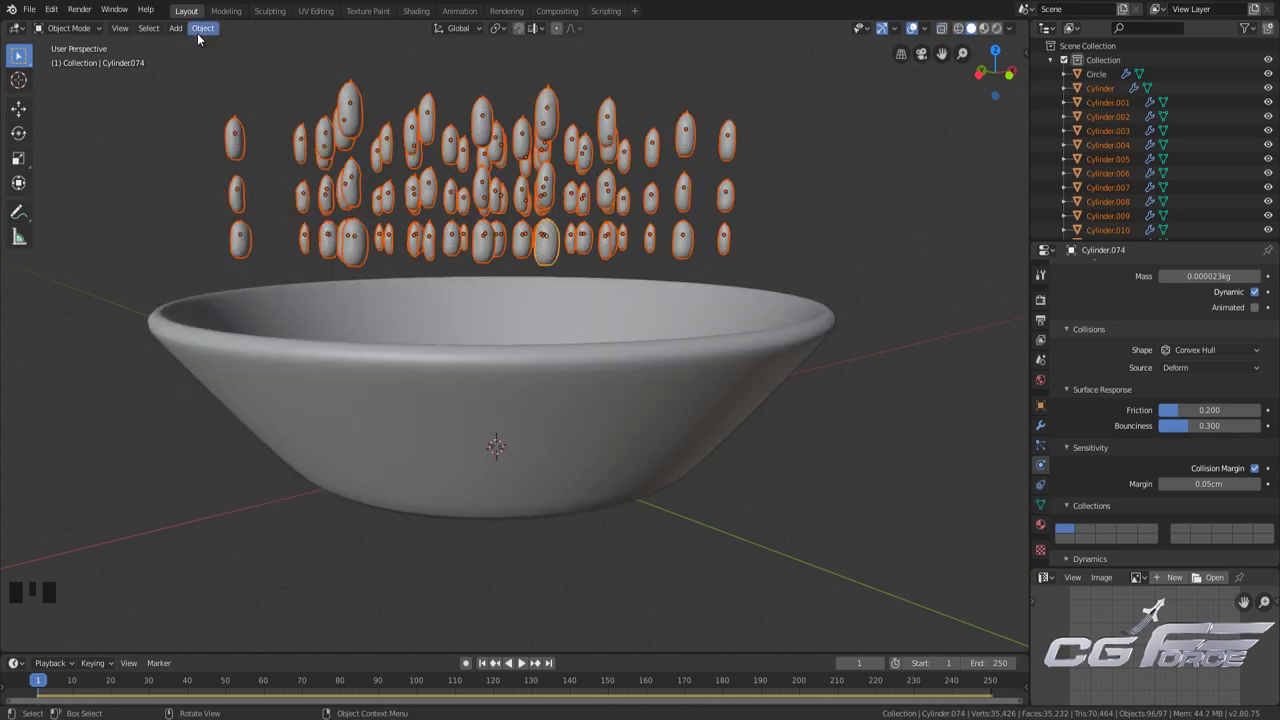
{"action": "left_click", "coordinate": [201, 28]}
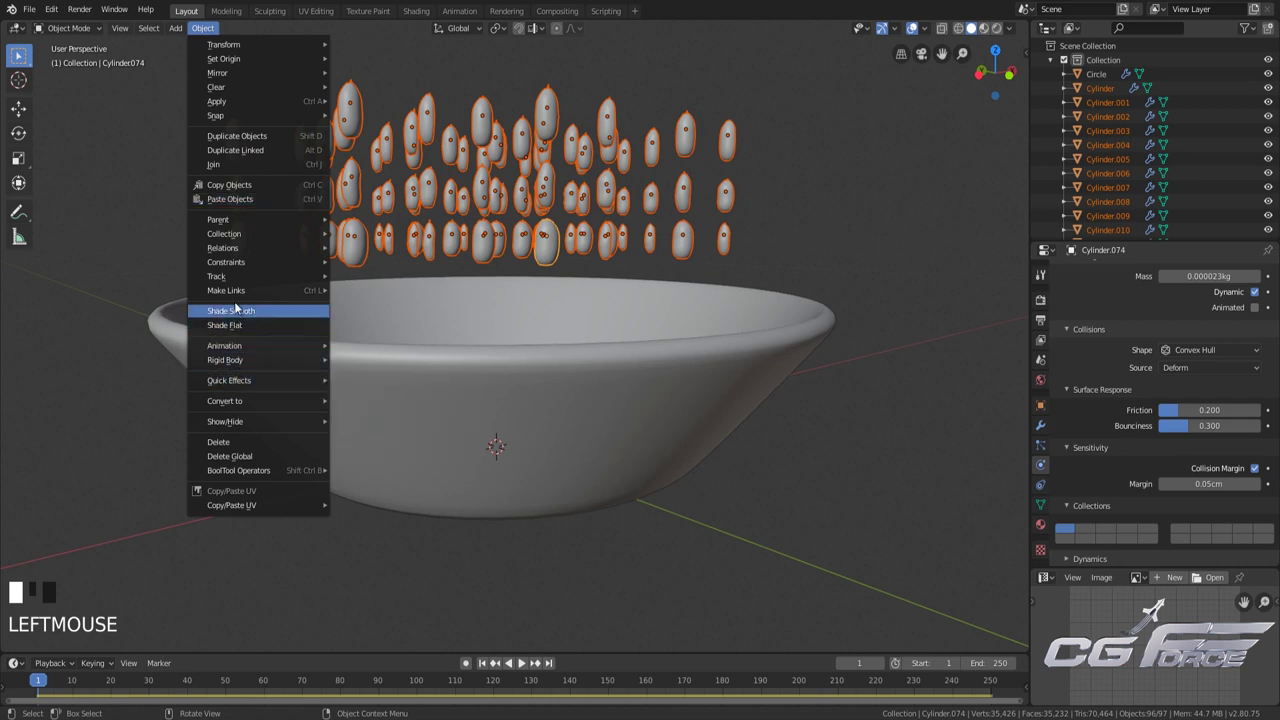
{"action": "mouse_move", "coordinate": [240, 360]}
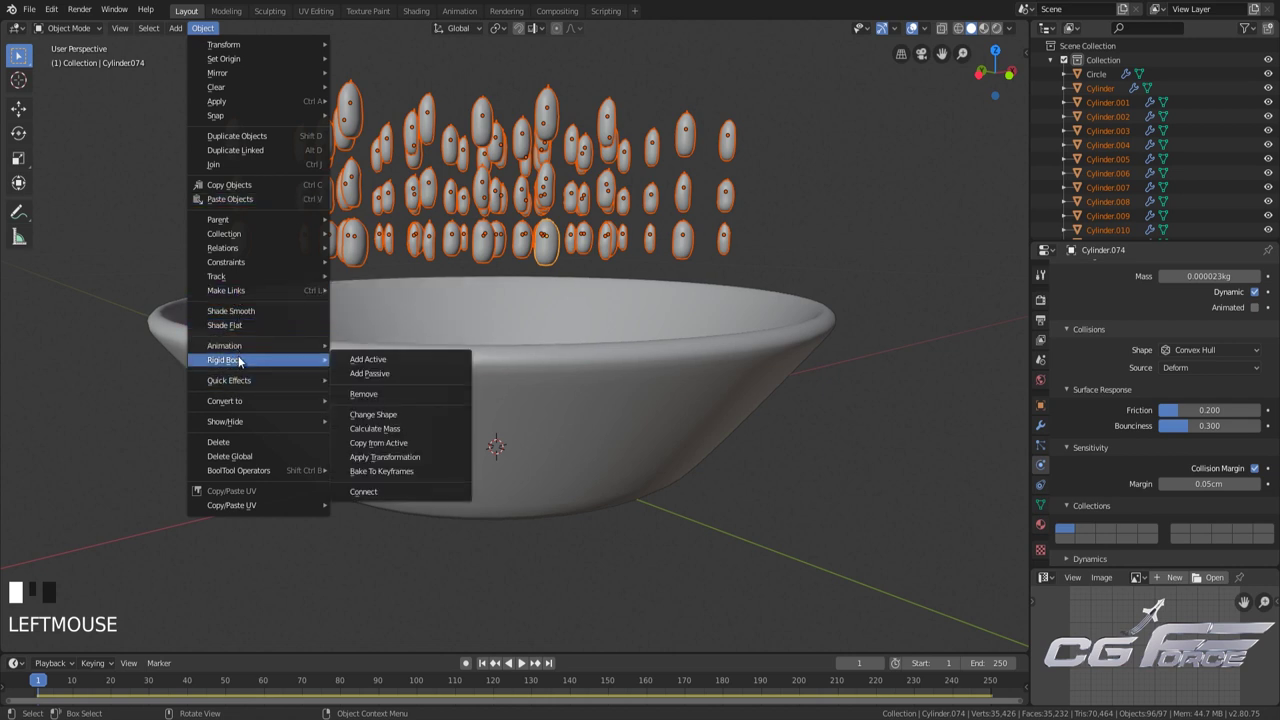
{"action": "left_click", "coordinate": [400, 431]}
{"action": "left_click", "coordinate": [375, 600]}
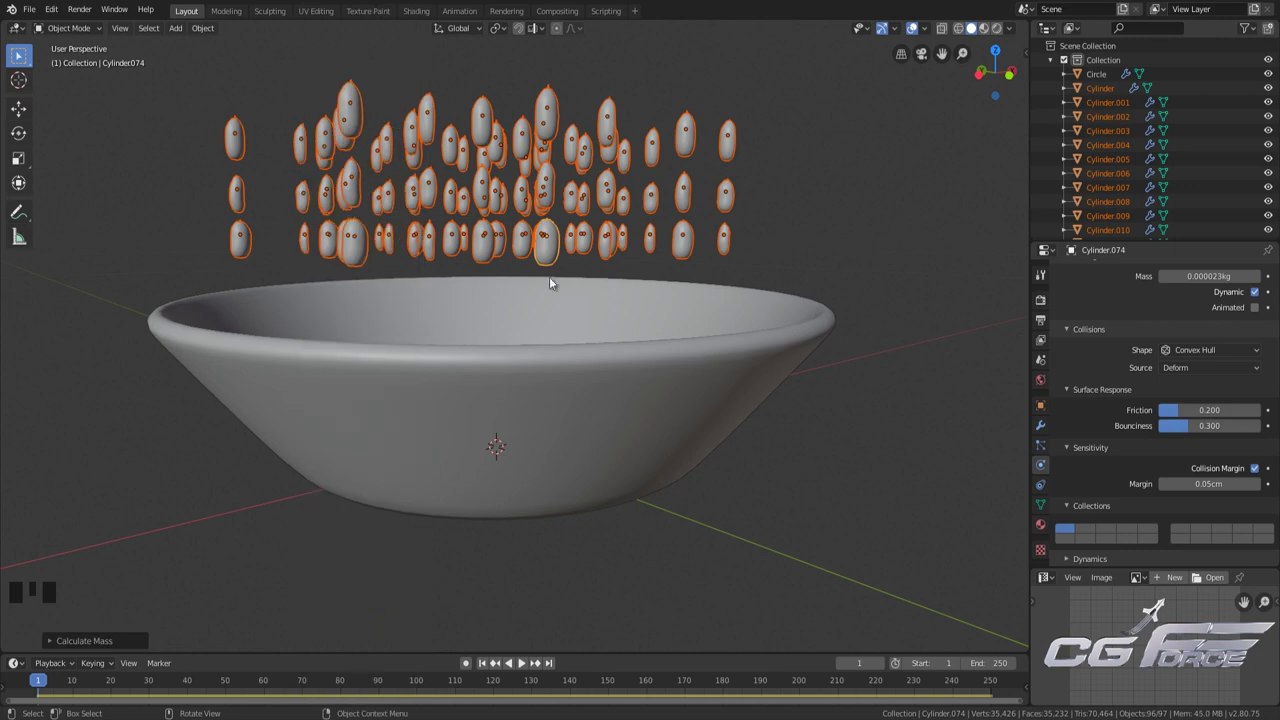
{"action": "key", "text": "ctrl+s"}
{"action": "middle_click_drag", "start_coordinate": [802, 225], "coordinate": [803, 230]}
{"action": "scroll", "coordinate": [804, 230], "scroll_direction": "down", "scroll_amount": 2}
{"action": "left_click", "coordinate": [723, 282]}
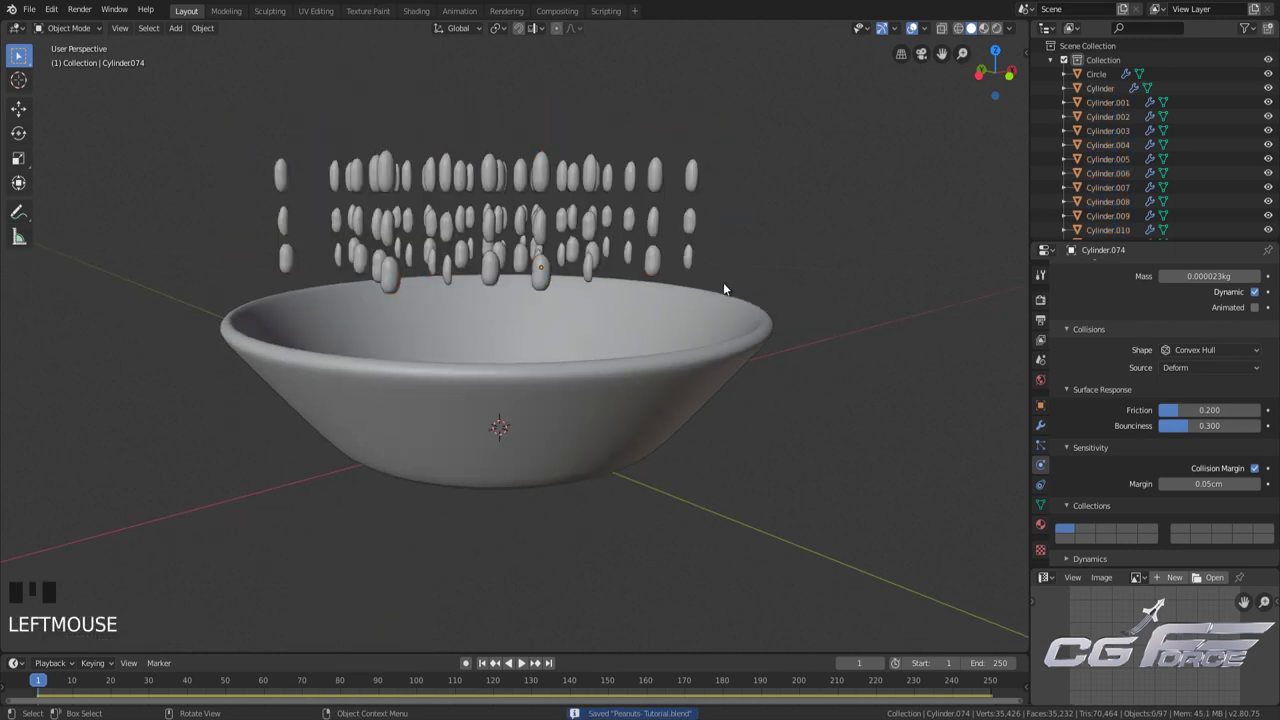
{"action": "scroll", "coordinate": [719, 294], "scroll_direction": "up", "scroll_amount": 2}
{"action": "middle_click_drag", "start_coordinate": [719, 294], "coordinate": [715, 333]}
{"action": "key", "text": "space"}
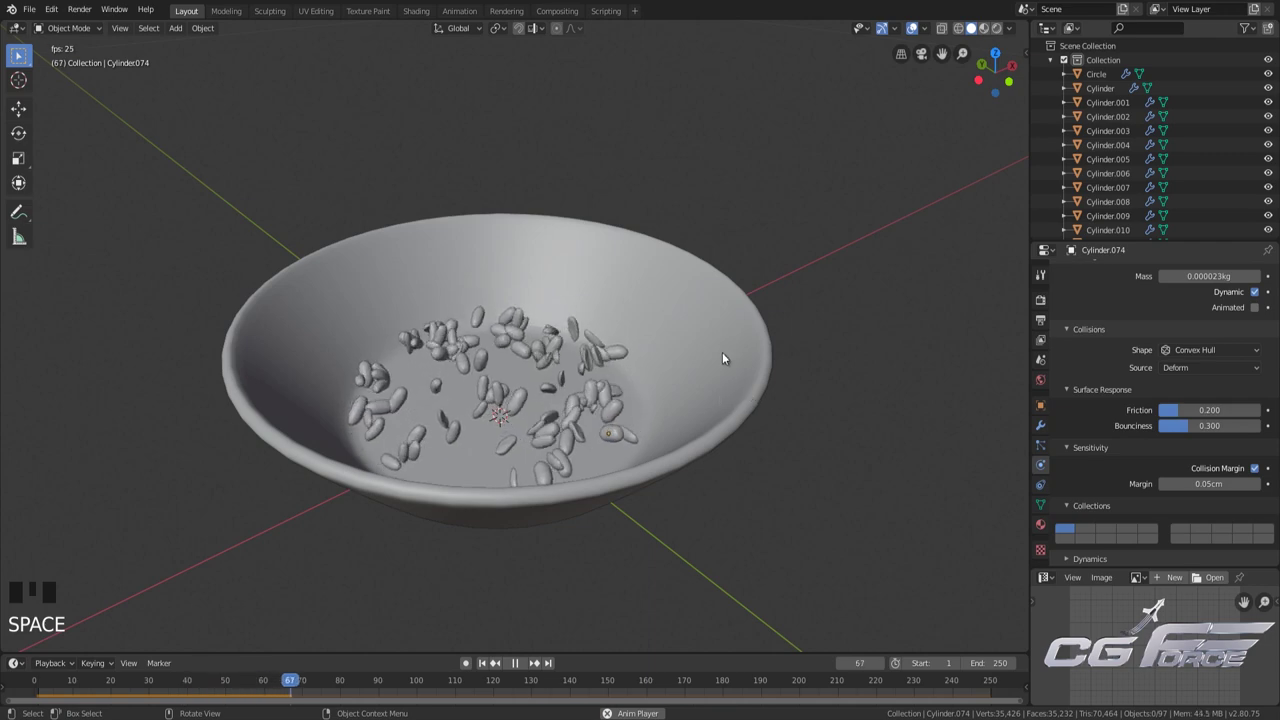
{"action": "scroll", "coordinate": [681, 399], "scroll_direction": "up", "scroll_amount": 1}
{"action": "middle_click_drag", "start_coordinate": [681, 399], "coordinate": [688, 331], "text": "shift"}
{"action": "scroll", "coordinate": [688, 331], "scroll_direction": "up", "scroll_amount": 2}
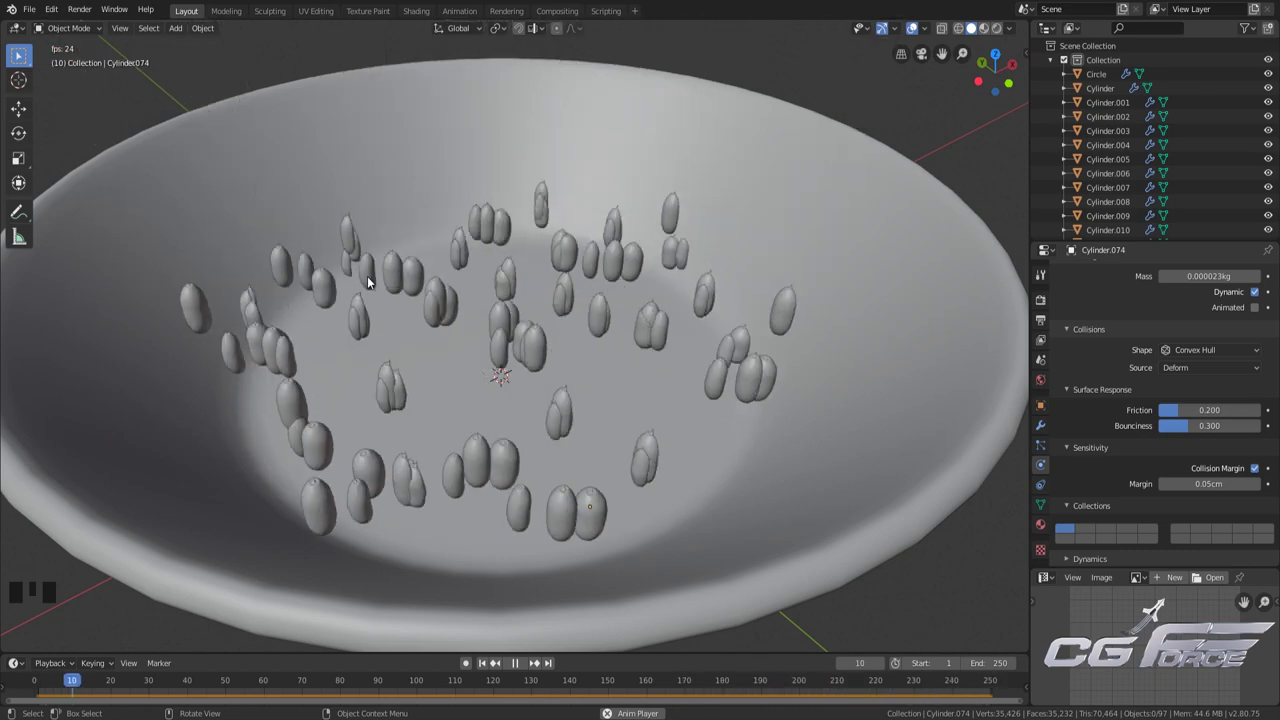
{"action": "key", "text": "space"}
{"action": "scroll", "coordinate": [463, 371], "scroll_direction": "down", "scroll_amount": 5}
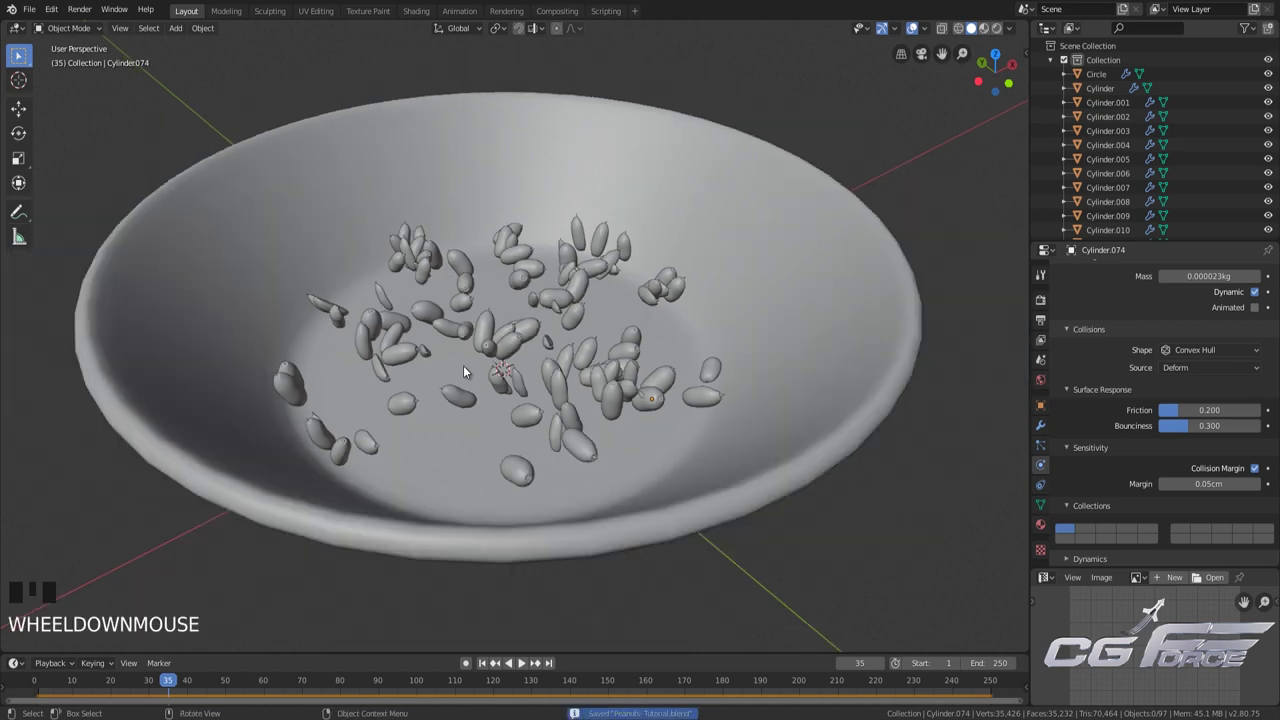
{"action": "key", "text": "shift+Left"}
{"action": "key", "text": "ctrl+s"}
{"action": "key", "text": "ctrl+s"}
{"action": "key", "text": "ctrl+s"}
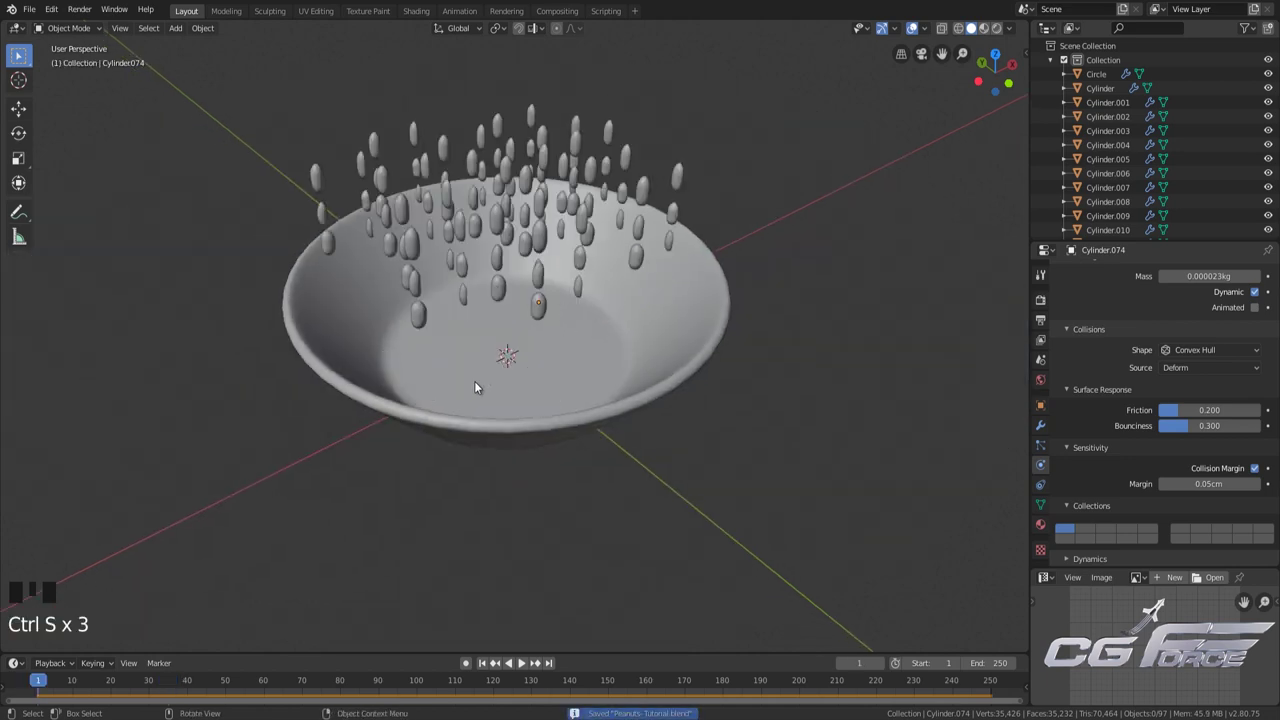
{"action": "middle_click_drag", "start_coordinate": [474, 381], "coordinate": [531, 381]}
{"action": "scroll", "coordinate": [499, 394], "scroll_direction": "up", "scroll_amount": 2}
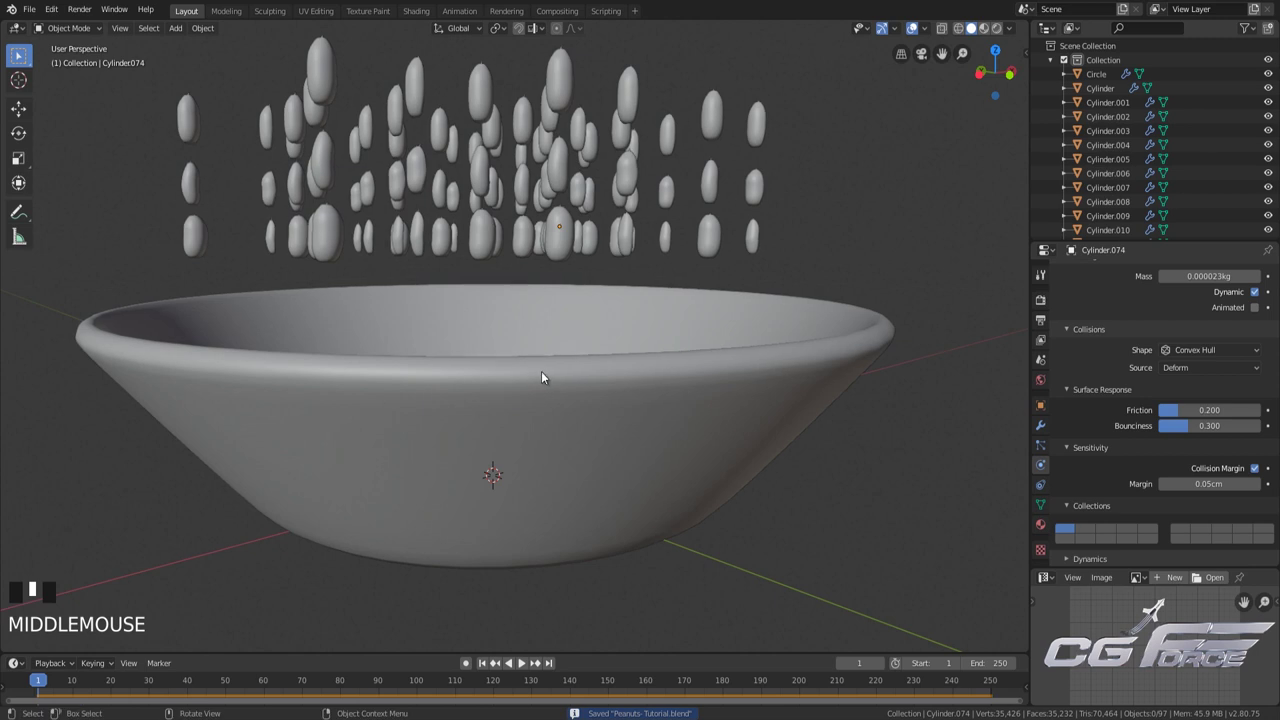
Box-select all peanuts in wireframe and copy the active peanut's rigid body settings to them
{"action": "scroll", "coordinate": [541, 372], "scroll_direction": "down", "scroll_amount": 2}
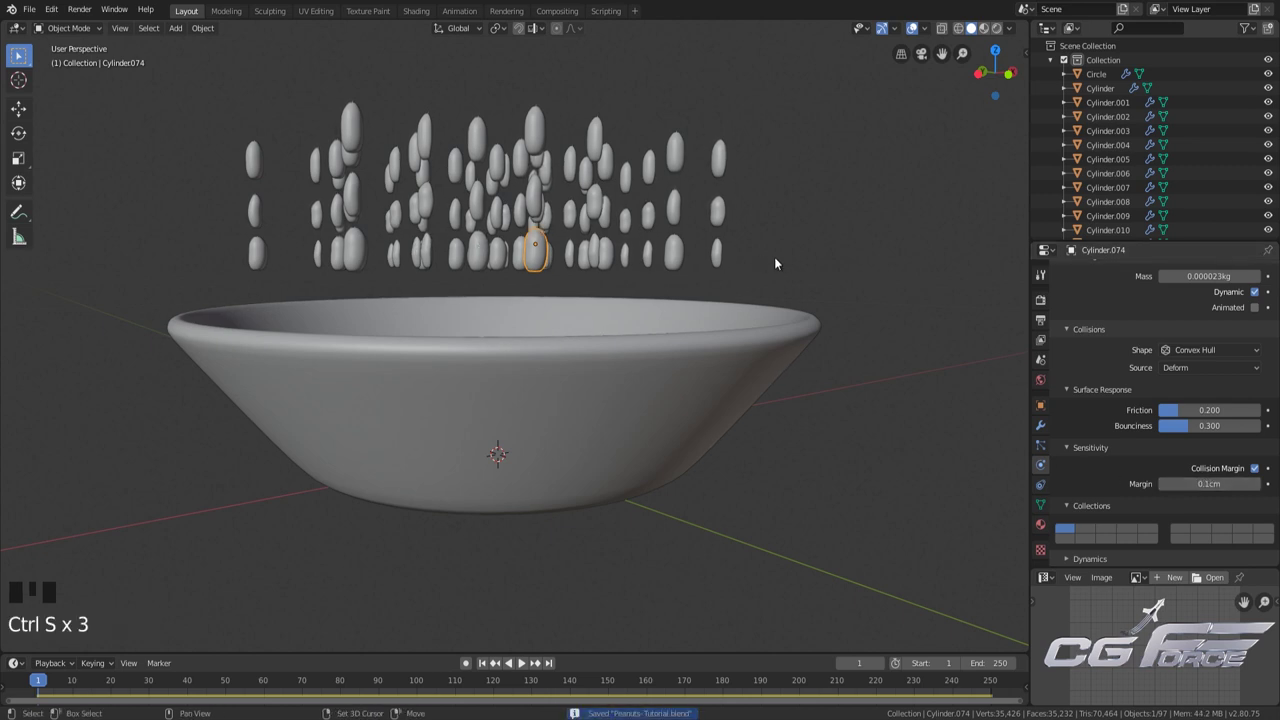
{"action": "key", "text": "shift+z"}
{"action": "left_click_drag", "start_coordinate": [796, 270], "coordinate": [179, 68]}
{"action": "left_click", "coordinate": [202, 28]}
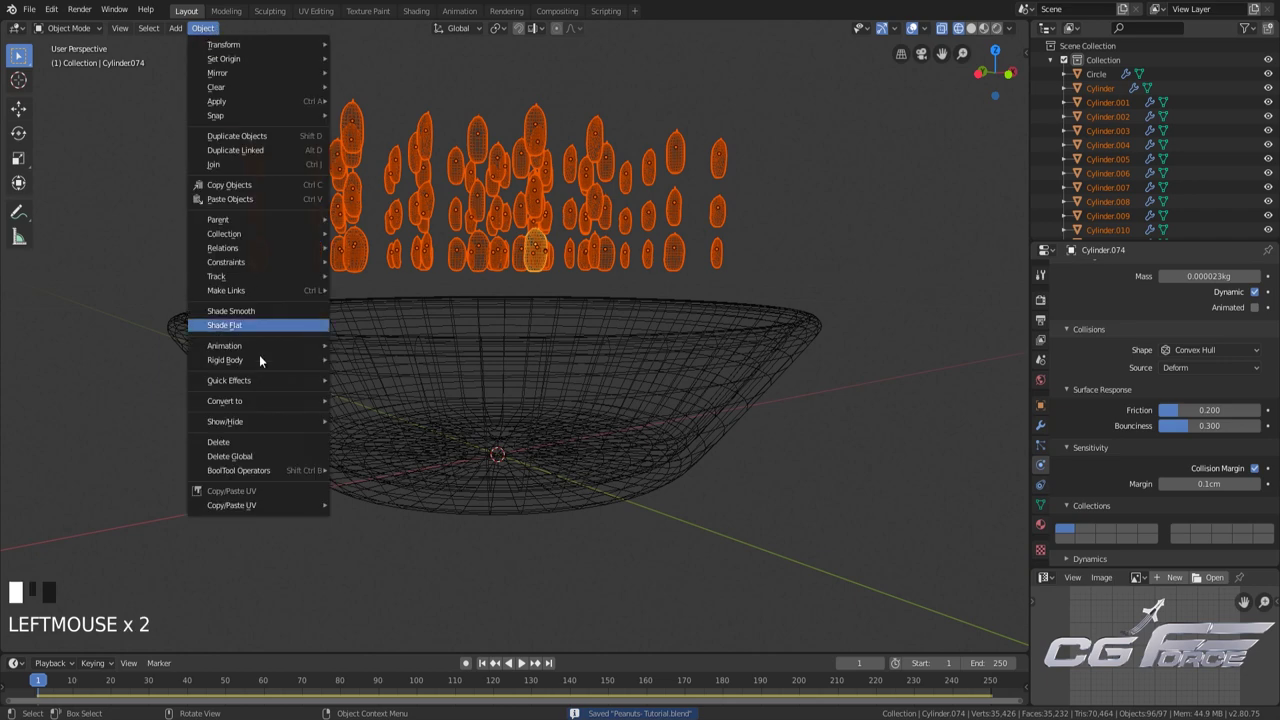
{"action": "mouse_move", "coordinate": [262, 360]}
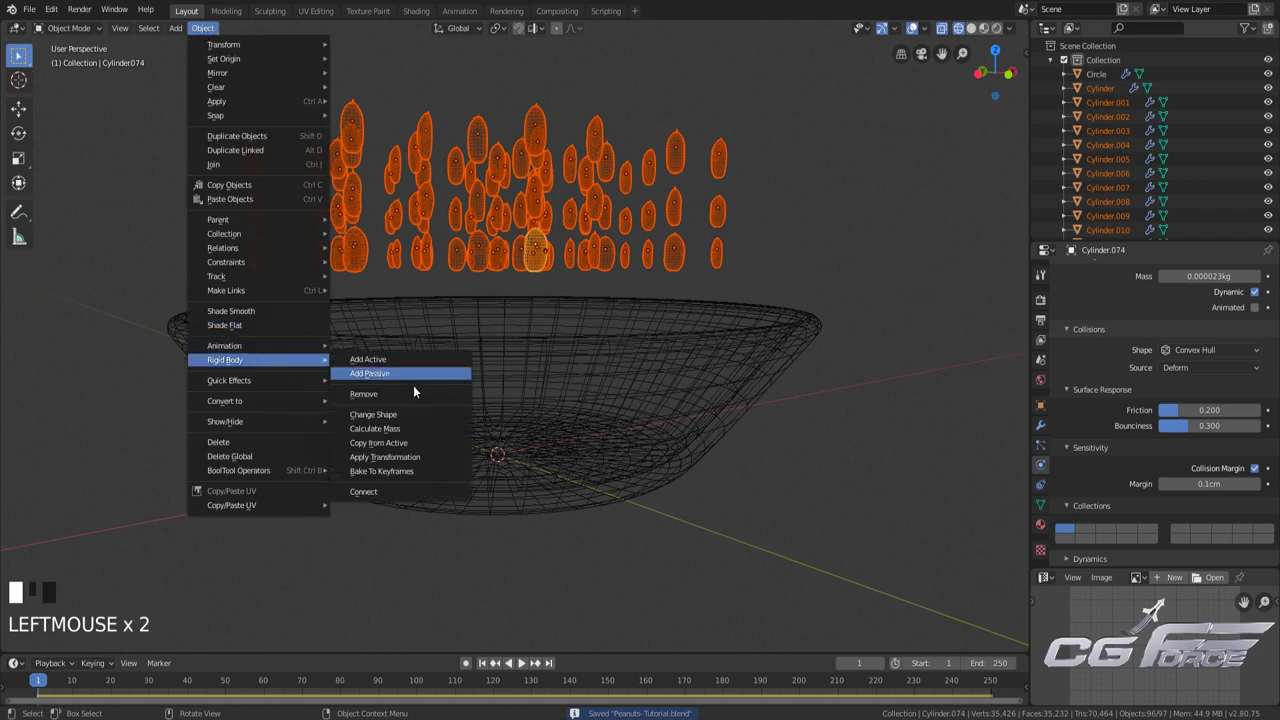
{"action": "left_click", "coordinate": [422, 443]}
Calculate the peanuts' mass from the Peanuts (Shelled) preset, then deselect and save
{"action": "left_click", "coordinate": [202, 28]}
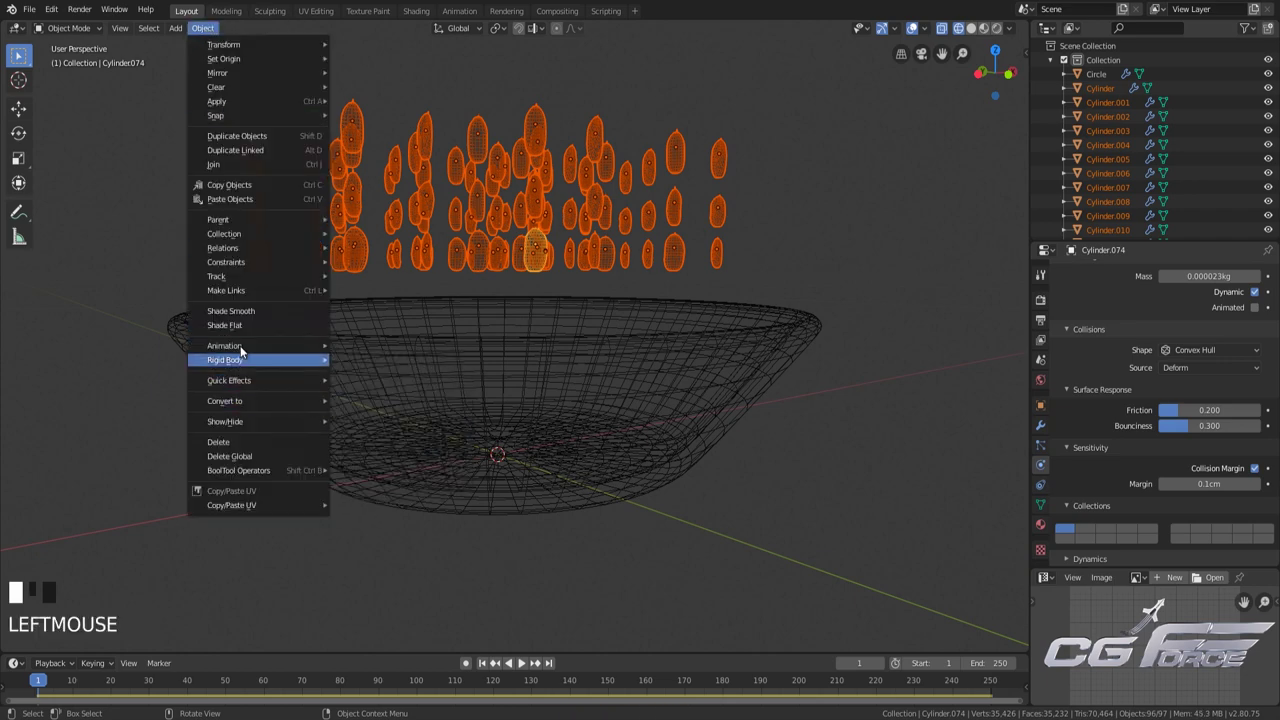
{"action": "mouse_move", "coordinate": [245, 360]}
{"action": "left_click", "coordinate": [400, 429]}
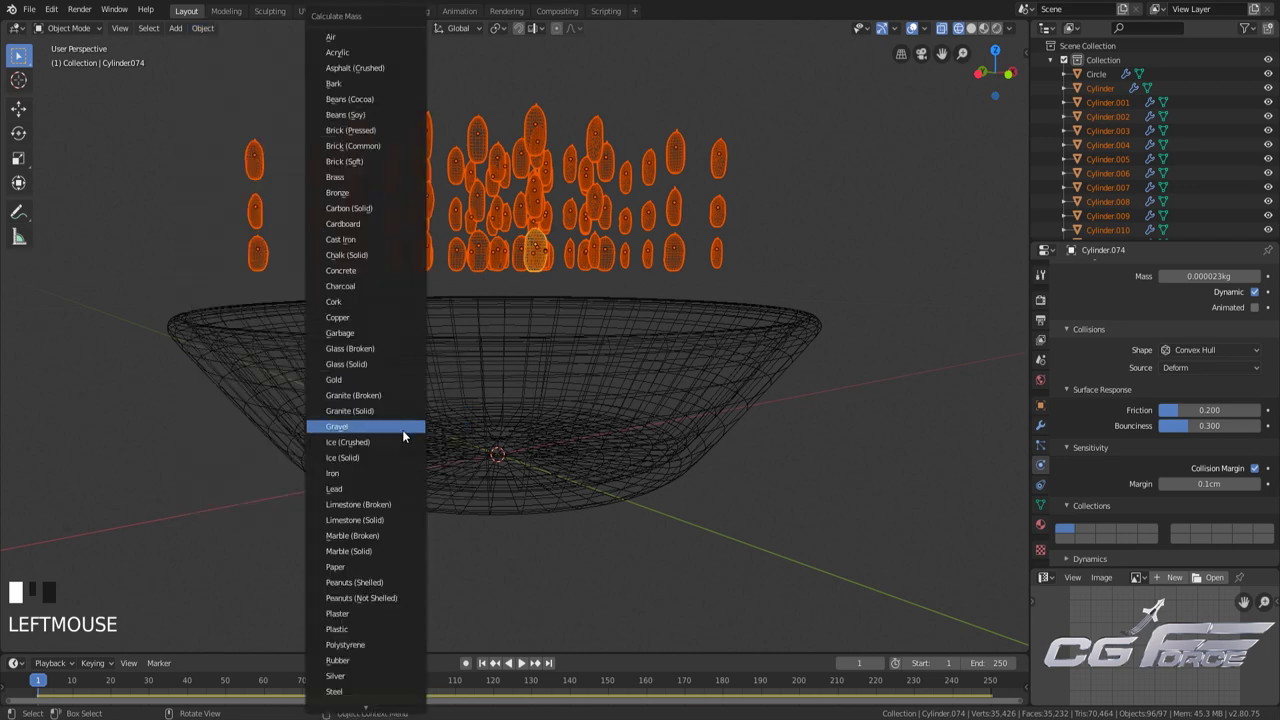
{"action": "left_click", "coordinate": [412, 581]}
{"action": "key", "text": "shift+z"}
{"action": "left_click", "coordinate": [789, 229]}
{"action": "key", "text": "ctrl+s"}
{"action": "scroll", "coordinate": [740, 209], "scroll_direction": "down", "scroll_amount": 2}
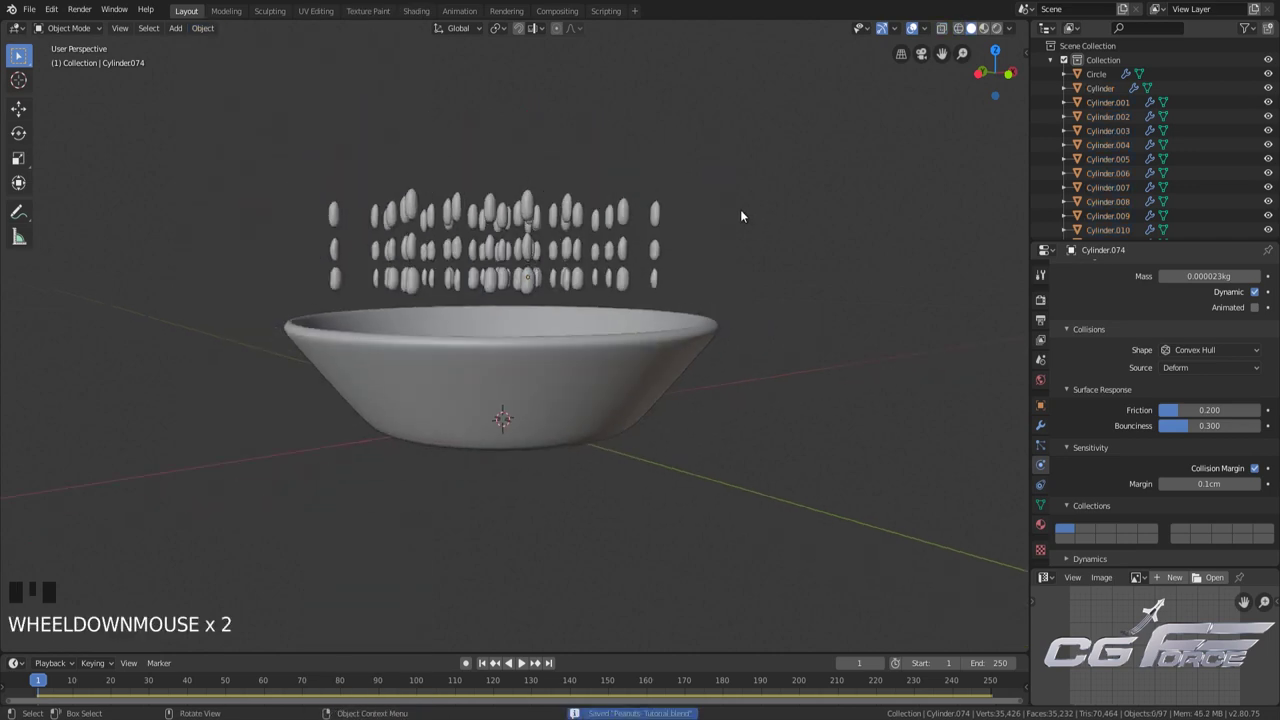
{"action": "middle_click_drag", "start_coordinate": [740, 209], "coordinate": [741, 250]}
{"action": "scroll", "coordinate": [741, 250], "scroll_direction": "up", "scroll_amount": 2}
{"action": "scroll", "coordinate": [767, 301], "scroll_direction": "up", "scroll_amount": 2}
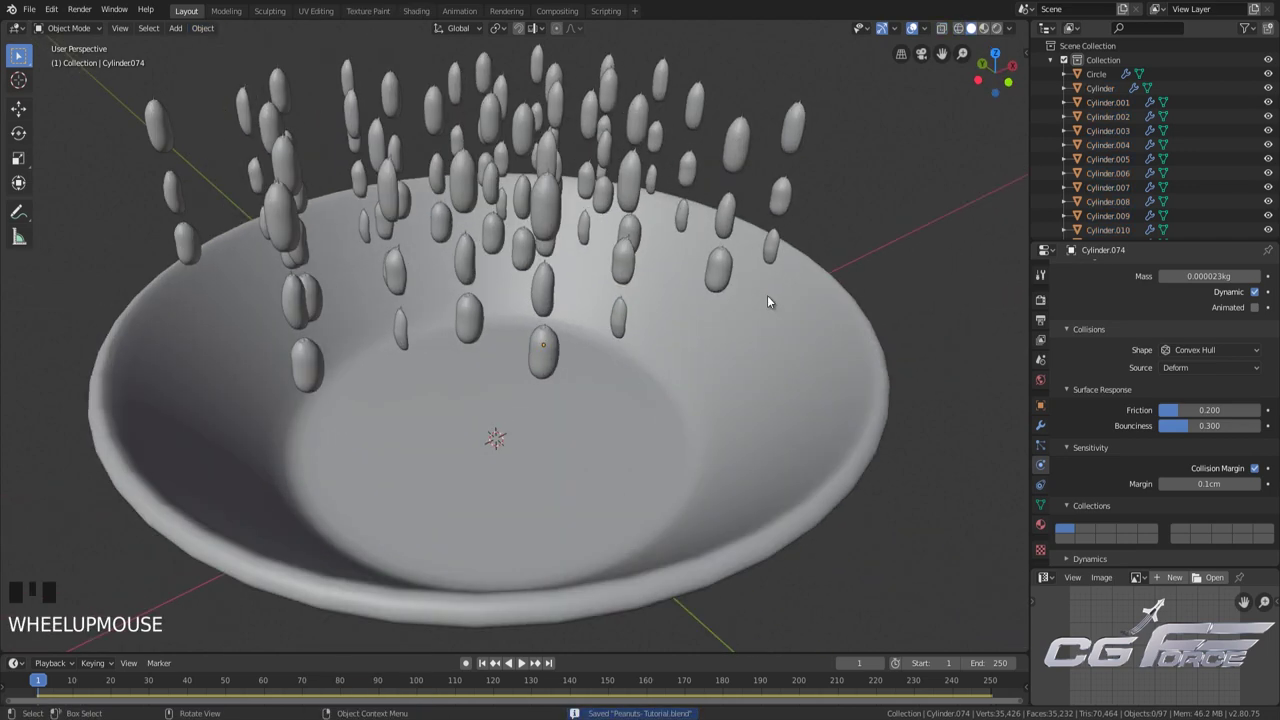
{"action": "key", "text": "space"}
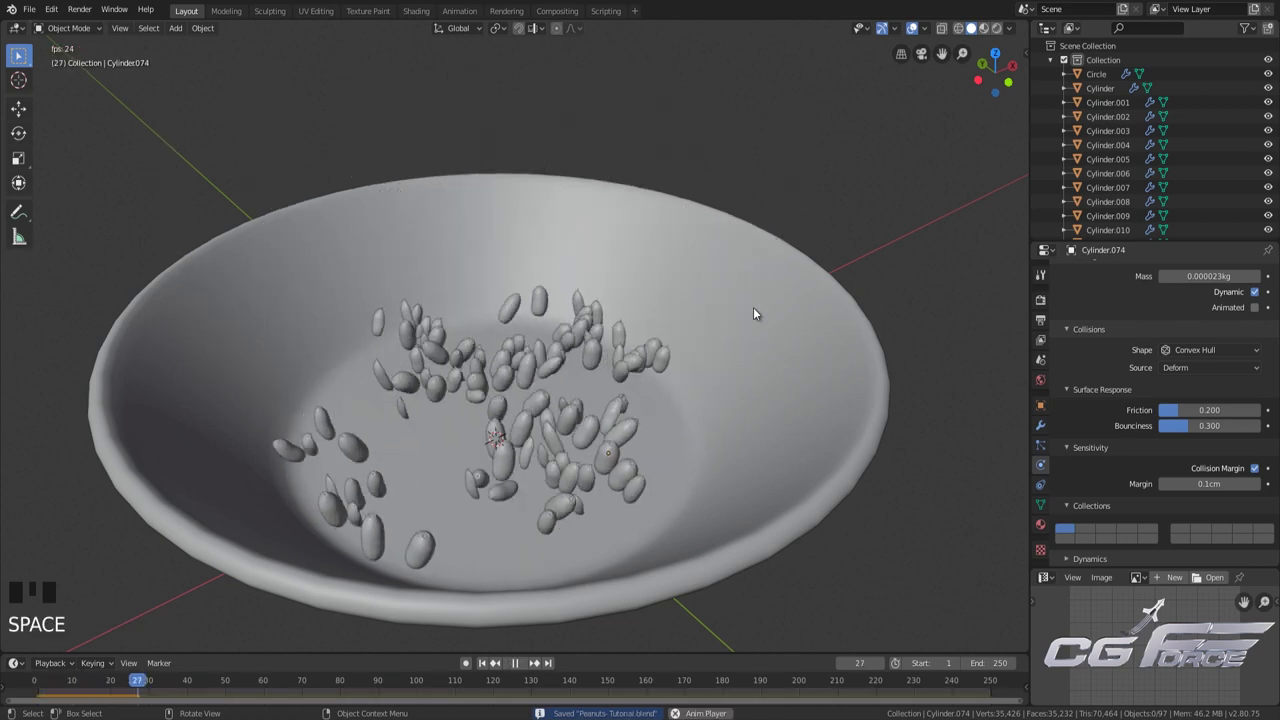
{"action": "scroll", "coordinate": [556, 399], "scroll_direction": "down", "scroll_amount": 2}
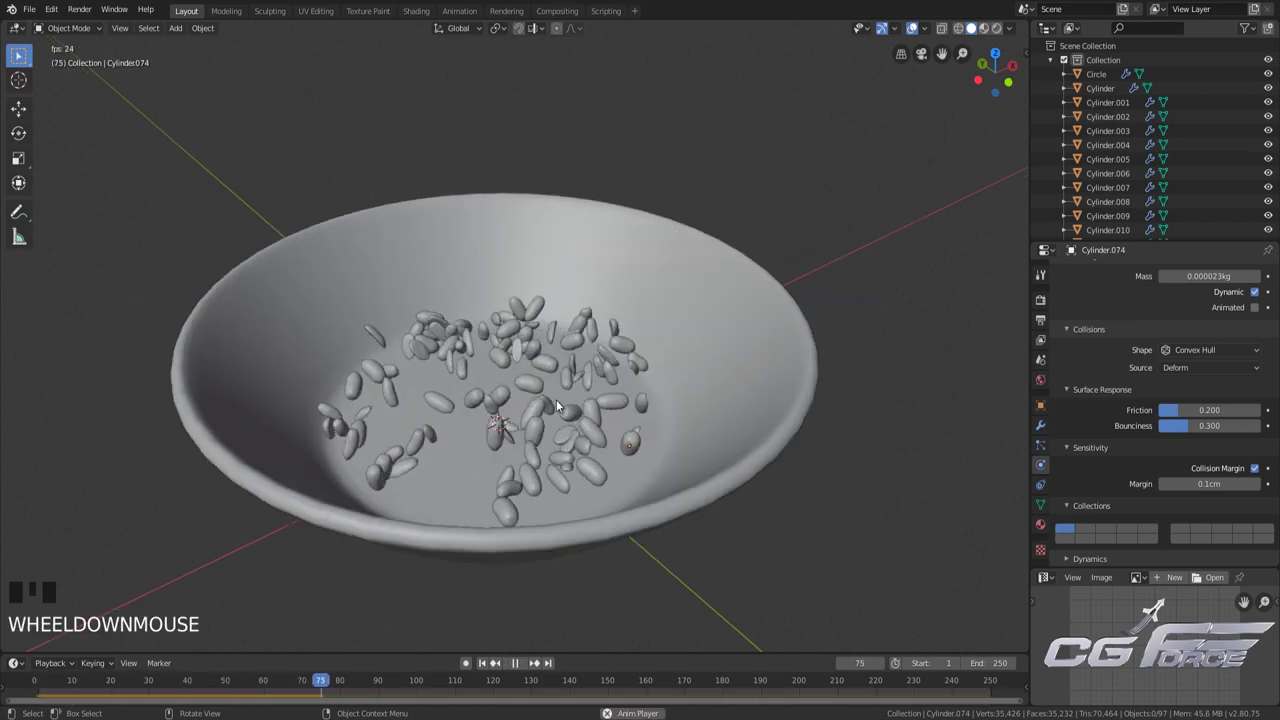
{"action": "middle_click_drag", "start_coordinate": [556, 399], "coordinate": [602, 366]}
{"action": "scroll", "coordinate": [524, 383], "scroll_direction": "up", "scroll_amount": 2}
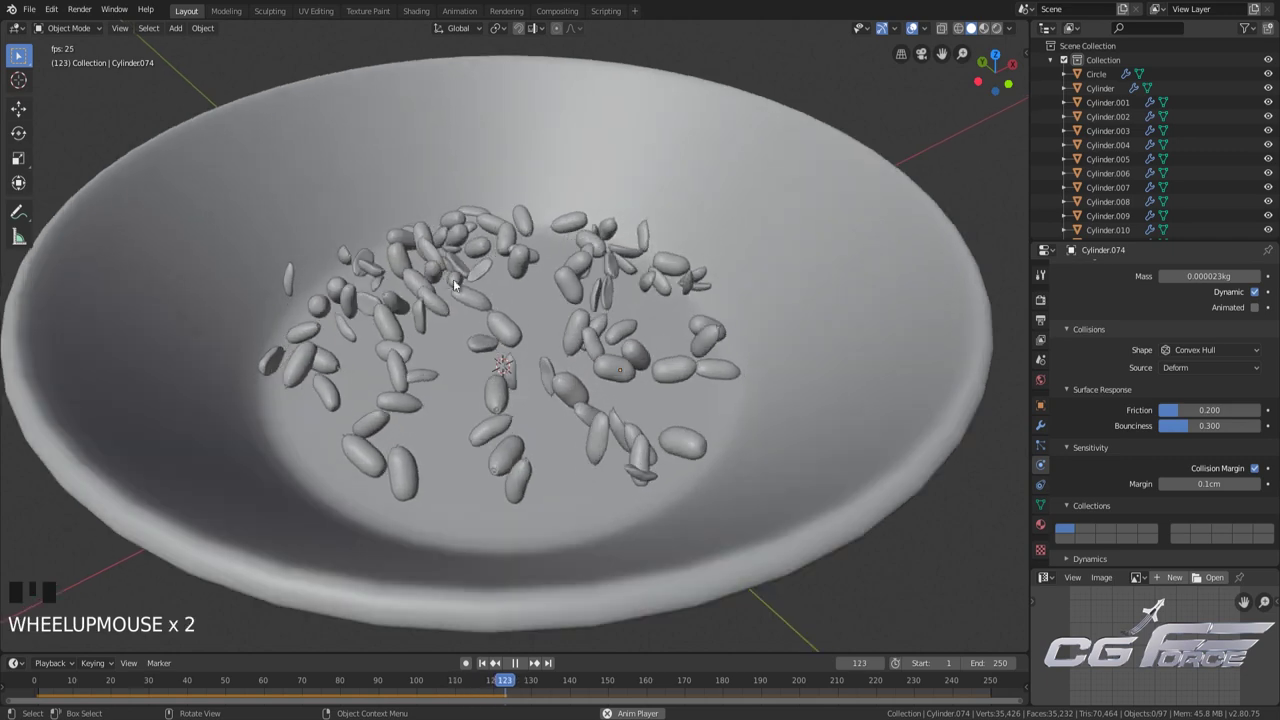
{"action": "middle_click_drag", "start_coordinate": [357, 365], "coordinate": [623, 420]}
{"action": "scroll", "coordinate": [540, 443], "scroll_direction": "down", "scroll_amount": 1}
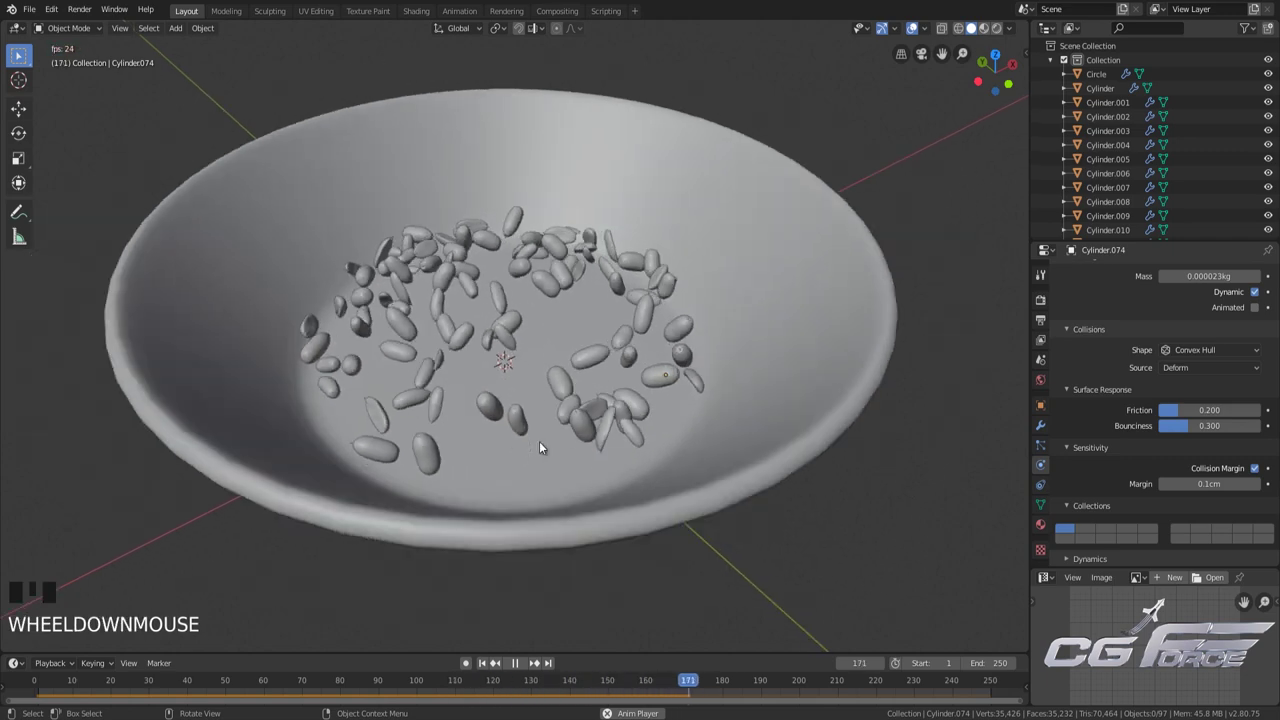
{"action": "middle_click_drag", "start_coordinate": [540, 443], "coordinate": [697, 479]}
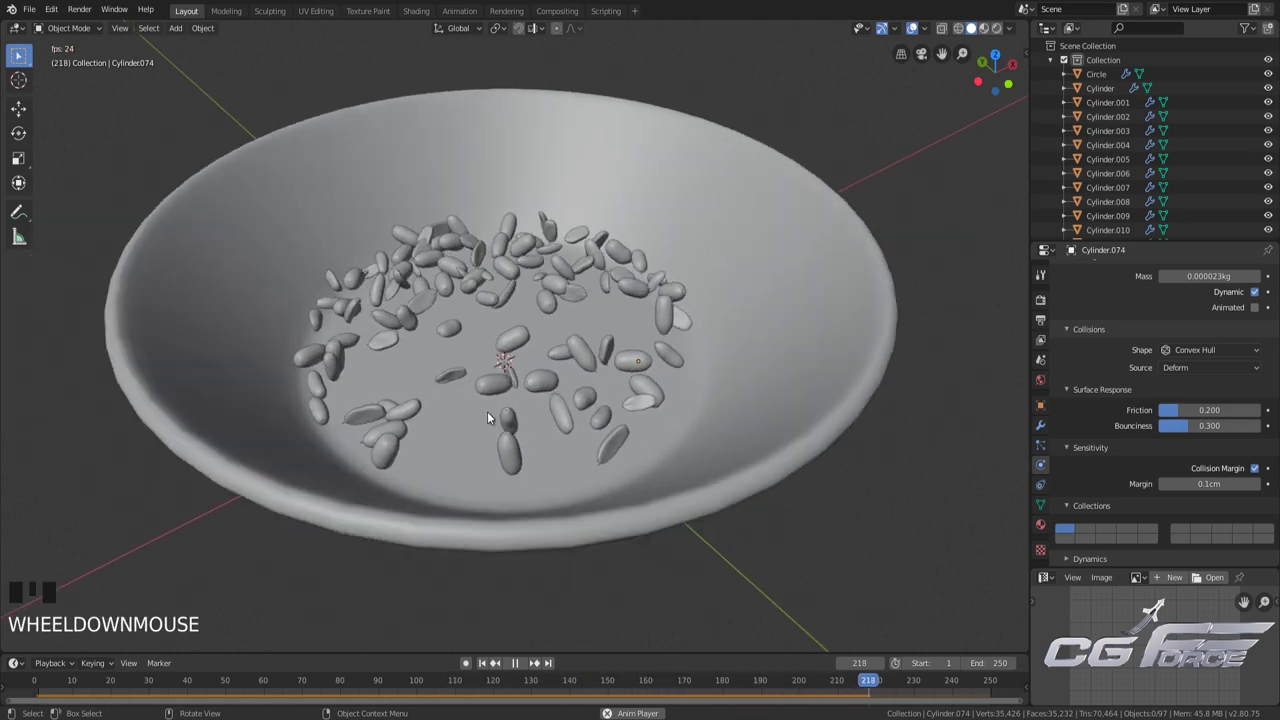
{"action": "key", "text": "space"}
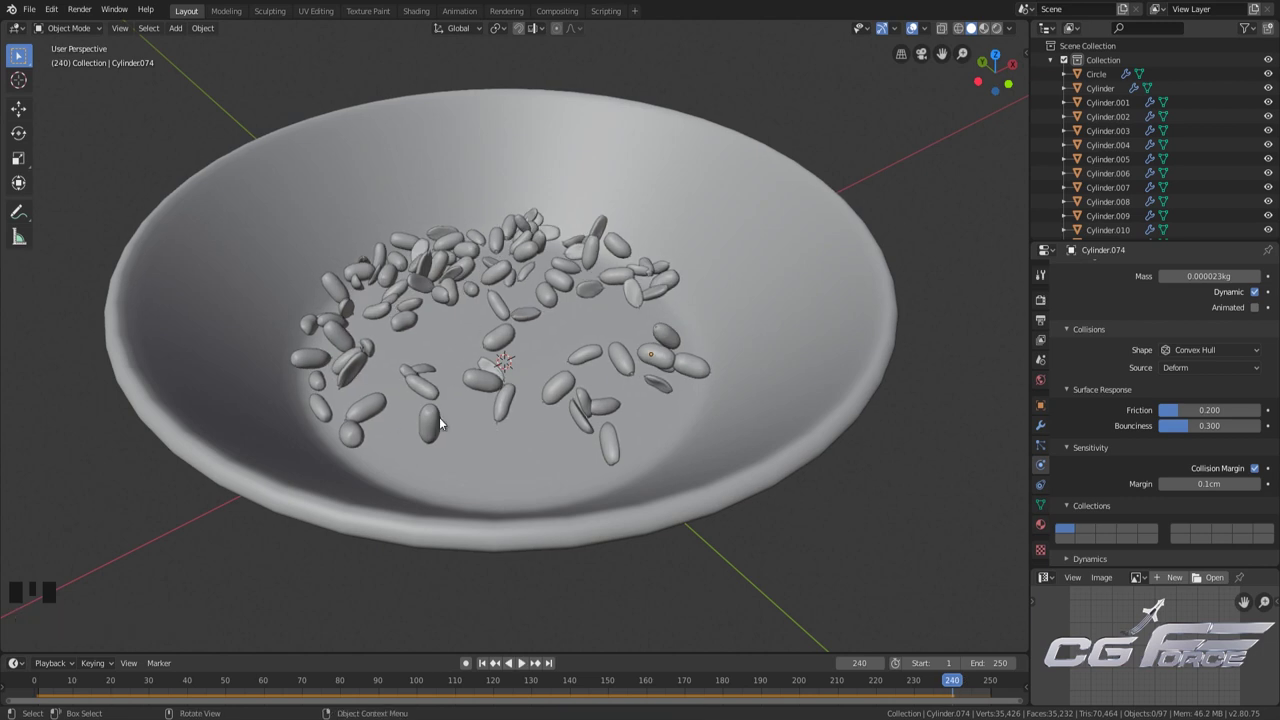
{"action": "scroll", "coordinate": [447, 223], "scroll_direction": "down", "scroll_amount": 1}
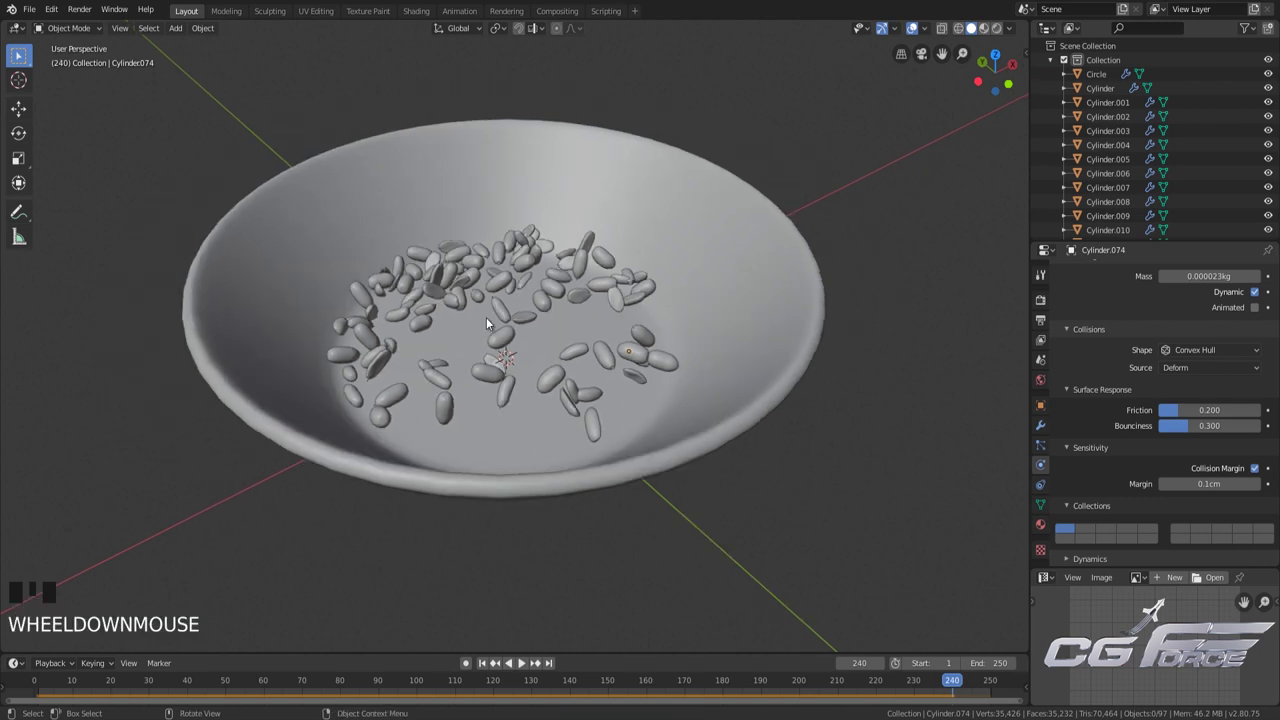
{"action": "key", "text": "shift+Left"}
{"action": "scroll", "coordinate": [486, 317], "scroll_direction": "down", "scroll_amount": 3}
{"action": "middle_click_drag", "start_coordinate": [574, 297], "coordinate": [584, 323]}
From the front view, select all peanut cylinders and place a linked copy above the originals
{"action": "key", "text": "KP_1"}
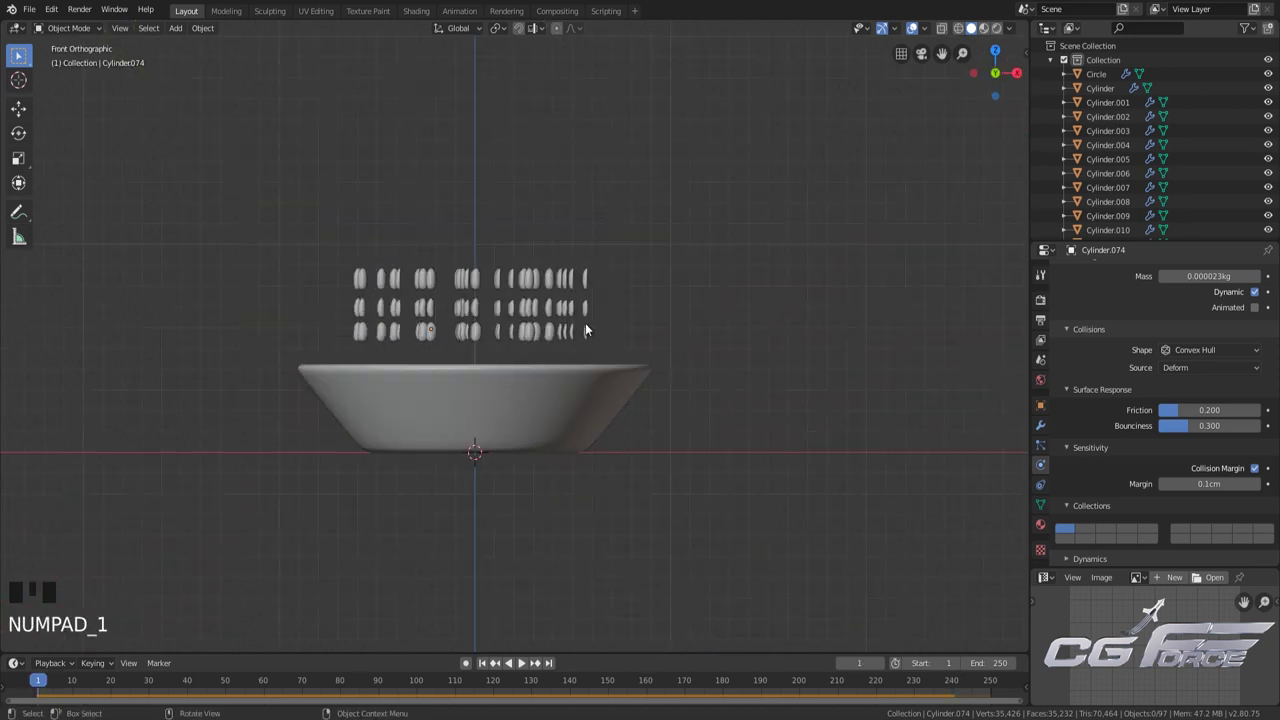
{"action": "scroll", "coordinate": [585, 323], "scroll_direction": "up", "scroll_amount": 3}
{"action": "key", "text": "shift+z"}
{"action": "left_click_drag", "start_coordinate": [734, 358], "coordinate": [142, 118]}
{"action": "key", "text": "shift+z"}
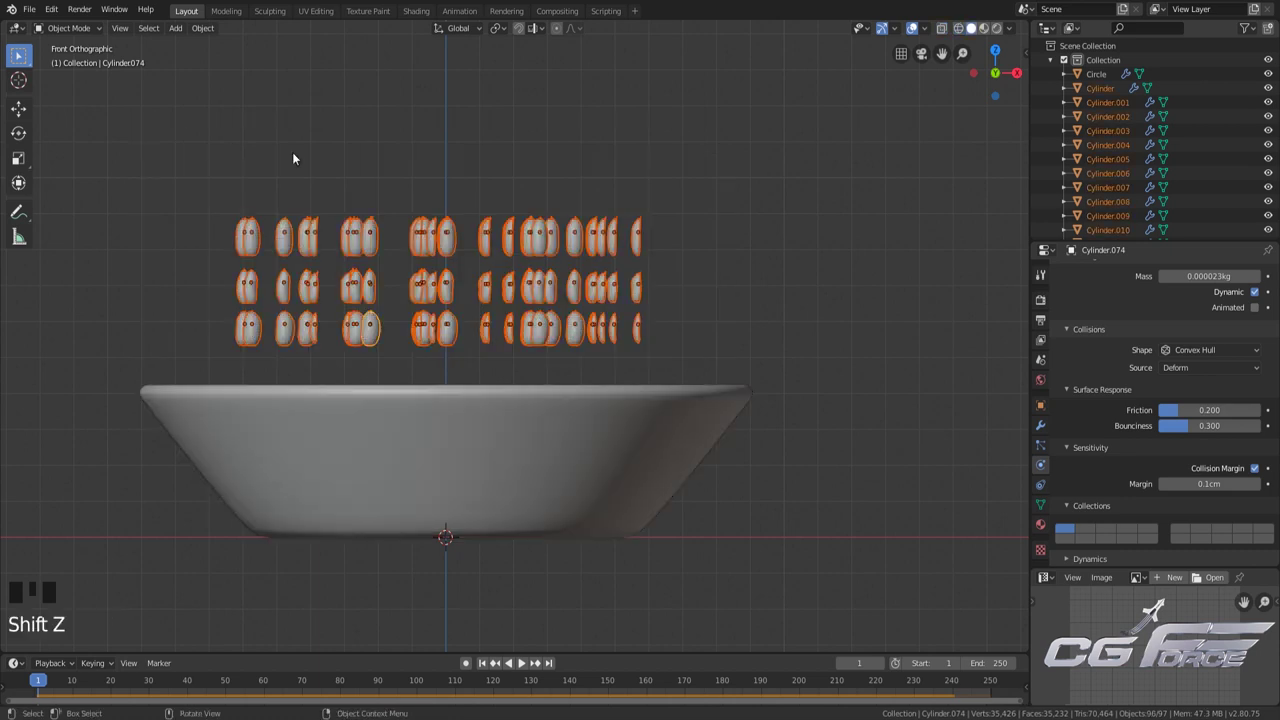
{"action": "middle_click_drag", "start_coordinate": [293, 158], "coordinate": [340, 261]}
{"action": "key", "text": "KP_1"}
{"action": "key", "text": "alt+d"}
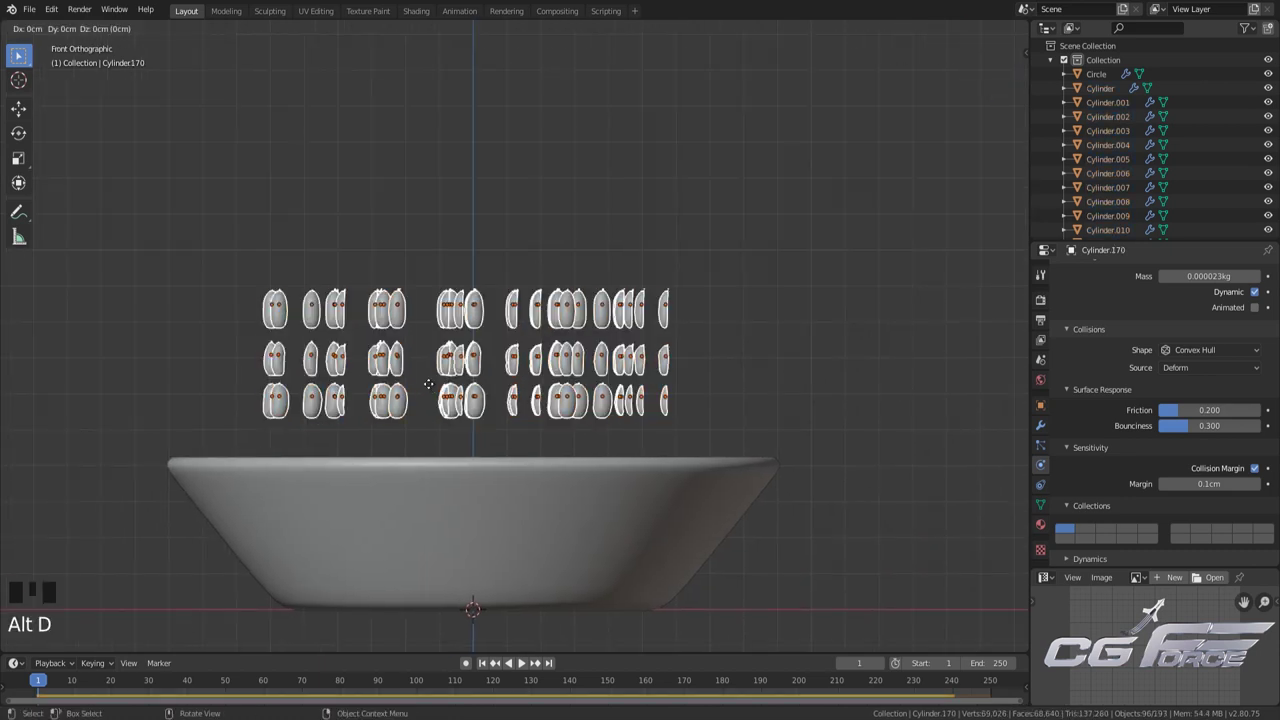
{"action": "left_click", "coordinate": [428, 242]}
{"action": "left_click", "coordinate": [710, 155]}
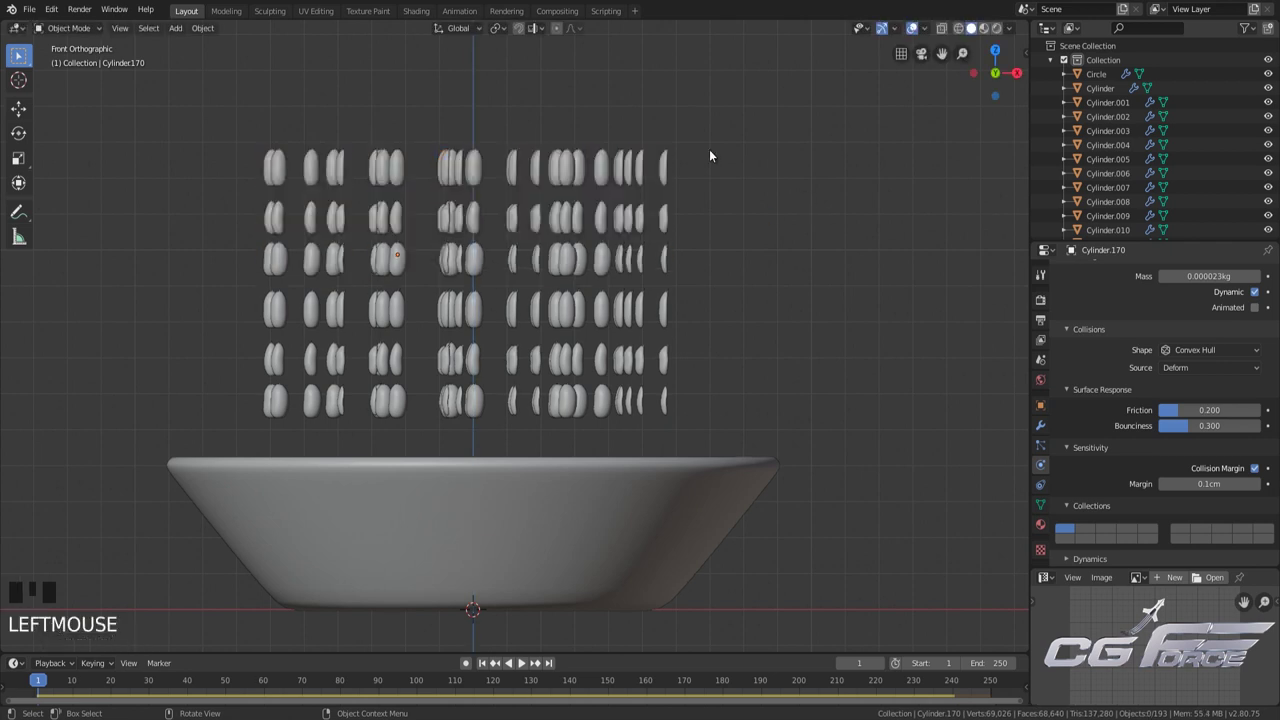
Fill out the grid with five linked copies of the right columns stepping leftward, then save
{"action": "left_click_drag", "start_coordinate": [622, 268], "coordinate": [620, 271]}
{"action": "scroll", "coordinate": [674, 270], "scroll_direction": "down", "scroll_amount": 2}
{"action": "middle_click_drag", "start_coordinate": [696, 241], "coordinate": [707, 298], "text": "shift"}
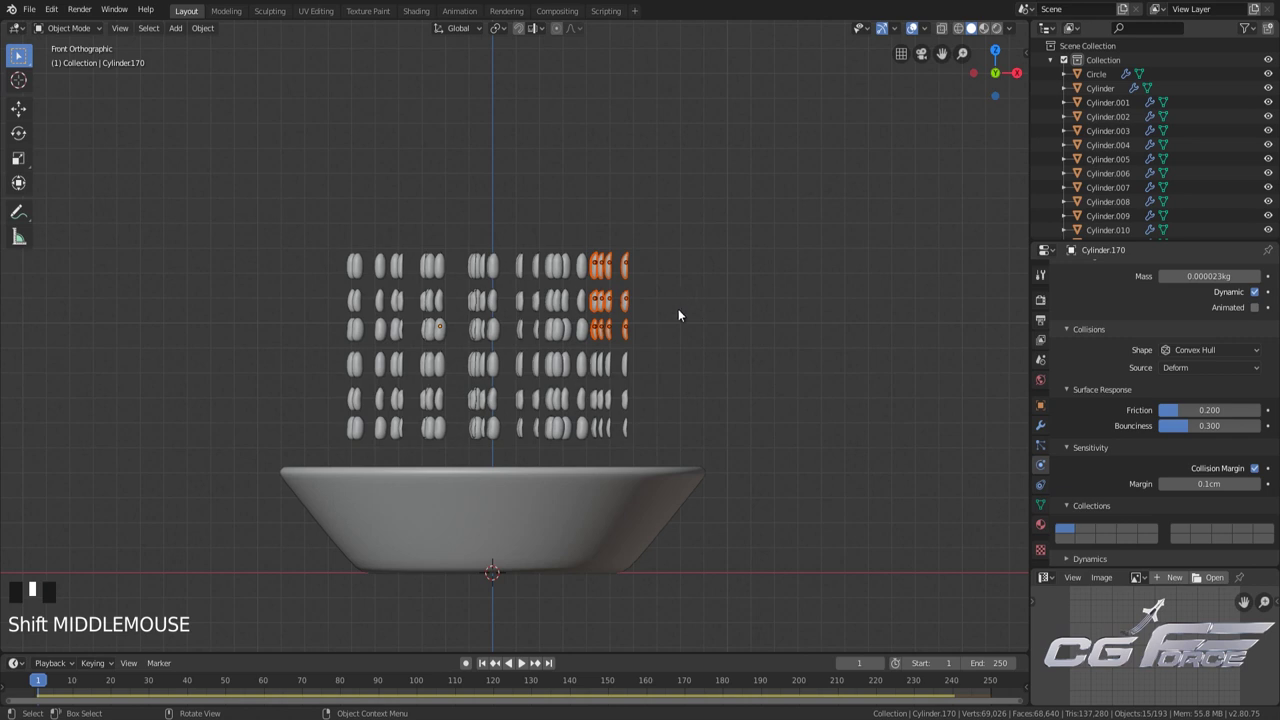
{"action": "key", "text": "alt+d"}
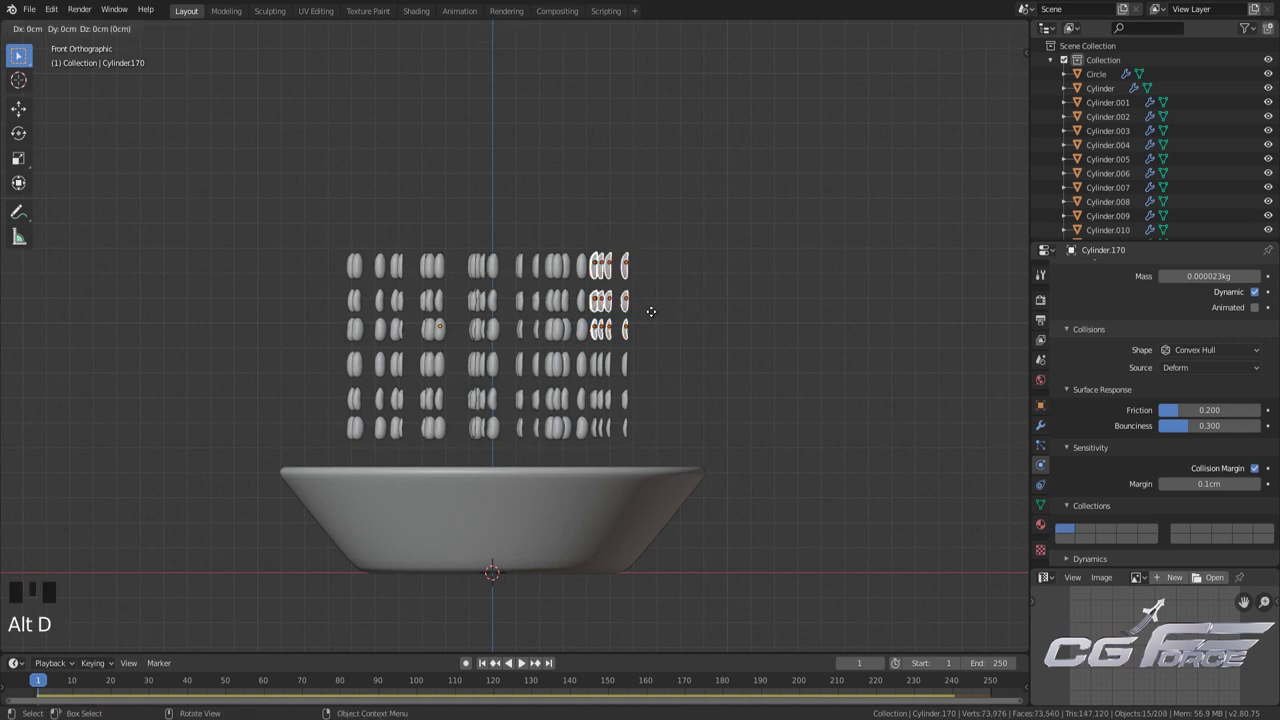
{"action": "left_click", "coordinate": [656, 212]}
{"action": "key", "text": "alt+d"}
{"action": "left_click", "coordinate": [601, 216]}
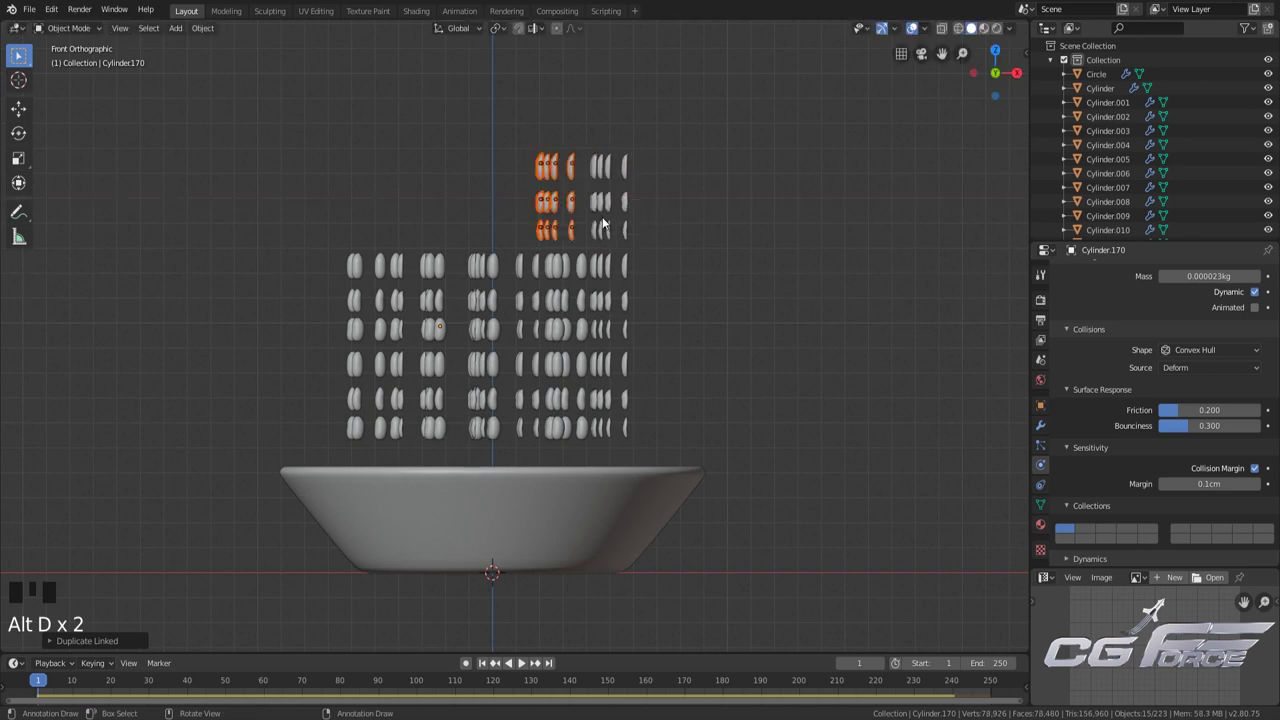
{"action": "key", "text": "alt+d"}
{"action": "left_click", "coordinate": [547, 222]}
{"action": "key", "text": "alt+d"}
{"action": "left_click", "coordinate": [493, 228]}
{"action": "key", "text": "alt+d"}
{"action": "left_click", "coordinate": [440, 231]}
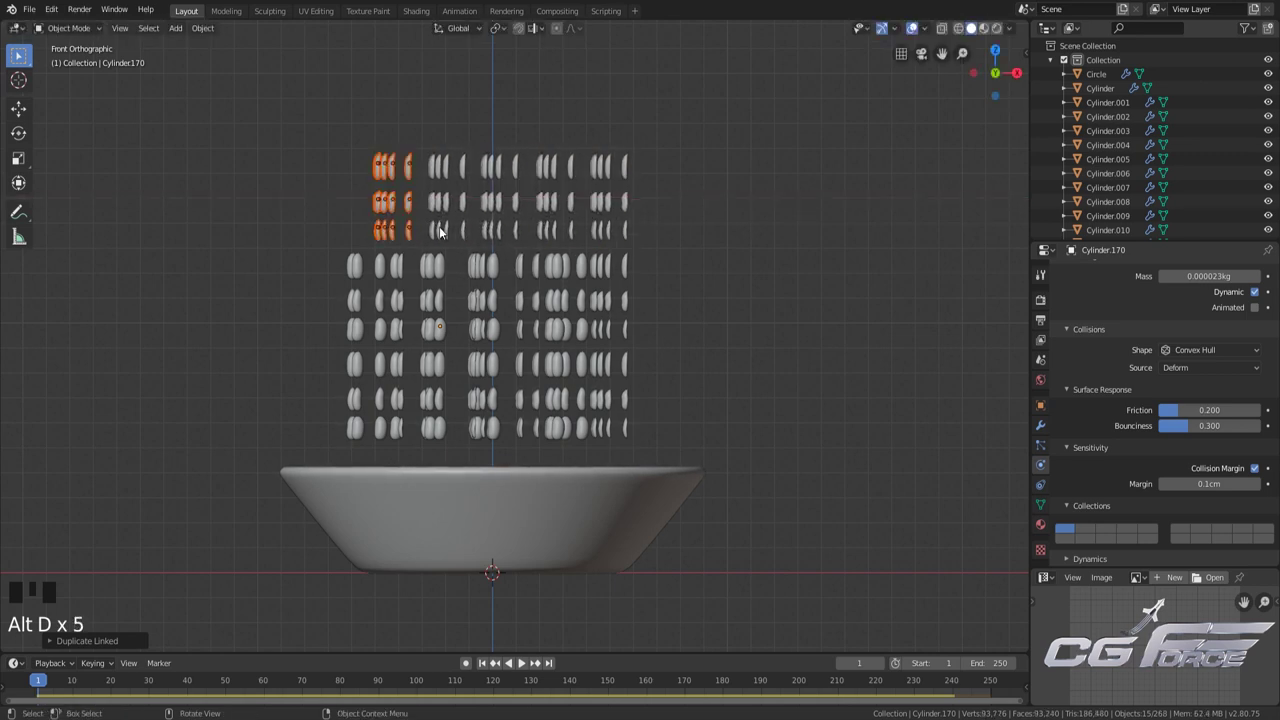
{"action": "scroll", "coordinate": [651, 216], "scroll_direction": "down", "scroll_amount": 2}
{"action": "left_click", "coordinate": [671, 272]}
{"action": "key", "text": "ctrl+s"}
{"action": "key", "text": "ctrl+s"}
{"action": "key", "text": "ctrl+s"}
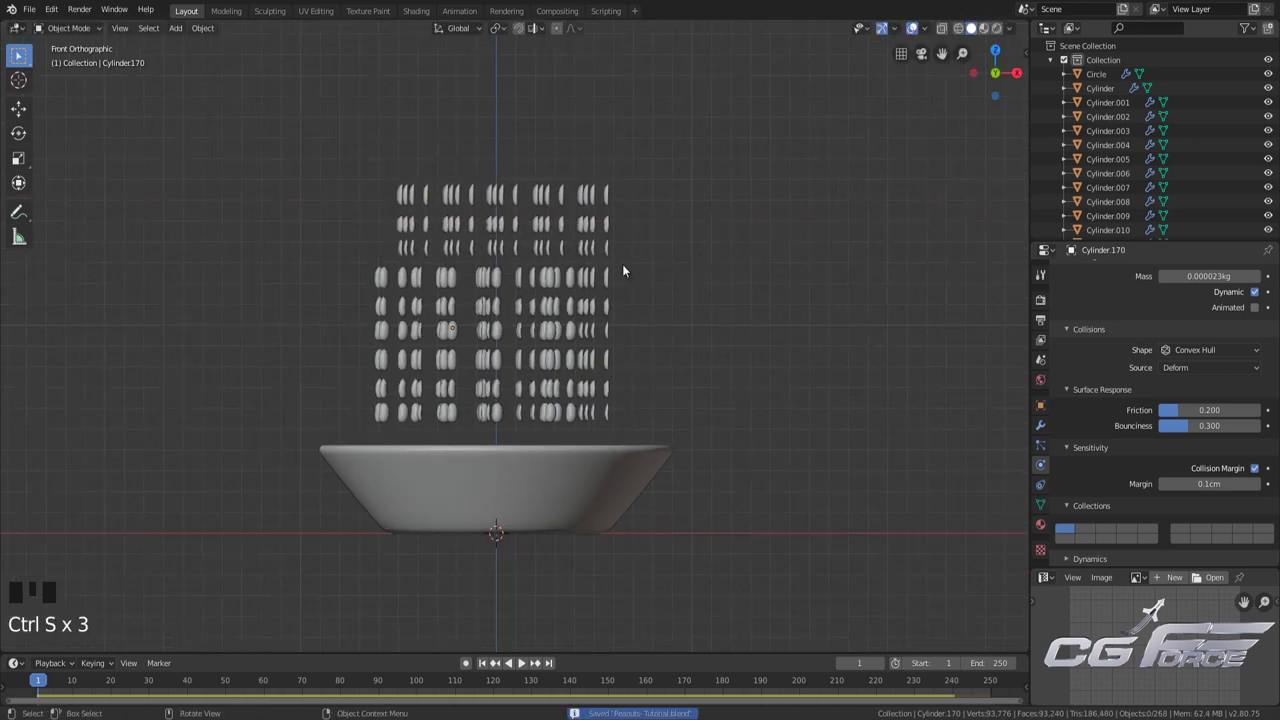
{"action": "middle_click_drag", "start_coordinate": [671, 272], "coordinate": [700, 240]}
Stack two more linked copies of all the peanuts upward, reaching 802 objects above the bowl
{"action": "key", "text": "KP_1"}
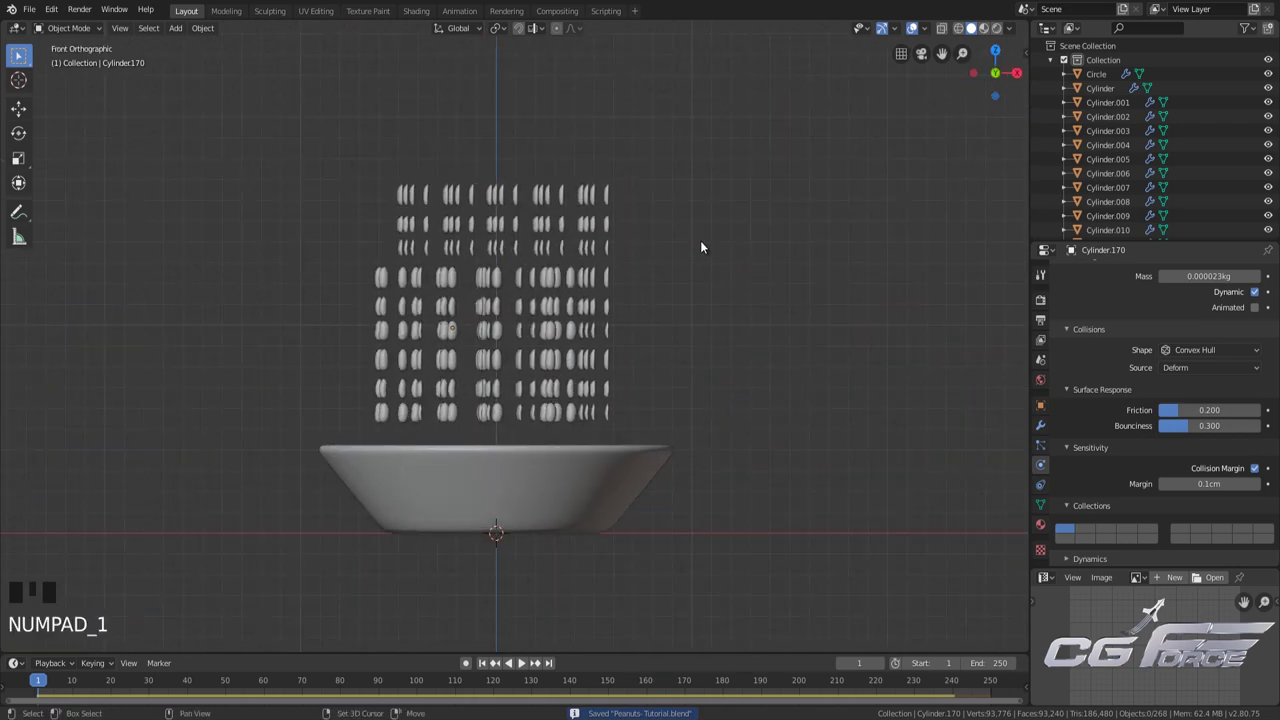
{"action": "key", "text": "shift+z"}
{"action": "left_click_drag", "start_coordinate": [678, 427], "coordinate": [348, 139]}
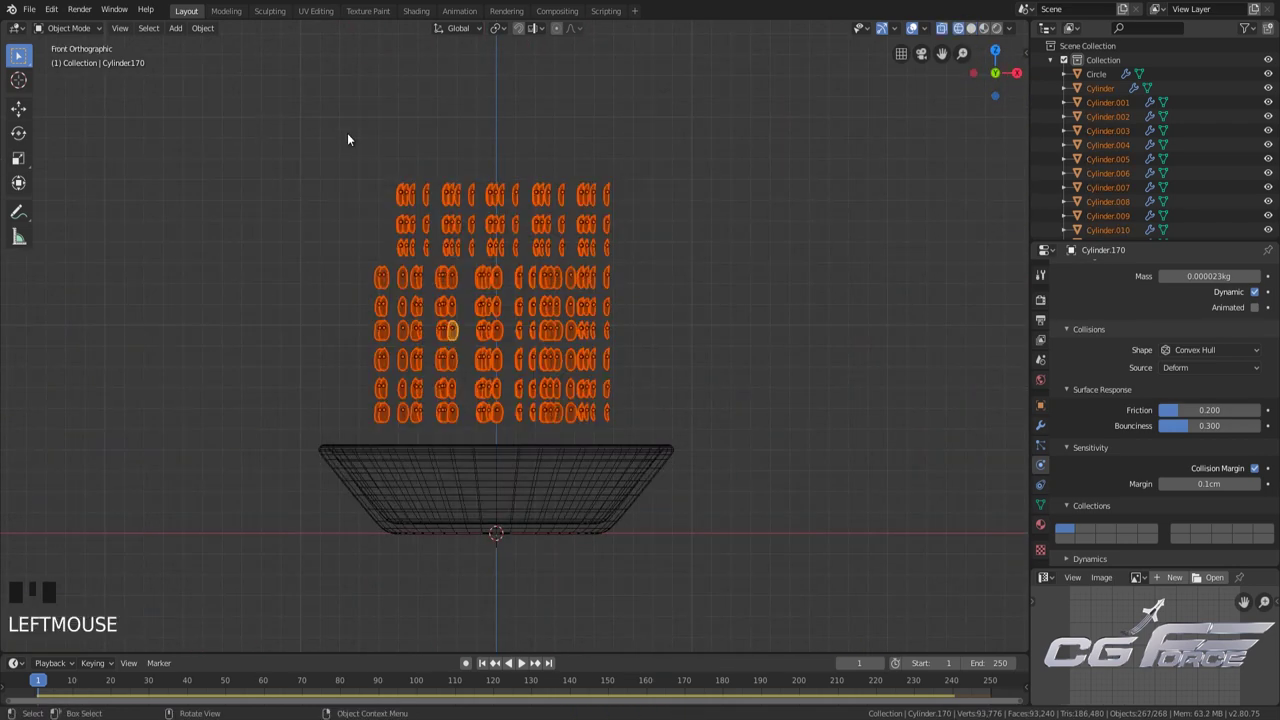
{"action": "key", "text": "alt+d"}
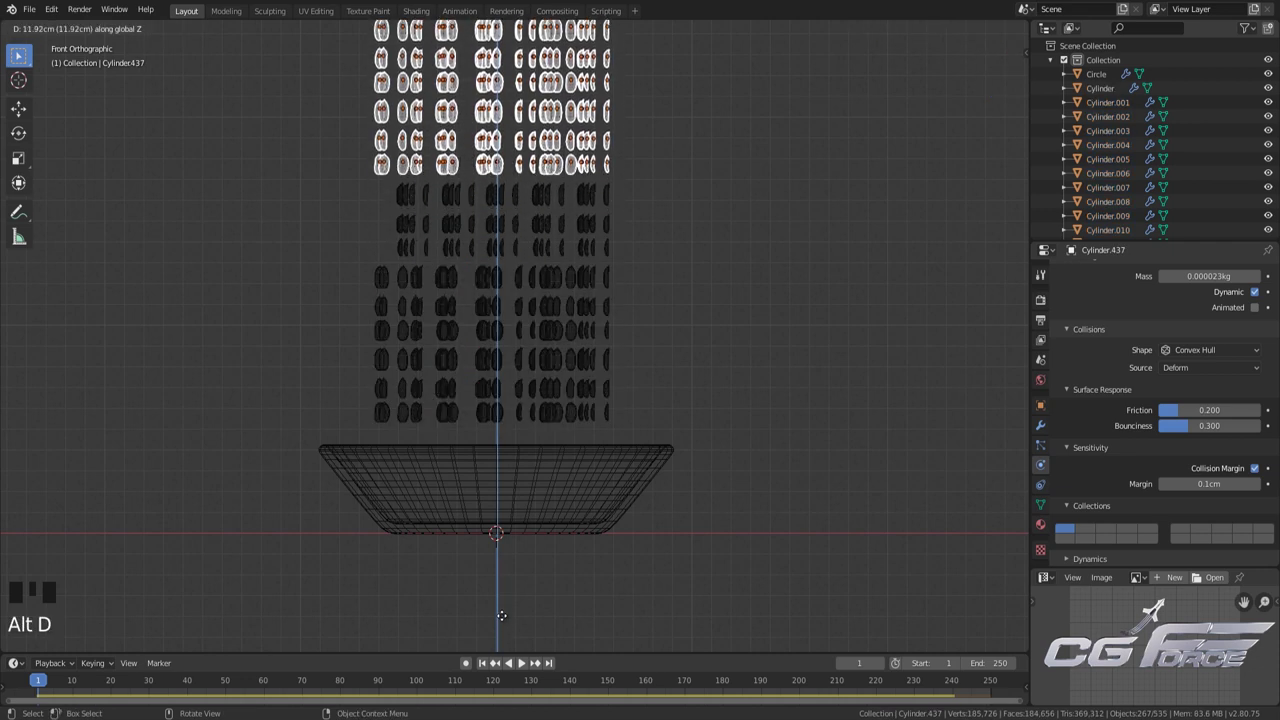
{"action": "left_click", "coordinate": [543, 713]}
{"action": "scroll", "coordinate": [560, 420], "scroll_direction": "down", "scroll_amount": 5}
{"action": "middle_click_drag", "start_coordinate": [560, 420], "coordinate": [550, 457], "text": "shift"}
{"action": "scroll", "coordinate": [518, 490], "scroll_direction": "up", "scroll_amount": 3}
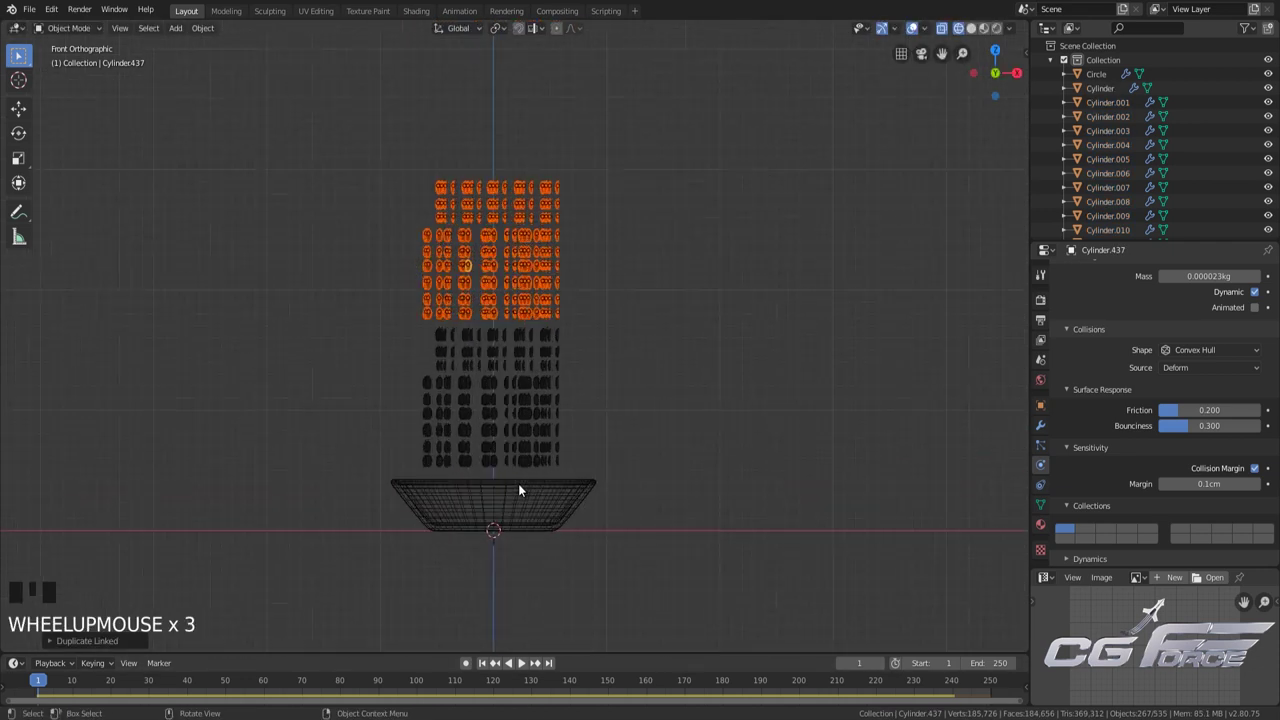
{"action": "key", "text": "alt+d"}
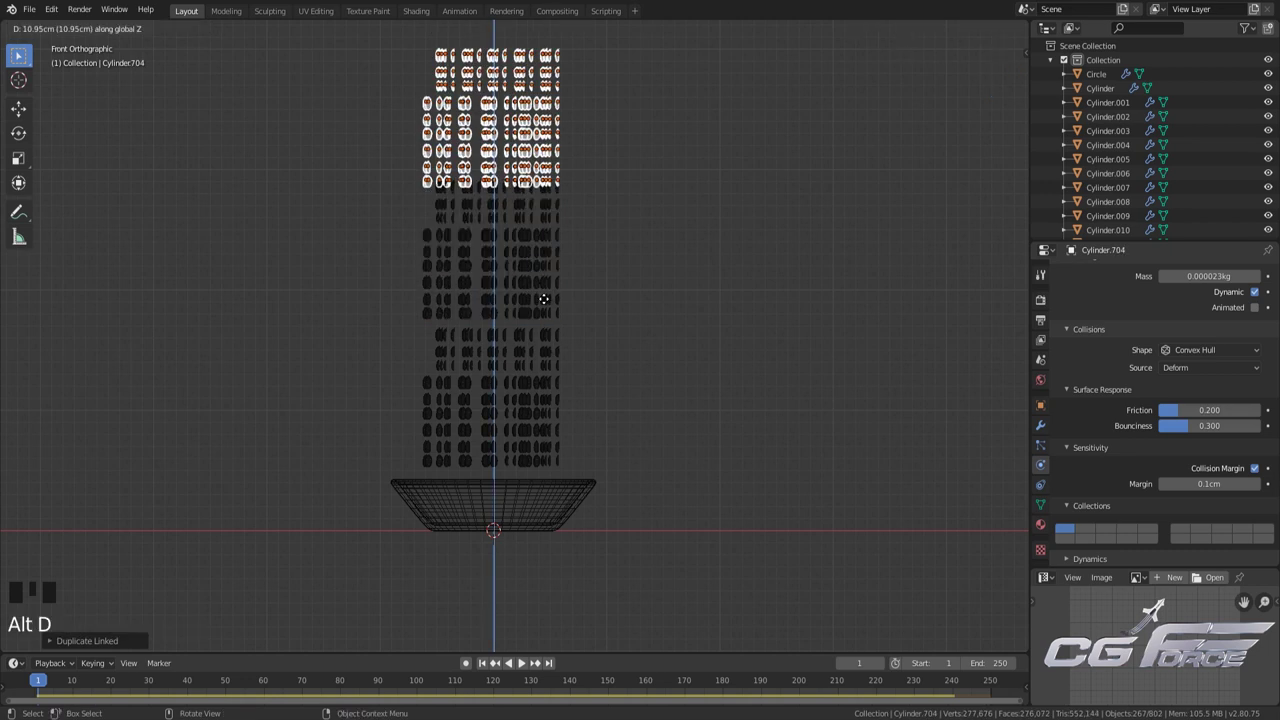
{"action": "left_click", "coordinate": [546, 295]}
{"action": "scroll", "coordinate": [603, 393], "scroll_direction": "down", "scroll_amount": 2}
{"action": "left_click", "coordinate": [603, 393]}
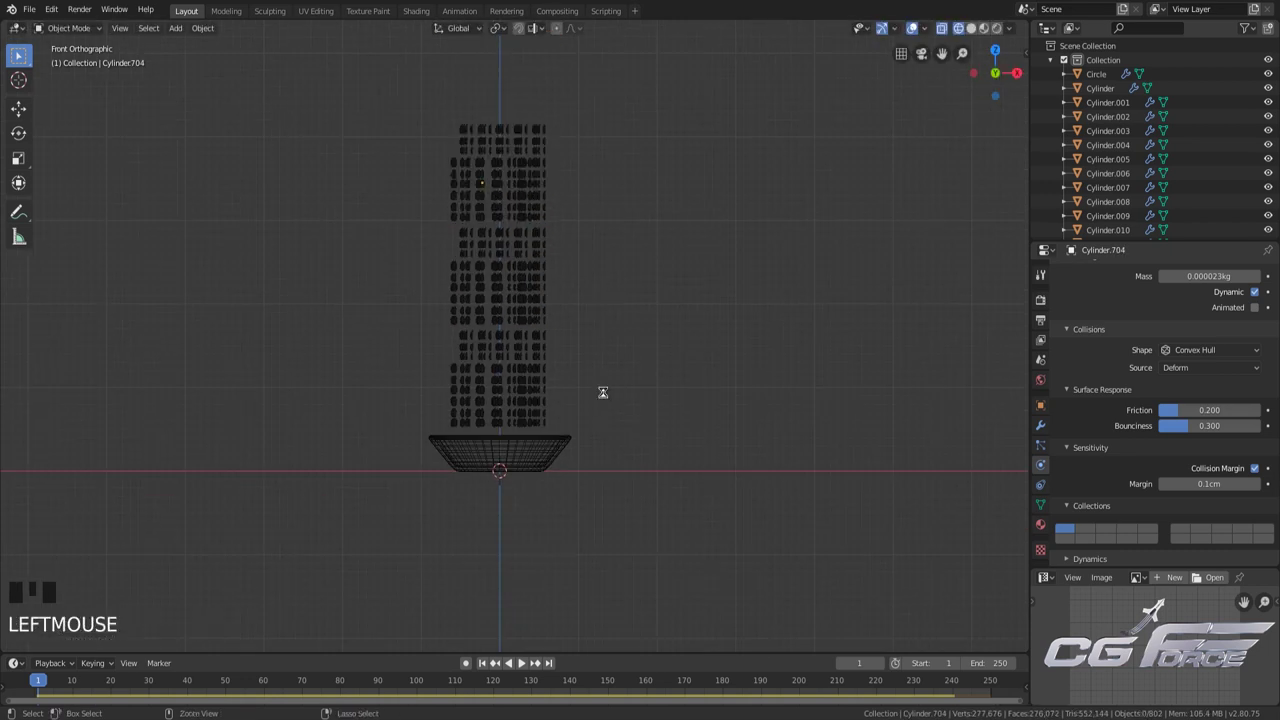
{"action": "mouse_move", "coordinate": [603, 393]}
{"action": "middle_mouse_down"}
{"action": "mouse_move", "coordinate": [557, 400]}
{"action": "mouse_move", "coordinate": [645, 436]}
{"action": "middle_mouse_up"}
{"action": "key", "text": "shift+z"}
{"action": "scroll", "coordinate": [636, 455], "scroll_direction": "up", "scroll_amount": 3}
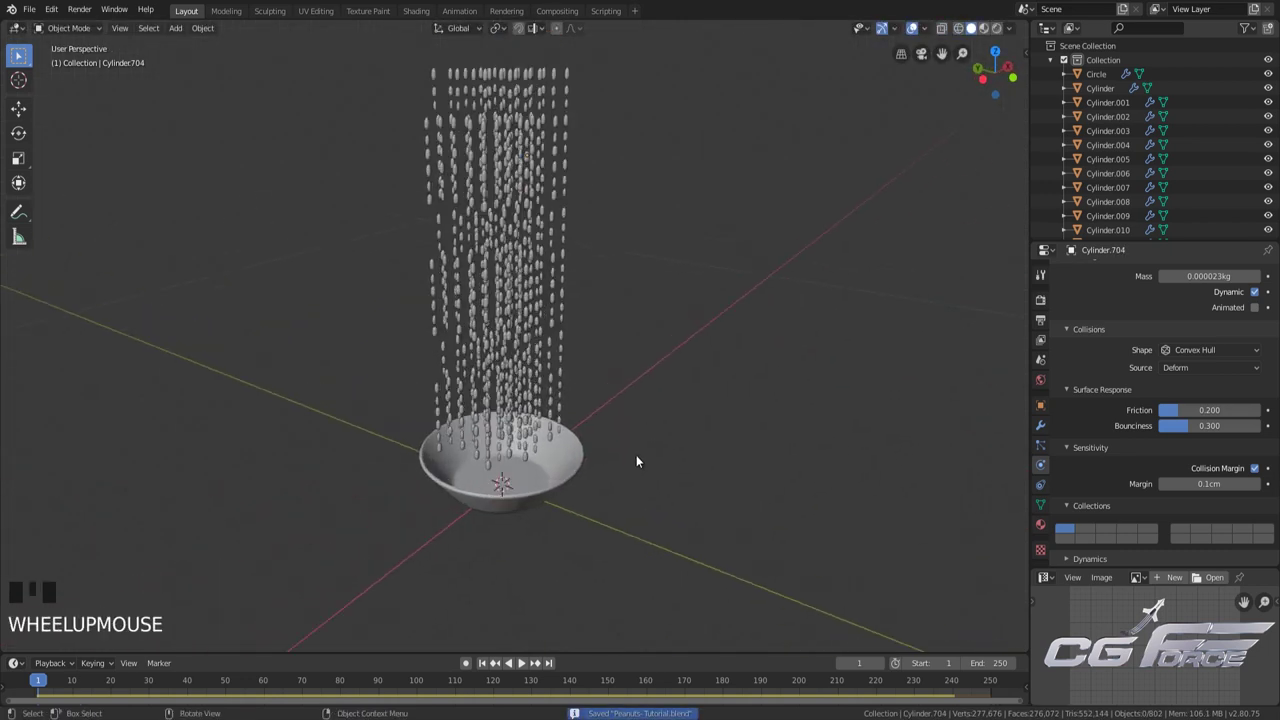
Center the bowl and peanut column in the viewport and show the Scene properties
{"action": "middle_click_drag", "start_coordinate": [625, 483], "coordinate": [673, 484], "text": "shift"}
{"action": "scroll", "coordinate": [663, 470], "scroll_direction": "down", "scroll_amount": 2}
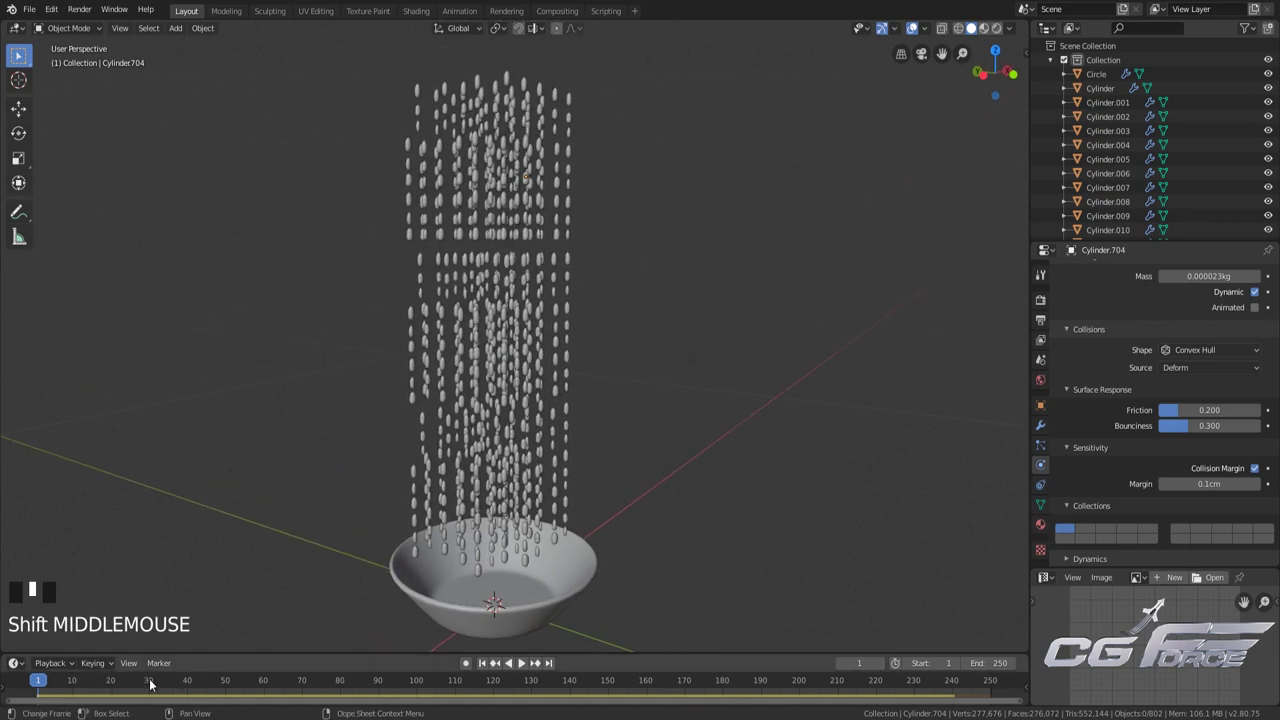
{"action": "middle_click_drag", "start_coordinate": [620, 457], "coordinate": [652, 456], "text": "shift"}
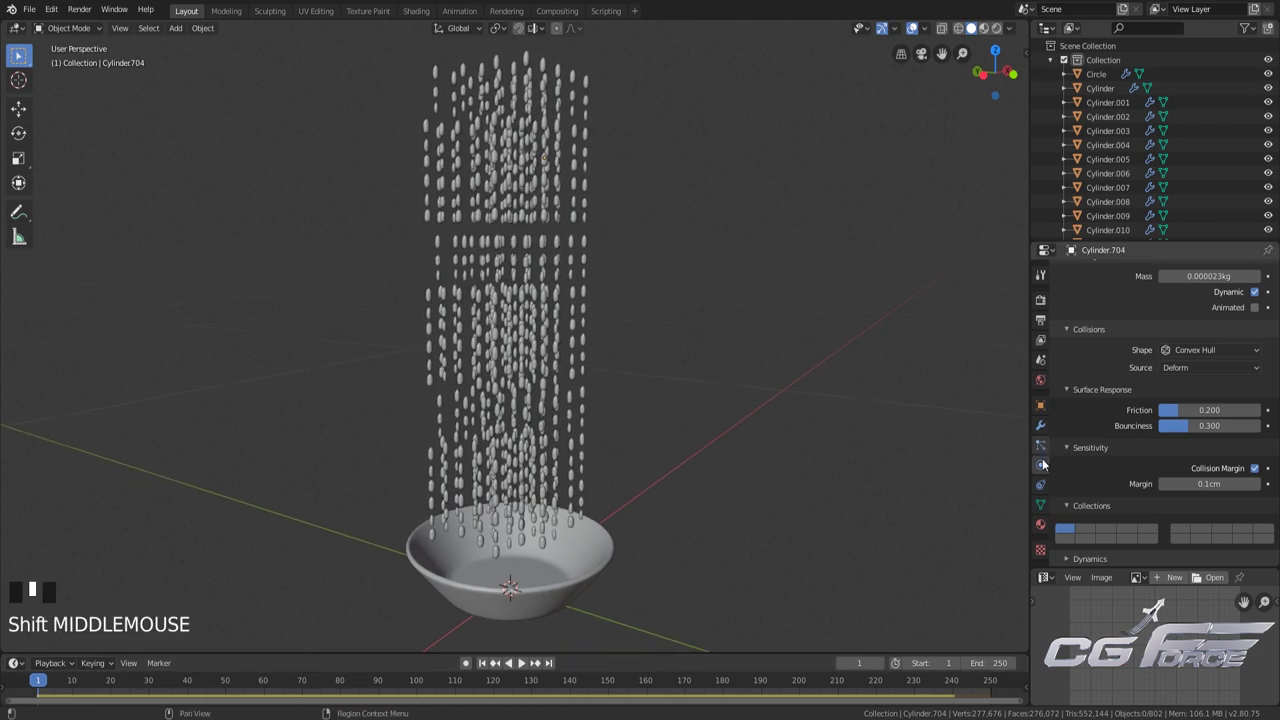
{"action": "left_click", "coordinate": [1040, 361]}
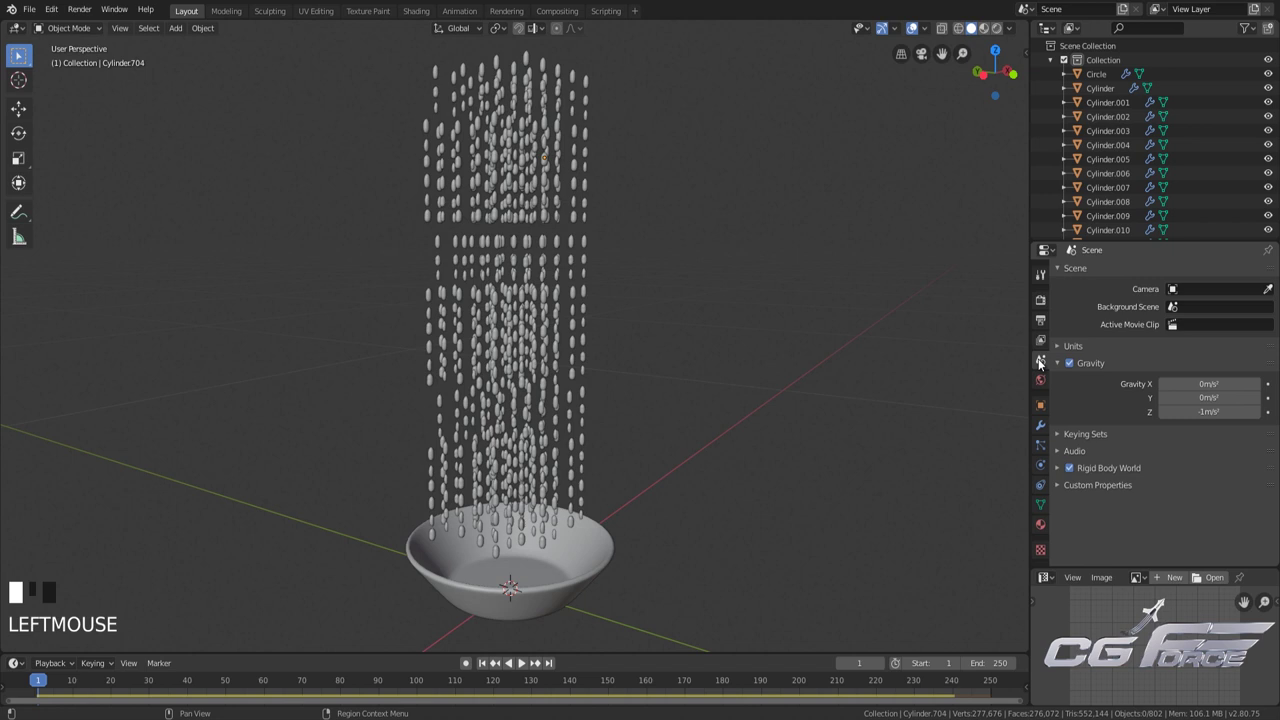
Set the Rigid Body World cache end frame to 150, save the file, and bake all dynamics
{"action": "left_click", "coordinate": [1056, 468]}
{"action": "scroll", "coordinate": [1072, 482], "scroll_direction": "down", "scroll_amount": 7}
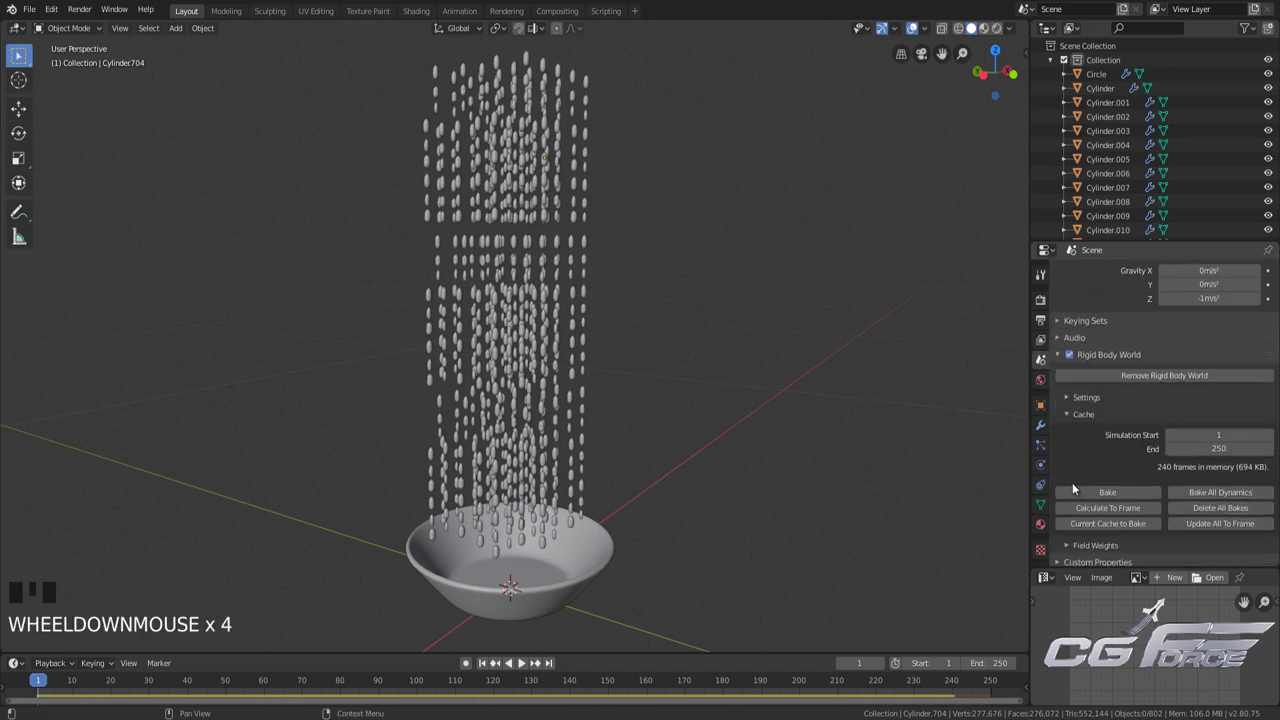
{"action": "left_click", "coordinate": [1205, 449]}
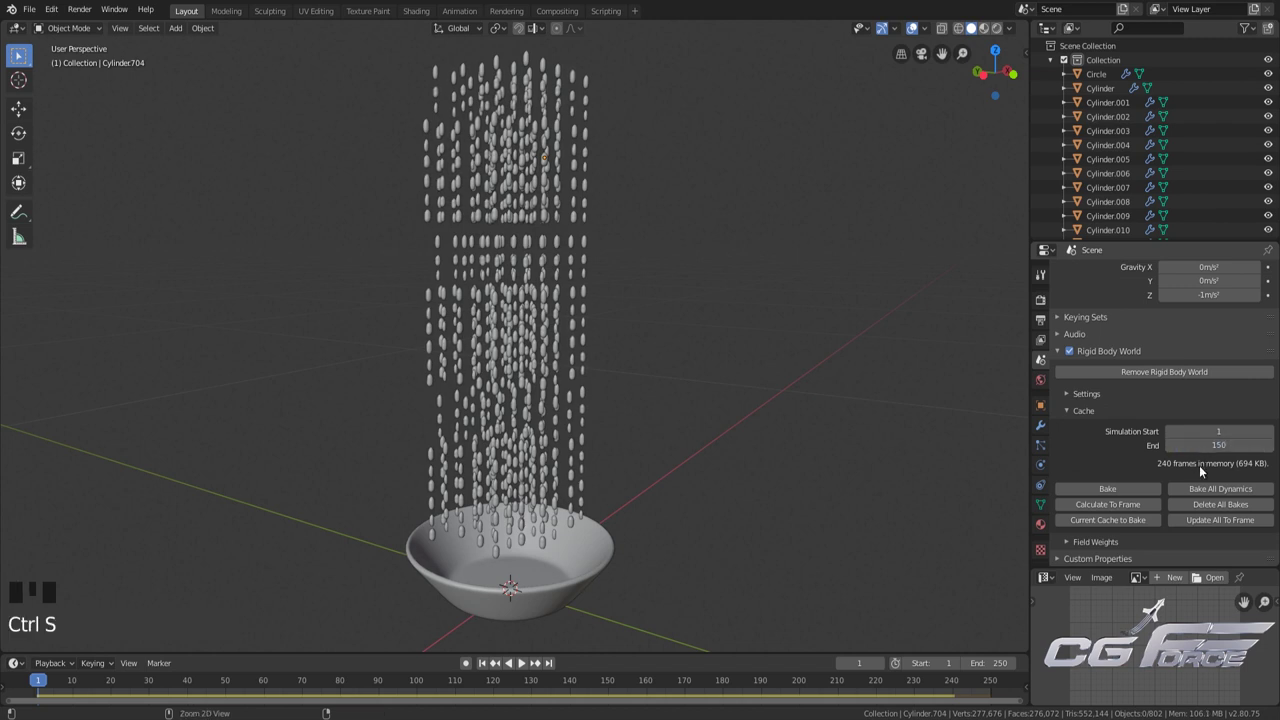
{"action": "key", "text": "ctrl+s"}
{"action": "key", "text": "ctrl+s"}
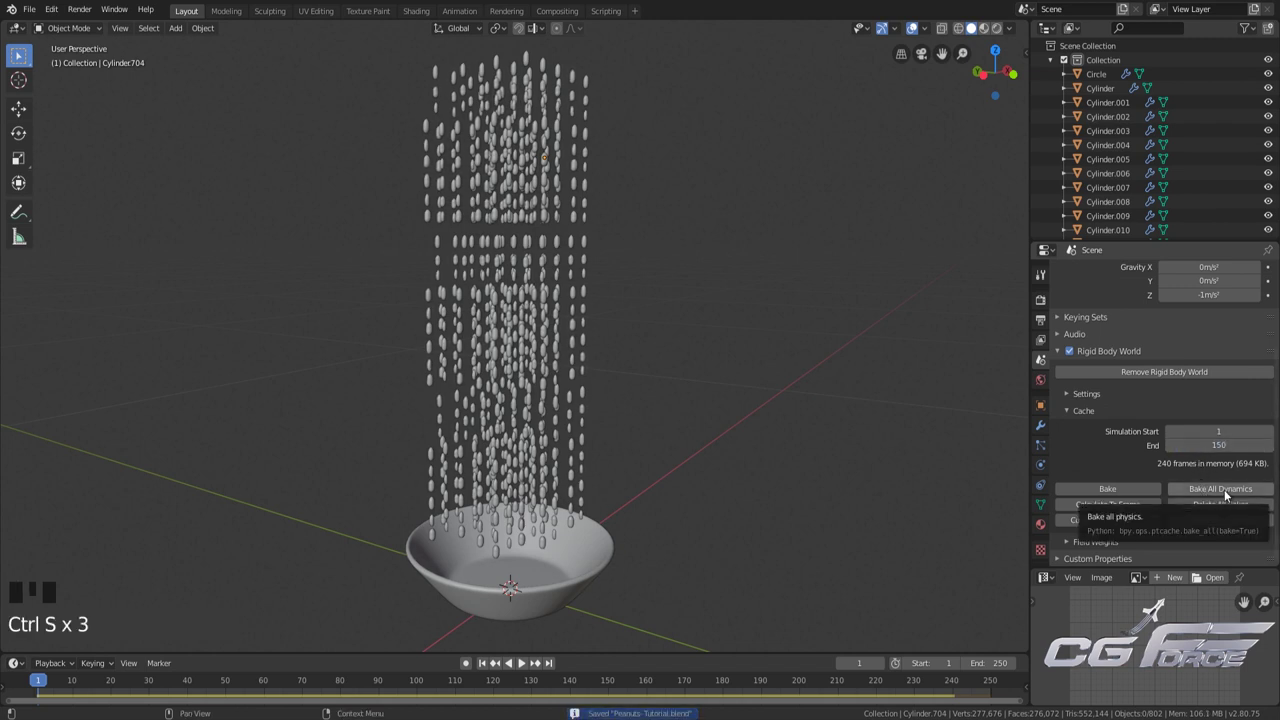
{"action": "left_click", "coordinate": [1225, 489]}
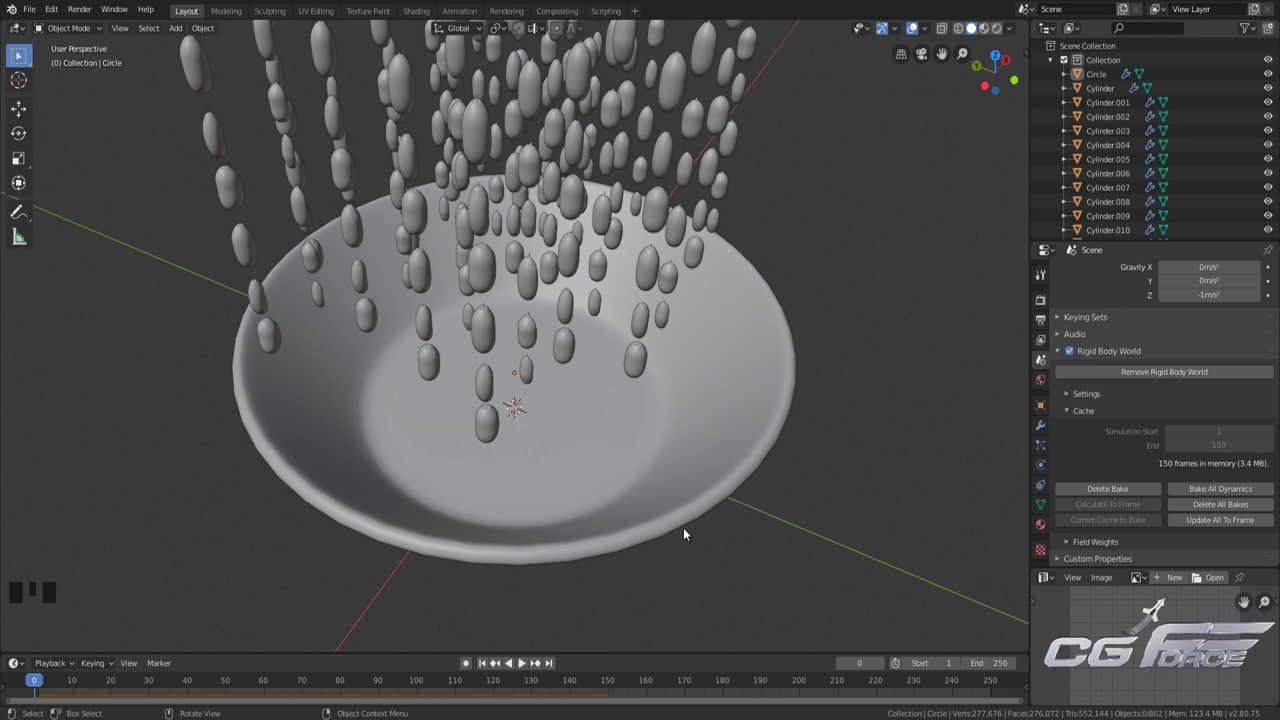
Orbit to a lower angle on the bowl and play the baked simulation briefly
{"action": "scroll", "coordinate": [710, 481], "scroll_direction": "down", "scroll_amount": 1}
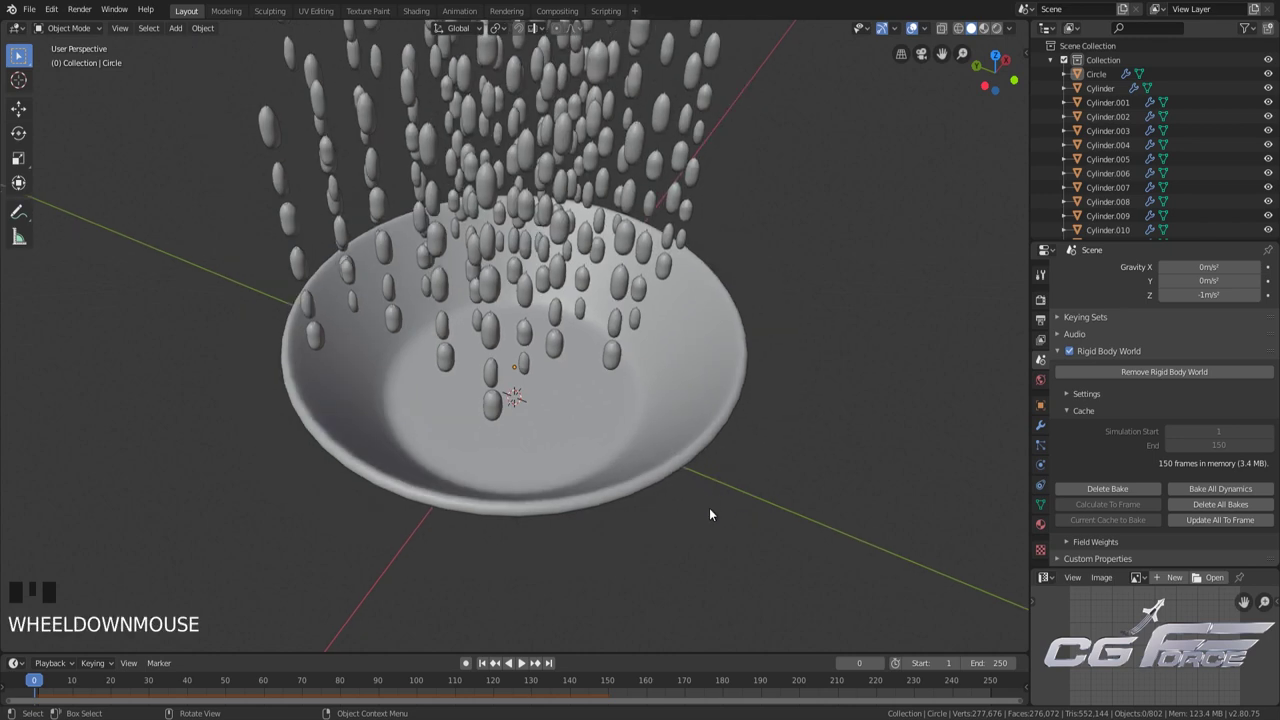
{"action": "scroll", "coordinate": [709, 508], "scroll_direction": "up", "scroll_amount": 2}
{"action": "scroll", "coordinate": [705, 444], "scroll_direction": "down", "scroll_amount": 2}
{"action": "middle_click_drag", "start_coordinate": [707, 503], "coordinate": [688, 523]}
{"action": "scroll", "coordinate": [684, 528], "scroll_direction": "up", "scroll_amount": 2}
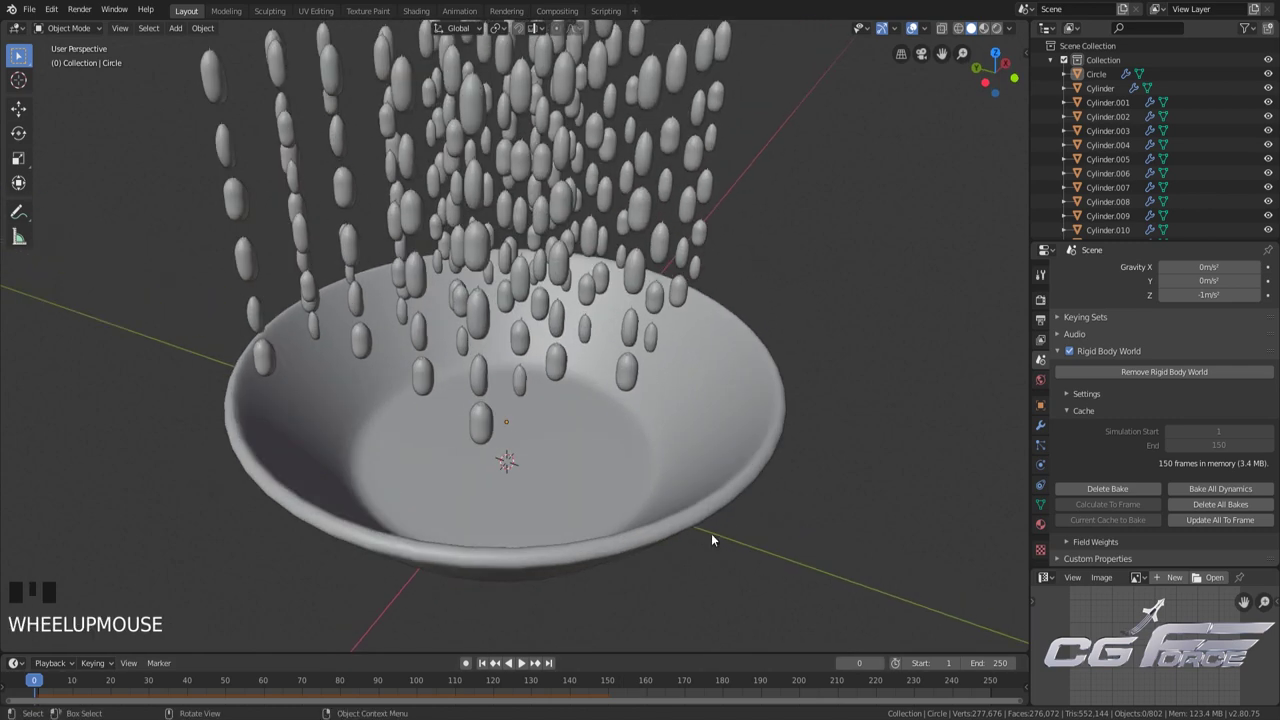
{"action": "key", "text": "space"}
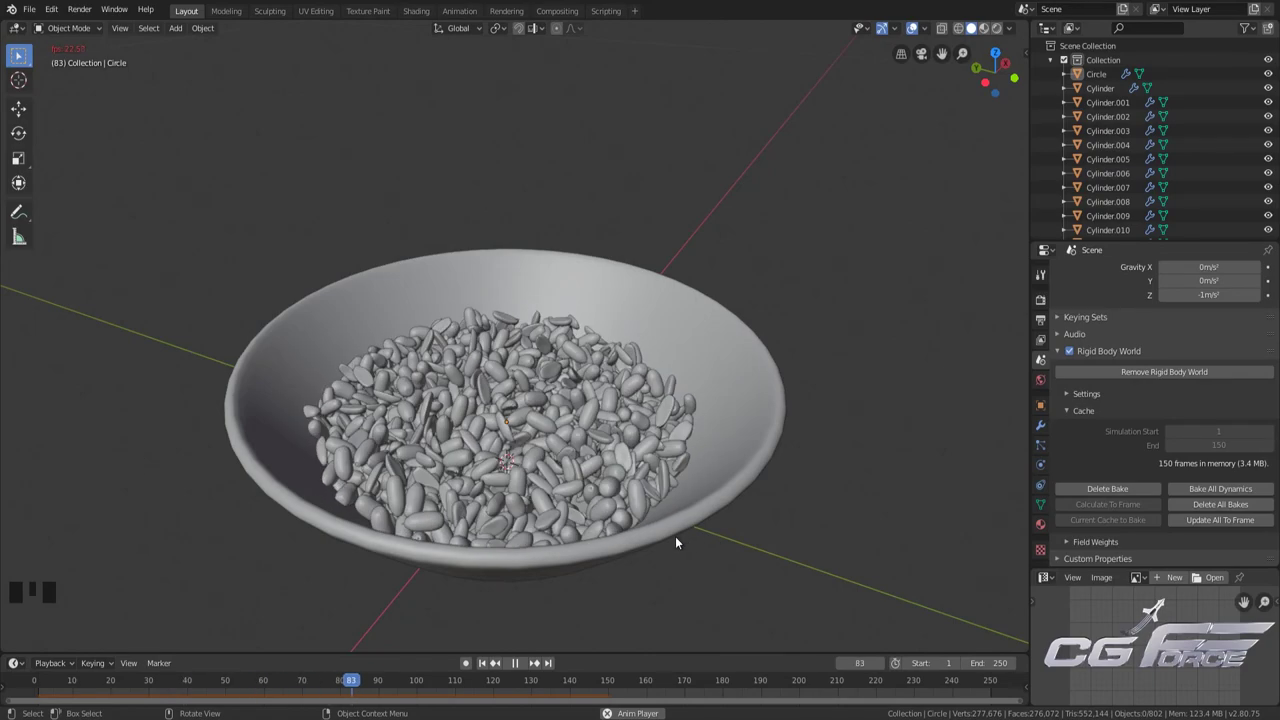
{"action": "key", "text": "space"}
Reframe the bowl and resume playback until the peanuts pile up around frame 104
{"action": "middle_click_drag", "start_coordinate": [666, 541], "coordinate": [488, 462], "text": "shift"}
{"action": "scroll", "coordinate": [623, 514], "scroll_direction": "up", "scroll_amount": 2}
{"action": "scroll", "coordinate": [627, 505], "scroll_direction": "down", "scroll_amount": 2}
{"action": "key", "text": "space"}
{"action": "scroll", "coordinate": [470, 488], "scroll_direction": "up", "scroll_amount": 2}
{"action": "scroll", "coordinate": [499, 445], "scroll_direction": "up", "scroll_amount": 2}
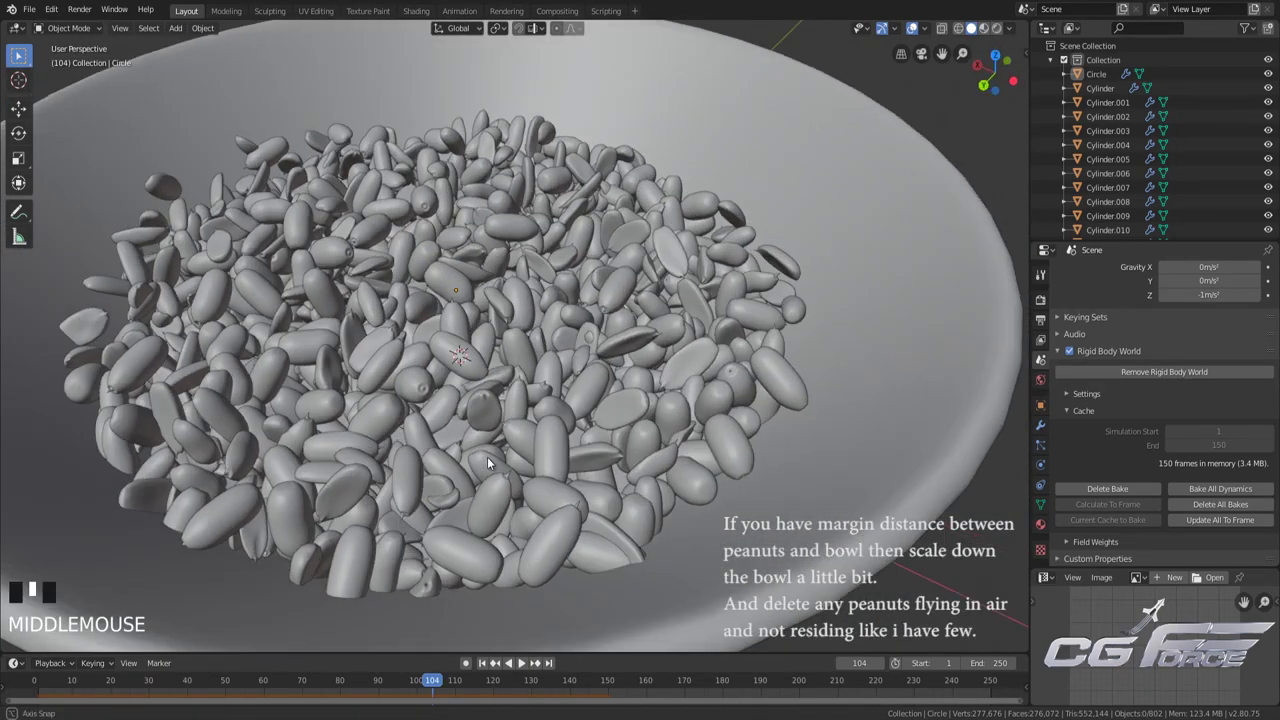
Select one settled peanut and inspect its physics settings
{"action": "scroll", "coordinate": [1168, 471], "scroll_direction": "down", "scroll_amount": 3}
{"action": "left_click", "coordinate": [620, 409]}
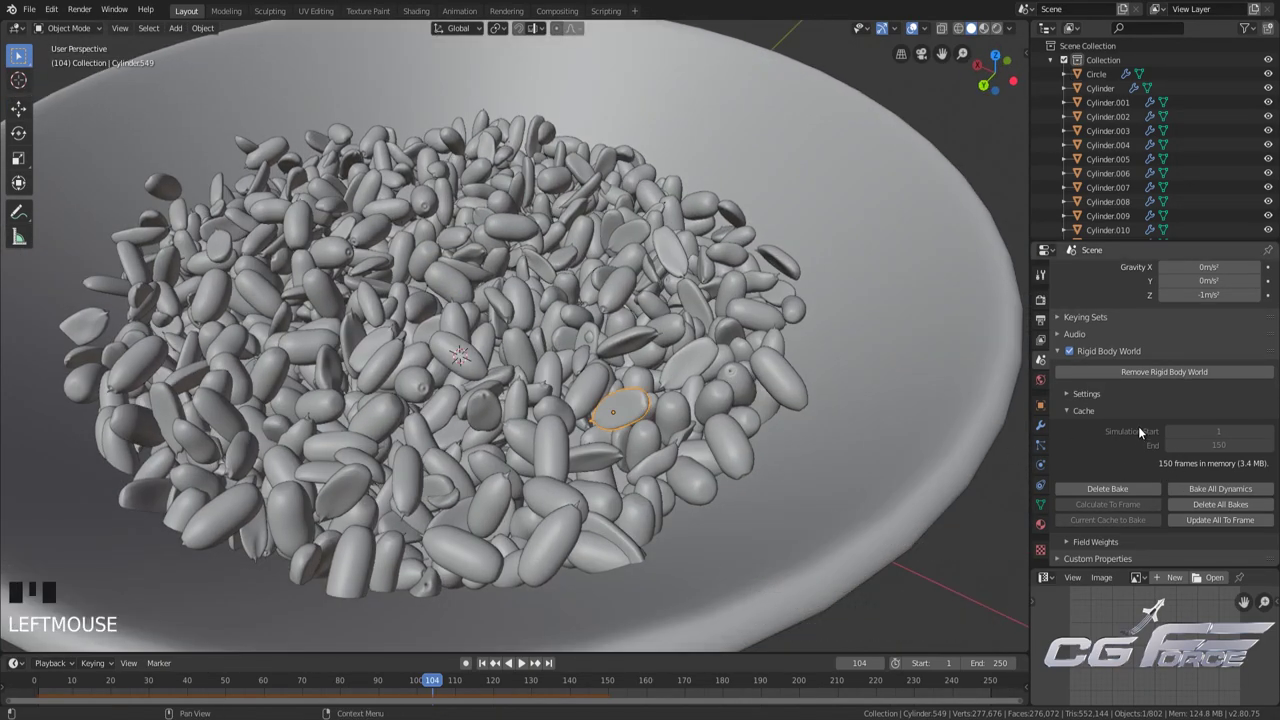
{"action": "scroll", "coordinate": [1138, 426], "scroll_direction": "down", "scroll_amount": 9}
{"action": "scroll", "coordinate": [1045, 446], "scroll_direction": "down", "scroll_amount": 4}
{"action": "scroll", "coordinate": [1045, 465], "scroll_direction": "up", "scroll_amount": 2}
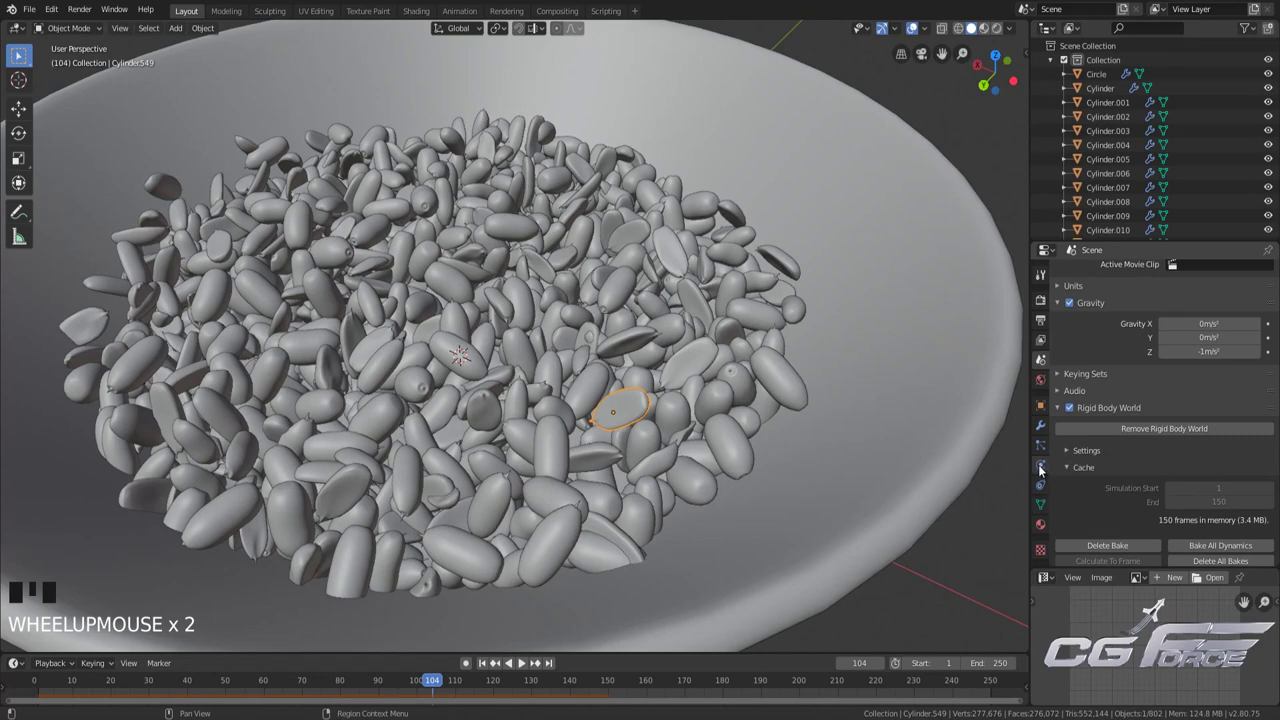
{"action": "left_click", "coordinate": [1040, 467]}
{"action": "scroll", "coordinate": [1169, 508], "scroll_direction": "down", "scroll_amount": 5}
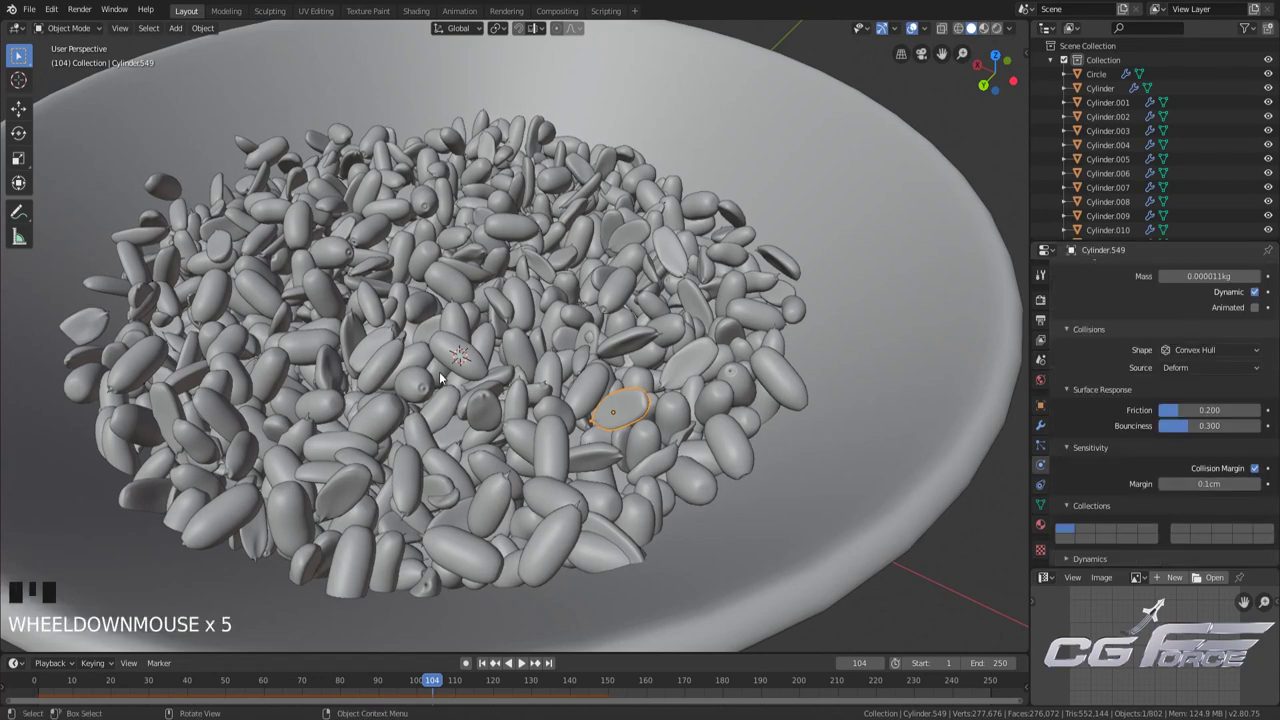
{"action": "scroll", "coordinate": [412, 459], "scroll_direction": "down", "scroll_amount": 2}
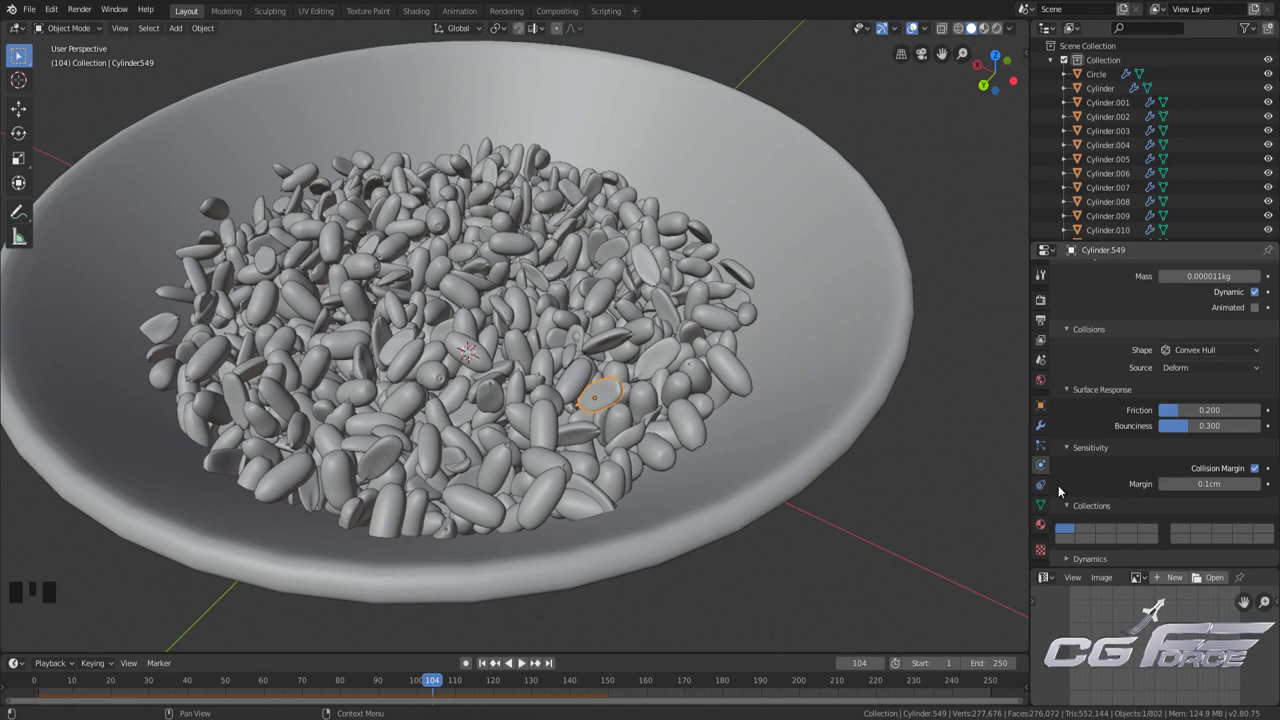
{"action": "scroll", "coordinate": [756, 428], "scroll_direction": "down", "scroll_amount": 2}
Deselect the peanut and save Peanuts-Tutorial.blend
{"action": "middle_click_drag", "start_coordinate": [756, 428], "coordinate": [688, 450], "text": "shift"}
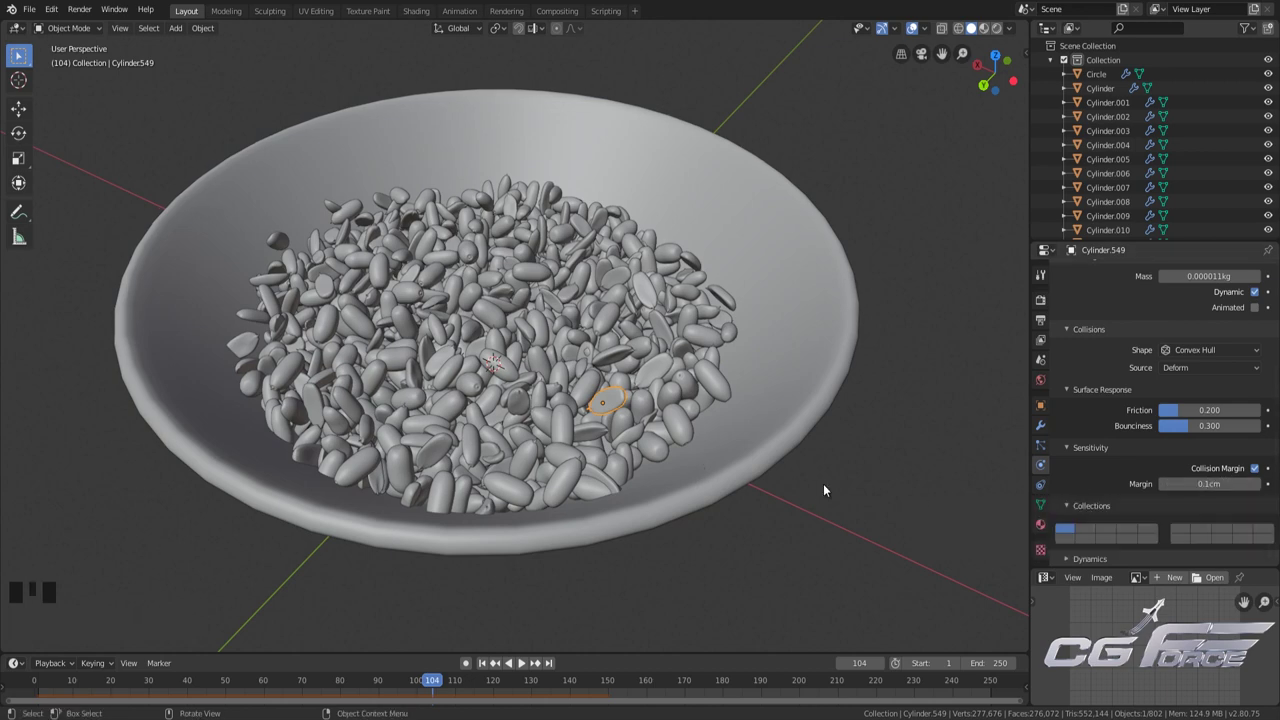
{"action": "scroll", "coordinate": [741, 458], "scroll_direction": "up", "scroll_amount": 2}
{"action": "scroll", "coordinate": [741, 458], "scroll_direction": "down", "scroll_amount": 1}
{"action": "left_click", "coordinate": [741, 452]}
{"action": "key", "text": "ctrl+s"}
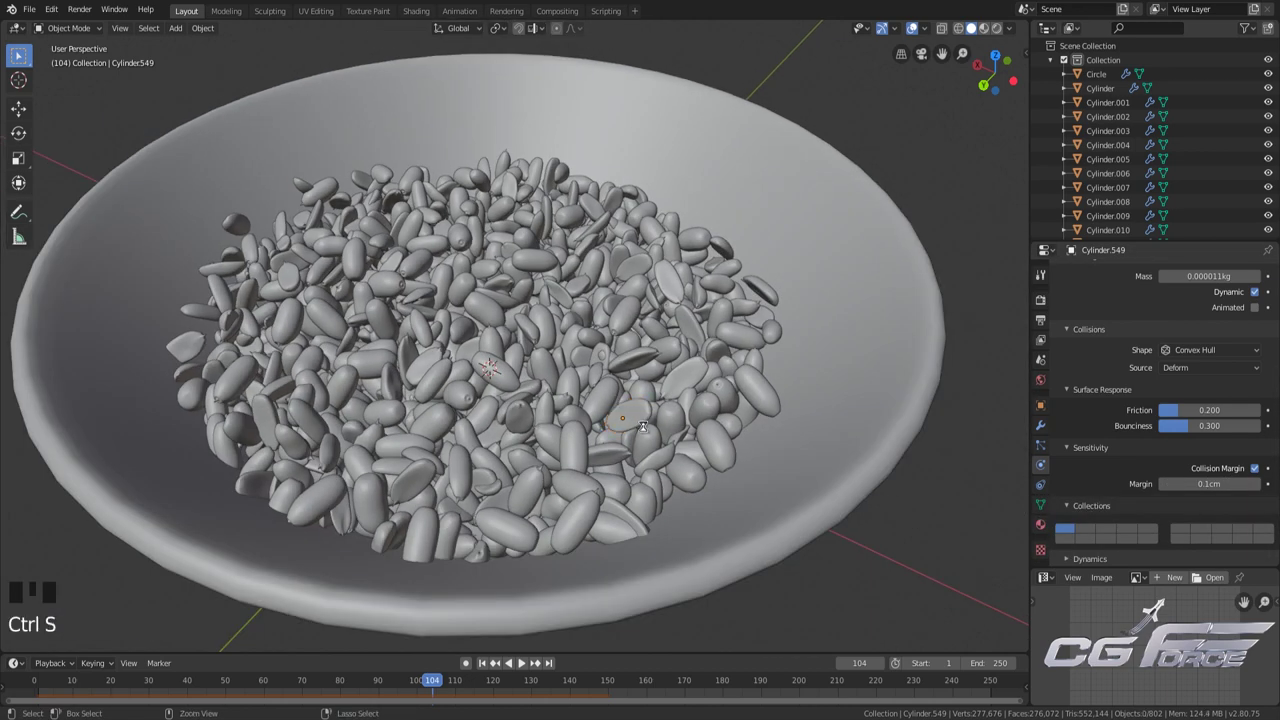
{"action": "scroll", "coordinate": [741, 452], "scroll_direction": "down", "scroll_amount": 2}
{"action": "mouse_move", "coordinate": [640, 452]}
{"action": "middle_mouse_down"}
{"action": "mouse_move", "coordinate": [576, 454]}
{"action": "mouse_move", "coordinate": [577, 434]}
{"action": "mouse_move", "coordinate": [591, 449]}
{"action": "mouse_move", "coordinate": [633, 447]}
{"action": "mouse_move", "coordinate": [594, 456]}
{"action": "mouse_move", "coordinate": [660, 454]}
{"action": "middle_mouse_up"}
{"action": "scroll", "coordinate": [577, 434], "scroll_direction": "up", "scroll_amount": 2}
{"action": "key", "text": "ctrl+s"}
{"action": "key", "text": "ctrl+s"}
{"action": "key", "text": "ctrl+s"}
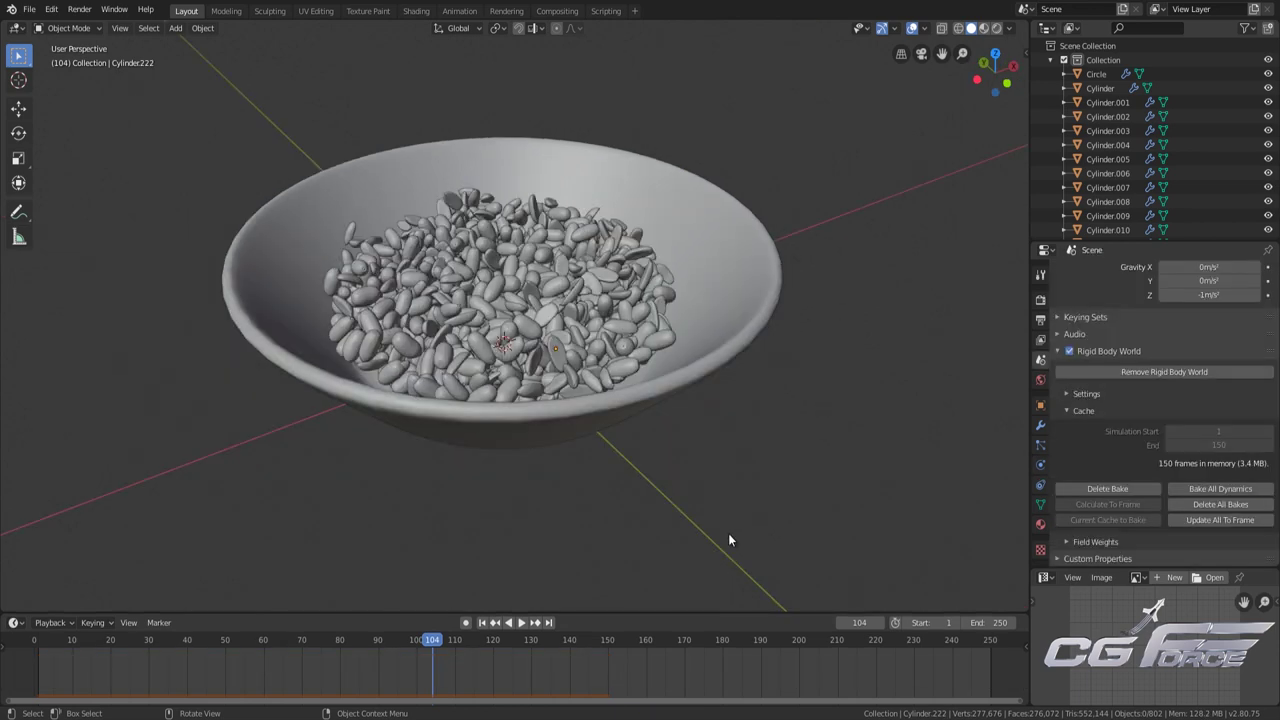
Step to frame 106 and orbit around the bowl to inspect the pile from several angles
{"action": "scroll", "coordinate": [663, 474], "scroll_direction": "up", "scroll_amount": 1}
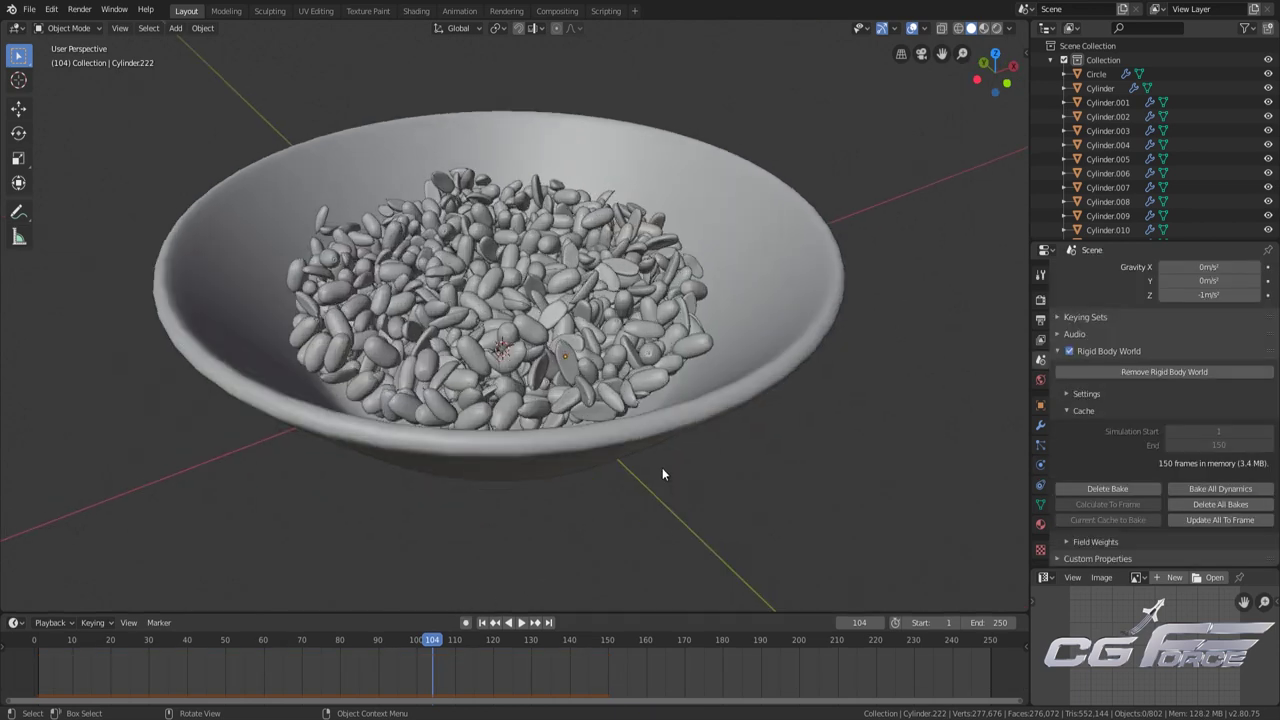
{"action": "middle_click_drag", "start_coordinate": [683, 466], "coordinate": [677, 490]}
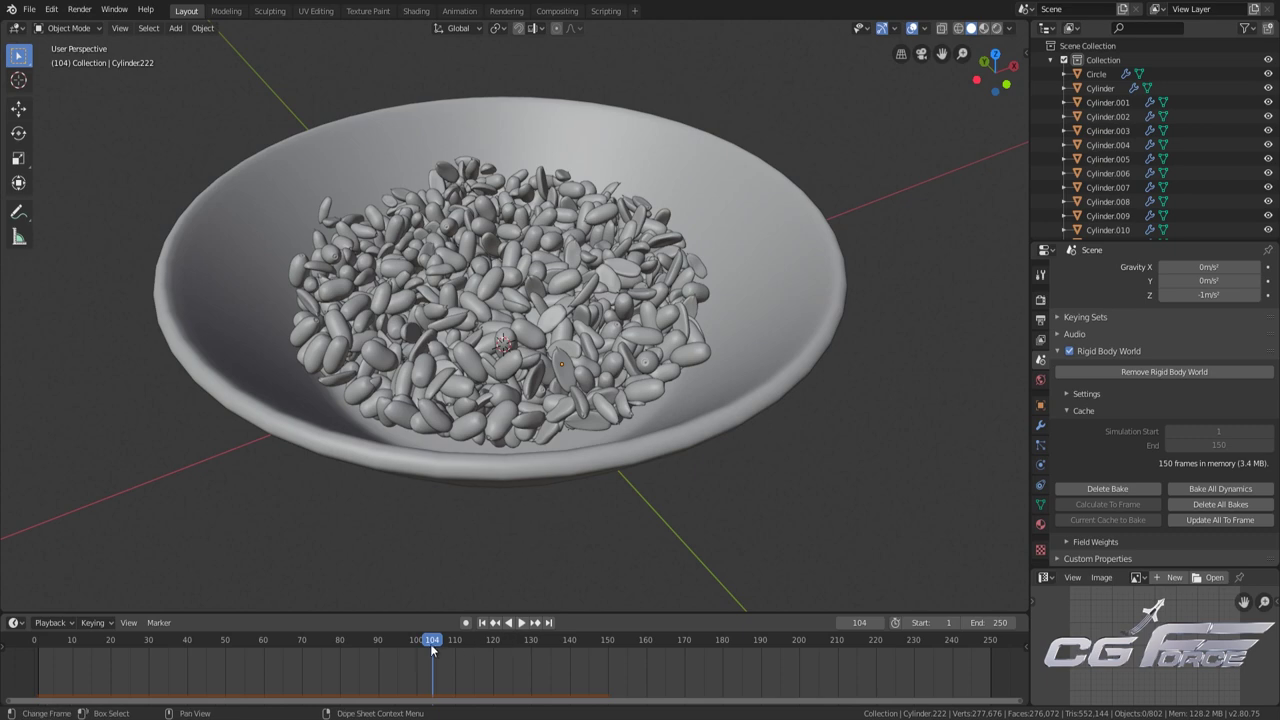
{"action": "mouse_move", "coordinate": [432, 650]}
{"action": "left_mouse_down"}
{"action": "mouse_move", "coordinate": [491, 650]}
{"action": "mouse_move", "coordinate": [440, 650]}
{"action": "left_mouse_up"}
{"action": "middle_click_drag", "start_coordinate": [700, 470], "coordinate": [675, 513]}
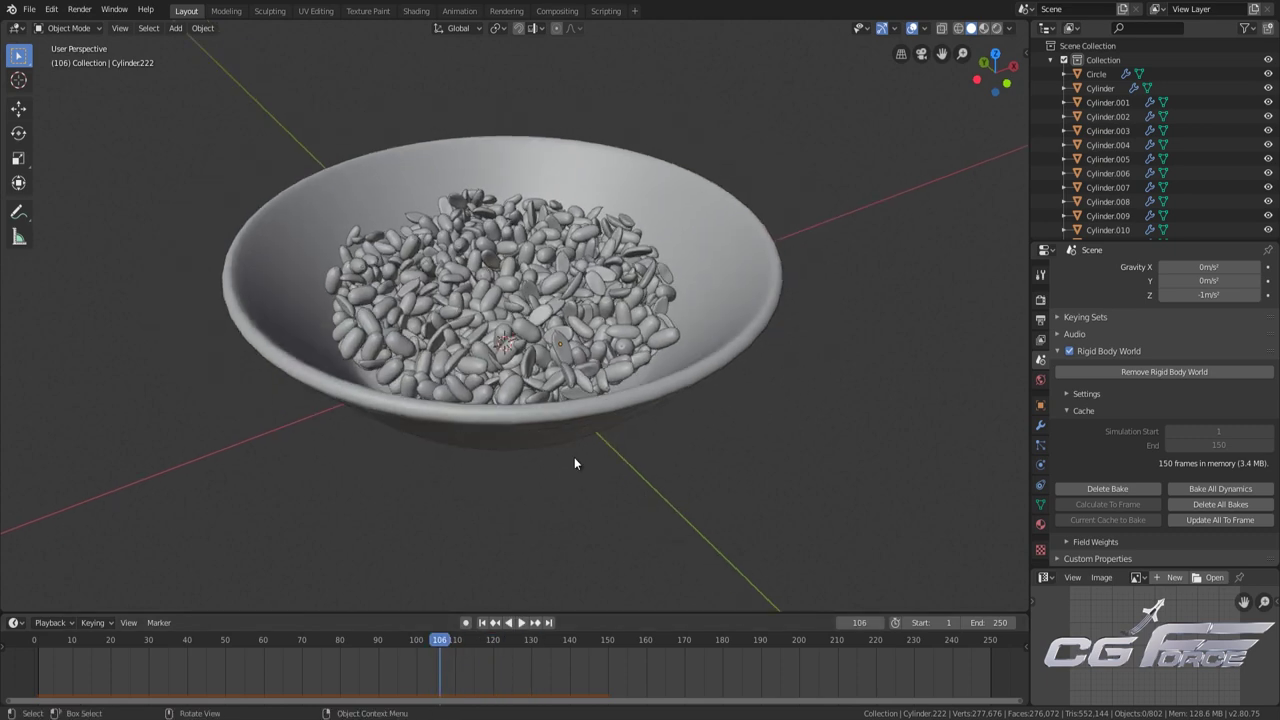
{"action": "scroll", "coordinate": [737, 303], "scroll_direction": "up", "scroll_amount": 2}
{"action": "middle_click_drag", "start_coordinate": [737, 303], "coordinate": [844, 318]}
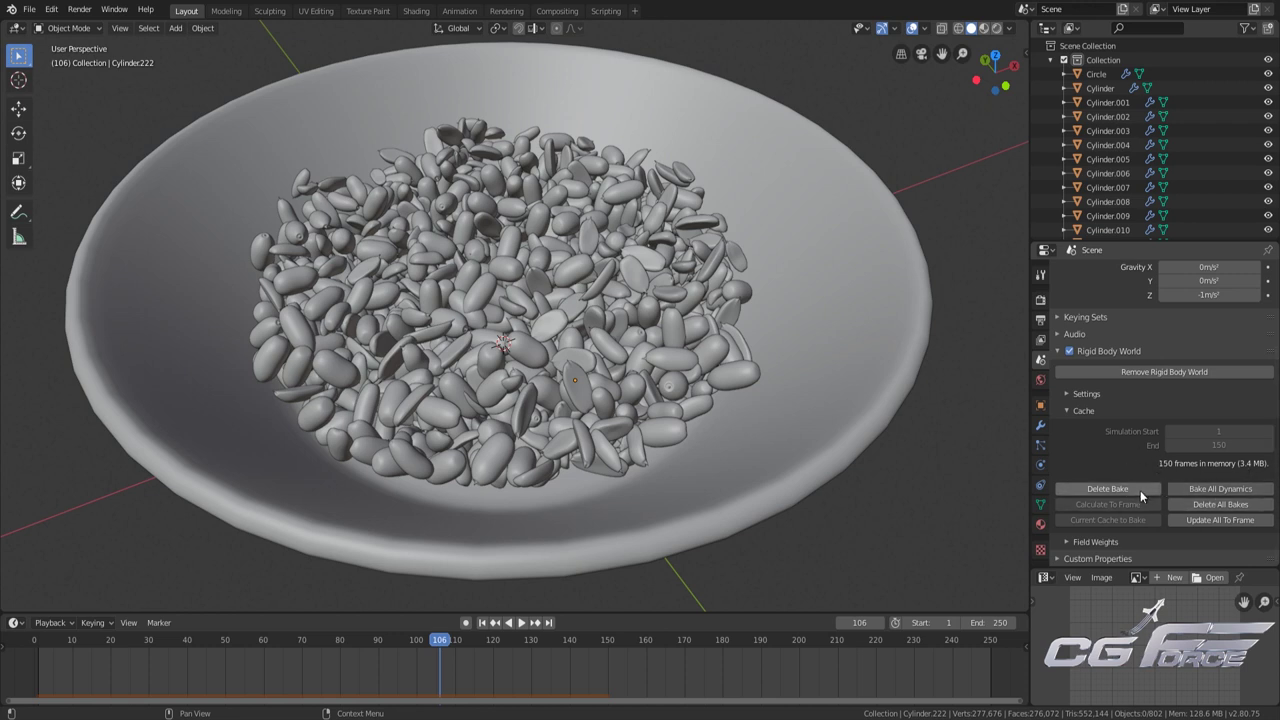
{"action": "scroll", "coordinate": [1146, 494], "scroll_direction": "up", "scroll_amount": 3}
{"action": "scroll", "coordinate": [1148, 493], "scroll_direction": "down", "scroll_amount": 3}
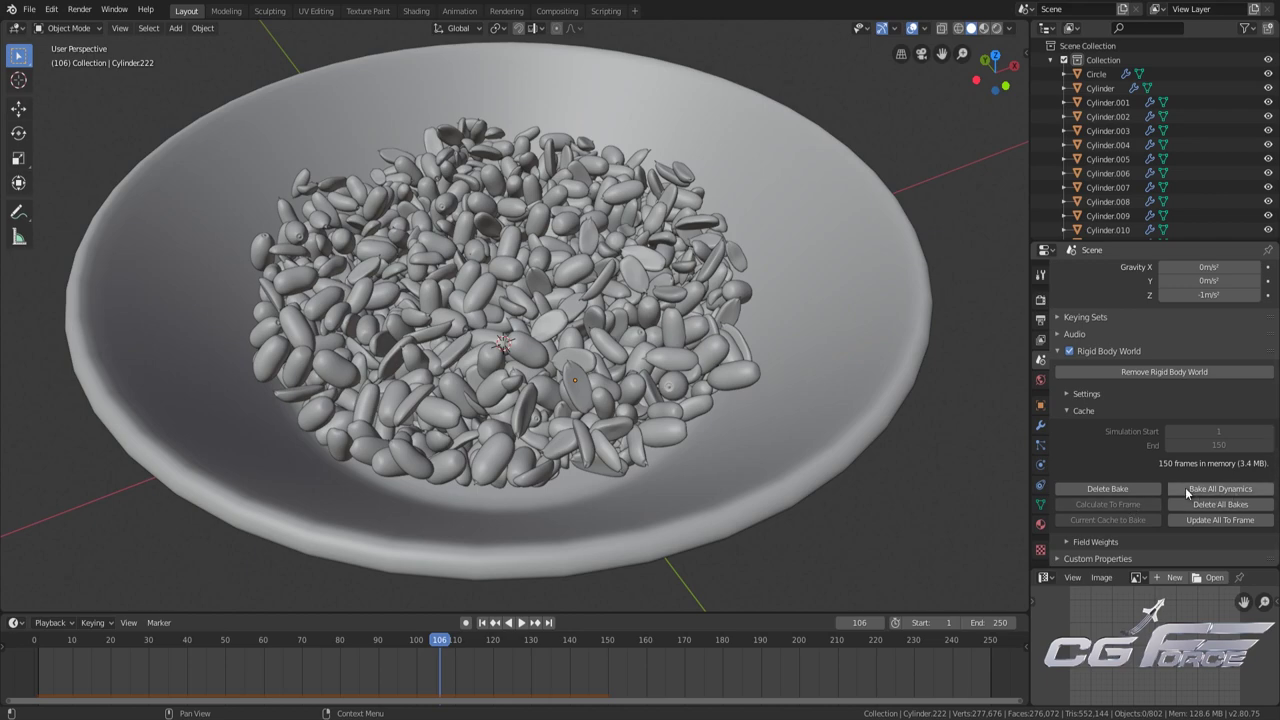
{"action": "middle_click_drag", "start_coordinate": [812, 491], "coordinate": [809, 479]}
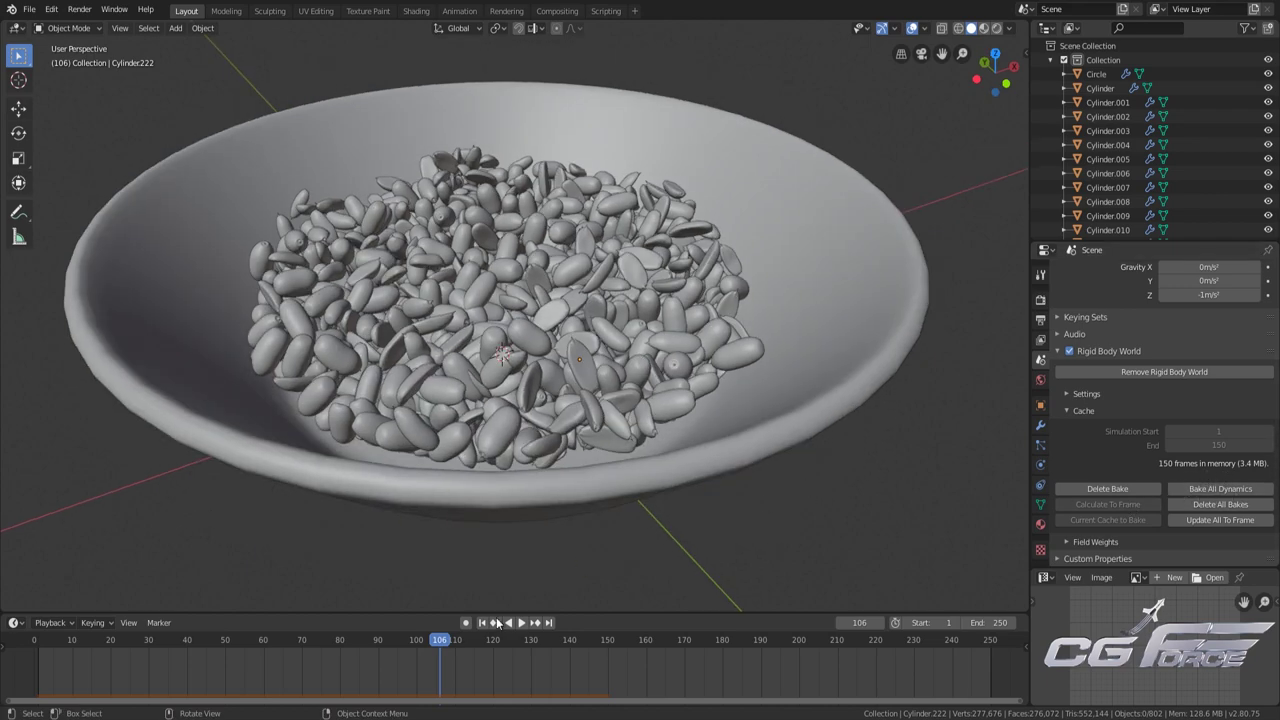
Replay the fall from its early frames, restarting from frames 17 and 38
{"action": "left_click_drag", "start_coordinate": [438, 645], "coordinate": [119, 640]}
{"action": "key", "text": "space"}
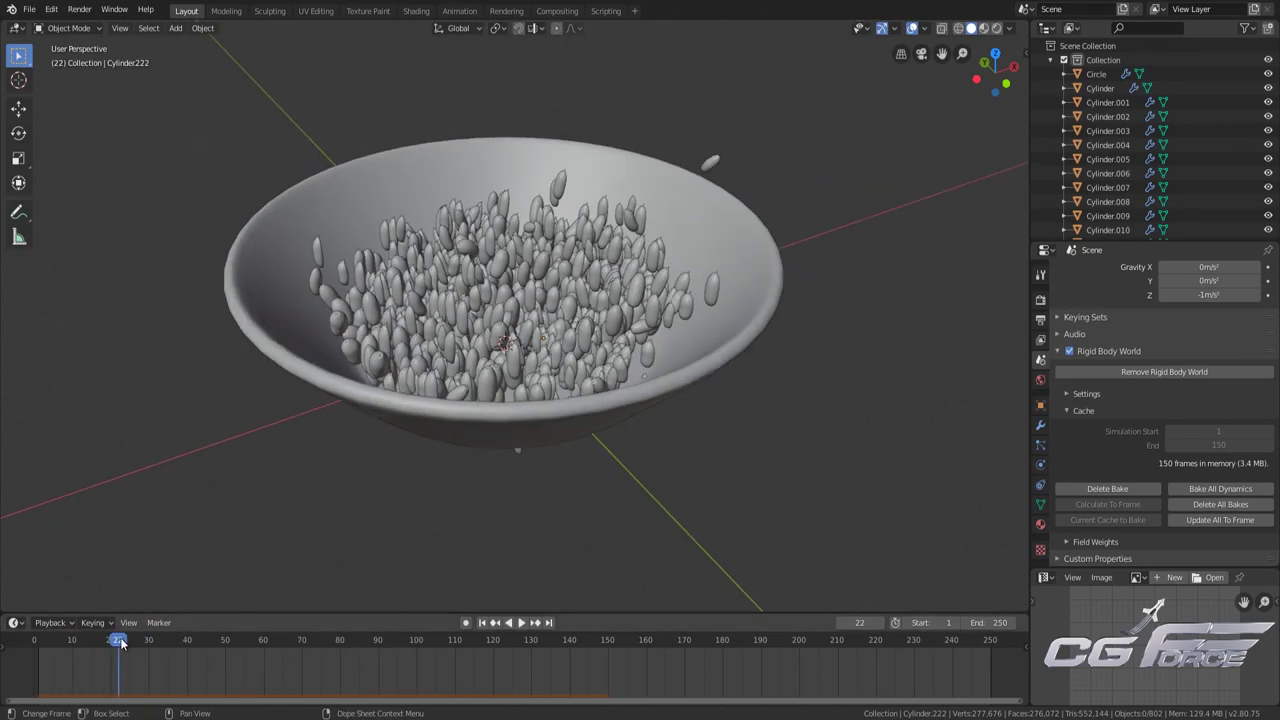
{"action": "left_click_drag", "start_coordinate": [114, 641], "coordinate": [180, 650]}
{"action": "middle_click_drag", "start_coordinate": [495, 503], "coordinate": [731, 439]}
{"action": "scroll", "coordinate": [650, 465], "scroll_direction": "up", "scroll_amount": 3}
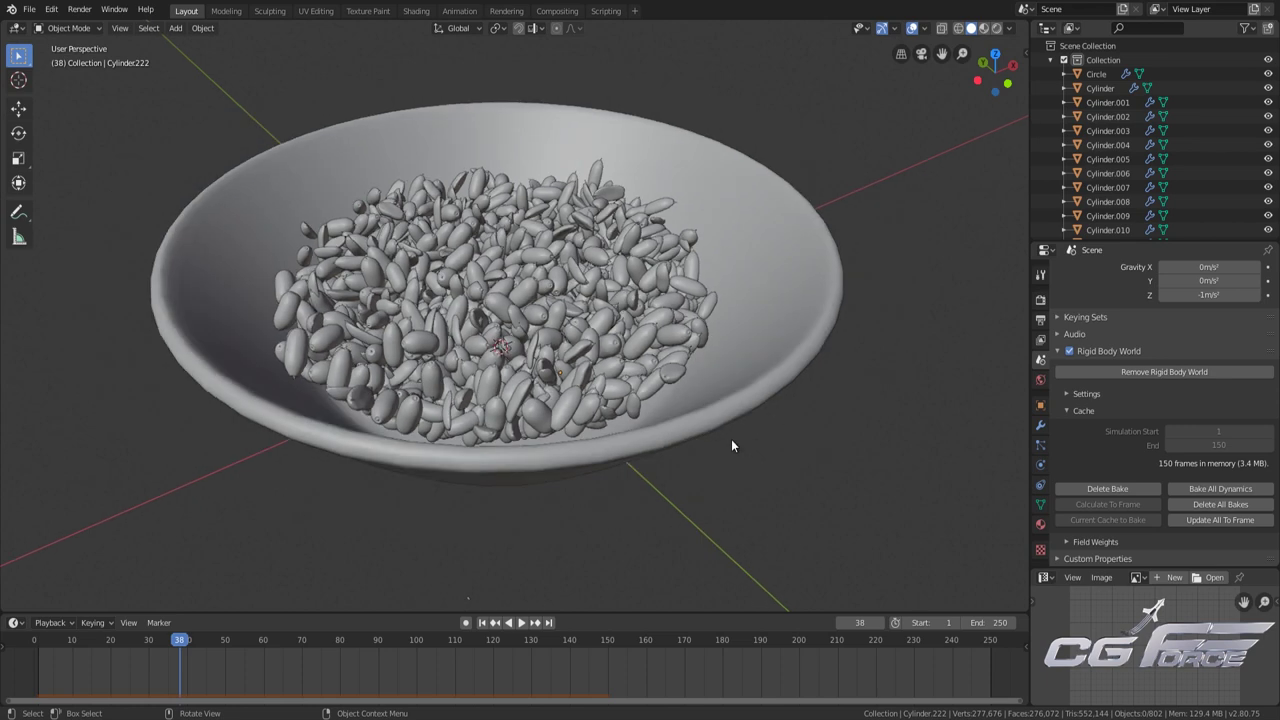
{"action": "key", "text": "space"}
{"action": "left_click_drag", "start_coordinate": [301, 640], "coordinate": [430, 657]}
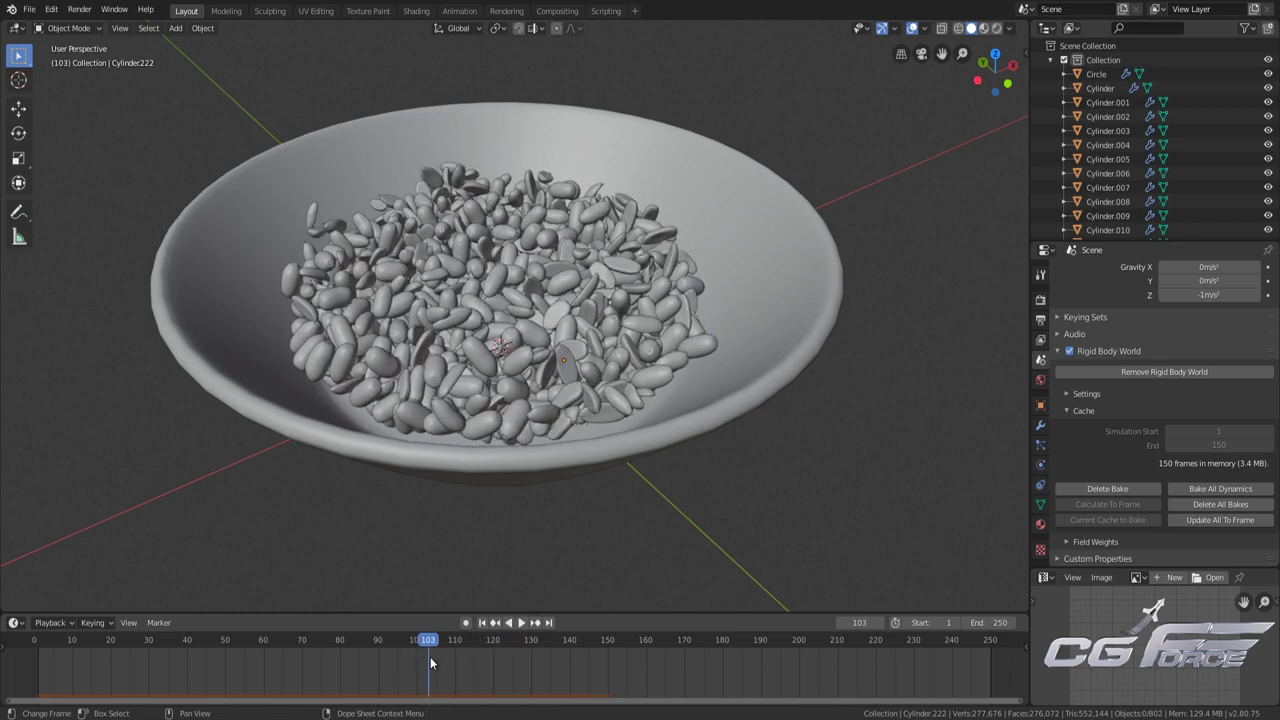
Play from frame 103, stop near 117, and settle the timeline on frame 118
{"action": "middle_click_drag", "start_coordinate": [471, 466], "coordinate": [447, 483]}
{"action": "key", "text": "space"}
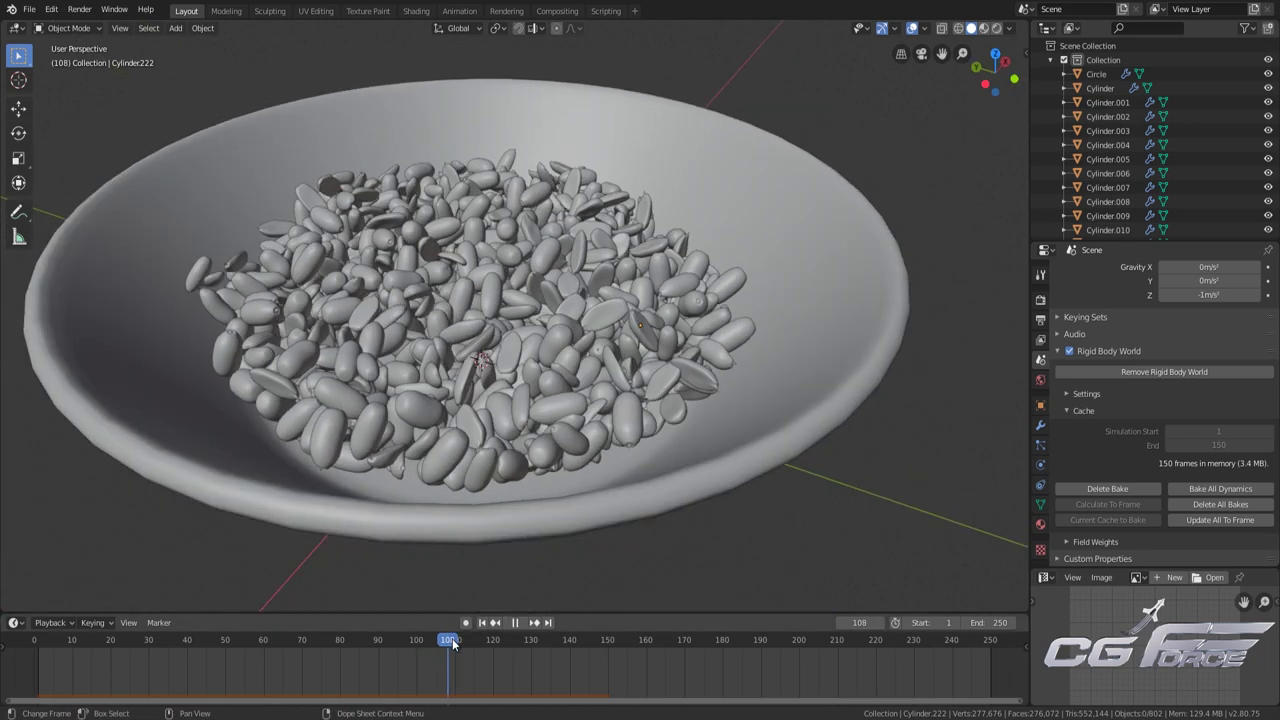
{"action": "key", "text": "space"}
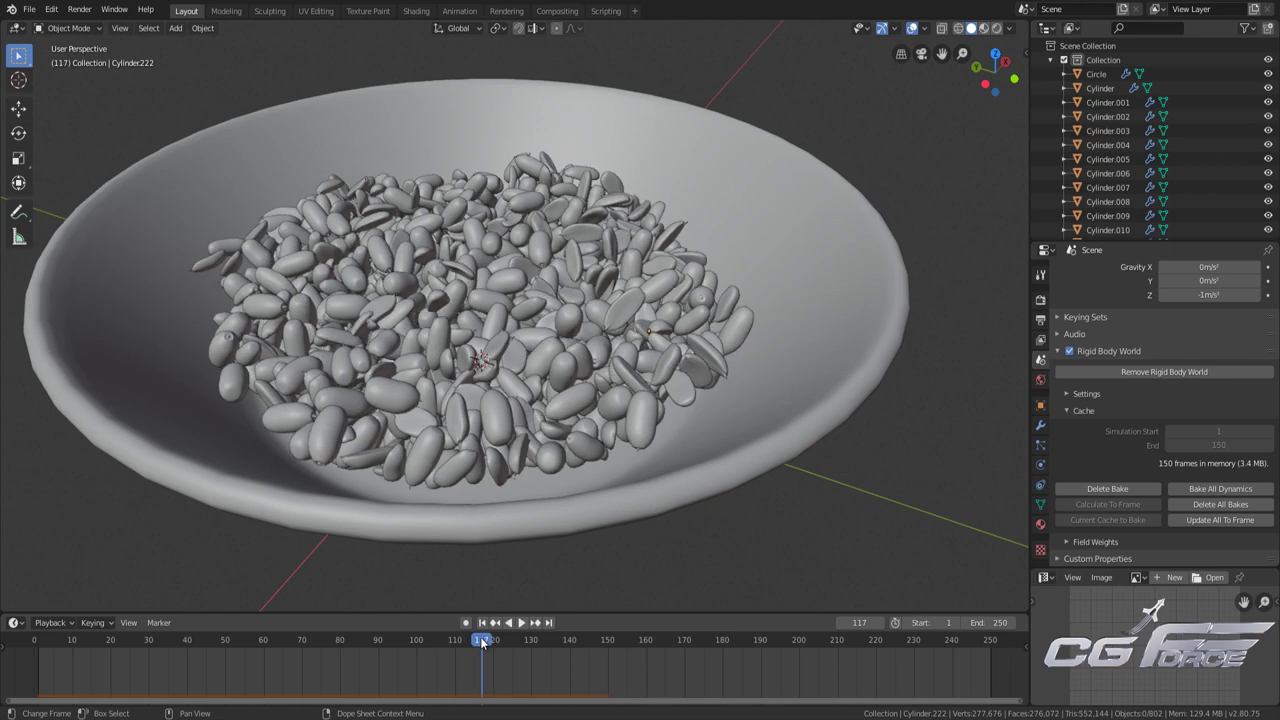
{"action": "middle_click_drag", "start_coordinate": [505, 470], "coordinate": [487, 485]}
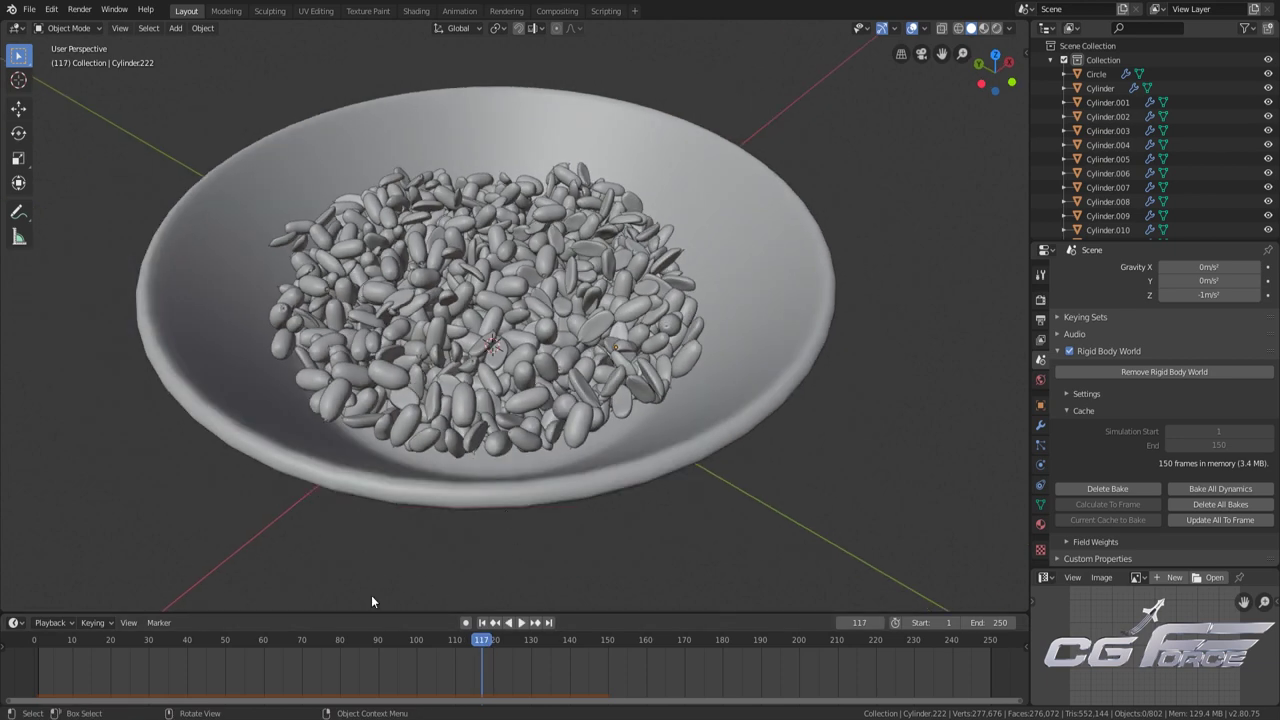
{"action": "middle_click_drag", "start_coordinate": [505, 460], "coordinate": [540, 480]}
{"action": "scroll", "coordinate": [518, 470], "scroll_direction": "up", "scroll_amount": 3}
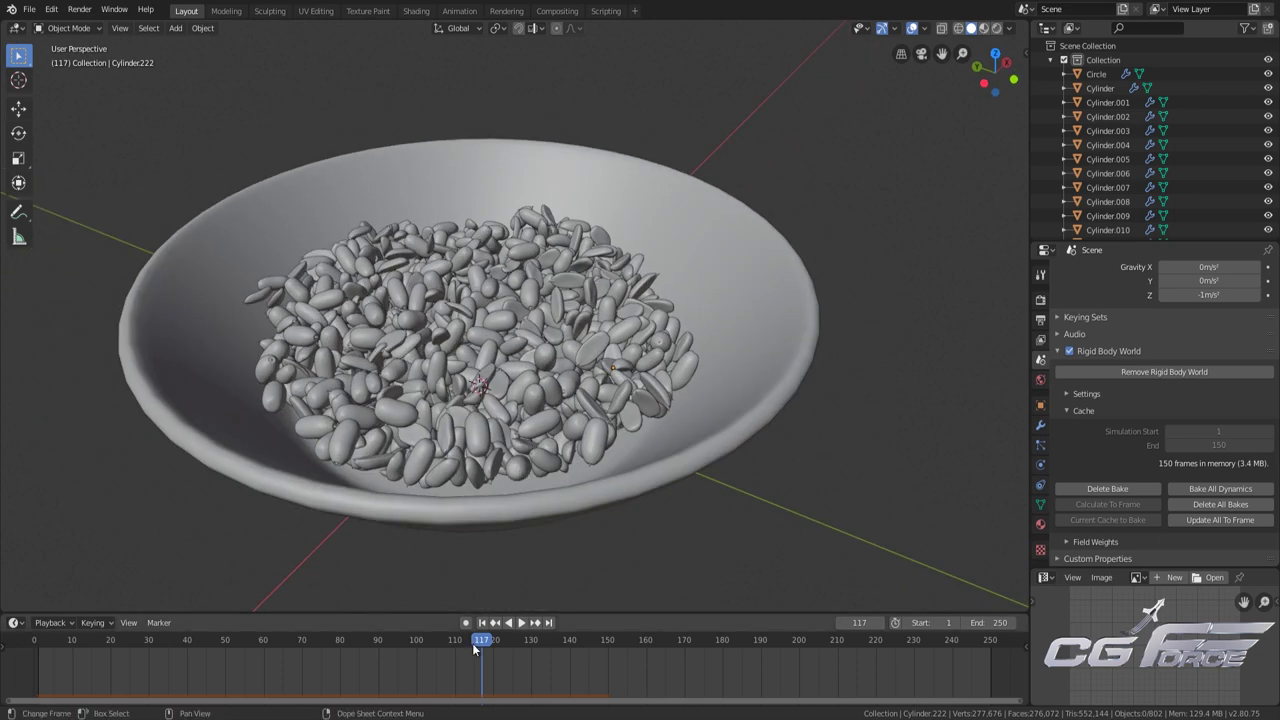
{"action": "left_click_drag", "start_coordinate": [481, 646], "coordinate": [486, 646]}
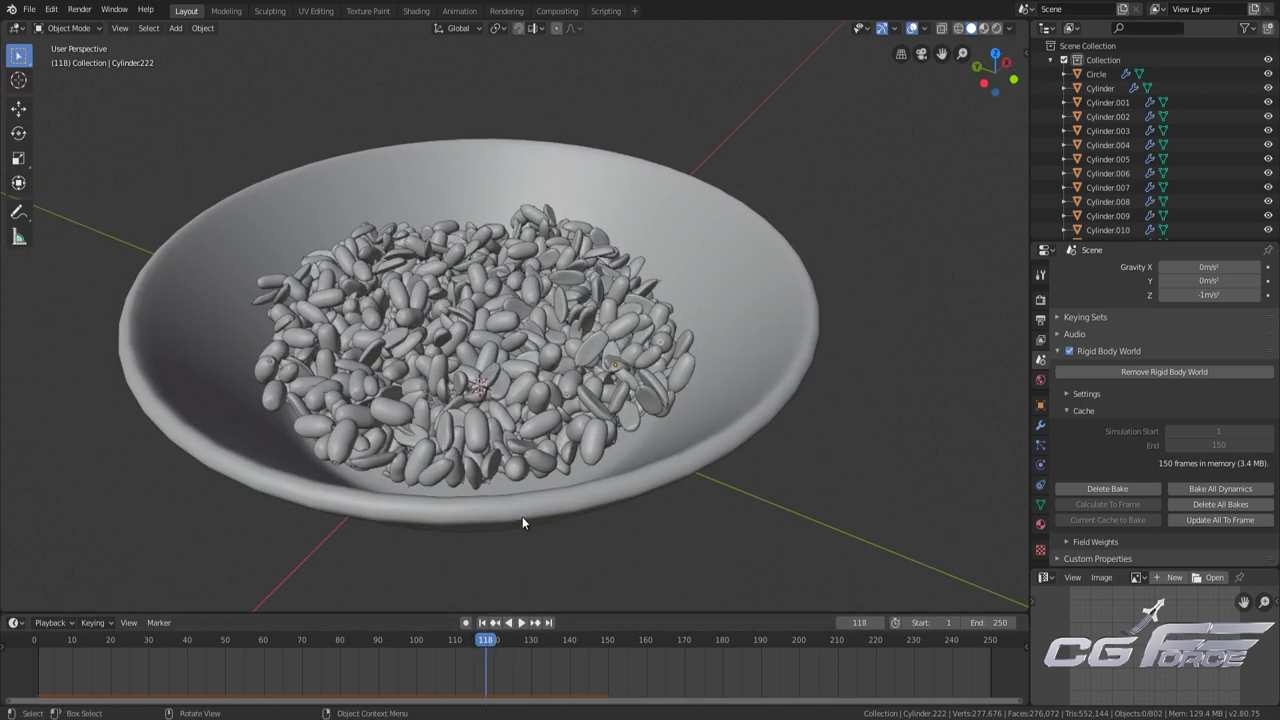
{"action": "scroll", "coordinate": [522, 516], "scroll_direction": "down", "scroll_amount": 2}
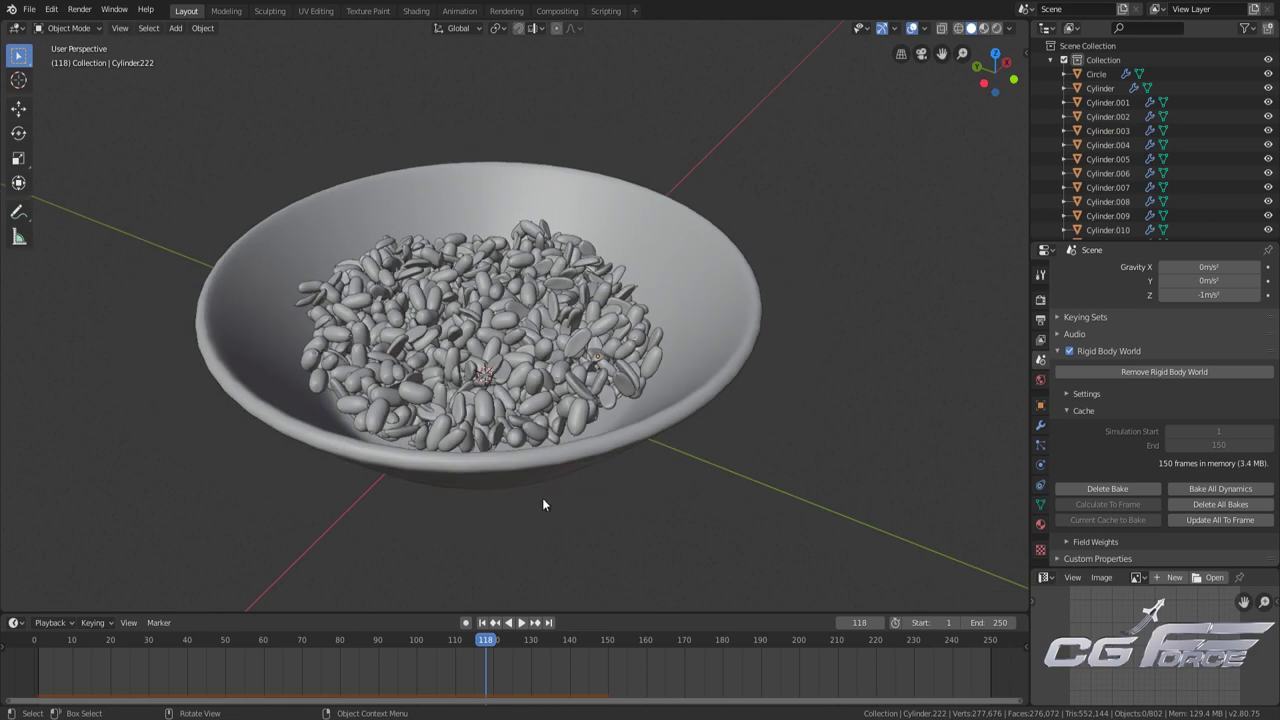
{"action": "scroll", "coordinate": [539, 507], "scroll_direction": "up", "scroll_amount": 2}
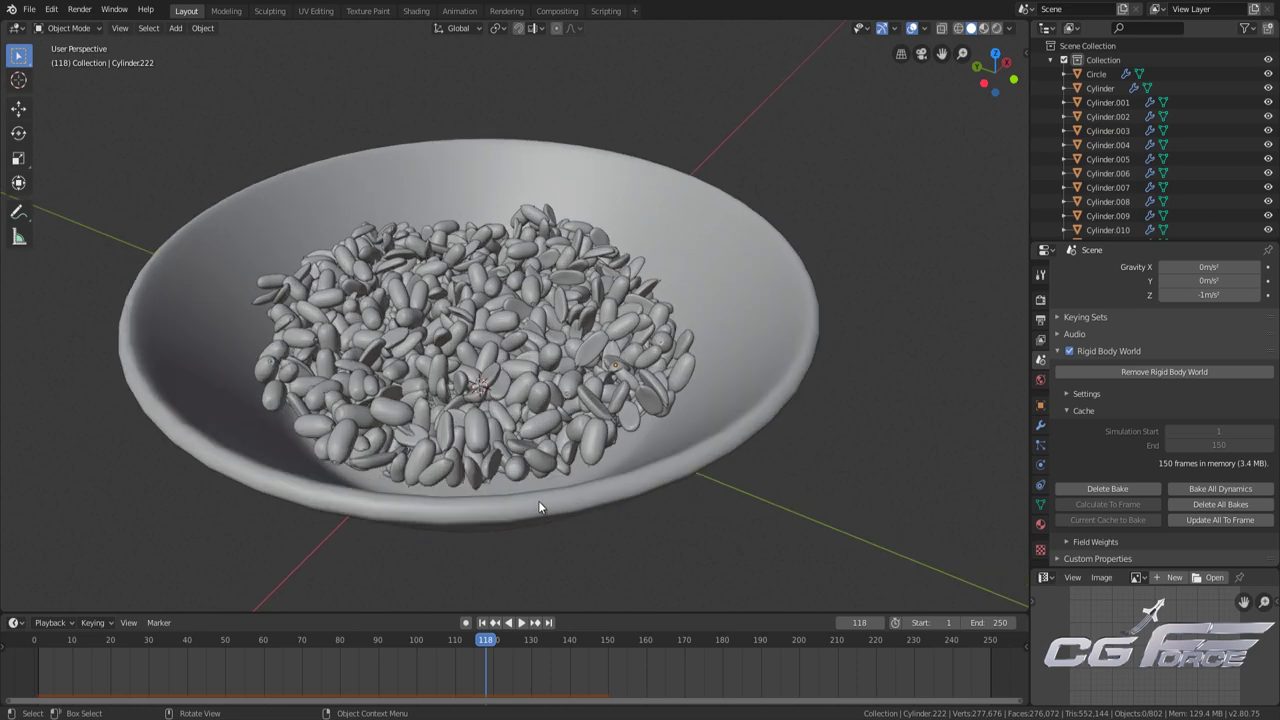
Select all objects, apply the rigid body transformation at frame 118, and delete all bakes
{"action": "key", "text": "a"}
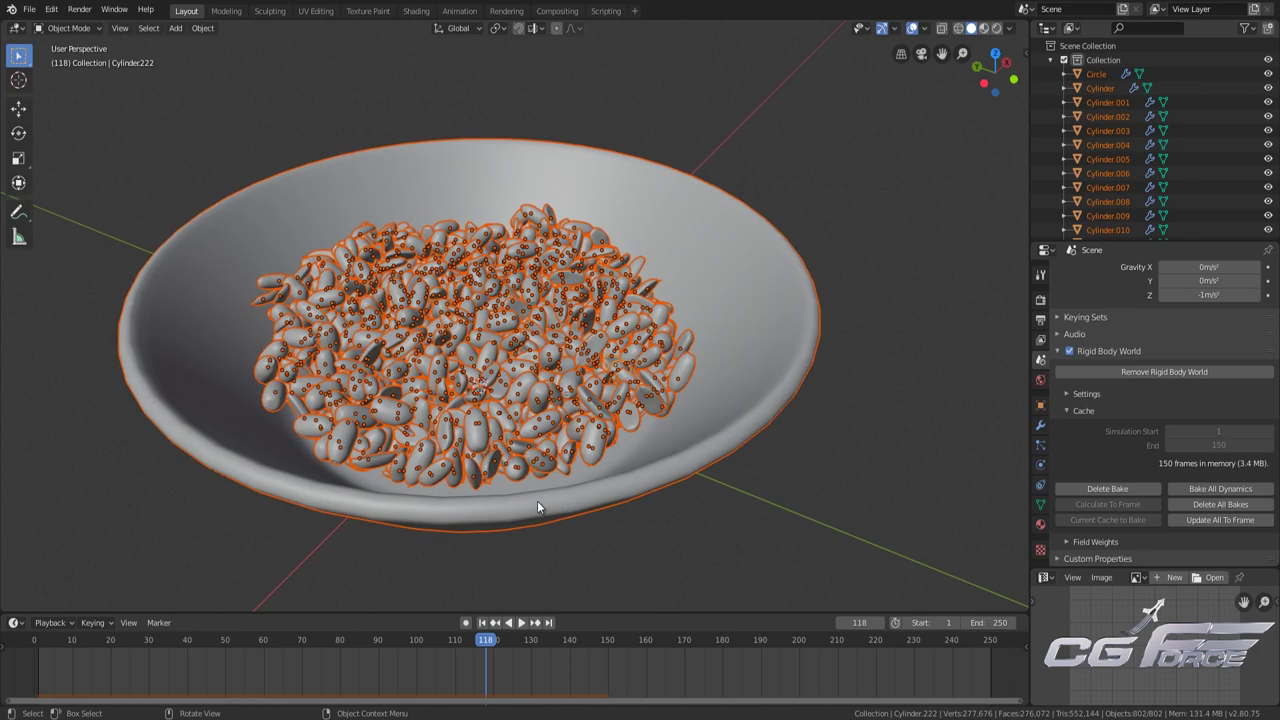
{"action": "left_click", "coordinate": [505, 433], "text": "shift"}
{"action": "left_click", "coordinate": [203, 28]}
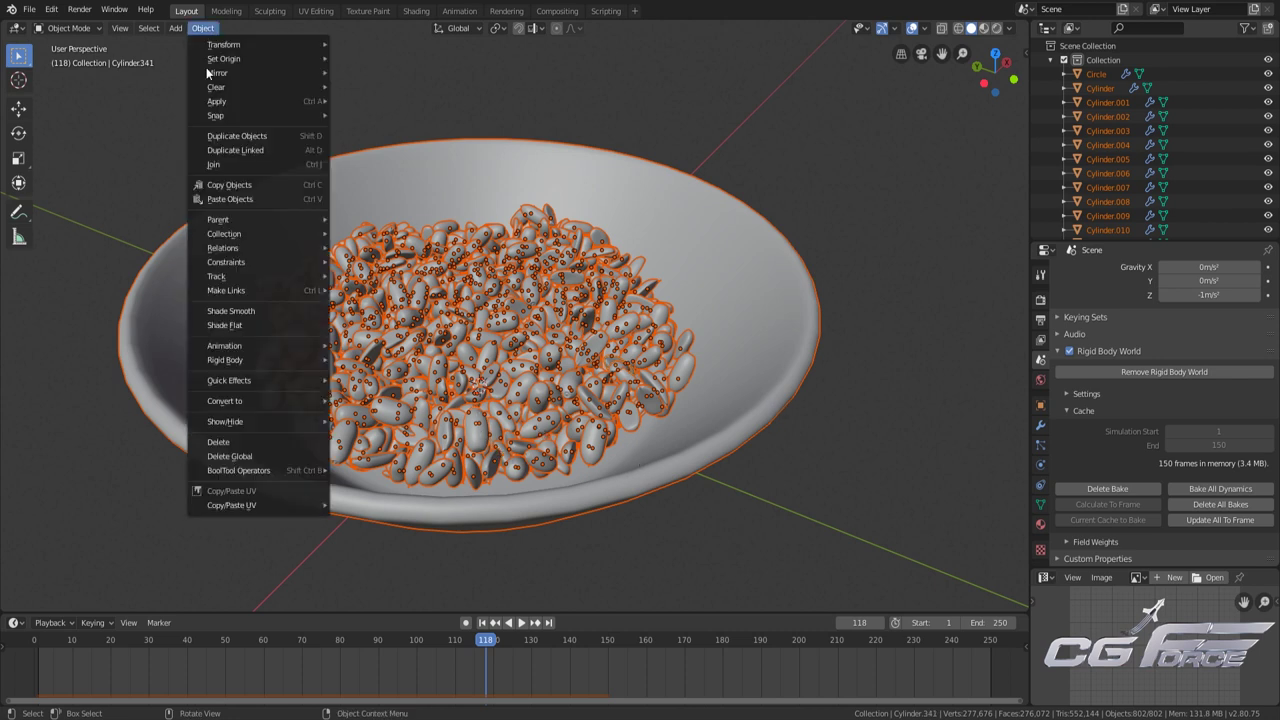
{"action": "mouse_move", "coordinate": [305, 365]}
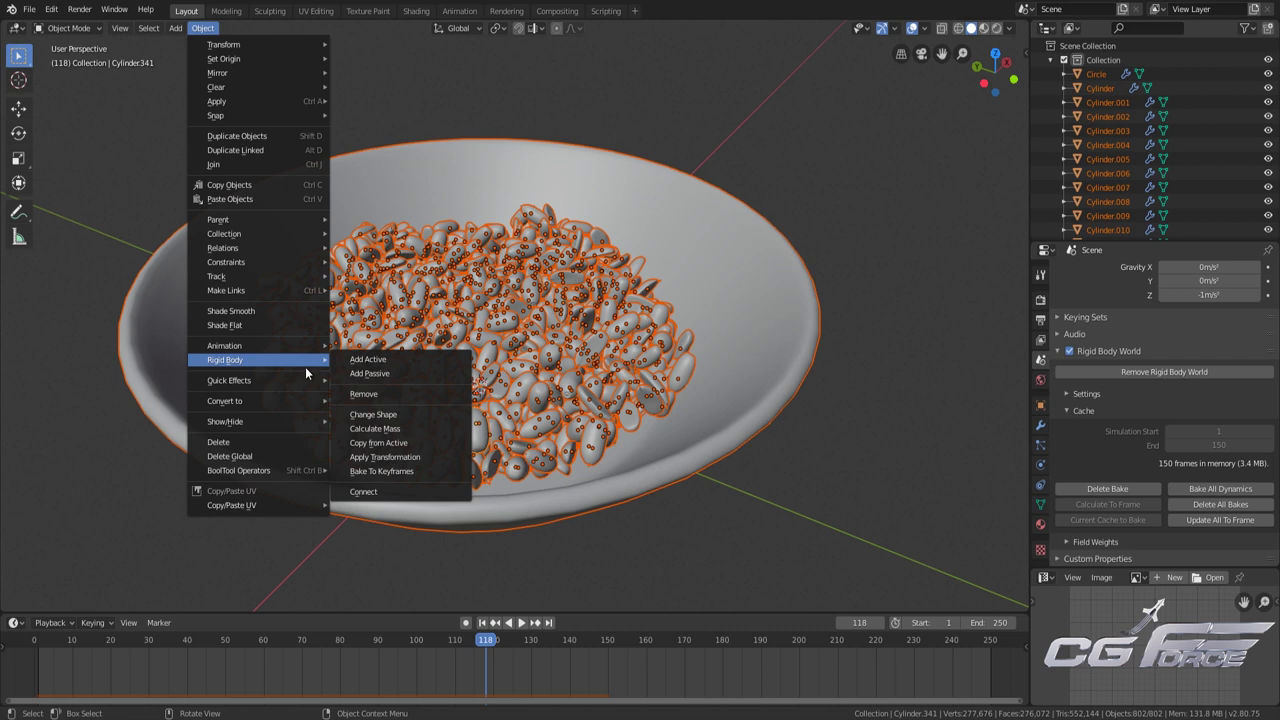
{"action": "left_click", "coordinate": [432, 459]}
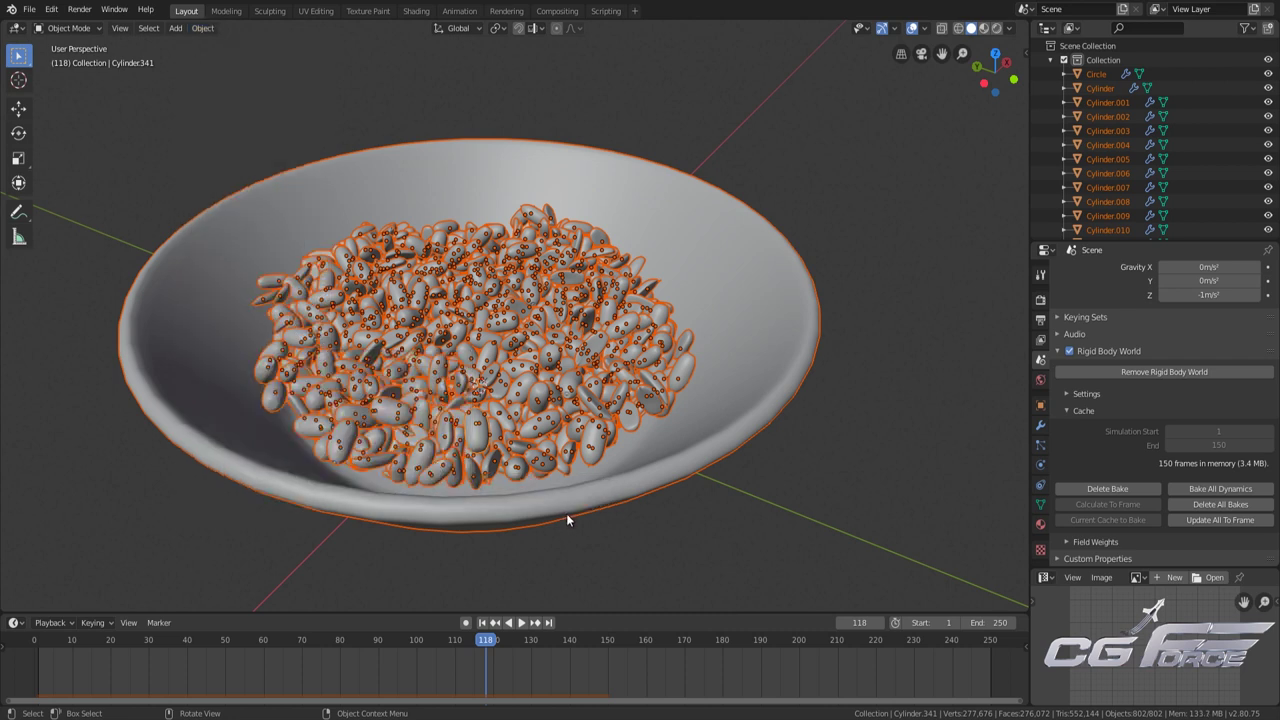
{"action": "left_click", "coordinate": [1255, 509]}
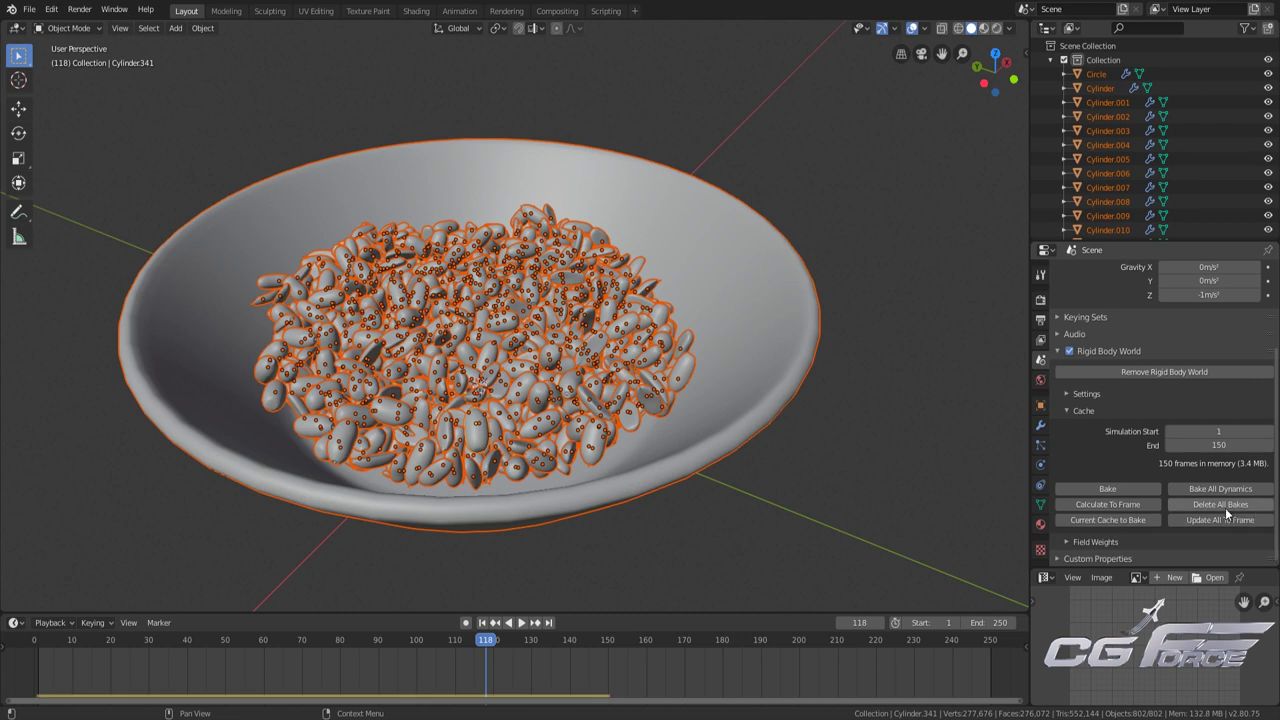
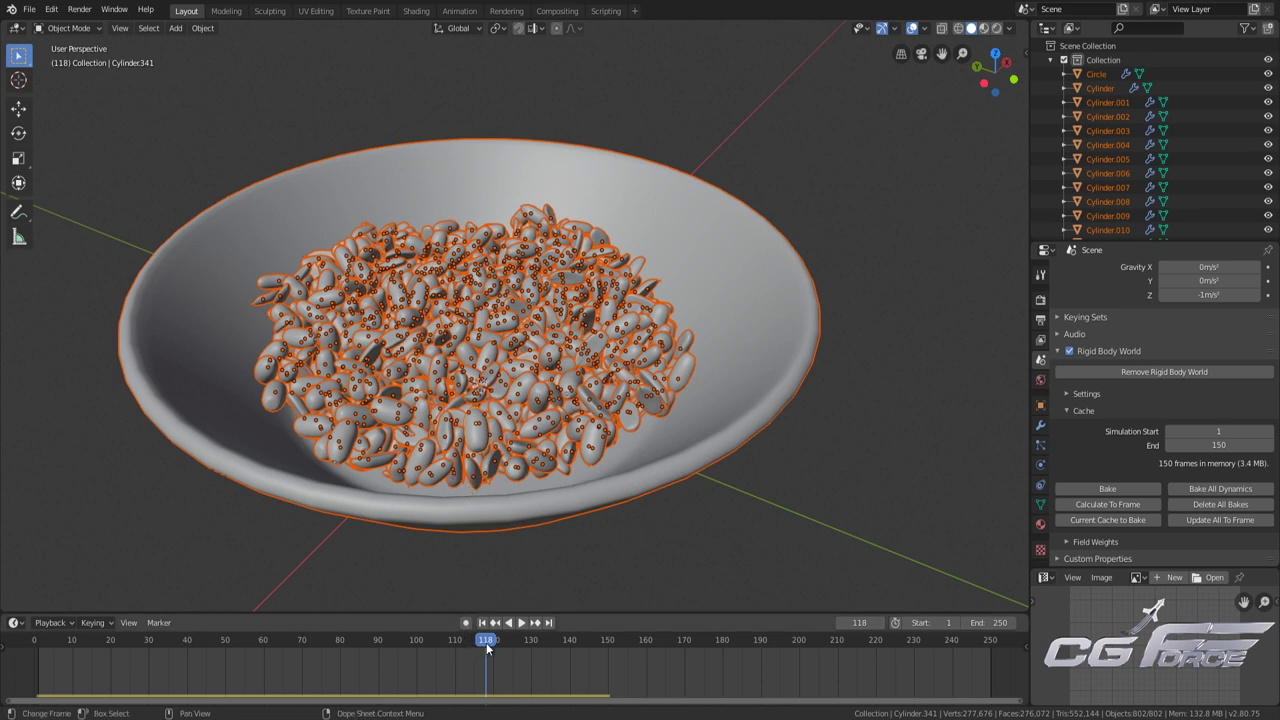
Rewind the peanut simulation playhead from frame 118 to frame 1
{"action": "left_click_drag", "start_coordinate": [487, 646], "coordinate": [39, 656]}
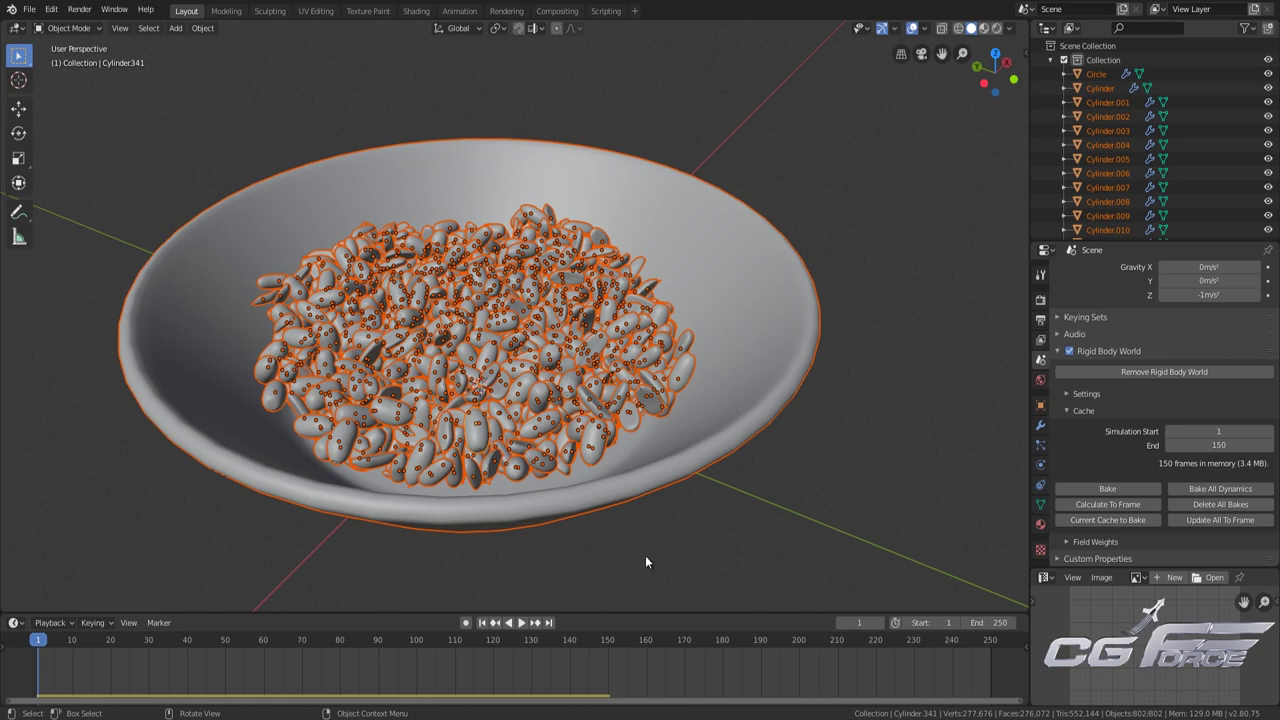
Deselect everything, orbit around the settled peanut pile, and save as Peanuts-Tutorial.blend
{"action": "key", "text": "alt+a"}
{"action": "scroll", "coordinate": [560, 493], "scroll_direction": "down", "scroll_amount": 4}
{"action": "middle_click_drag", "start_coordinate": [490, 489], "coordinate": [519, 469]}
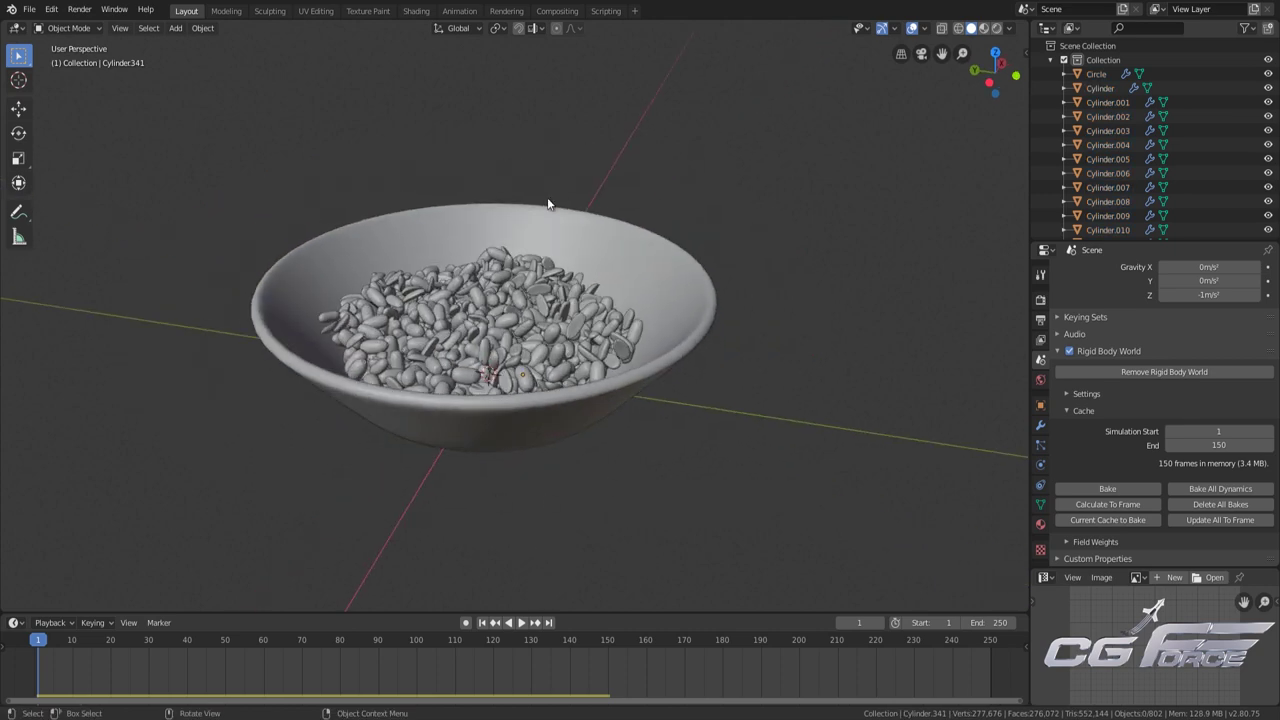
{"action": "scroll", "coordinate": [461, 372], "scroll_direction": "up", "scroll_amount": 3}
{"action": "middle_click_drag", "start_coordinate": [461, 372], "coordinate": [577, 437]}
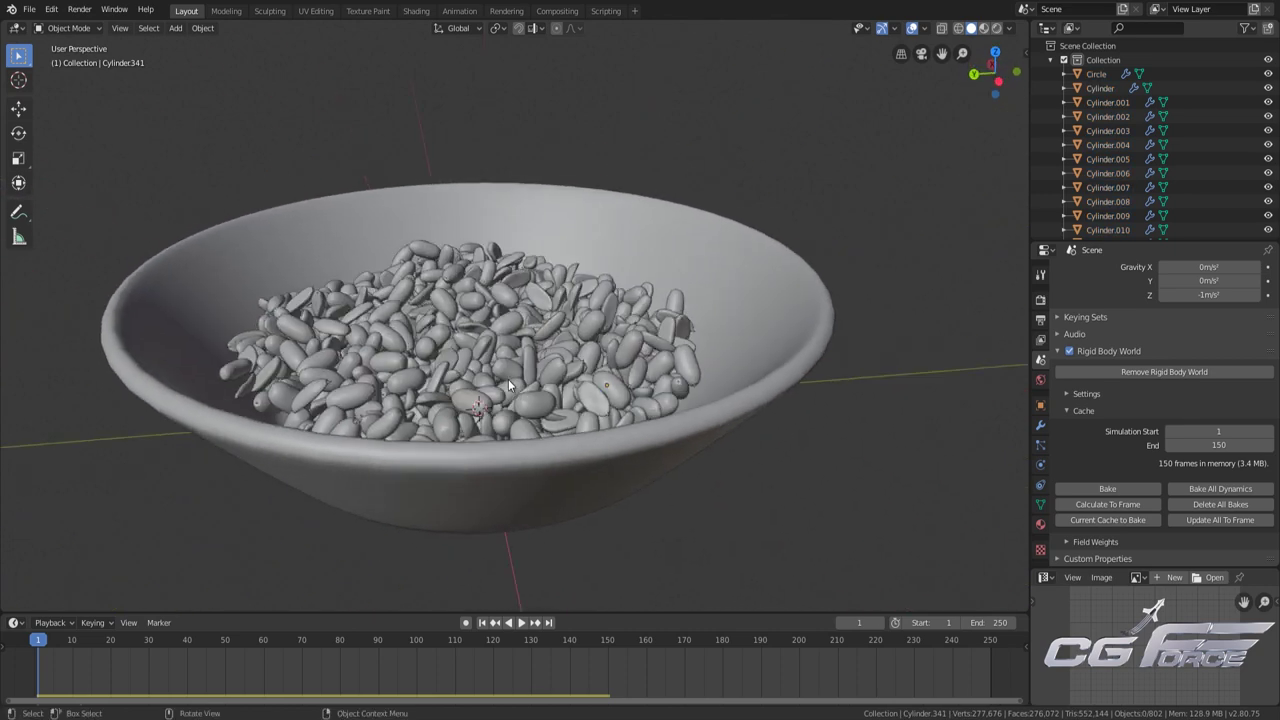
{"action": "scroll", "coordinate": [577, 437], "scroll_direction": "down", "scroll_amount": 2}
{"action": "key", "text": "ctrl+s"}
Look down into the bowl and from a flatter side angle, then save again
{"action": "middle_click_drag", "start_coordinate": [668, 468], "coordinate": [623, 488]}
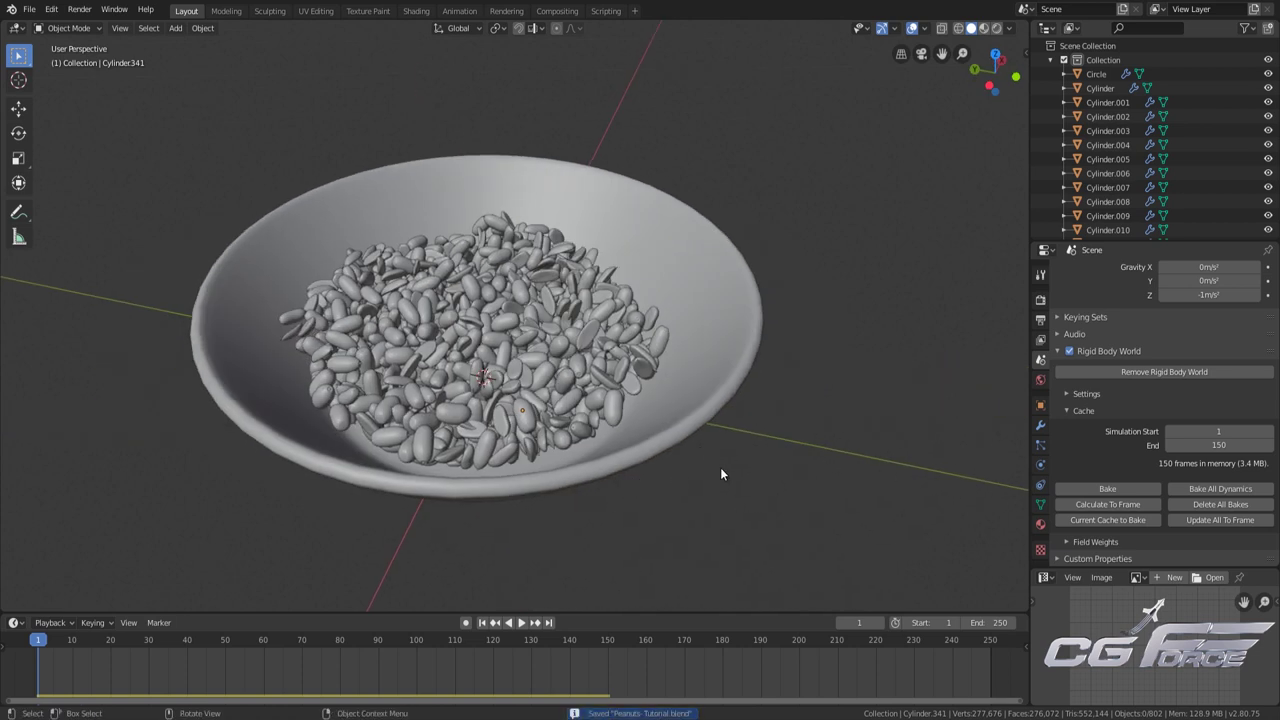
{"action": "mouse_move", "coordinate": [660, 463]}
{"action": "middle_mouse_down"}
{"action": "mouse_move", "coordinate": [694, 438]}
{"action": "mouse_move", "coordinate": [635, 465]}
{"action": "middle_mouse_up"}
{"action": "scroll", "coordinate": [693, 438], "scroll_direction": "up", "scroll_amount": 2}
{"action": "scroll", "coordinate": [635, 465], "scroll_direction": "down", "scroll_amount": 2}
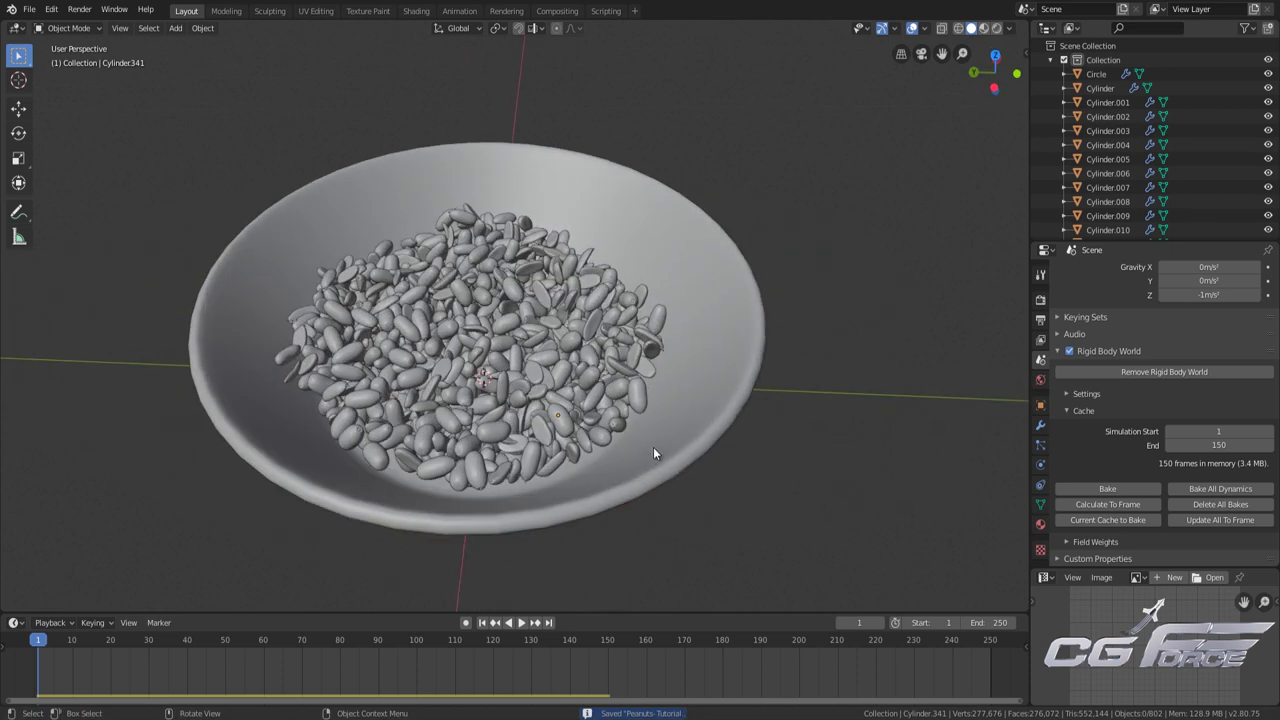
{"action": "scroll", "coordinate": [649, 458], "scroll_direction": "down", "scroll_amount": 1}
{"action": "key", "text": "ctrl+s"}
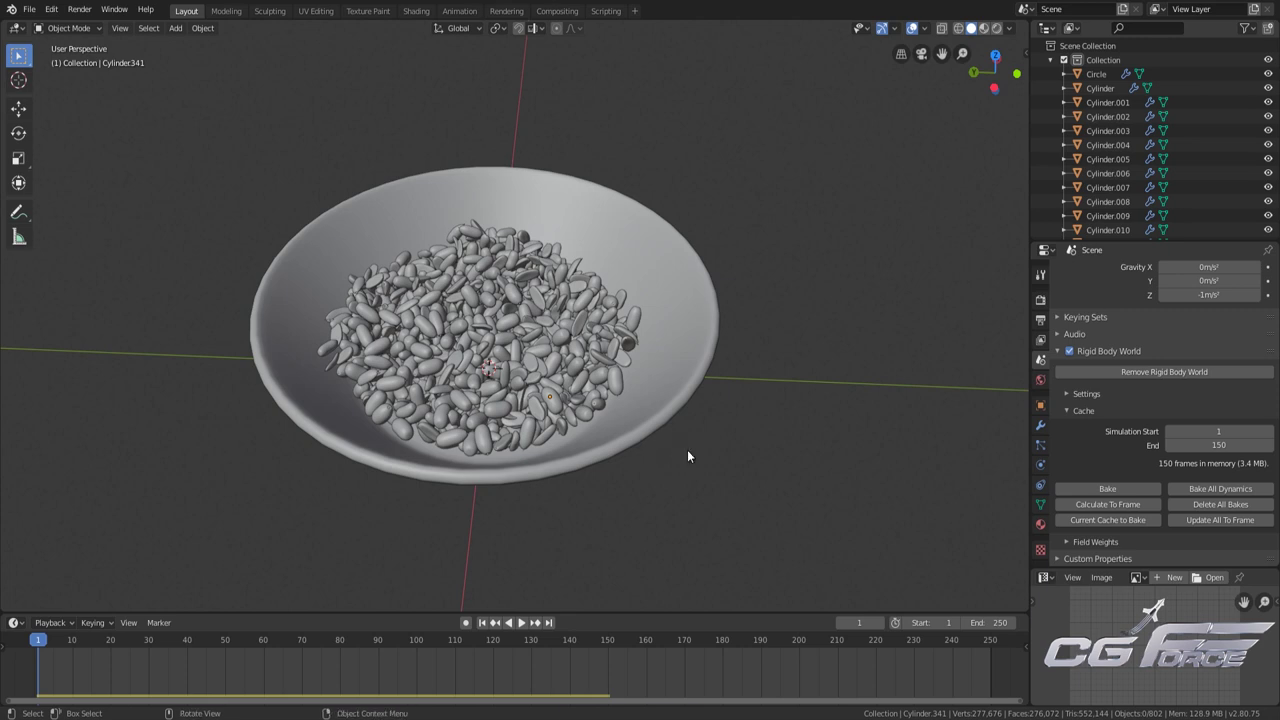
Level the view to a low side angle and select the bowl
{"action": "scroll", "coordinate": [684, 450], "scroll_direction": "up", "scroll_amount": 2}
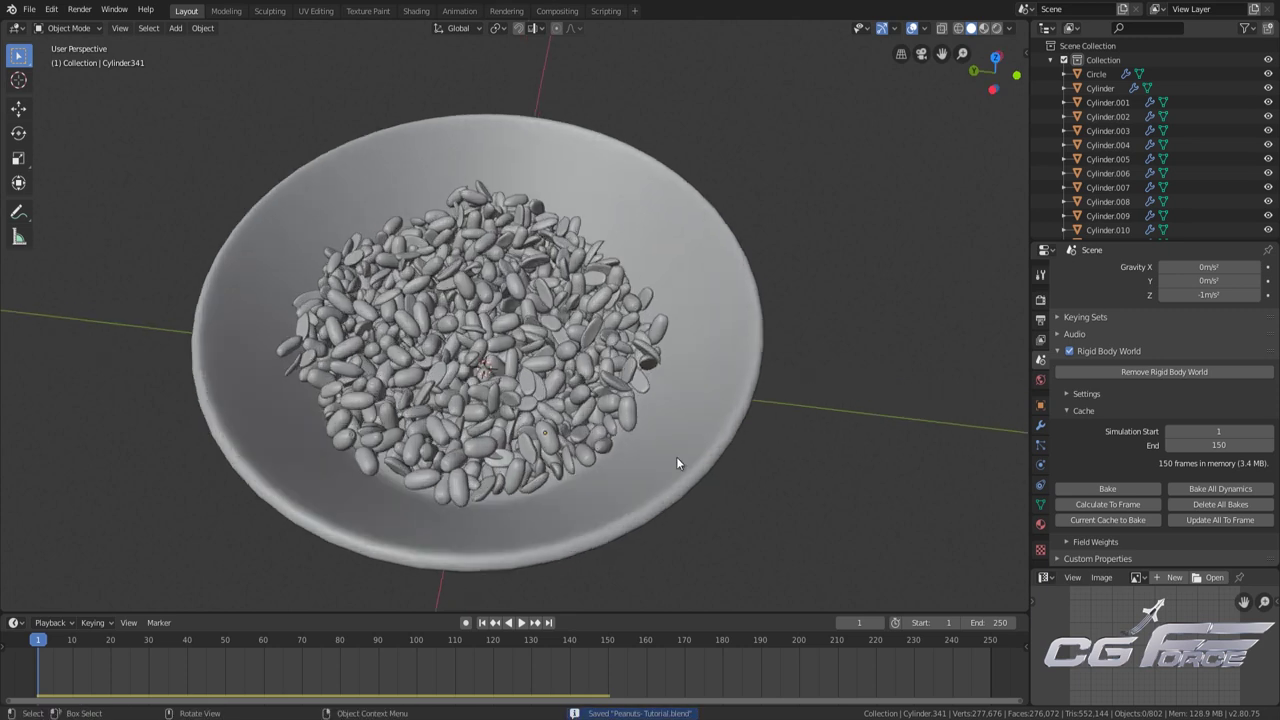
{"action": "scroll", "coordinate": [735, 465], "scroll_direction": "down", "scroll_amount": 2}
{"action": "mouse_move", "coordinate": [735, 465]}
{"action": "middle_mouse_down"}
{"action": "mouse_move", "coordinate": [722, 466]}
{"action": "mouse_move", "coordinate": [736, 456]}
{"action": "middle_mouse_up"}
{"action": "scroll", "coordinate": [736, 456], "scroll_direction": "up", "scroll_amount": 2}
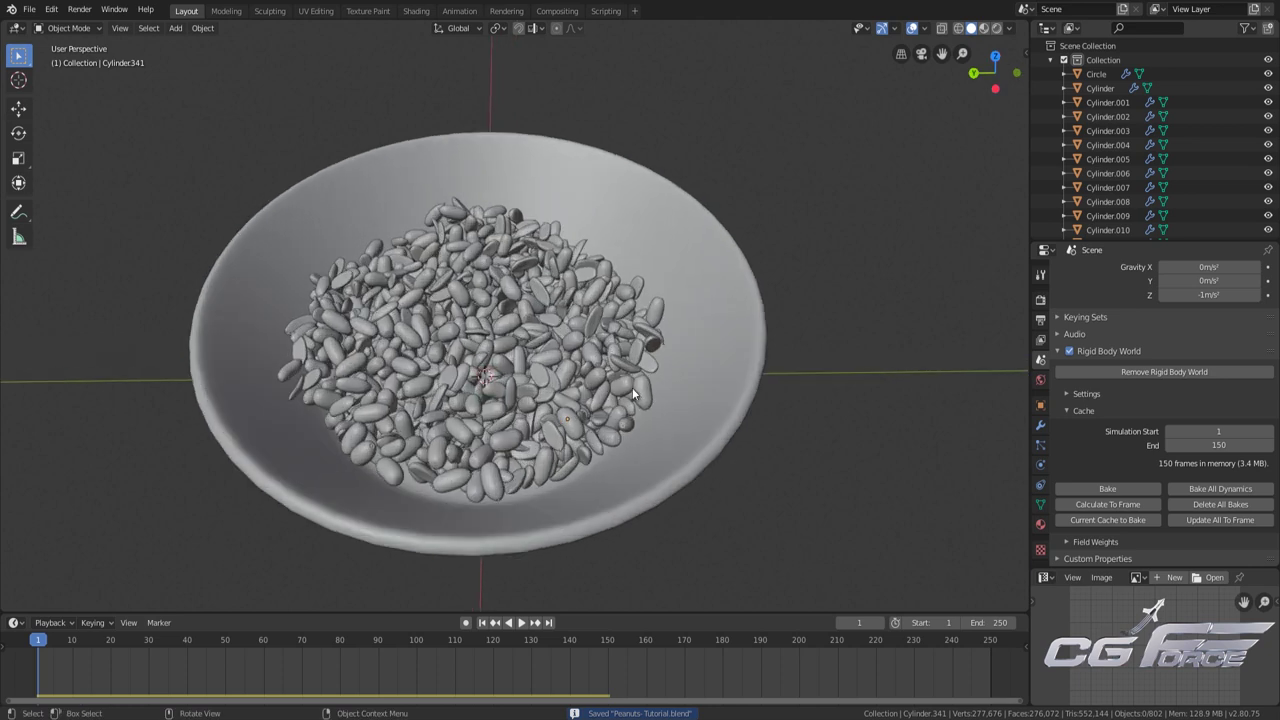
{"action": "scroll", "coordinate": [615, 386], "scroll_direction": "down", "scroll_amount": 2}
{"action": "middle_click_drag", "start_coordinate": [615, 386], "coordinate": [562, 413]}
{"action": "scroll", "coordinate": [596, 386], "scroll_direction": "up", "scroll_amount": 3}
{"action": "left_click", "coordinate": [760, 402]}
{"action": "scroll", "coordinate": [760, 402], "scroll_direction": "down", "scroll_amount": 4}
{"action": "scroll", "coordinate": [562, 413], "scroll_direction": "up", "scroll_amount": 3}
{"action": "middle_click_drag", "start_coordinate": [636, 377], "coordinate": [566, 383]}
{"action": "scroll", "coordinate": [566, 383], "scroll_direction": "down", "scroll_amount": 1}
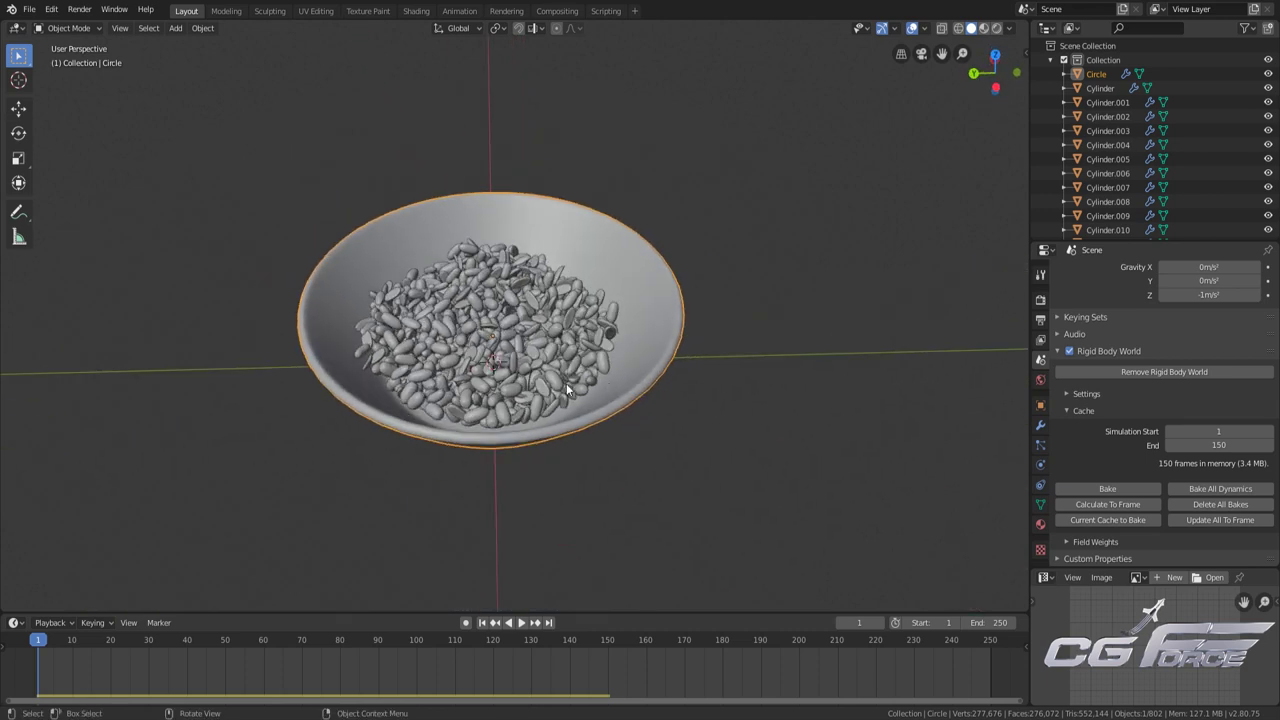
Select one peanut and show its Physics tab: Active rigid body, Convex Hull shape
{"action": "left_click", "coordinate": [531, 382]}
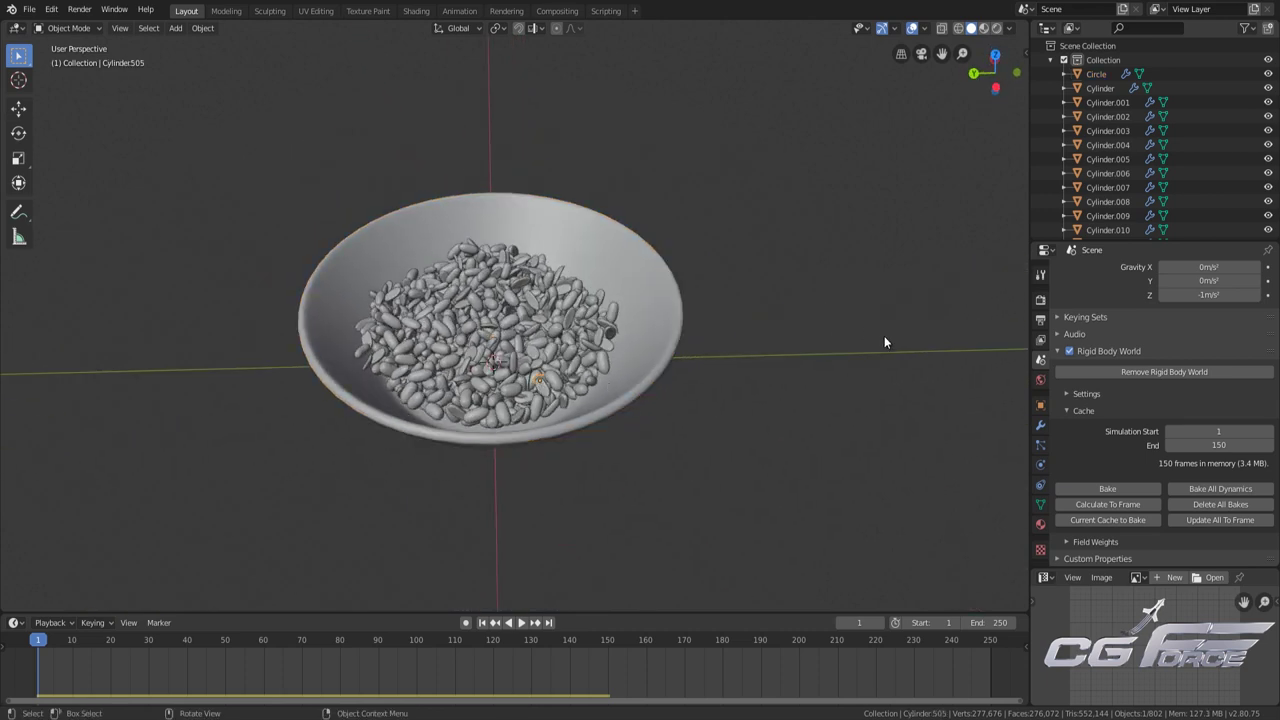
{"action": "left_click", "coordinate": [1040, 464]}
{"action": "scroll", "coordinate": [1111, 480], "scroll_direction": "down", "scroll_amount": 2}
{"action": "scroll", "coordinate": [1111, 480], "scroll_direction": "up", "scroll_amount": 2}
{"action": "scroll", "coordinate": [550, 319], "scroll_direction": "down", "scroll_amount": 2}
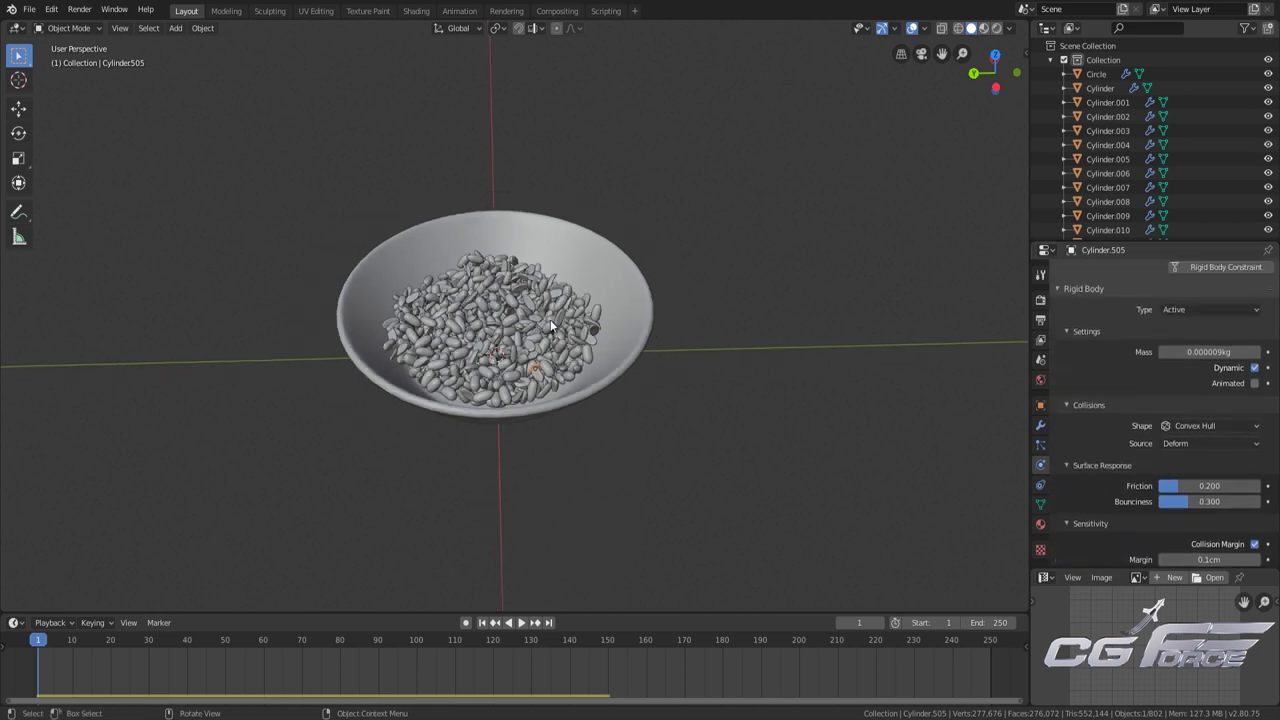
Compare the rigid body settings of the bowl and other peanuts in the pile
{"action": "middle_click_drag", "start_coordinate": [550, 319], "coordinate": [628, 339]}
{"action": "left_click", "coordinate": [628, 340]}
{"action": "left_click", "coordinate": [488, 312]}
{"action": "scroll", "coordinate": [558, 354], "scroll_direction": "up", "scroll_amount": 4}
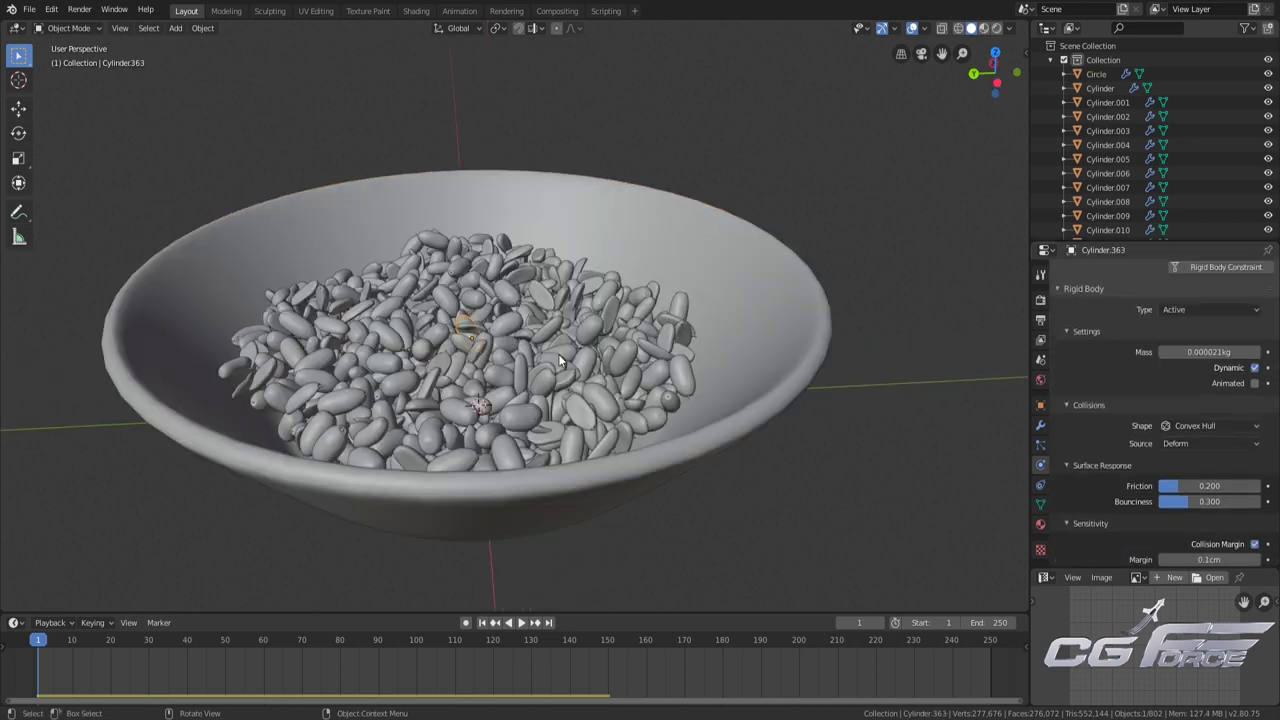
{"action": "scroll", "coordinate": [875, 407], "scroll_direction": "down", "scroll_amount": 6}
{"action": "scroll", "coordinate": [875, 407], "scroll_direction": "up", "scroll_amount": 3}
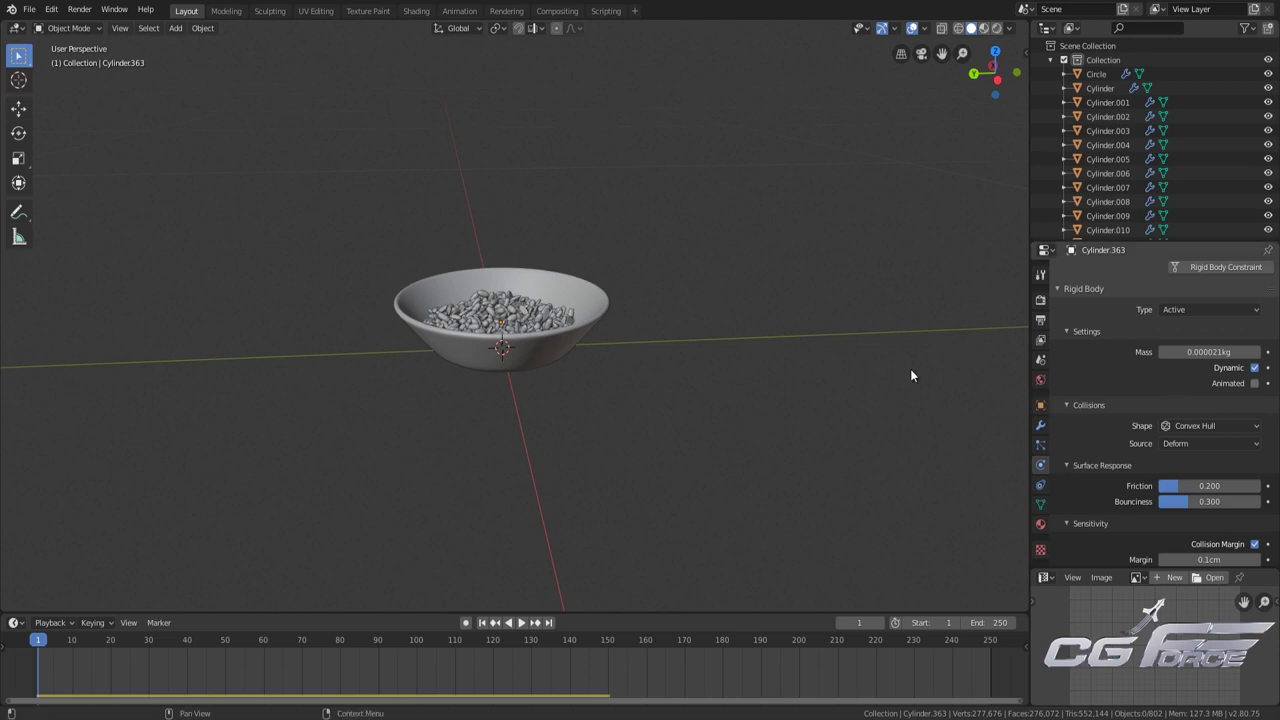
{"action": "middle_click_drag", "start_coordinate": [597, 343], "coordinate": [505, 346]}
{"action": "scroll", "coordinate": [505, 346], "scroll_direction": "up", "scroll_amount": 2}
{"action": "scroll", "coordinate": [503, 335], "scroll_direction": "up", "scroll_amount": 3}
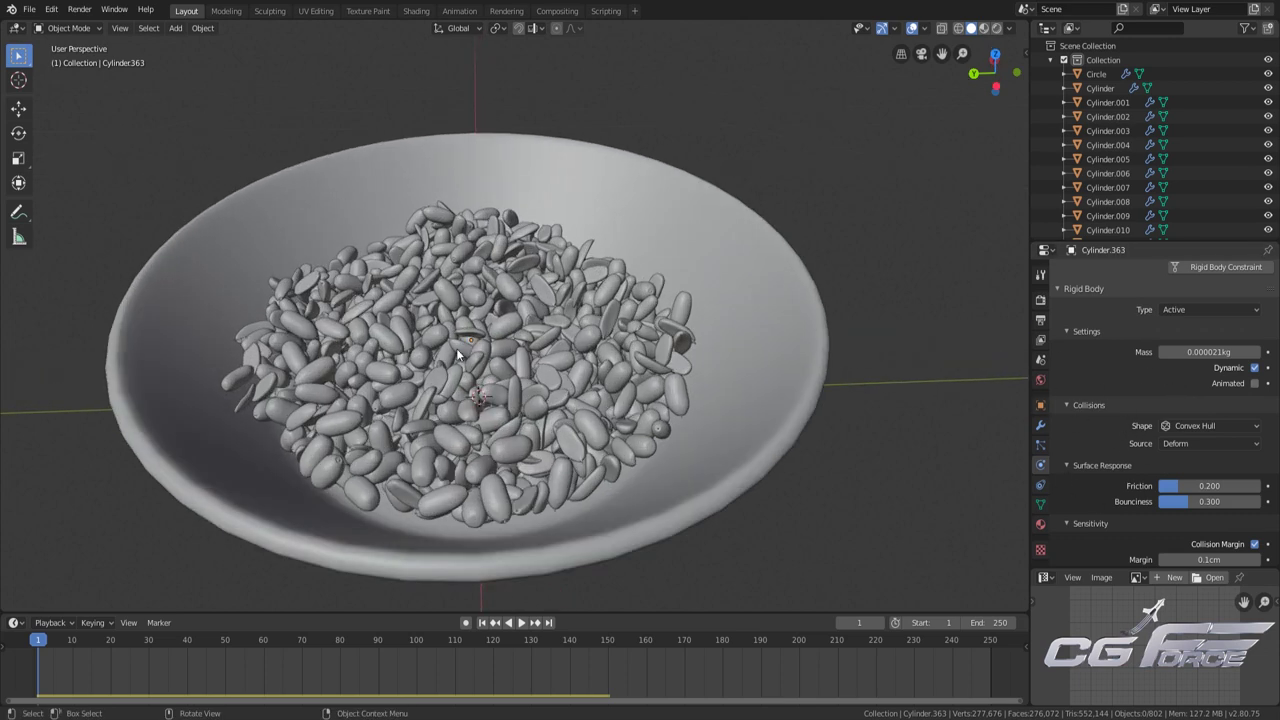
{"action": "left_click", "coordinate": [390, 377]}
{"action": "scroll", "coordinate": [560, 373], "scroll_direction": "down", "scroll_amount": 5}
Frame the whole scene, then box-select and frame the two stray objects near the origin
{"action": "key", "text": "a"}
{"action": "key", "text": "KP_Decimal"}
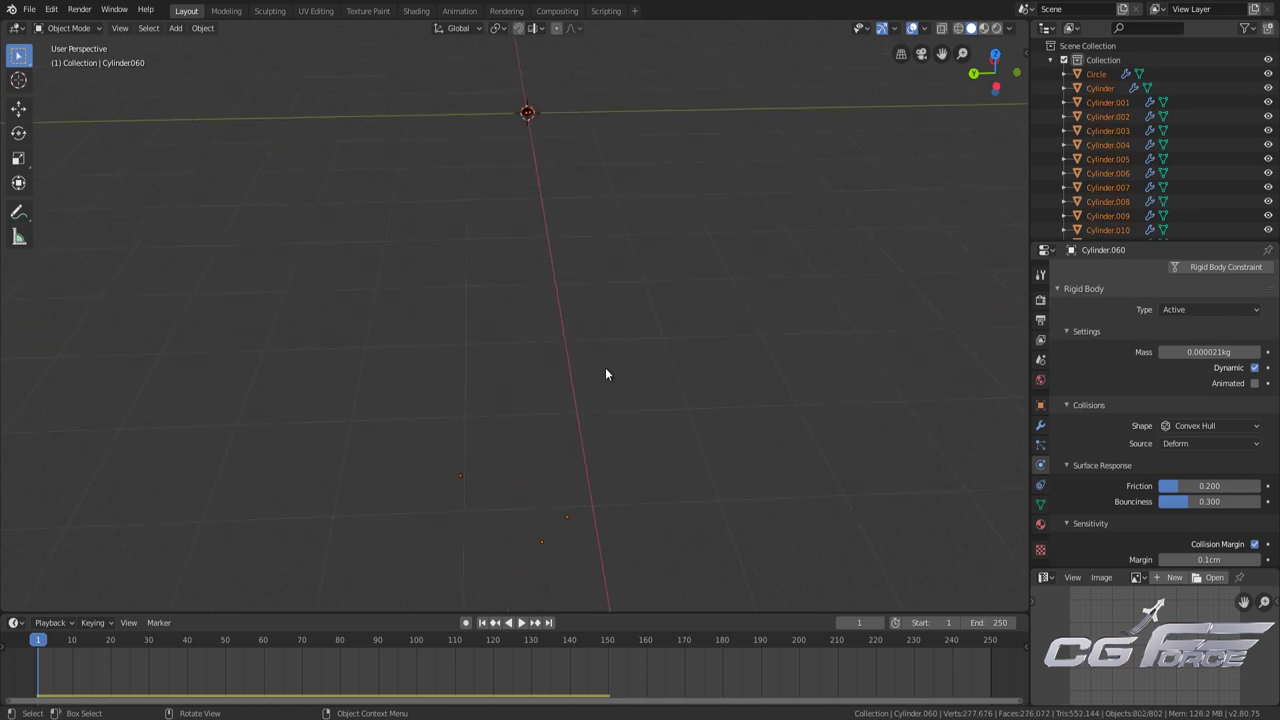
{"action": "middle_click_drag", "start_coordinate": [529, 457], "coordinate": [689, 391]}
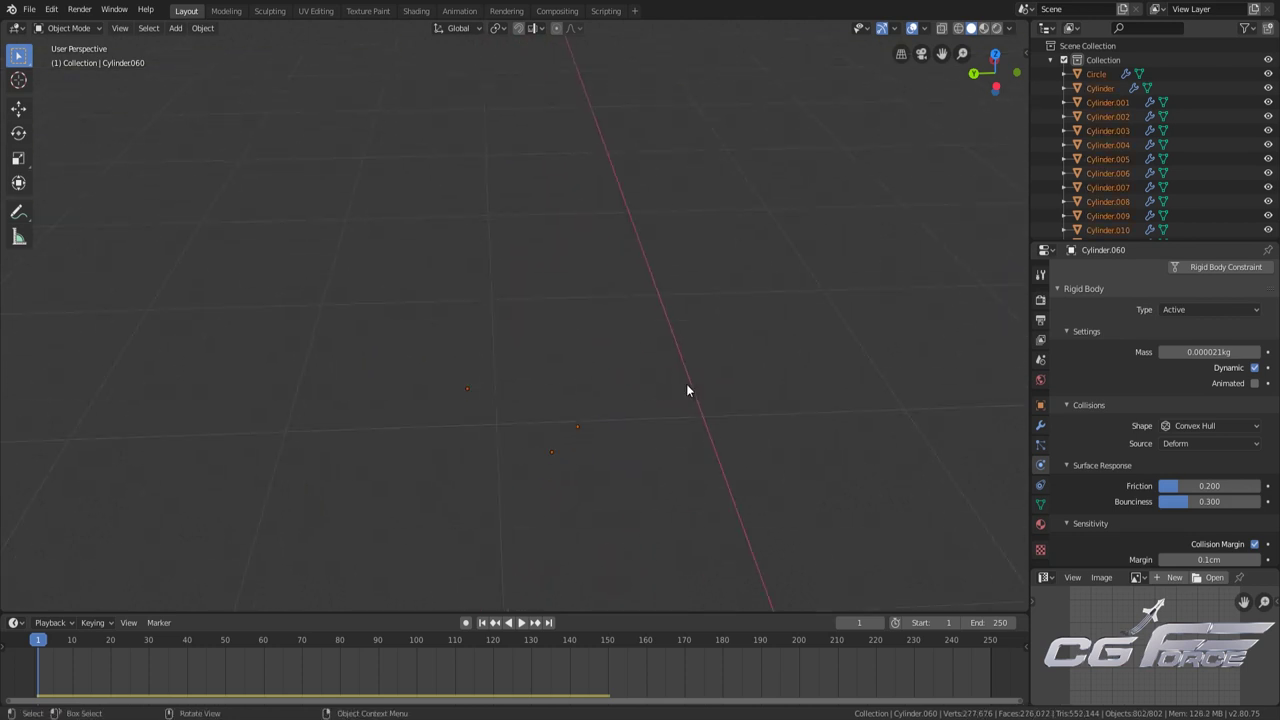
{"action": "key", "text": "alt+a"}
{"action": "left_click_drag", "start_coordinate": [386, 337], "coordinate": [542, 442]}
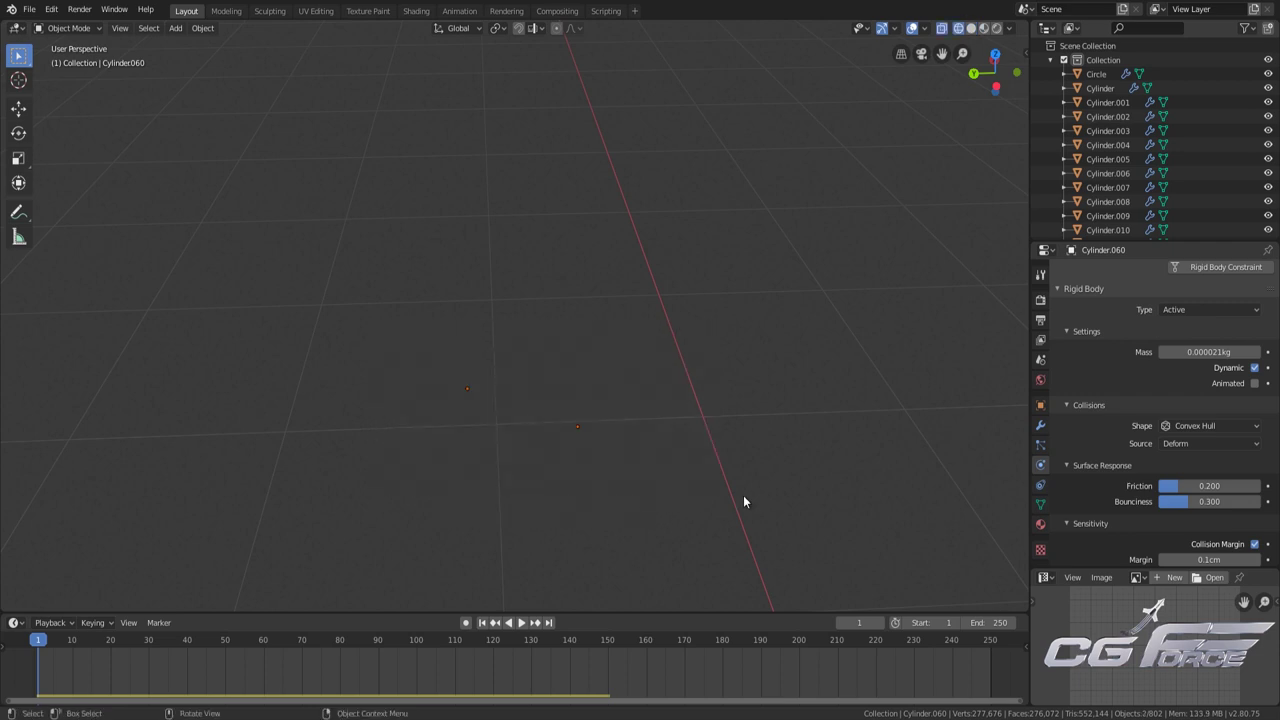
{"action": "key", "text": "KP_Decimal"}
{"action": "mouse_move", "coordinate": [618, 487]}
{"action": "middle_mouse_down"}
{"action": "mouse_move", "coordinate": [631, 443]}
{"action": "mouse_move", "coordinate": [631, 480]}
{"action": "middle_mouse_up"}
{"action": "scroll", "coordinate": [1258, 426], "scroll_direction": "down", "scroll_amount": 2}
Box-select the distant bowl and peanut pile and frame them
{"action": "key", "text": "a"}
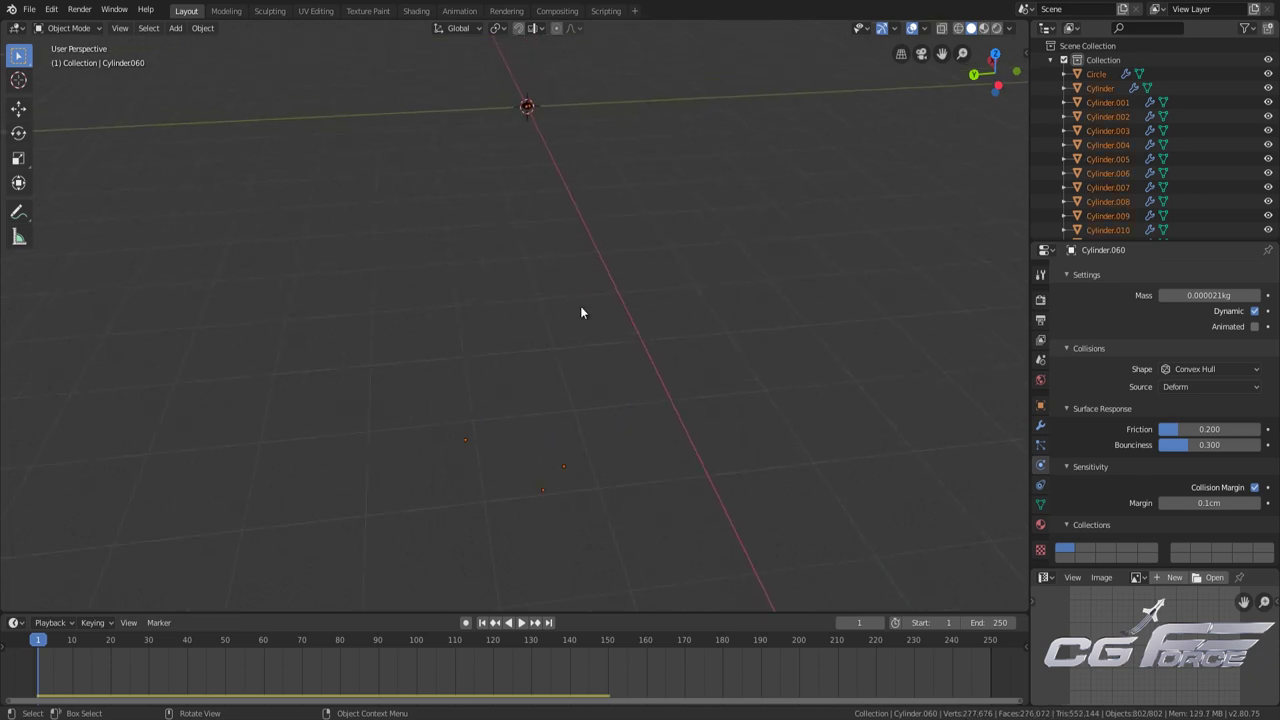
{"action": "middle_click_drag", "start_coordinate": [554, 206], "coordinate": [557, 317]}
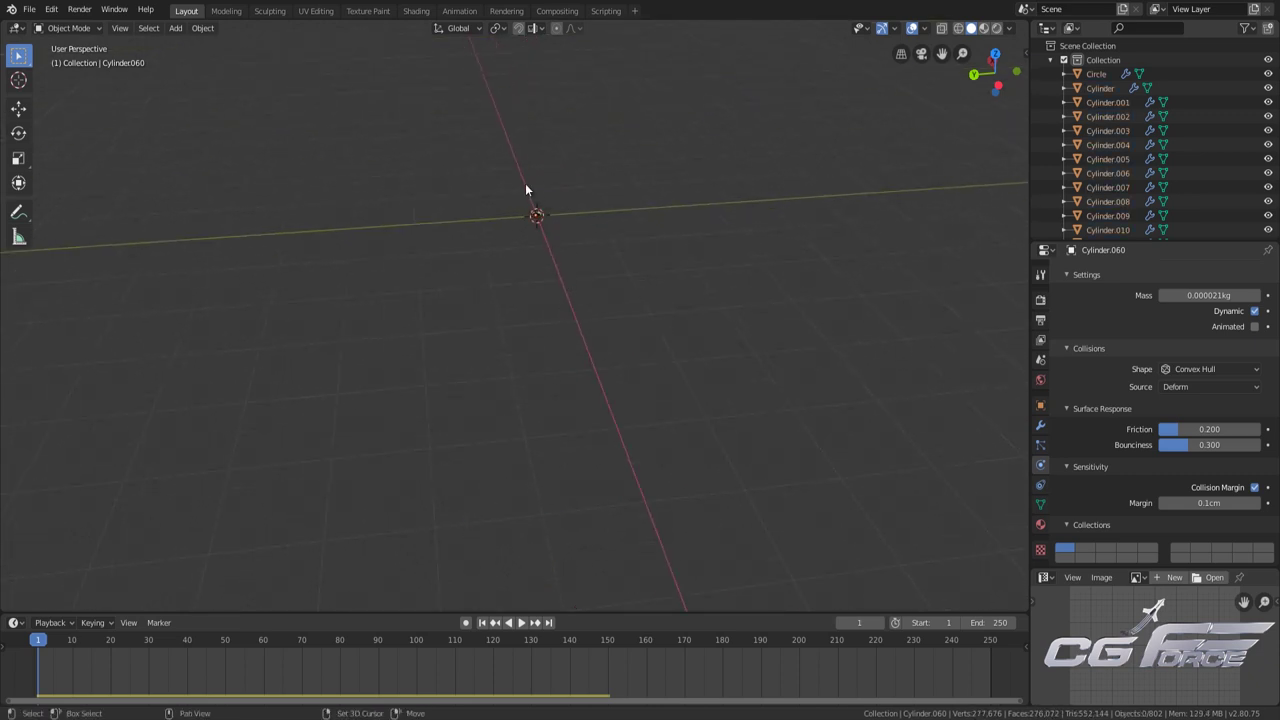
{"action": "left_click_drag", "start_coordinate": [494, 179], "coordinate": [569, 229]}
{"action": "key", "text": "KP_Decimal"}
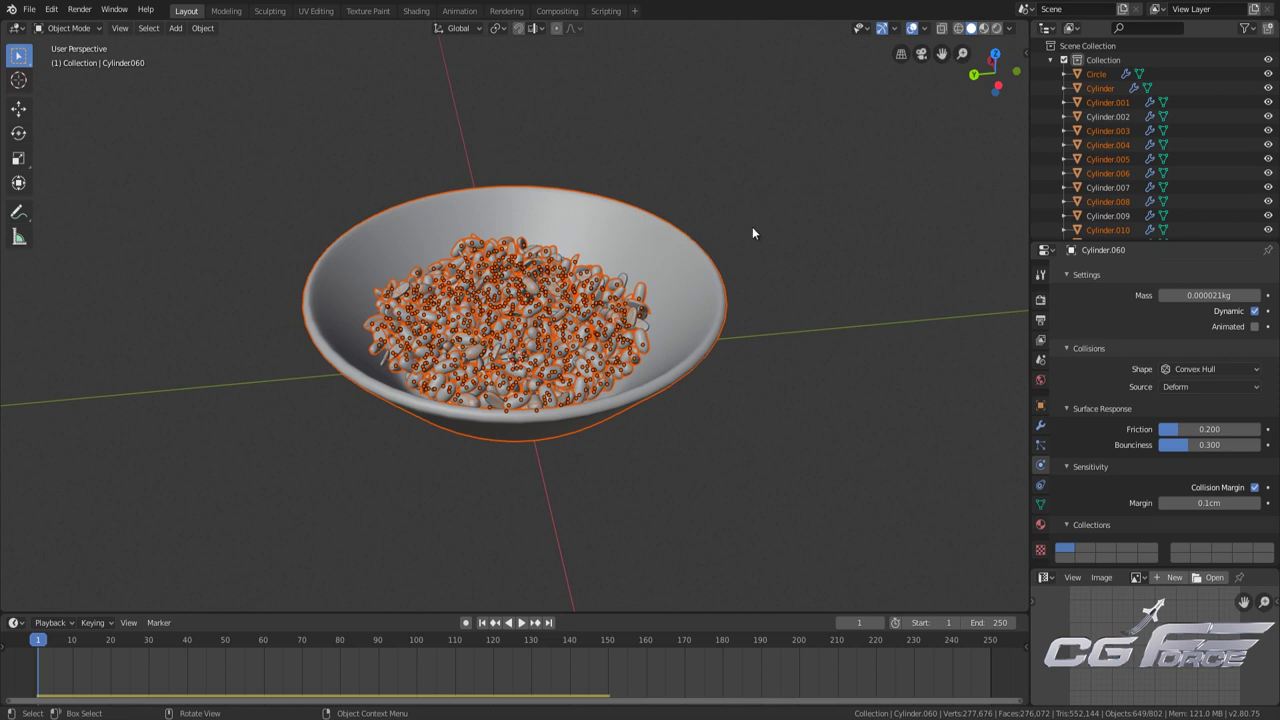
Apply Object > Rigid Body > Remove to all selected objects, then deselect everything
{"action": "key", "text": "alt+a"}
{"action": "key", "text": "a"}
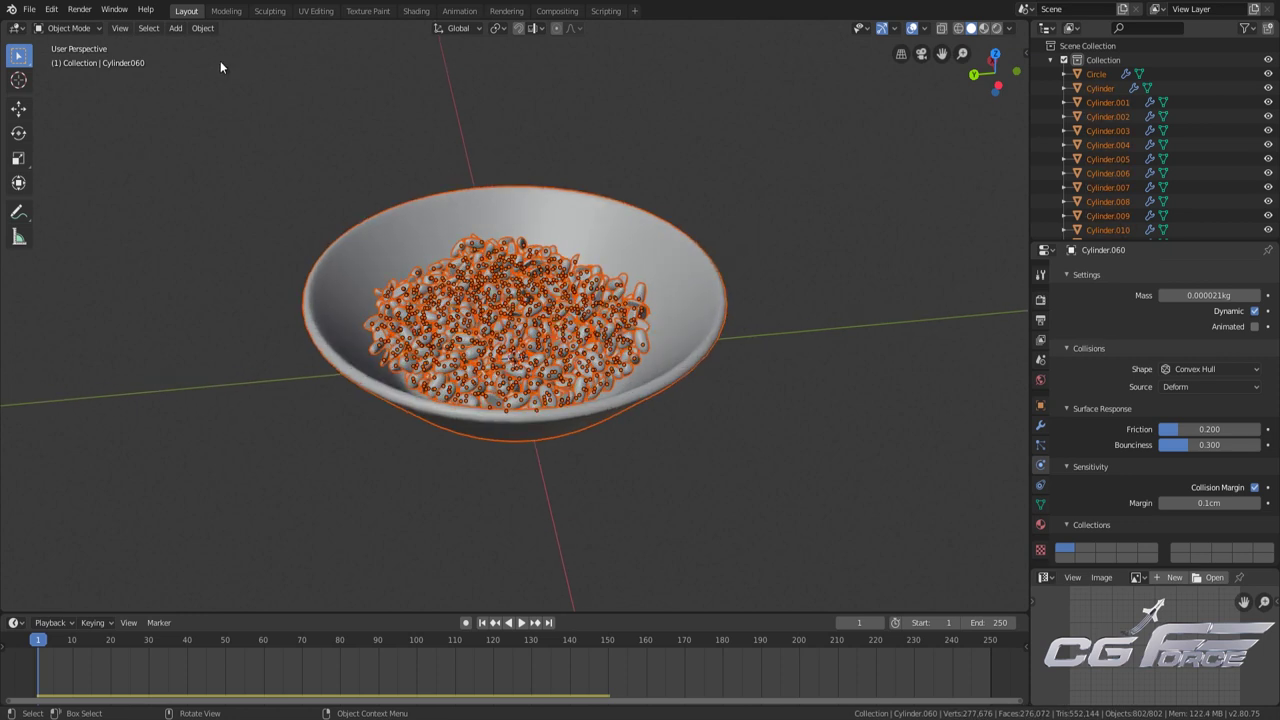
{"action": "left_click", "coordinate": [203, 28]}
{"action": "mouse_move", "coordinate": [301, 359]}
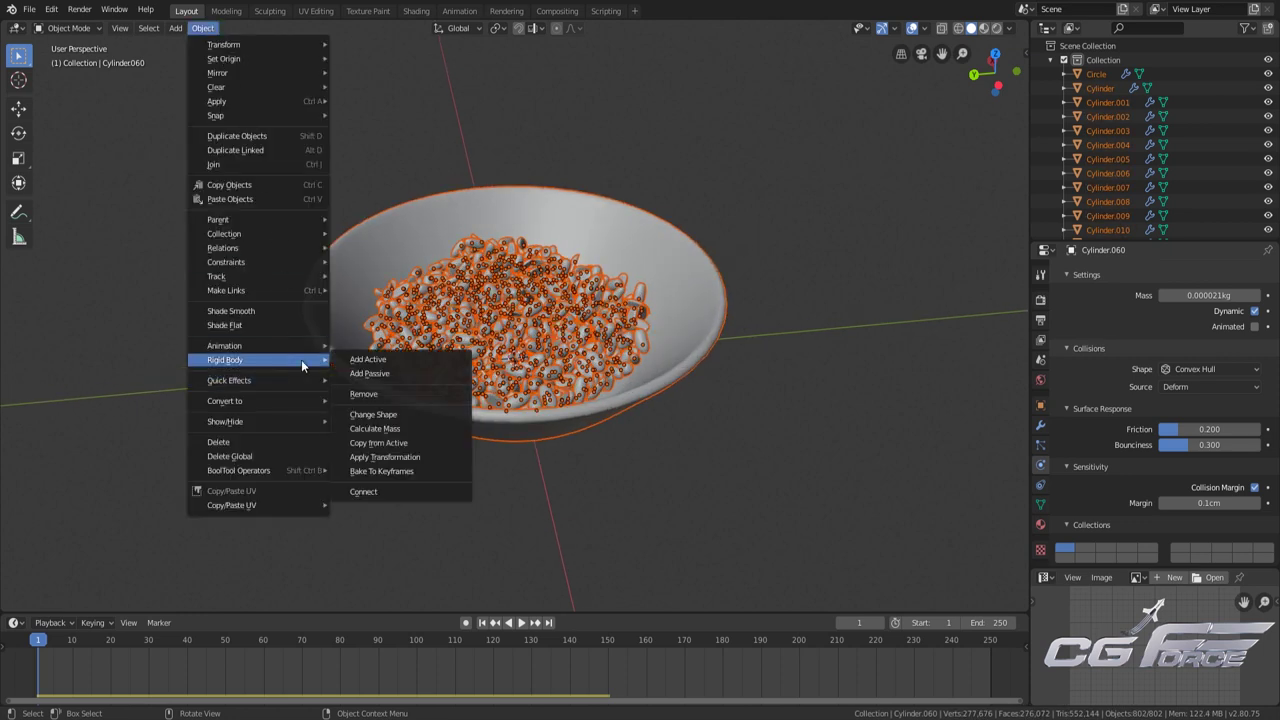
{"action": "left_click", "coordinate": [393, 391]}
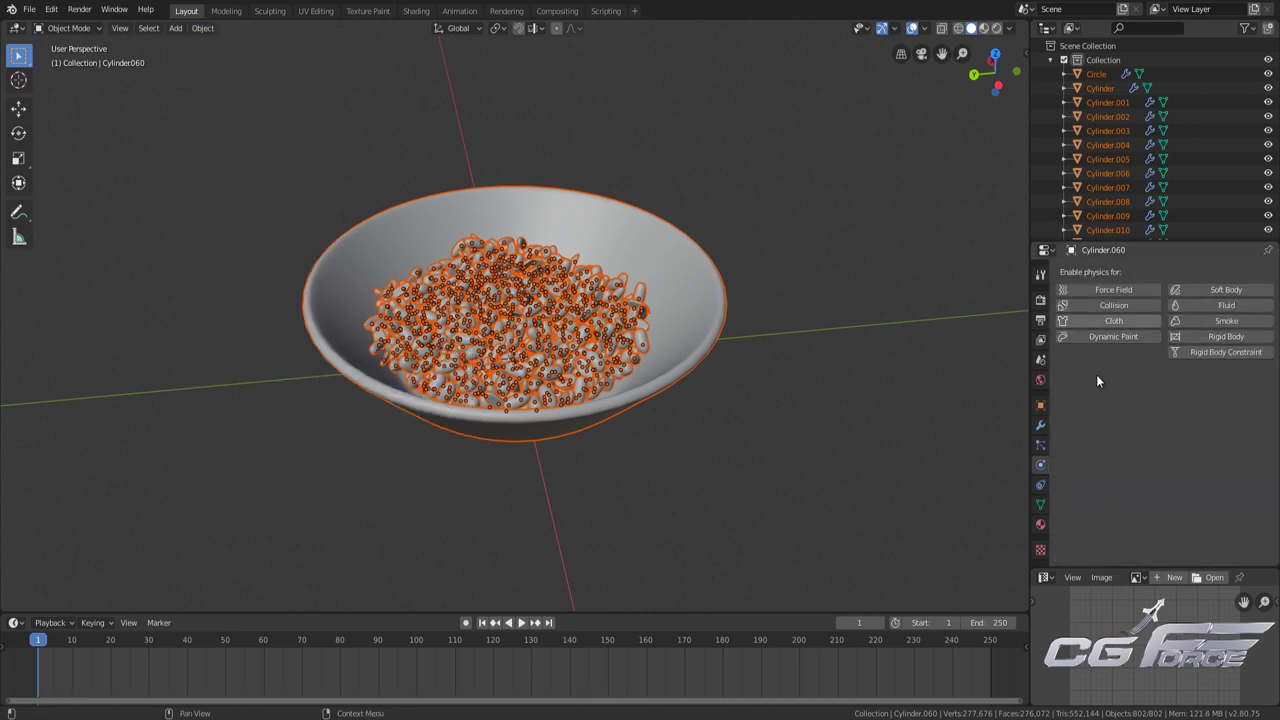
{"action": "left_click", "coordinate": [764, 447]}
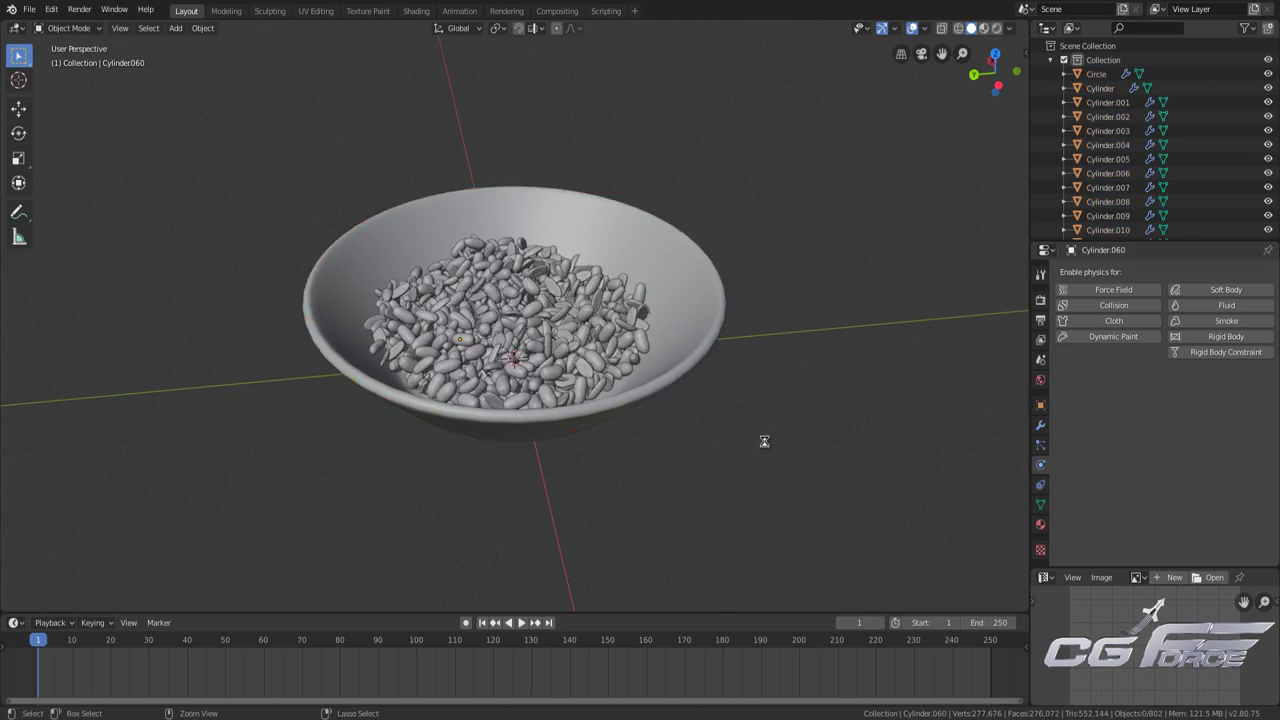
Save, then locate and frame a stray peanut lying far from the bowl
{"action": "key", "text": "ctrl+s"}
{"action": "left_click", "coordinate": [646, 372]}
{"action": "scroll", "coordinate": [646, 372], "scroll_direction": "up", "scroll_amount": 2}
{"action": "scroll", "coordinate": [637, 381], "scroll_direction": "down", "scroll_amount": 8}
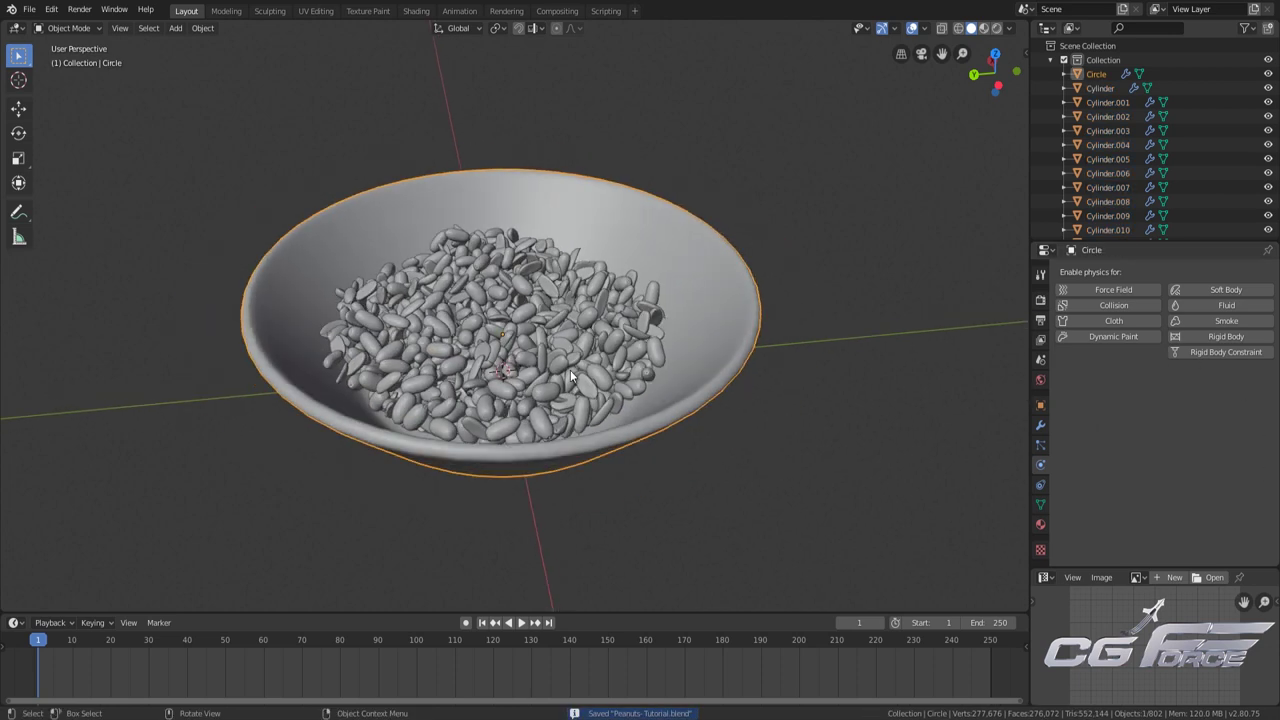
{"action": "key", "text": "a"}
{"action": "scroll", "coordinate": [649, 408], "scroll_direction": "up", "scroll_amount": 5}
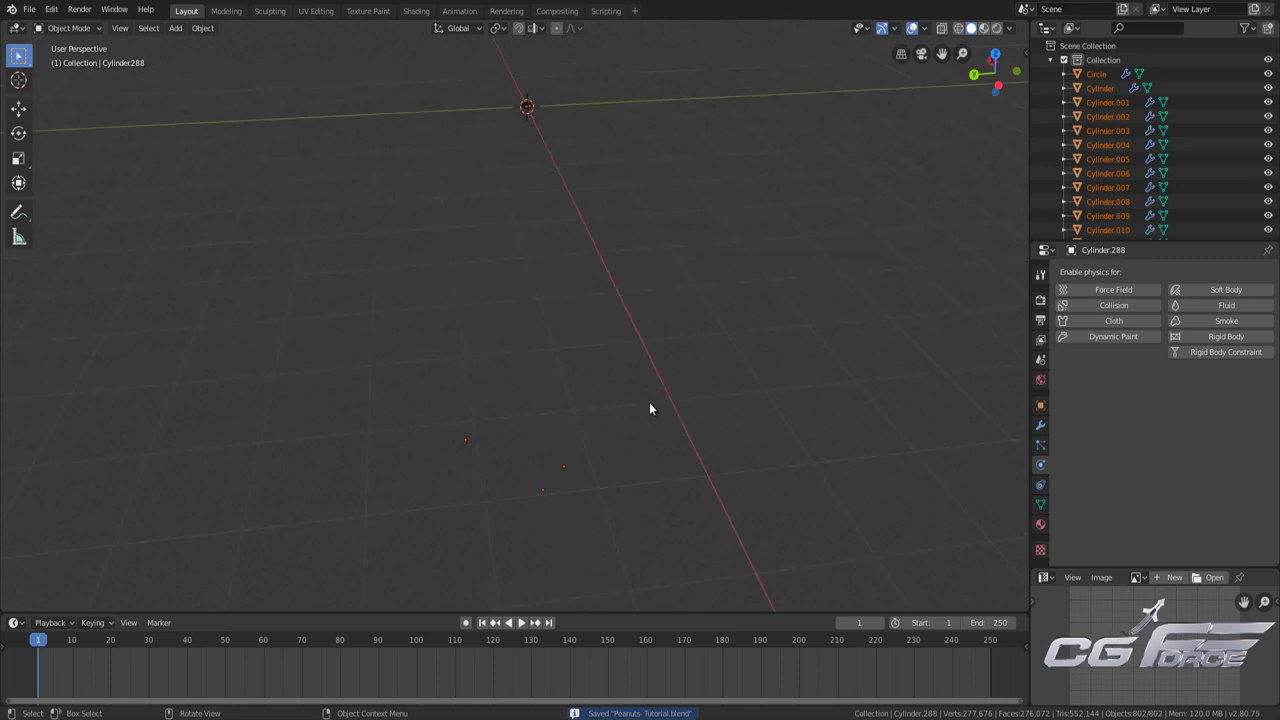
{"action": "left_click_drag", "start_coordinate": [411, 396], "coordinate": [764, 588]}
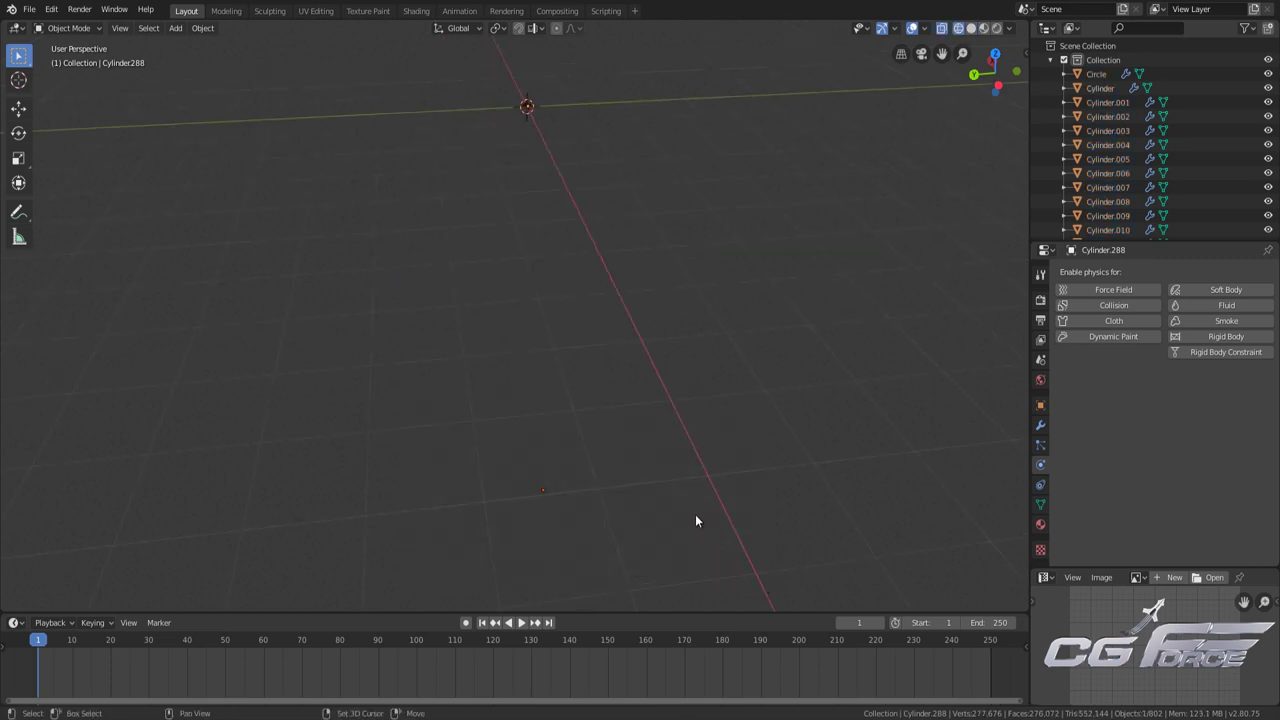
{"action": "key", "text": "KP_Decimal"}
{"action": "scroll", "coordinate": [703, 475], "scroll_direction": "down", "scroll_amount": 2}
{"action": "scroll", "coordinate": [705, 484], "scroll_direction": "down", "scroll_amount": 10}
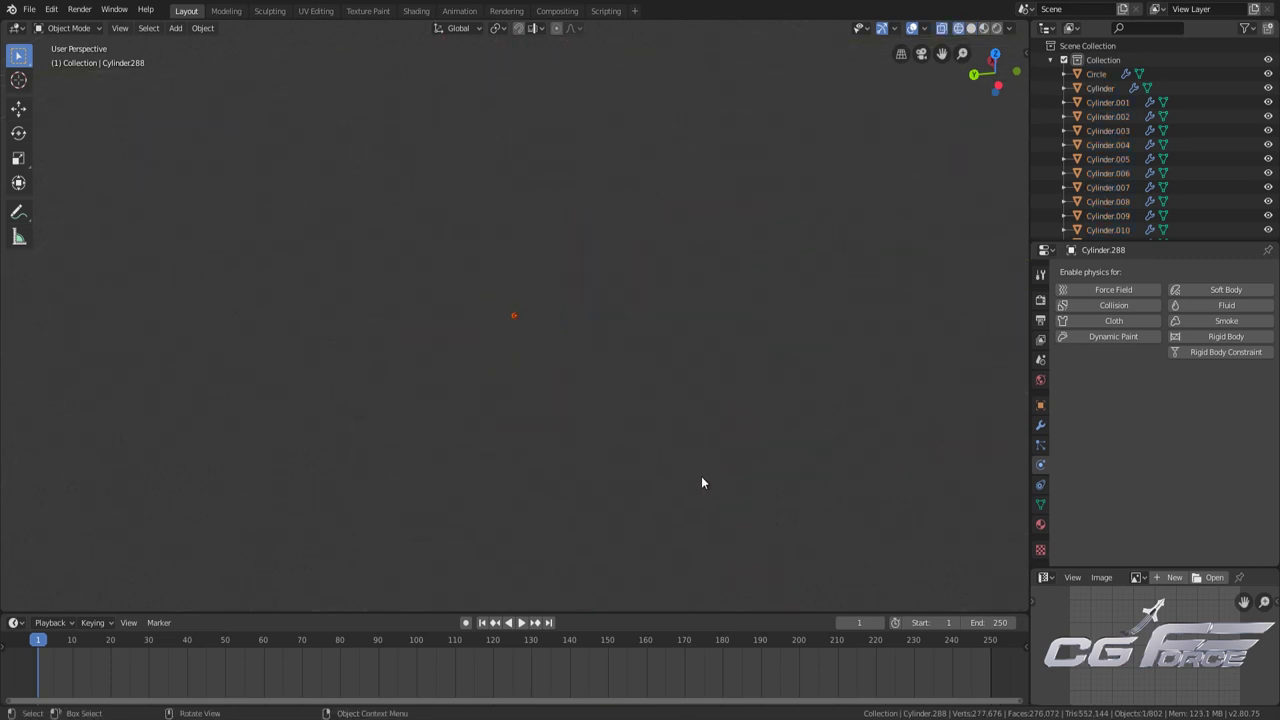
Box-select the three stray peanuts, delete them, deselect all, and save
{"action": "key", "text": "a"}
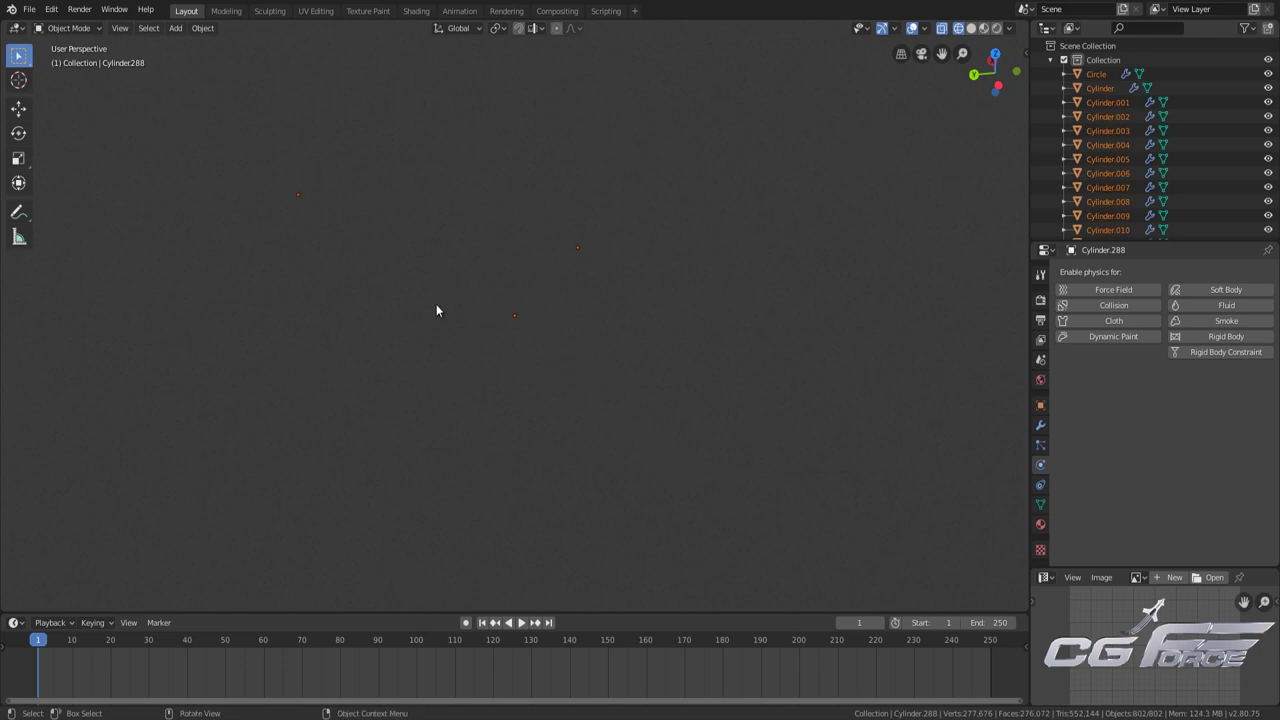
{"action": "left_click_drag", "start_coordinate": [196, 168], "coordinate": [866, 444]}
{"action": "key", "text": "x"}
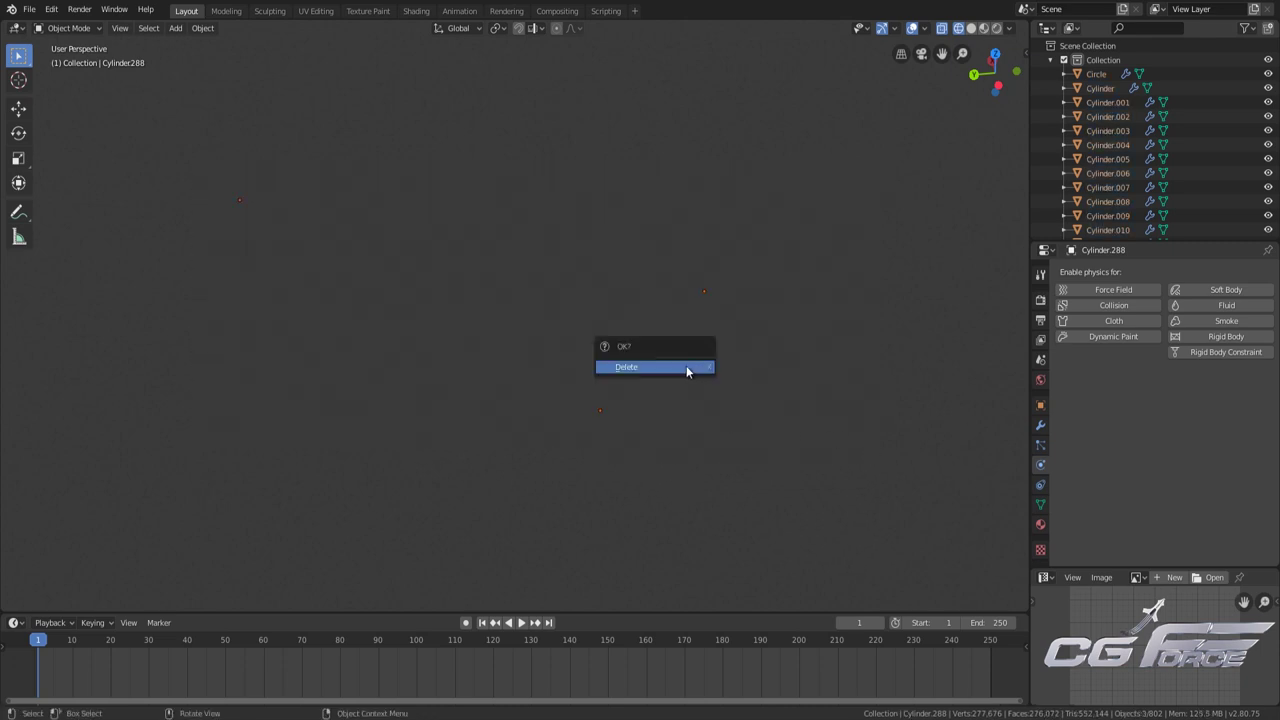
{"action": "left_click", "coordinate": [686, 365]}
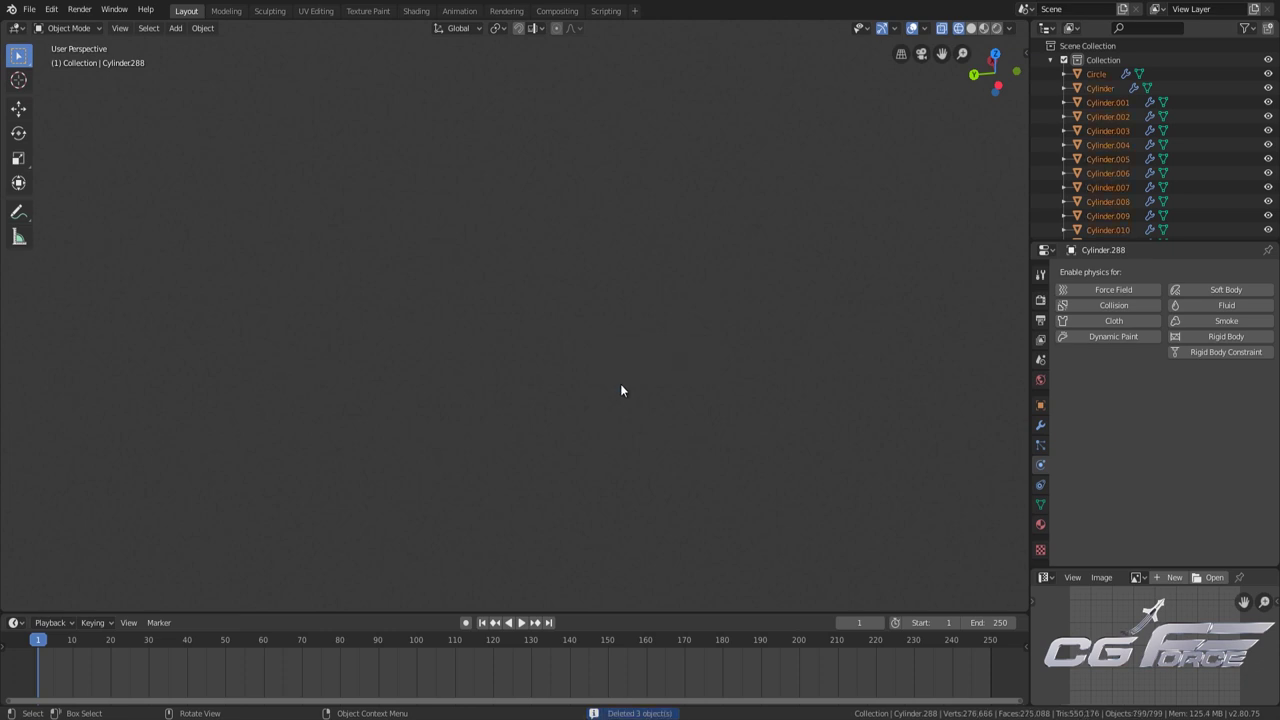
{"action": "key", "text": "alt+a"}
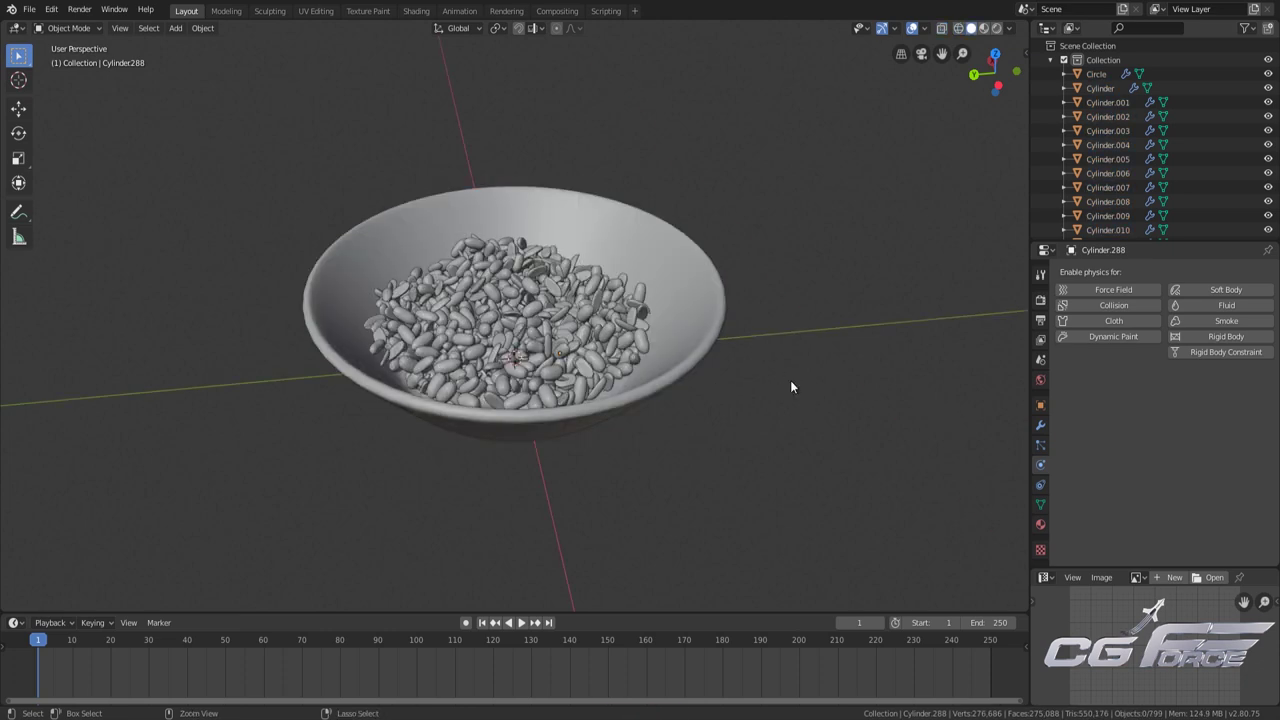
{"action": "key", "text": "ctrl+s"}
{"action": "middle_click_drag", "start_coordinate": [536, 462], "coordinate": [634, 484]}
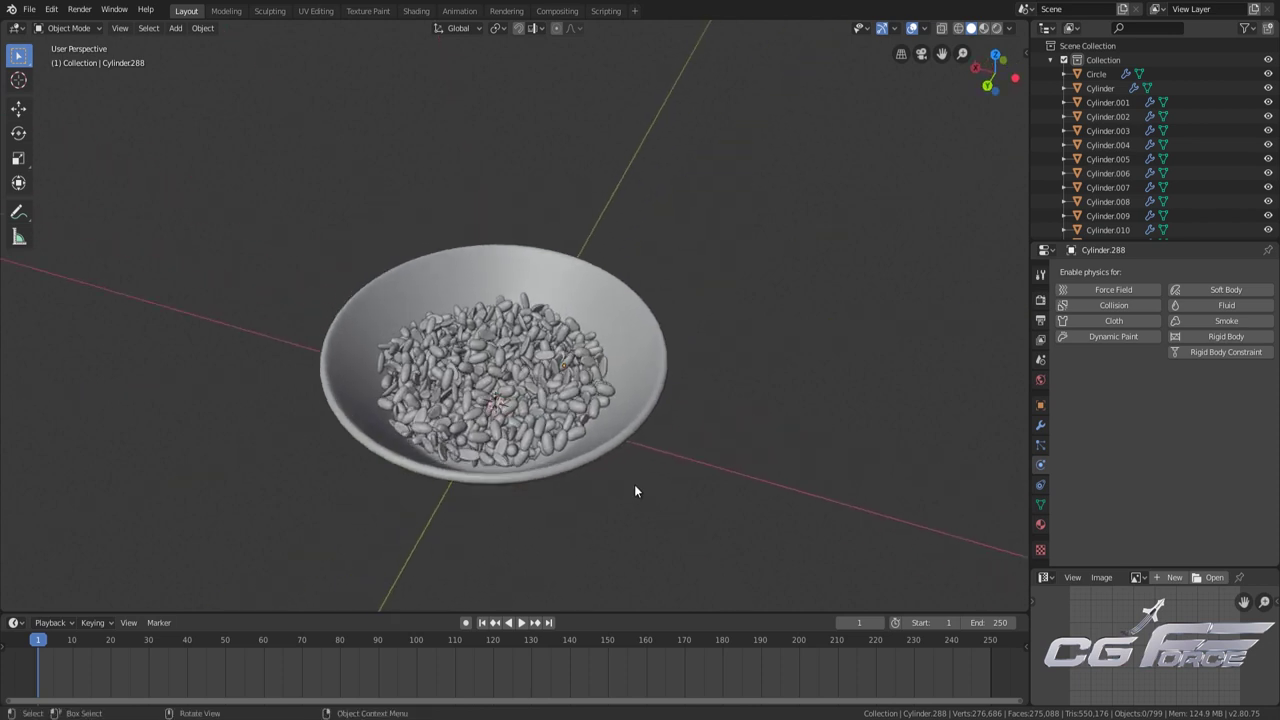
From the top view, add a plane mesh to the scene
{"action": "key", "text": "KP_7"}
{"action": "scroll", "coordinate": [746, 319], "scroll_direction": "down", "scroll_amount": 1}
{"action": "middle_click_drag", "start_coordinate": [772, 211], "coordinate": [712, 201], "text": "shift"}
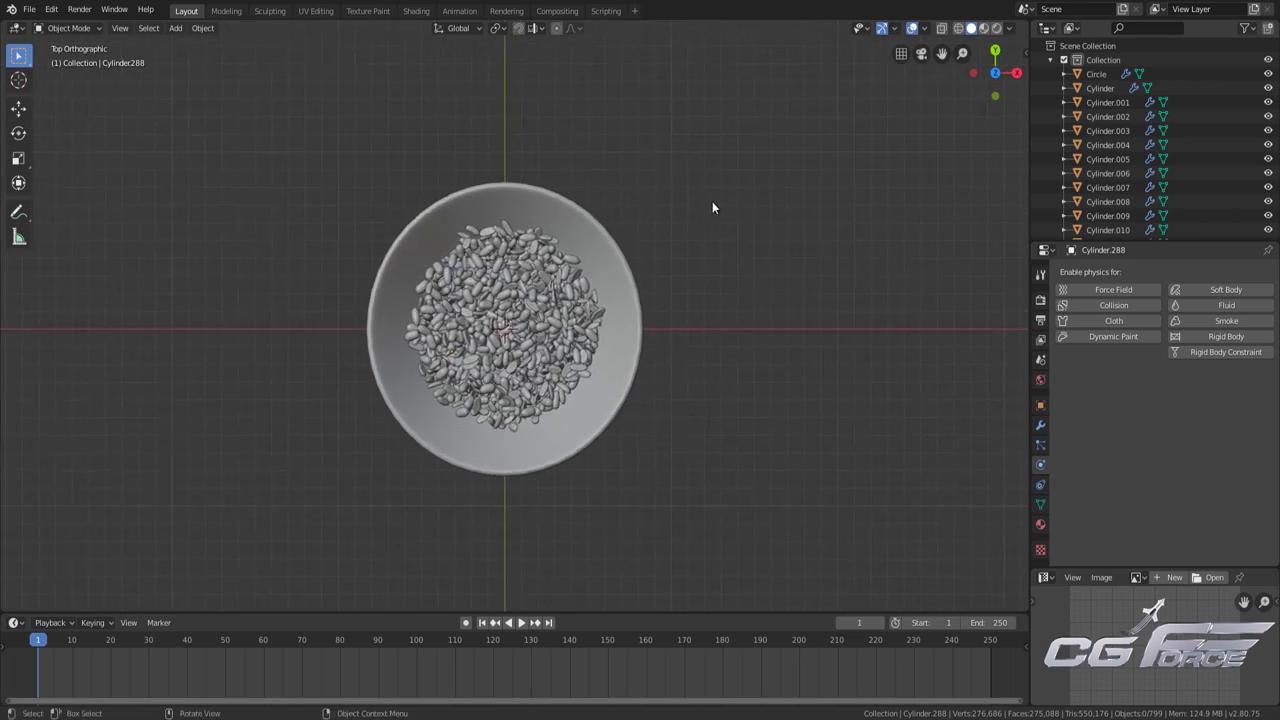
{"action": "key", "text": "shift+a"}
{"action": "left_click", "coordinate": [727, 162]}
{"action": "scroll", "coordinate": [669, 247], "scroll_direction": "down", "scroll_amount": 8}
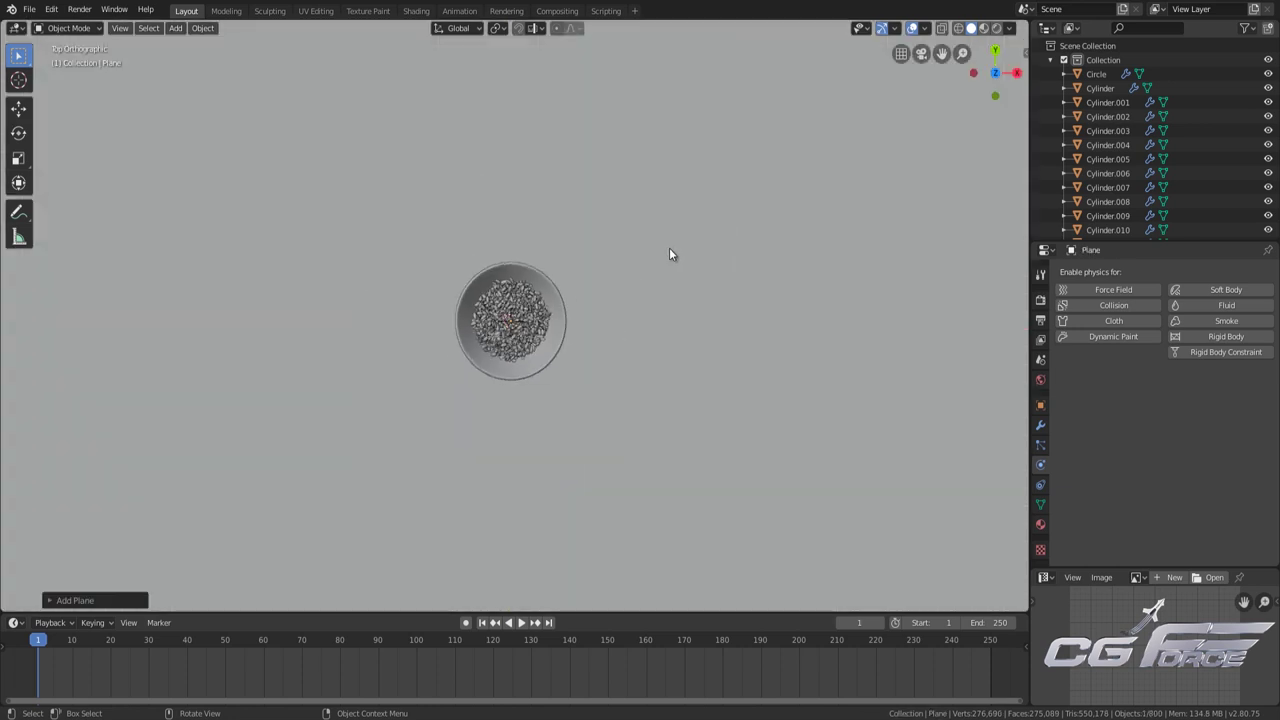
{"action": "key", "text": "KP_5"}
In front wireframe view, move the plane up along Z to sit under the bowl's base
{"action": "key", "text": "KP_1"}
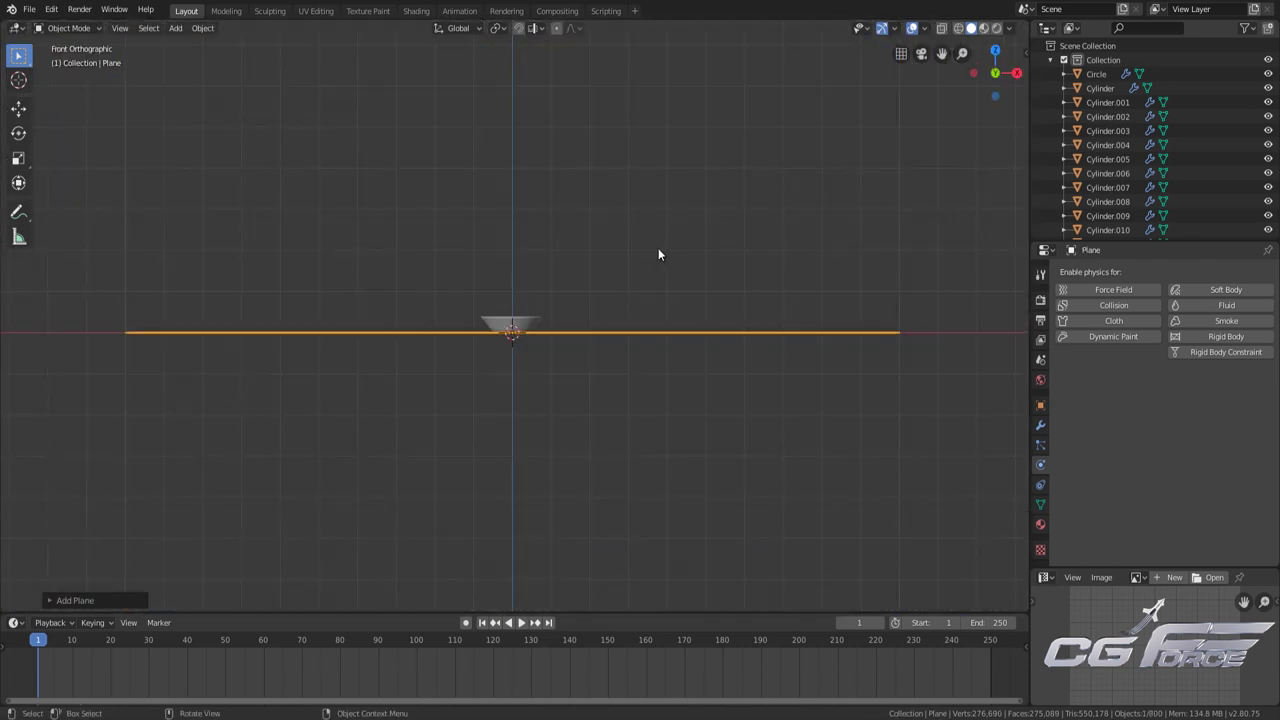
{"action": "scroll", "coordinate": [652, 302], "scroll_direction": "up", "scroll_amount": 12}
{"action": "key", "text": "shift+z"}
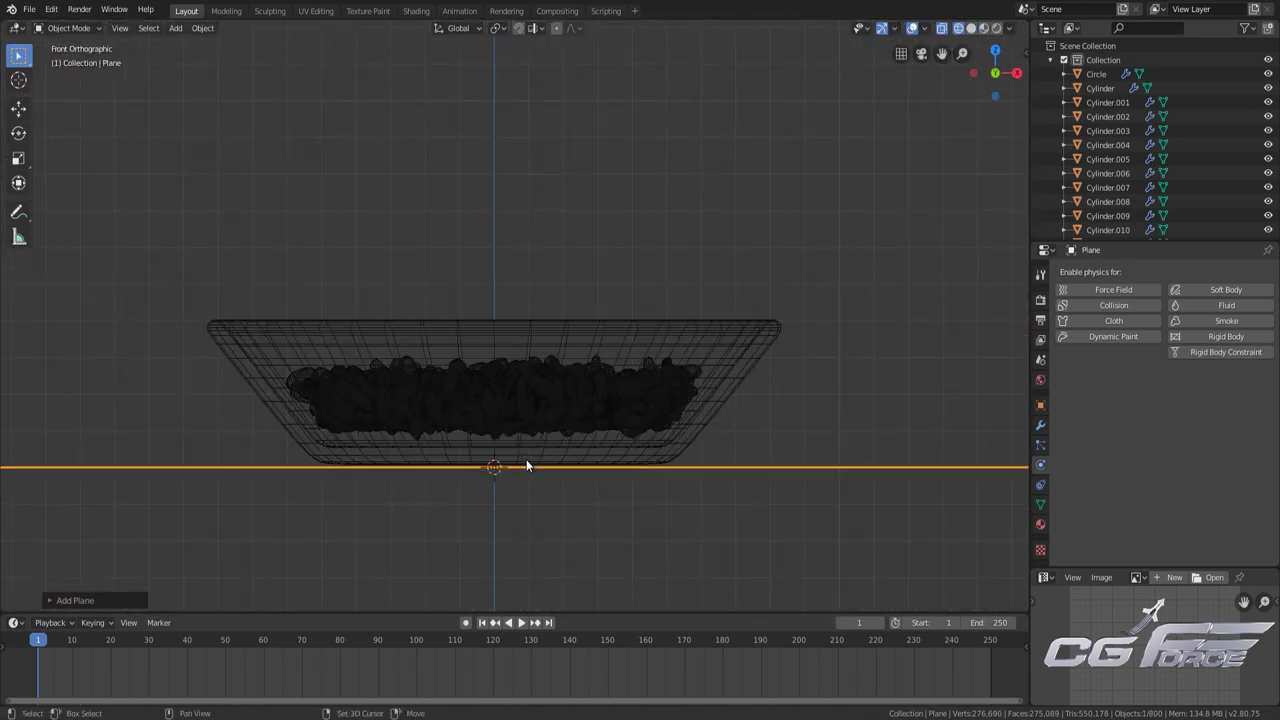
{"action": "key", "text": "g"}
{"action": "key", "text": "z"}
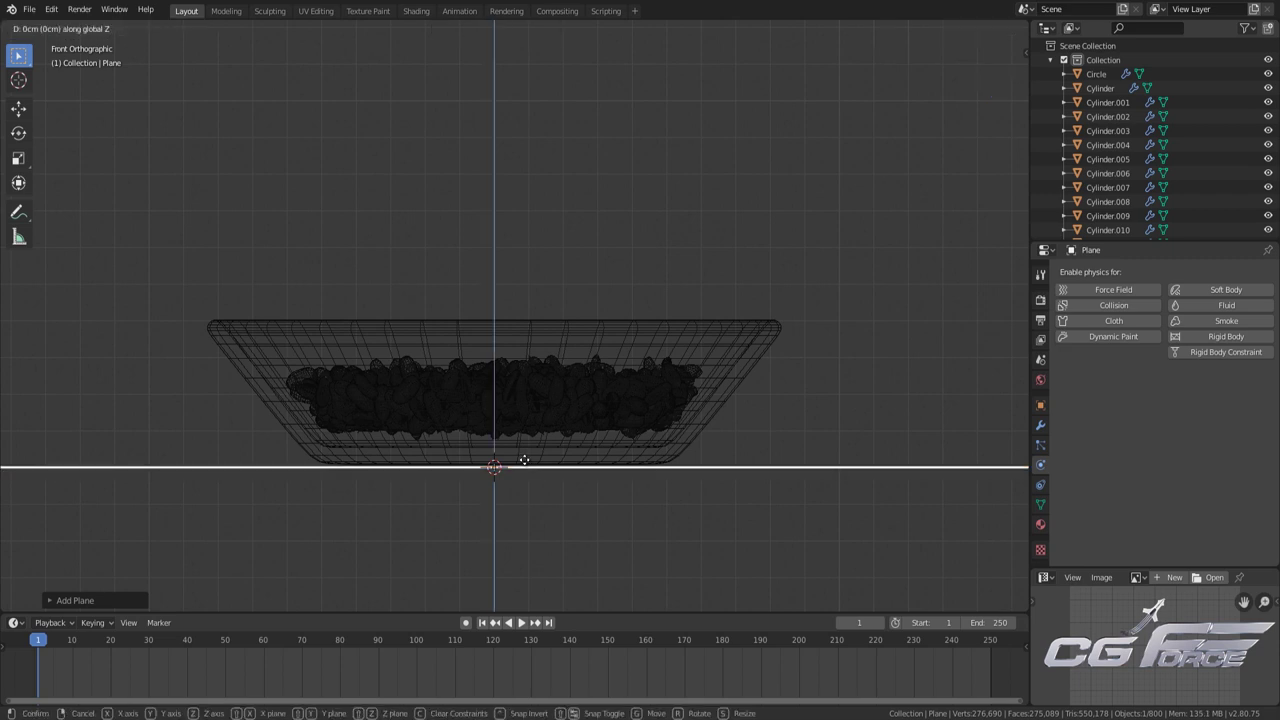
{"action": "left_click", "coordinate": [524, 460]}
{"action": "key", "text": "shift+z"}
{"action": "middle_click_drag", "start_coordinate": [632, 228], "coordinate": [996, 361]}
{"action": "scroll", "coordinate": [996, 361], "scroll_direction": "down", "scroll_amount": 5}
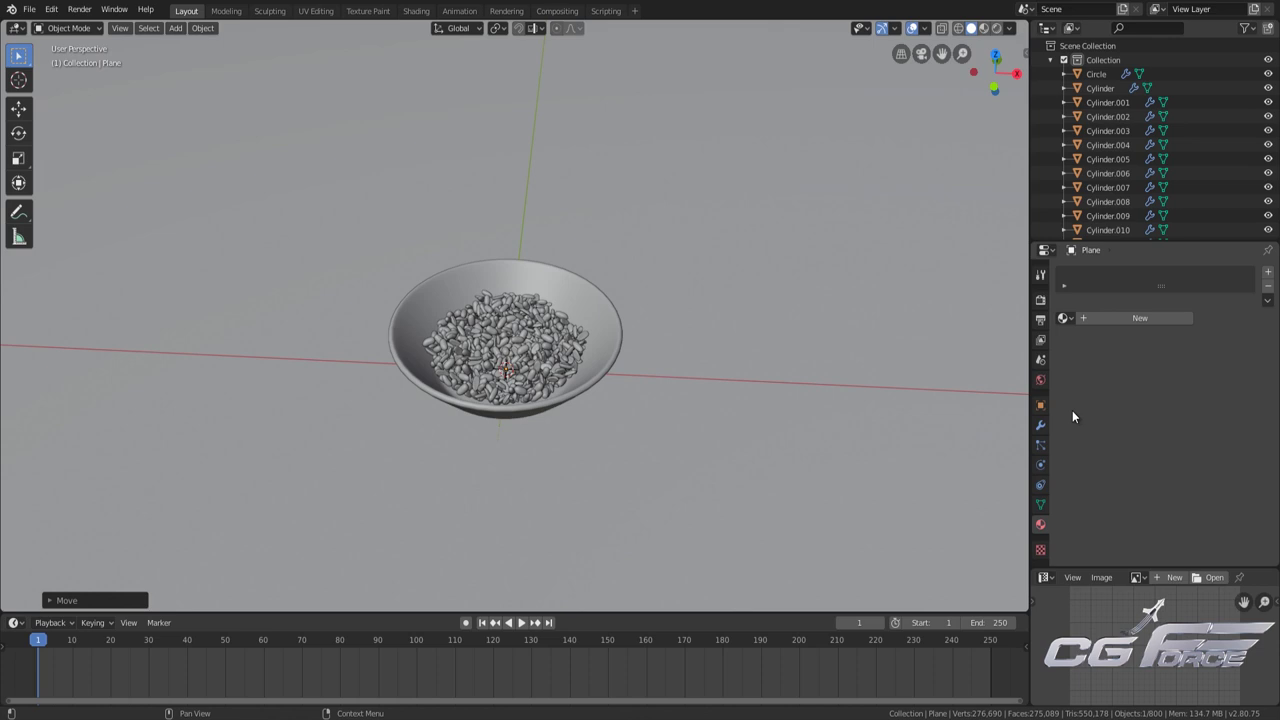
Create a new material on the plane and name it Floor
{"action": "left_click", "coordinate": [1110, 317]}
{"action": "double_click", "coordinate": [1108, 317]}
{"action": "type", "text": "Floor"}
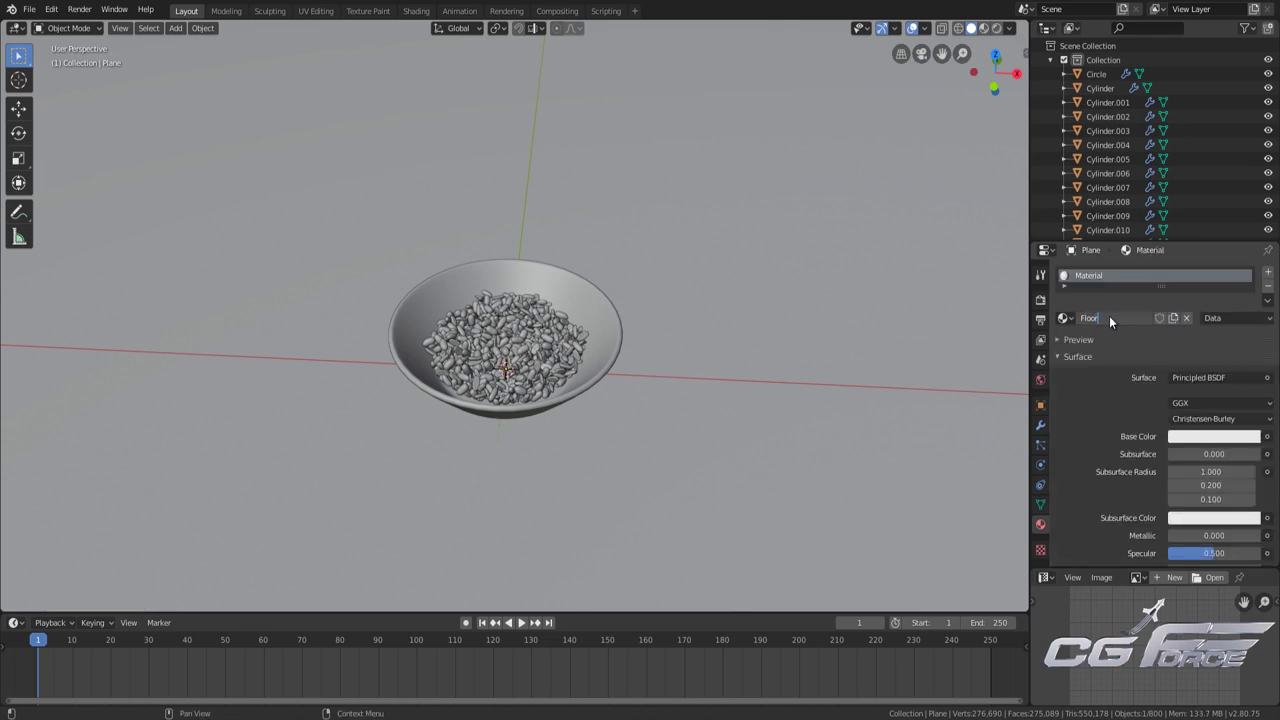
{"action": "key", "text": "Return"}
Give Floor a near-black base colour and roughness 0, then save
{"action": "left_click", "coordinate": [1203, 436]}
{"action": "left_click_drag", "start_coordinate": [1249, 298], "coordinate": [1259, 336]}
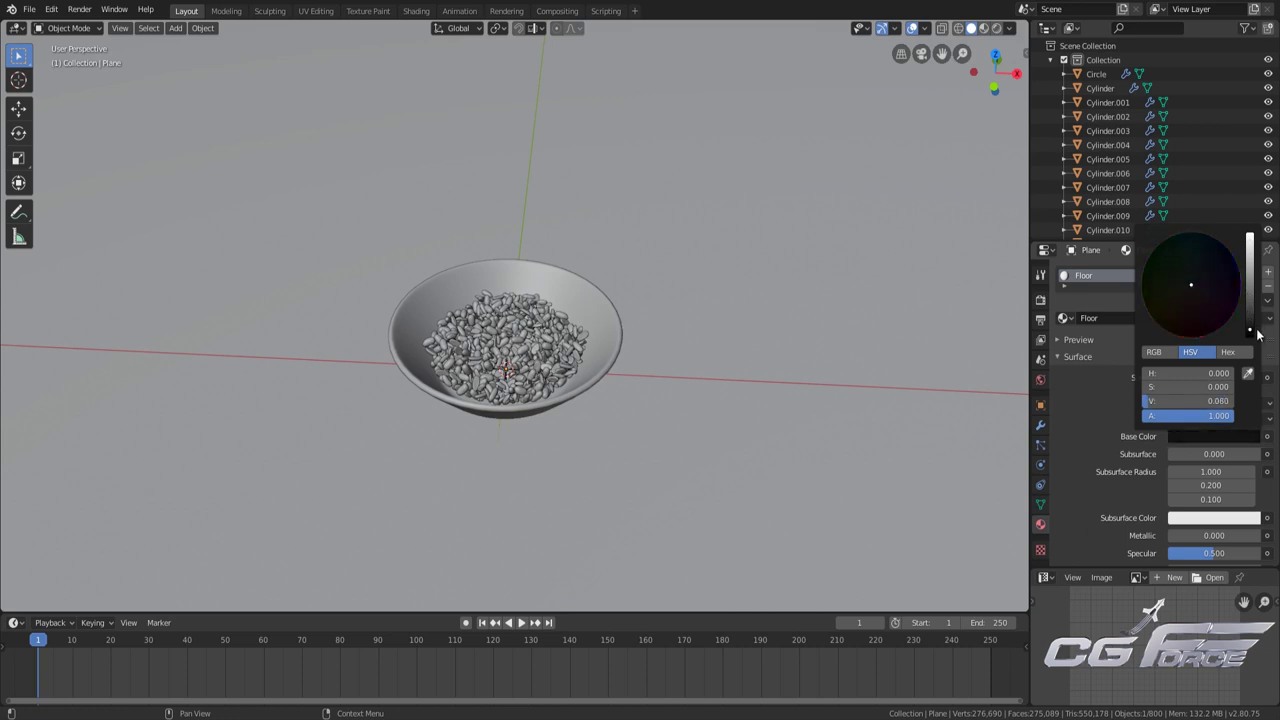
{"action": "scroll", "coordinate": [1120, 450], "scroll_direction": "down", "scroll_amount": 3}
{"action": "left_click", "coordinate": [1190, 475]}
{"action": "type", "text": "0"}
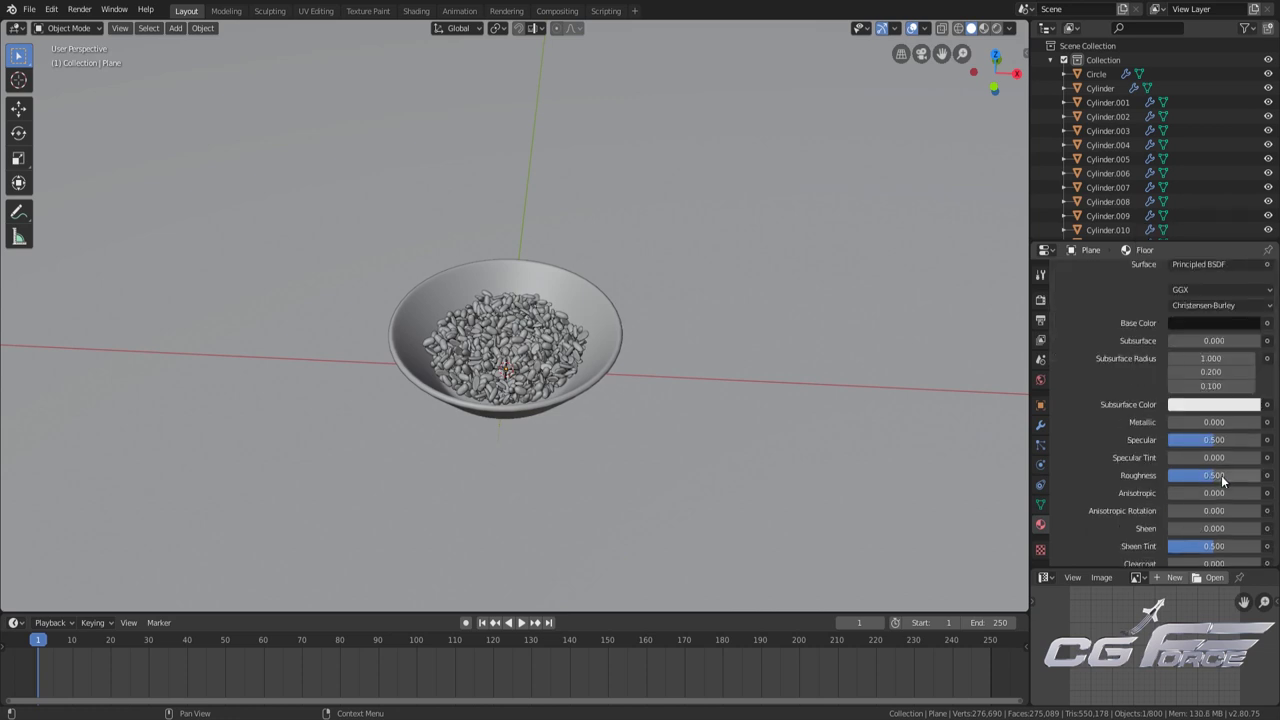
{"action": "key", "text": "Return"}
{"action": "scroll", "coordinate": [1099, 470], "scroll_direction": "up", "scroll_amount": 3}
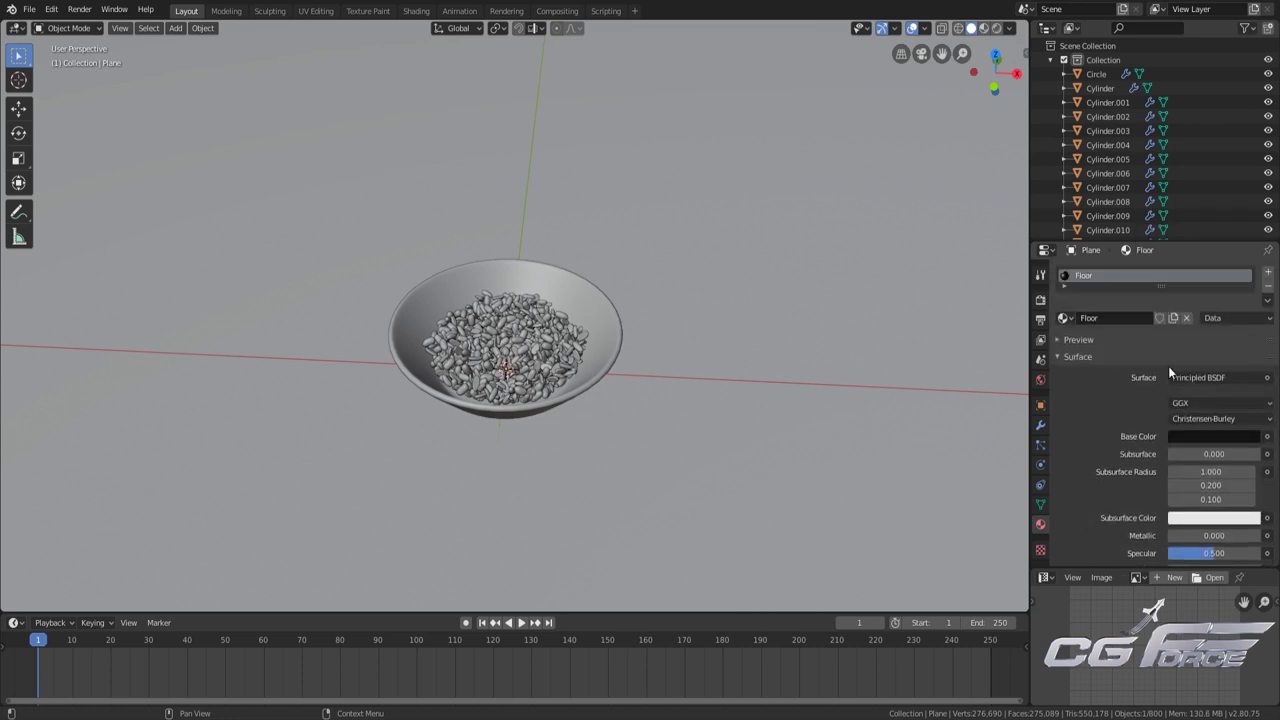
{"action": "key", "text": "ctrl+s"}
Orbit to a higher view and bring up the World properties
{"action": "middle_click_drag", "start_coordinate": [644, 358], "coordinate": [644, 381]}
{"action": "scroll", "coordinate": [644, 381], "scroll_direction": "up", "scroll_amount": 3}
{"action": "scroll", "coordinate": [644, 381], "scroll_direction": "down", "scroll_amount": 4}
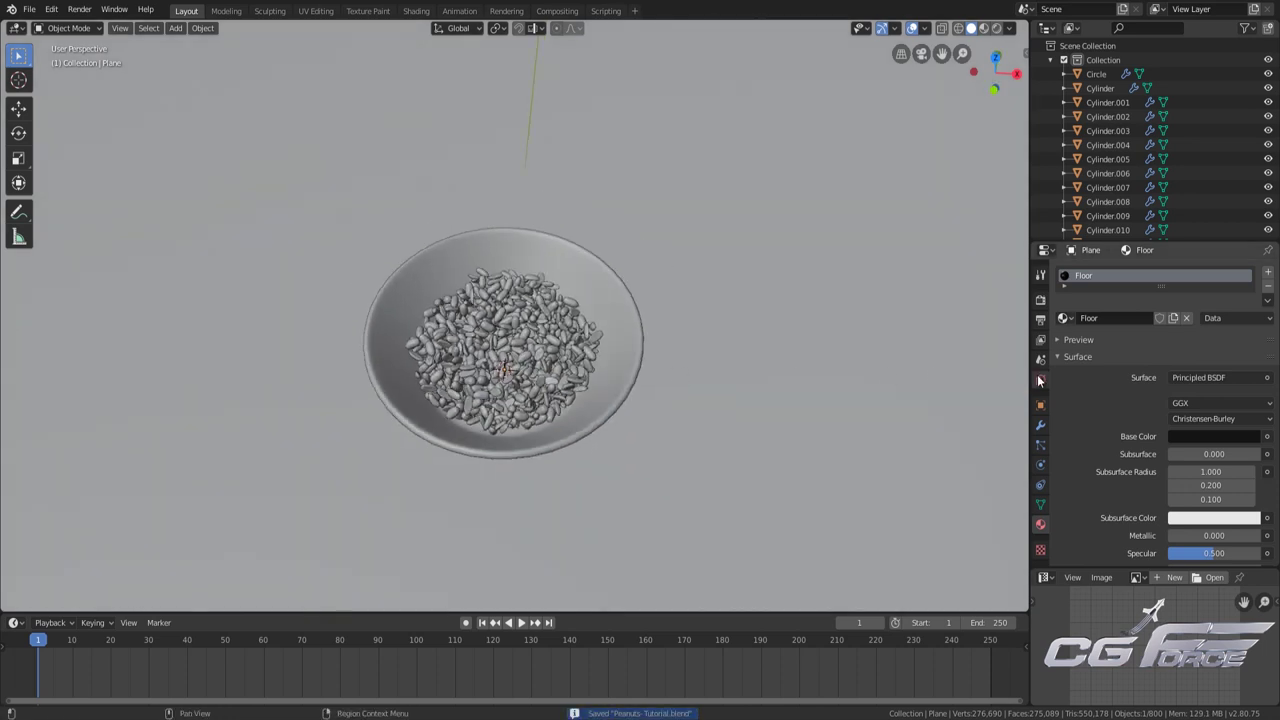
{"action": "left_click", "coordinate": [1040, 380]}
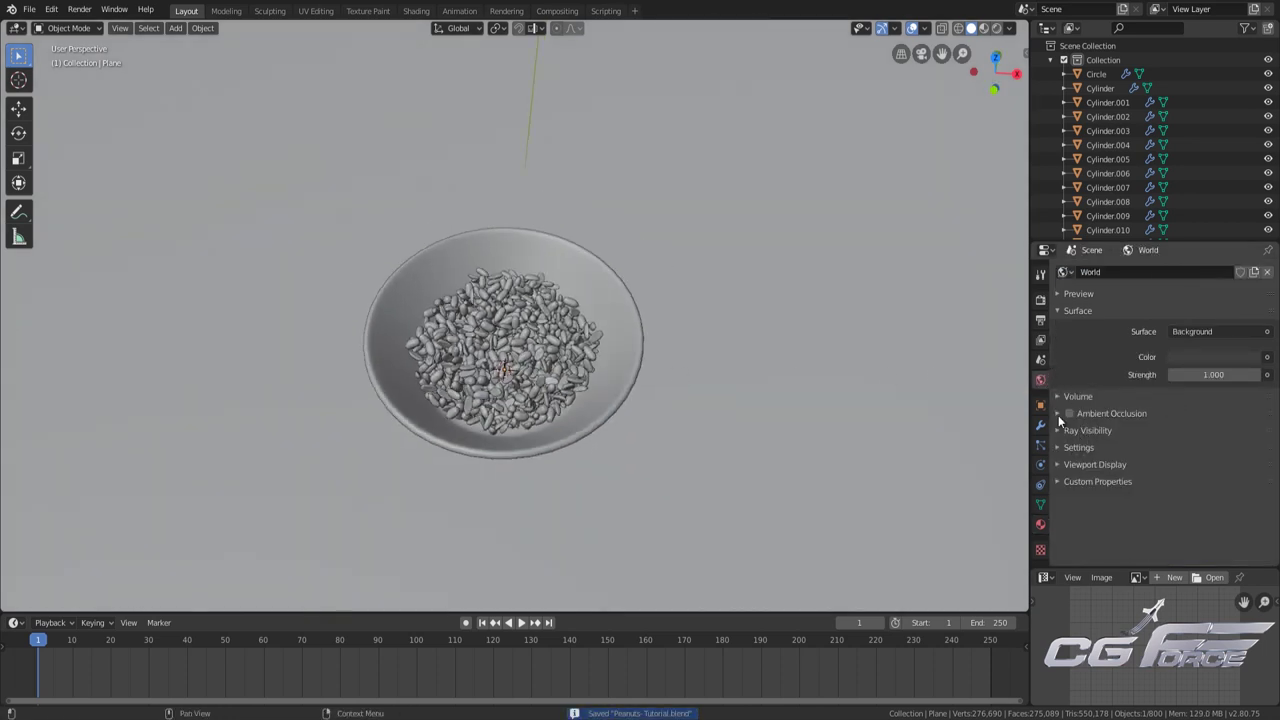
Feed the World Color an image texture loaded with kiara_interior_4k.hdr from the 4K HDRI folder
{"action": "left_click", "coordinate": [1267, 357]}
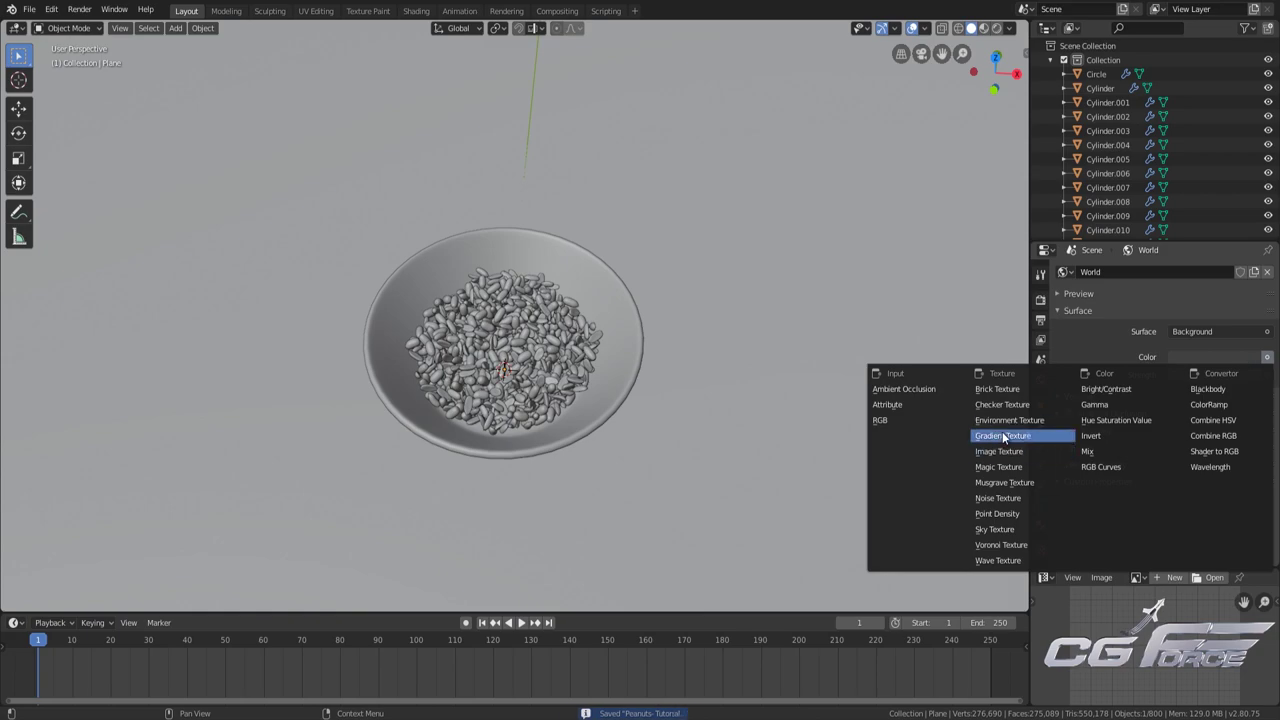
{"action": "left_click", "coordinate": [999, 451]}
{"action": "left_click", "coordinate": [1255, 400]}
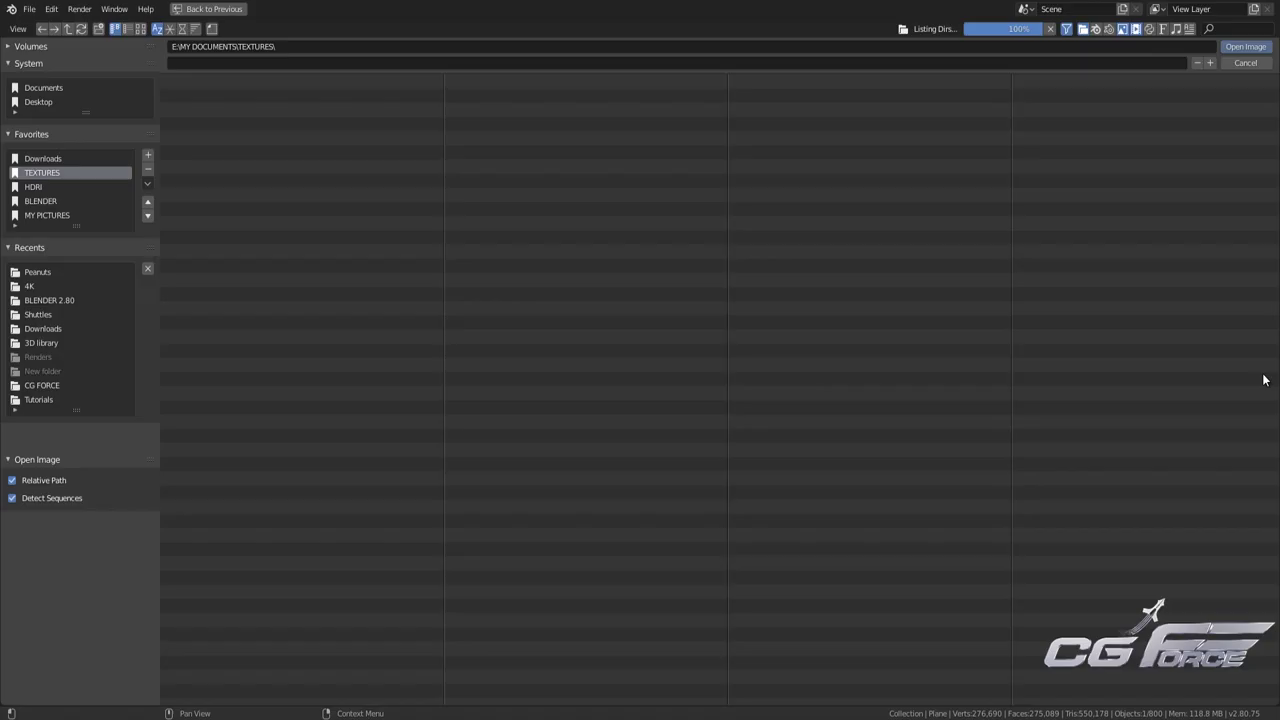
{"action": "left_click", "coordinate": [45, 287]}
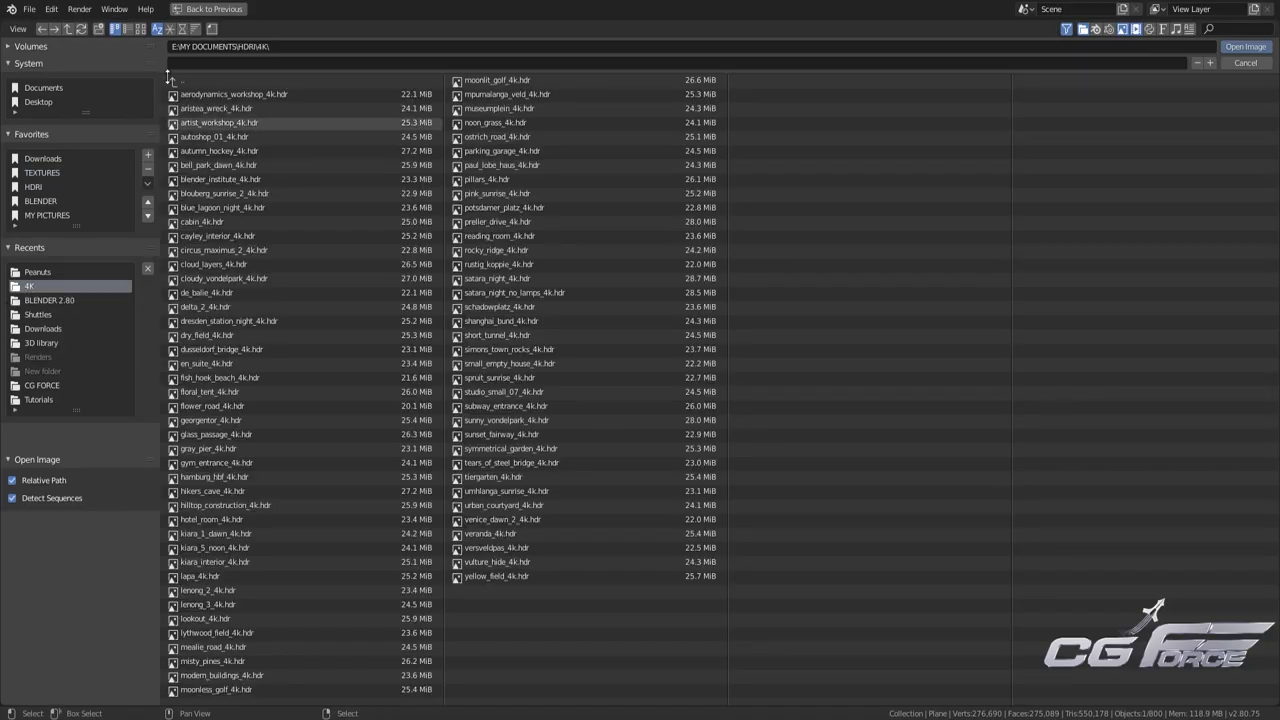
{"action": "left_click", "coordinate": [141, 28]}
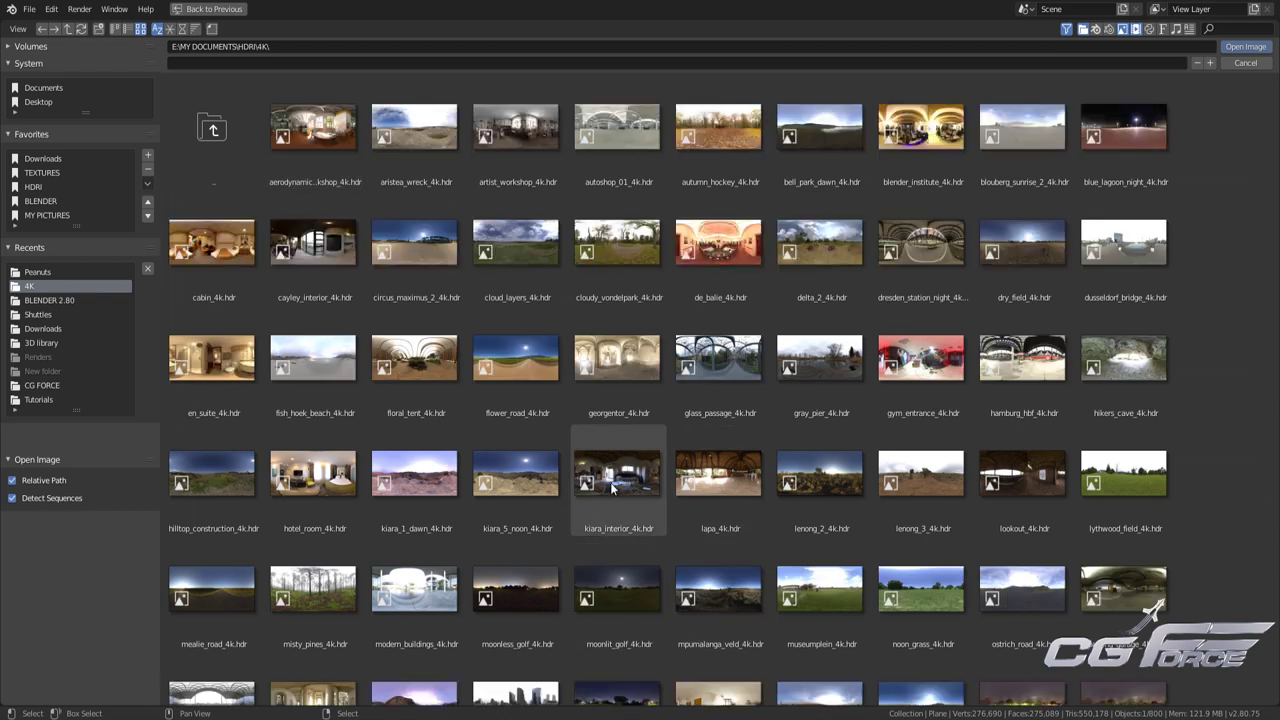
{"action": "double_click", "coordinate": [613, 480]}
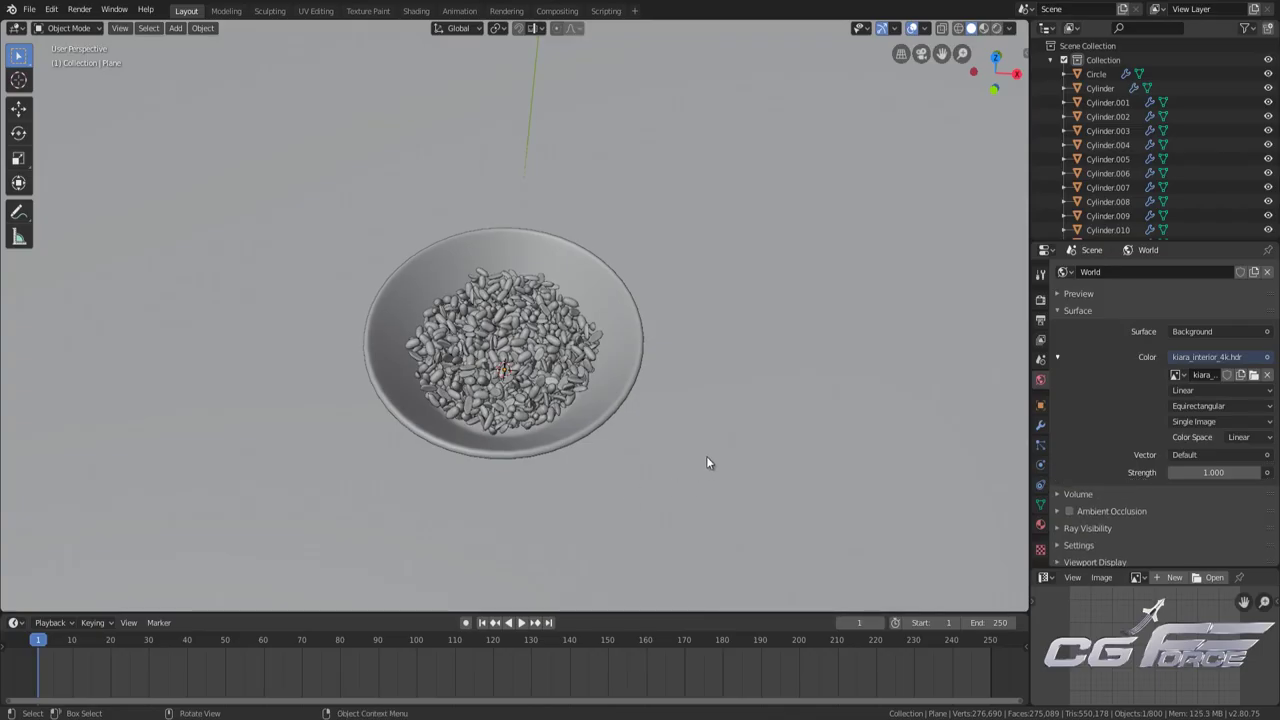
{"action": "middle_click_drag", "start_coordinate": [706, 457], "coordinate": [595, 418]}
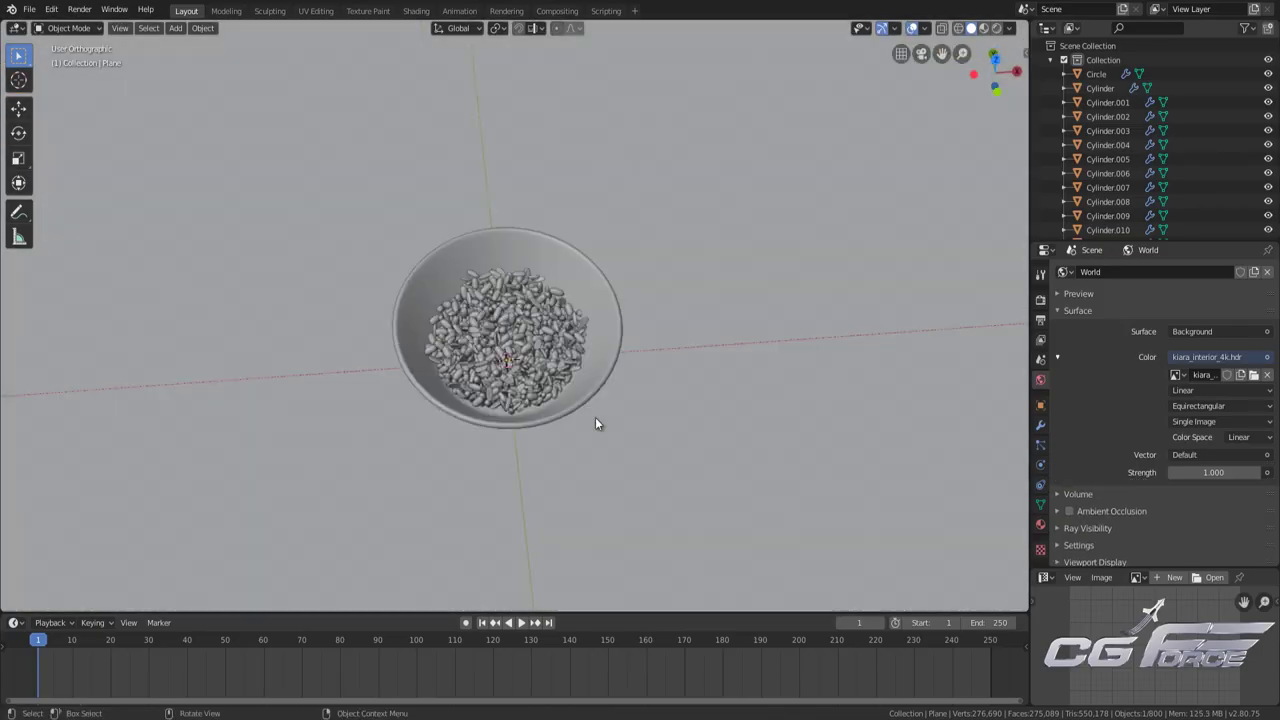
Add a camera rotated 90° on X, move it back along Y, and view through it
{"action": "key", "text": "KP_7"}
{"action": "key", "text": "shift+z"}
{"action": "key", "text": "shift+a"}
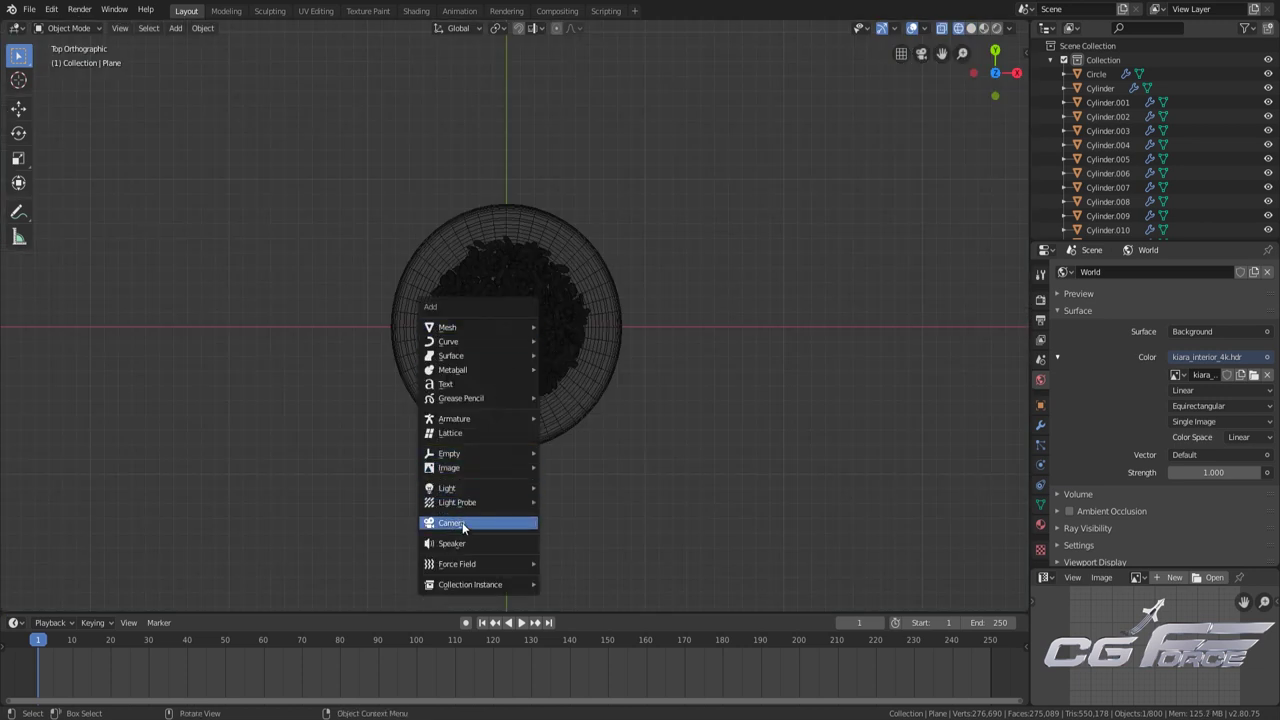
{"action": "left_click", "coordinate": [462, 522]}
{"action": "type", "text": "rx90"}
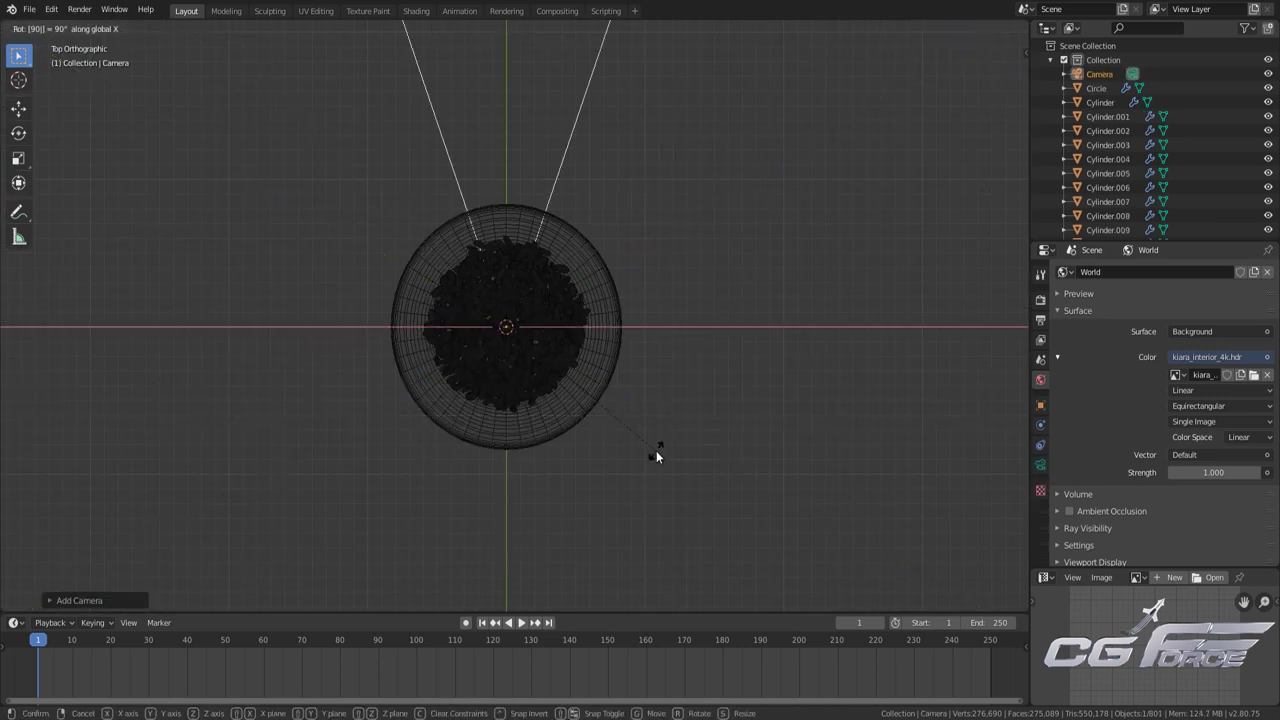
{"action": "key", "text": "Return"}
{"action": "key", "text": "g"}
{"action": "key", "text": "y"}
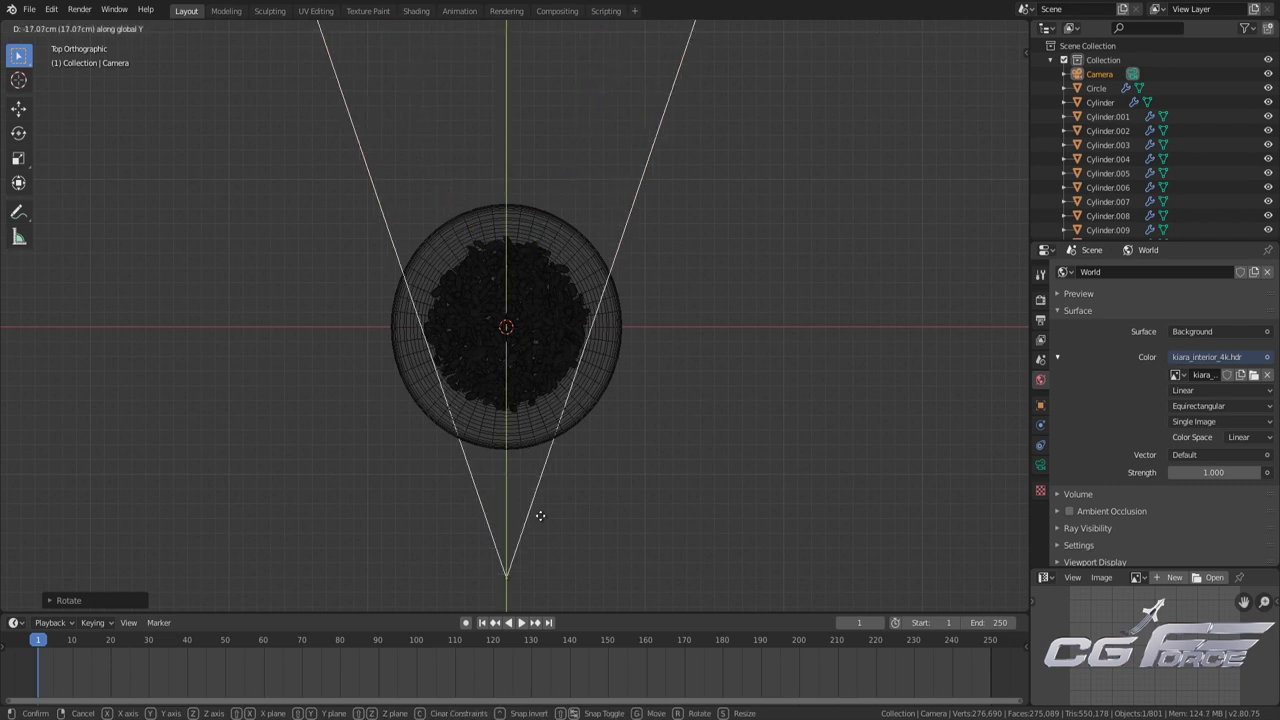
{"action": "left_click", "coordinate": [588, 493]}
{"action": "key", "text": "KP_0"}
{"action": "key", "text": "shift+z"}
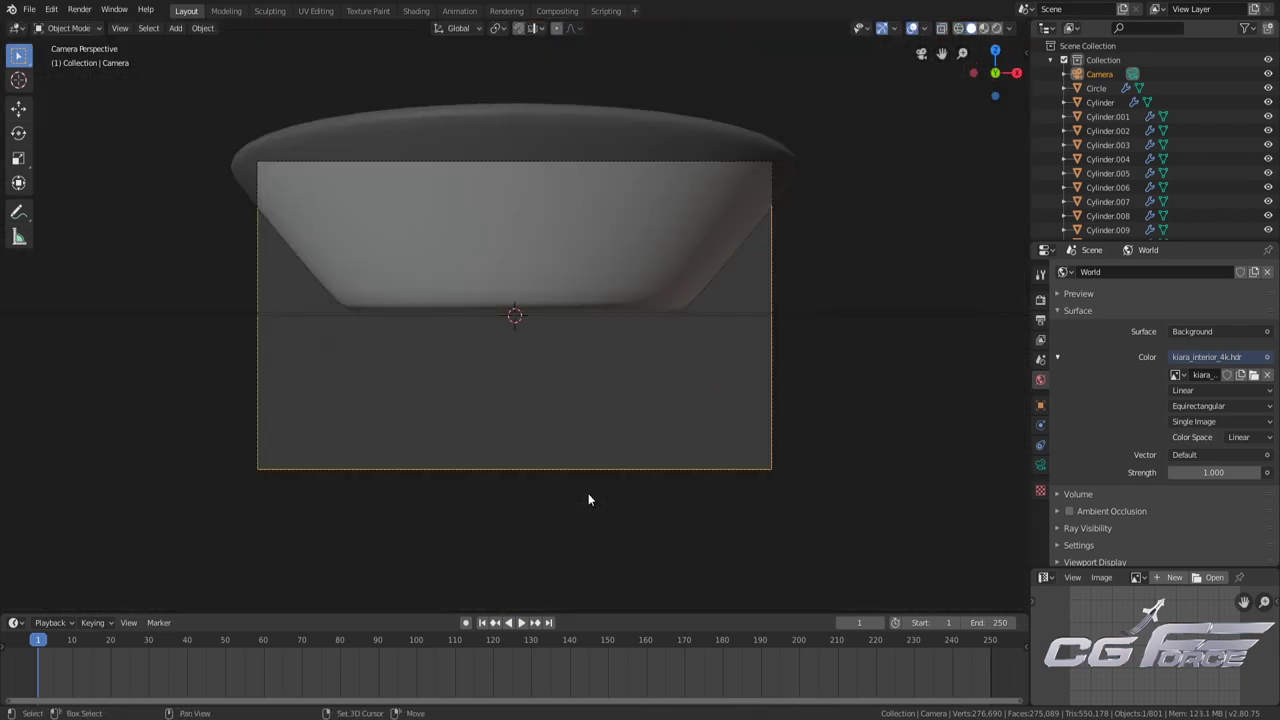
With Lock Camera to View on, aim the camera down into the bowl, then unlock it
{"action": "key", "text": "n"}
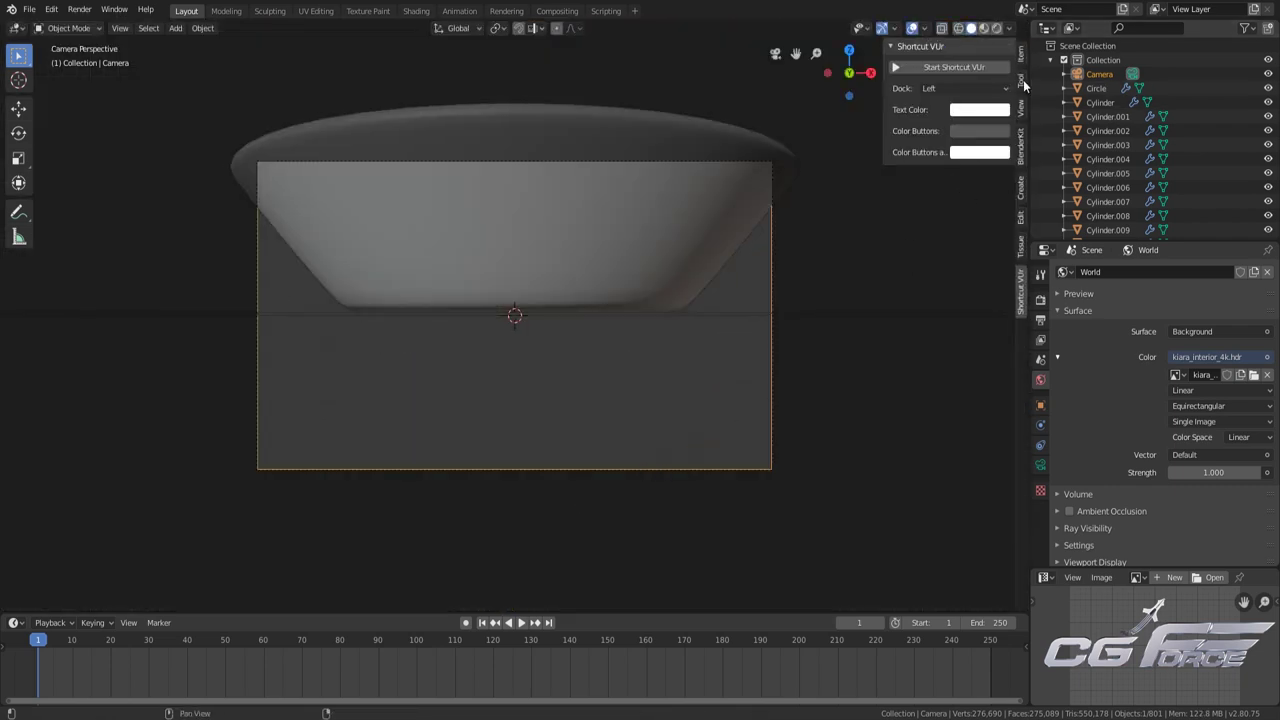
{"action": "left_click", "coordinate": [1022, 108]}
{"action": "left_click", "coordinate": [1004, 220]}
{"action": "scroll", "coordinate": [496, 290], "scroll_direction": "down", "scroll_amount": 3}
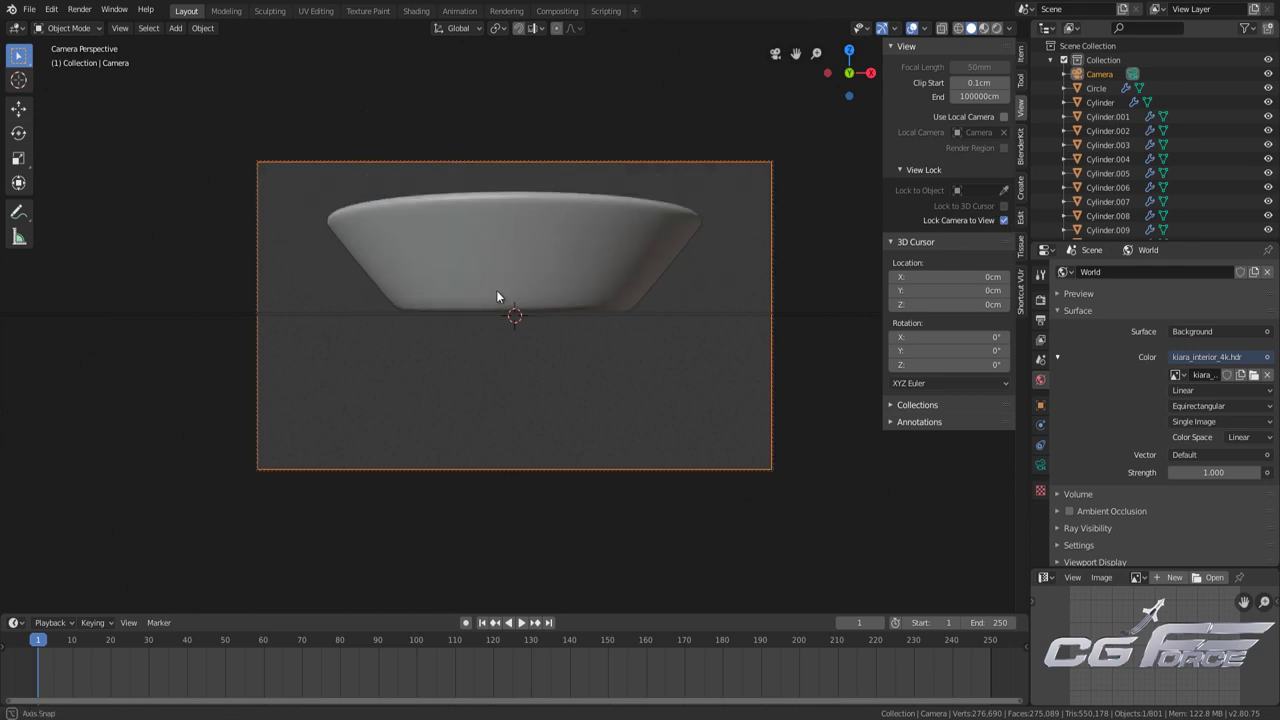
{"action": "middle_click_drag", "start_coordinate": [496, 290], "coordinate": [604, 320]}
{"action": "scroll", "coordinate": [576, 352], "scroll_direction": "up", "scroll_amount": 3}
{"action": "scroll", "coordinate": [583, 338], "scroll_direction": "down", "scroll_amount": 2}
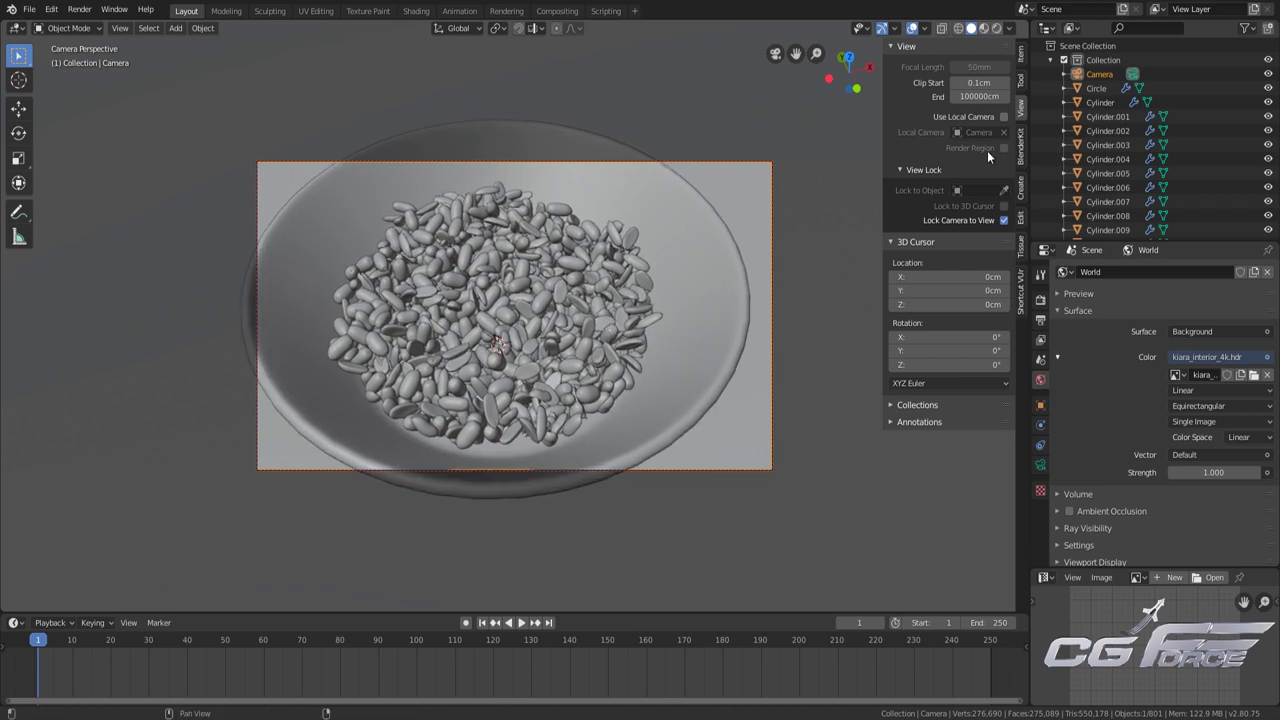
{"action": "left_click", "coordinate": [1004, 220]}
{"action": "key", "text": "n"}
{"action": "key", "text": "Home"}
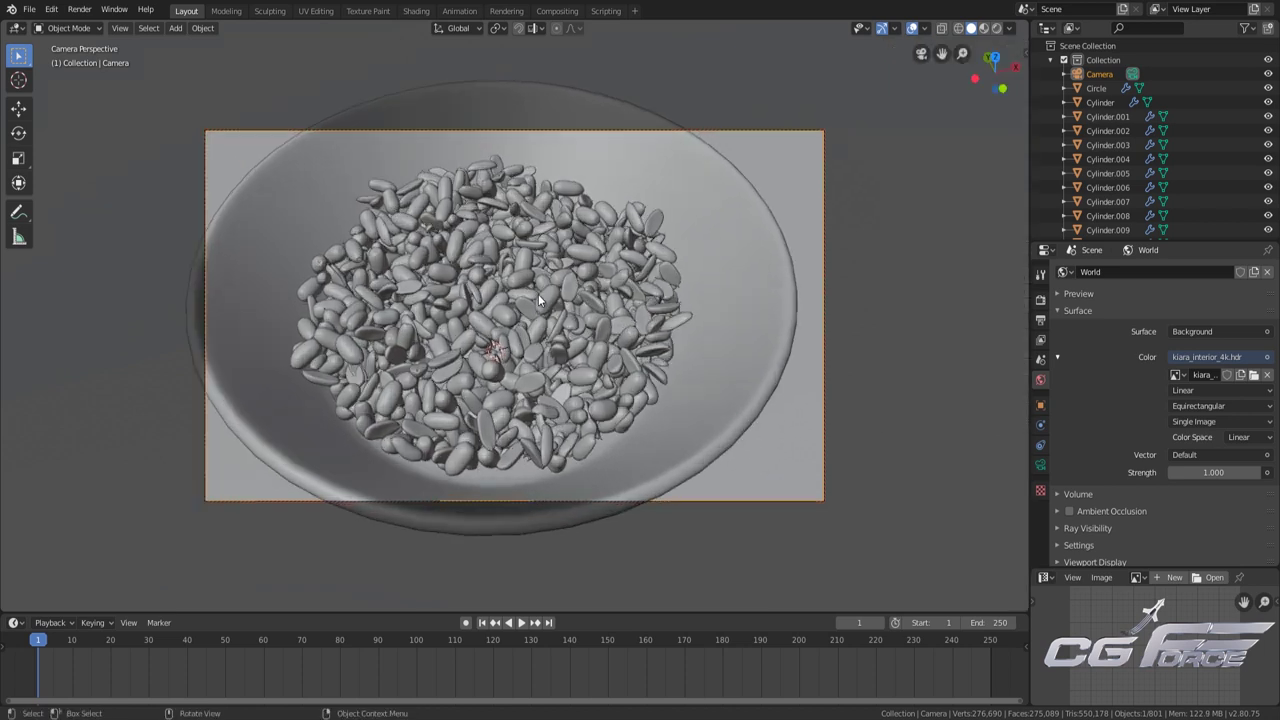
Set the camera's passepartout opacity to 1.000, save Peanuts-Tutorial.blend, and show Render properties
{"action": "left_click", "coordinate": [1040, 465]}
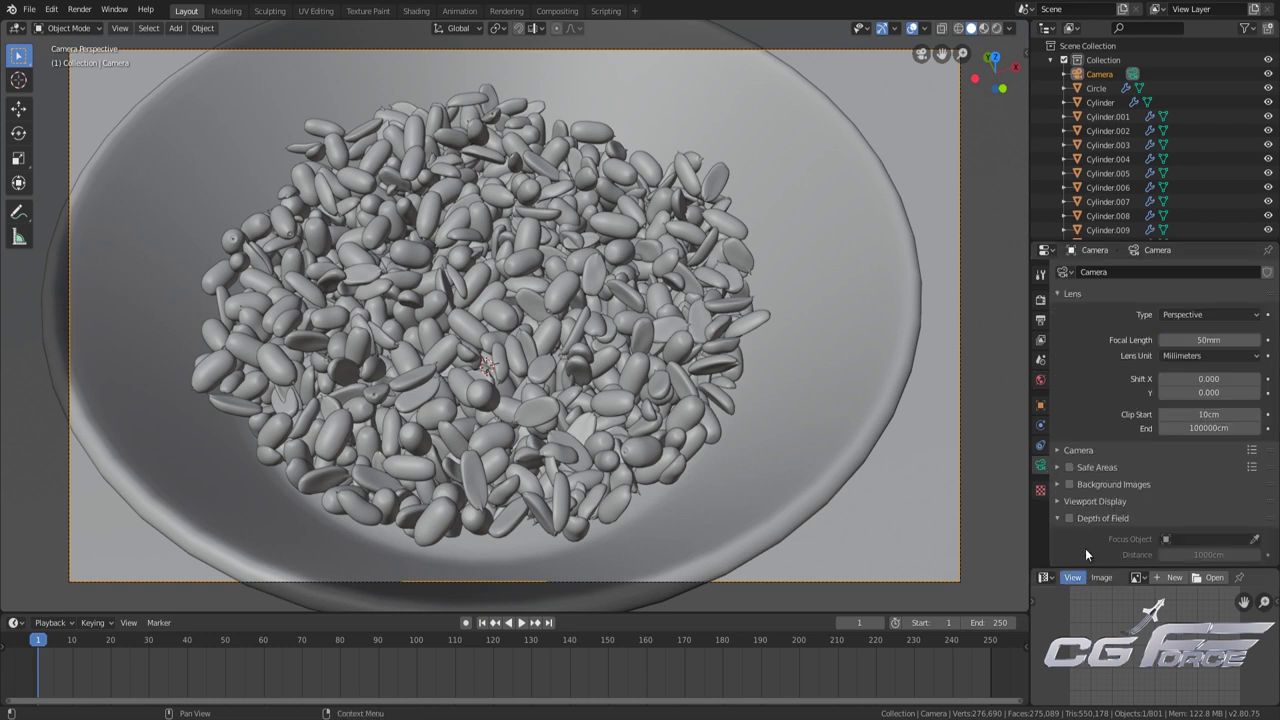
{"action": "left_click", "coordinate": [1061, 502]}
{"action": "scroll", "coordinate": [1067, 524], "scroll_direction": "down", "scroll_amount": 3}
{"action": "left_click", "coordinate": [1100, 490]}
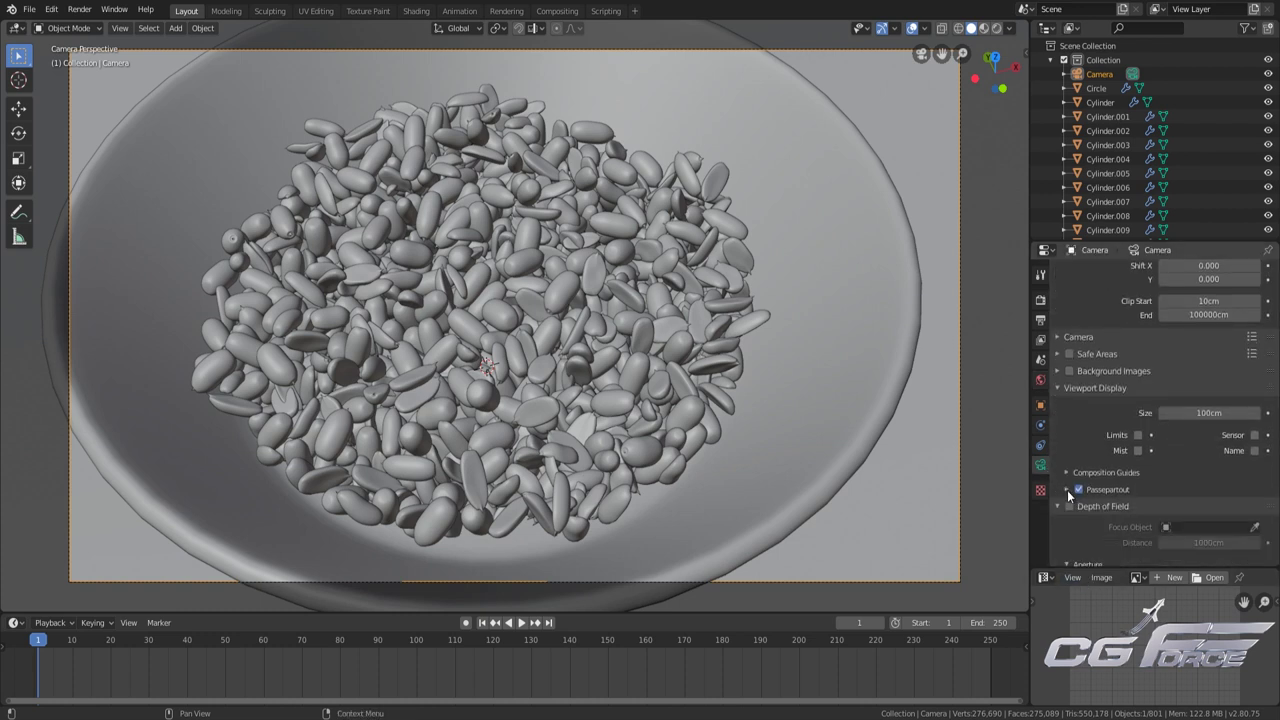
{"action": "left_click_drag", "start_coordinate": [1208, 512], "coordinate": [1262, 512]}
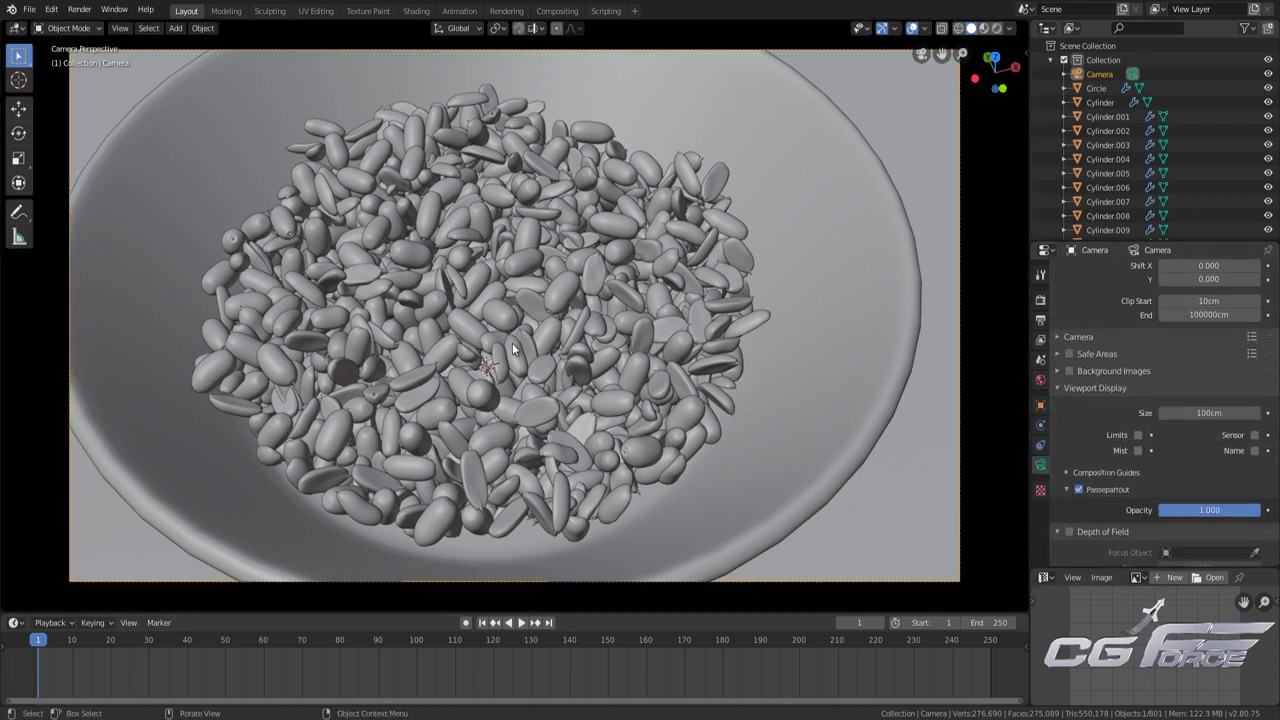
{"action": "key", "text": "ctrl+s"}
{"action": "left_click", "coordinate": [1040, 299]}
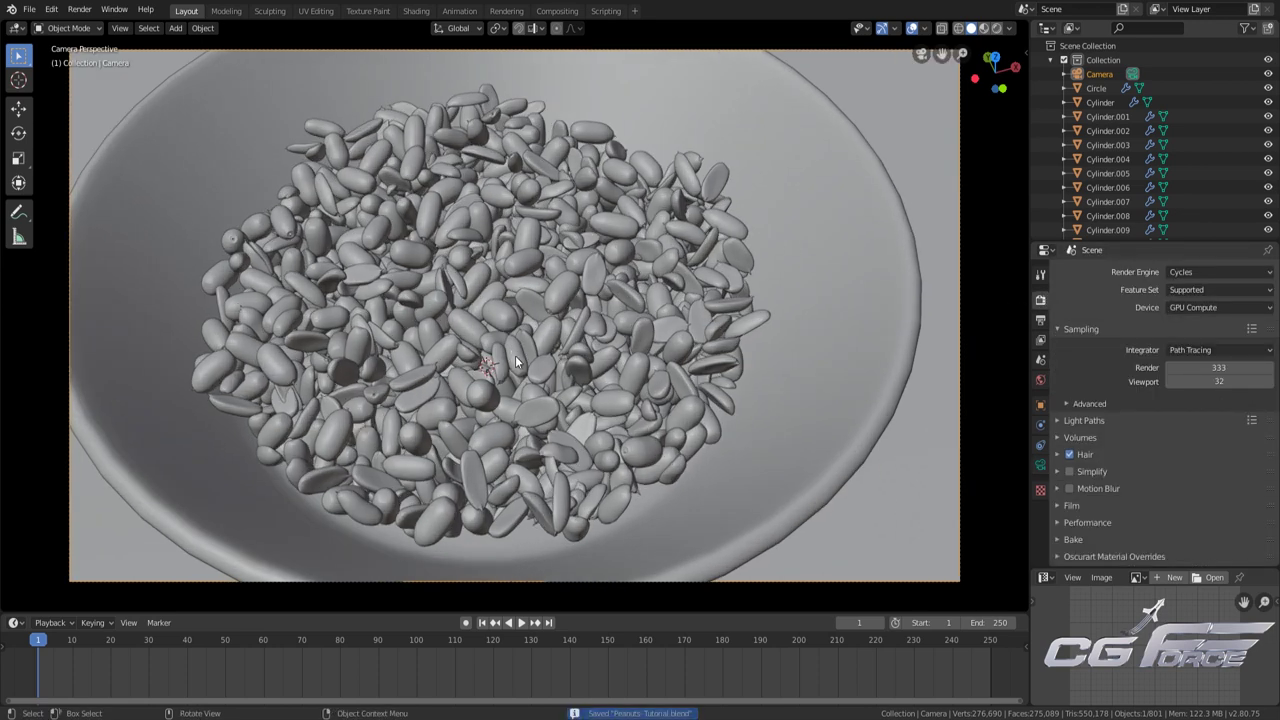
Set Cycles render samples to 333 and render the final image with F12
{"action": "left_click", "coordinate": [517, 362]}
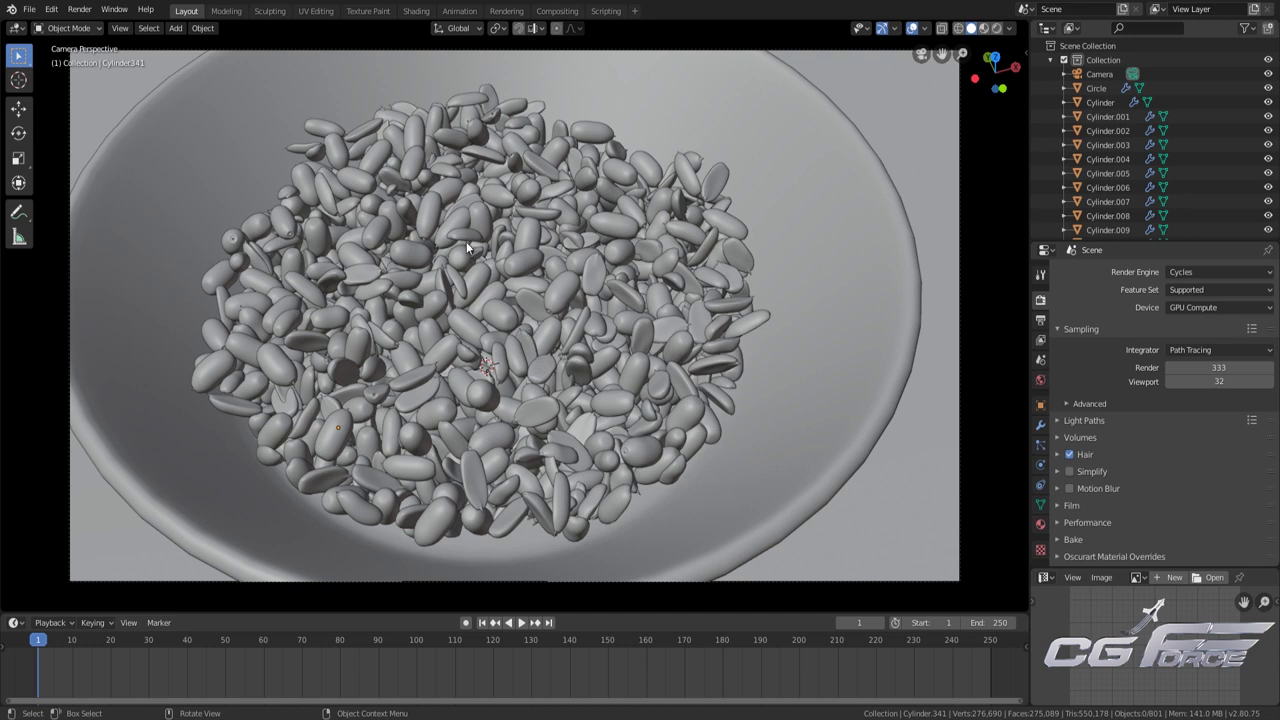
{"action": "left_click", "coordinate": [1222, 368]}
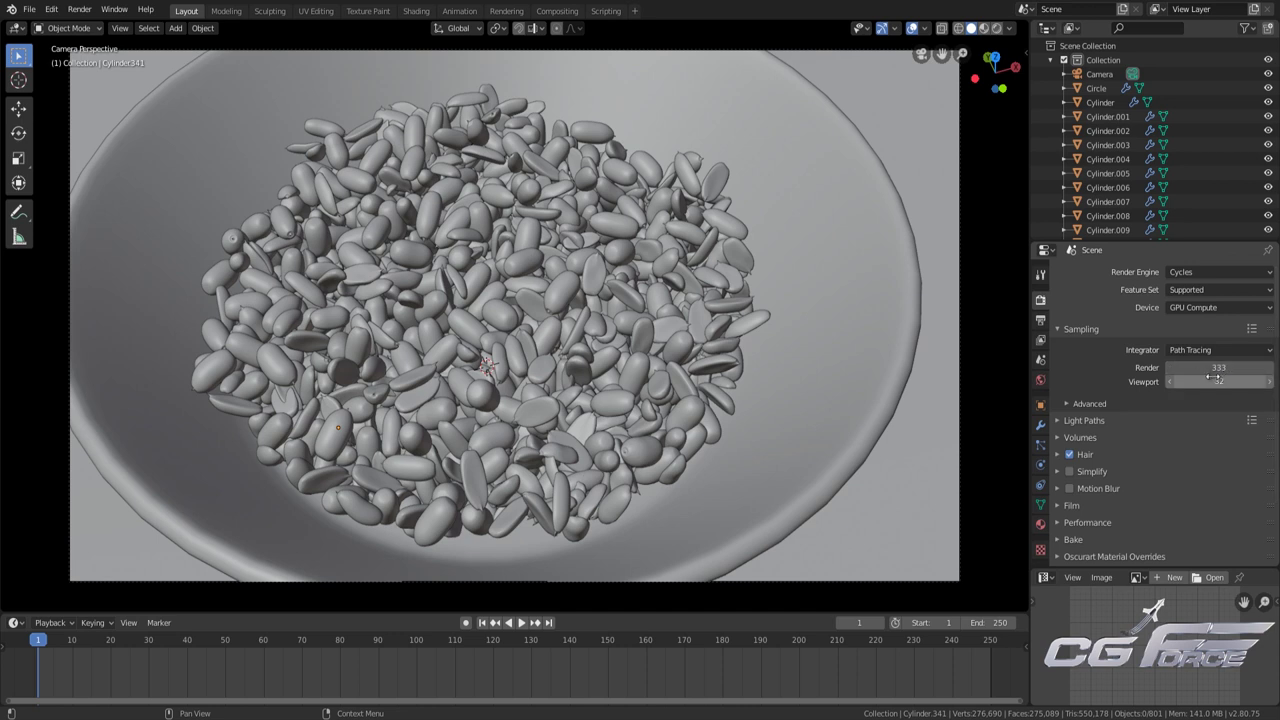
{"action": "type", "text": "333"}
{"action": "key", "text": "Return"}
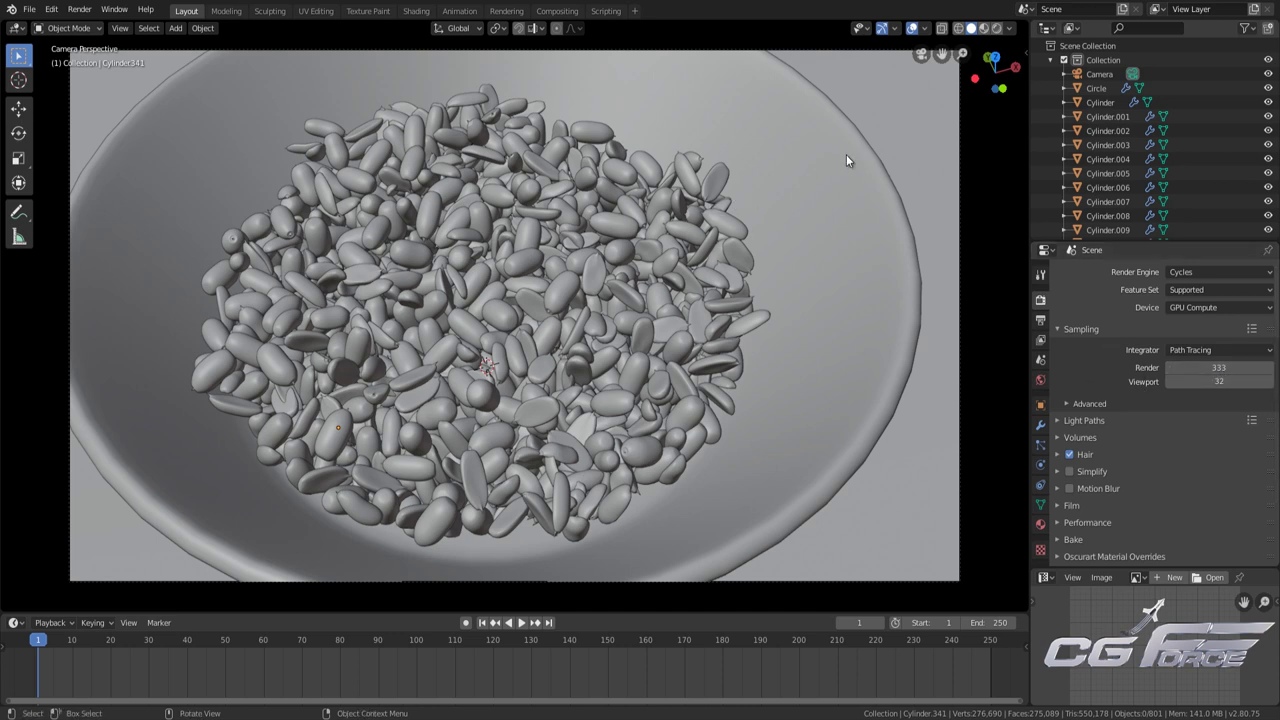
{"action": "key", "text": "F12"}
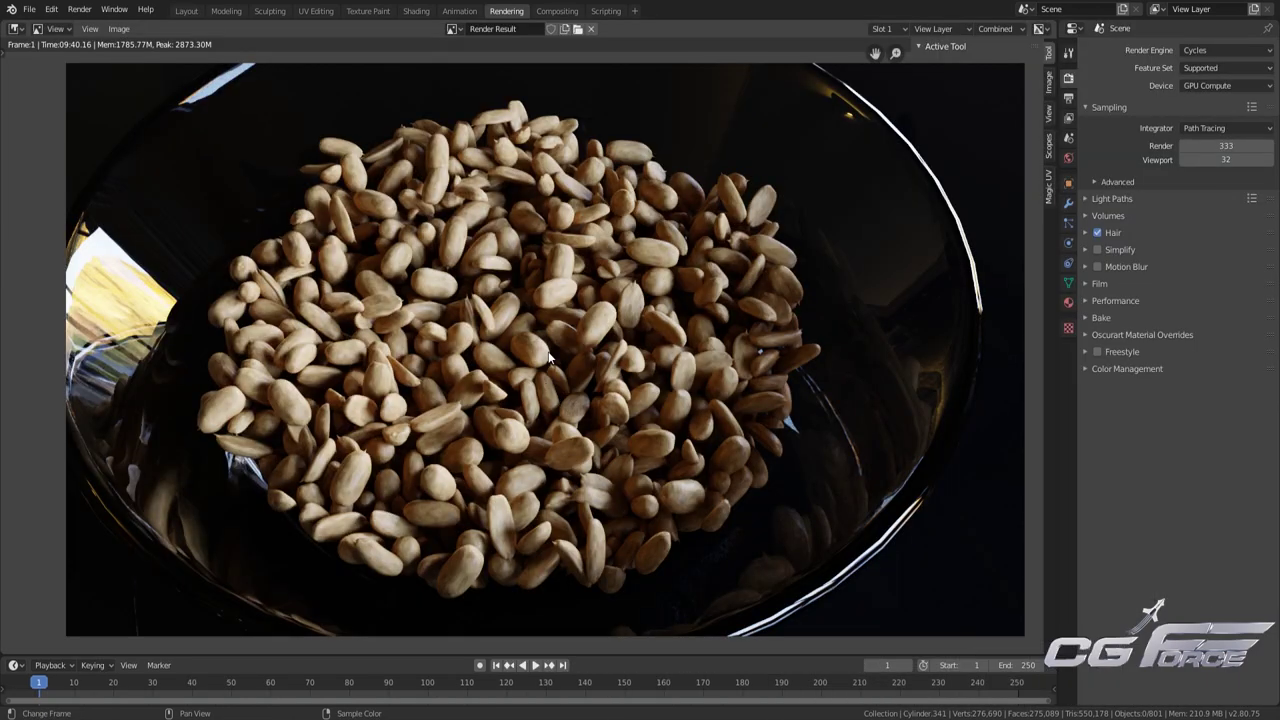
Zoom in and out on the Render Result to check the peanuts' surface texture and lighting
{"action": "scroll", "coordinate": [472, 330], "scroll_direction": "down", "scroll_amount": 1}
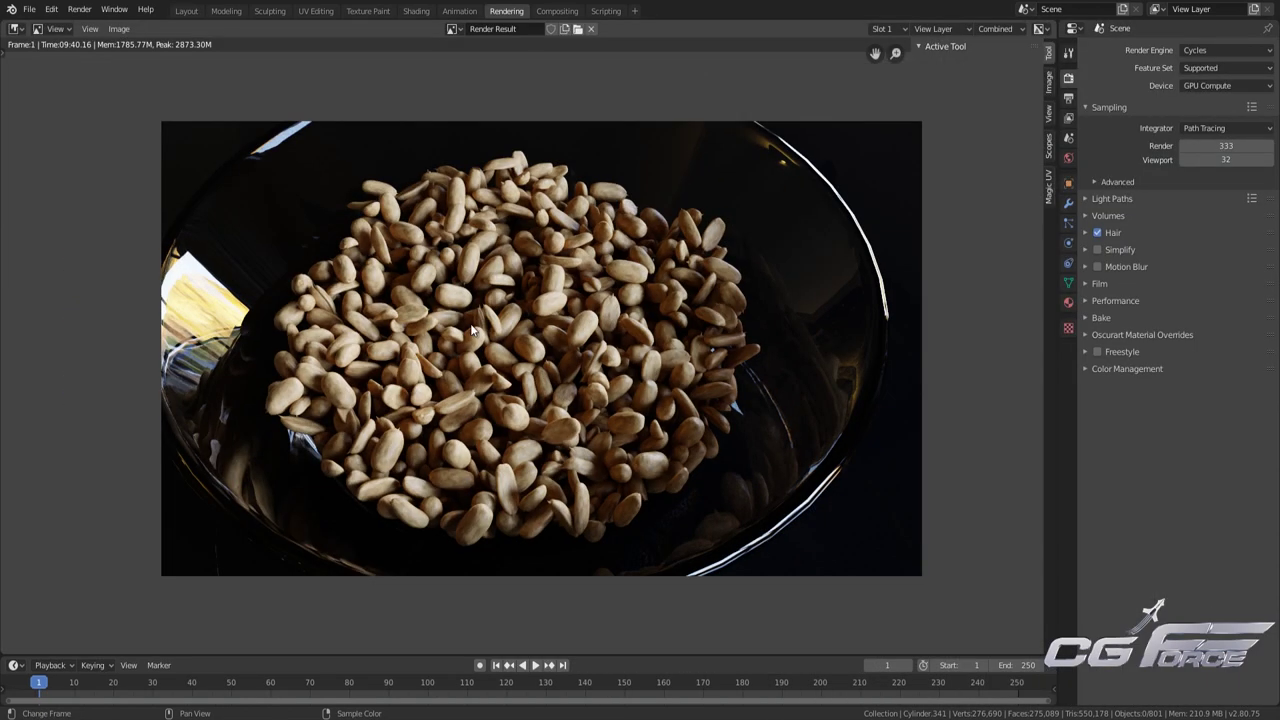
{"action": "scroll", "coordinate": [472, 330], "scroll_direction": "up", "scroll_amount": 2}
{"action": "scroll", "coordinate": [366, 336], "scroll_direction": "down", "scroll_amount": 2}
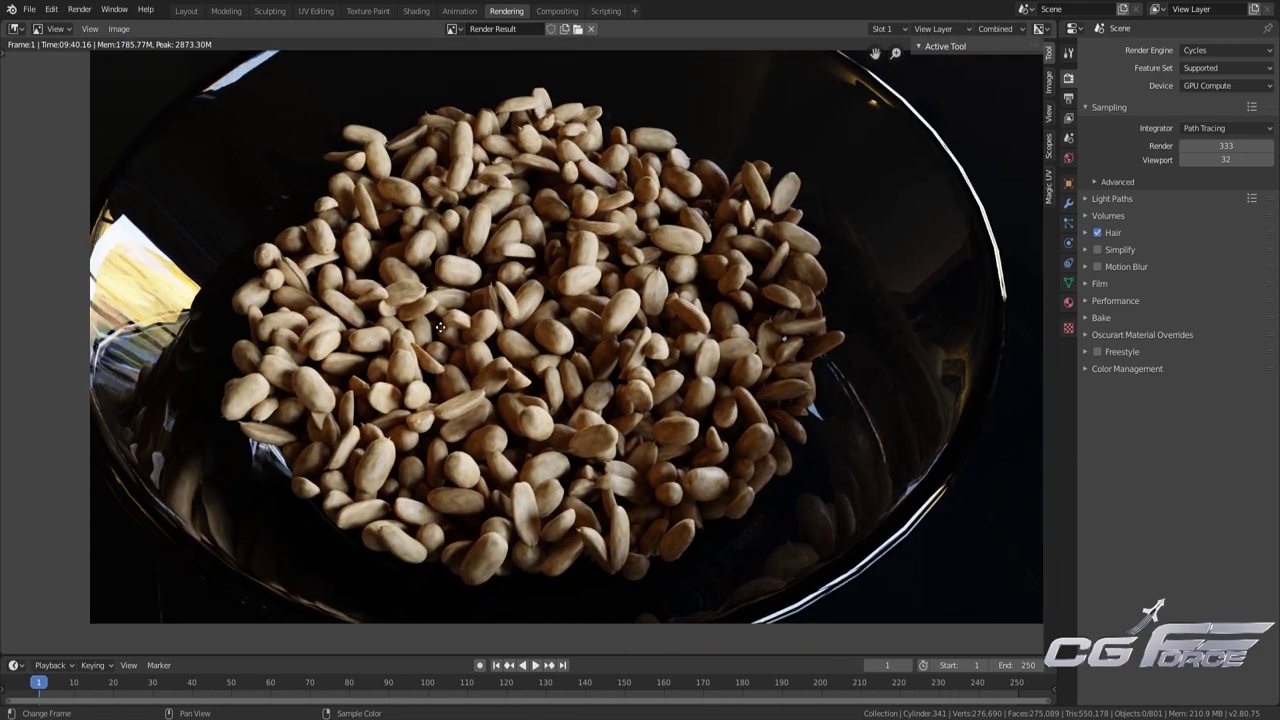
{"action": "scroll", "coordinate": [434, 383], "scroll_direction": "up", "scroll_amount": 1}
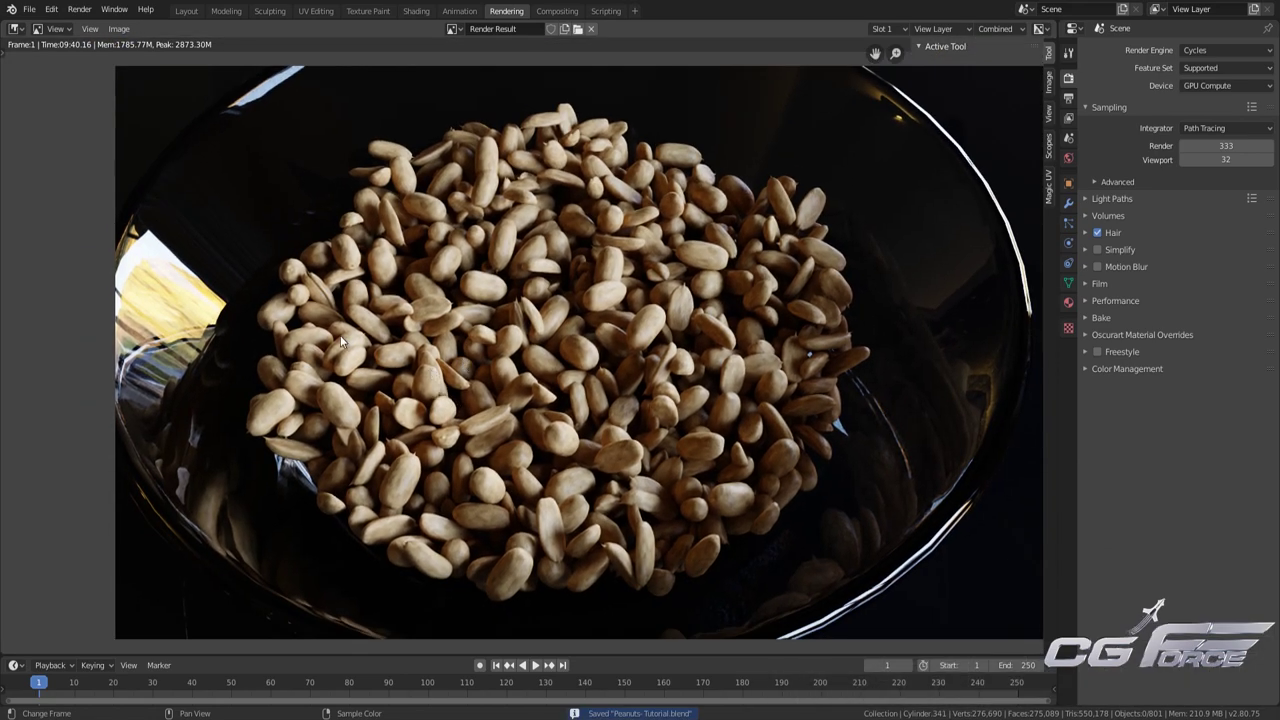
{"action": "scroll", "coordinate": [460, 421], "scroll_direction": "up", "scroll_amount": 3}
{"action": "scroll", "coordinate": [460, 428], "scroll_direction": "up", "scroll_amount": 3}
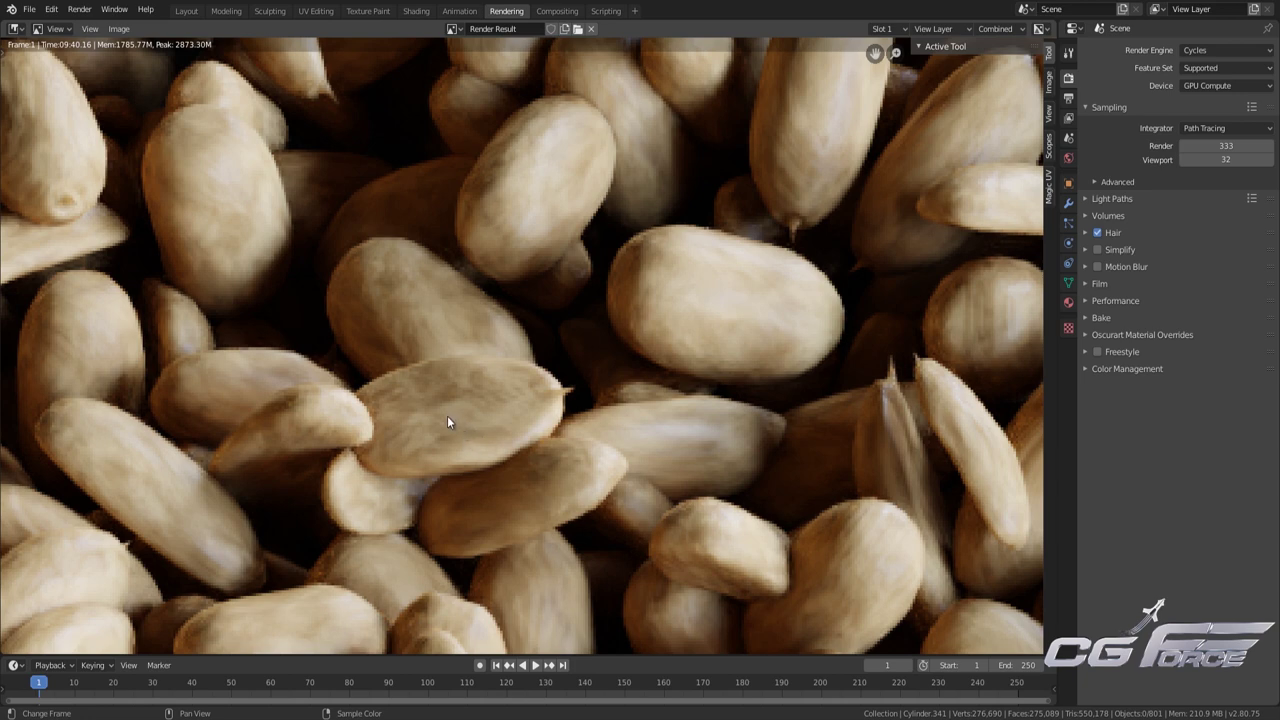
{"action": "scroll", "coordinate": [498, 454], "scroll_direction": "down", "scroll_amount": 2}
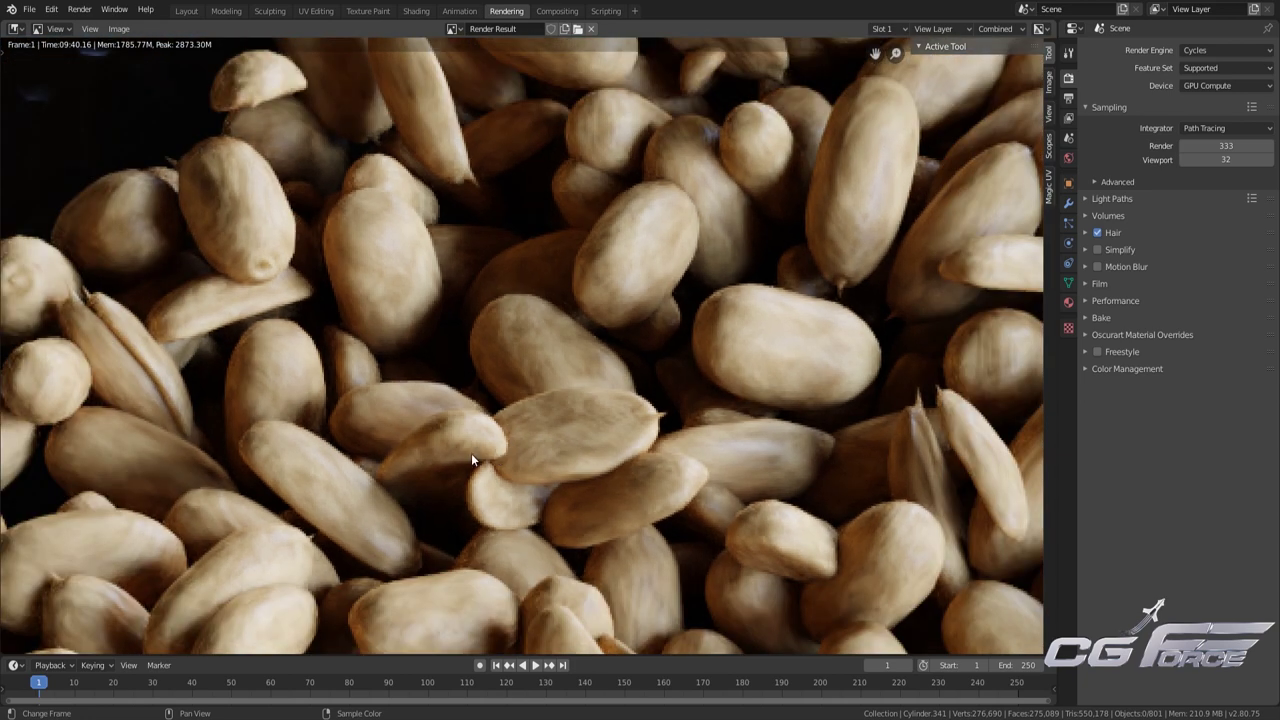
{"action": "scroll", "coordinate": [466, 417], "scroll_direction": "down", "scroll_amount": 2}
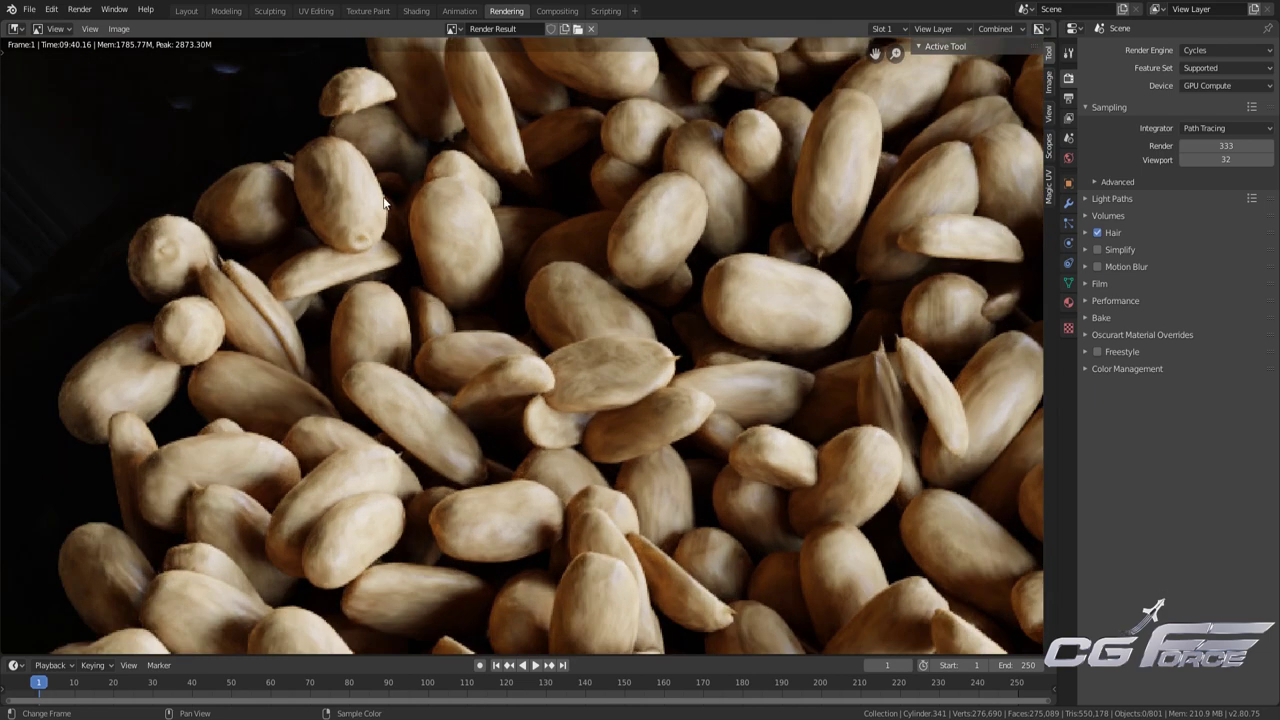
{"action": "scroll", "coordinate": [414, 394], "scroll_direction": "down", "scroll_amount": 3}
{"action": "scroll", "coordinate": [410, 390], "scroll_direction": "down", "scroll_amount": 3}
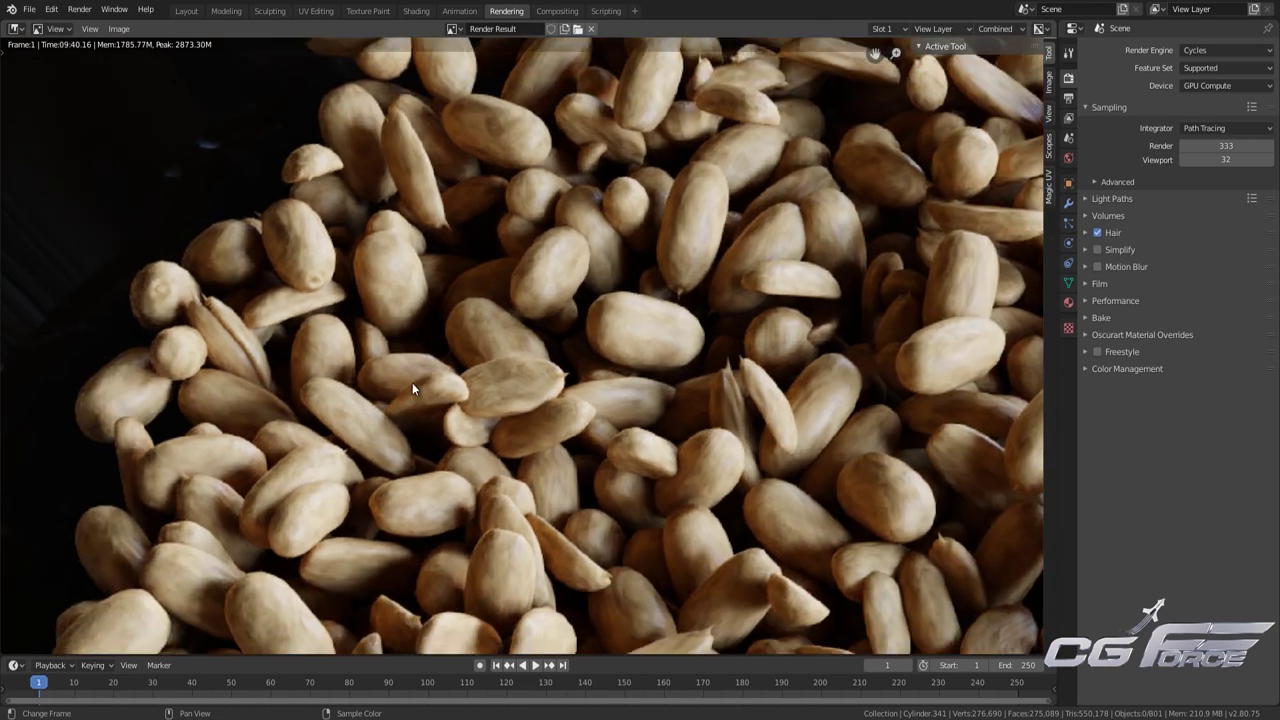
{"action": "scroll", "coordinate": [449, 411], "scroll_direction": "up", "scroll_amount": 4}
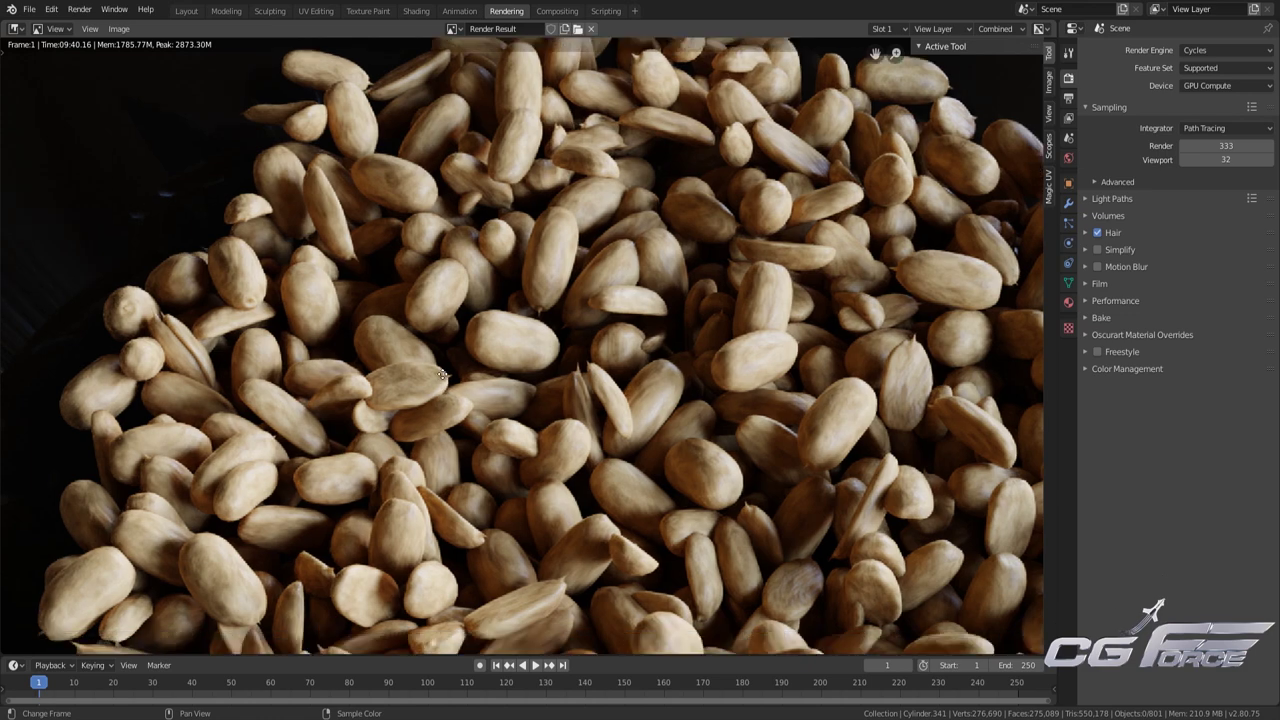
{"action": "scroll", "coordinate": [420, 412], "scroll_direction": "down", "scroll_amount": 4}
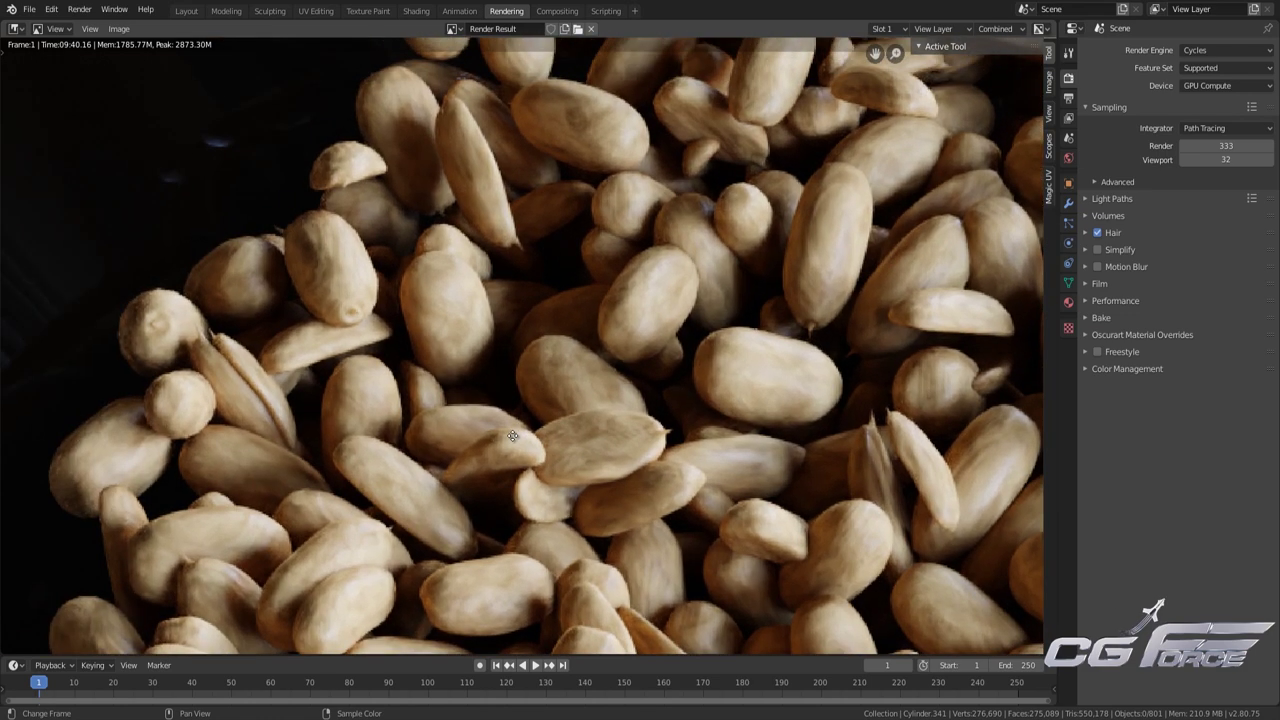
{"action": "scroll", "coordinate": [470, 430], "scroll_direction": "up", "scroll_amount": 1}
{"action": "scroll", "coordinate": [458, 427], "scroll_direction": "down", "scroll_amount": 2}
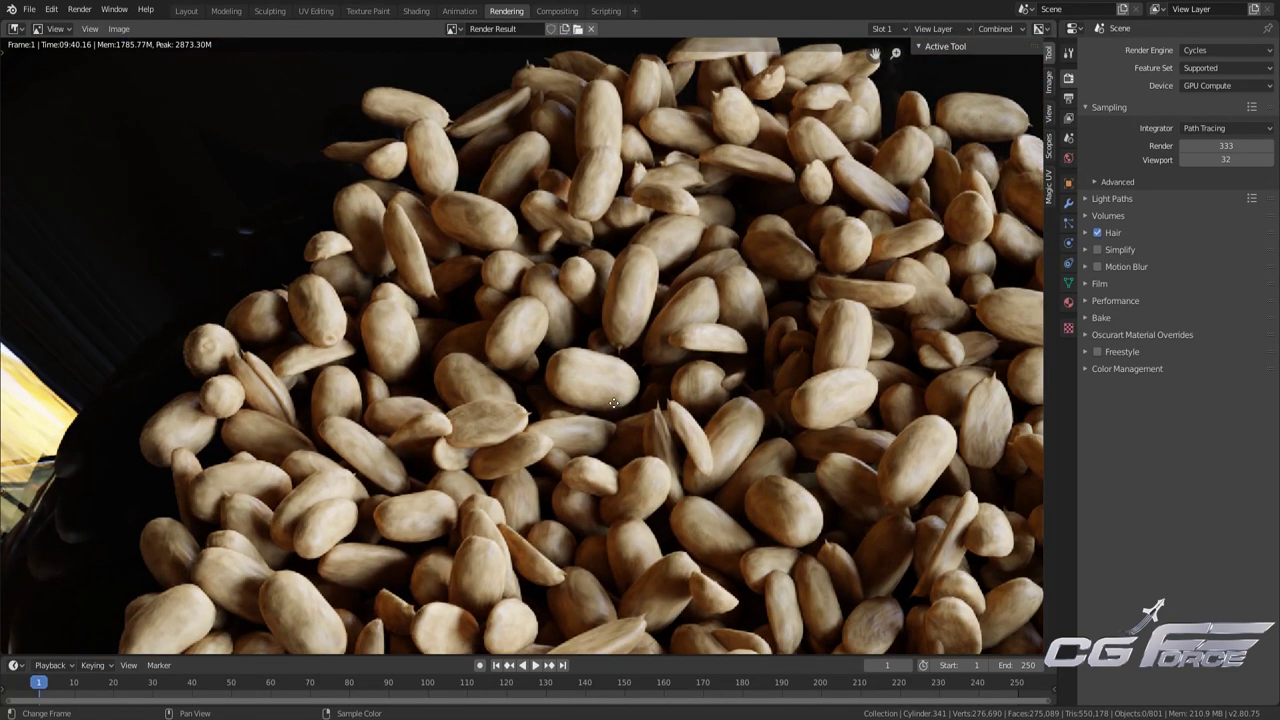
{"action": "scroll", "coordinate": [560, 382], "scroll_direction": "up", "scroll_amount": 3}
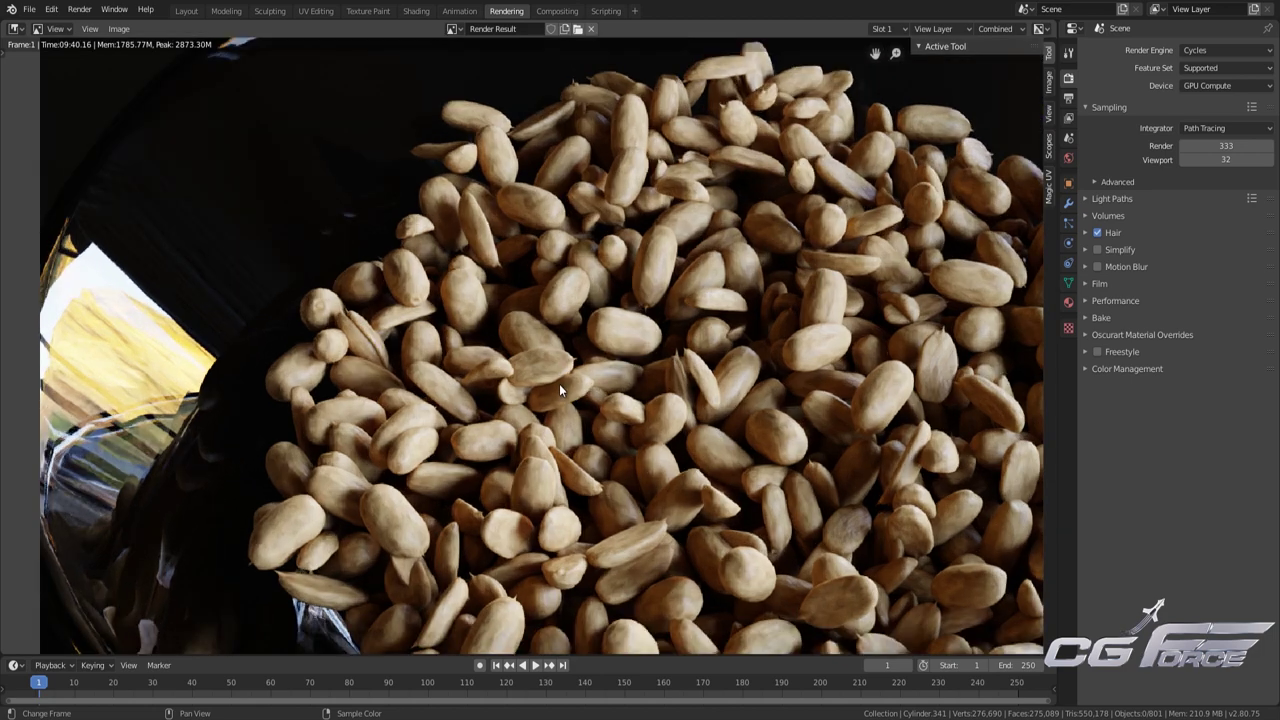
{"action": "scroll", "coordinate": [530, 345], "scroll_direction": "up", "scroll_amount": 1}
{"action": "scroll", "coordinate": [524, 336], "scroll_direction": "up", "scroll_amount": 2}
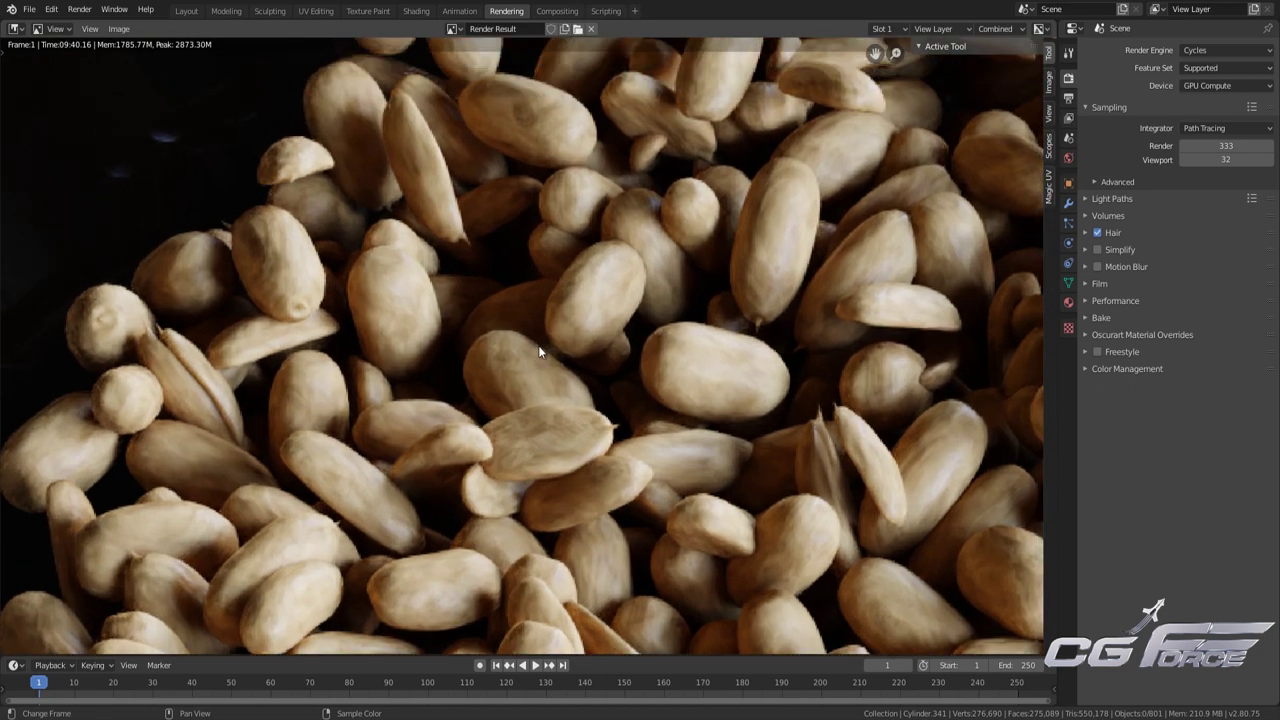
Pan and zoom across the render to inspect different peanuts and the bowl's left edge
{"action": "middle_click_drag", "start_coordinate": [519, 333], "coordinate": [559, 359]}
{"action": "middle_click_drag", "start_coordinate": [422, 369], "coordinate": [500, 303]}
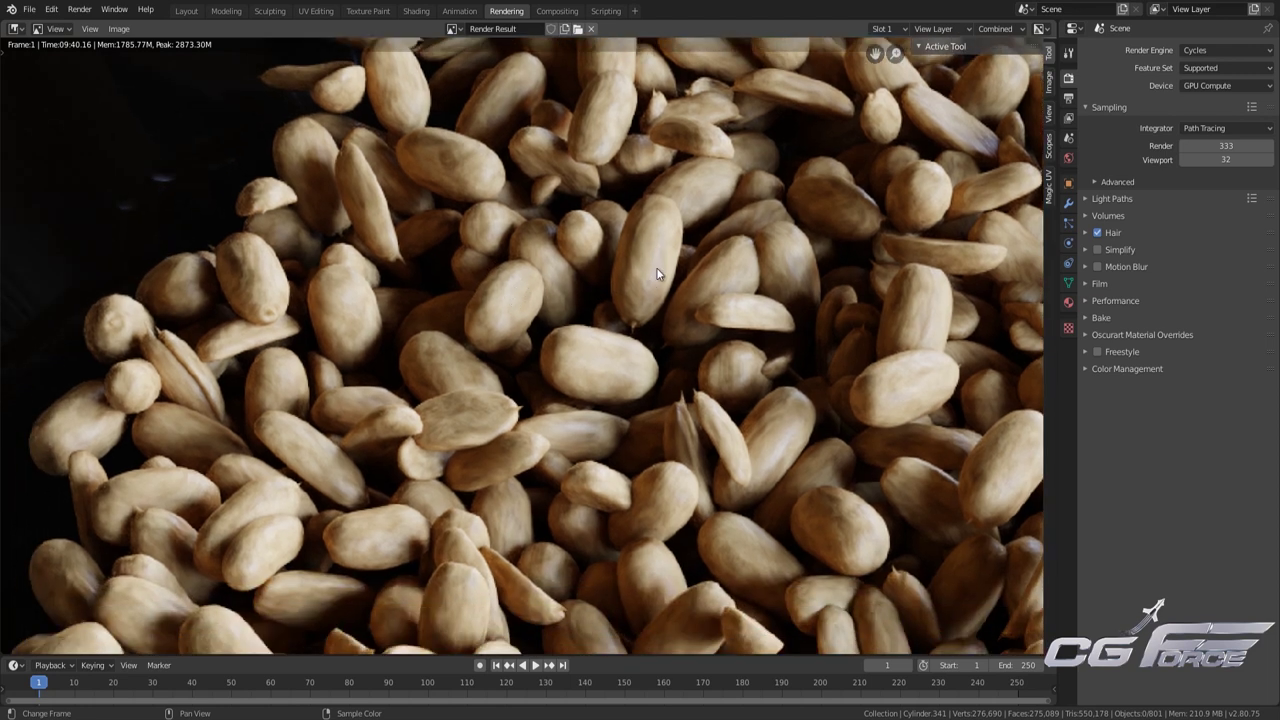
{"action": "middle_click_drag", "start_coordinate": [592, 226], "coordinate": [531, 357]}
{"action": "scroll", "coordinate": [531, 357], "scroll_direction": "up", "scroll_amount": 1}
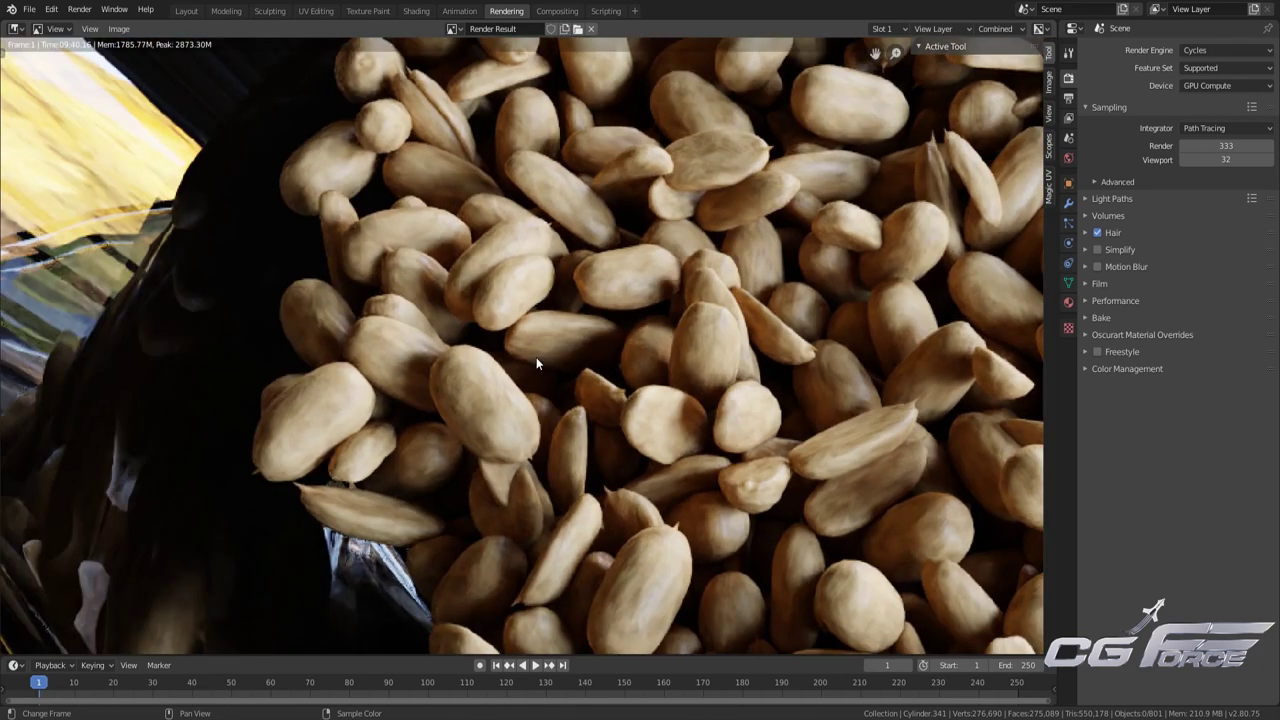
{"action": "scroll", "coordinate": [359, 391], "scroll_direction": "up", "scroll_amount": 1}
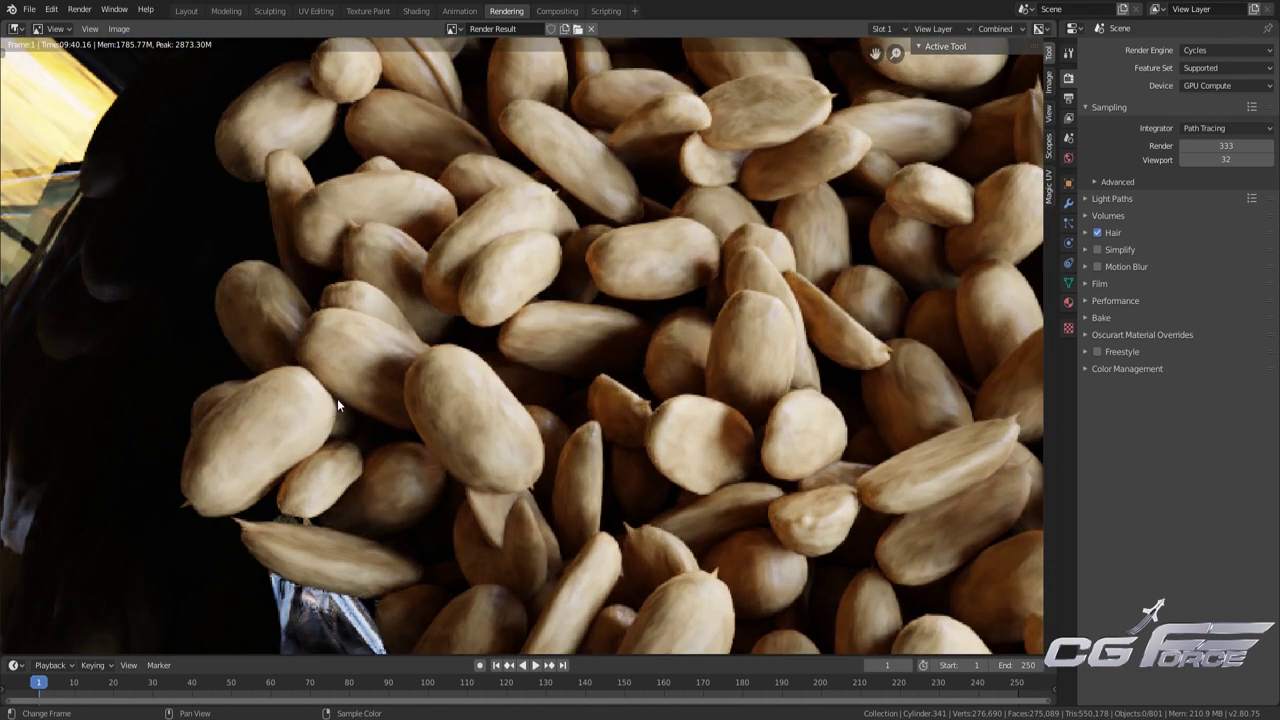
{"action": "middle_click_drag", "start_coordinate": [440, 382], "coordinate": [402, 408]}
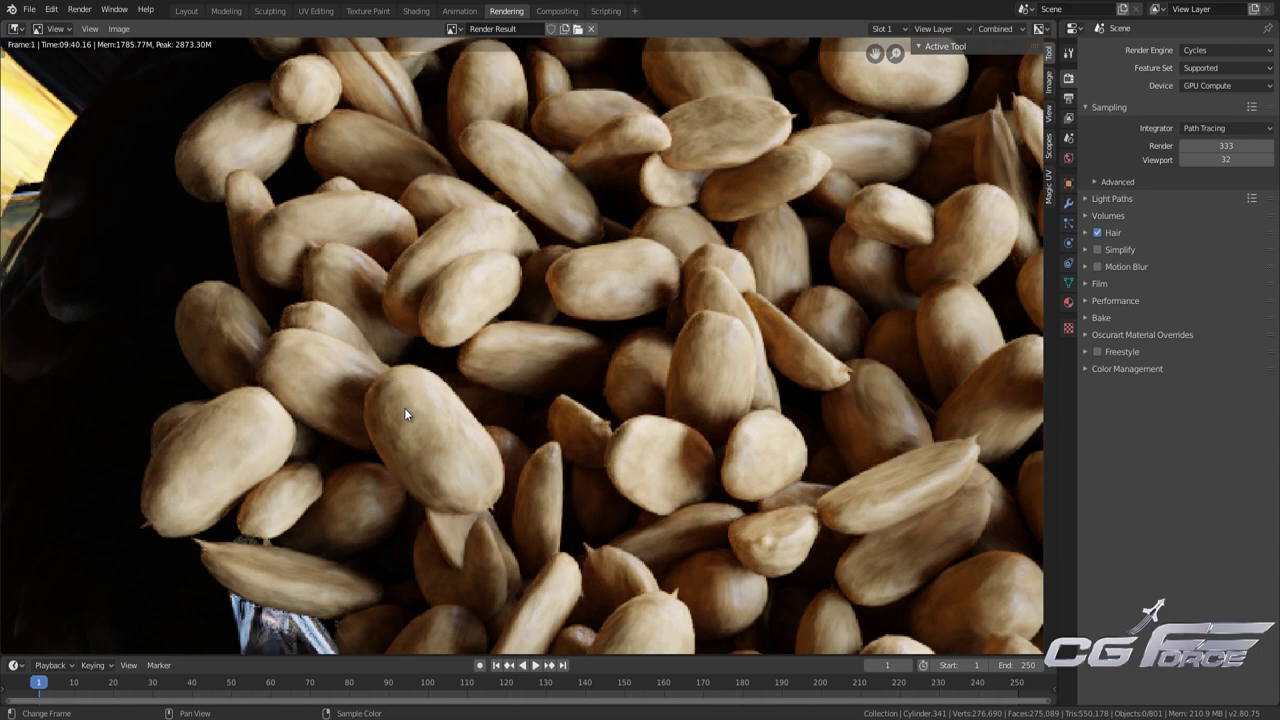
{"action": "scroll", "coordinate": [418, 400], "scroll_direction": "down", "scroll_amount": 3}
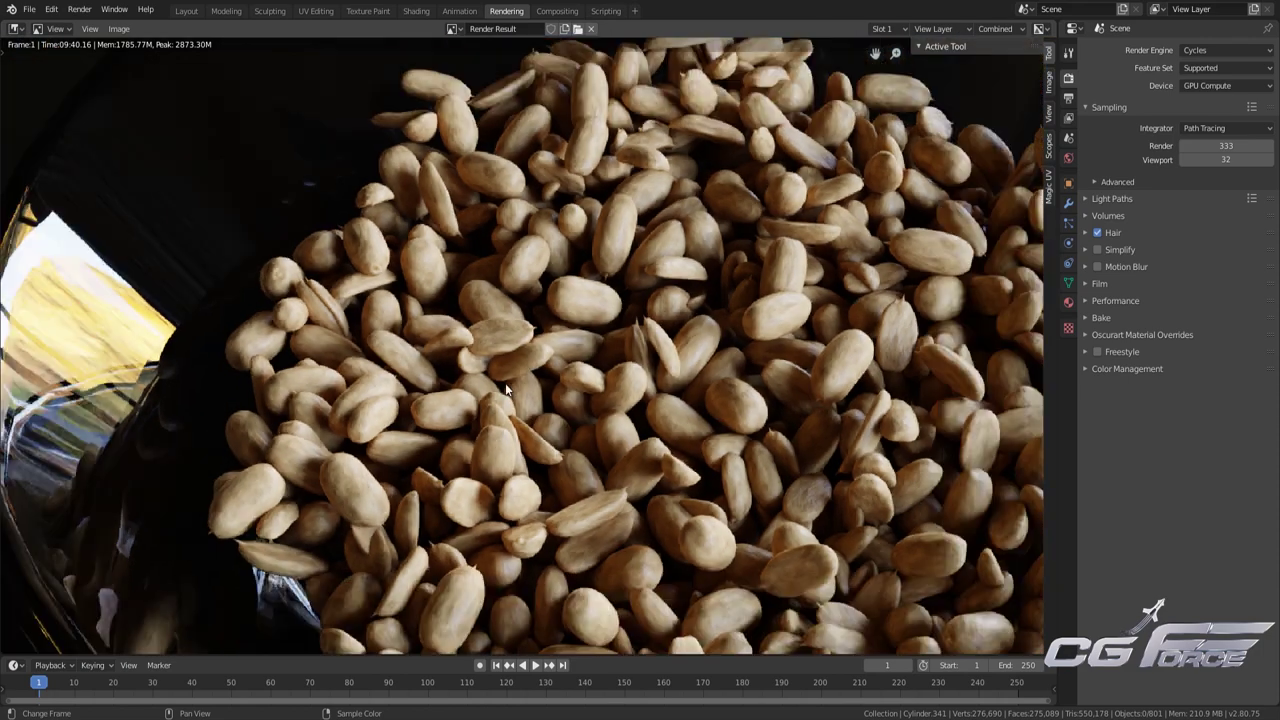
{"action": "scroll", "coordinate": [482, 358], "scroll_direction": "down", "scroll_amount": 1}
{"action": "scroll", "coordinate": [460, 331], "scroll_direction": "up", "scroll_amount": 2}
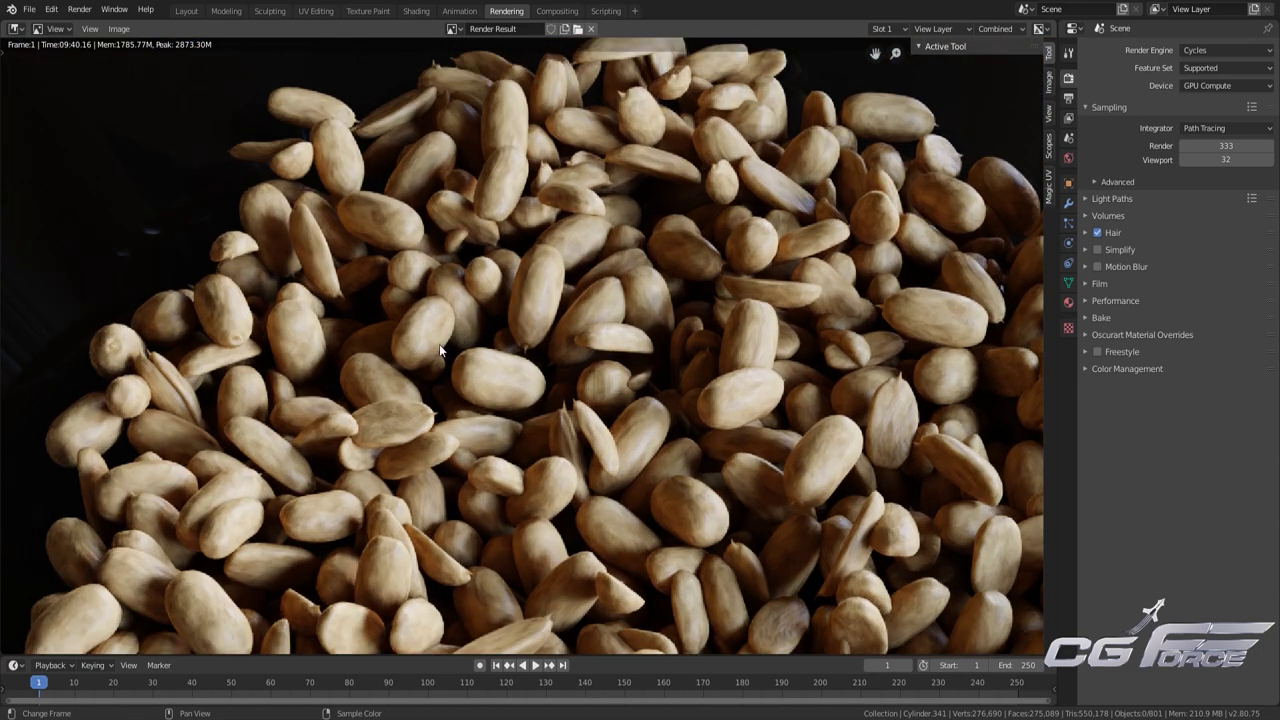
{"action": "scroll", "coordinate": [437, 345], "scroll_direction": "up", "scroll_amount": 1}
{"action": "middle_click_drag", "start_coordinate": [382, 372], "coordinate": [450, 336]}
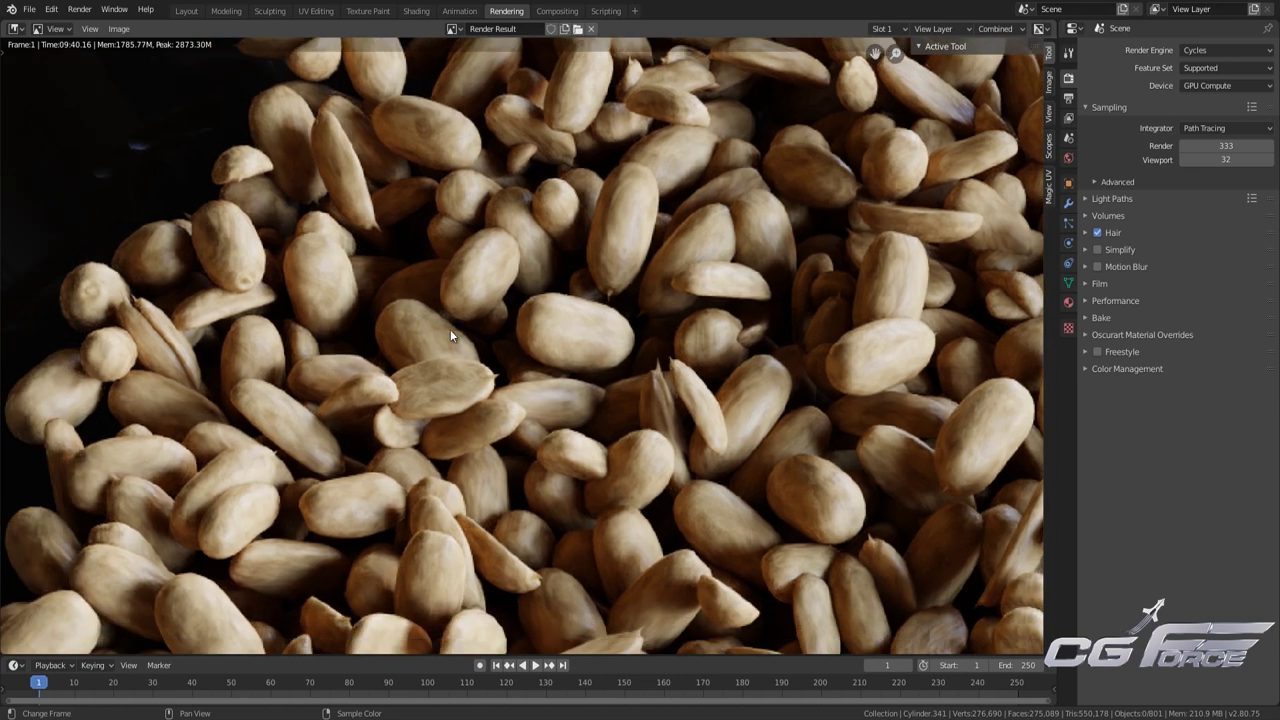
Zoom in on further details, then zoom out to frame the entire rendered bowl
{"action": "scroll", "coordinate": [399, 364], "scroll_direction": "down", "scroll_amount": 4}
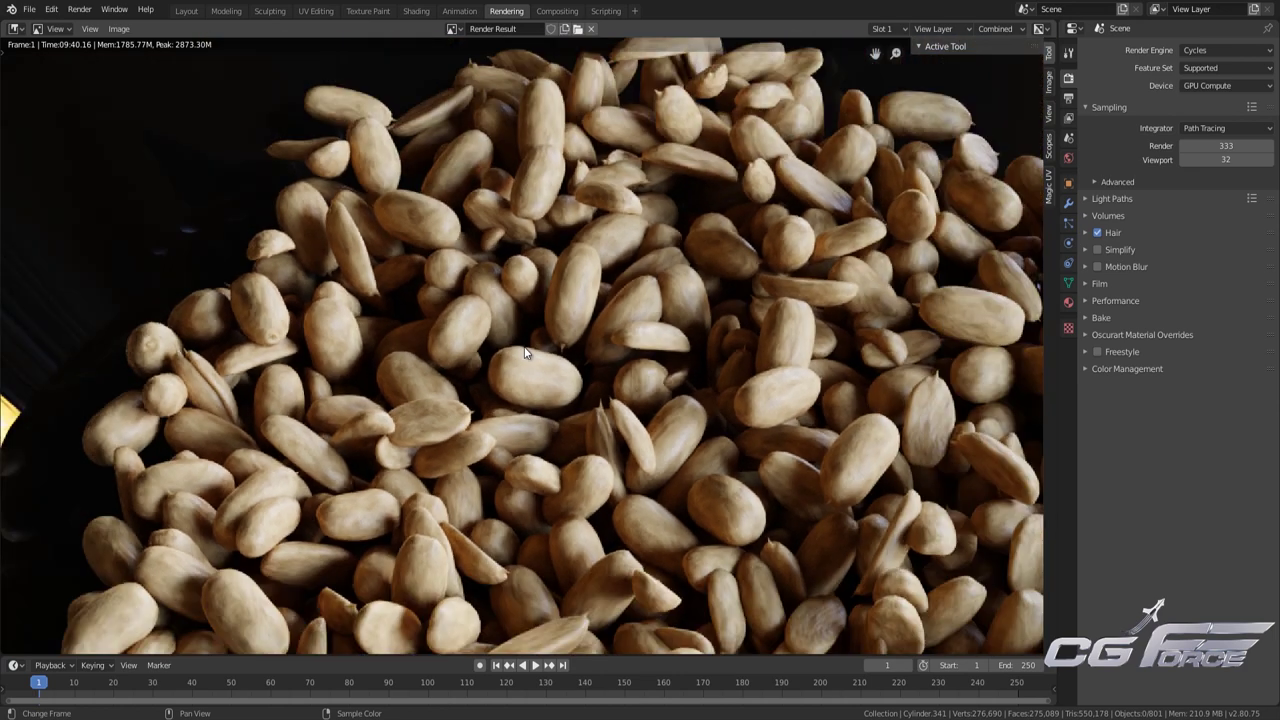
{"action": "scroll", "coordinate": [518, 348], "scroll_direction": "up", "scroll_amount": 1}
{"action": "scroll", "coordinate": [510, 347], "scroll_direction": "up", "scroll_amount": 1}
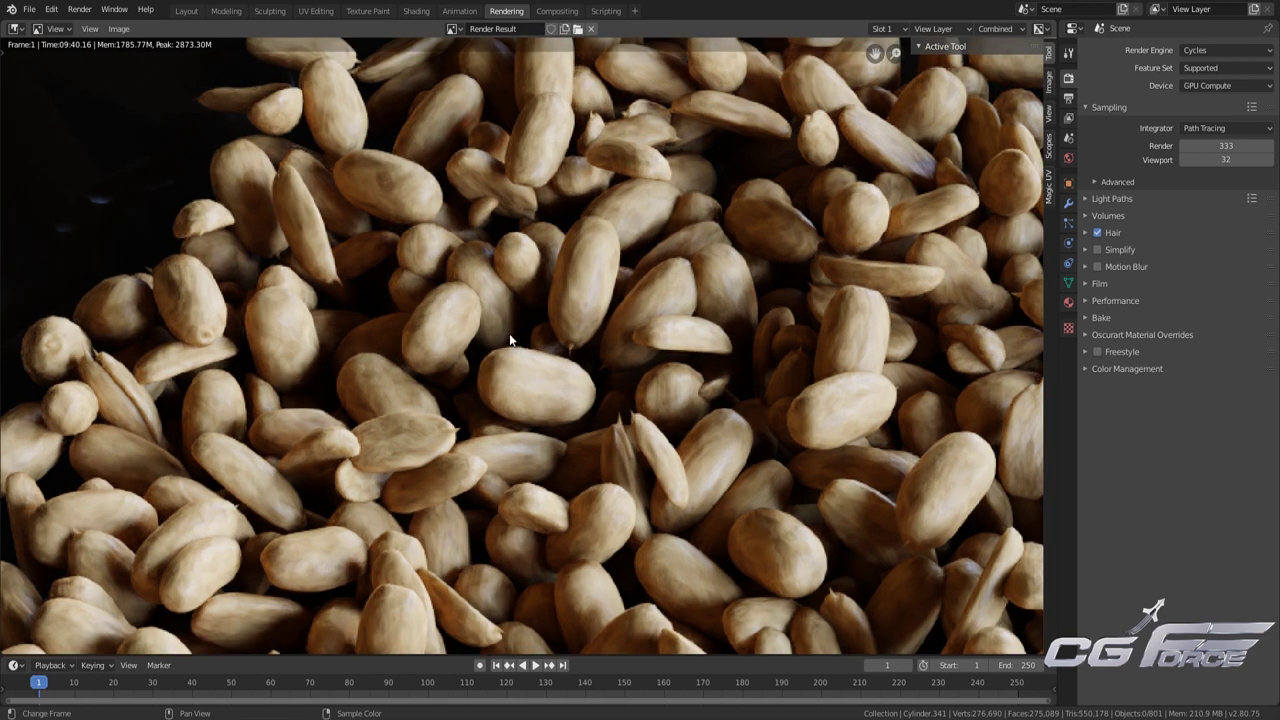
{"action": "scroll", "coordinate": [490, 360], "scroll_direction": "down", "scroll_amount": 2}
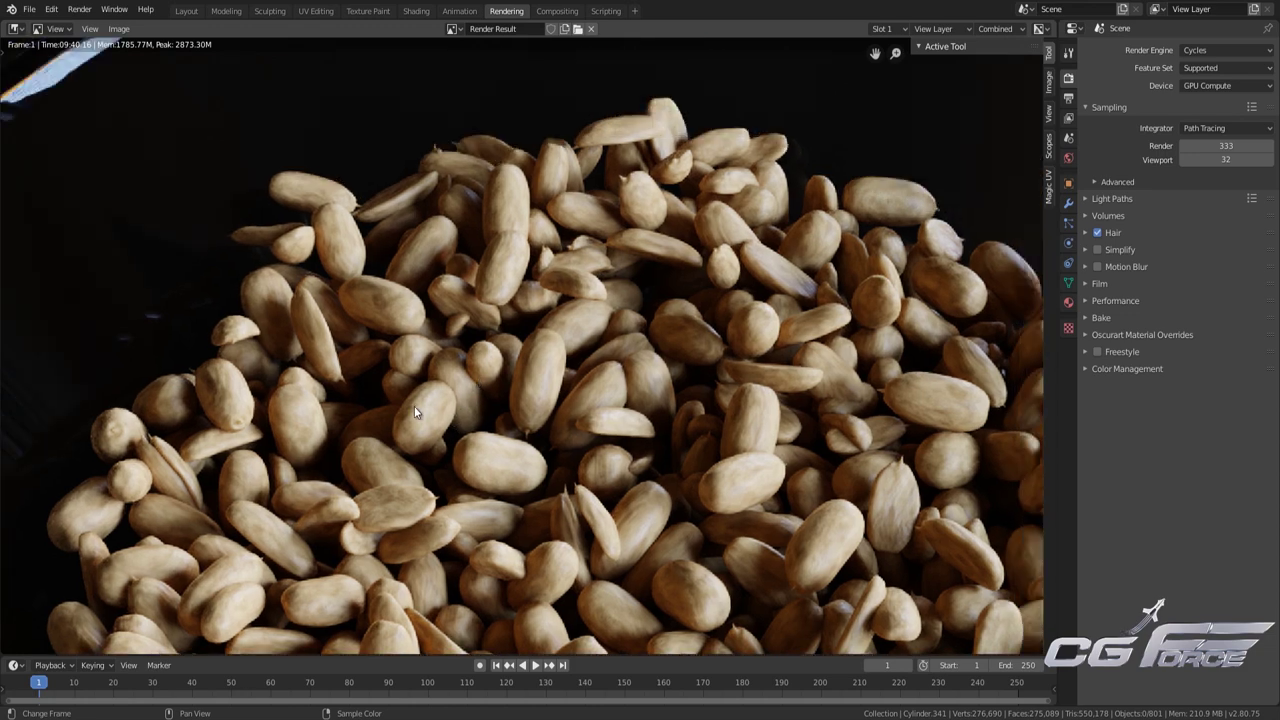
{"action": "scroll", "coordinate": [430, 360], "scroll_direction": "up", "scroll_amount": 3}
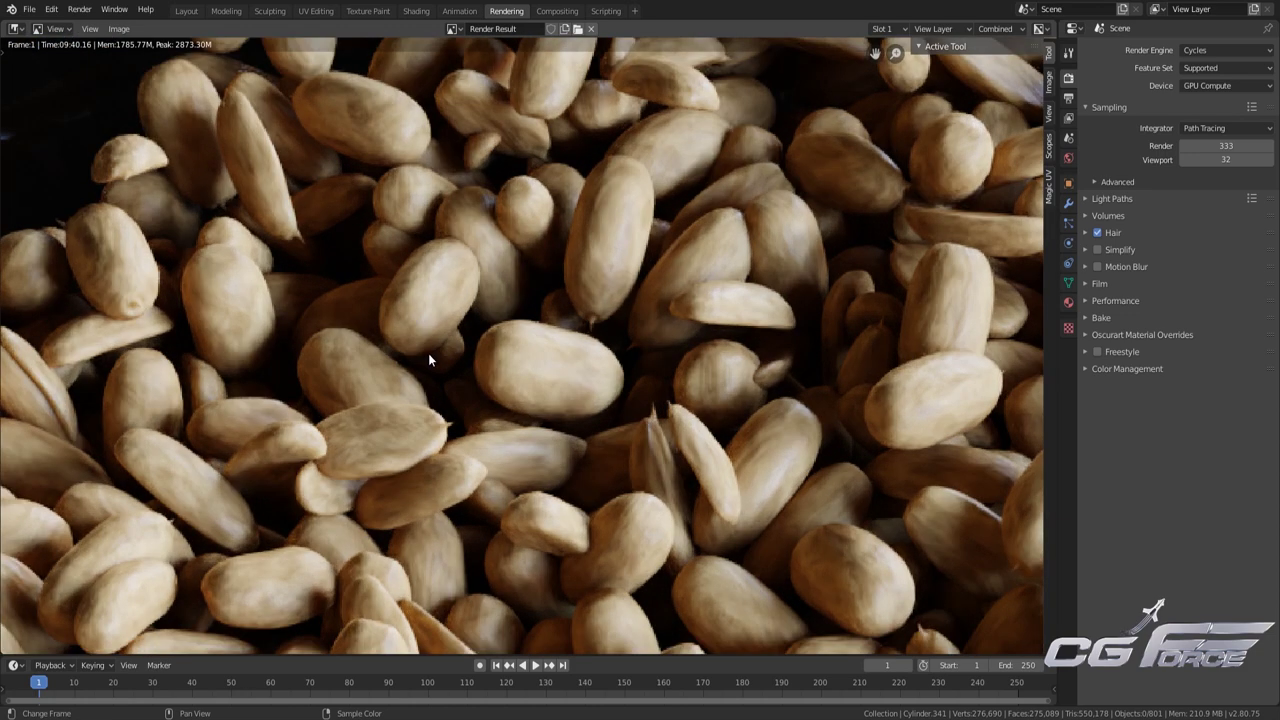
{"action": "scroll", "coordinate": [429, 352], "scroll_direction": "down", "scroll_amount": 2}
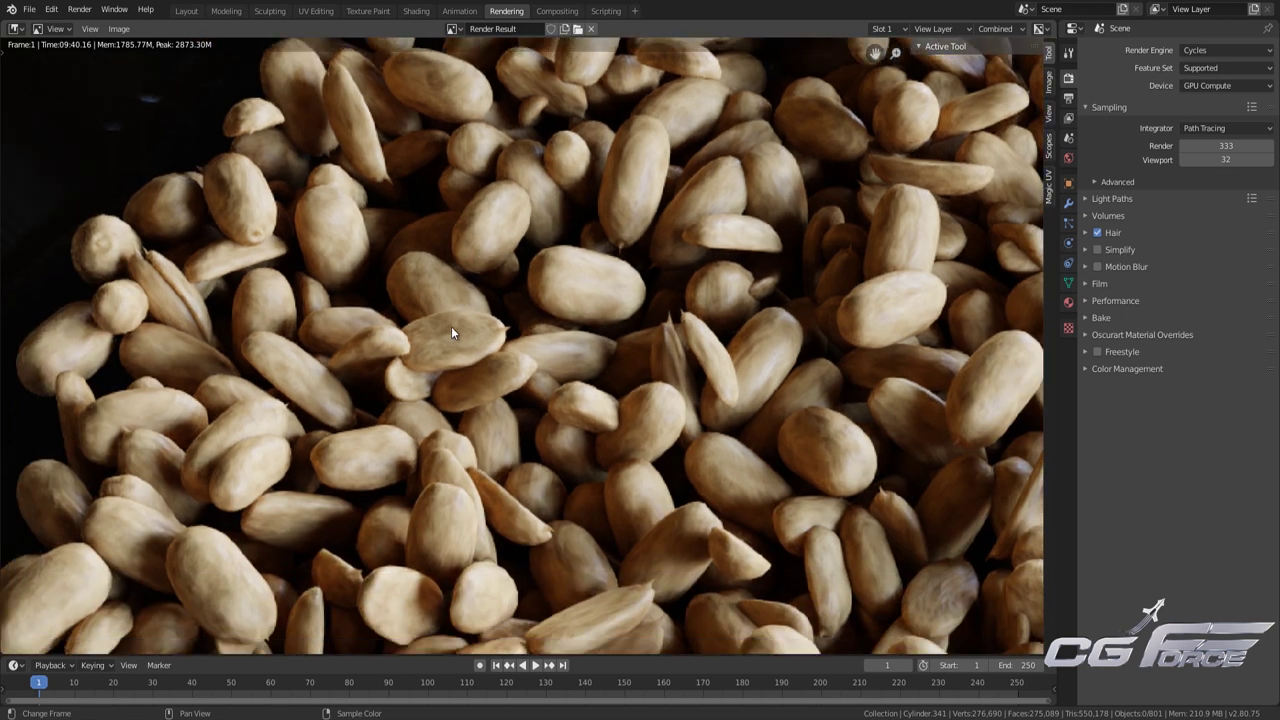
{"action": "scroll", "coordinate": [451, 326], "scroll_direction": "down", "scroll_amount": 3}
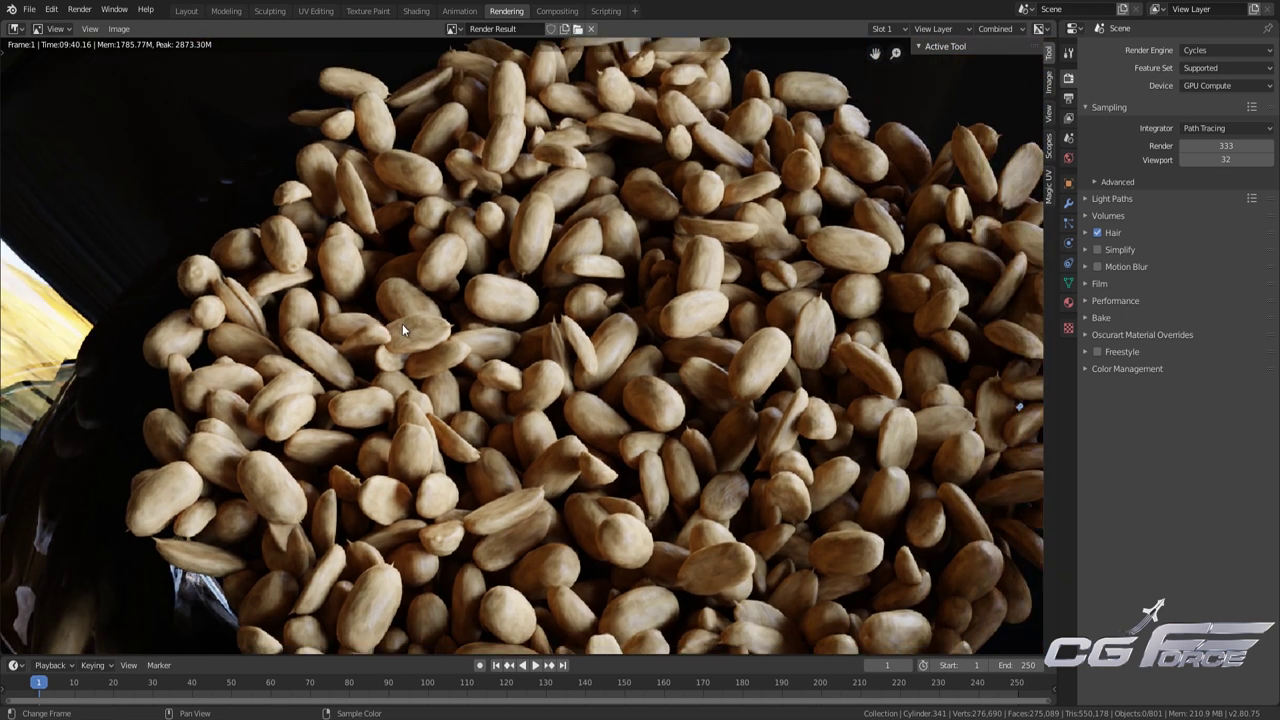
{"action": "scroll", "coordinate": [418, 354], "scroll_direction": "down", "scroll_amount": 4}
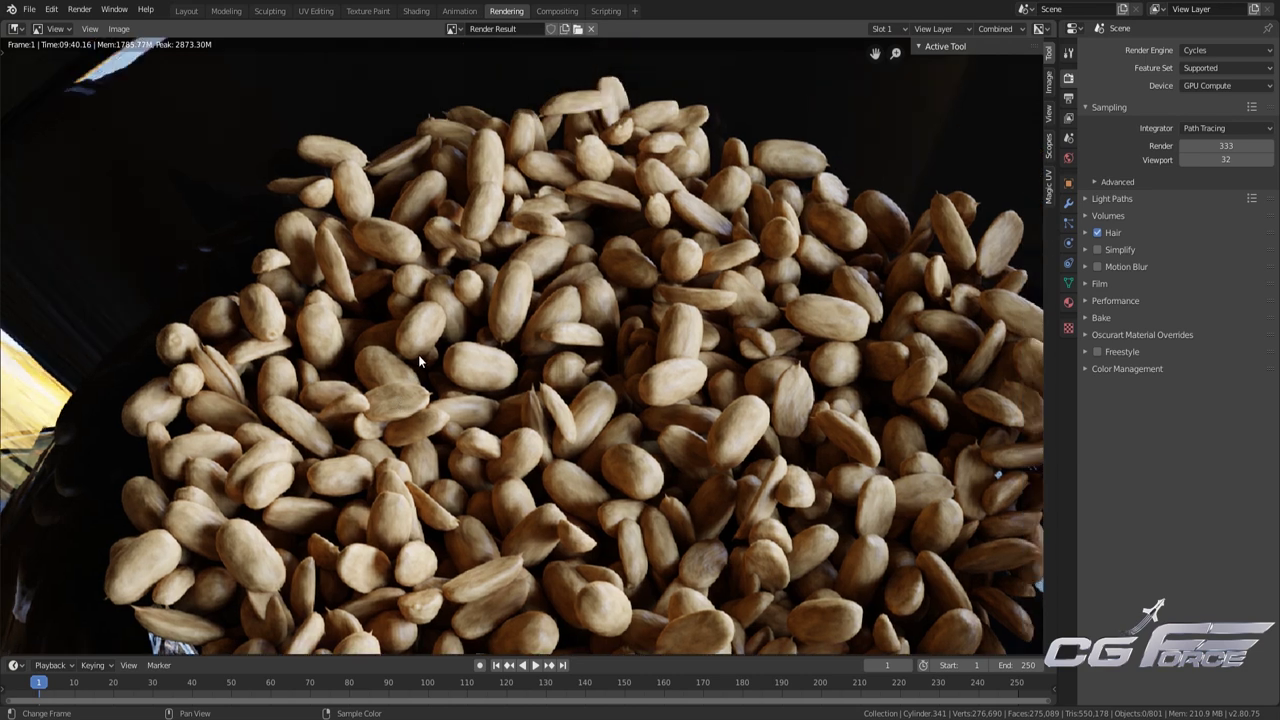
{"action": "scroll", "coordinate": [445, 335], "scroll_direction": "up", "scroll_amount": 5}
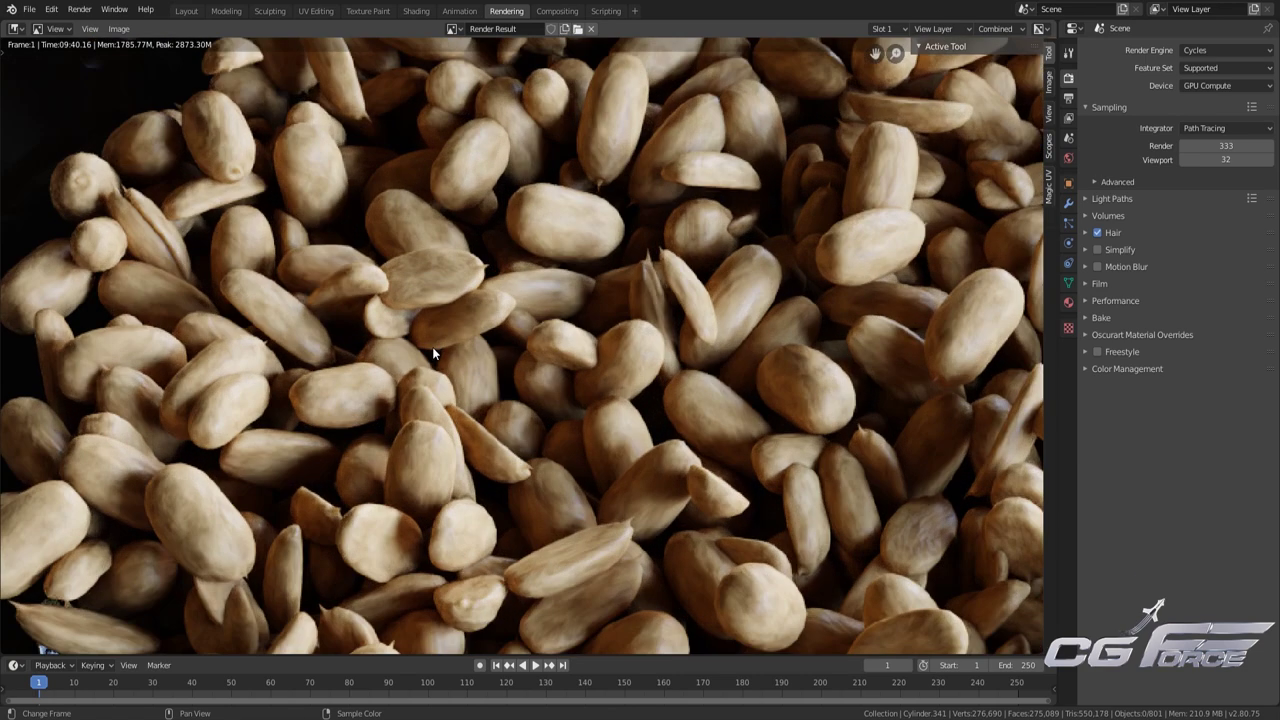
{"action": "scroll", "coordinate": [643, 320], "scroll_direction": "down", "scroll_amount": 3}
{"action": "scroll", "coordinate": [643, 320], "scroll_direction": "down", "scroll_amount": 4}
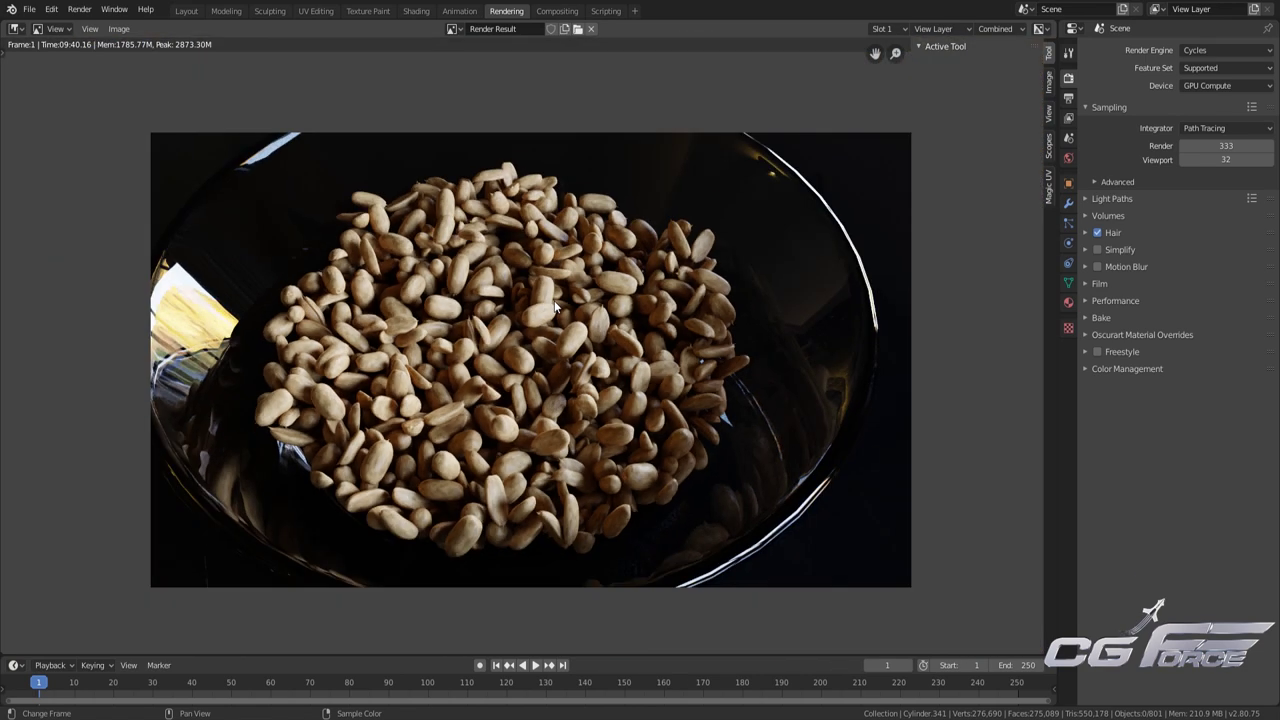
{"action": "scroll", "coordinate": [448, 312], "scroll_direction": "up", "scroll_amount": 2}
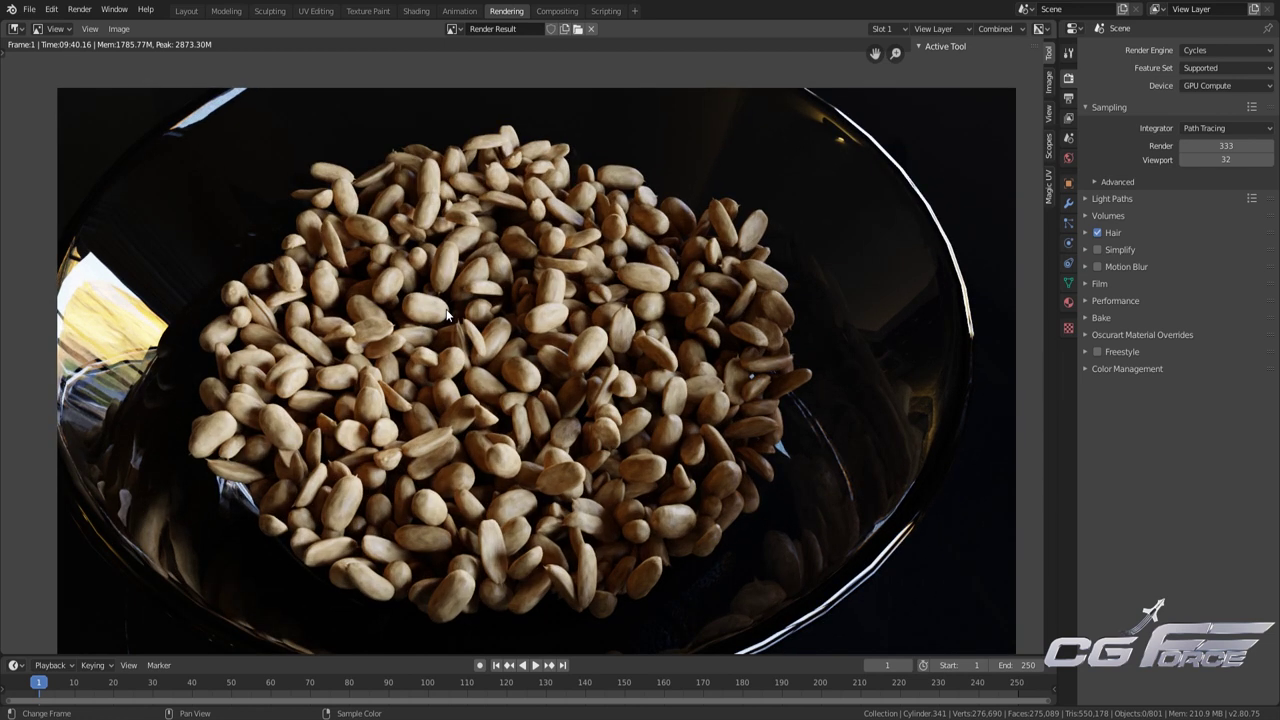